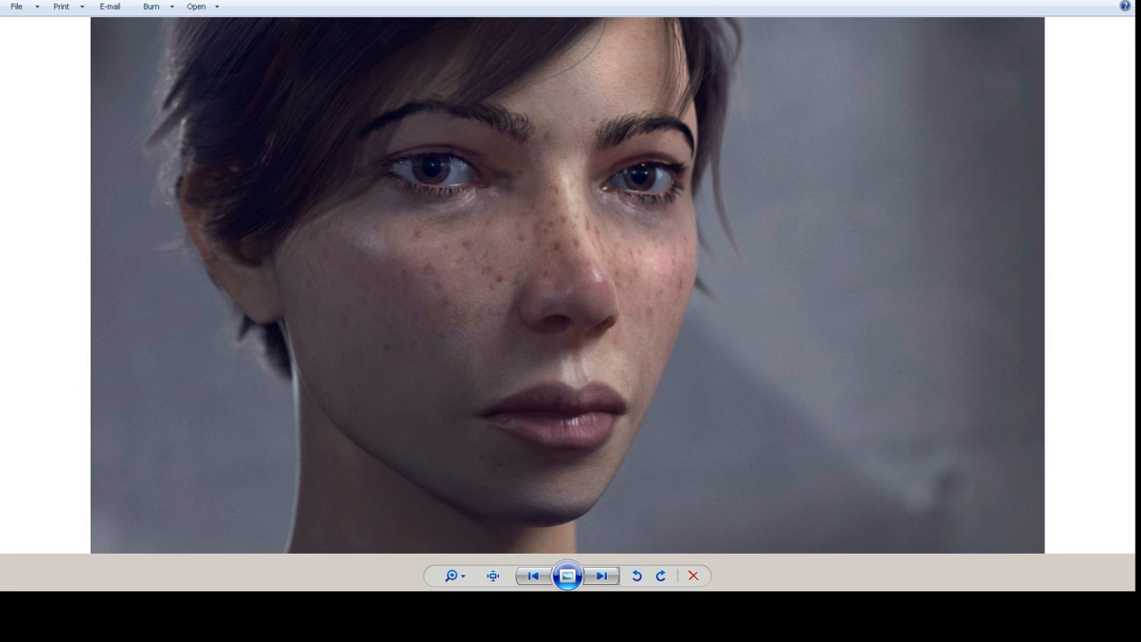
key("Right")
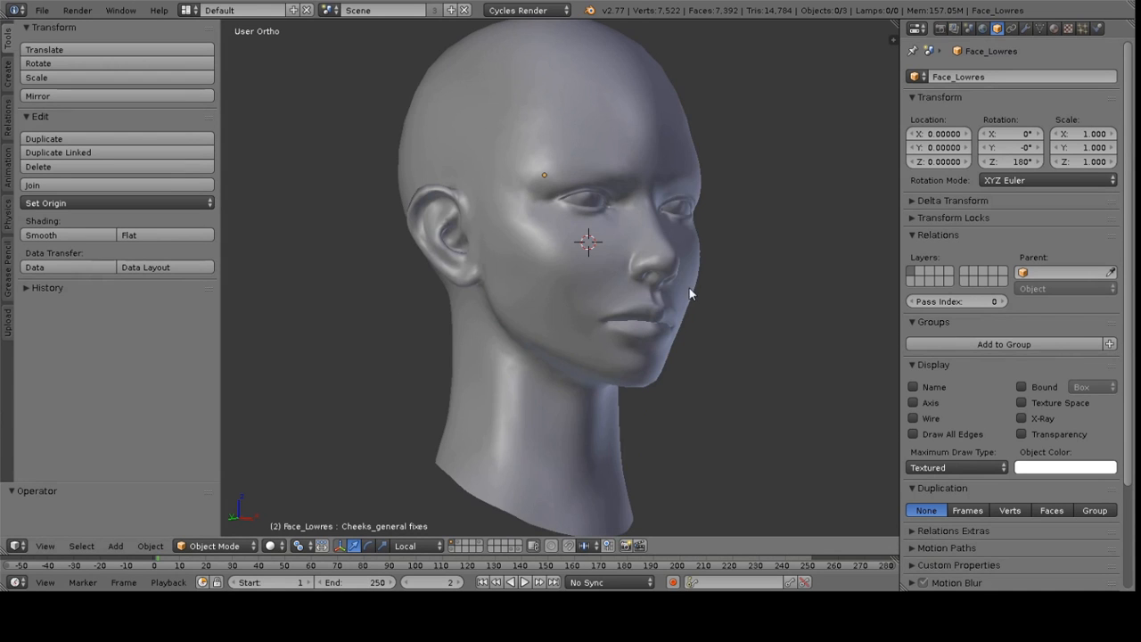
middle_click_drag(690, 295, 580, 299)
scroll(563, 359, "up", 3)
key("Tab")
key("a")
key("Tab")
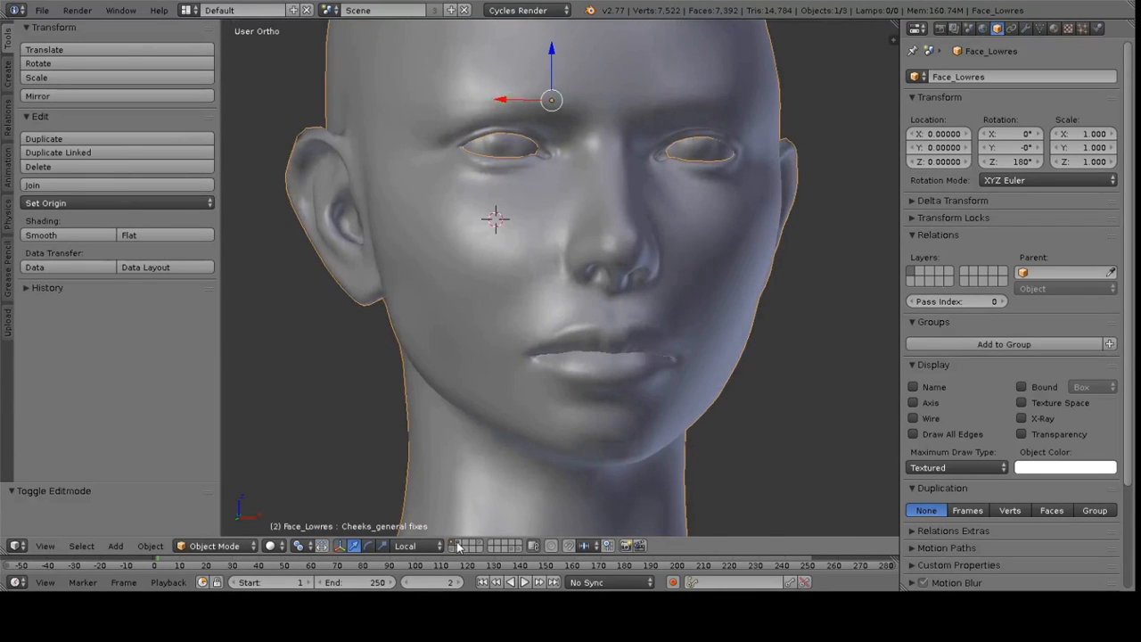
Switch between the low-poly and high-poly layers to compare the sculpted skin detail around the nose and cheeks
left_click(458, 545)
middle_click_drag(627, 292, 523, 301)
scroll(568, 294, "down", 3)
mouse_move(607, 282)
middle_mouse_down()
mouse_move(581, 308)
mouse_move(621, 290)
middle_mouse_up()
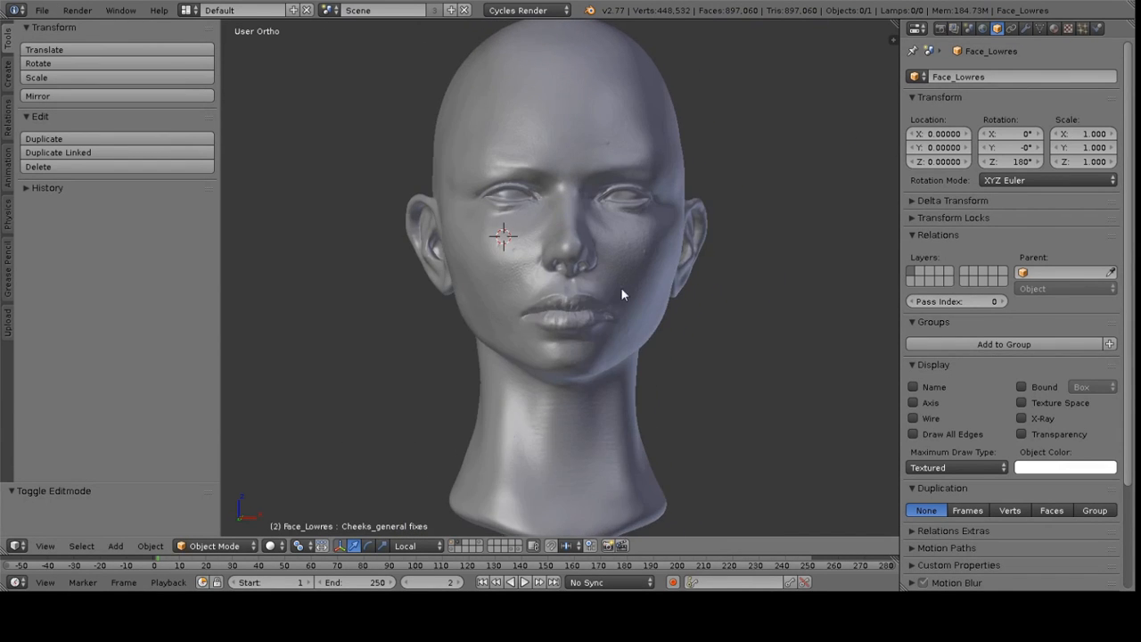
scroll(621, 288, "up", 4)
mouse_move(564, 256)
middle_mouse_down()
mouse_move(508, 255)
mouse_move(547, 261)
middle_mouse_up()
scroll(535, 256, "up", 4)
middle_click_drag(295, 285, 428, 281, "shift")
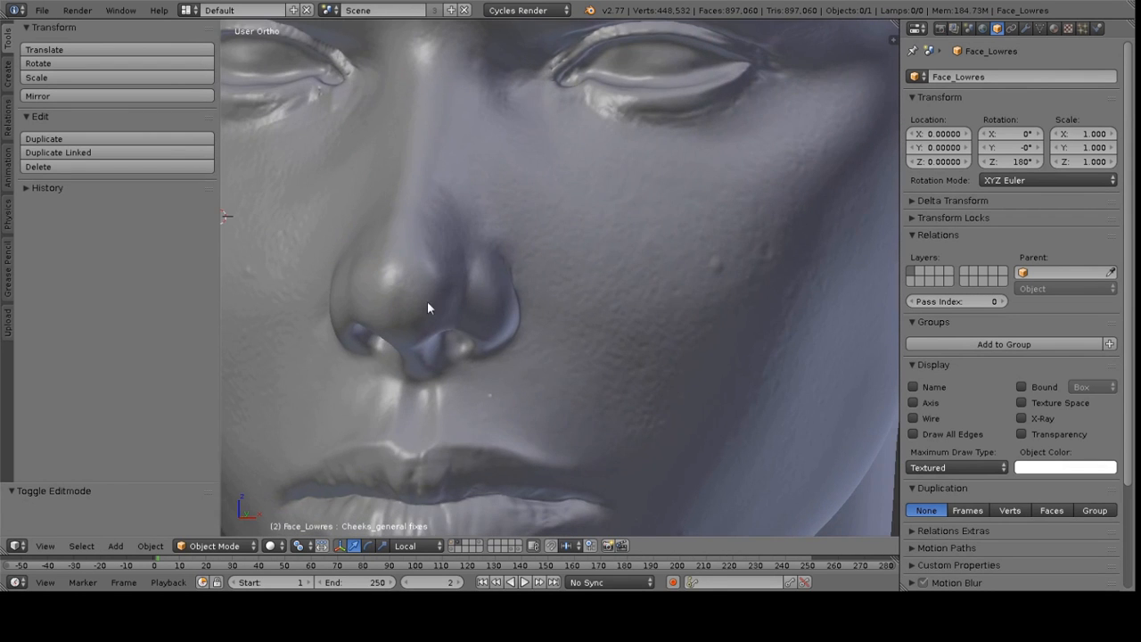
left_click(451, 543)
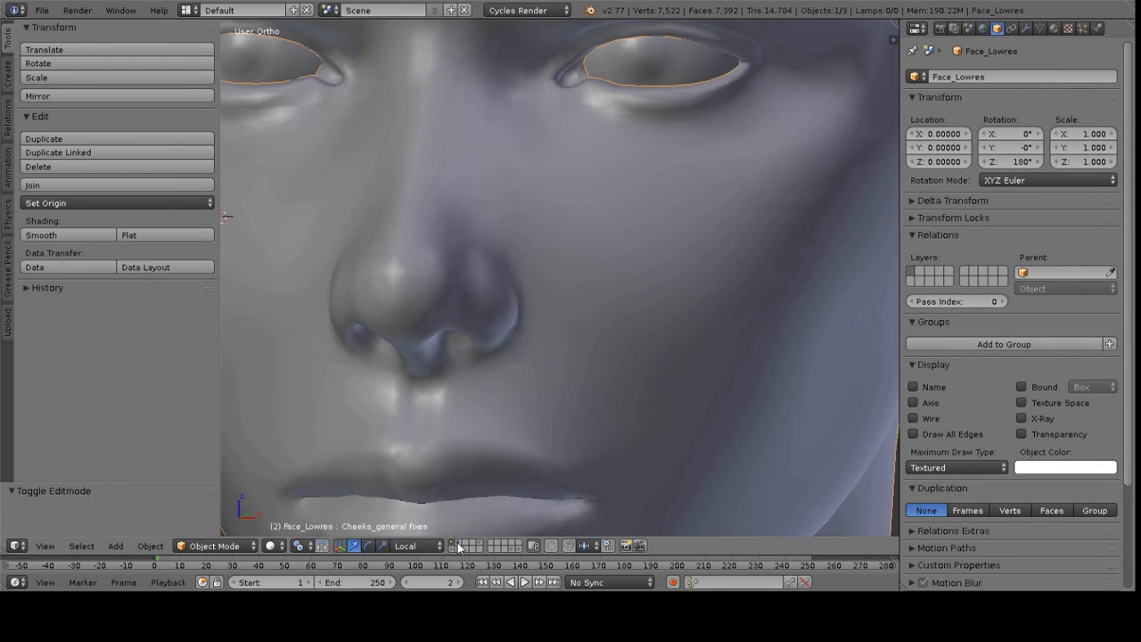
left_click(457, 543)
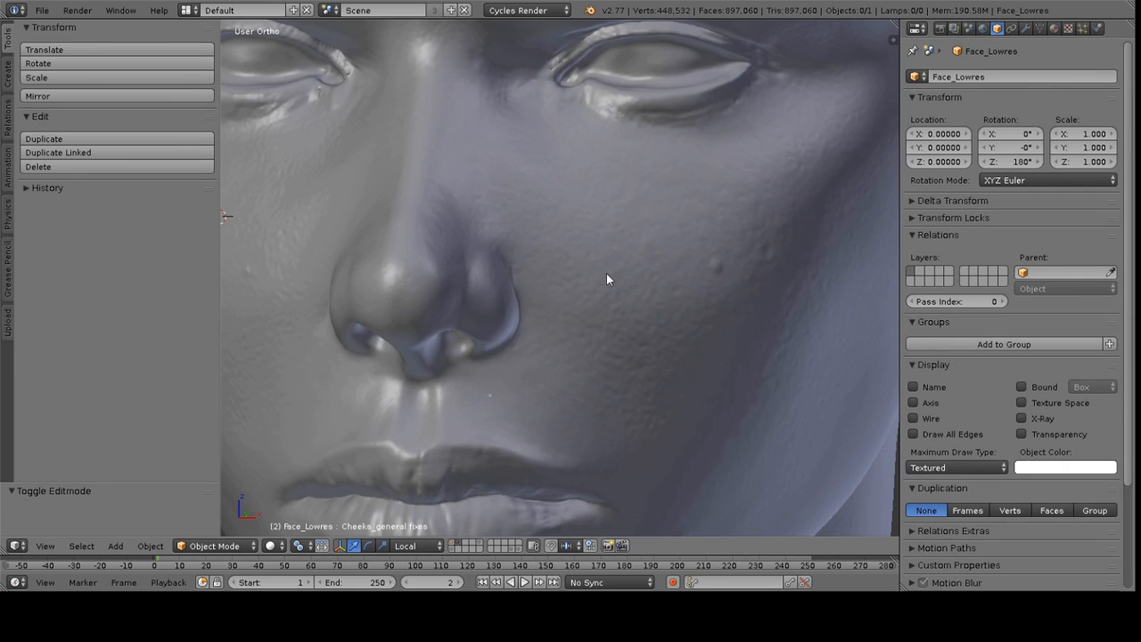
left_click(452, 543)
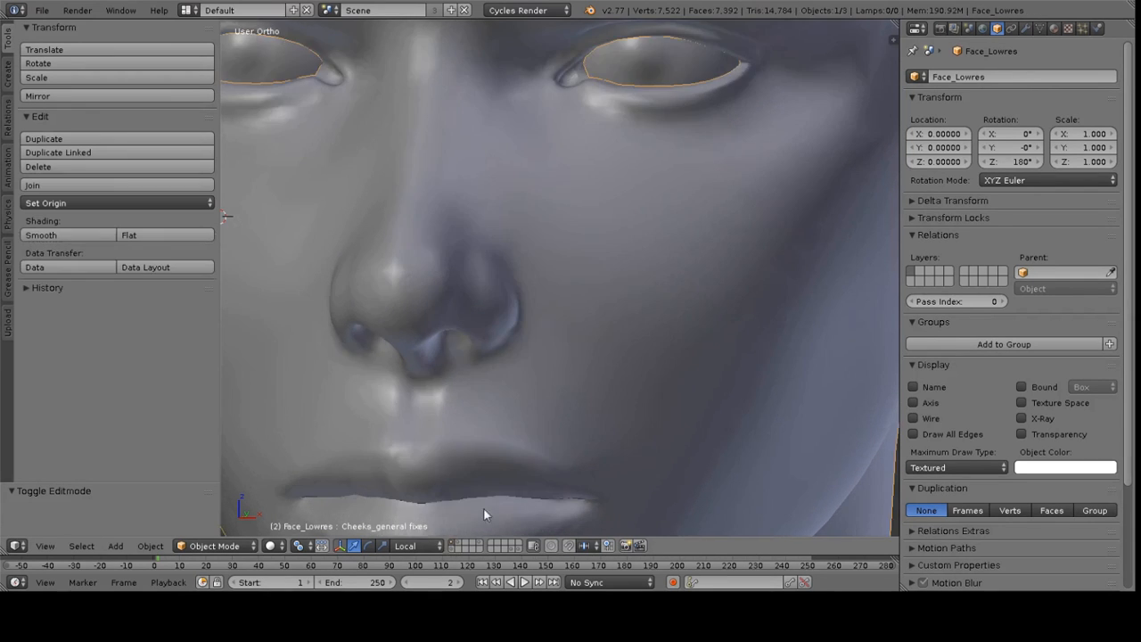
Switch the render engine to Blender Render
scroll(572, 310, "down", 5)
middle_click_drag(572, 311, 603, 132)
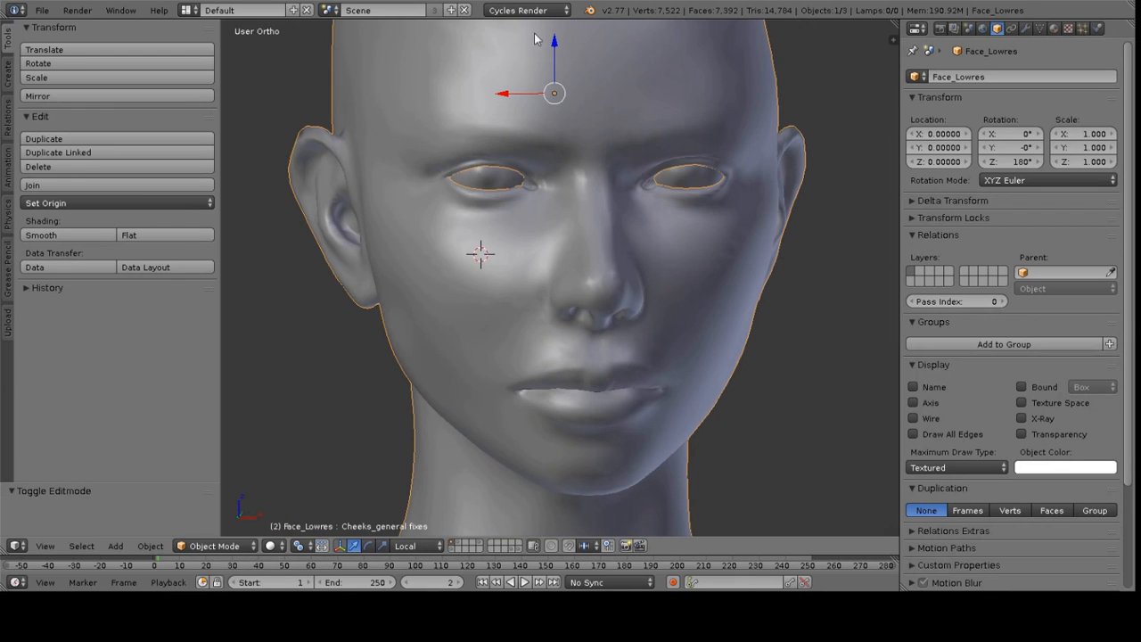
middle_click_drag(630, 192, 571, 178)
left_click(535, 10)
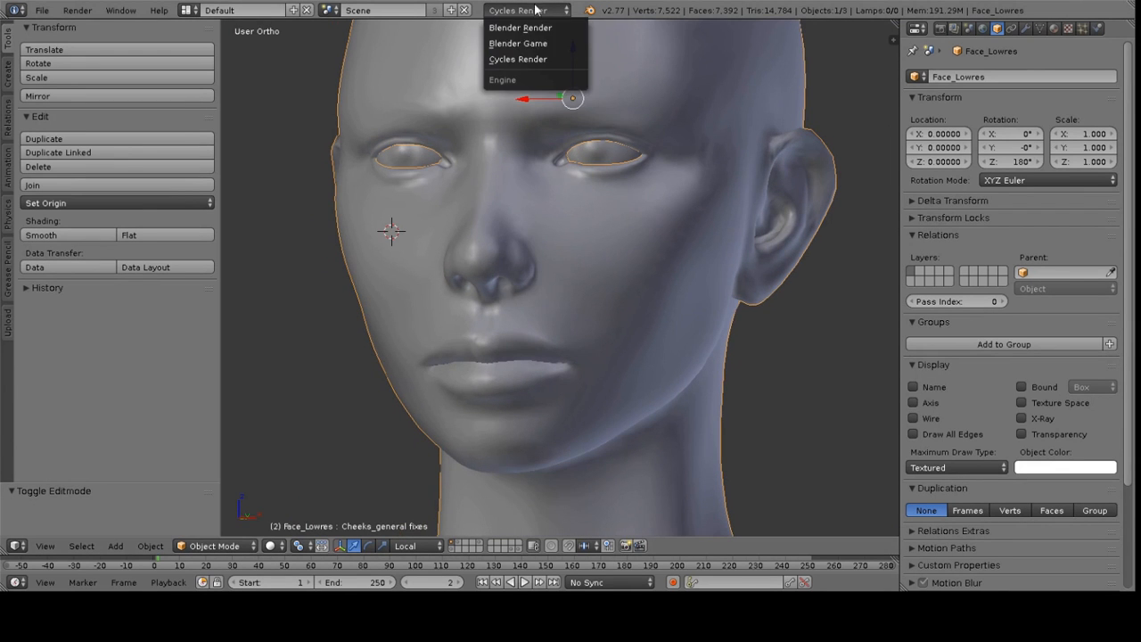
left_click(542, 29)
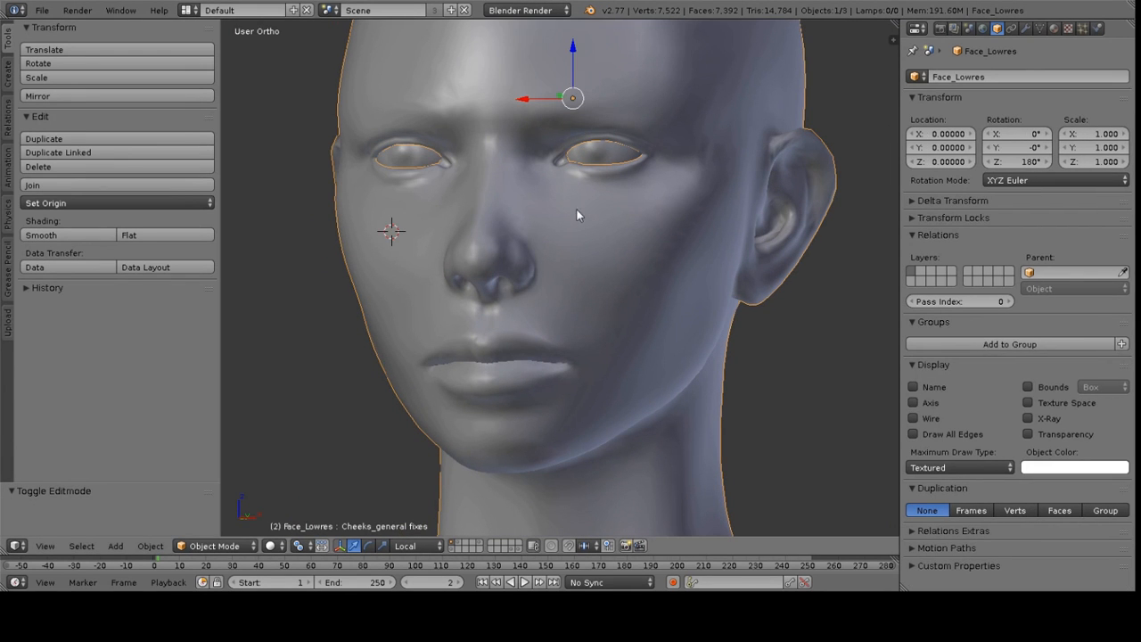
Select the low-poly face mesh and enter Edit Mode
middle_click_drag(500, 233, 565, 276)
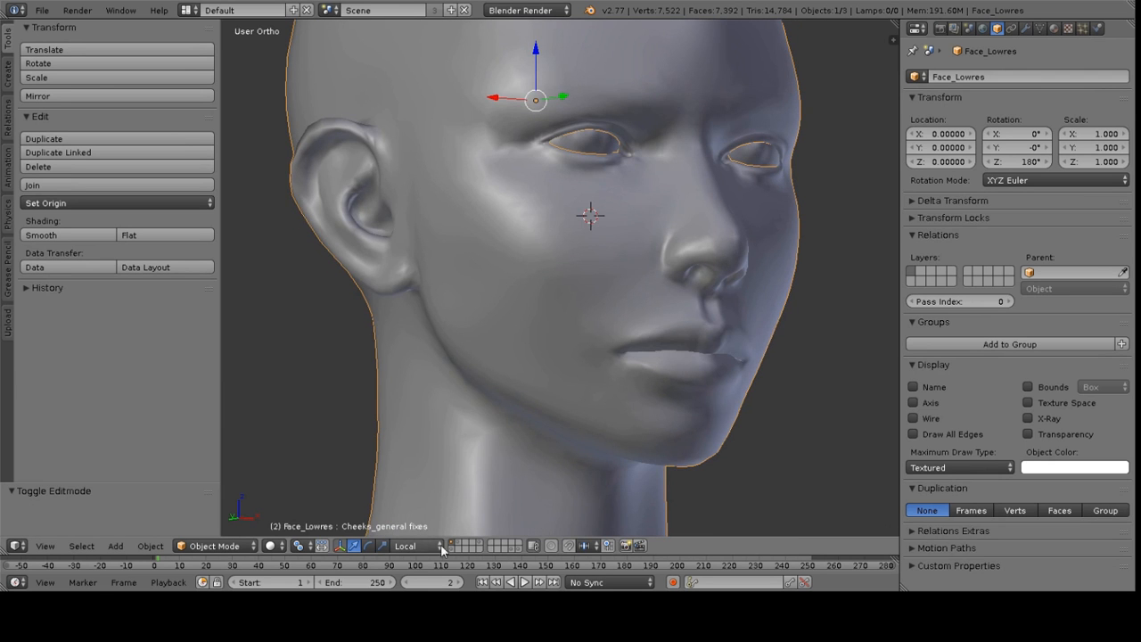
middle_click_drag(699, 236, 533, 211)
key("a")
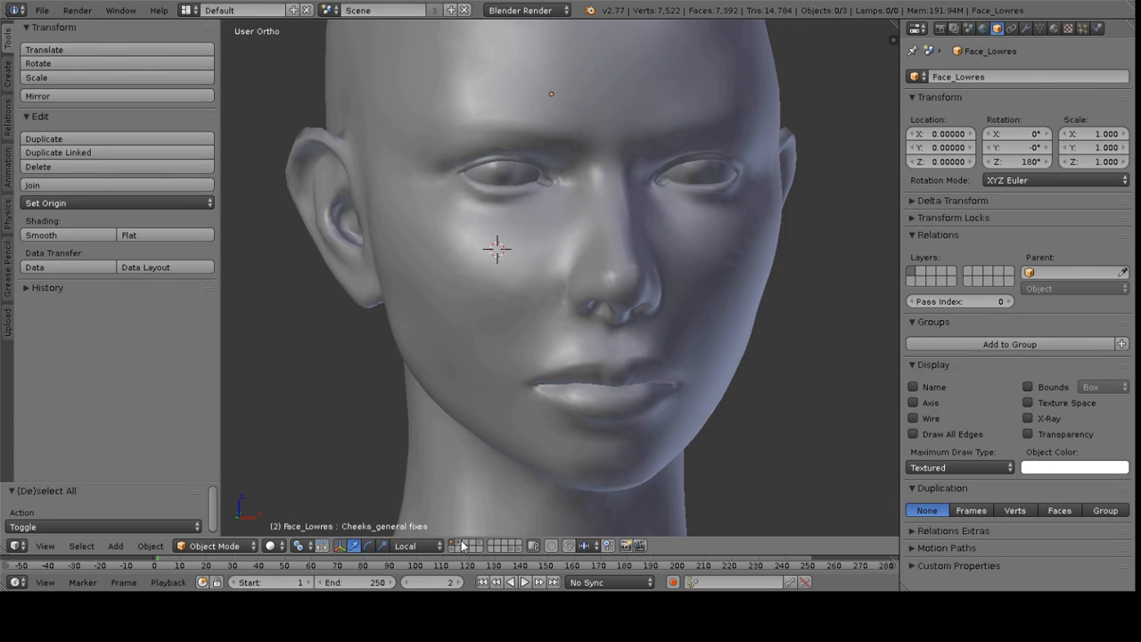
right_click(675, 176)
middle_click_drag(675, 176, 574, 195)
key("Tab")
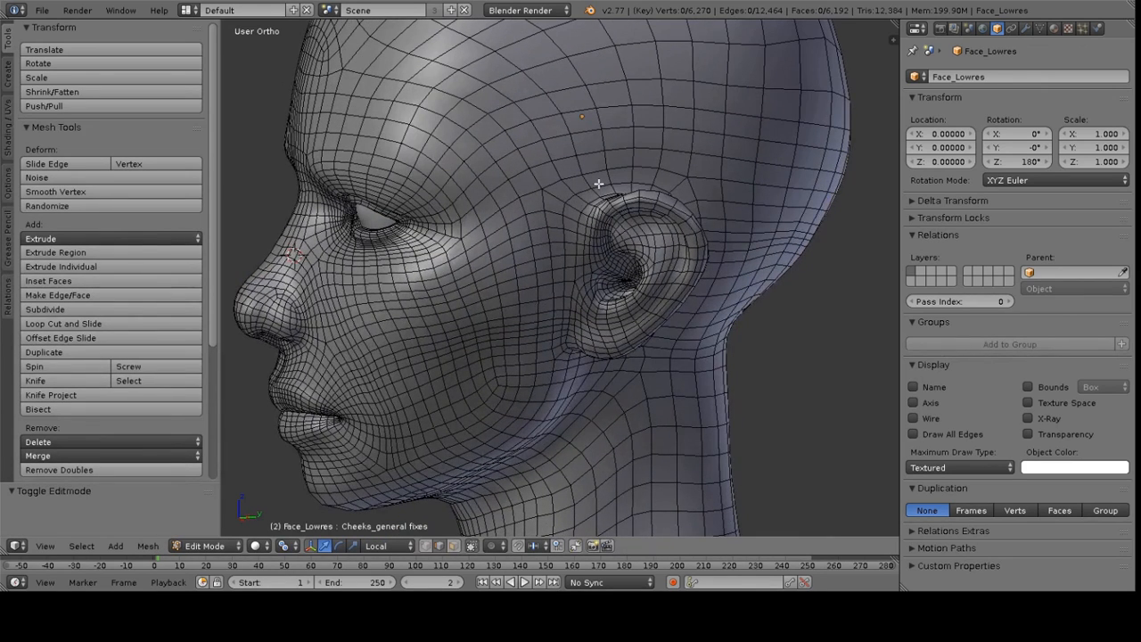
Select an edge path from the crown down the back of the head and neck and mark it as a seam
middle_click_drag(603, 184, 559, 206)
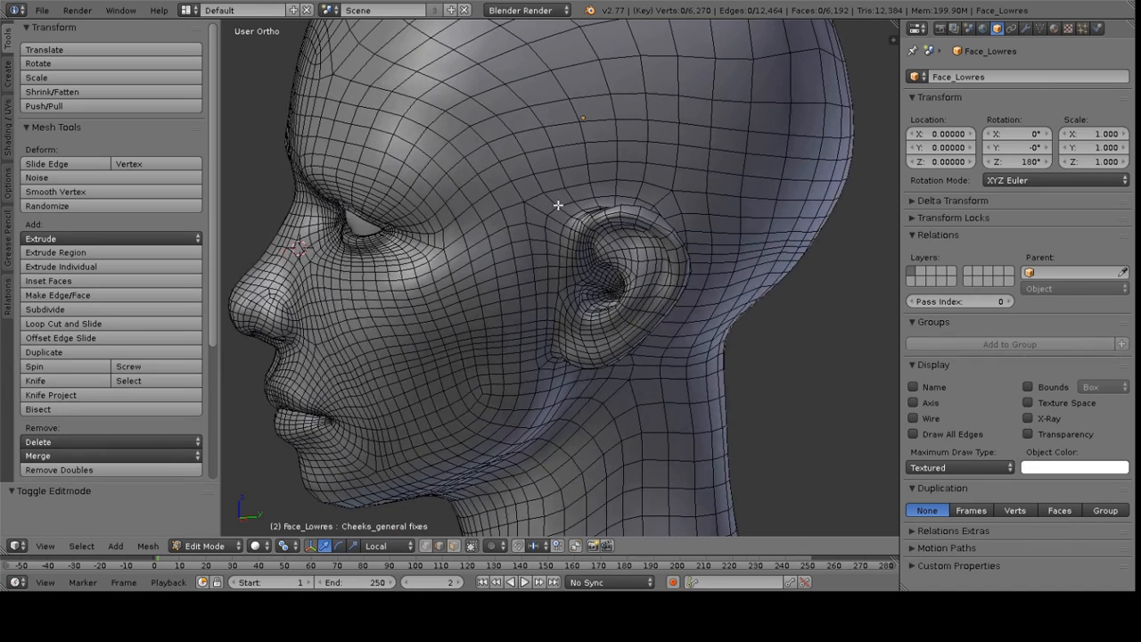
right_click(558, 208, "alt")
right_click(552, 212, "alt")
middle_click_drag(467, 198, 554, 241)
right_click(447, 188, "alt+shift")
scroll(500, 214, "down", 3)
scroll(554, 241, "up", 2)
right_click(568, 70, "shift")
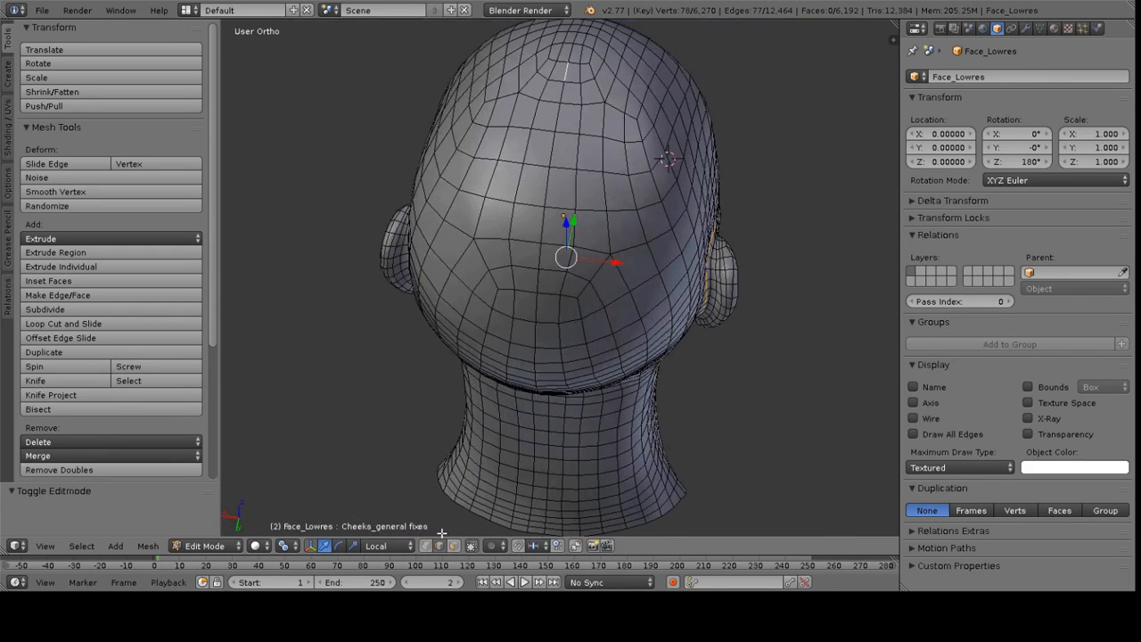
middle_click_drag(562, 118, 605, 106)
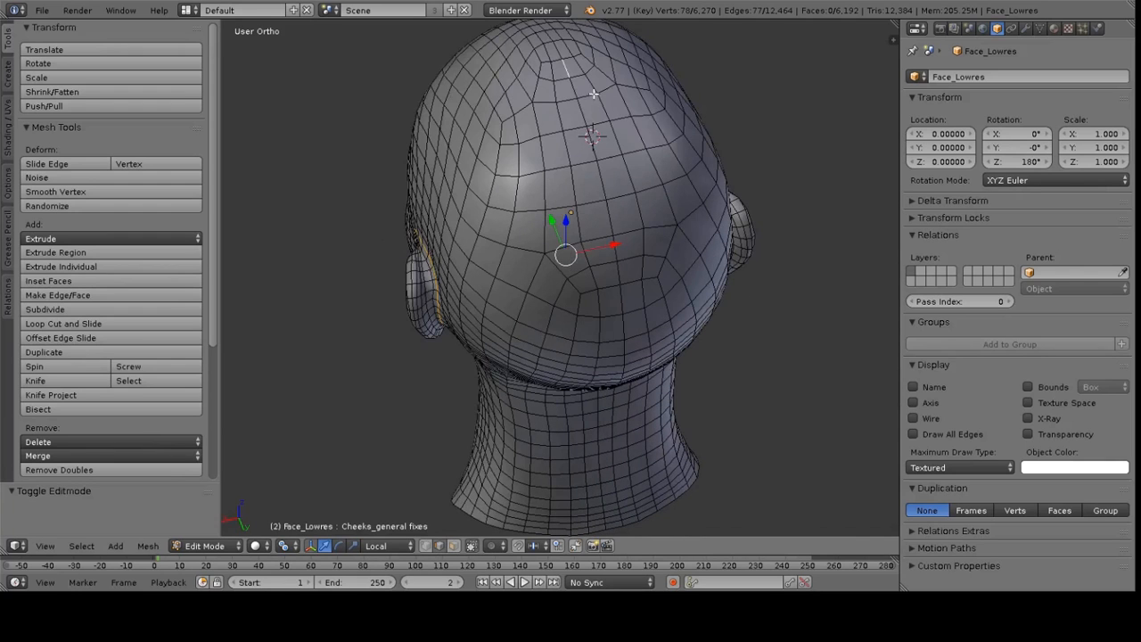
right_click(573, 87, "shift")
right_click(582, 125, "shift")
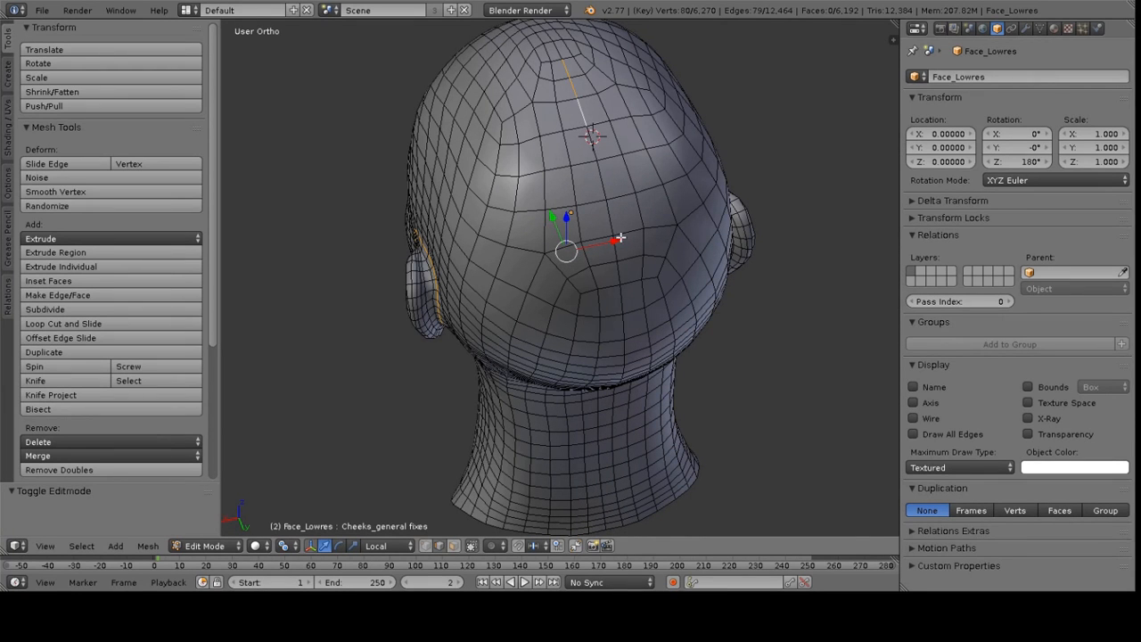
right_click(623, 522, "ctrl")
middle_click_drag(625, 521, 585, 442)
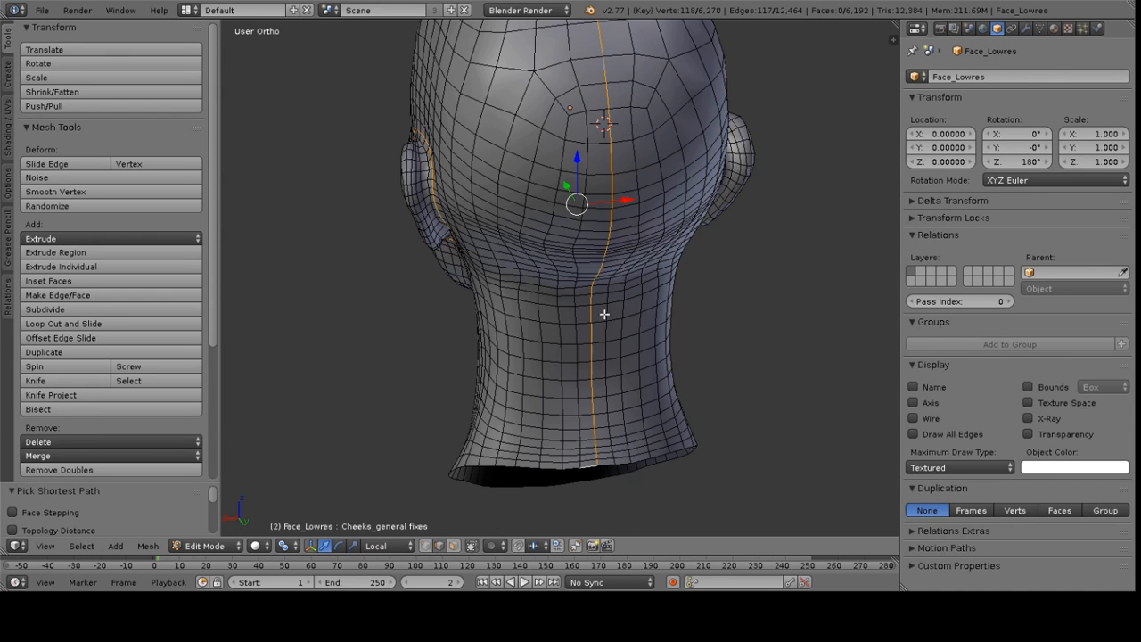
middle_click(569, 464)
right_click(559, 418)
scroll(553, 344, "down", 4)
middle_click_drag(554, 265, 584, 280)
scroll(584, 281, "up", 2)
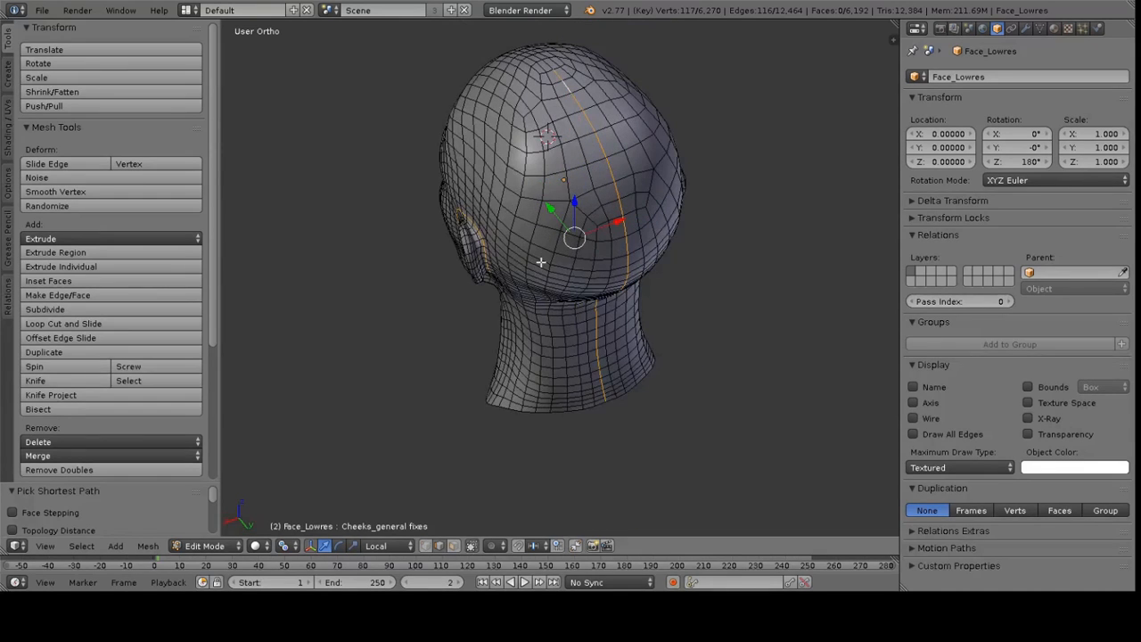
key("ctrl+e")
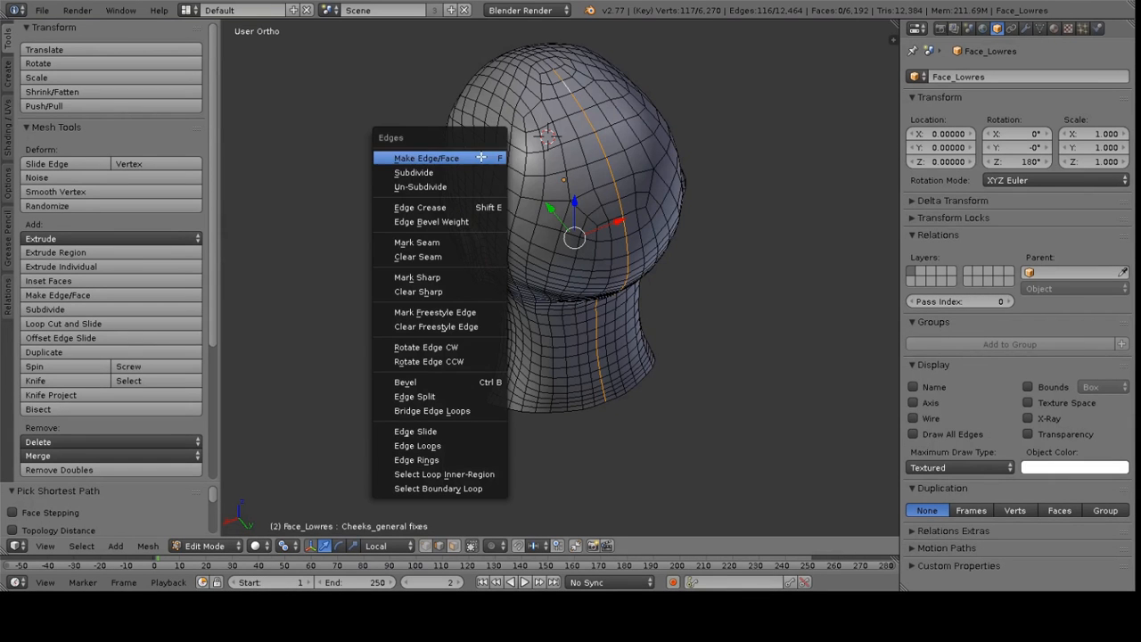
left_click(437, 240)
Deselect everything and switch the screen layout to UV Editing
middle_click_drag(486, 219, 406, 218)
key("a")
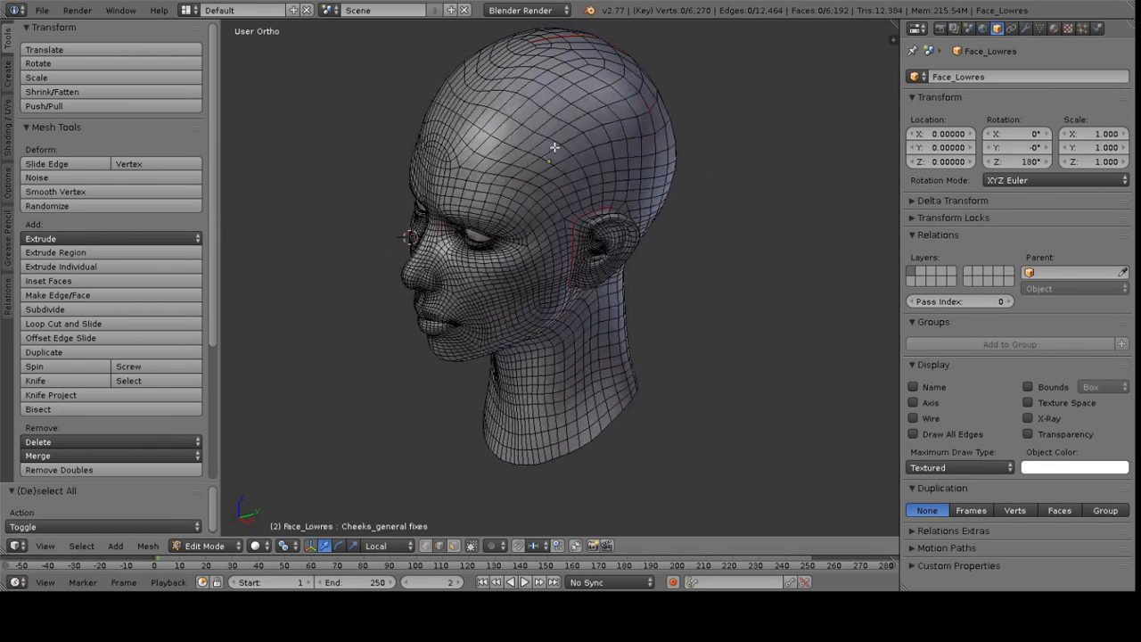
left_click(186, 10)
left_click(218, 138)
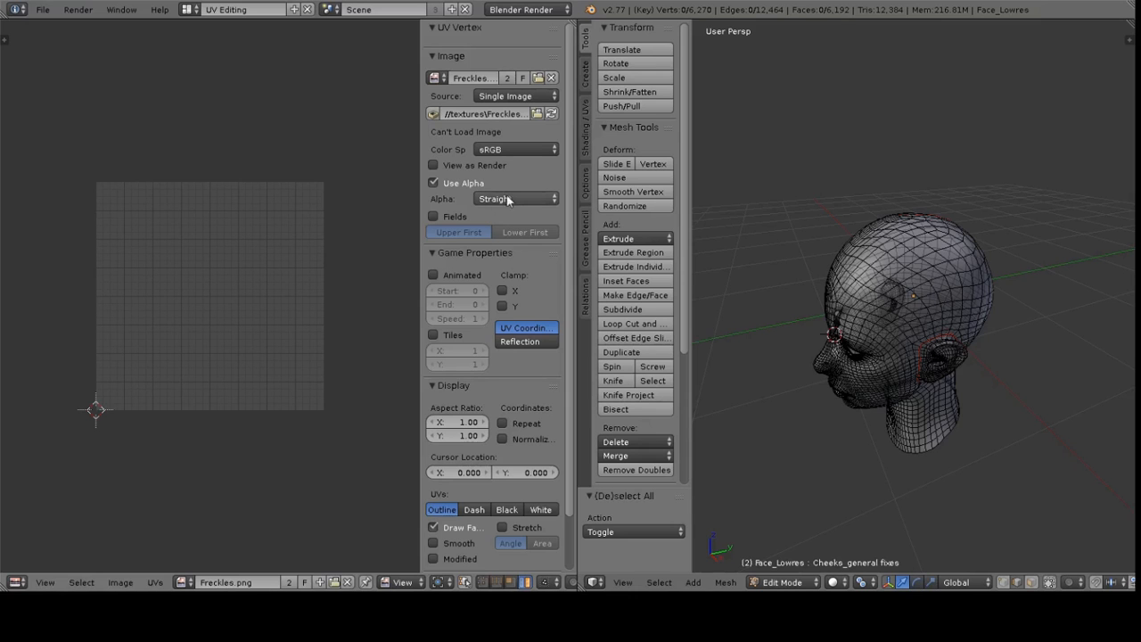
Select the edge loops around both nostril openings and mark them as seams
middle_click_drag(799, 234, 838, 181)
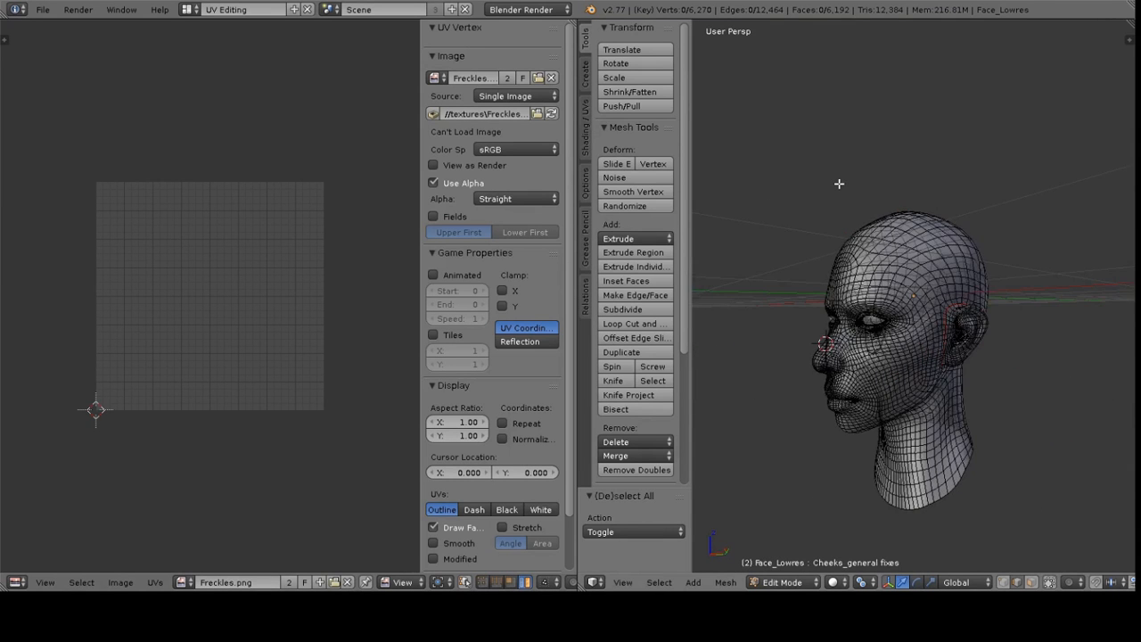
key("KP_5")
key("KP_1")
scroll(920, 314, "up", 5)
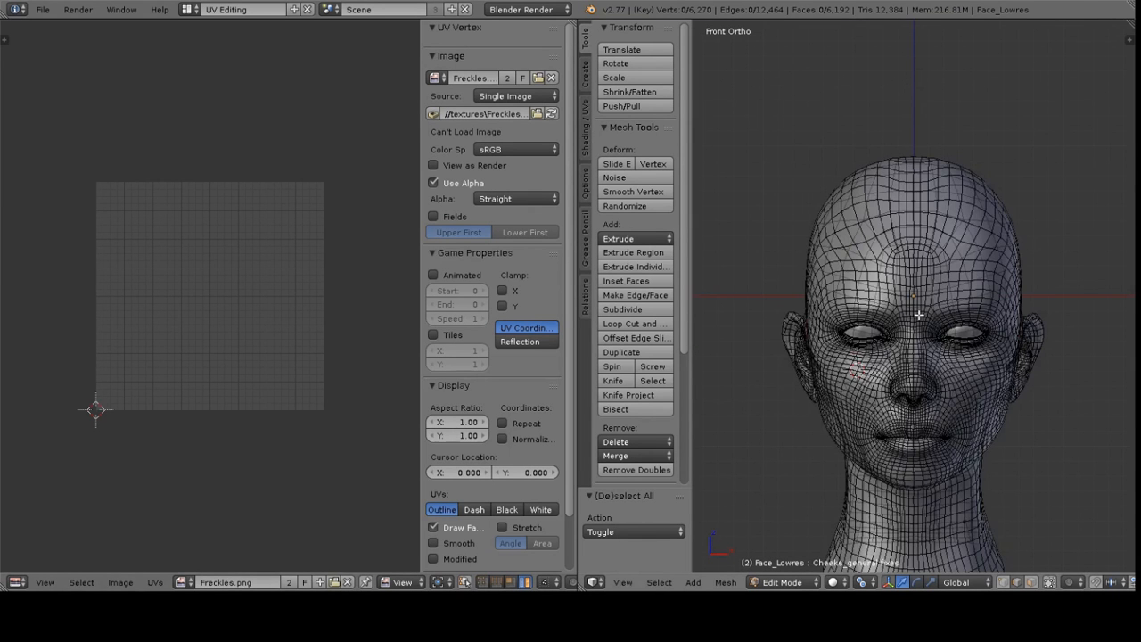
key("a")
middle_click_drag(914, 353, 911, 184, "shift")
scroll(890, 337, "up", 7)
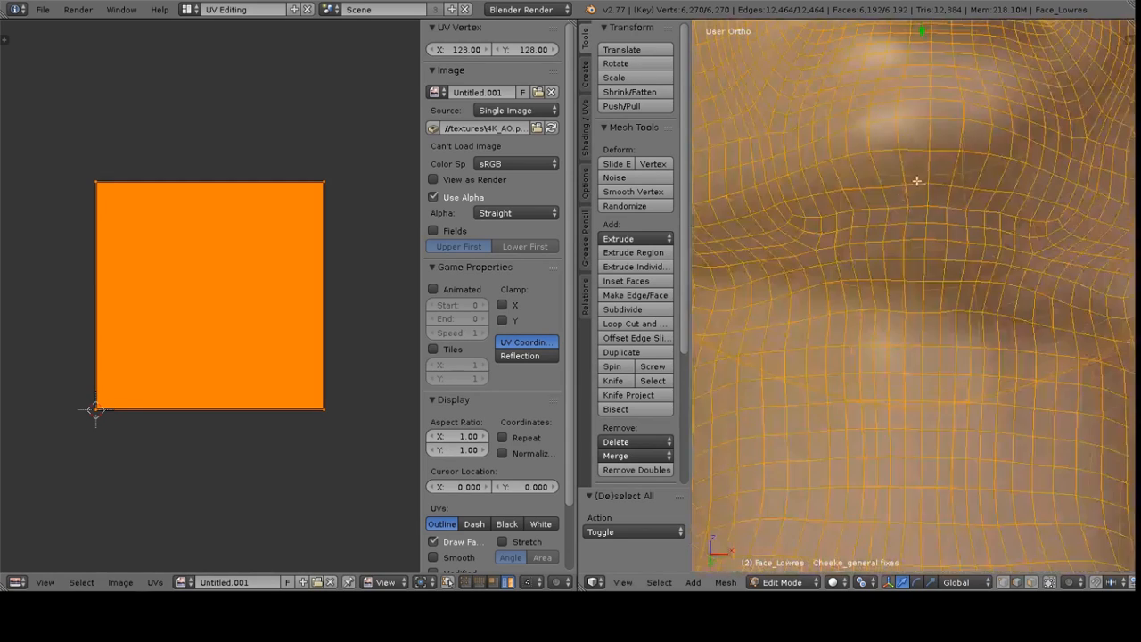
key("KP_Decimal")
scroll(724, 140, "up", 6)
middle_click_drag(986, 178, 953, 229, "shift")
scroll(953, 229, "up", 2)
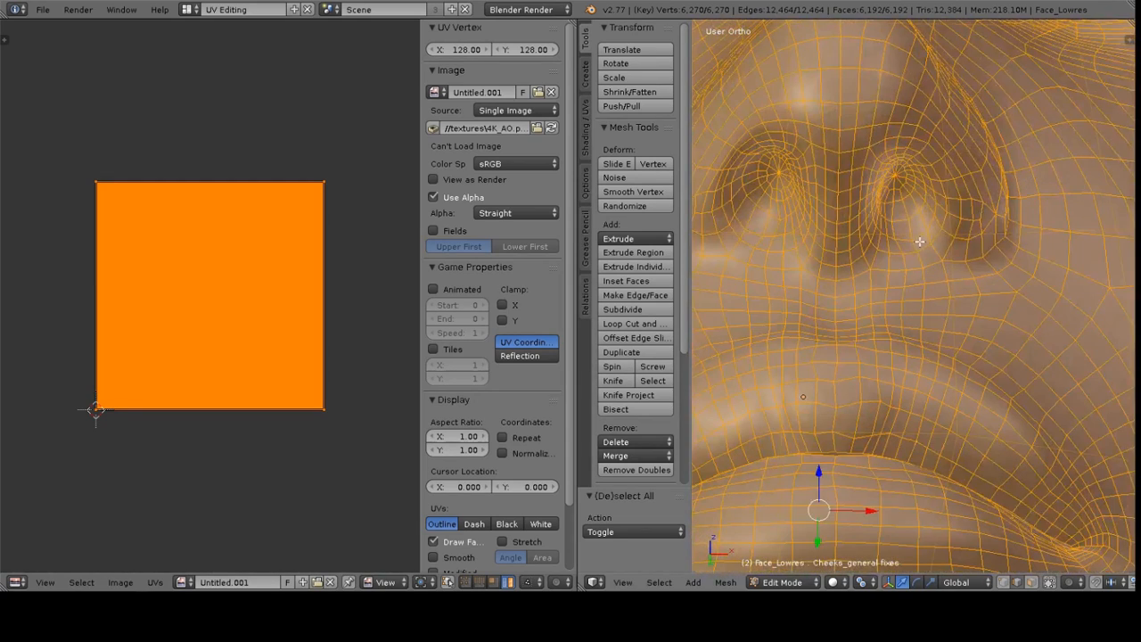
right_click(924, 250, "alt")
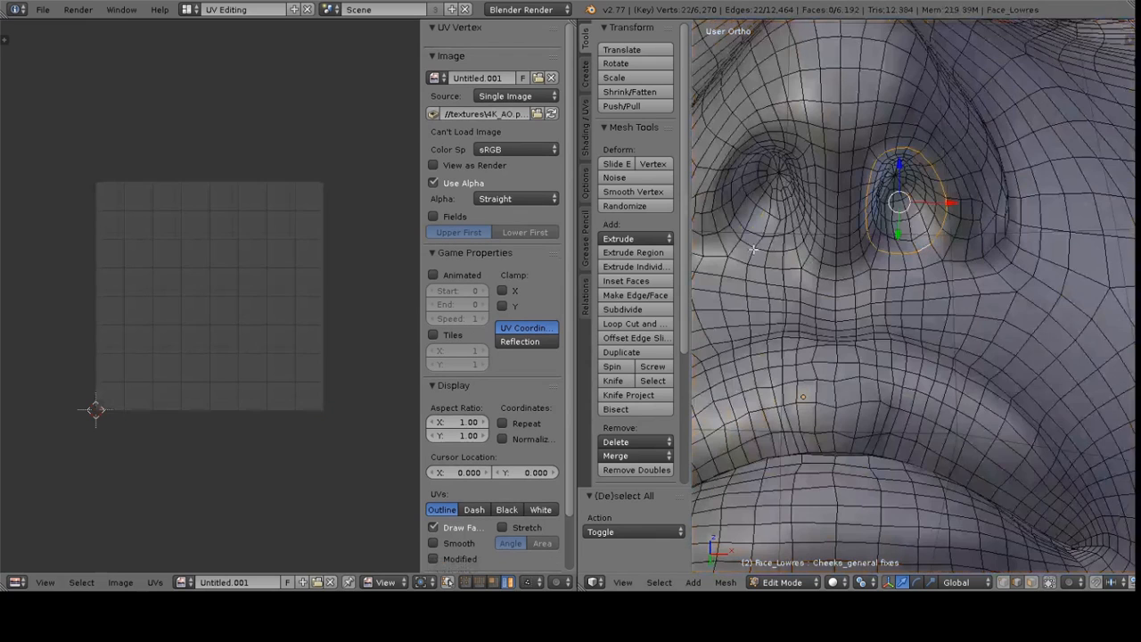
right_click(755, 233, "alt+shift")
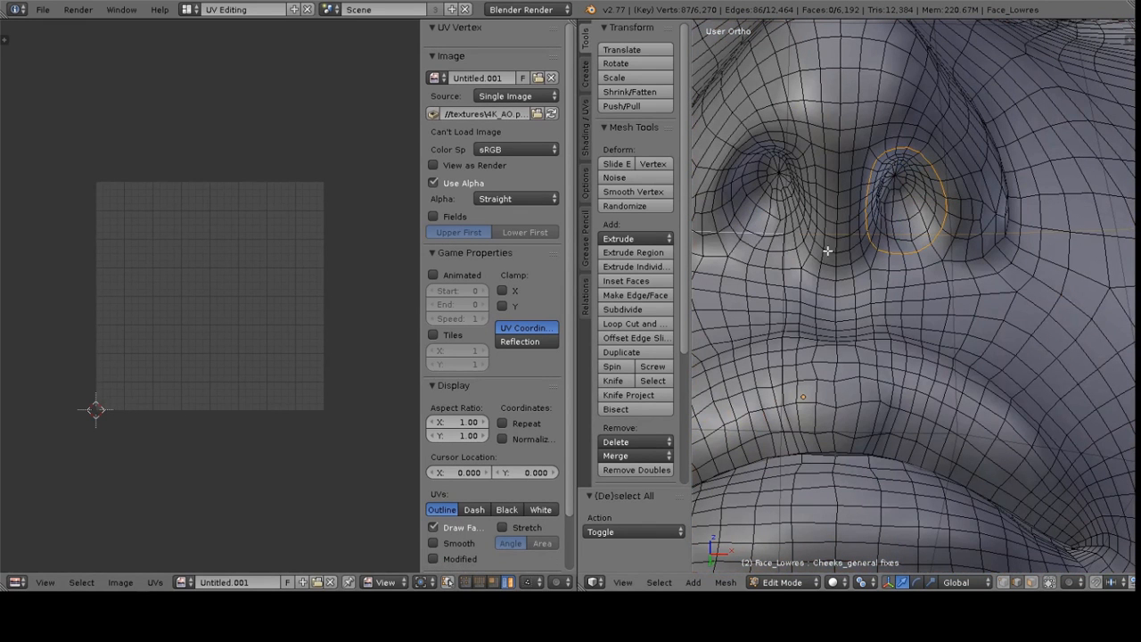
key("ctrl+z")
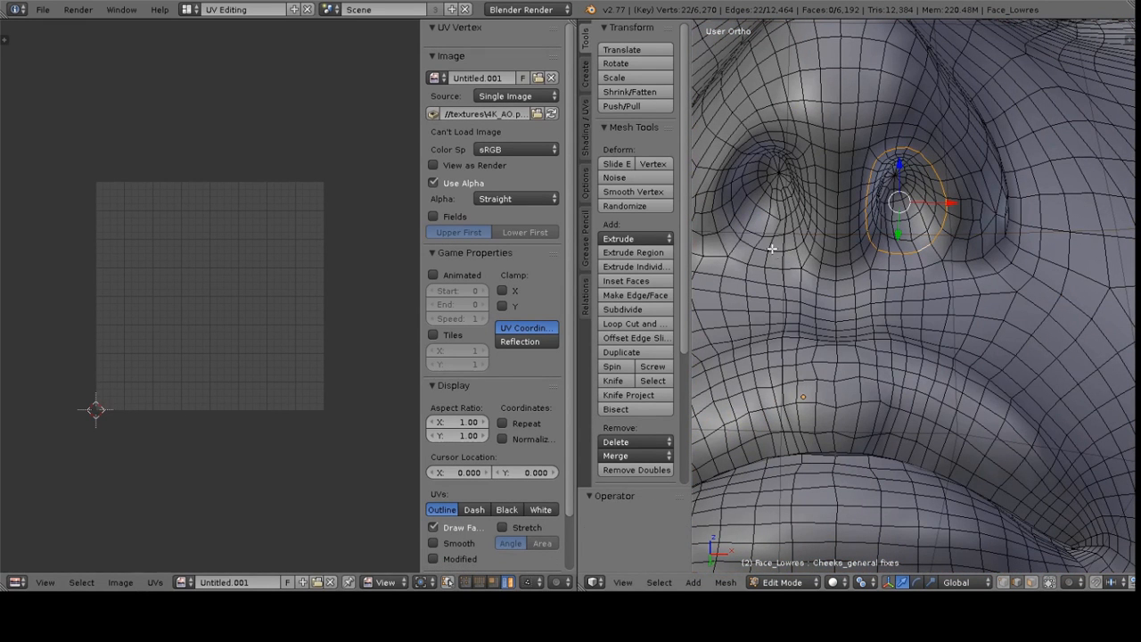
right_click(747, 243, "alt+shift")
key("ctrl+e")
left_click(849, 233)
Select the whole mesh and Unwrap it
scroll(850, 235, "down", 7)
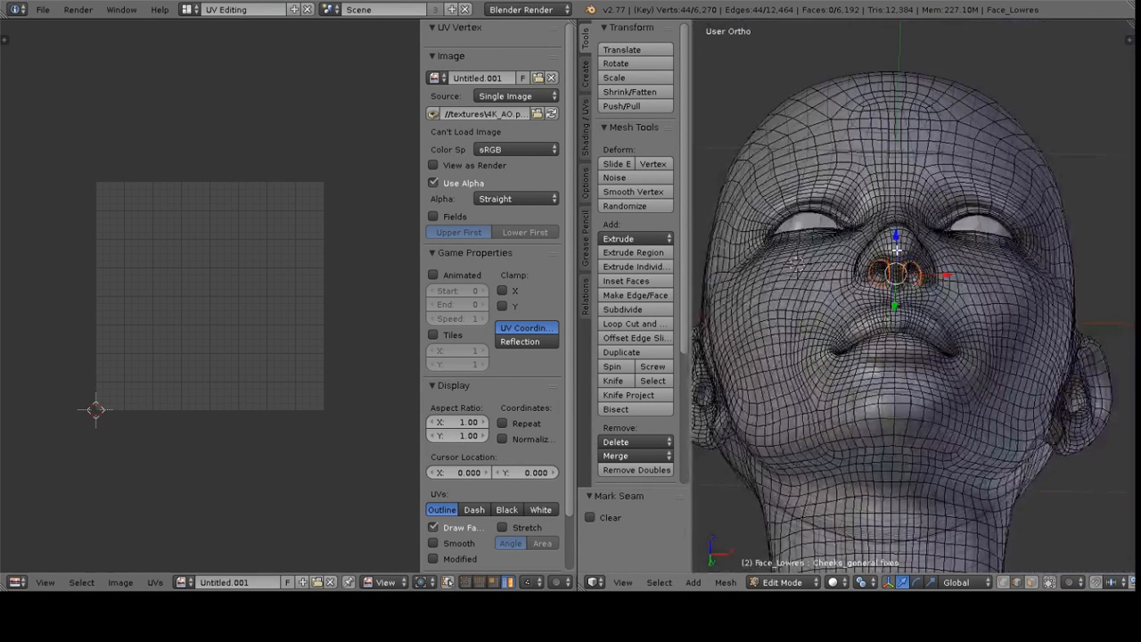
key("a")
key("a")
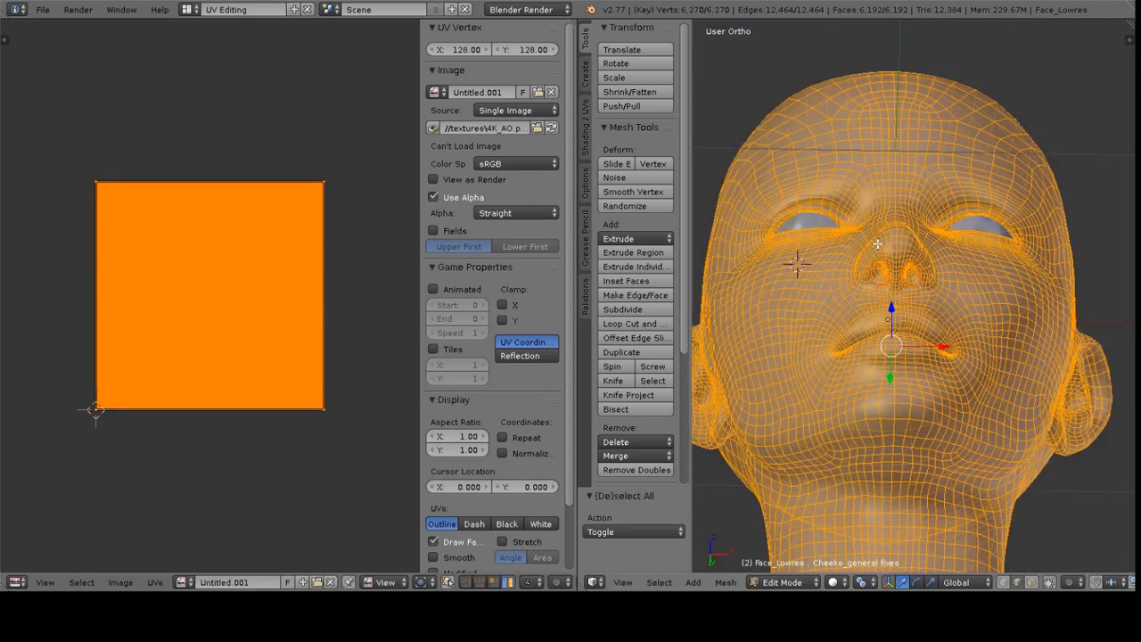
key("u")
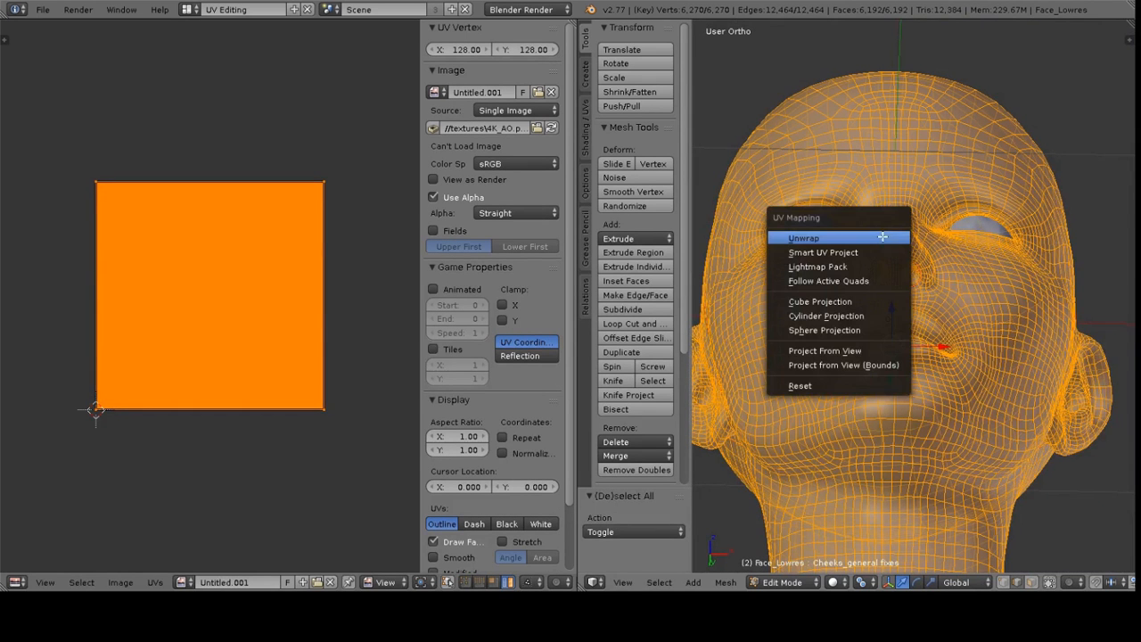
left_click(804, 238)
Maximize the UV editor, select both nostril islands and move them together
key("shift+space")
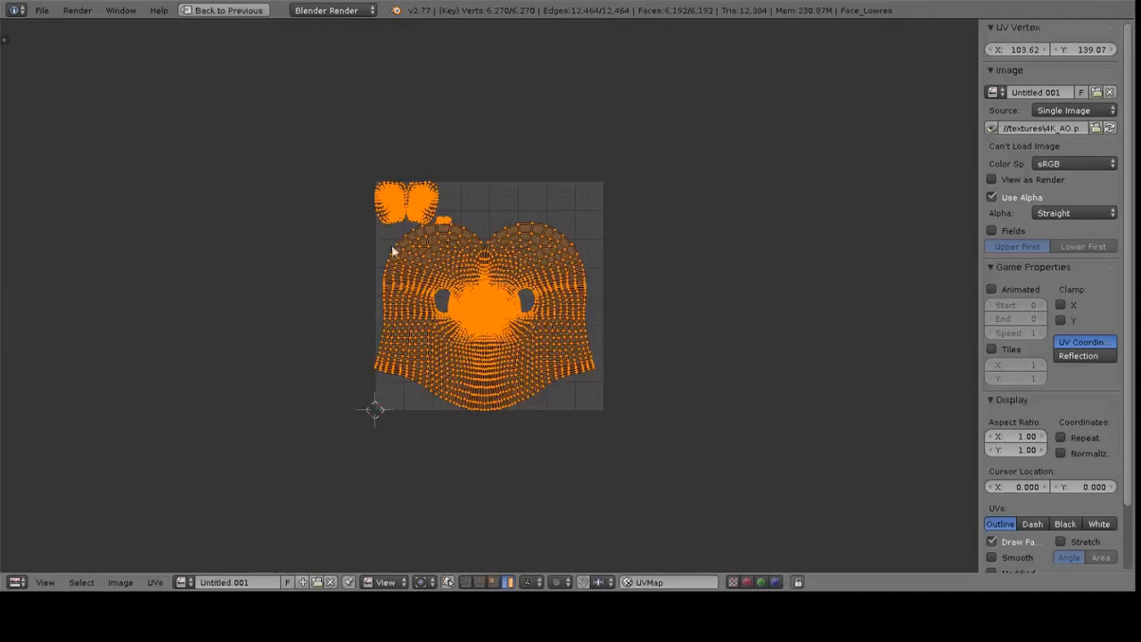
scroll(520, 270, "up", 3)
scroll(323, 159, "up", 2, "ctrl")
key("l")
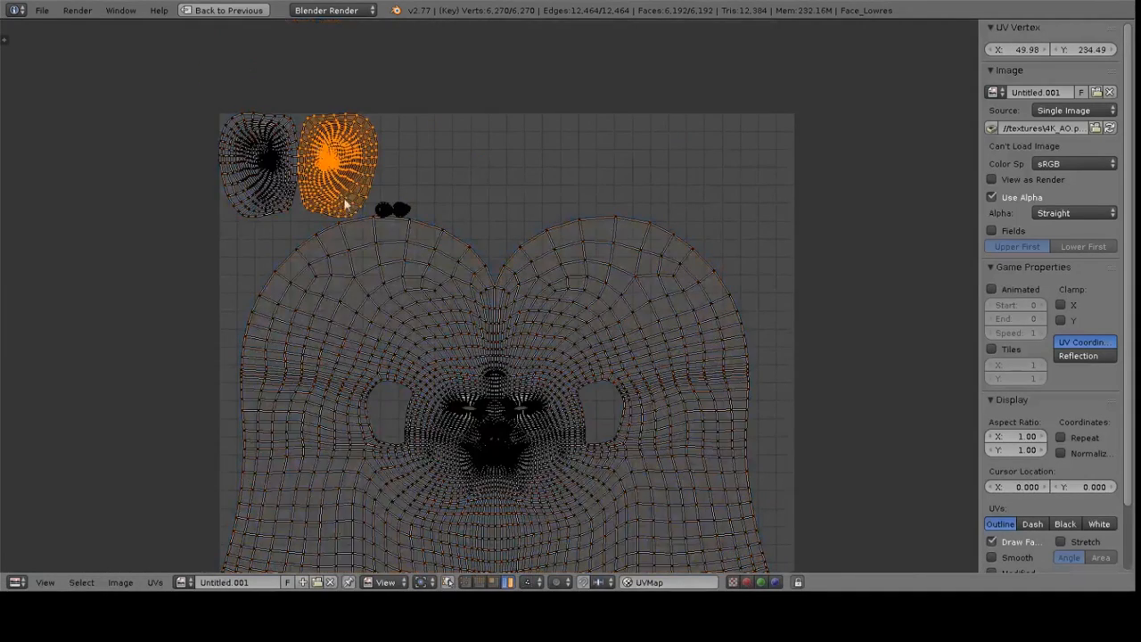
scroll(361, 200, "down", 2, "ctrl")
key("shift+l")
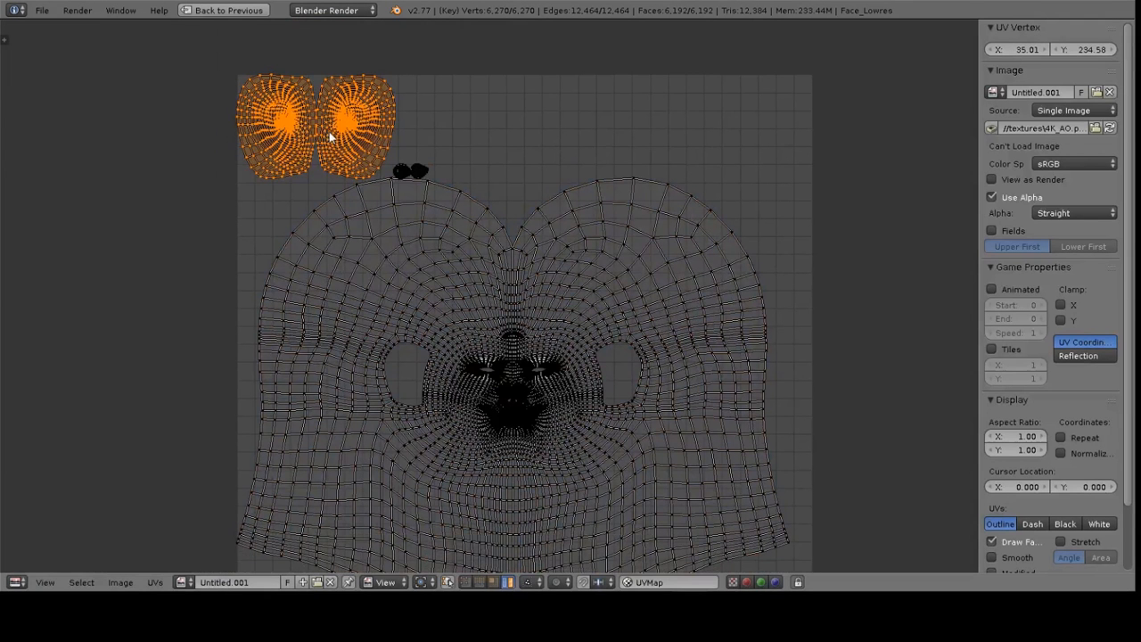
key("g")
left_click(361, 150)
Move one nostril island beside the other and rotate it about -95 degrees
key("l")
key("g")
left_click(490, 131)
key("r")
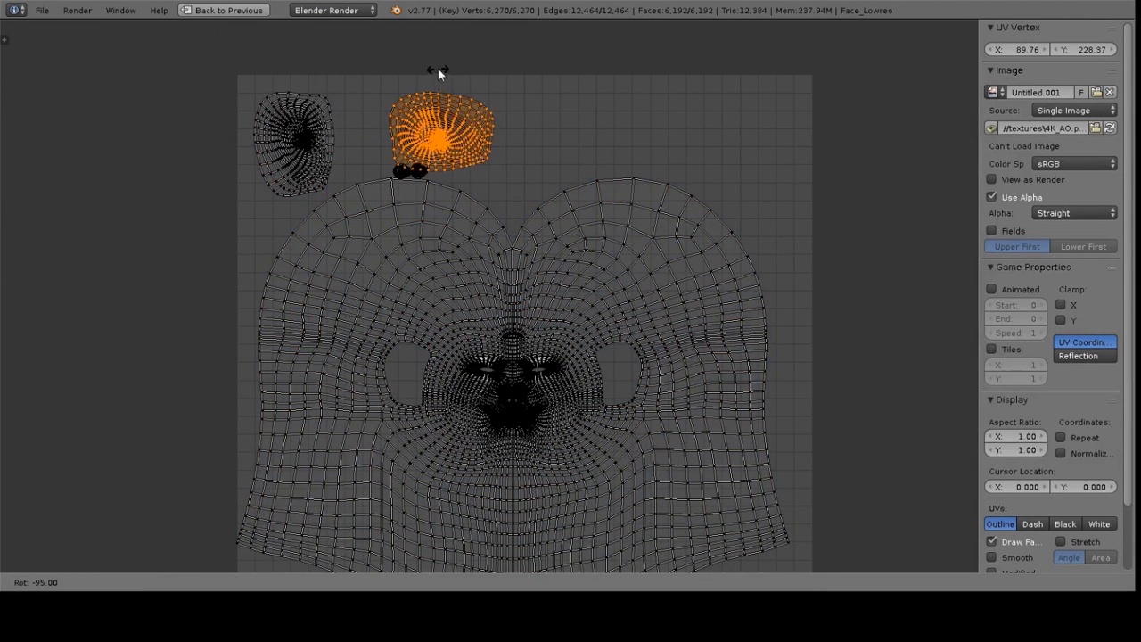
left_click(438, 68)
key("g")
left_click(396, 125)
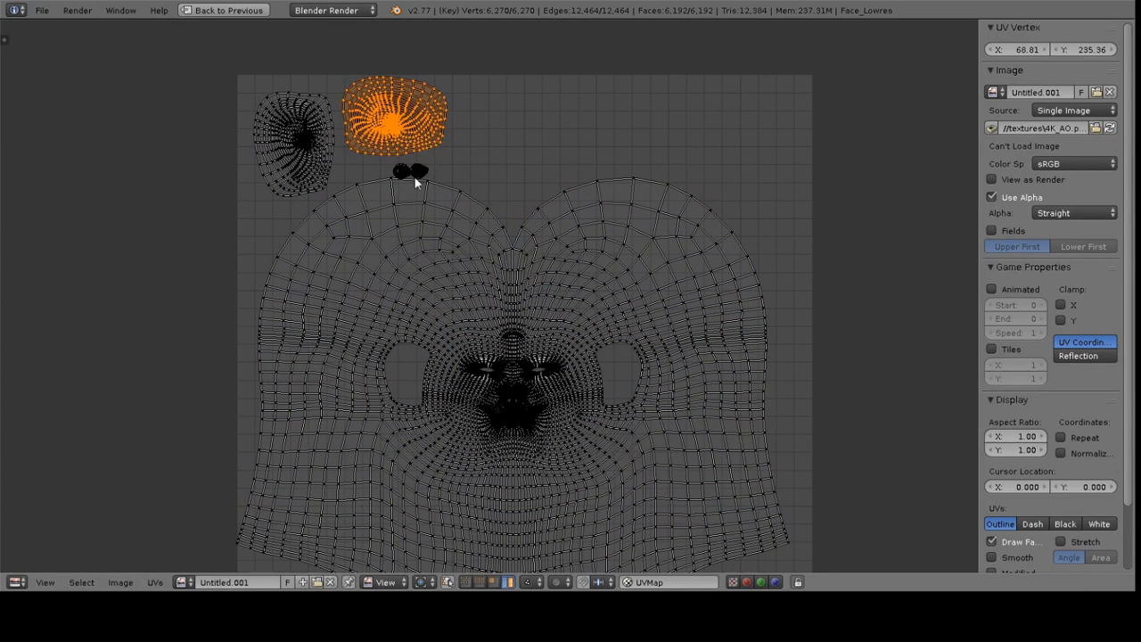
Rearrange the nostril islands and the two small islands along the top of the UV space
key("l")
key("shift+l")
key("g")
left_click(752, 124)
key("shift+l")
key("g")
left_click(798, 100)
middle_click_drag(623, 191, 662, 126)
Select the main face island, scale it down and move it to fit inside the UV square
key("l")
key("g")
left_click(567, 254)
middle_click_drag(629, 319, 644, 273)
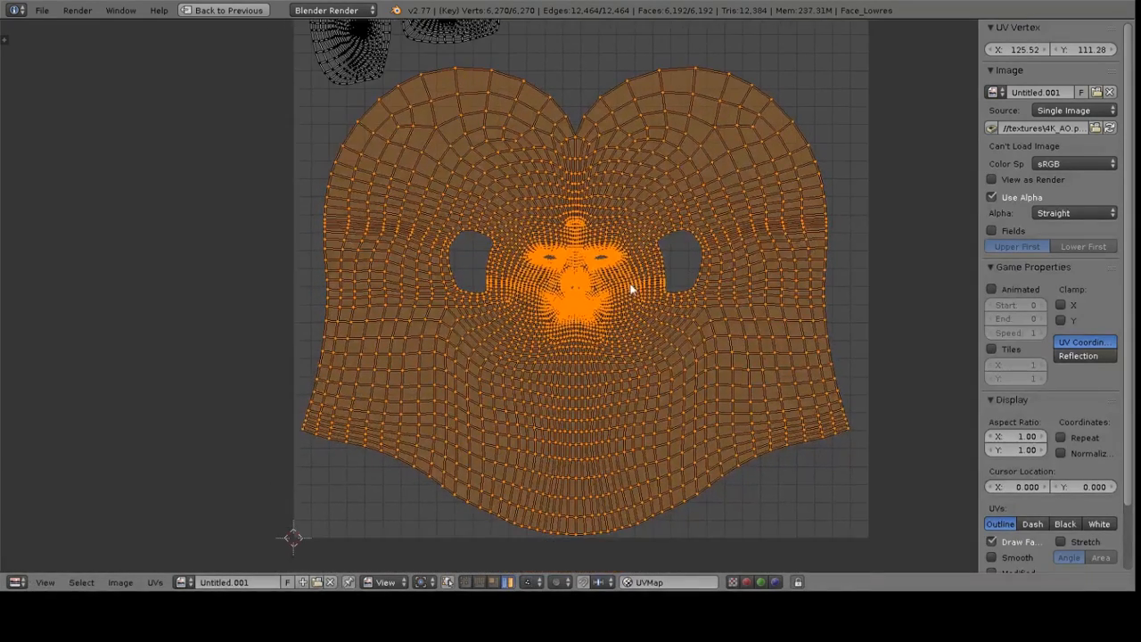
scroll(632, 290, "up", 7)
scroll(614, 318, "down", 8)
key("s")
left_click(732, 424)
key("g")
middle_click_drag(638, 358, 637, 375)
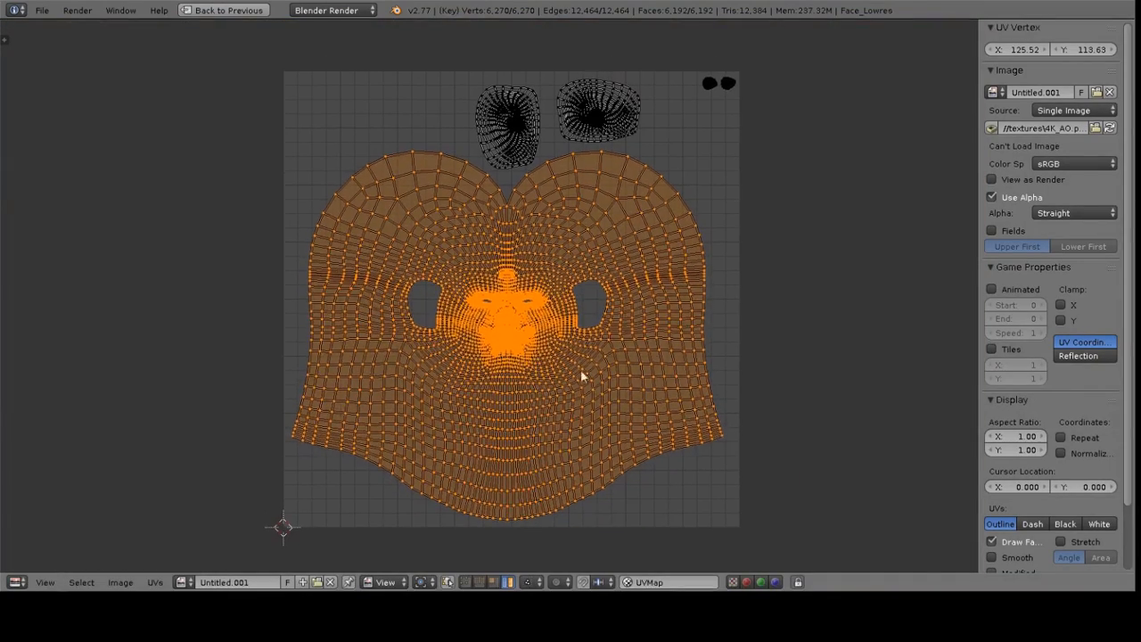
Restore the maximized UV editor and switch the screen layout back to Default
key("a")
key("ctrl+Up")
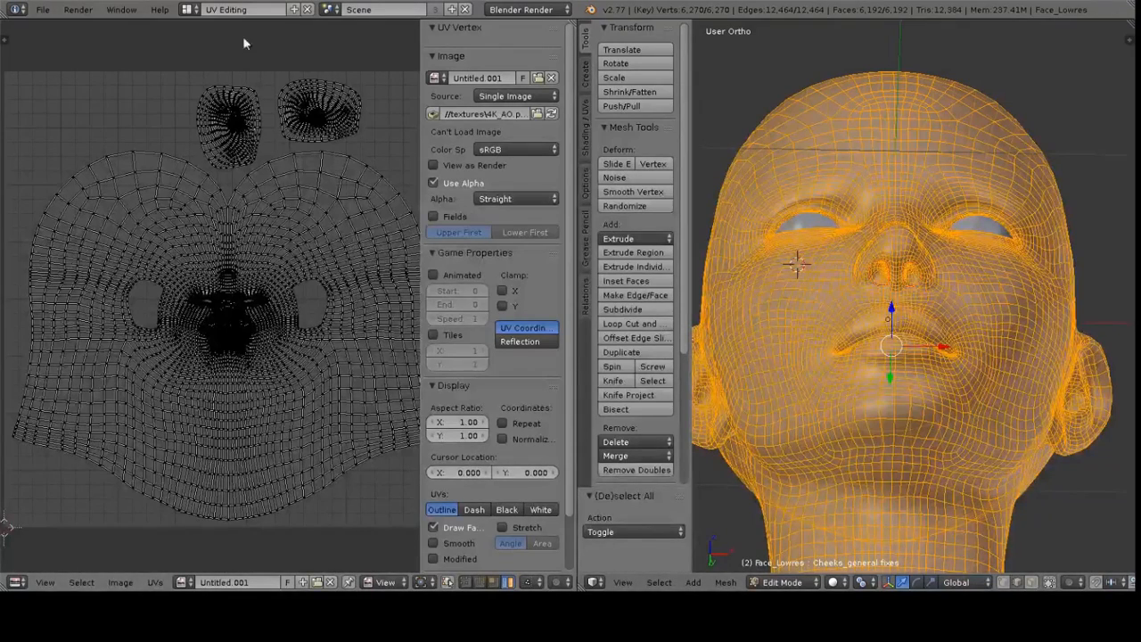
left_click(189, 10)
left_click(225, 78)
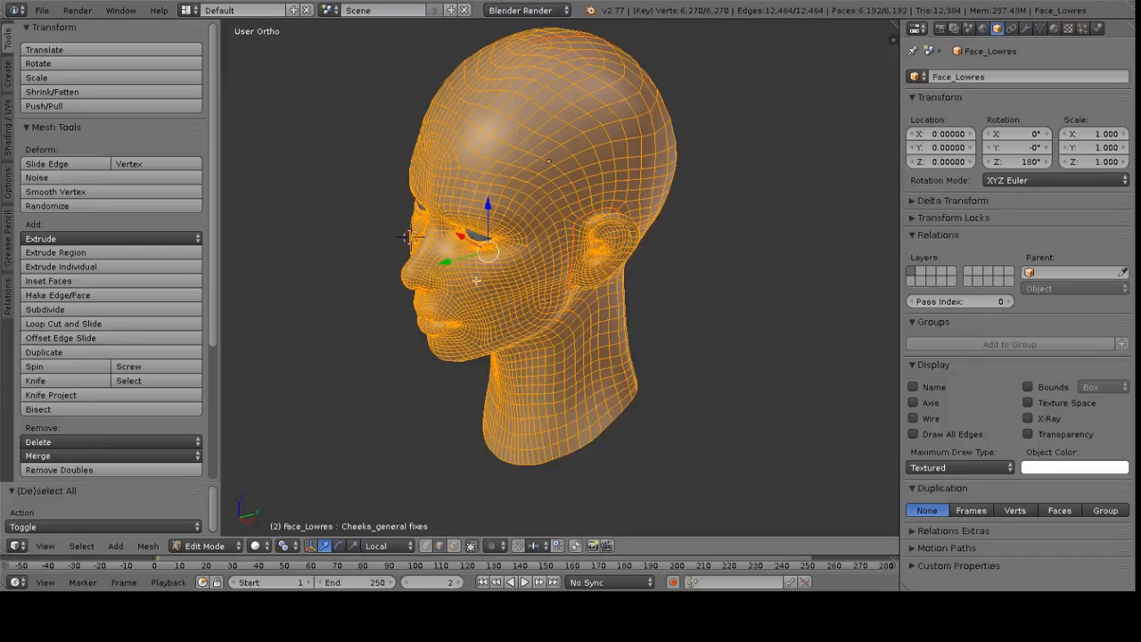
Split the 3D viewport and turn the new area into a UV/Image Editor
middle_click_drag(478, 277, 577, 263)
middle_click_drag(550, 302, 542, 274)
key("a")
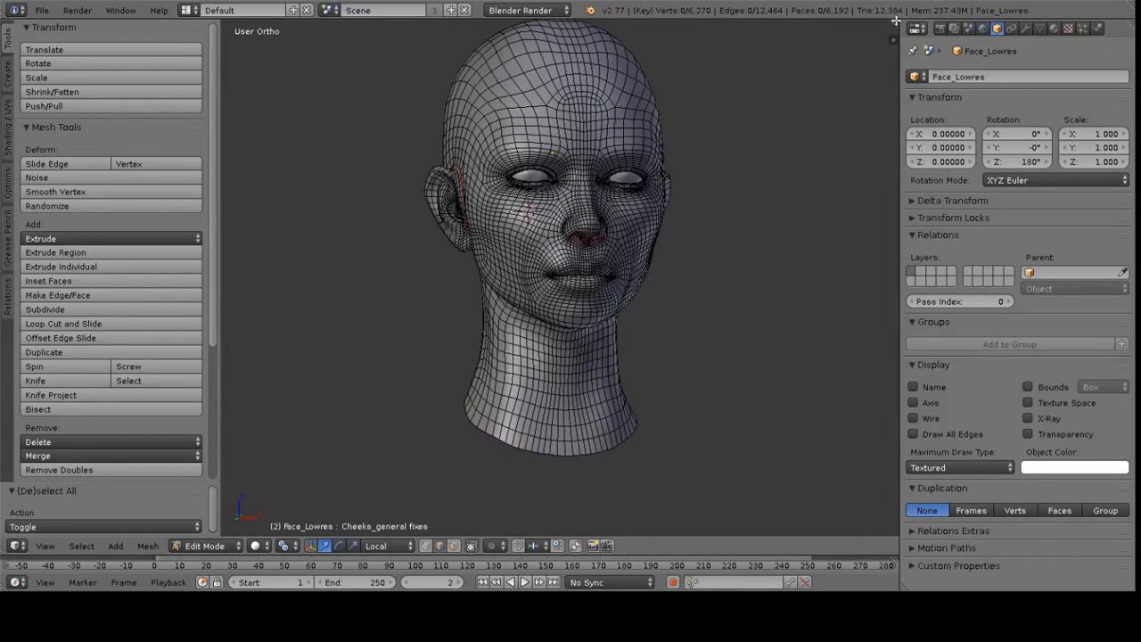
left_click_drag(891, 24, 501, 54)
left_click(517, 545)
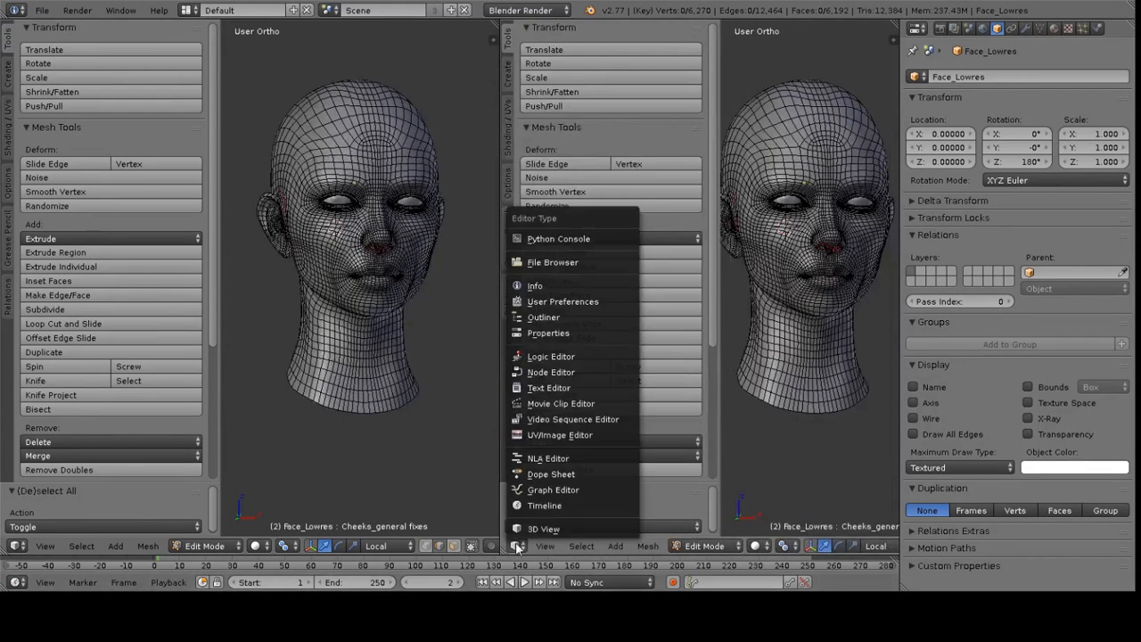
left_click(540, 435)
scroll(360, 230, "up", 3)
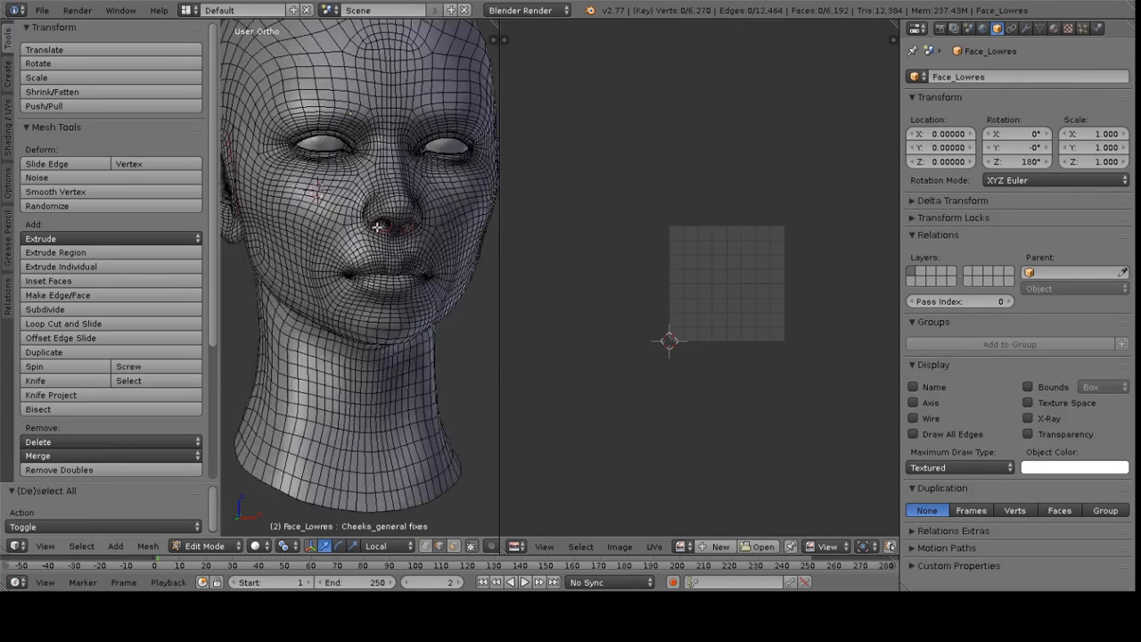
Select the whole mesh to show its UVs and unlink the current image from the editor
key("a")
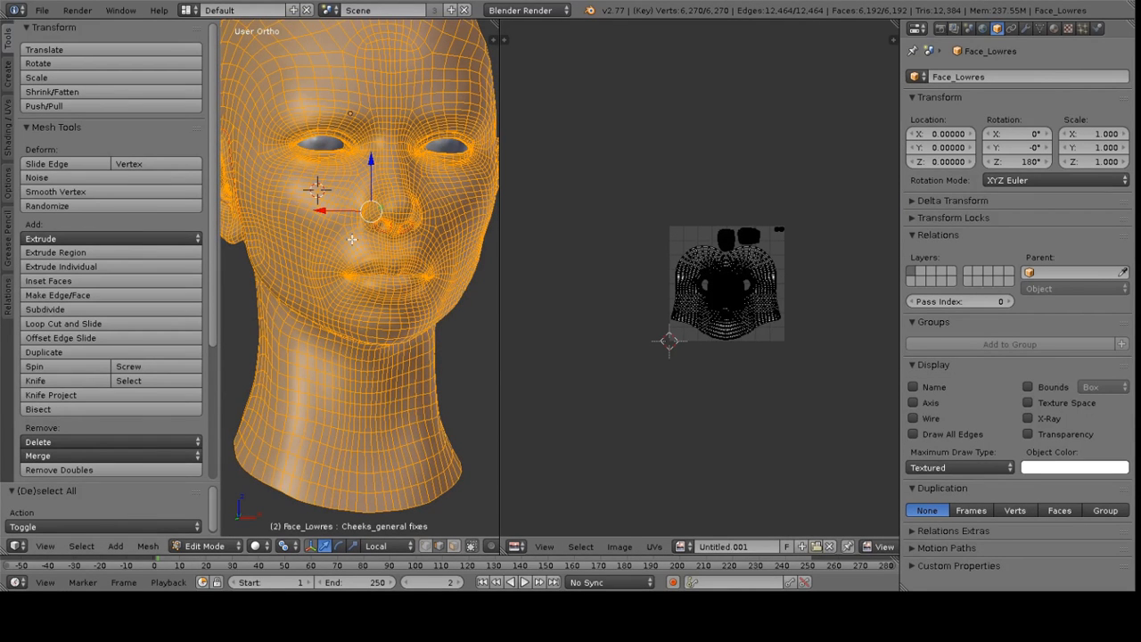
middle_click_drag(346, 235, 361, 239)
key("a")
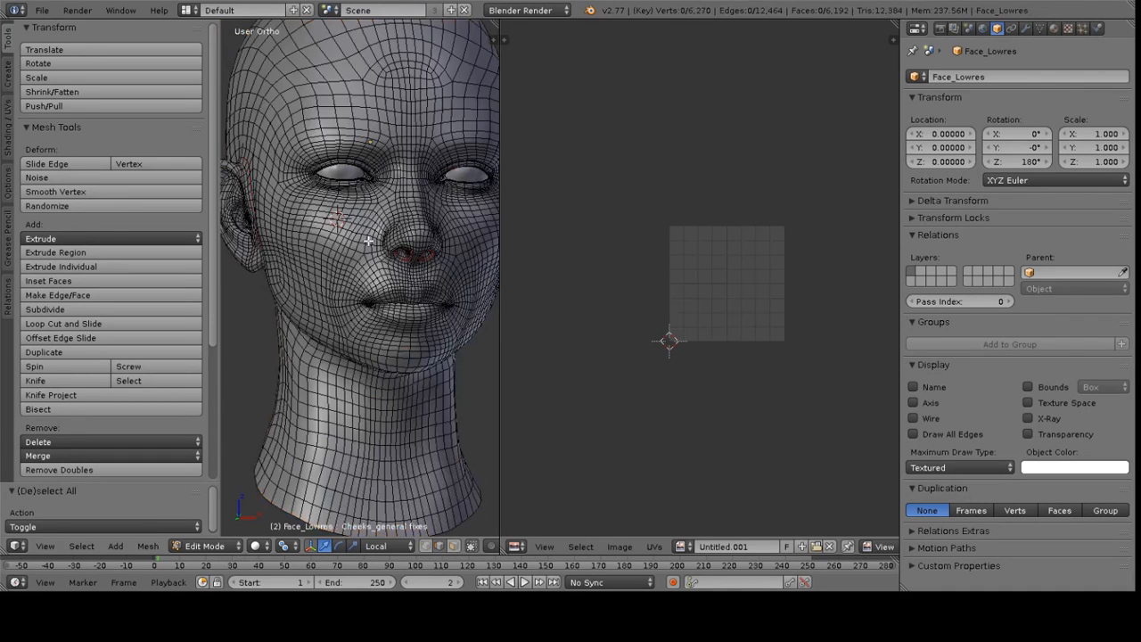
key("a")
scroll(784, 348, "up", 4)
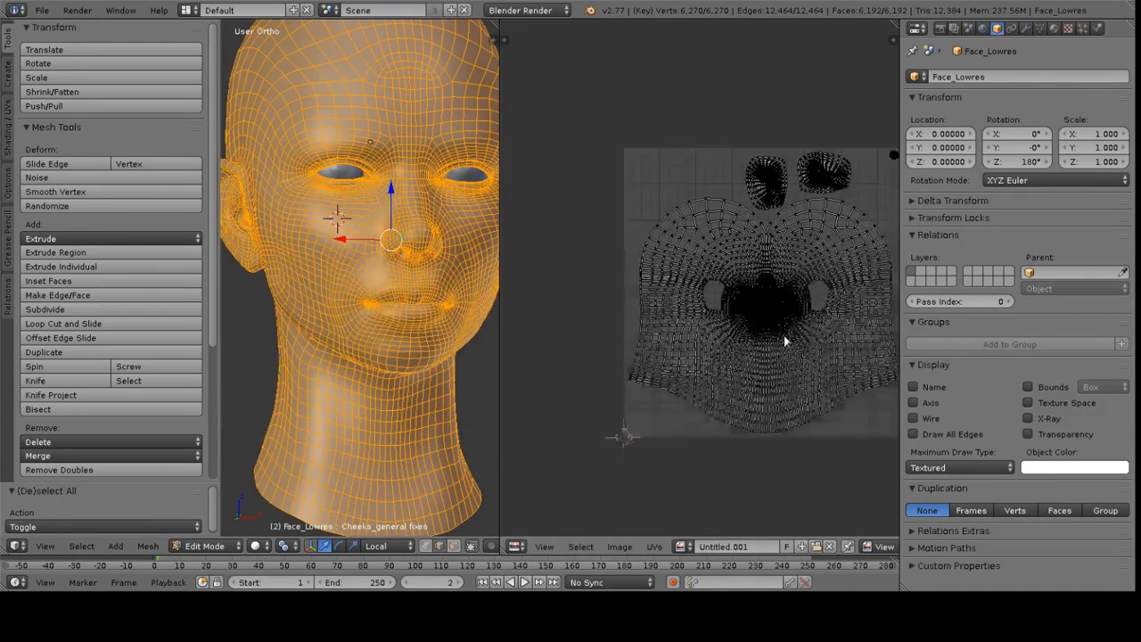
scroll(706, 300, "up", 2)
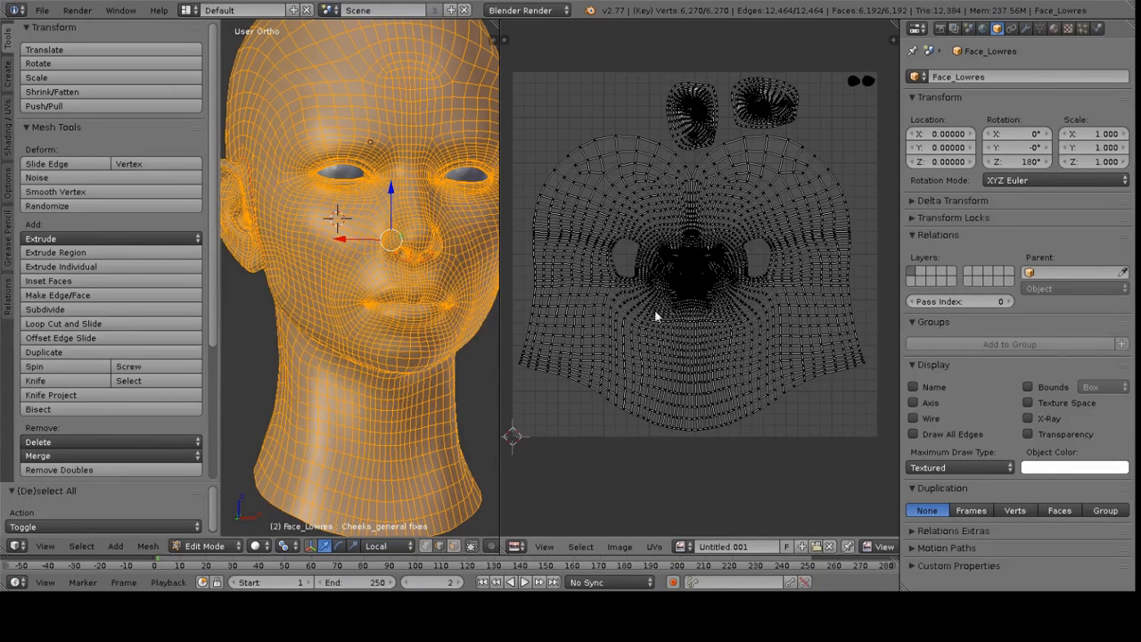
key("a")
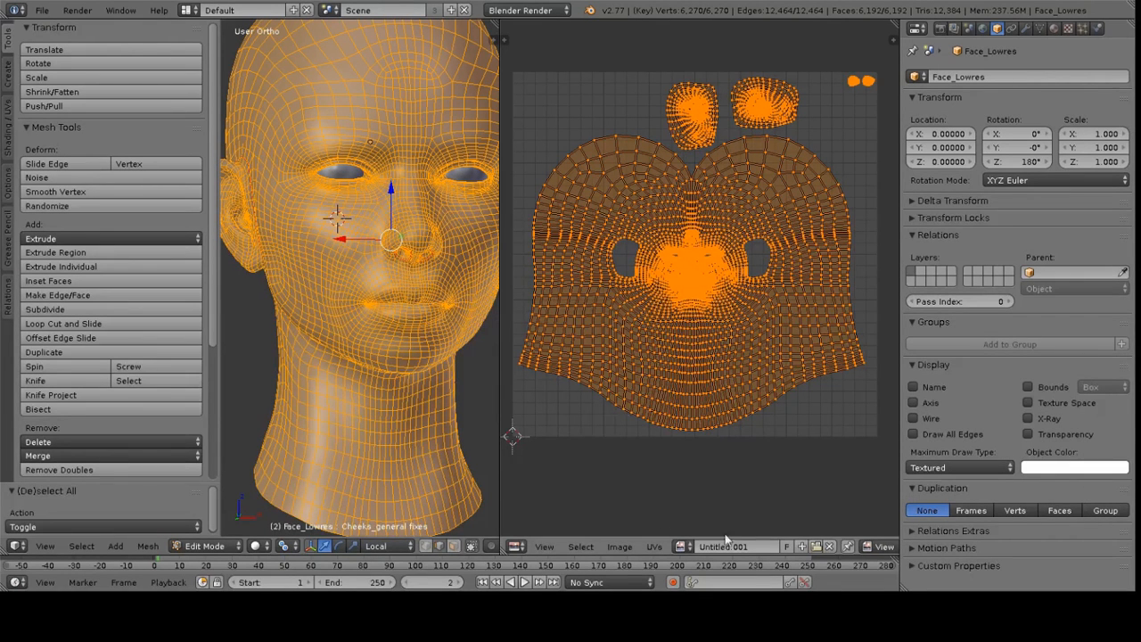
left_click(829, 547)
Create a new image of 4096 x 4096 px
left_click(713, 548)
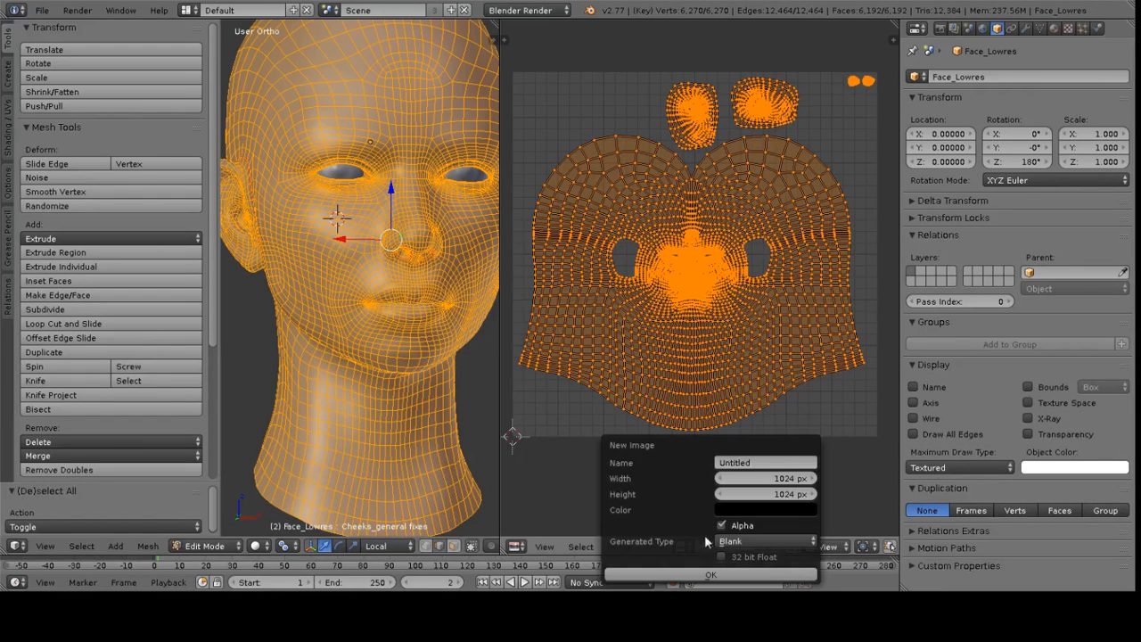
left_click(772, 478)
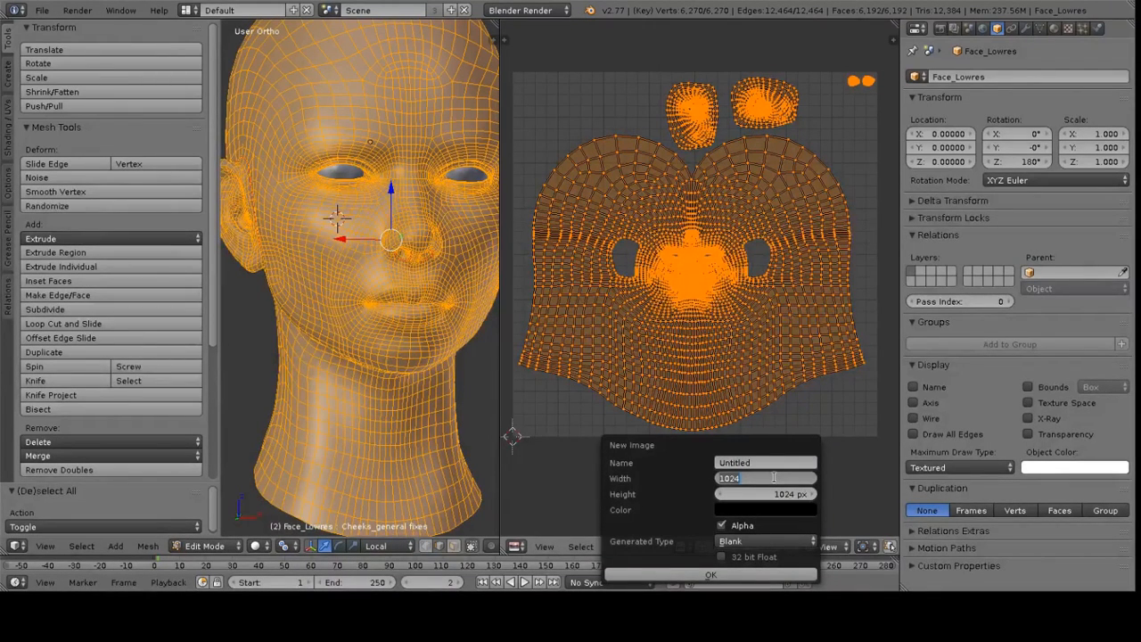
type("4096")
key("Tab")
type("40")
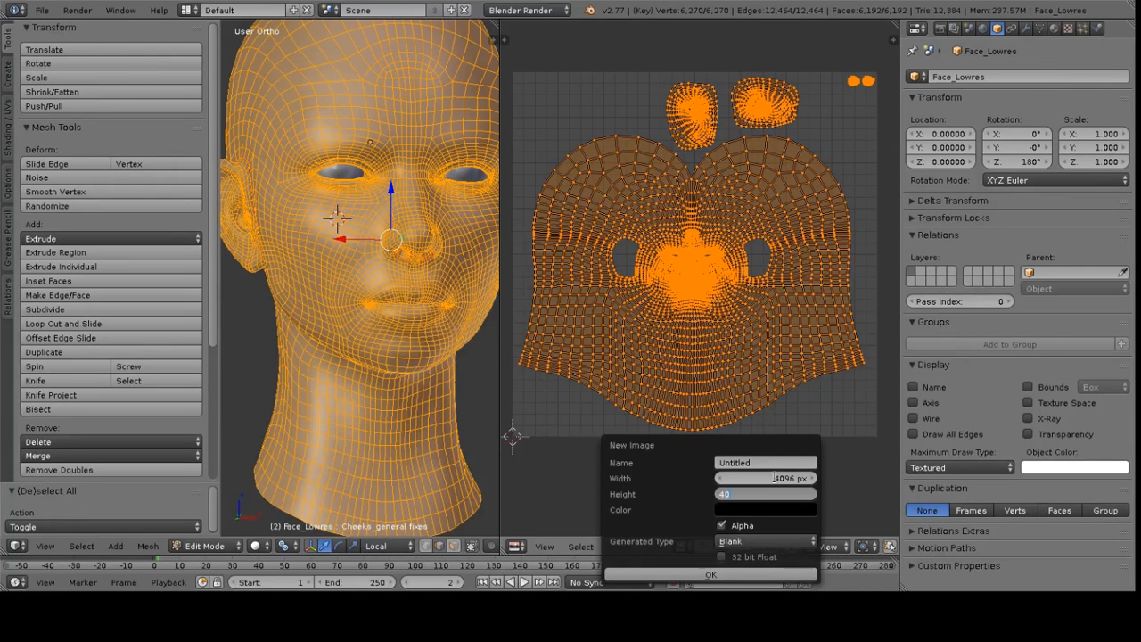
type("96")
key("Return")
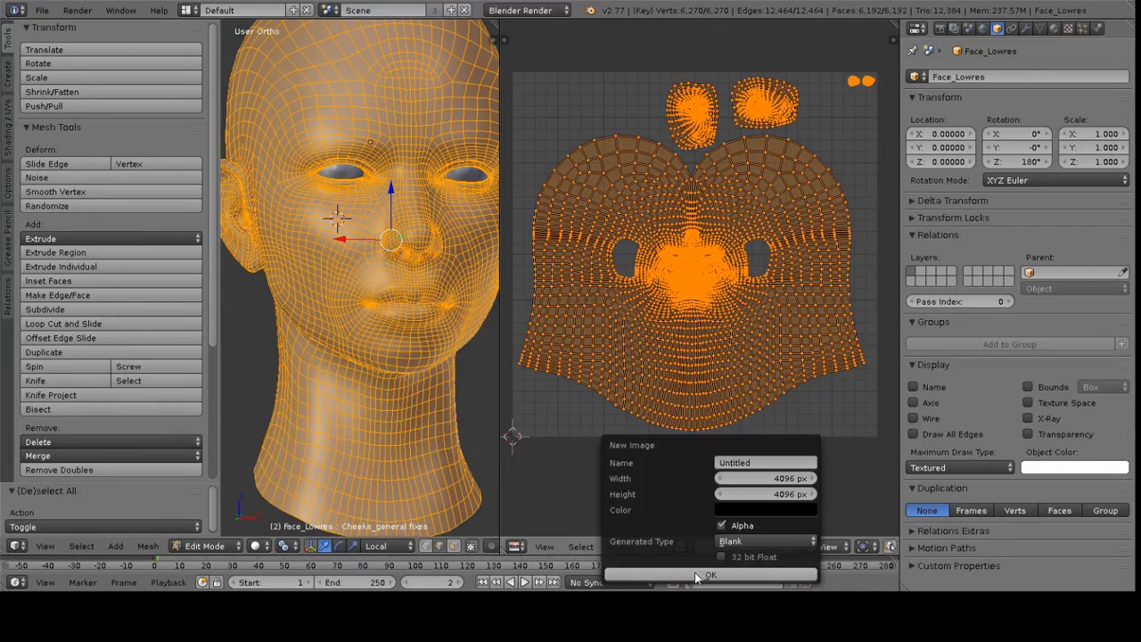
left_click(664, 575)
Leave Edit Mode and rename the new image to Baking Image
scroll(686, 272, "down", 4)
scroll(678, 278, "down", 4)
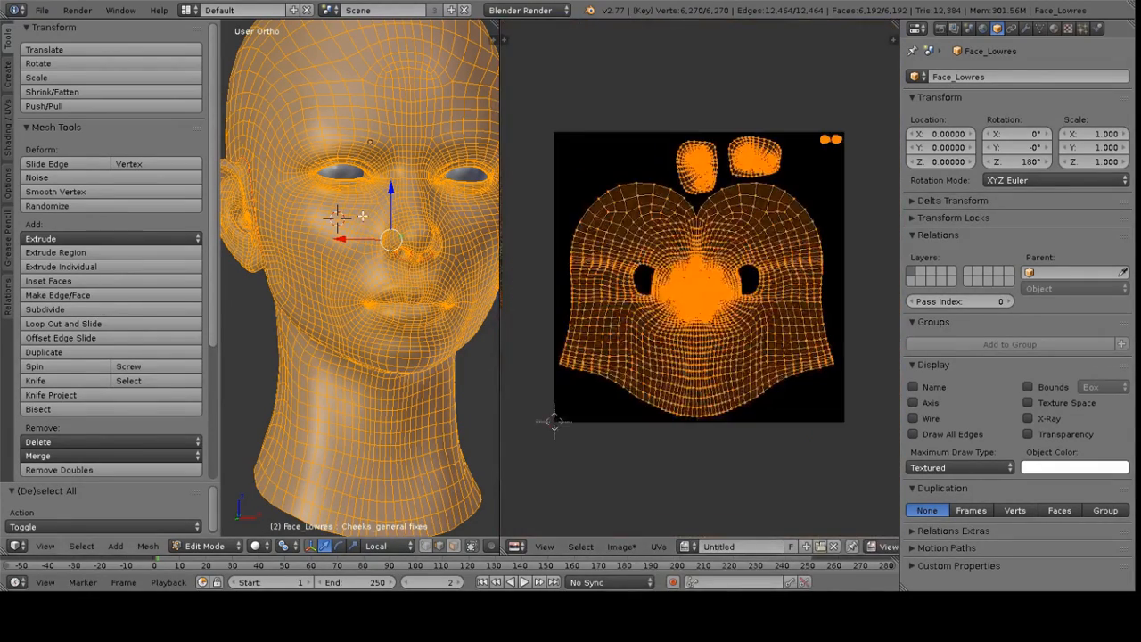
key("Tab")
left_click(660, 546)
type("Baking Image")
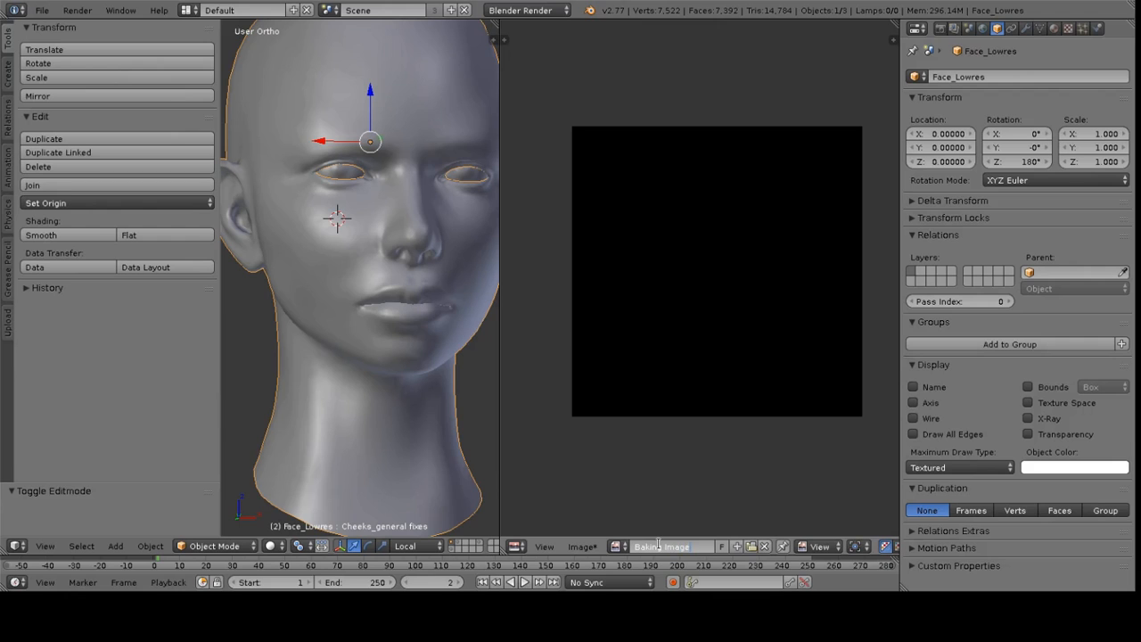
key("Return")
Save the image as Normals.png in the Textures folder
key("F3")
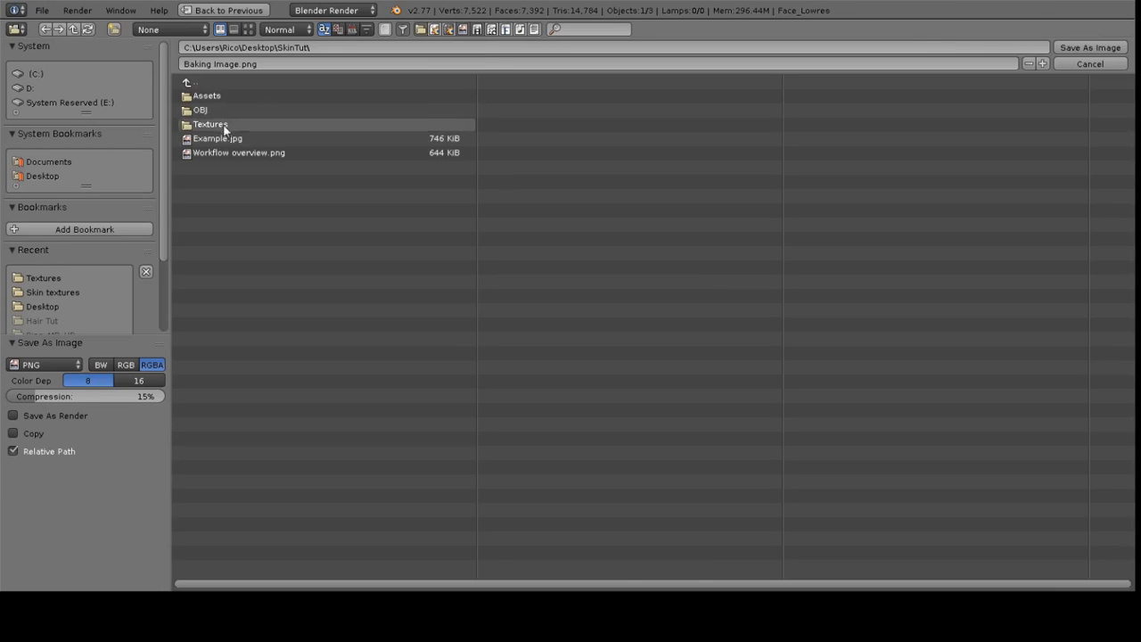
left_click(279, 64)
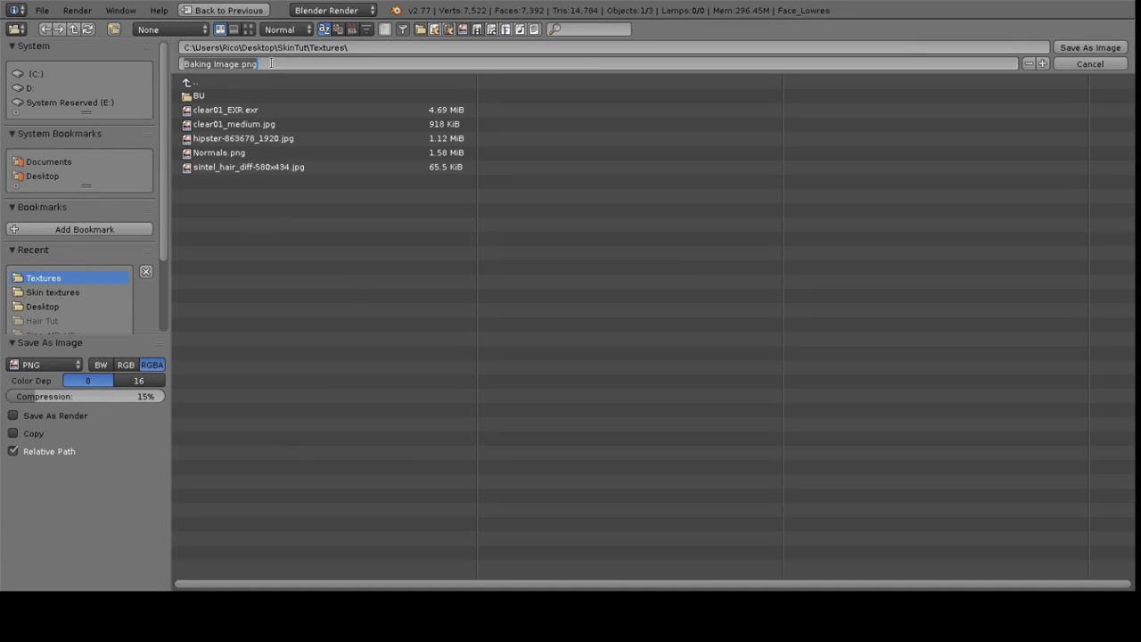
type("Norma")
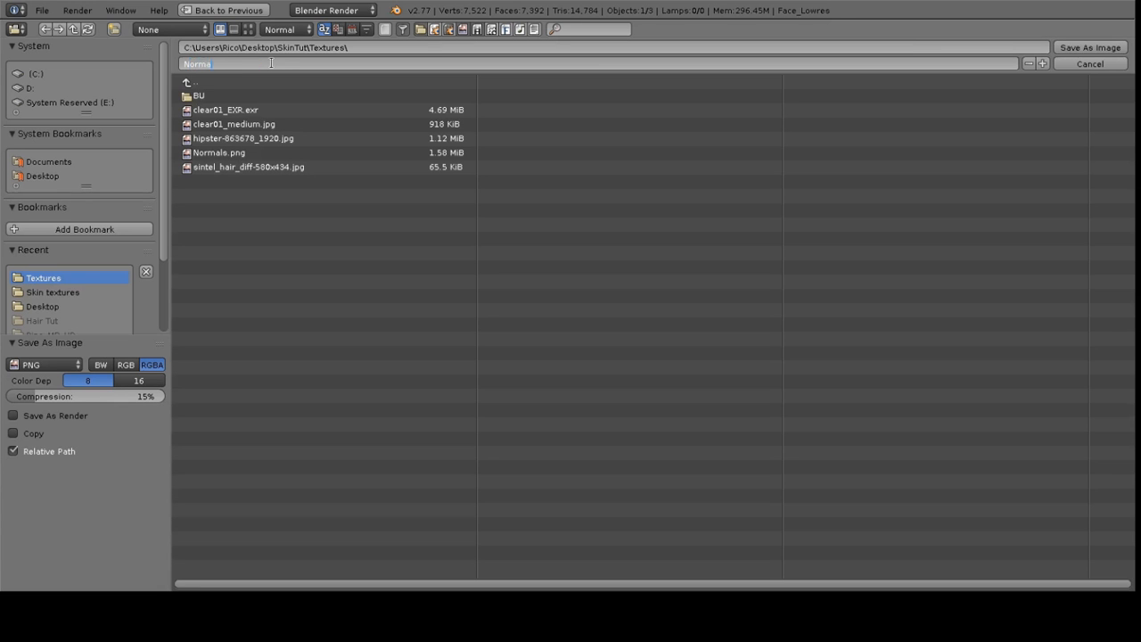
type("ls")
key("Return")
left_click(1090, 47)
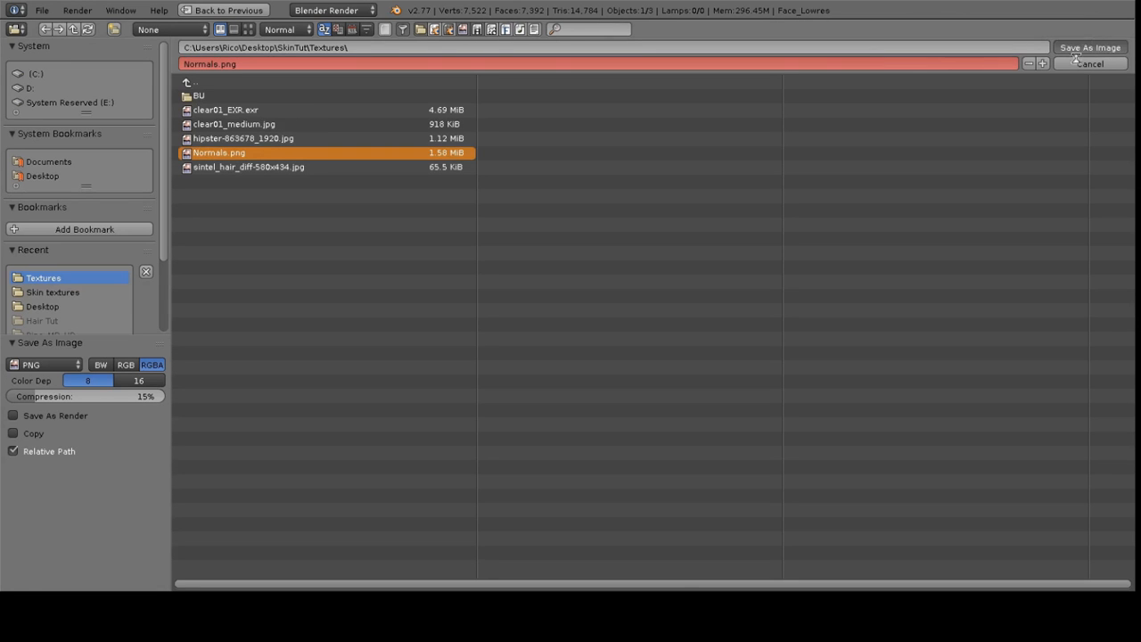
In the render settings' Bake section, set the bake mode to Normals with Tangent normal space
scroll(704, 317, "up", 1)
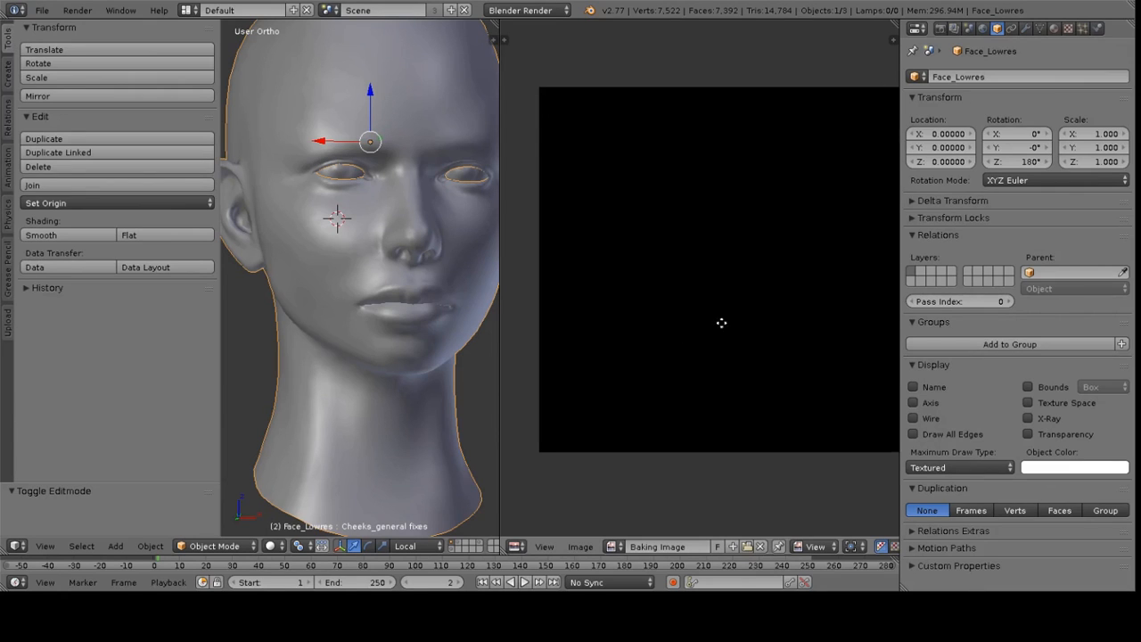
left_click(940, 28)
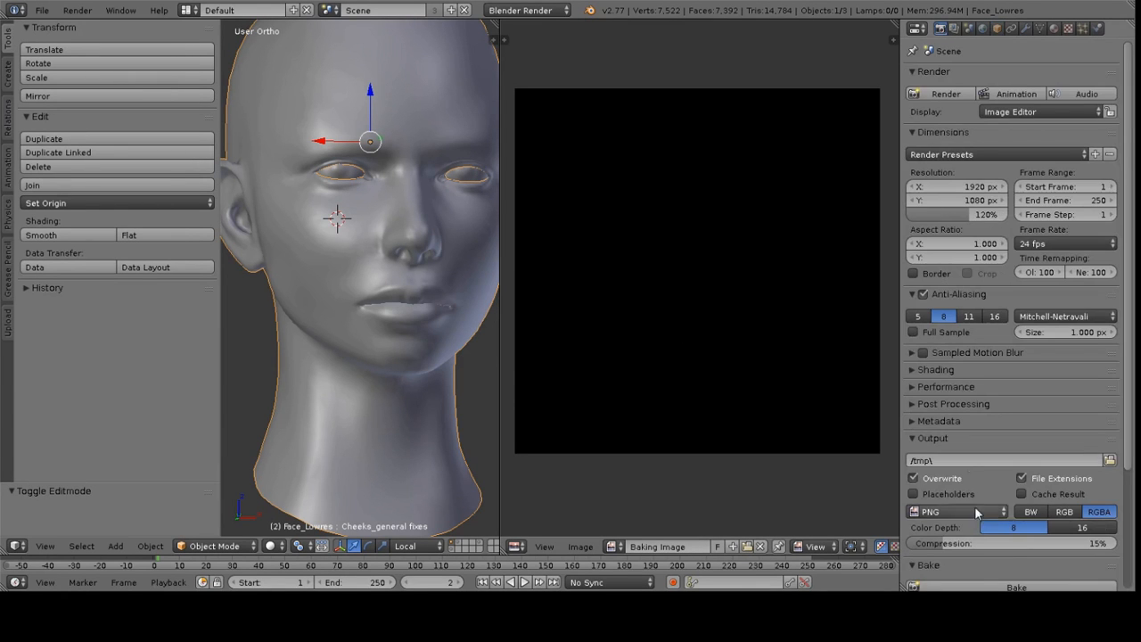
scroll(972, 458, "down", 4)
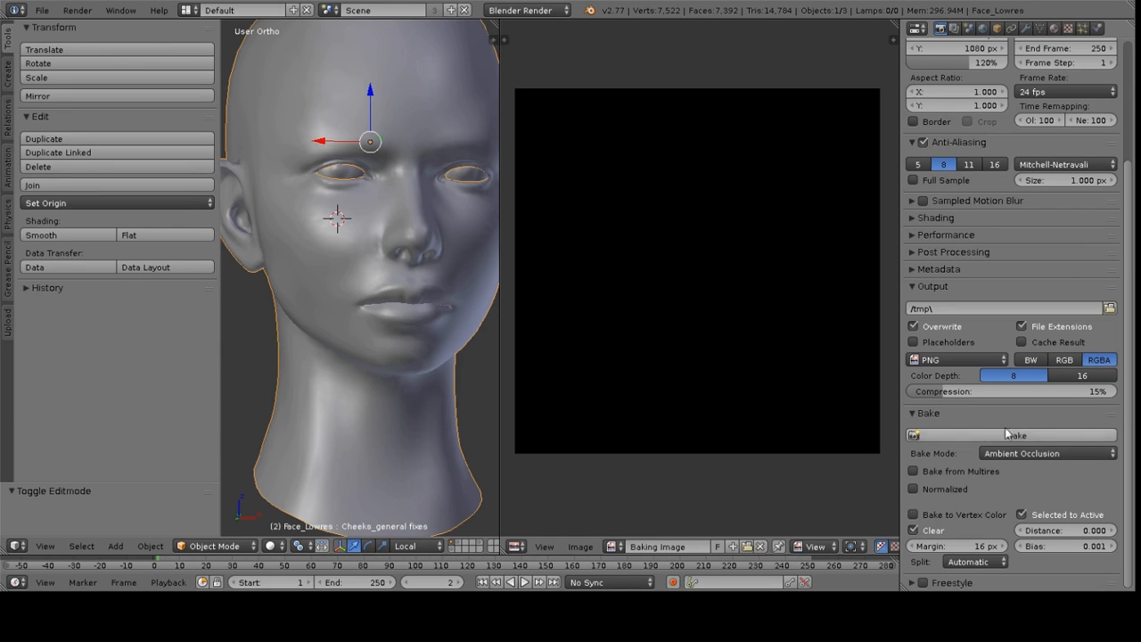
left_click(1026, 456)
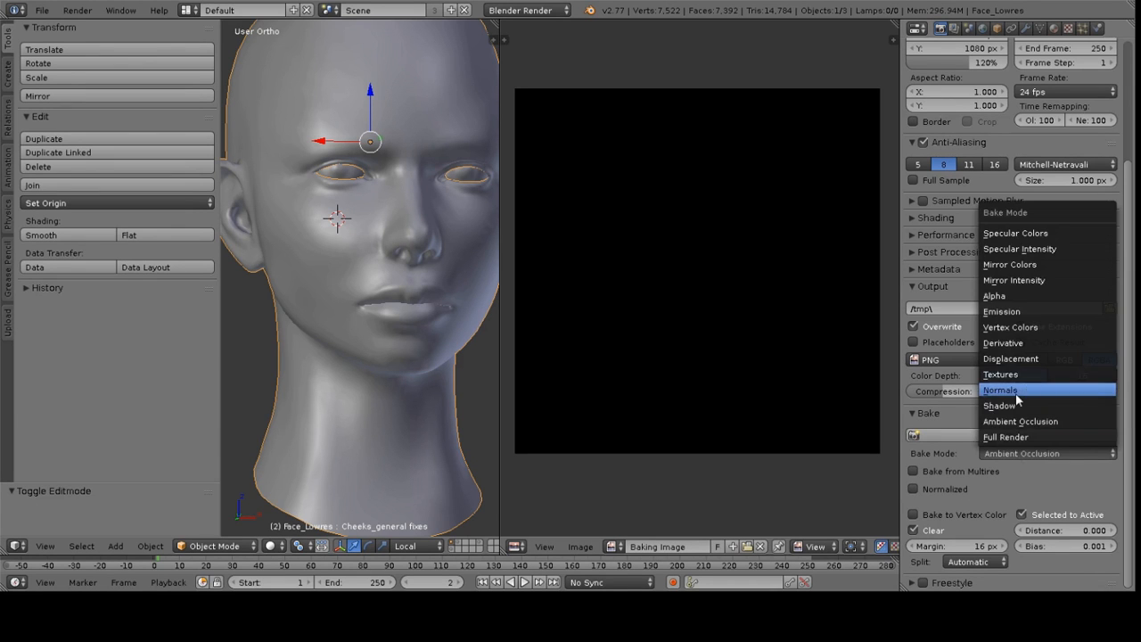
left_click(1016, 391)
left_click(980, 492)
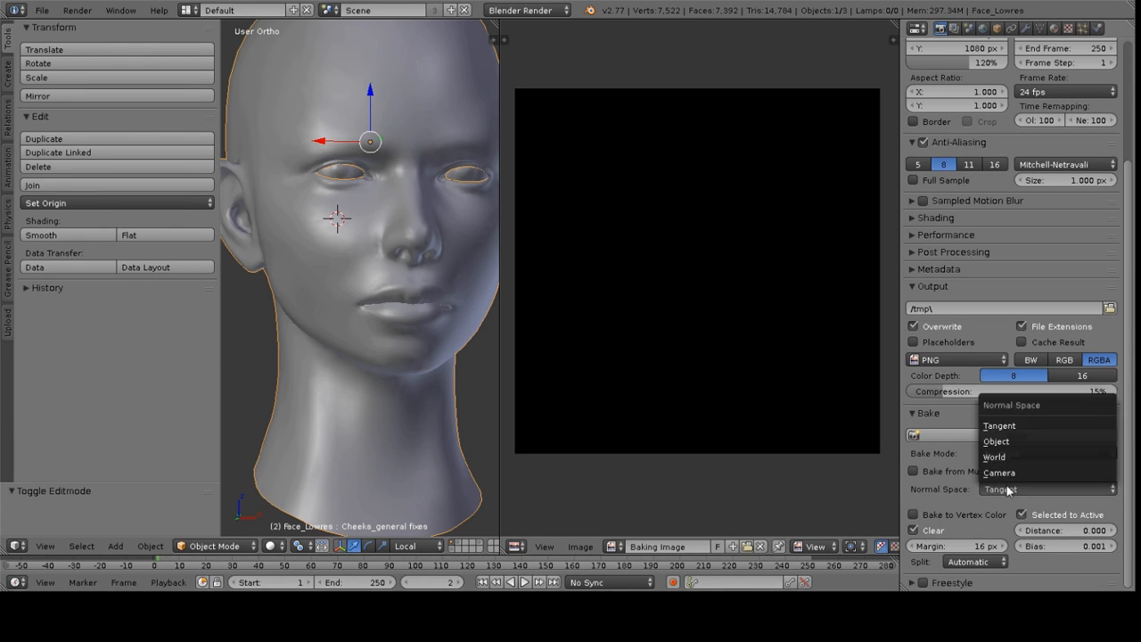
left_click(1012, 425)
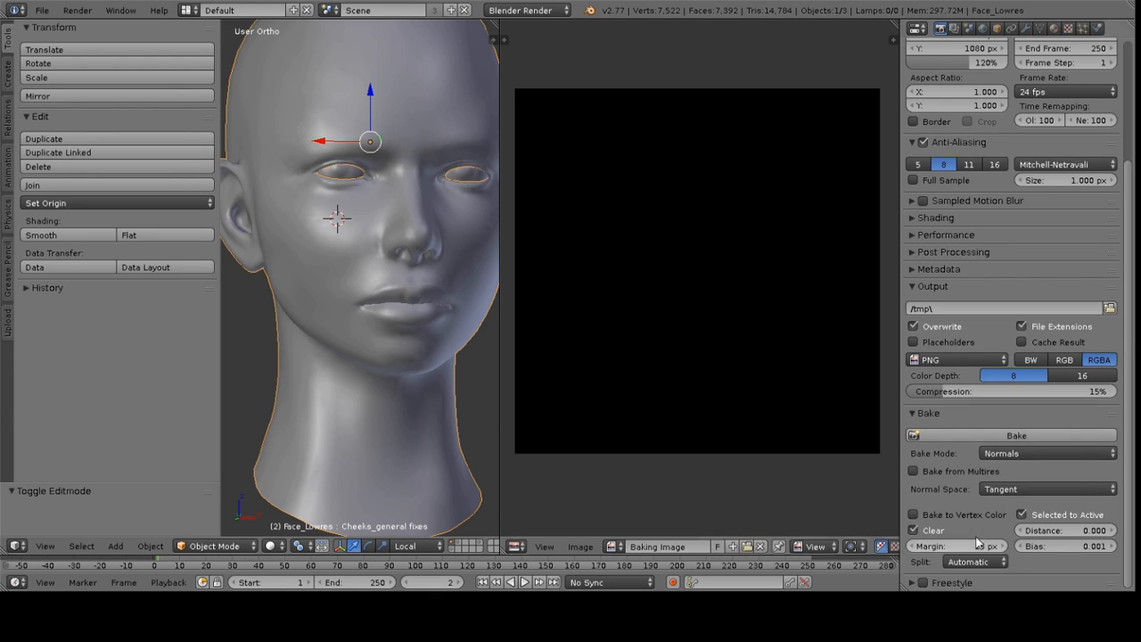
left_click(1023, 516)
left_click(1023, 516)
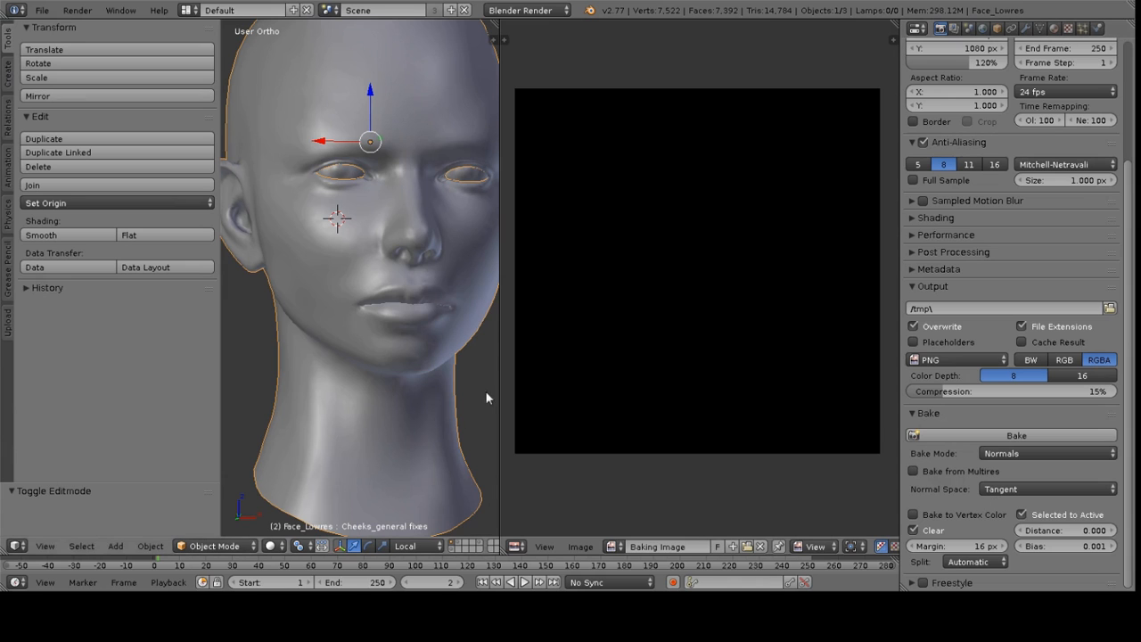
Show the high-poly sculpt's layer, select the high-poly head, and display the low-poly layer alongside it
left_click(459, 543)
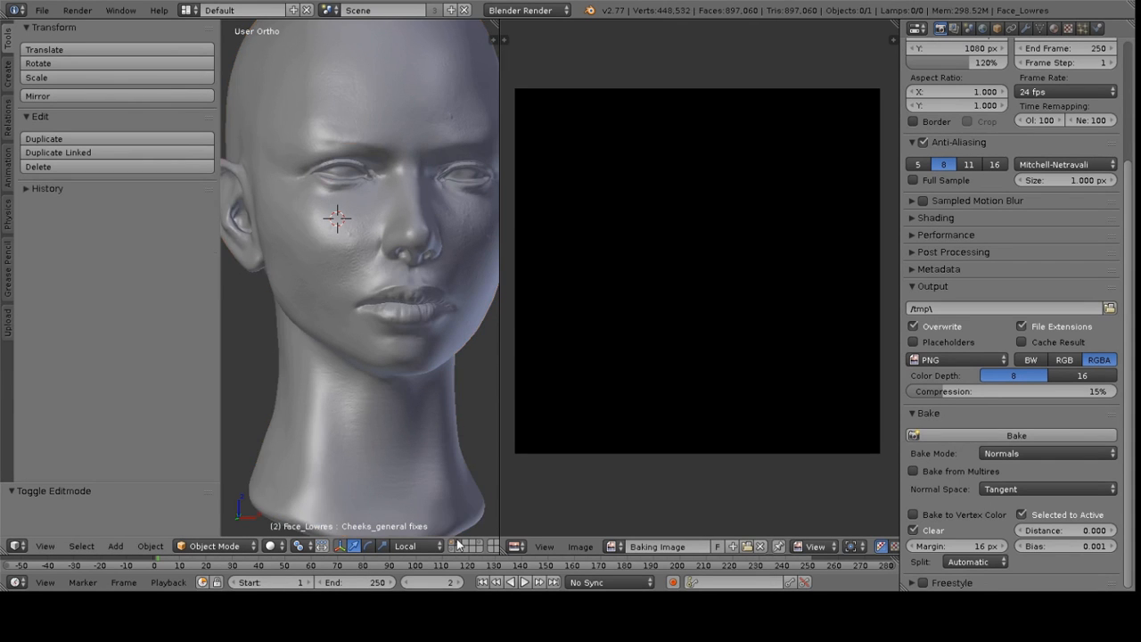
scroll(353, 356, "down", 2)
middle_click_drag(354, 357, 374, 321)
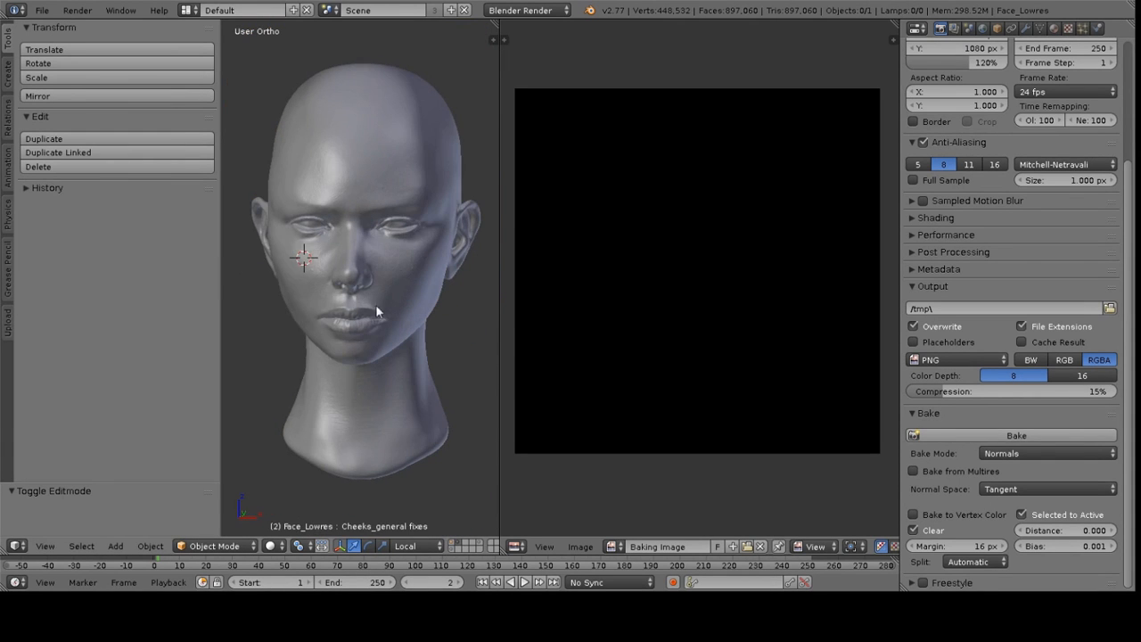
right_click(405, 261)
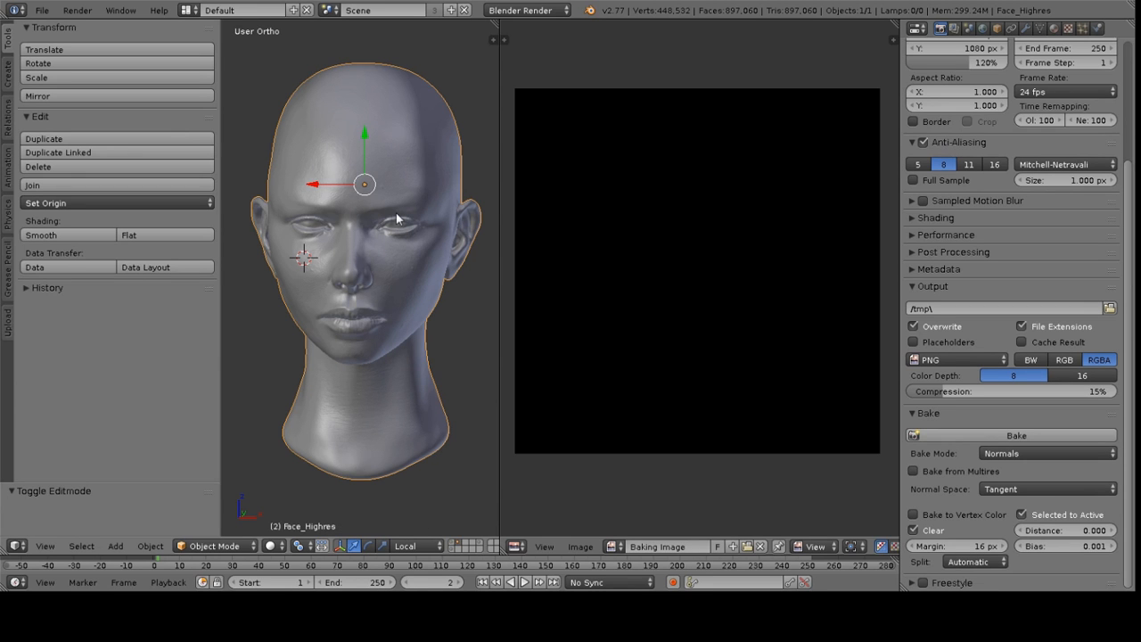
left_click(454, 544, "shift")
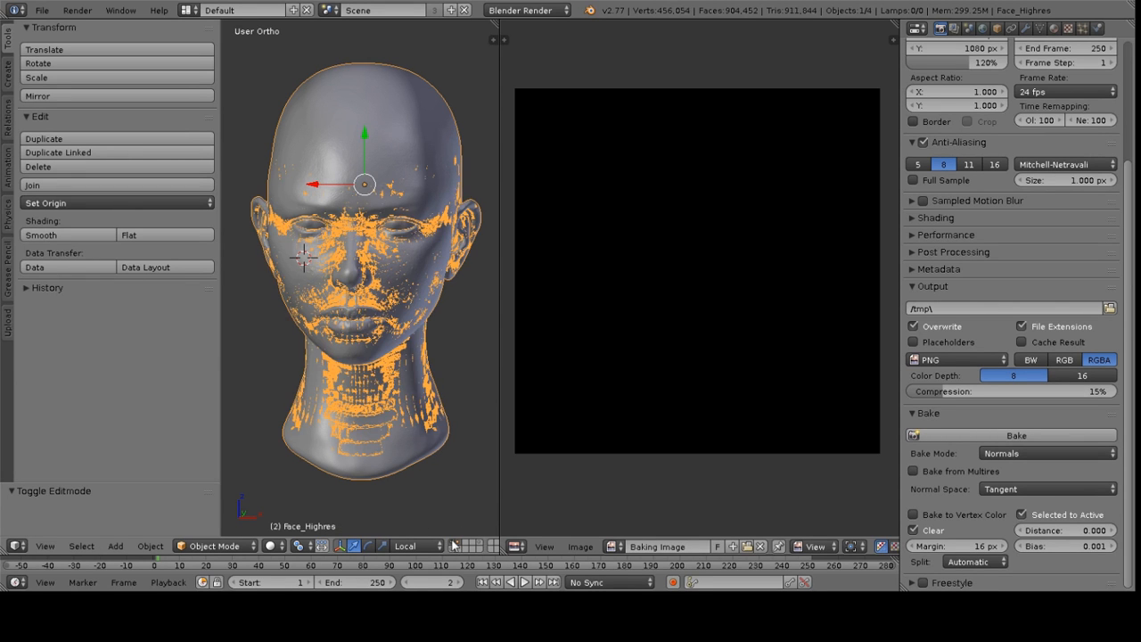
Add the low-poly head to the selection so it becomes the active object over the high-poly sculpt
right_click(401, 274, "shift")
middle_click_drag(418, 156, 321, 201)
scroll(321, 201, "up", 2)
middle_click_drag(437, 232, 372, 276)
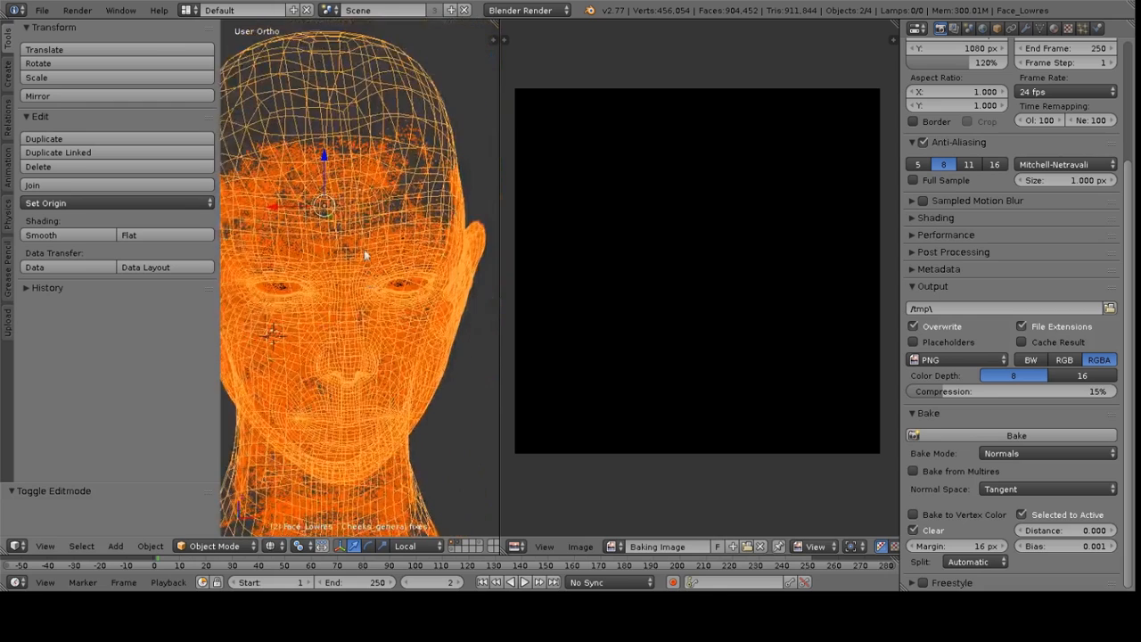
scroll(365, 159, "up", 1)
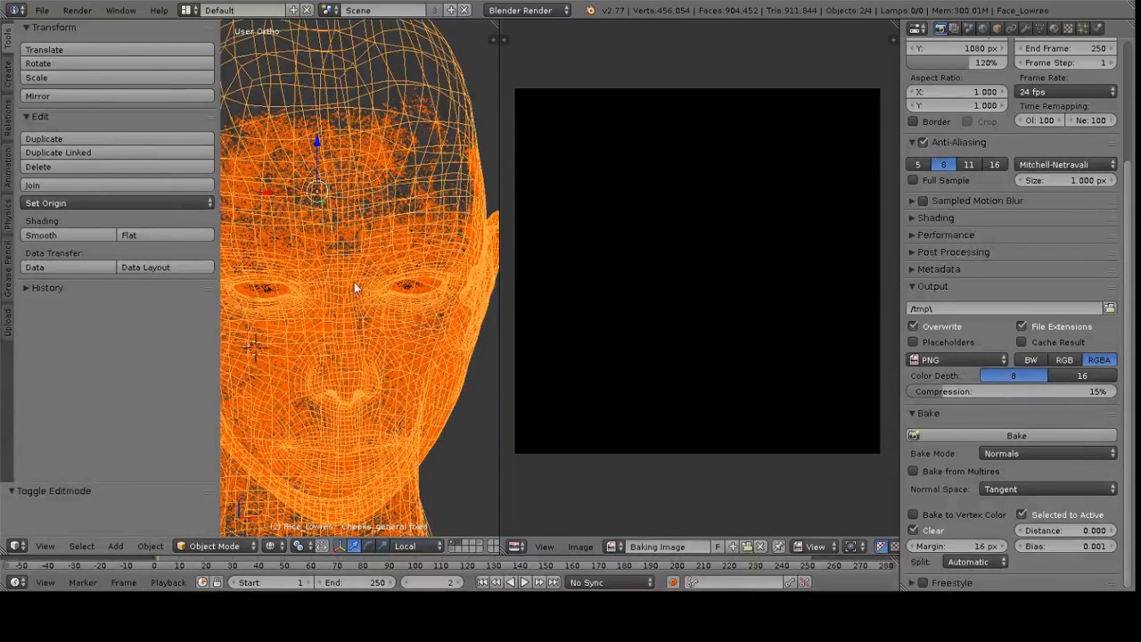
scroll(355, 288, "down", 2)
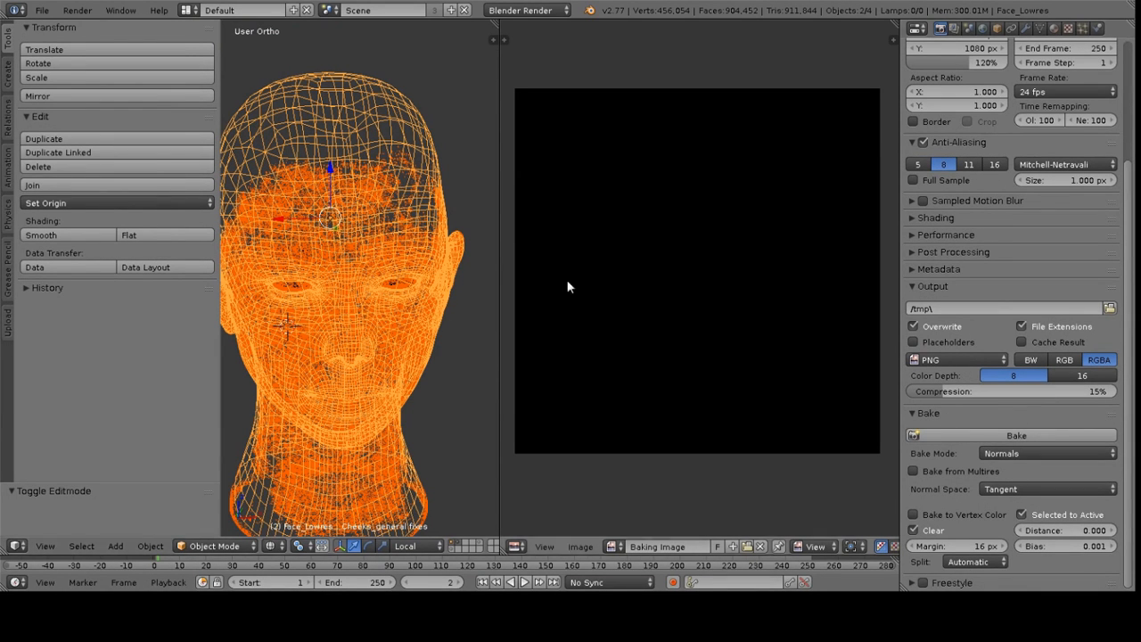
Bake the normal map from the high-poly sculpt onto the low-poly head's Baking Image
left_click(1015, 435)
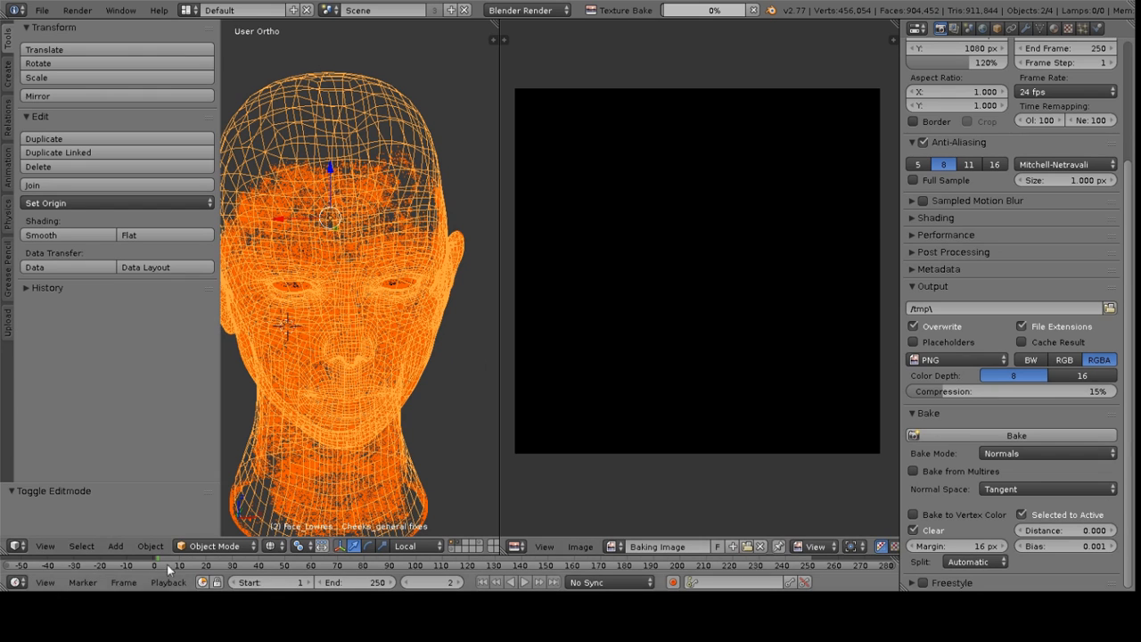
scroll(693, 291, "up", 2)
scroll(696, 294, "down", 2)
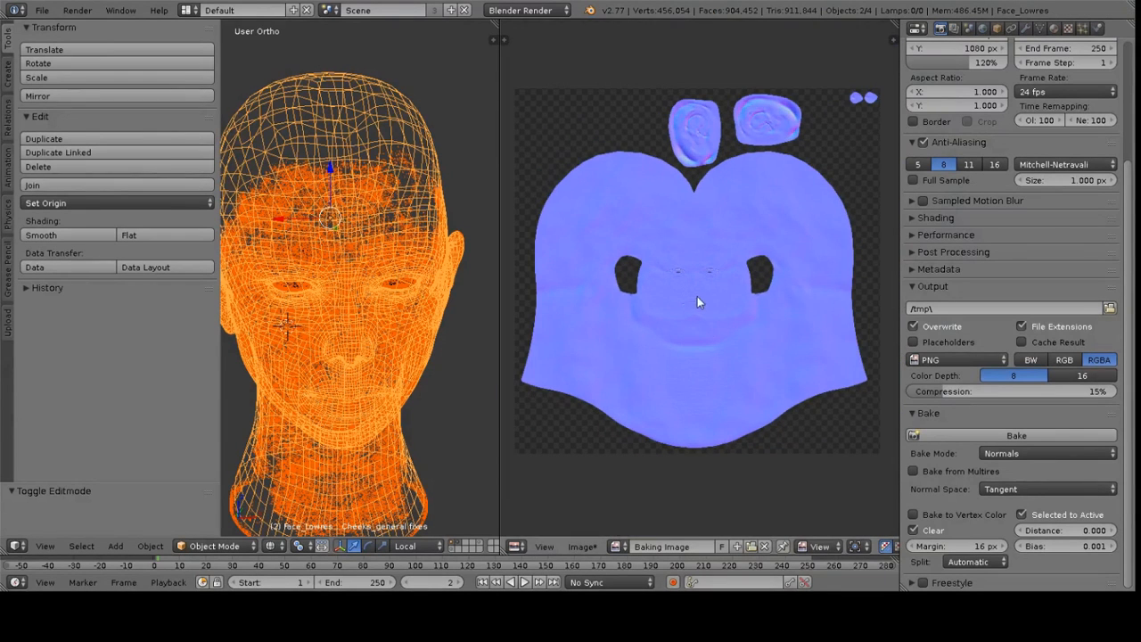
Inspect the baked normal map's facial details in a maximized image editor, then restore the layout
key("ctrl+Up")
scroll(538, 307, "up", 4)
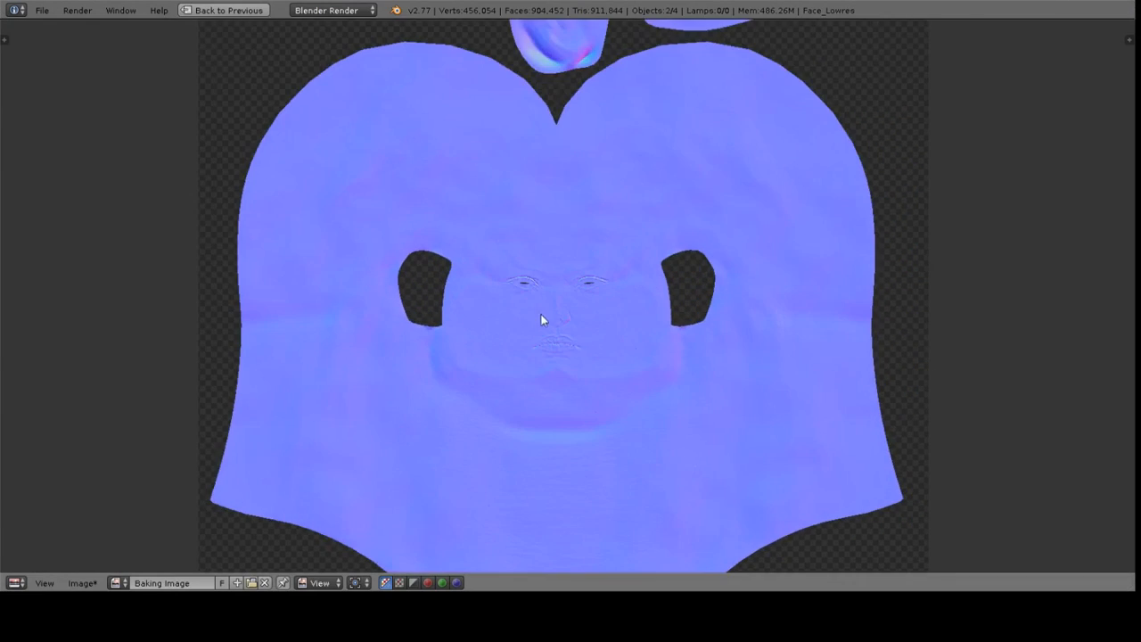
scroll(562, 220, "up", 4)
middle_click_drag(618, 97, 722, 369)
scroll(722, 368, "up", 3)
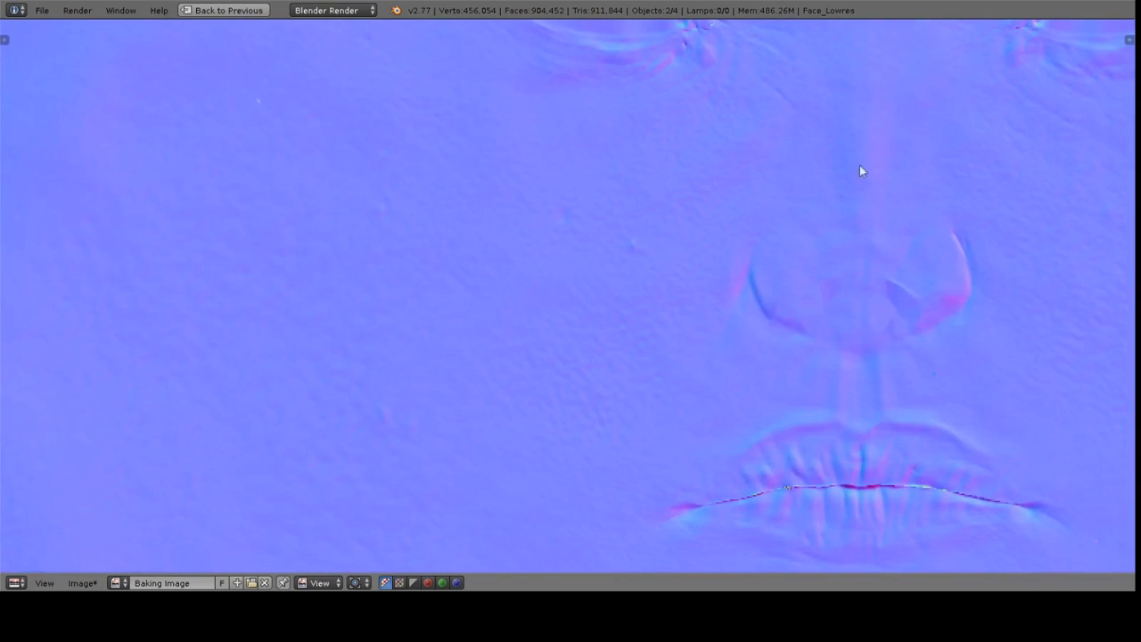
middle_click_drag(883, 174, 791, 351)
middle_click_drag(841, 200, 908, 339)
middle_click_drag(521, 222, 607, 217)
scroll(606, 217, "down", 5)
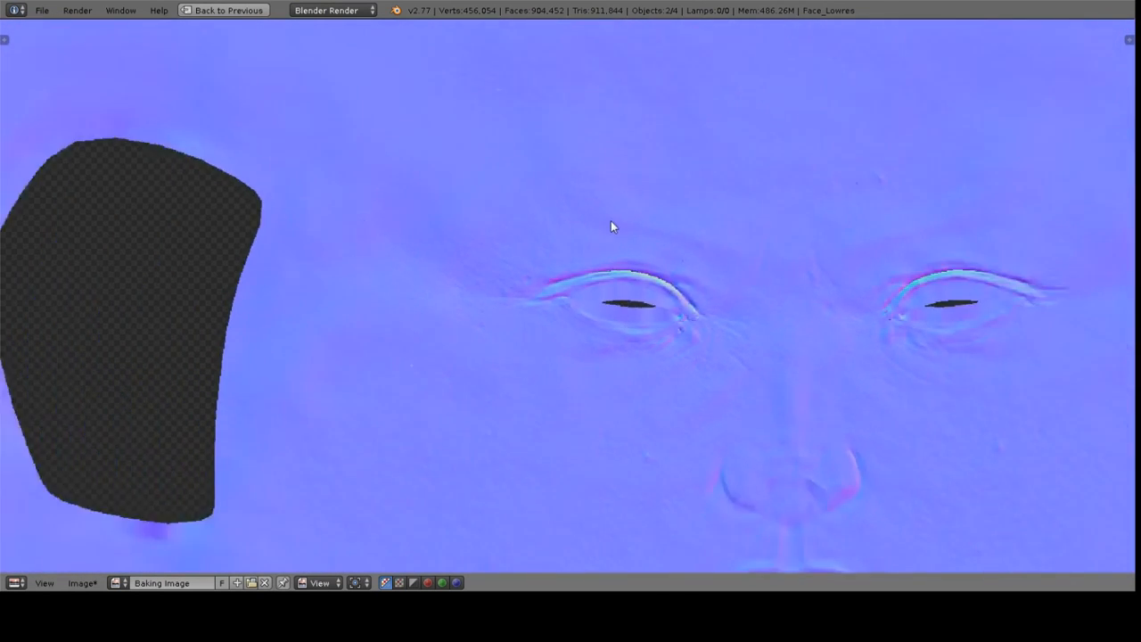
middle_click_drag(577, 272, 629, 172)
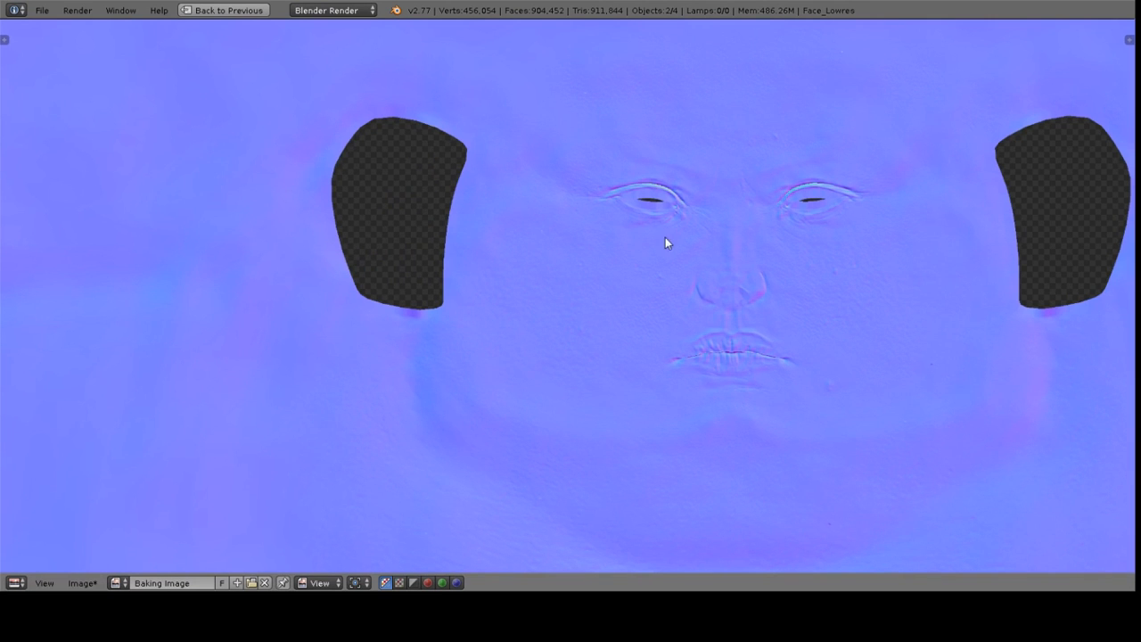
scroll(562, 197, "up", 2)
middle_click_drag(737, 178, 659, 313)
scroll(659, 313, "down", 1)
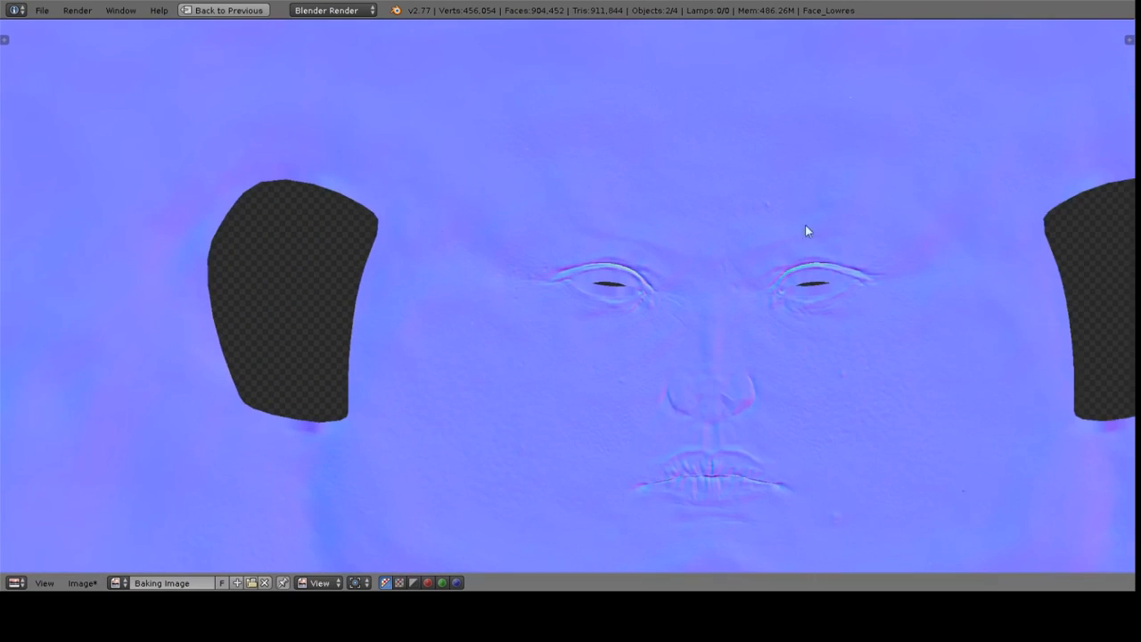
middle_click_drag(825, 353, 767, 182)
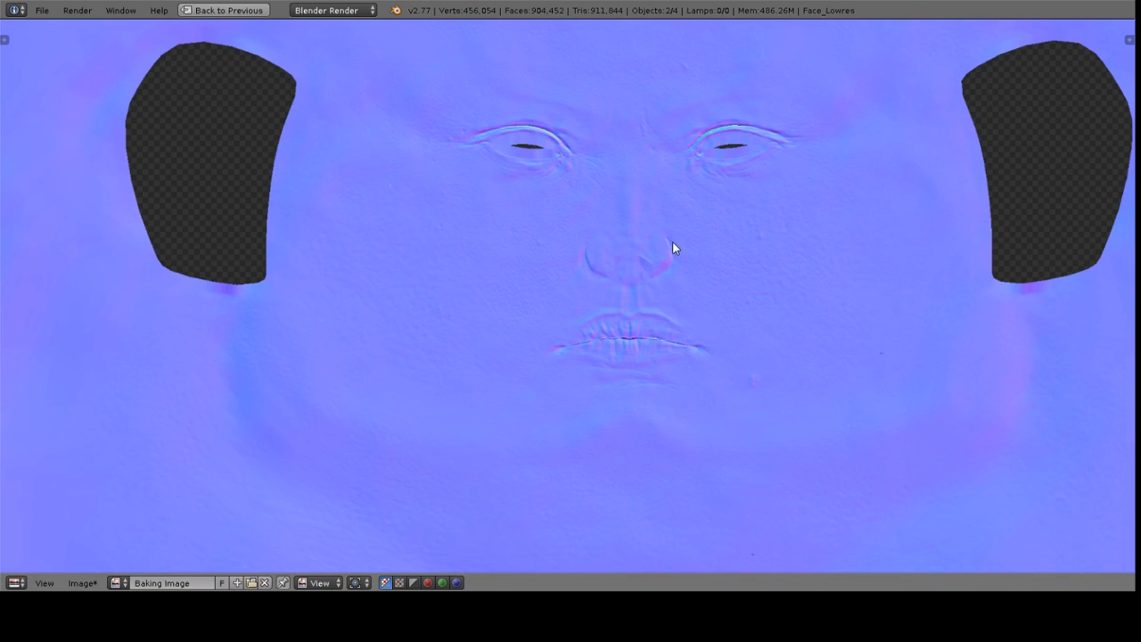
key("ctrl+Up")
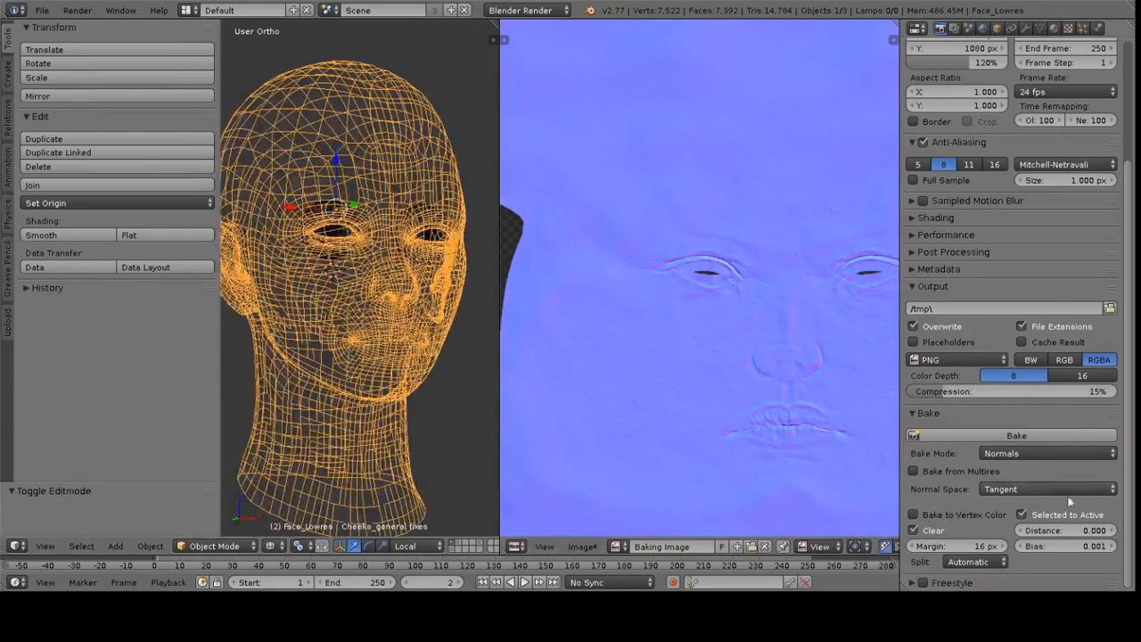
Switch the bake mode to Ambient Occlusion and show the high-poly layer alongside the low-poly one again
left_click(1015, 454)
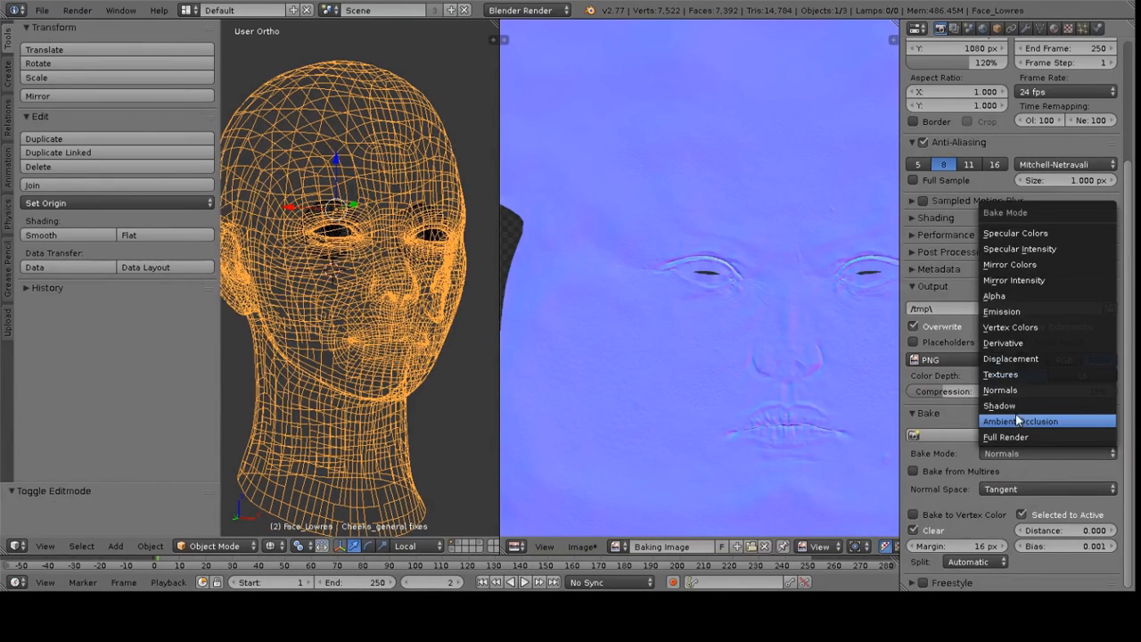
left_click(1019, 421)
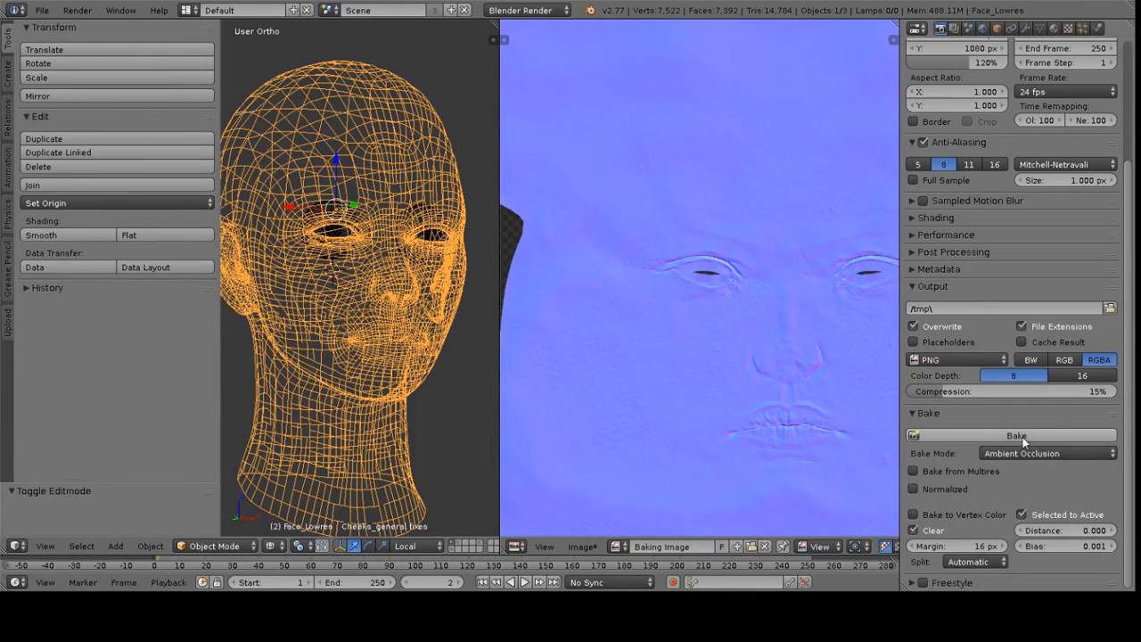
left_click(459, 545, "shift")
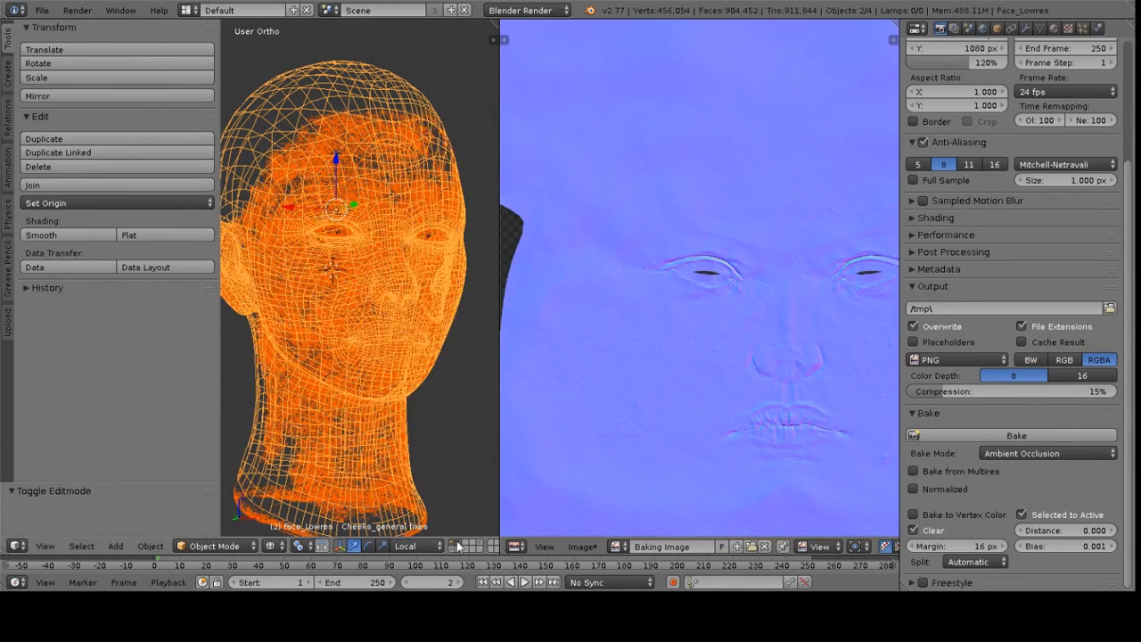
Bake the ambient occlusion map onto the low-poly head's Baking Image
middle_click_drag(360, 295, 390, 161)
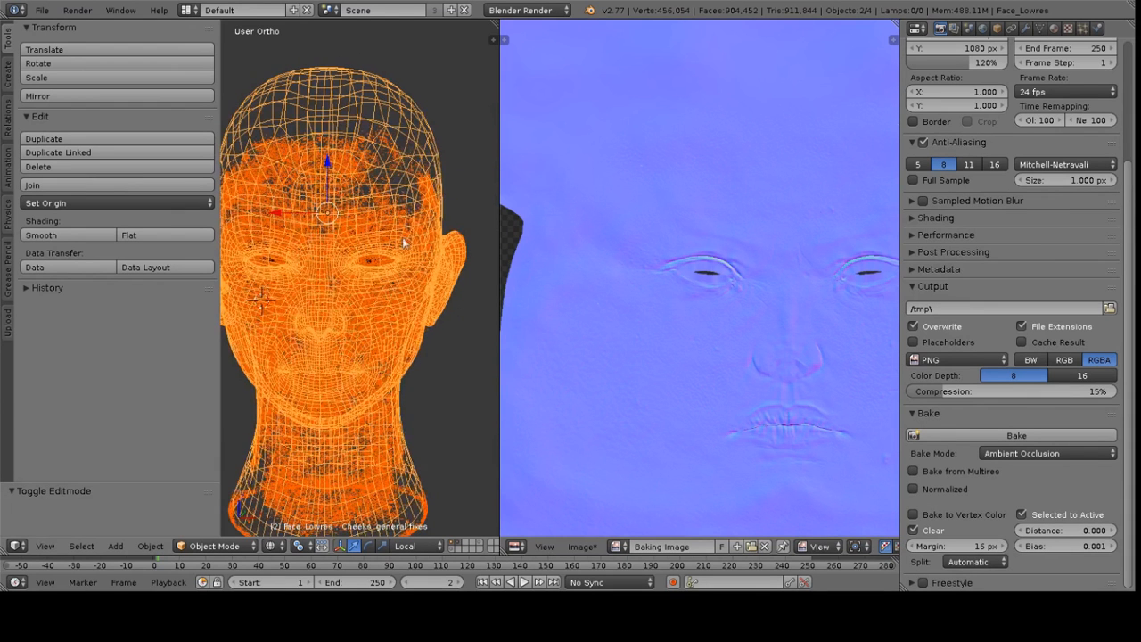
left_click(1016, 436)
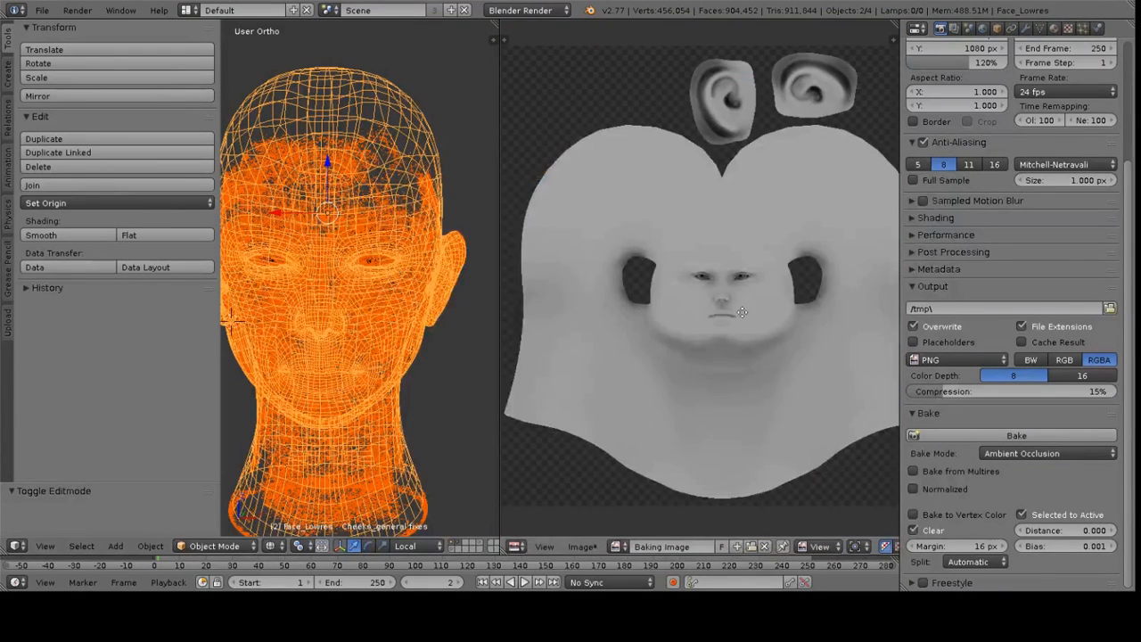
Inspect the baked ambient occlusion map around the face and ear openings in a maximized image editor
middle_click_drag(745, 312, 718, 307)
scroll(724, 309, "up", 2)
key("ctrl+Up")
middle_click_drag(554, 346, 614, 269)
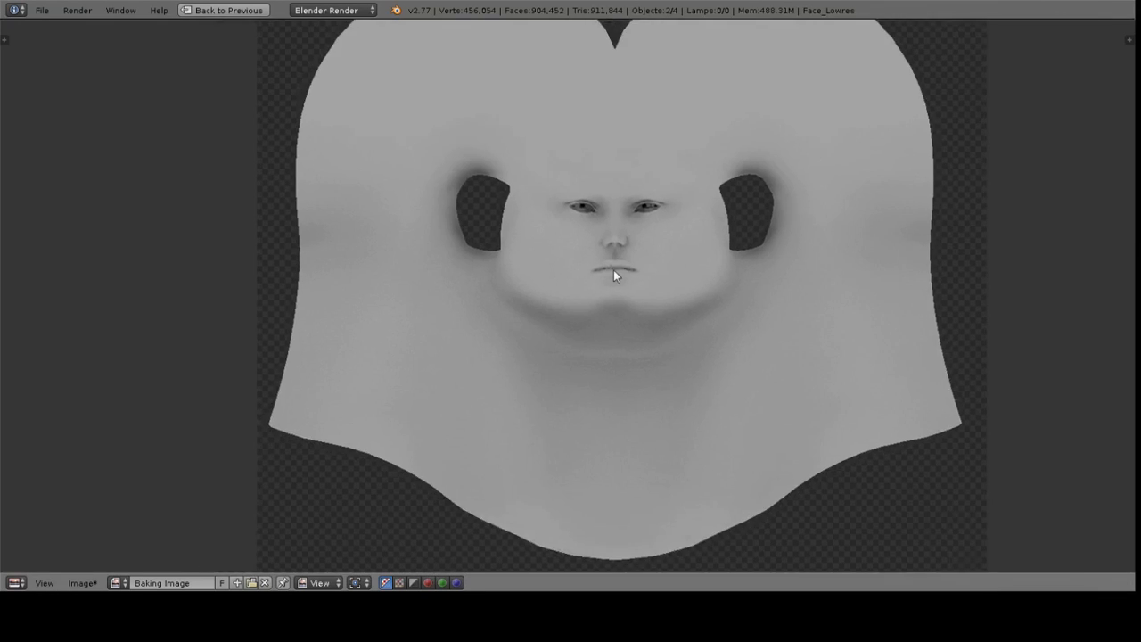
scroll(613, 269, "up", 4)
middle_click_drag(848, 283, 792, 301)
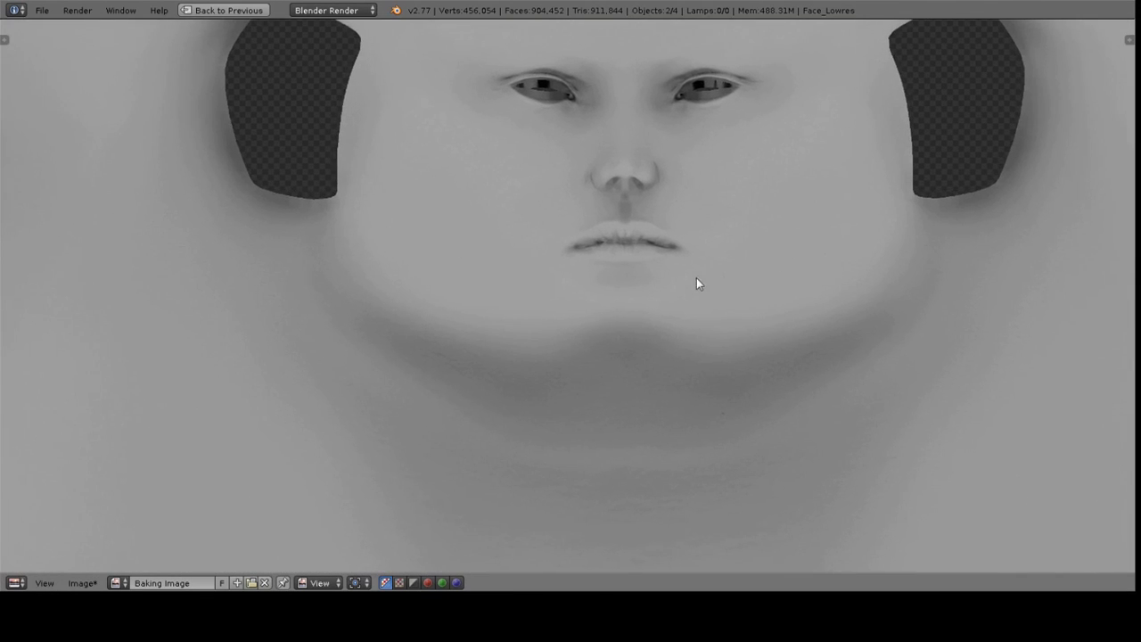
middle_click_drag(708, 284, 775, 318)
scroll(329, 161, "up", 3)
middle_click_drag(329, 160, 581, 308)
scroll(582, 308, "up", 3)
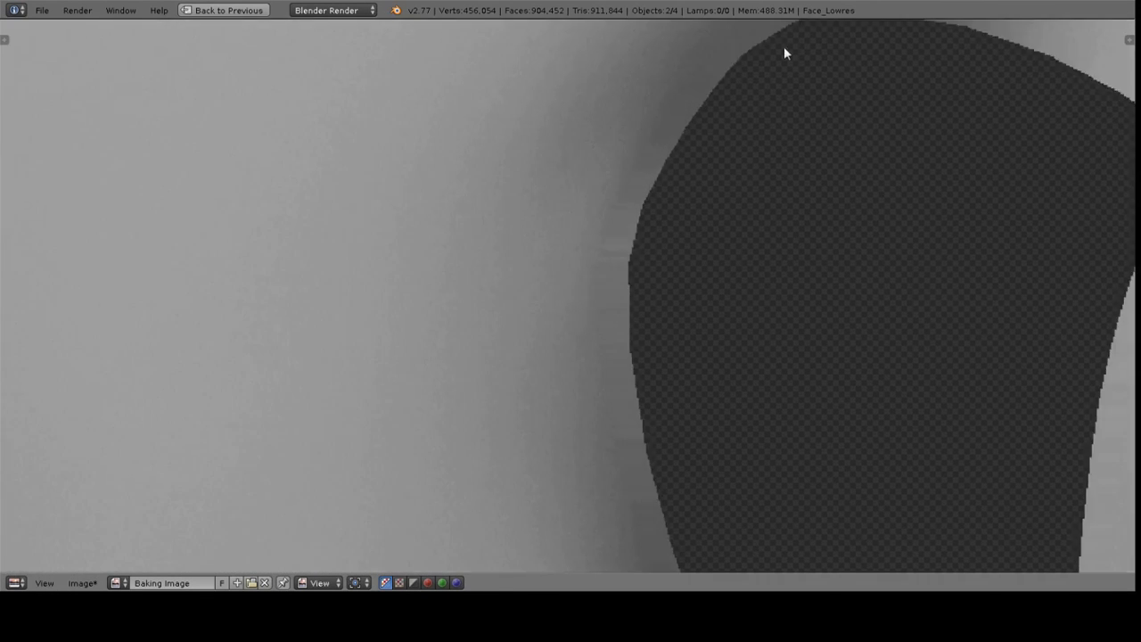
middle_click_drag(784, 53, 734, 178)
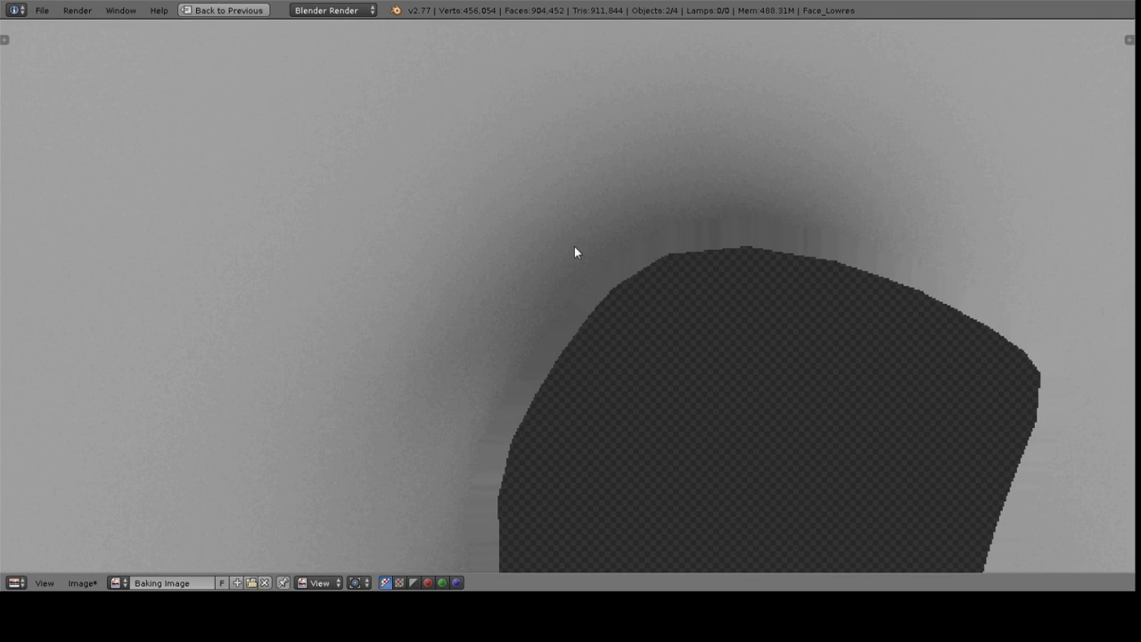
scroll(526, 296, "down", 6)
middle_click_drag(964, 424, 754, 274)
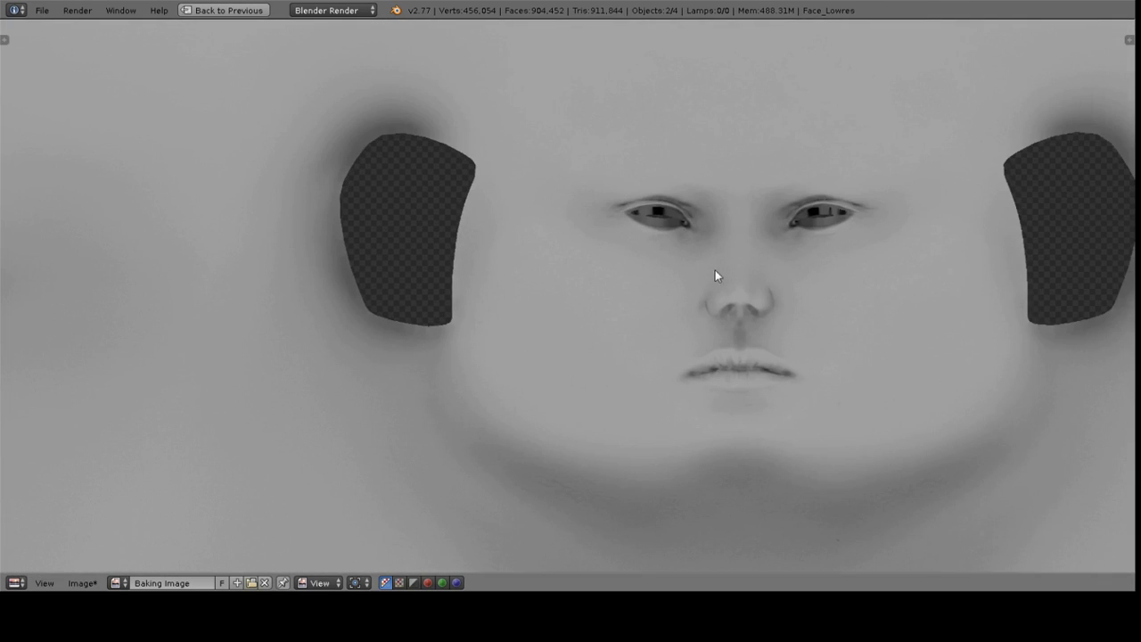
middle_click_drag(849, 339, 776, 276)
key("ctrl+Up")
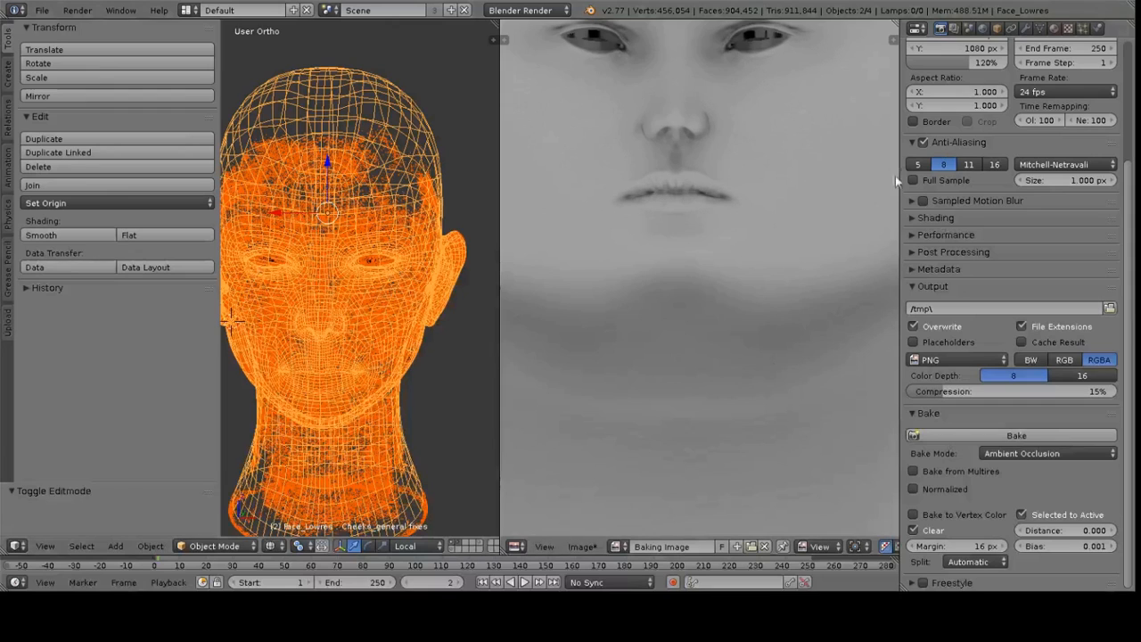
scroll(737, 108, "down", 4)
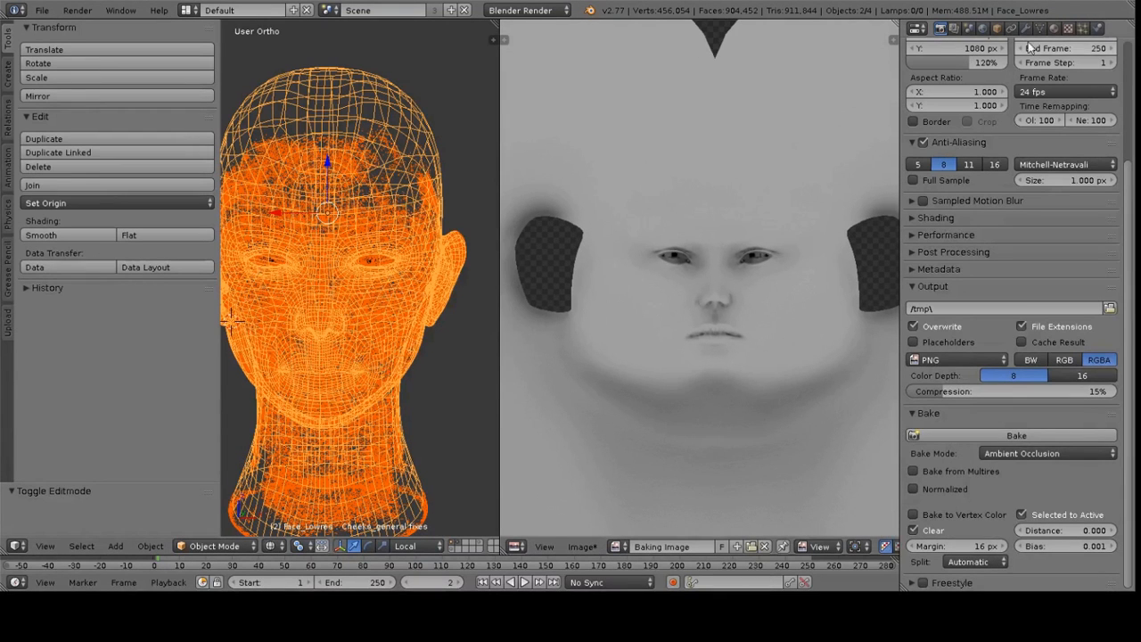
Open the World settings, widen the properties panel, and edit the Gather section's Raytrace Samples value
left_click(983, 28)
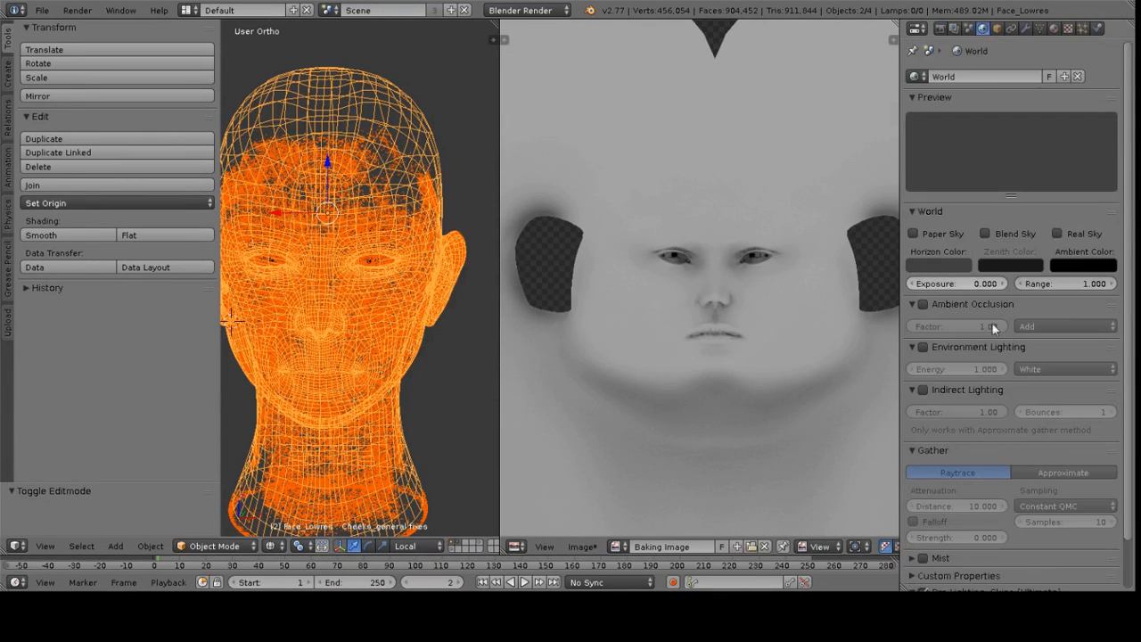
scroll(990, 419, "down", 2)
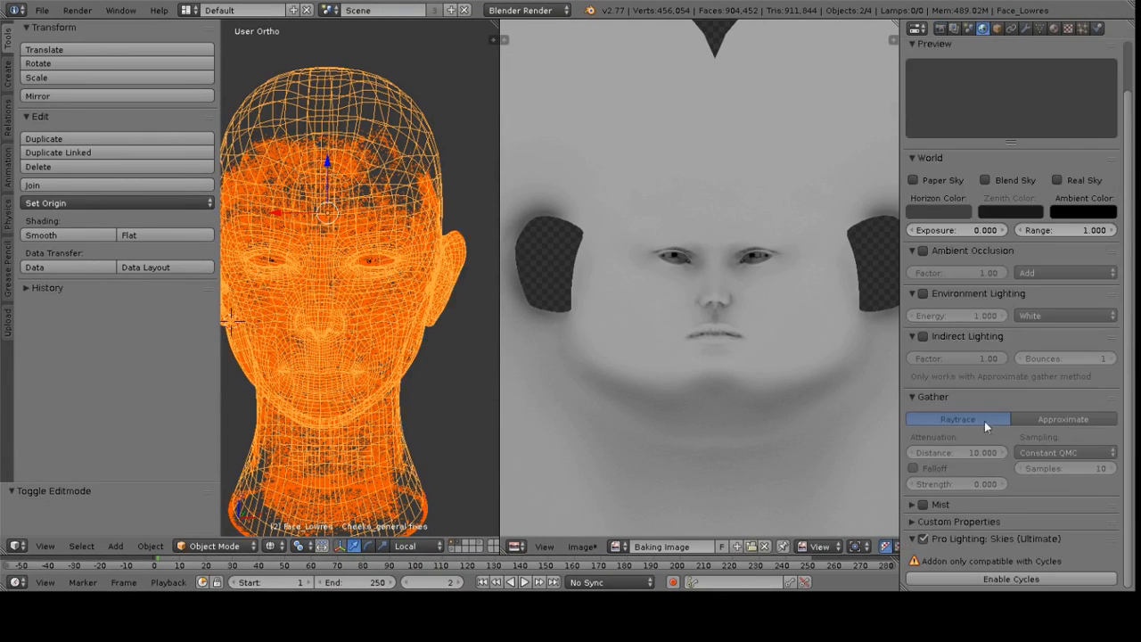
left_click(1052, 466)
left_click(906, 438)
left_click_drag(903, 438, 822, 439)
left_click(1035, 466)
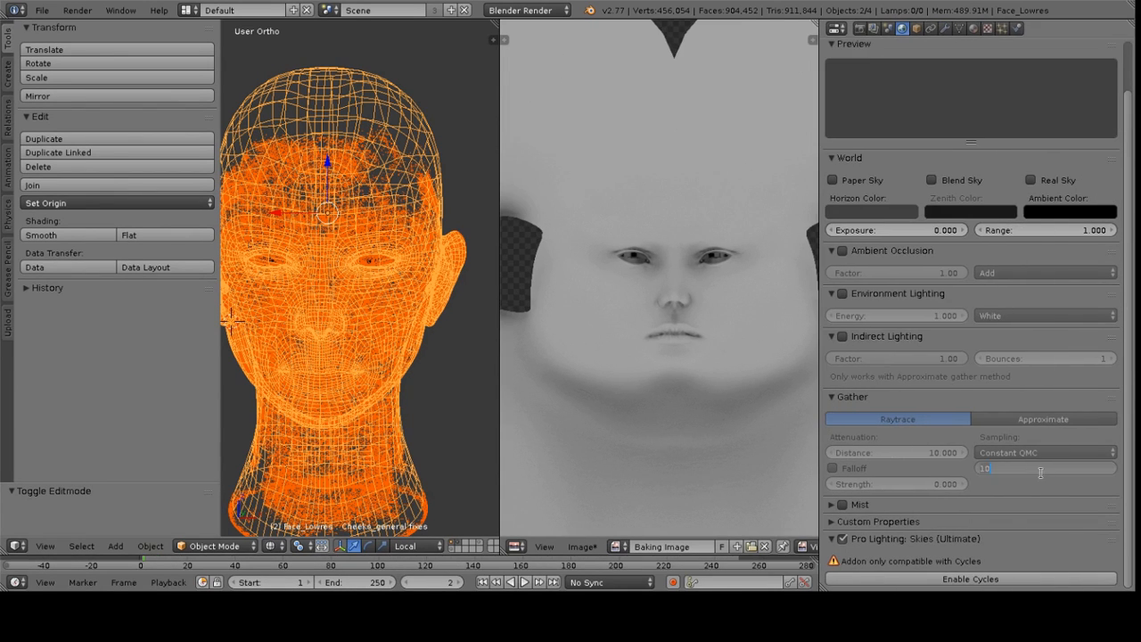
type("5")
key("Return")
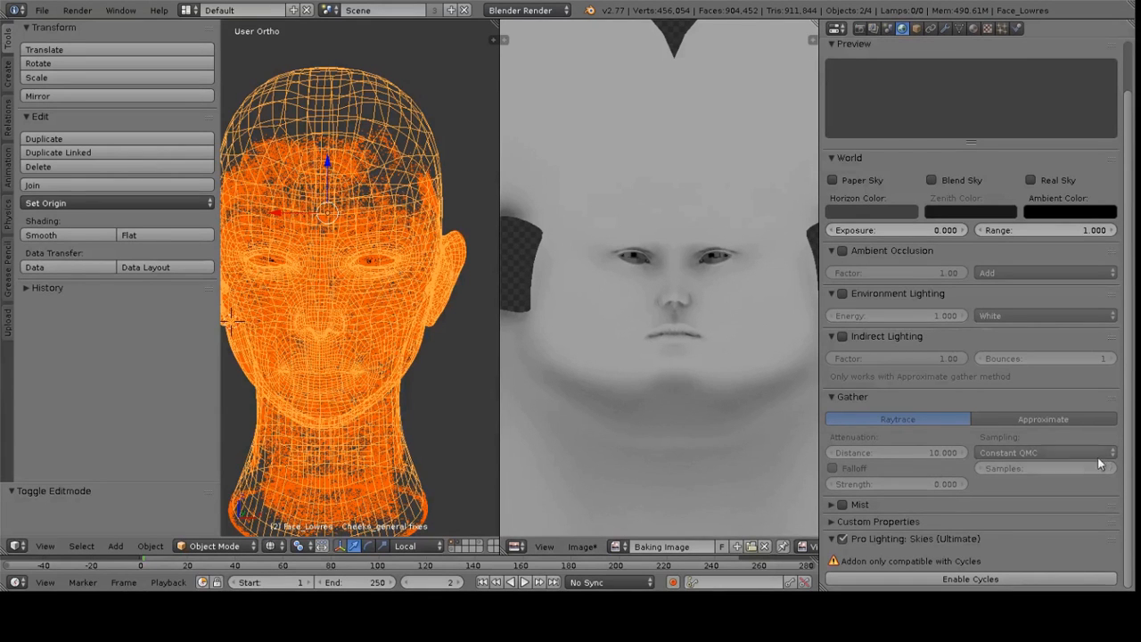
left_click(1049, 468)
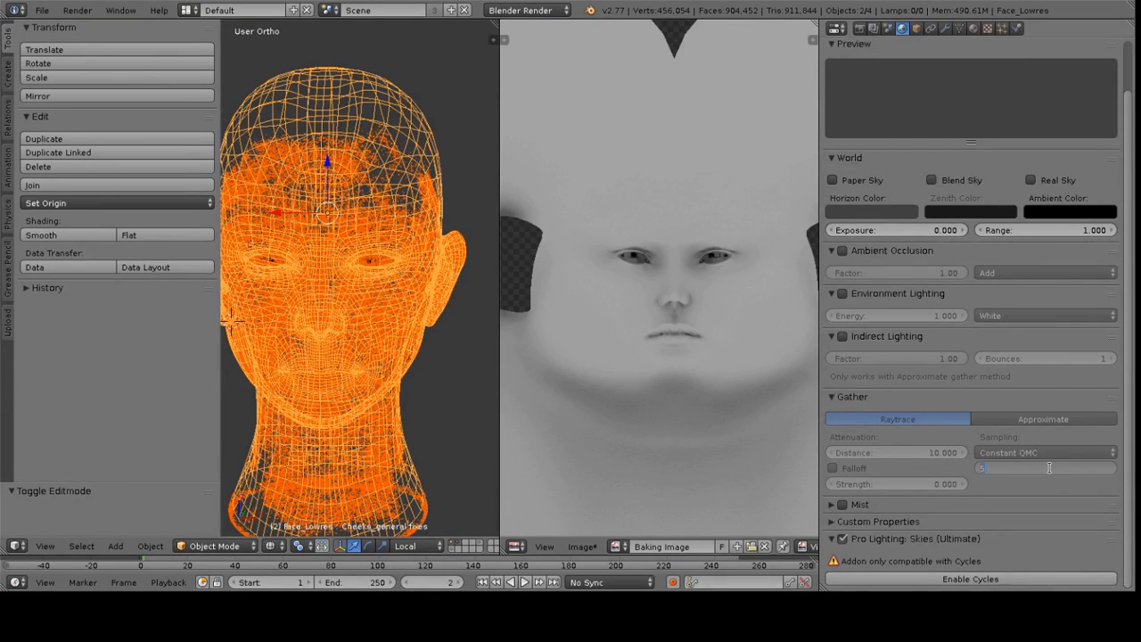
key("Return")
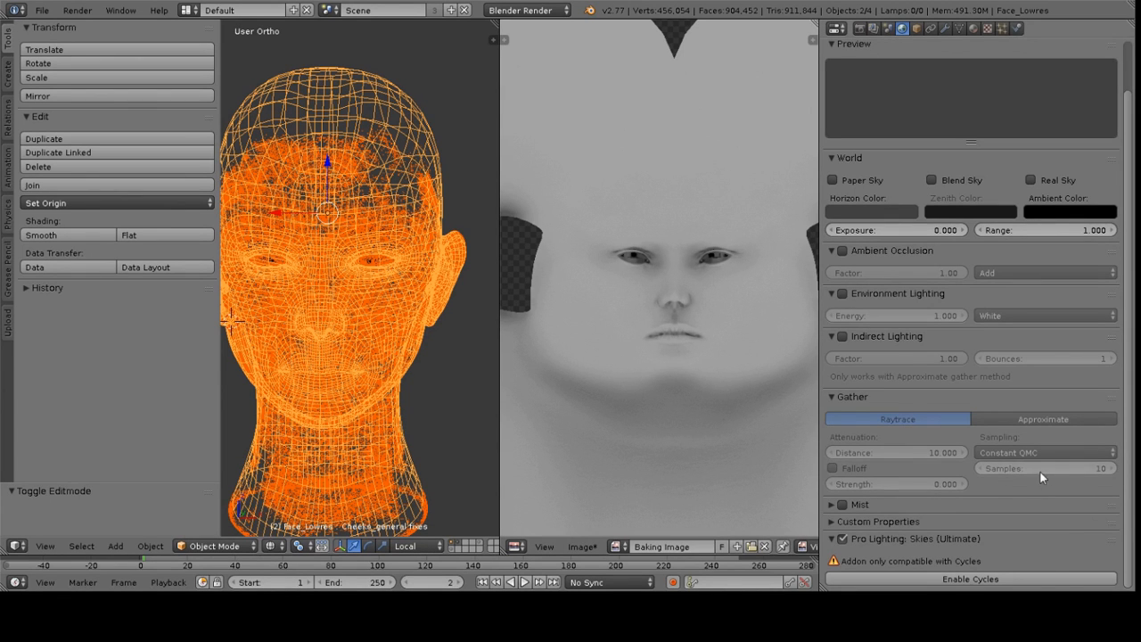
Return to the render settings and save the ambient occlusion image as AP.png in the Textures folder
left_click(860, 28)
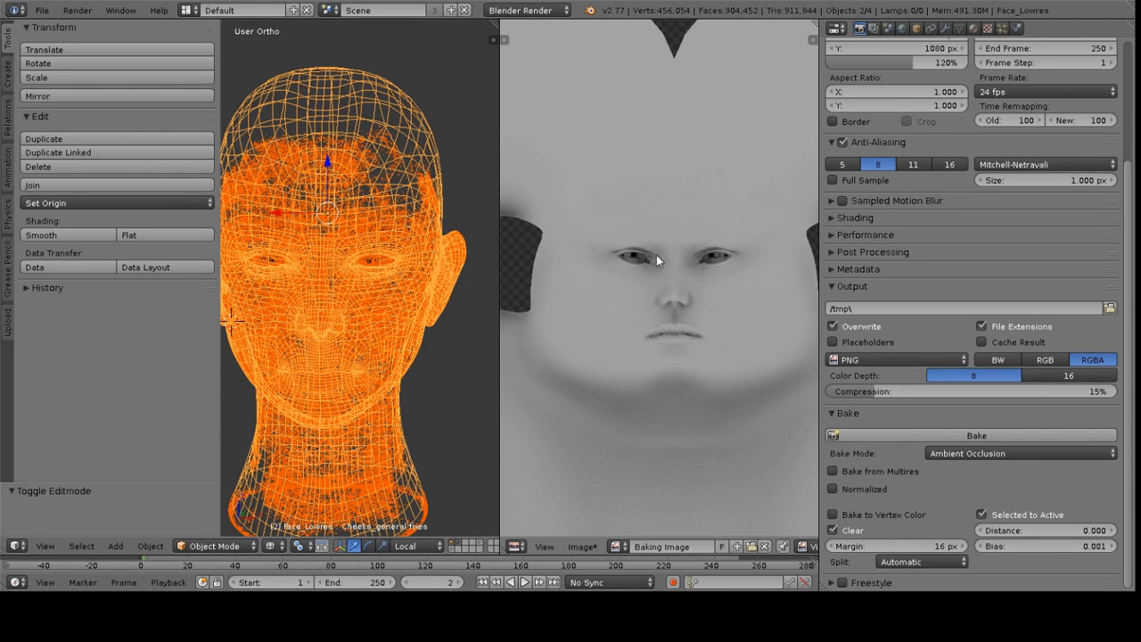
key("F3")
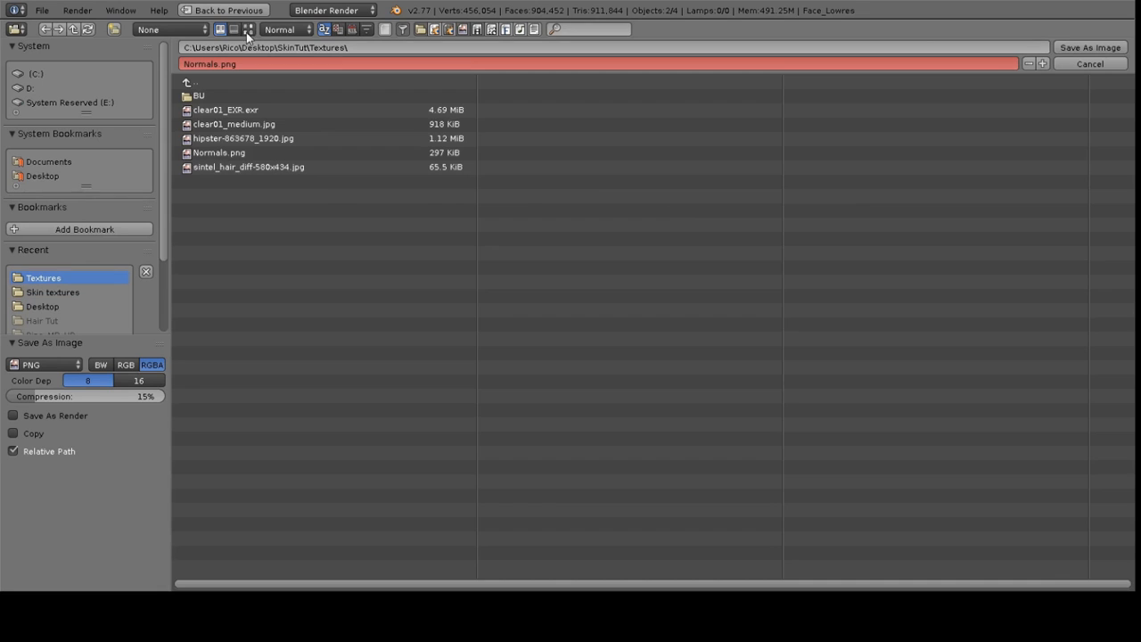
left_click(281, 63)
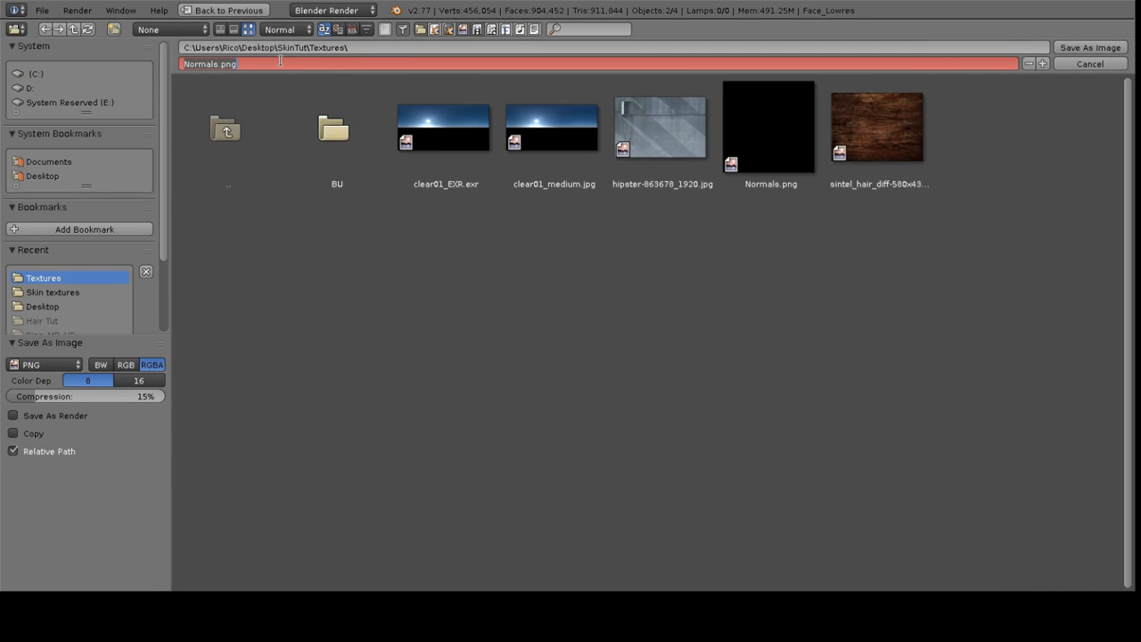
type("AP")
key("Return")
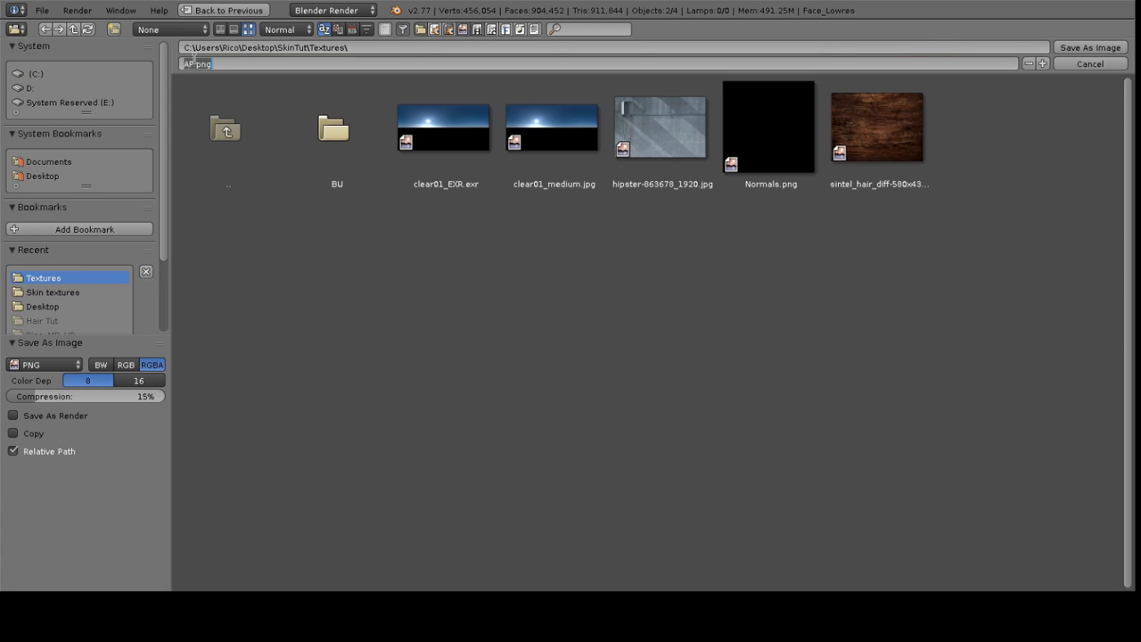
key("BackSpace")
left_click(1081, 47)
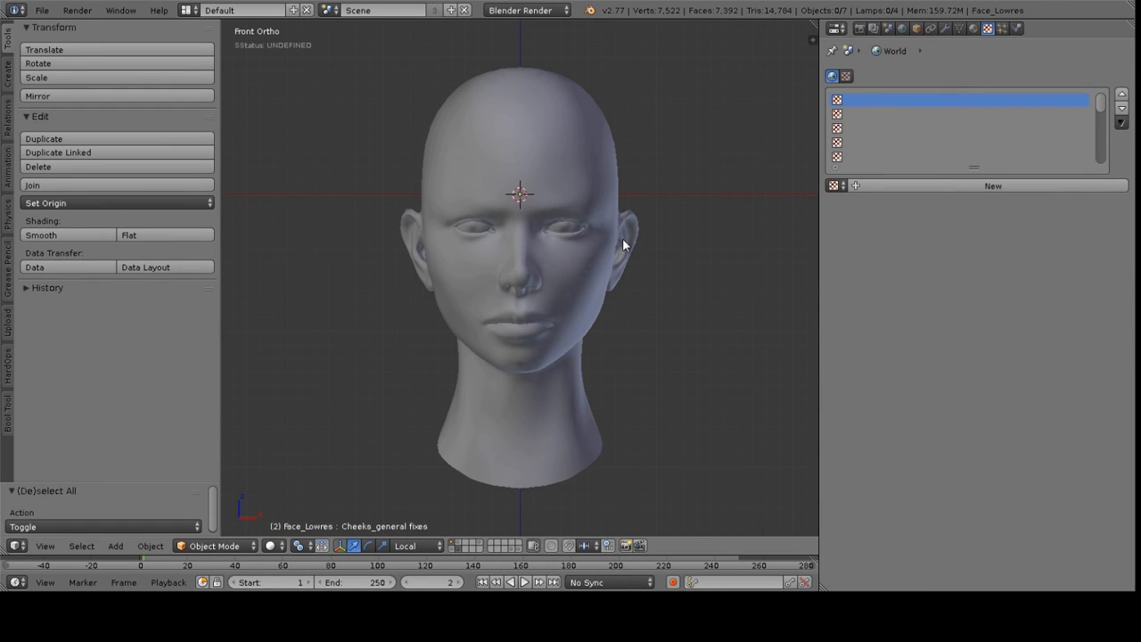
Orbit and zoom around the low-poly head to examine its shading from several angles
middle_click_drag(554, 254, 542, 315)
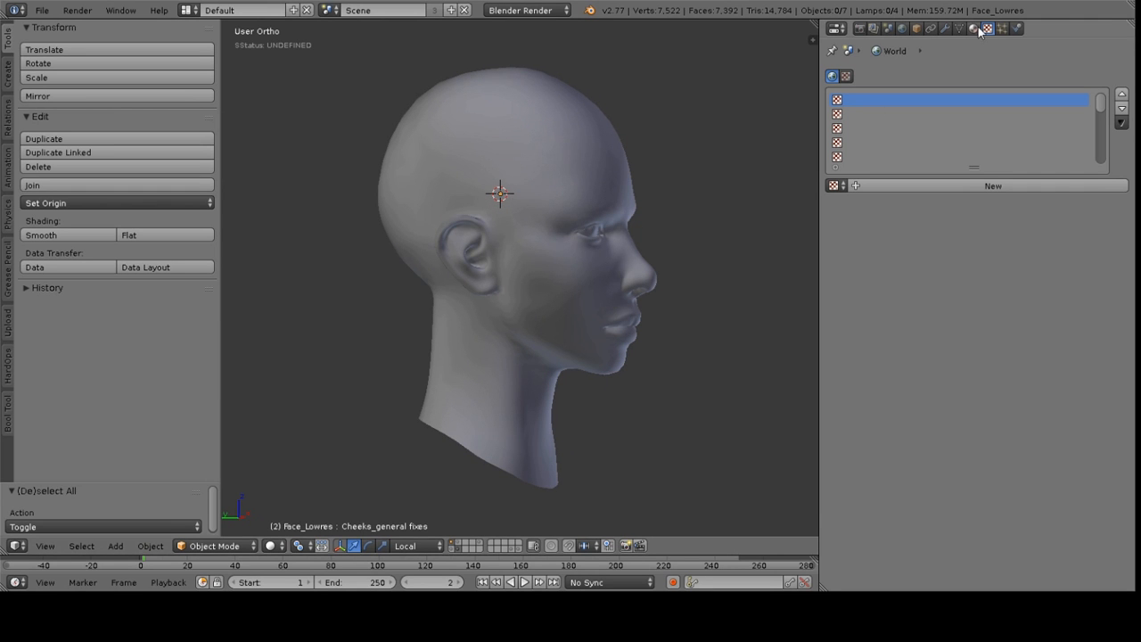
middle_click_drag(616, 155, 571, 153)
key("a")
middle_click_drag(685, 189, 614, 226)
key("a")
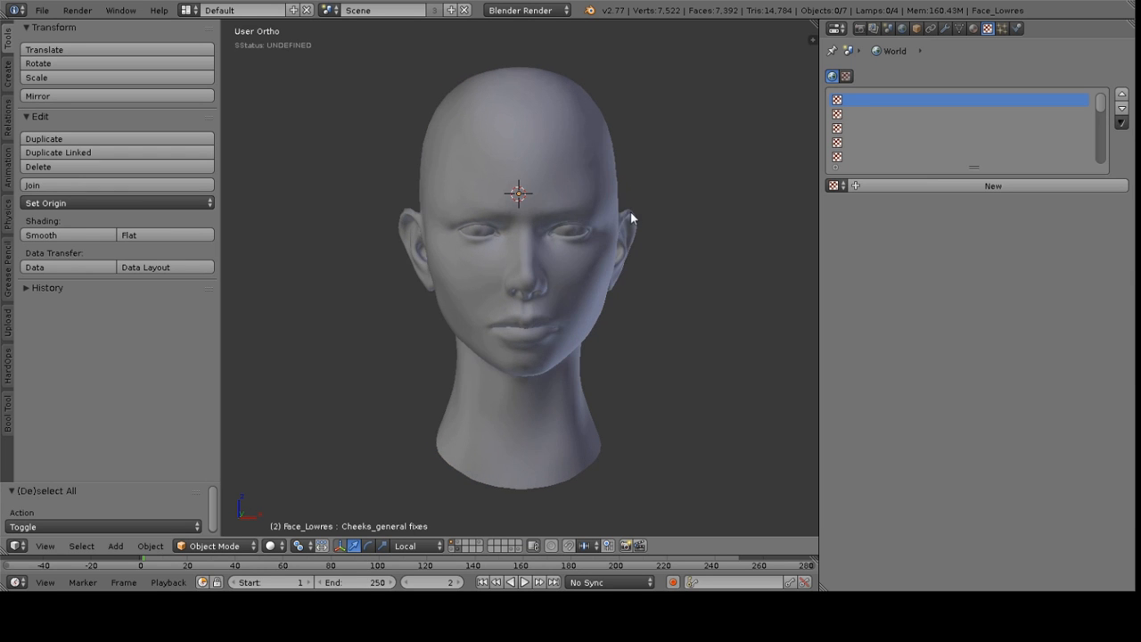
middle_click_drag(532, 252, 655, 232)
scroll(656, 232, "up", 1)
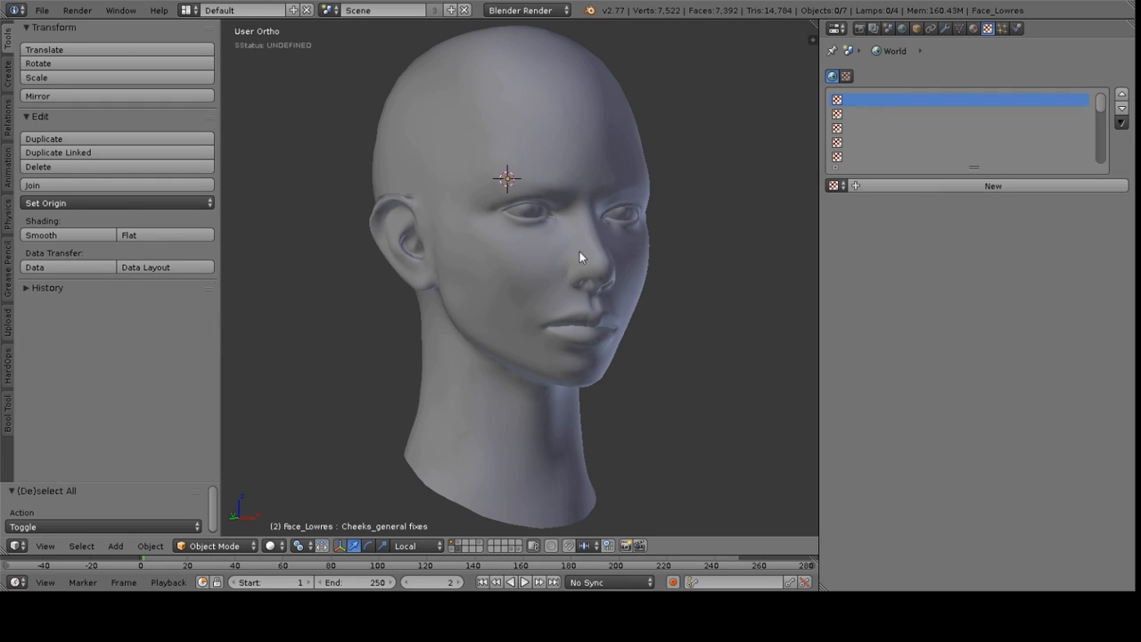
middle_click_drag(541, 265, 605, 249)
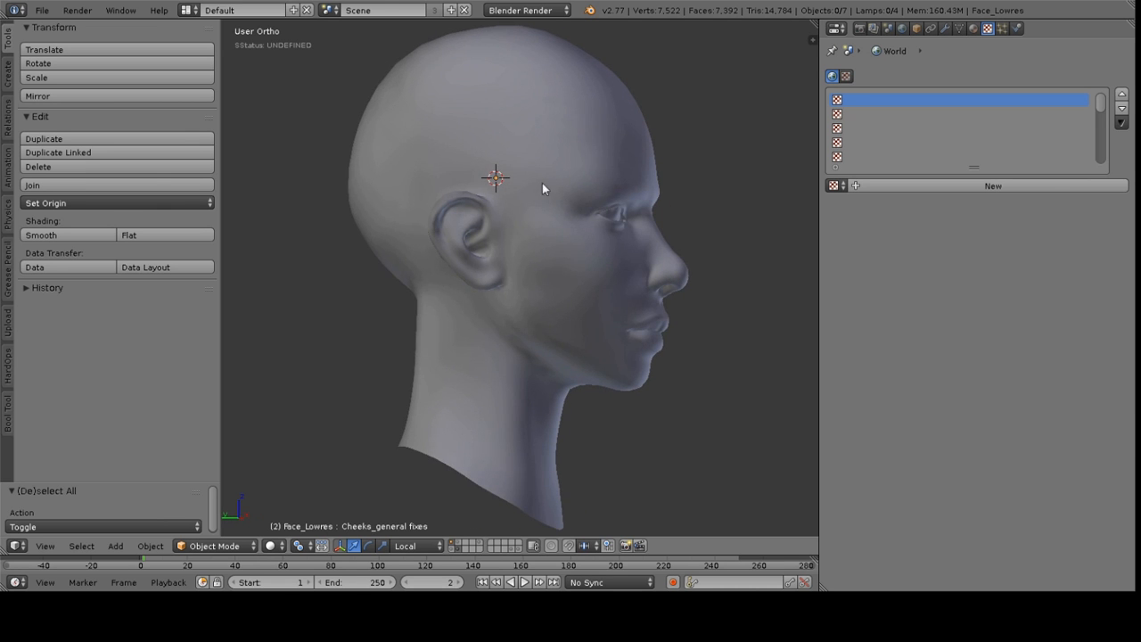
middle_click_drag(585, 196, 554, 211)
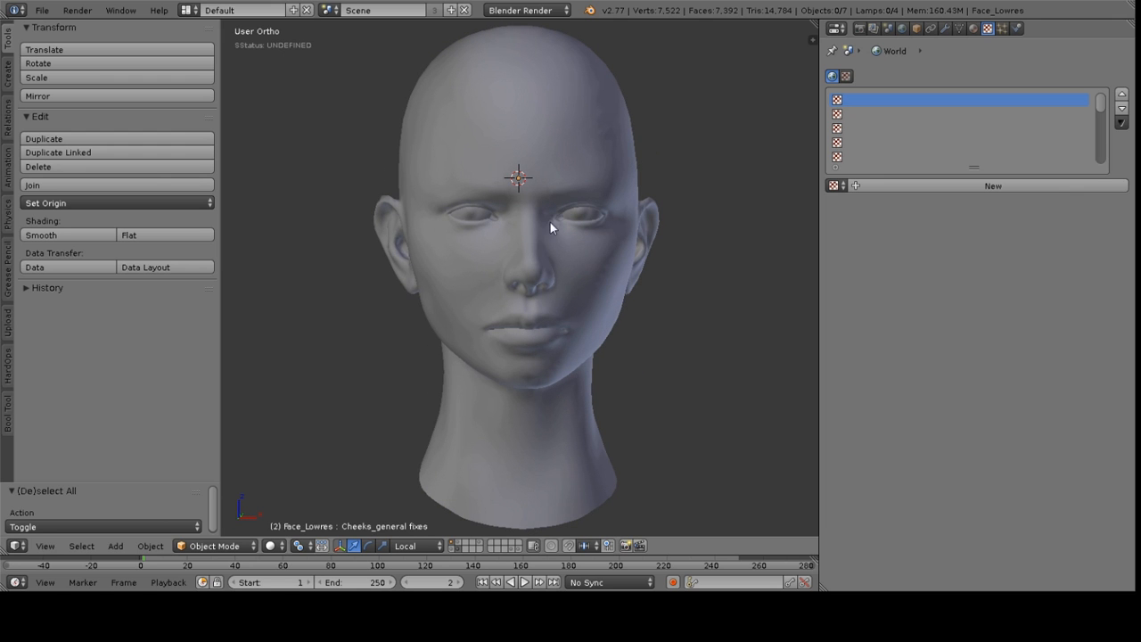
middle_click_drag(526, 242, 585, 225)
middle_click_drag(425, 290, 585, 240)
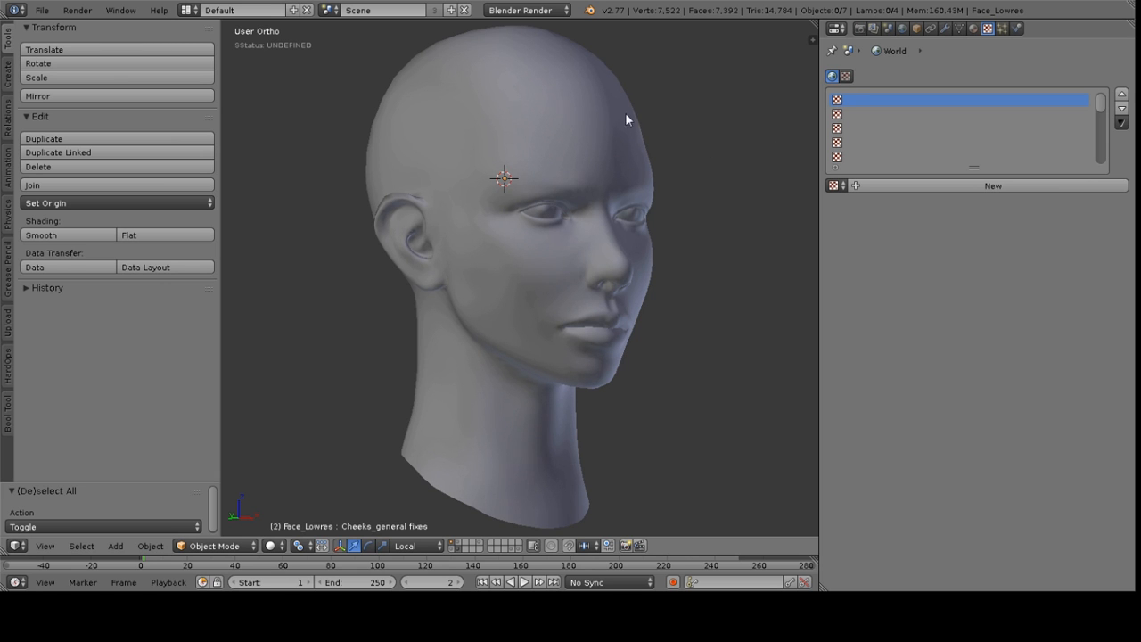
middle_click_drag(528, 86, 643, 104)
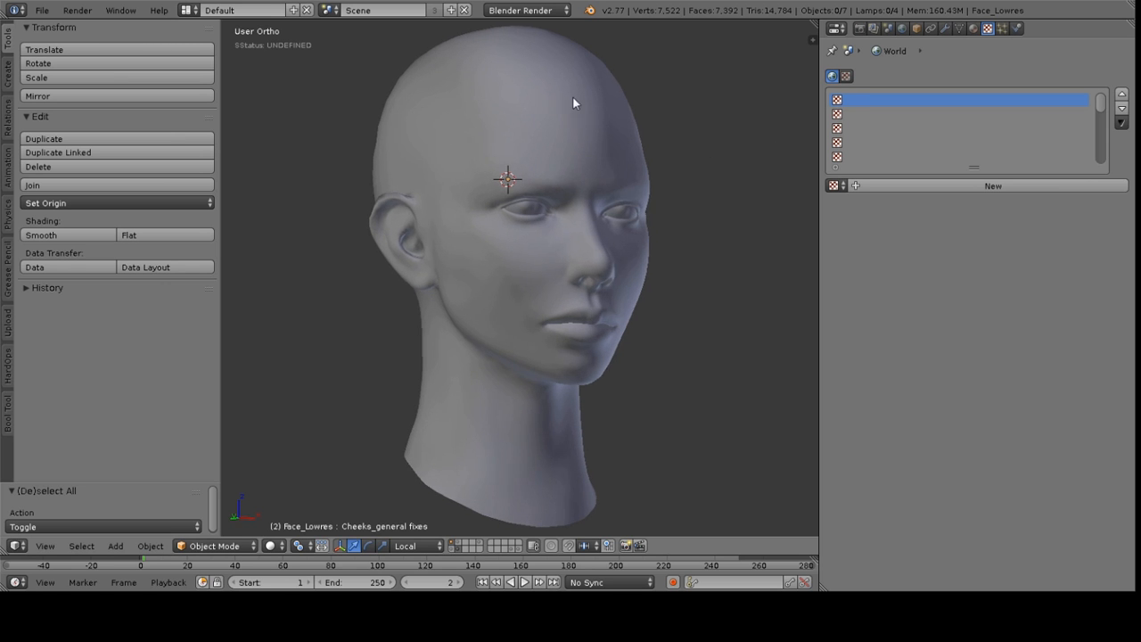
middle_click_drag(574, 103, 545, 21)
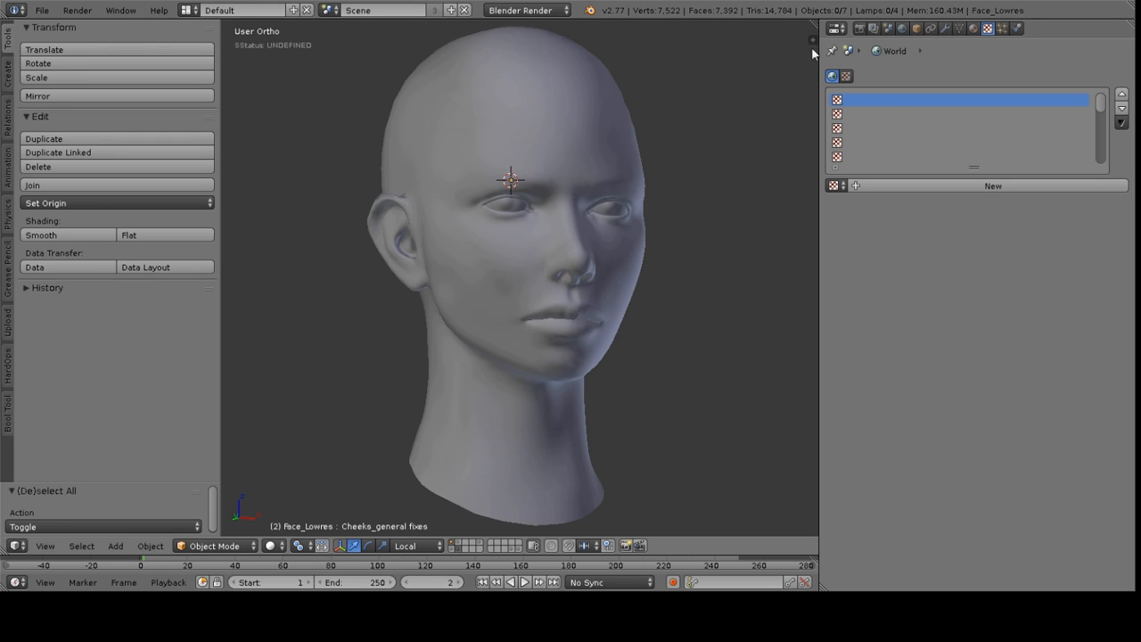
Select the low-poly head and add a new material named Skin Material
middle_click_drag(602, 137, 602, 129)
right_click(603, 129)
middle_click_drag(658, 161, 460, 334)
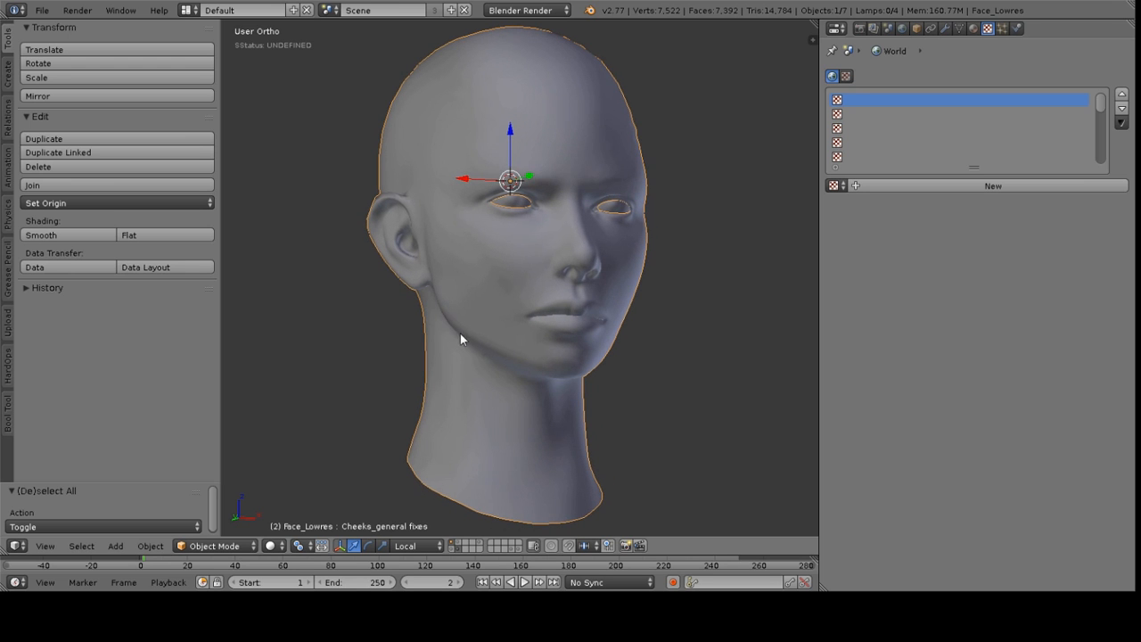
left_click(972, 28)
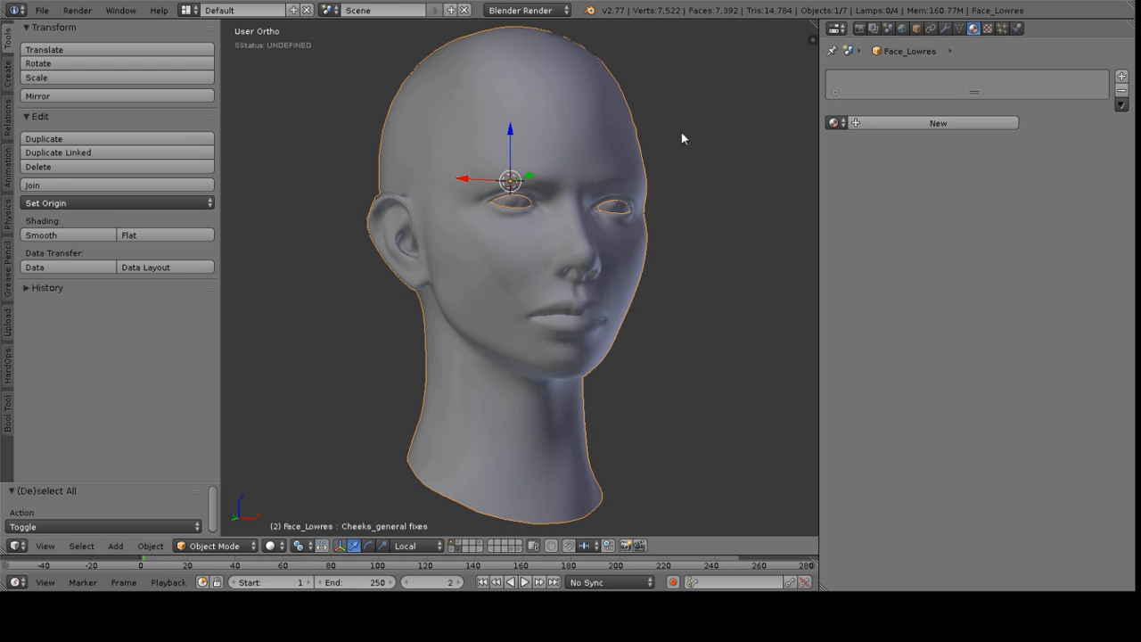
left_click(921, 122)
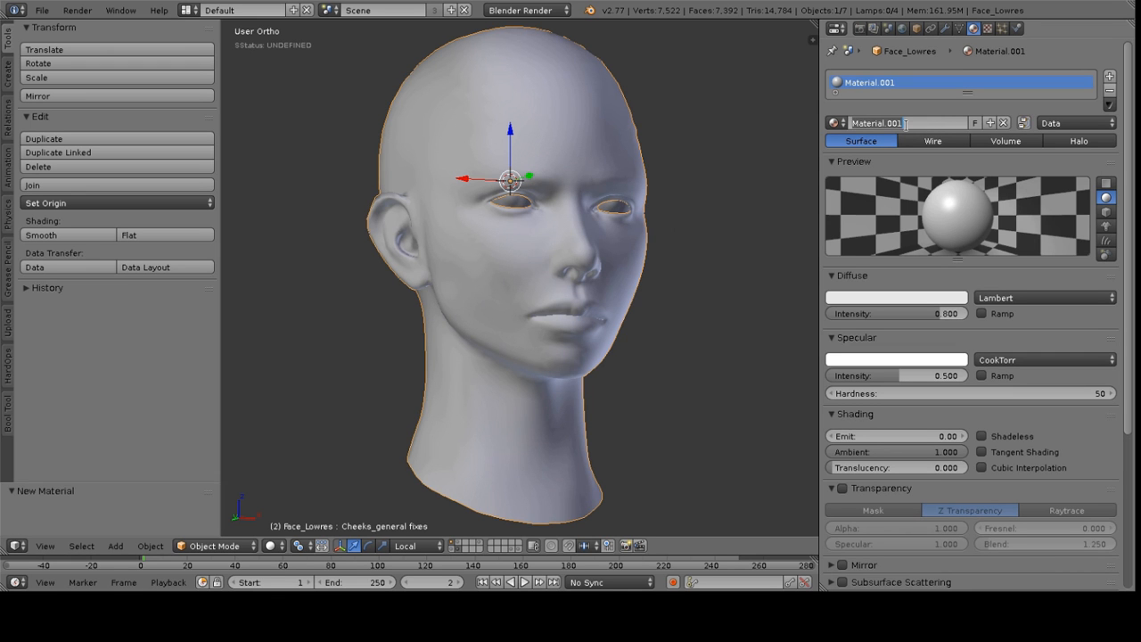
type("Skin")
key("Return")
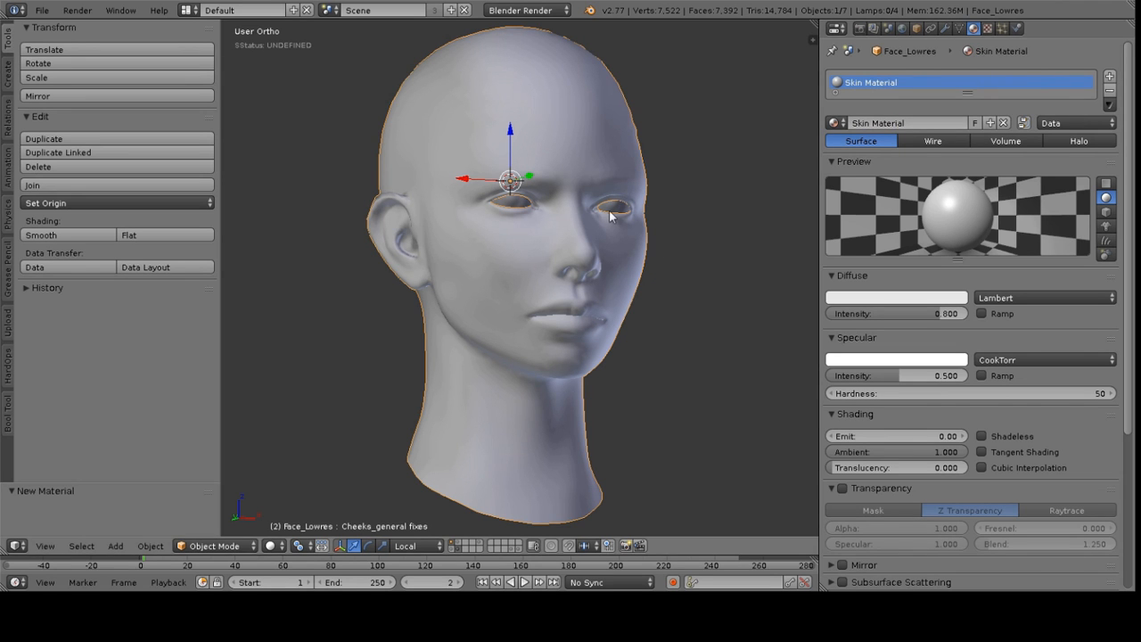
Switch the head into Texture Paint mode
middle_click_drag(574, 157, 525, 150)
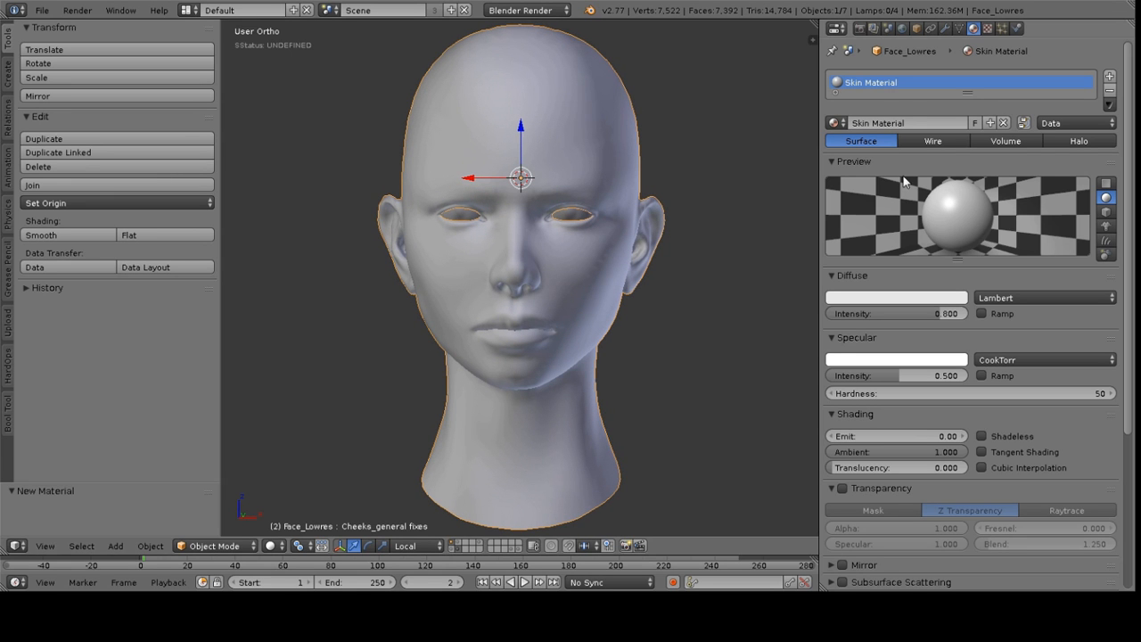
left_click(225, 550)
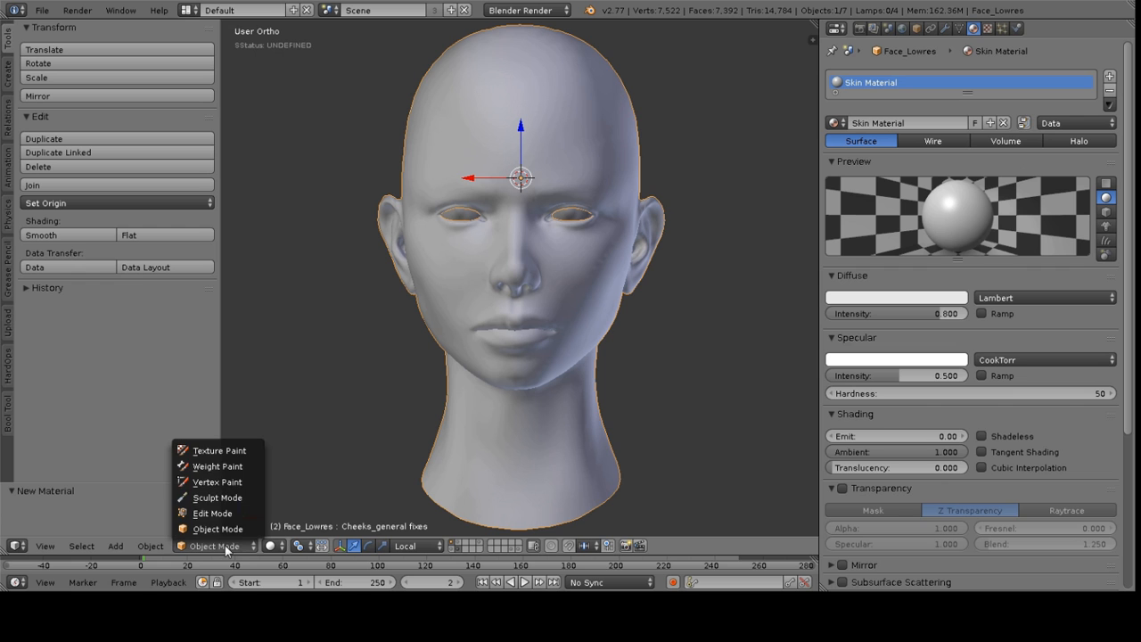
left_click(219, 452)
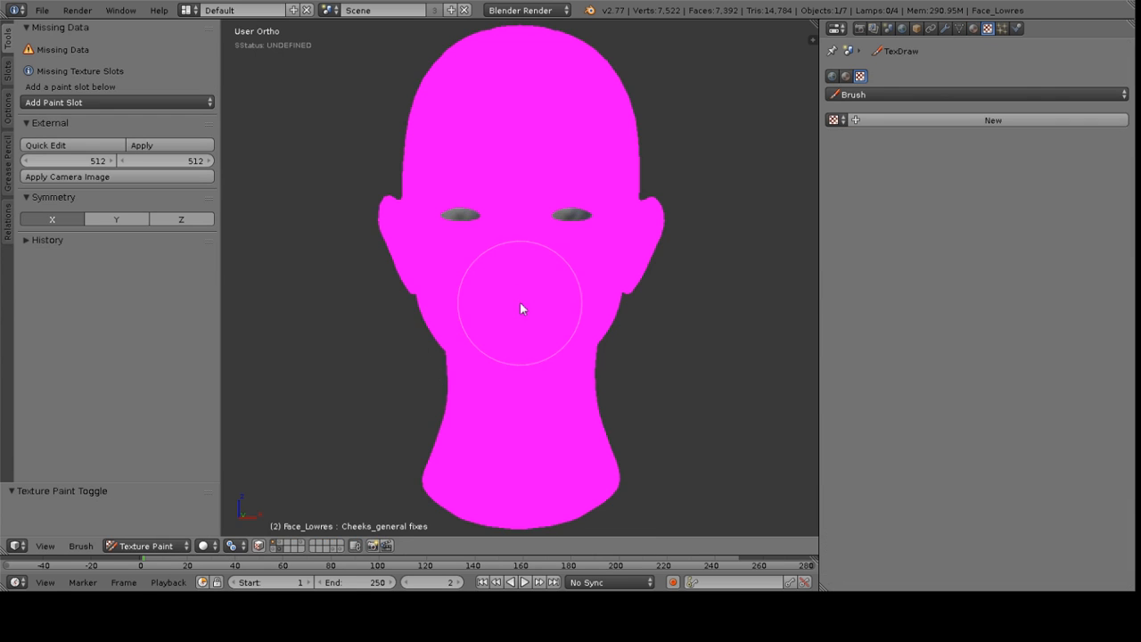
mouse_move(491, 312)
middle_mouse_down()
mouse_move(403, 305)
mouse_move(473, 300)
mouse_move(543, 329)
middle_mouse_up()
middle_click_drag(612, 224, 597, 153)
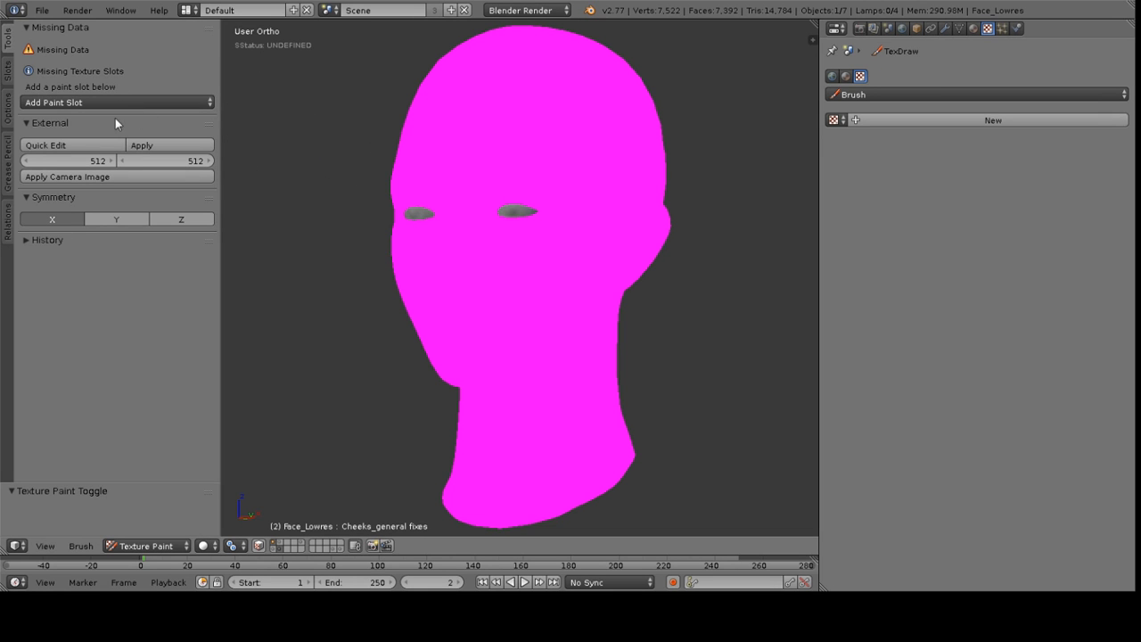
Browse the tool shelf tabs to review the texture paint slots and options
key("t")
key("t")
key("t")
key("t")
left_click(8, 118)
left_click(8, 153)
left_click(7, 72)
left_click(7, 110)
left_click(8, 38)
left_click(7, 71)
left_click(7, 110)
left_click(7, 37)
left_click(8, 110)
left_click(7, 64)
left_click(8, 116)
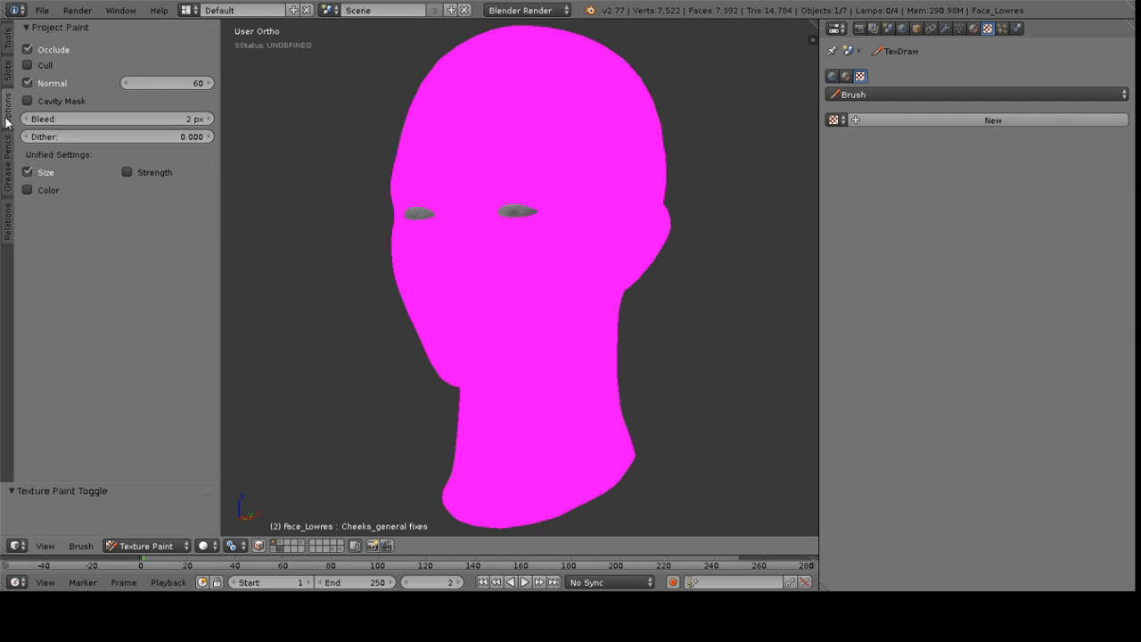
left_click(8, 55)
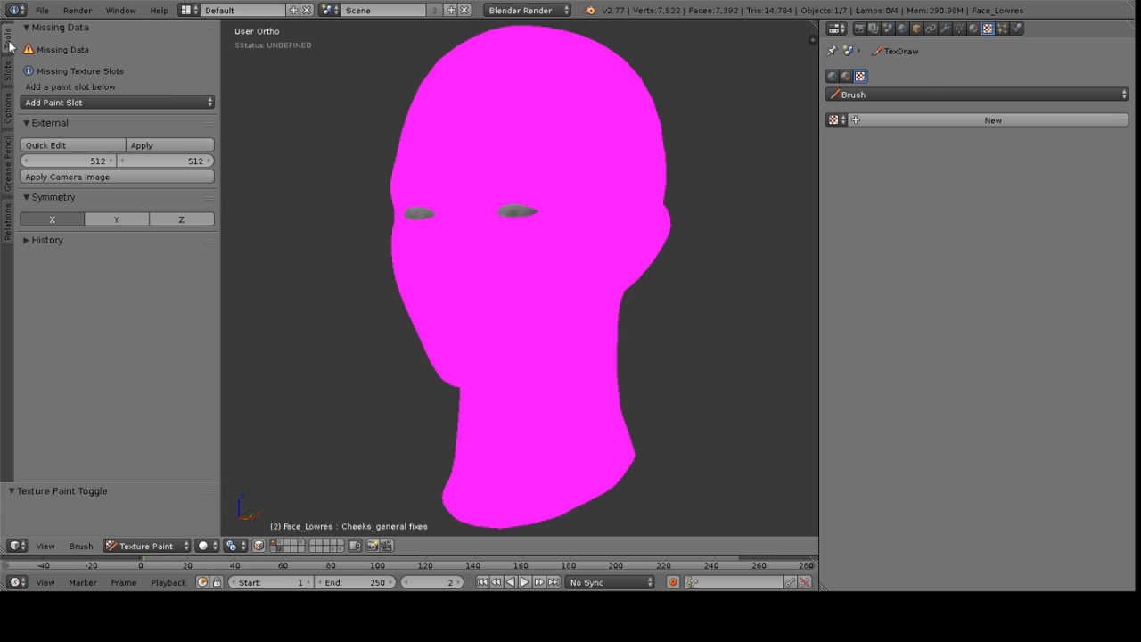
Add a Diffuse Color texture paint slot and set its width and height to 2048 px
left_click(108, 103)
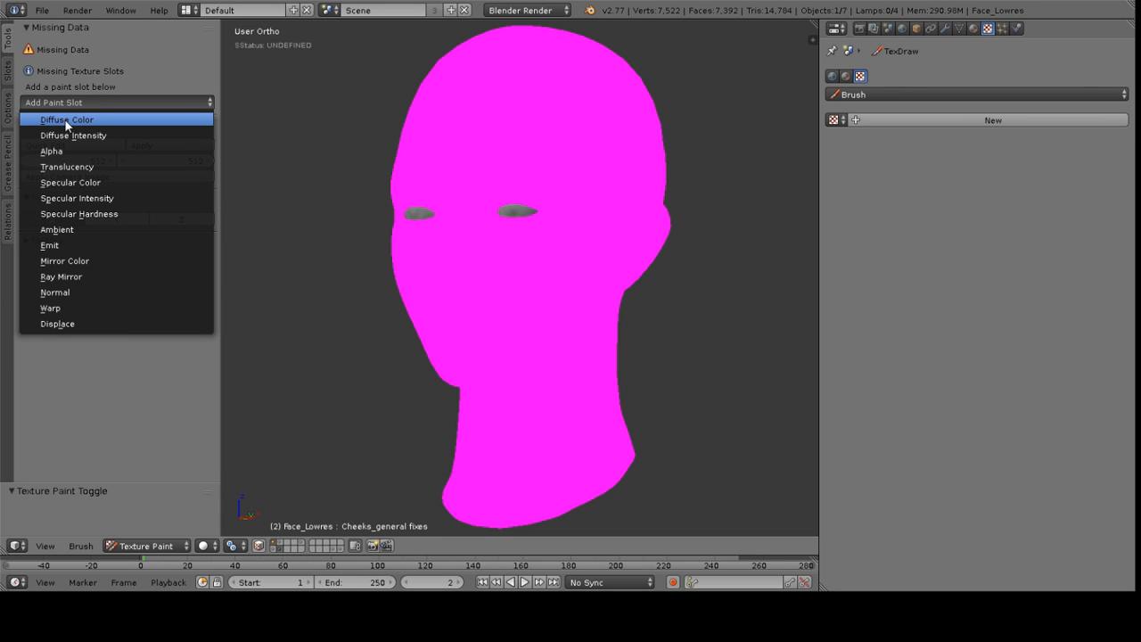
left_click(71, 120)
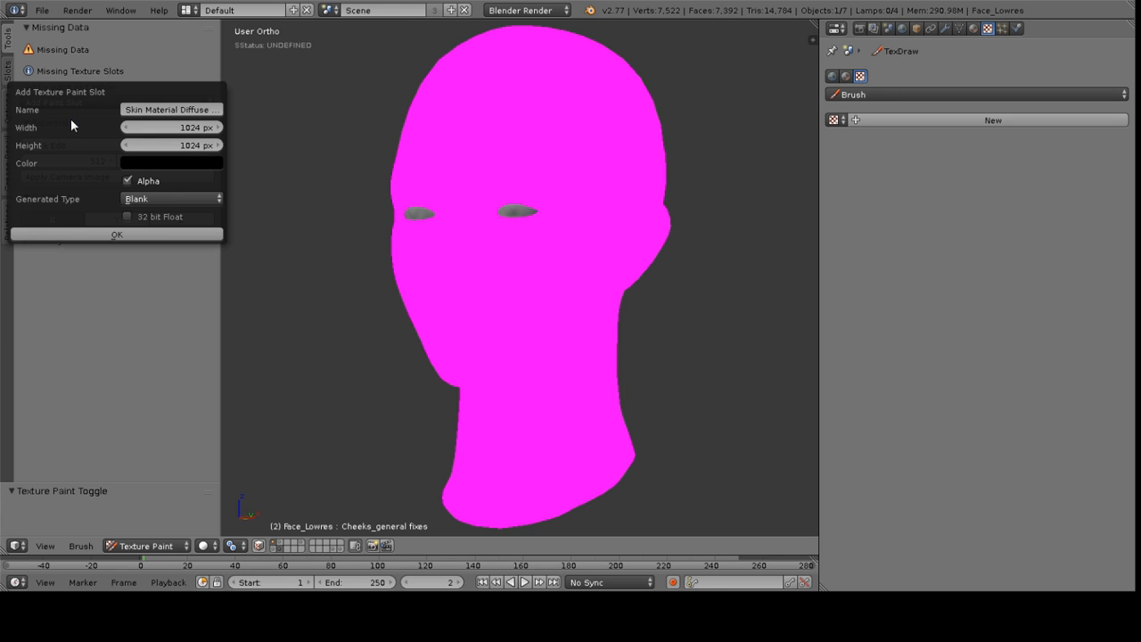
left_click(185, 129)
type("2048")
key("Return")
left_click(178, 144)
type("20")
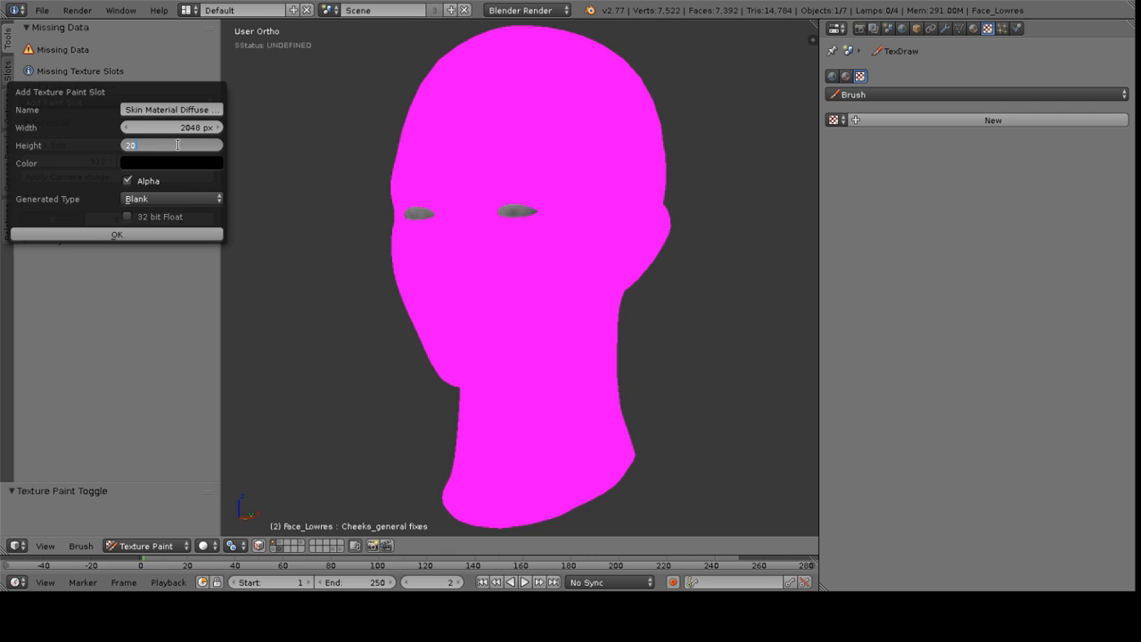
type("48")
key("Return")
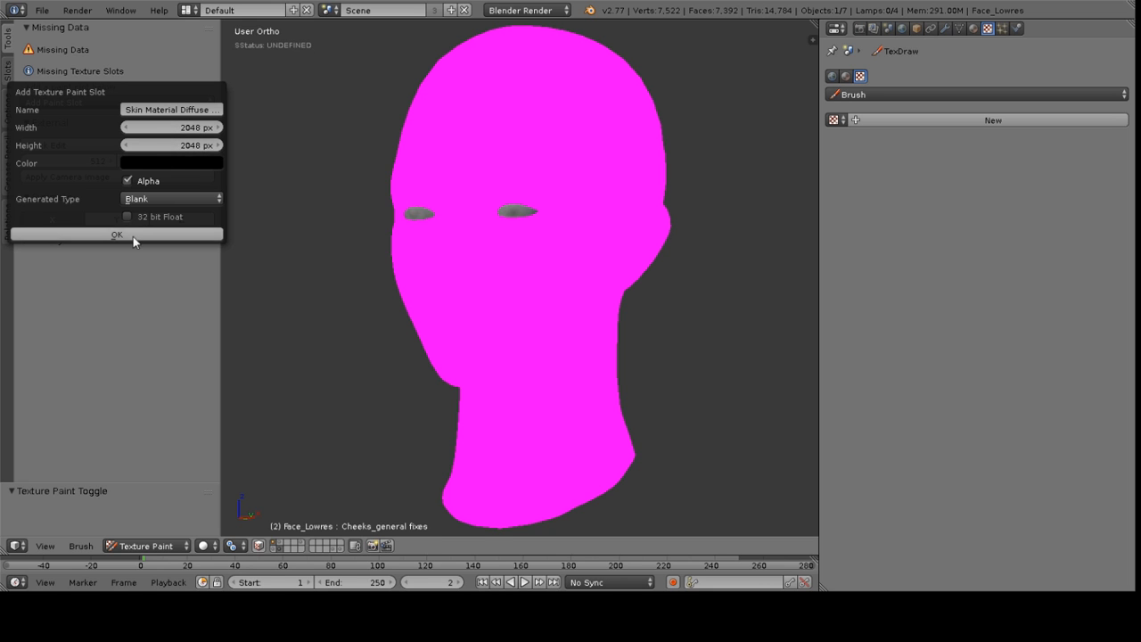
Rename the paint slot image to Skin Diffus and confirm the new slot
left_click(178, 110)
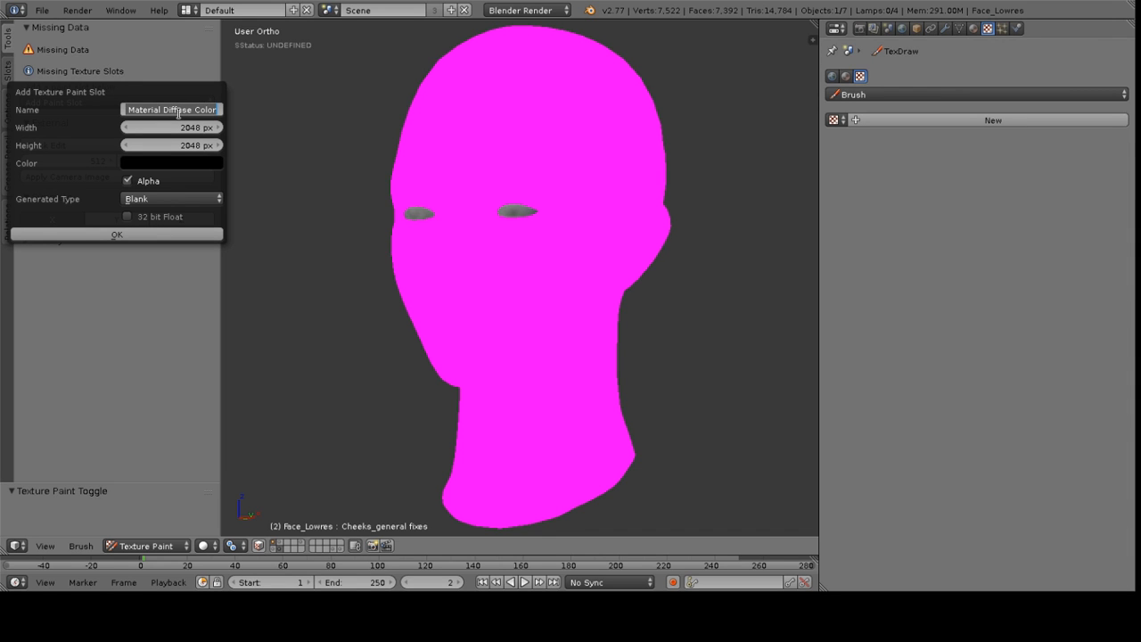
type("Skin Diffus")
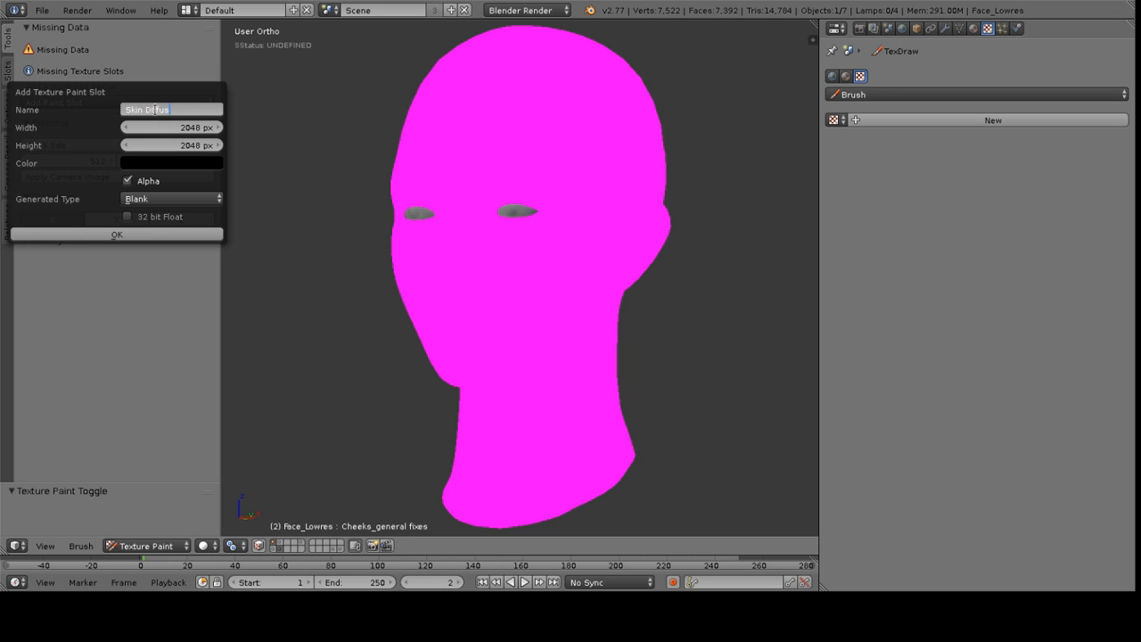
left_click(133, 234)
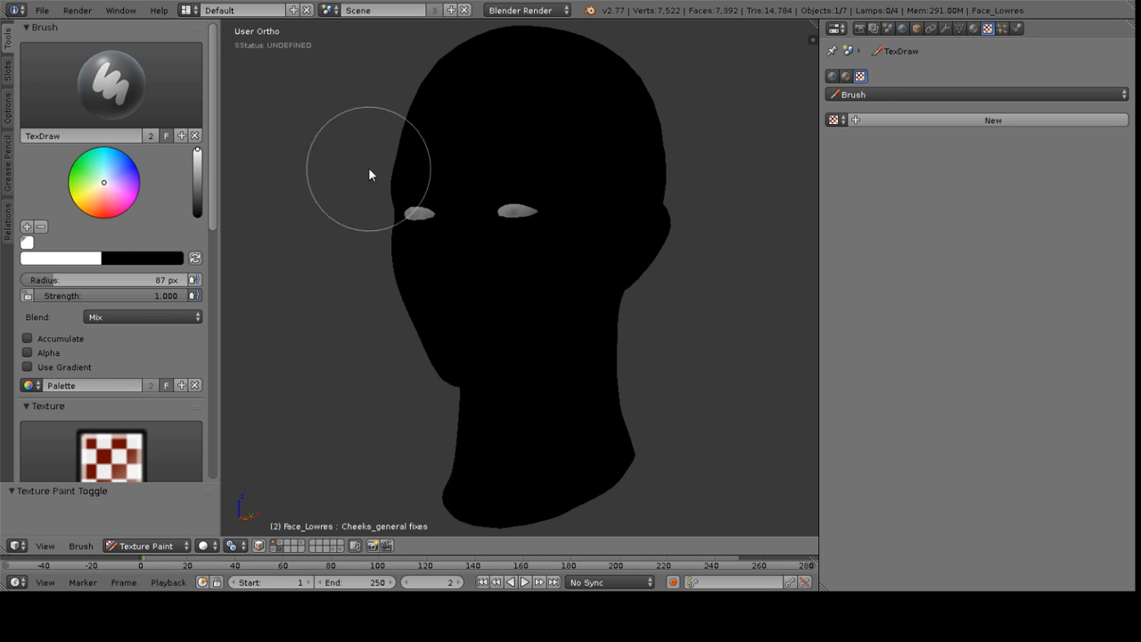
Split the viewport and turn the new area into a UV/Image Editor
middle_click_drag(532, 188, 484, 191)
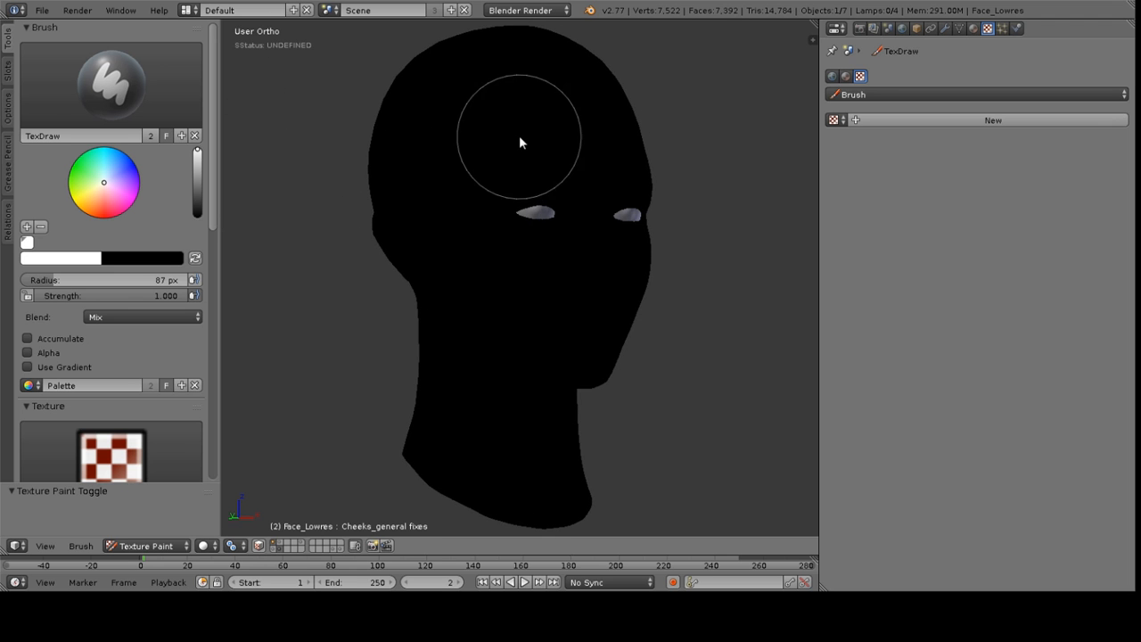
middle_click_drag(566, 215, 521, 154)
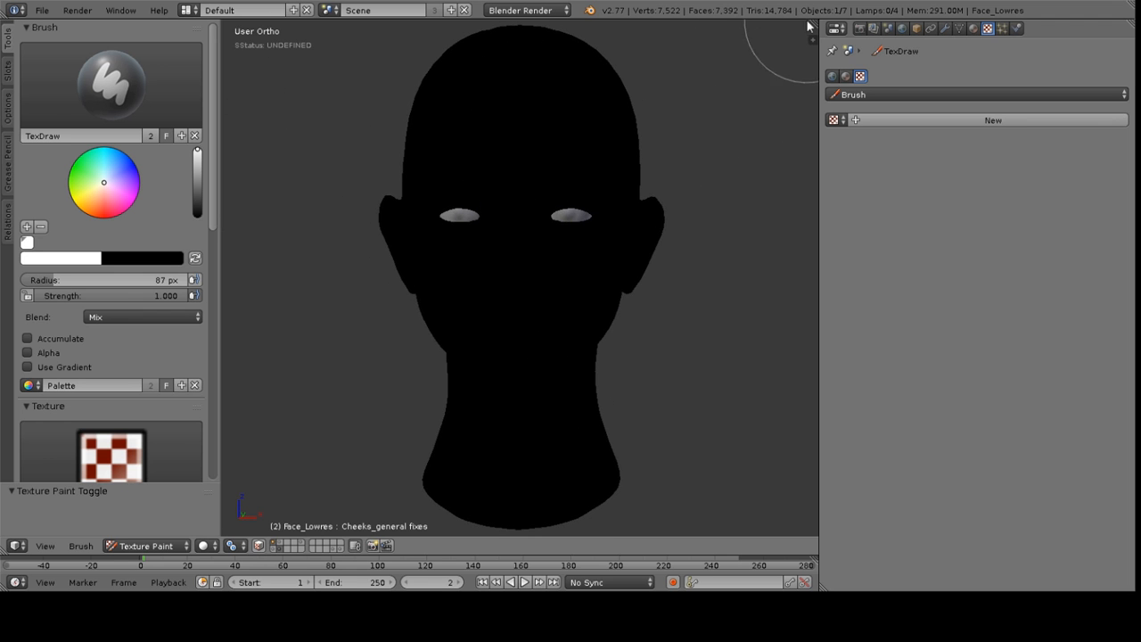
left_click_drag(815, 25, 529, 24)
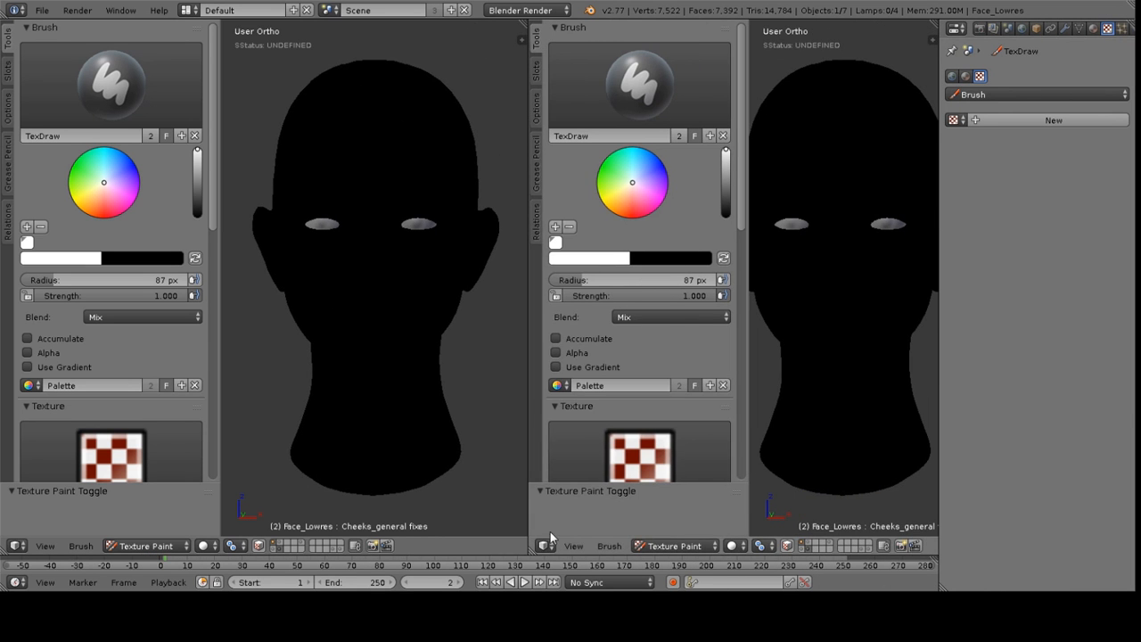
left_click(546, 546)
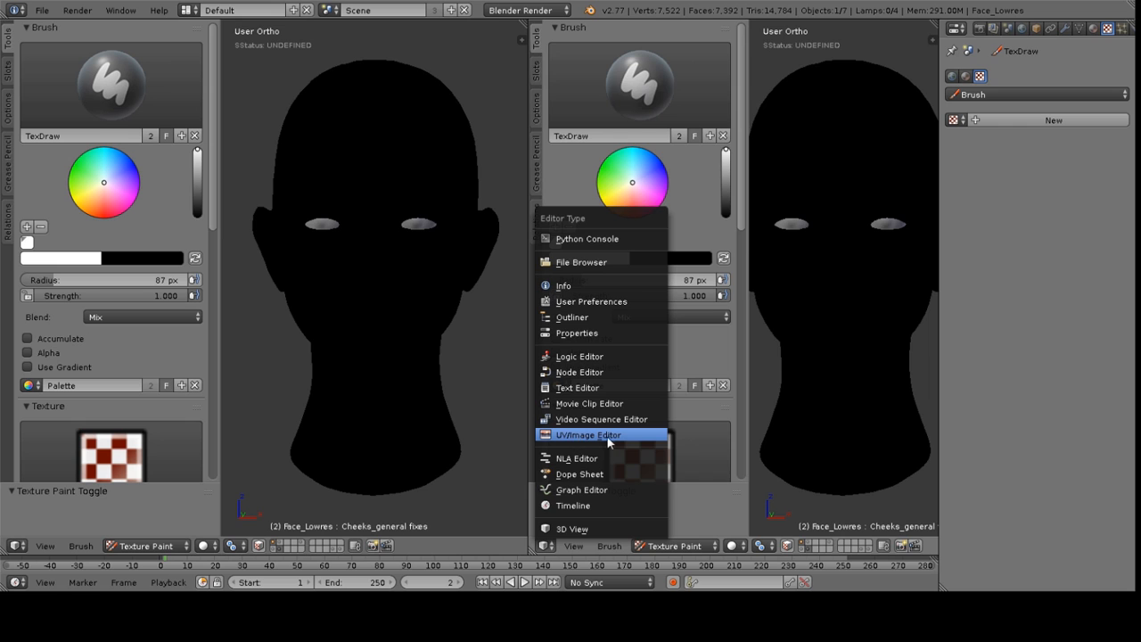
left_click(590, 435)
Display the Skin Diffus image in the UV/Image Editor
left_click(642, 545)
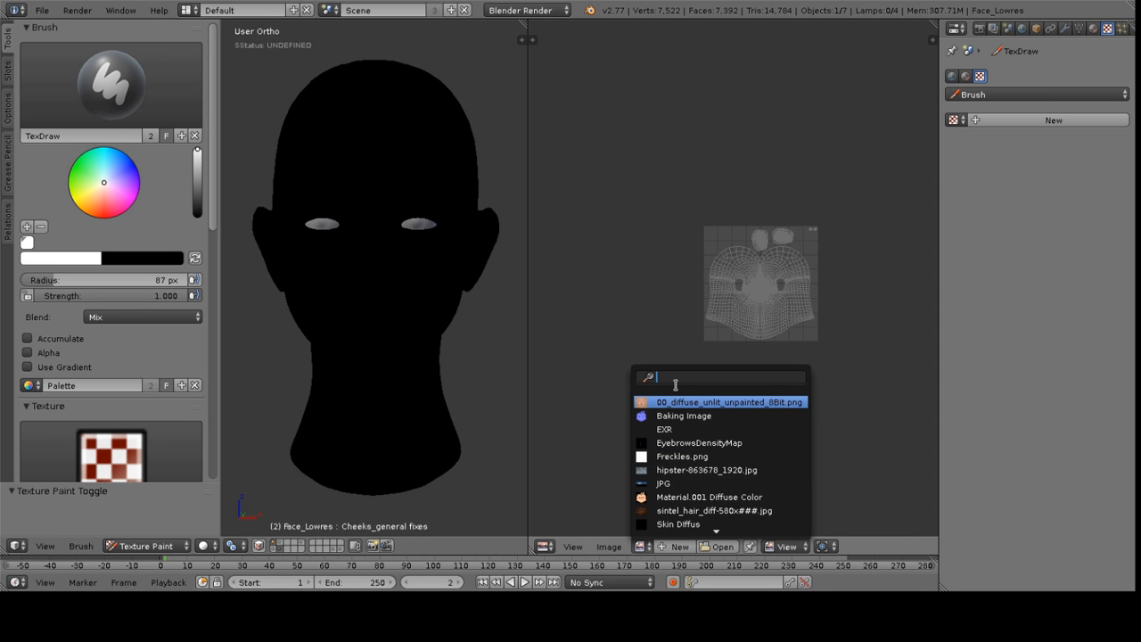
type("skin")
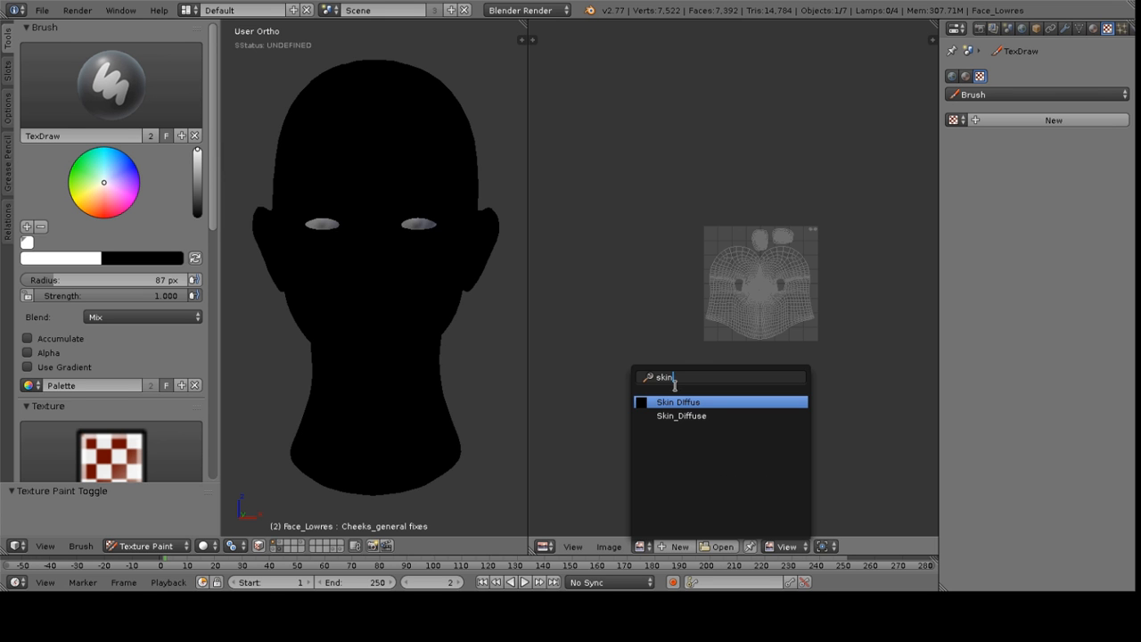
left_click(685, 406)
scroll(749, 270, "down", 4)
scroll(785, 268, "up", 6)
middle_click_drag(689, 299, 711, 224)
key("n")
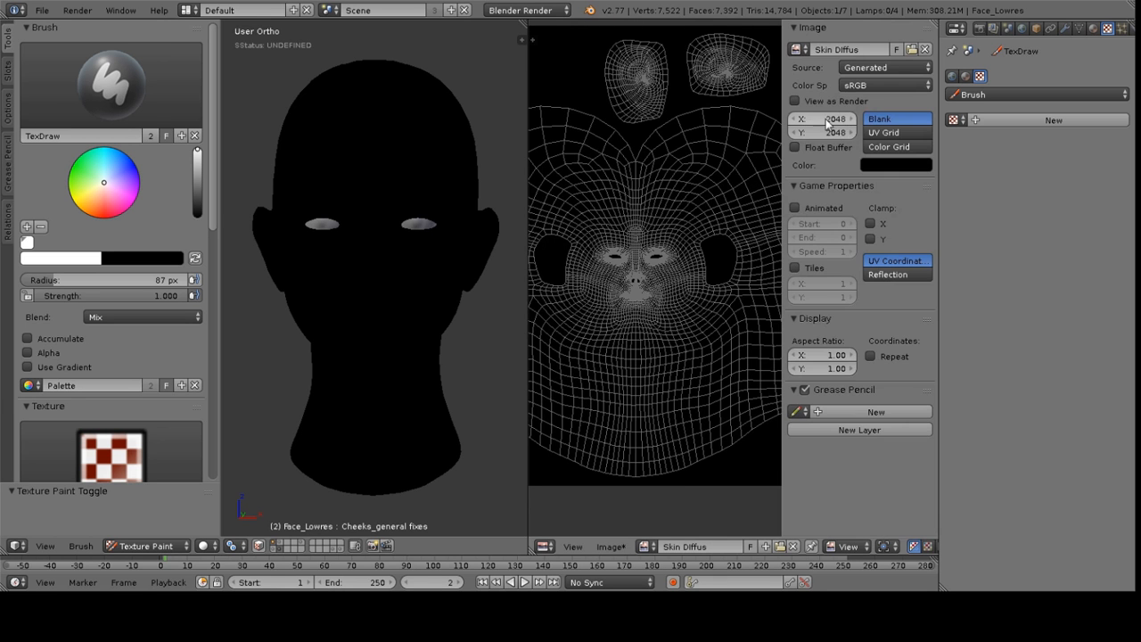
key("n")
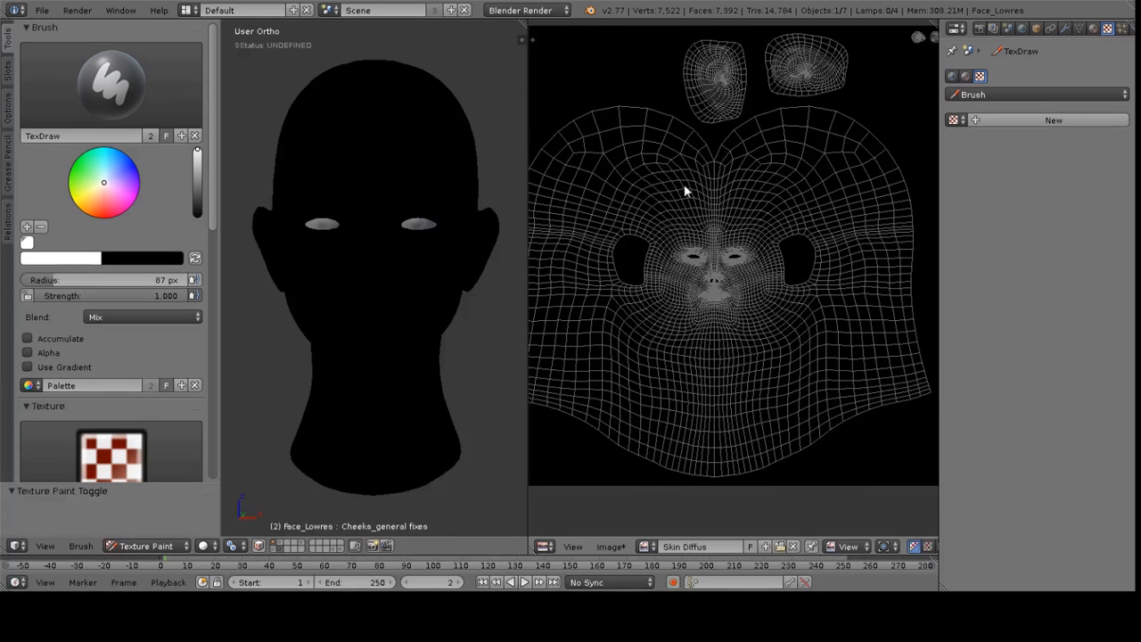
Save the Skin Diffus image as Skin Diffuse.png in the Textures folder with 16-bit colour depth
key("F3")
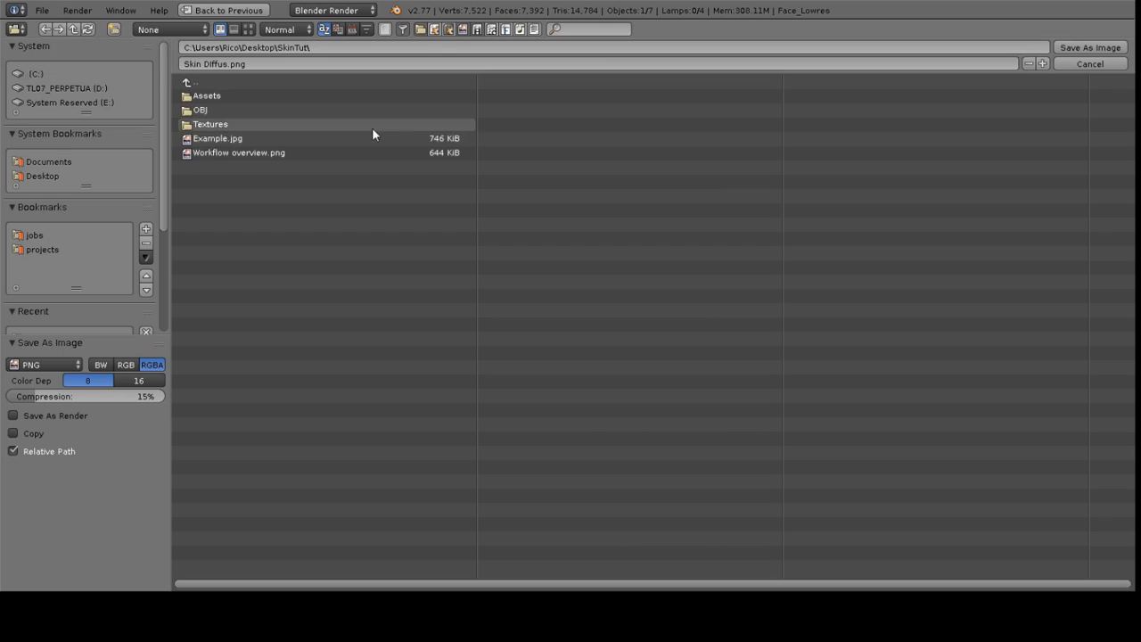
left_click(214, 125)
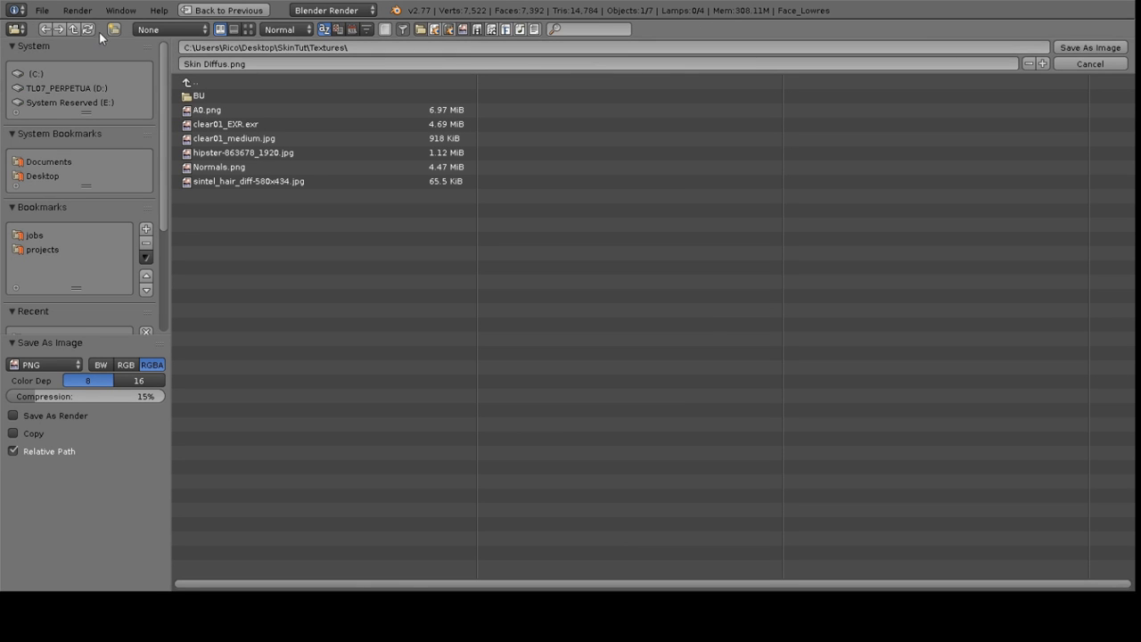
left_click(239, 63)
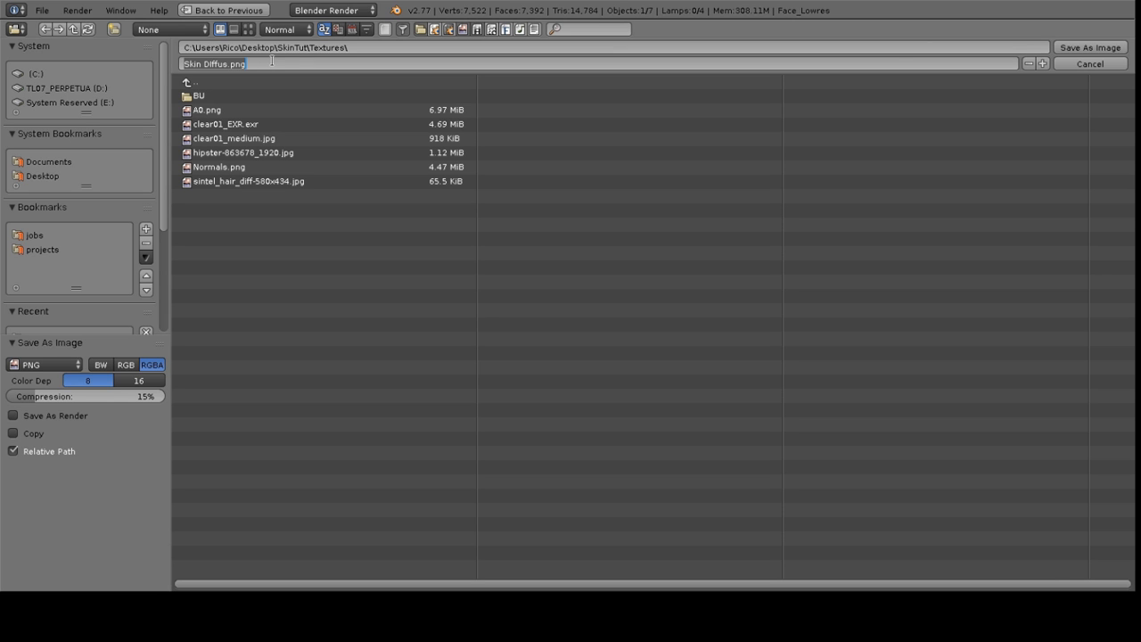
type("Ski")
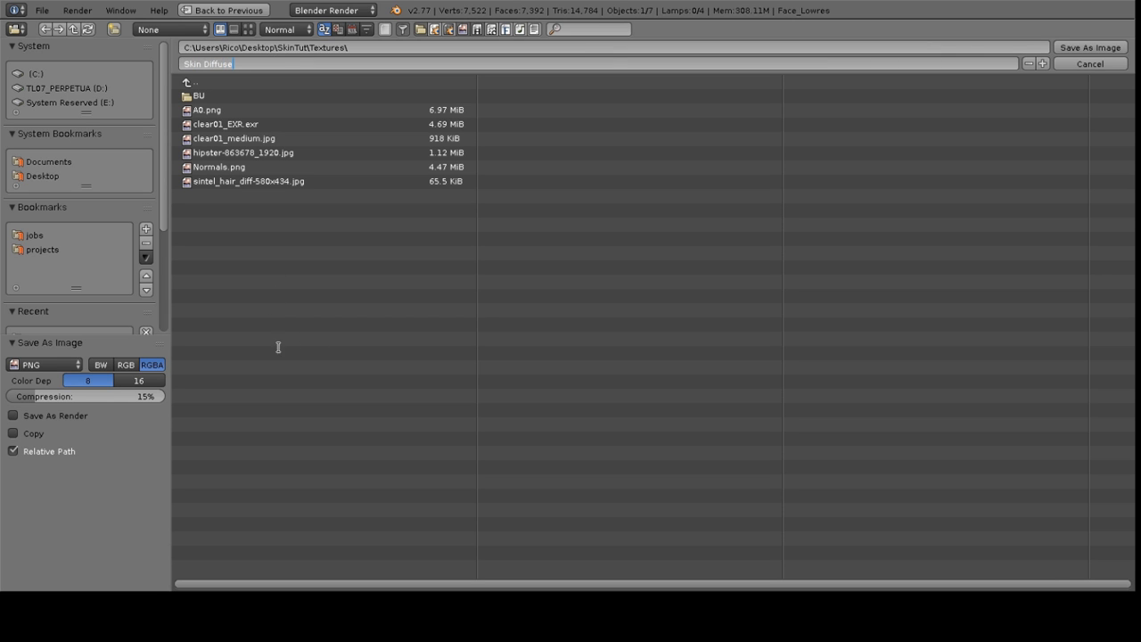
left_click(145, 374)
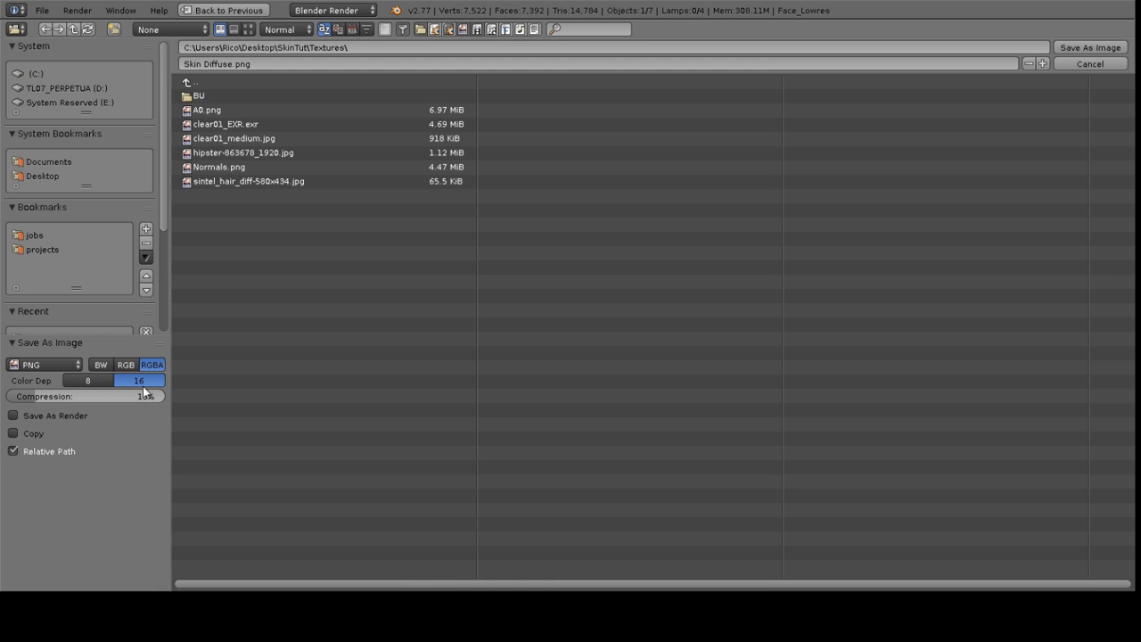
left_click(1098, 48)
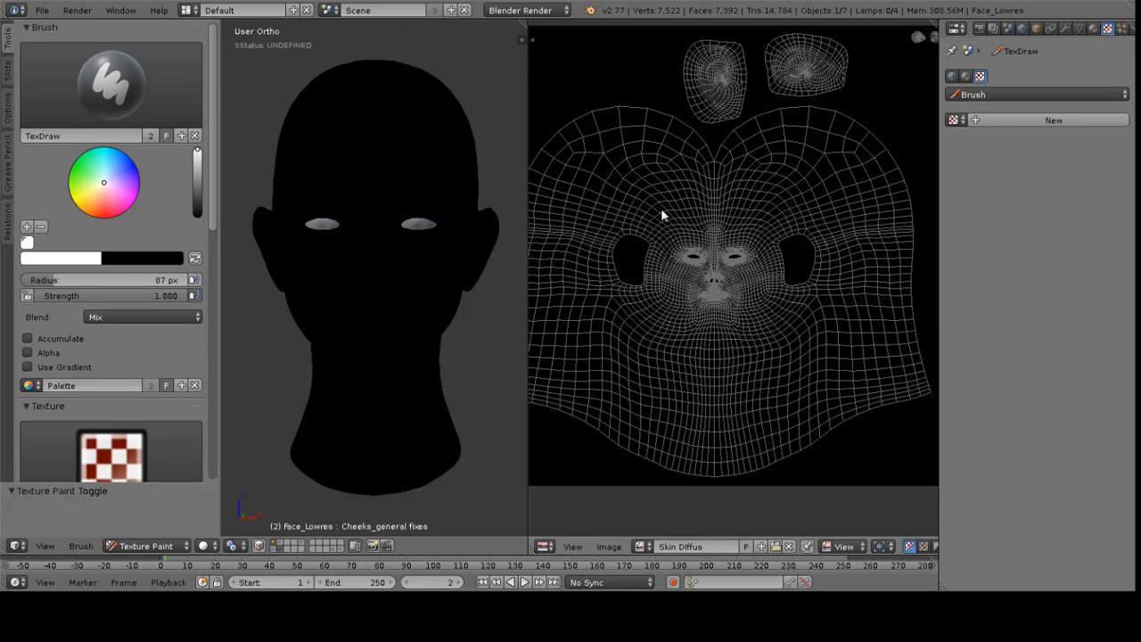
Enlarge the 3D viewport over the image editor and switch to front orthographic view
mouse_move(527, 265)
left_mouse_down()
mouse_move(898, 242)
mouse_move(882, 244)
left_mouse_up()
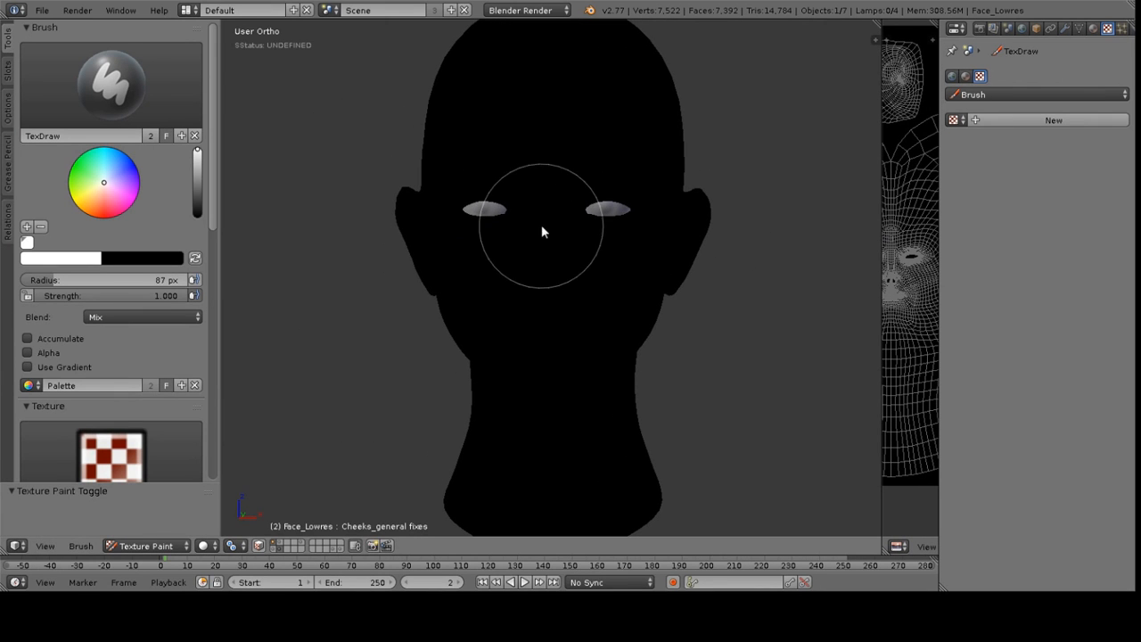
mouse_move(498, 163)
middle_mouse_down()
mouse_move(515, 164)
mouse_move(504, 162)
middle_mouse_up()
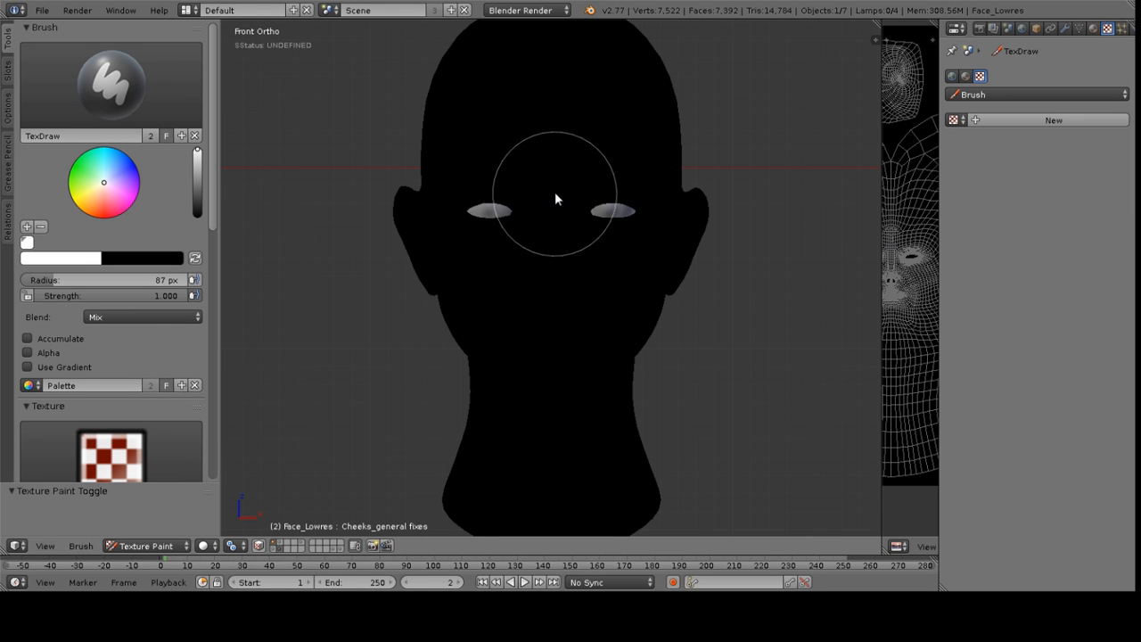
key("KP_1")
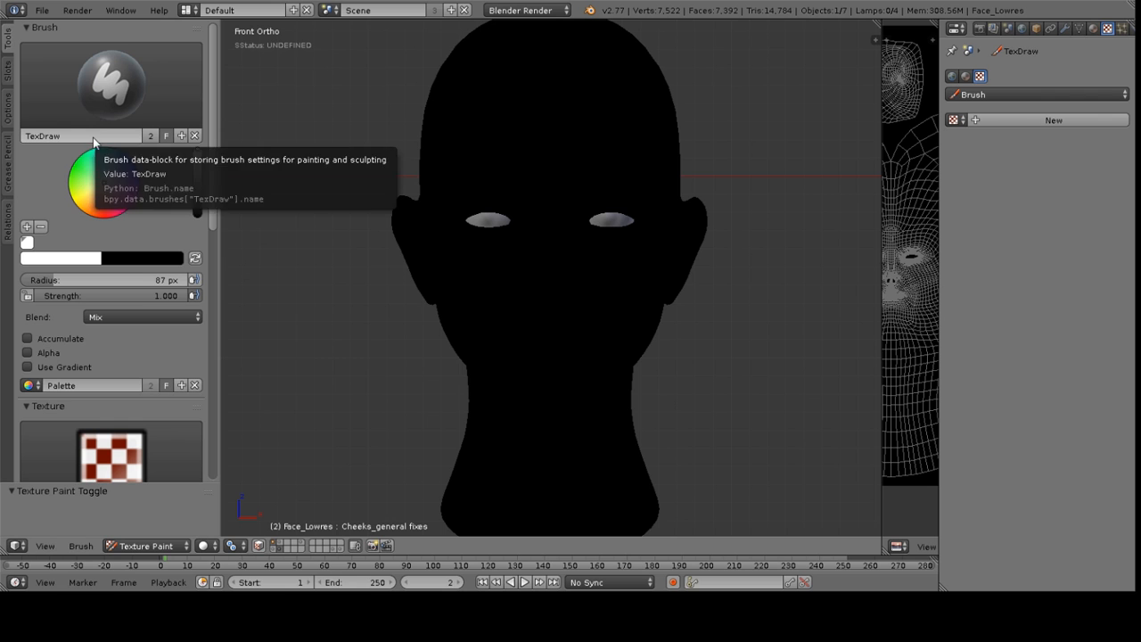
Collapse the Texture, Stroke and other tool shelf panels, keeping only the Brush panel open
scroll(118, 223, "down", 7)
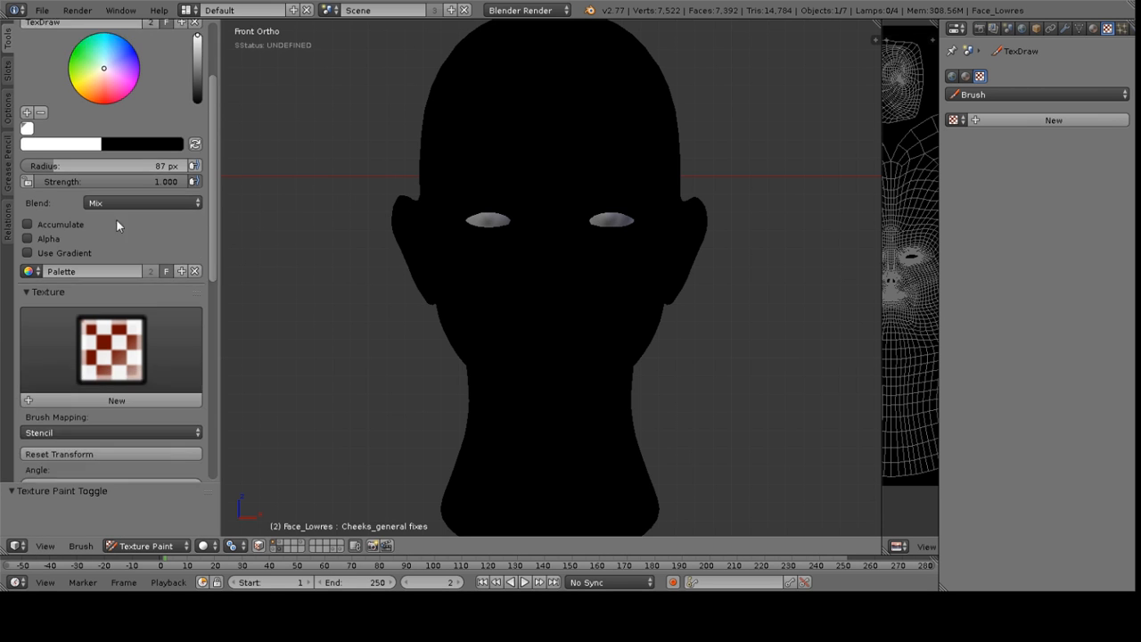
scroll(126, 261, "down", 5)
scroll(95, 250, "up", 12)
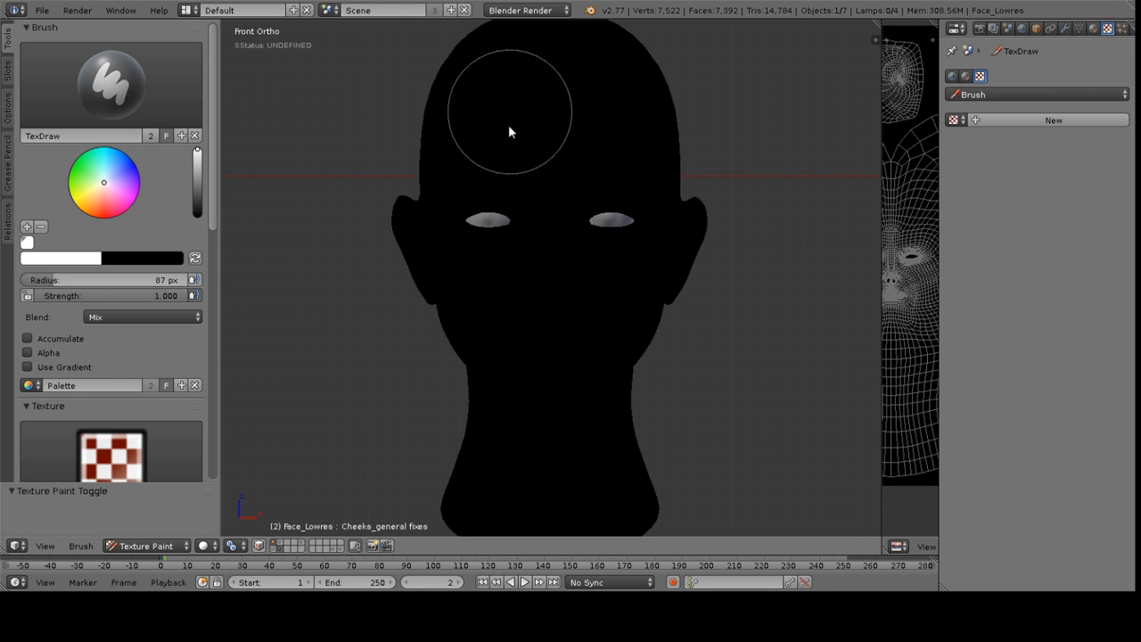
left_click(38, 27)
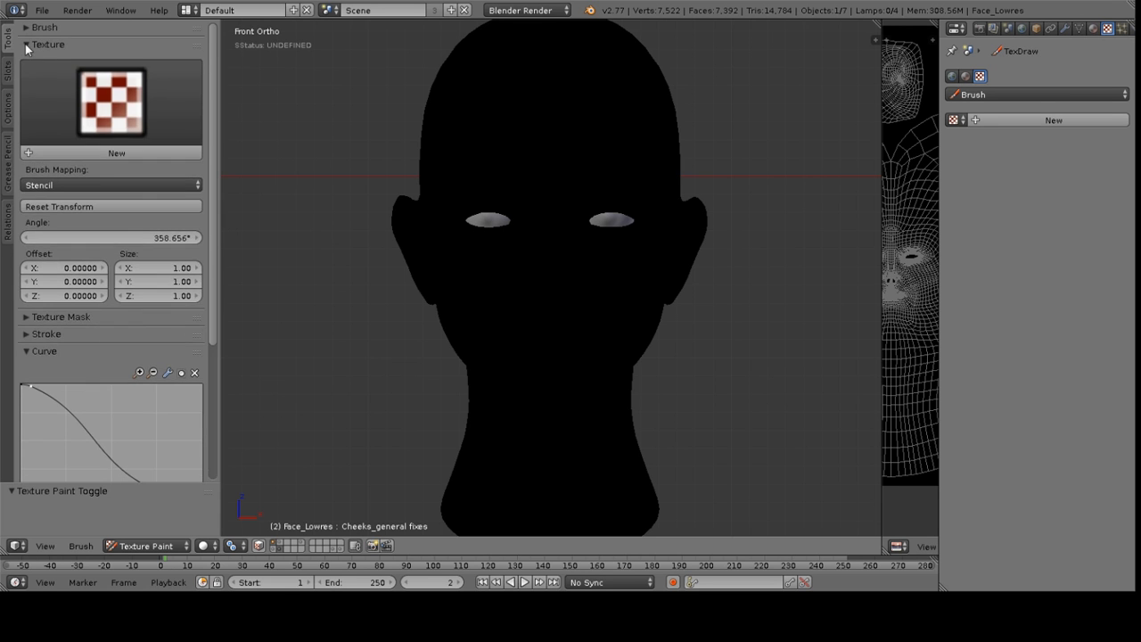
left_click(25, 44)
left_click(27, 95)
left_click(26, 114)
left_click(25, 112)
left_click(27, 30)
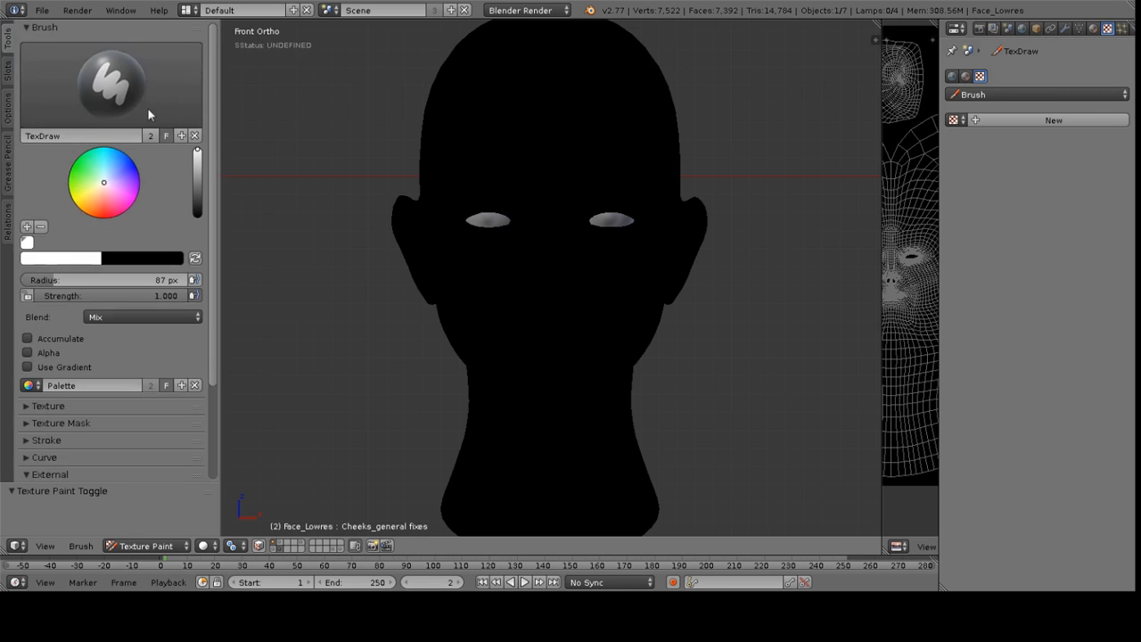
Inspect the Slots and Options tabs of the tool shelf and open the material properties
left_click(8, 72)
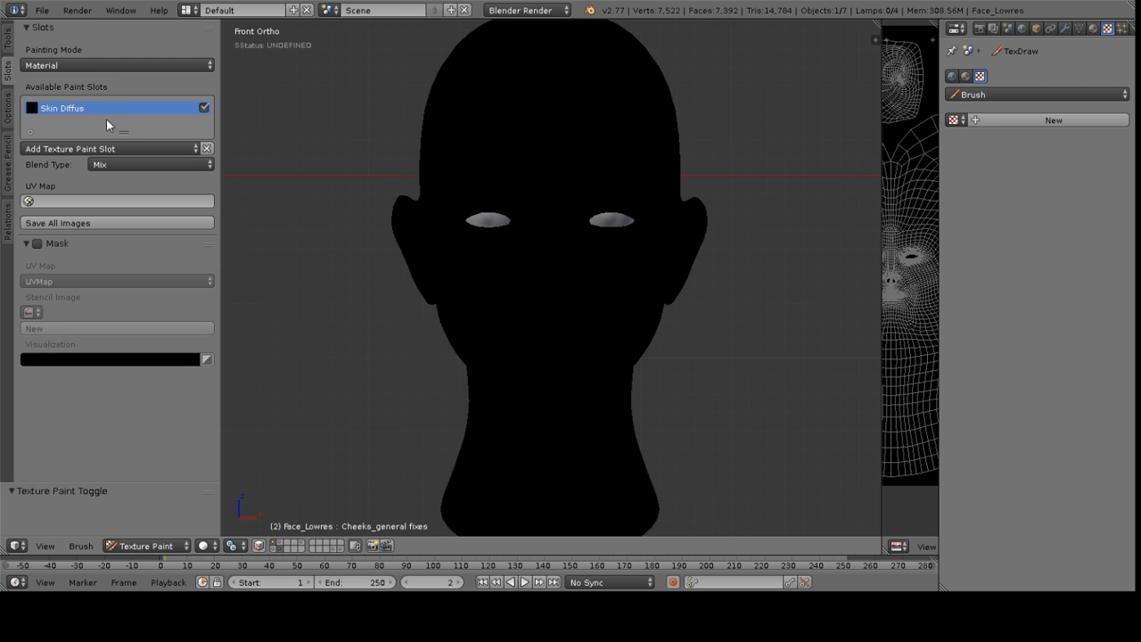
left_click(1093, 29)
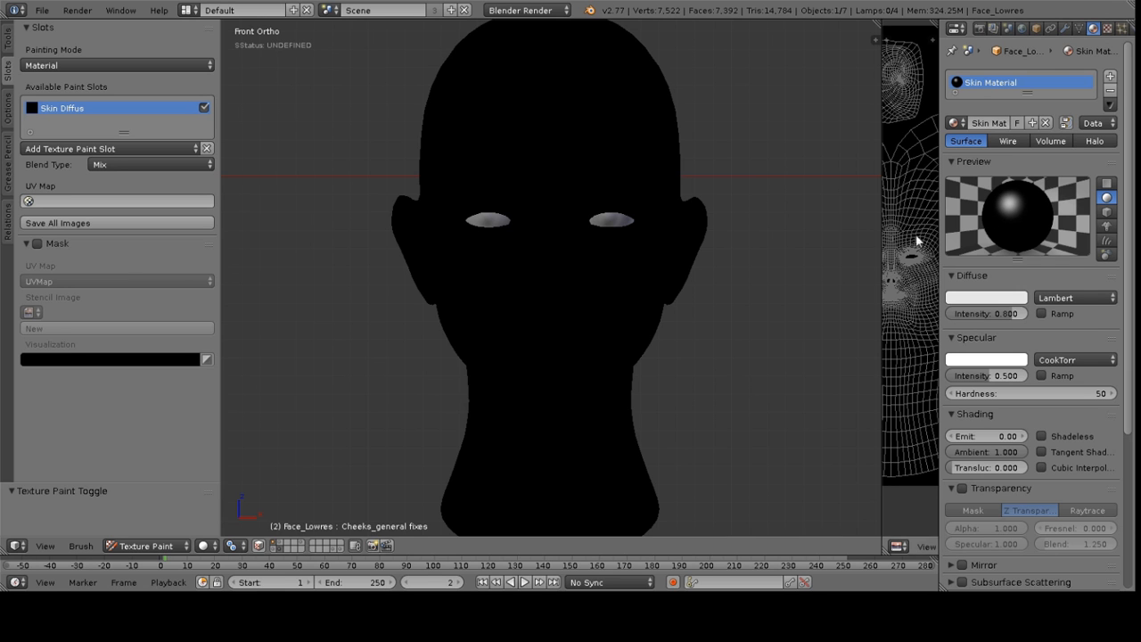
left_click(8, 111)
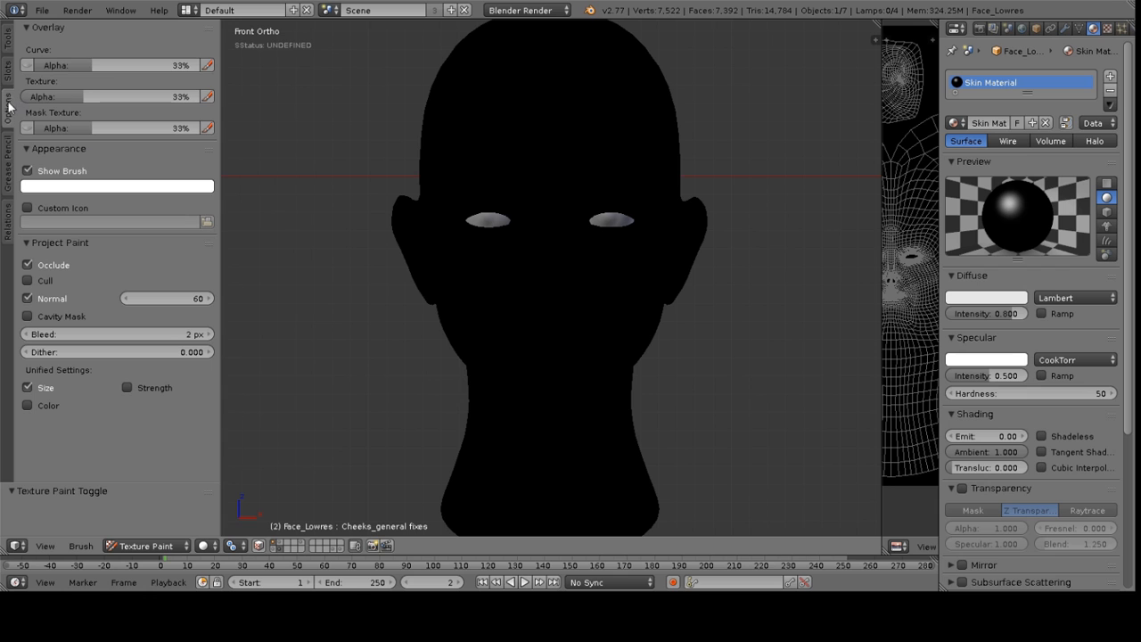
left_click(8, 69)
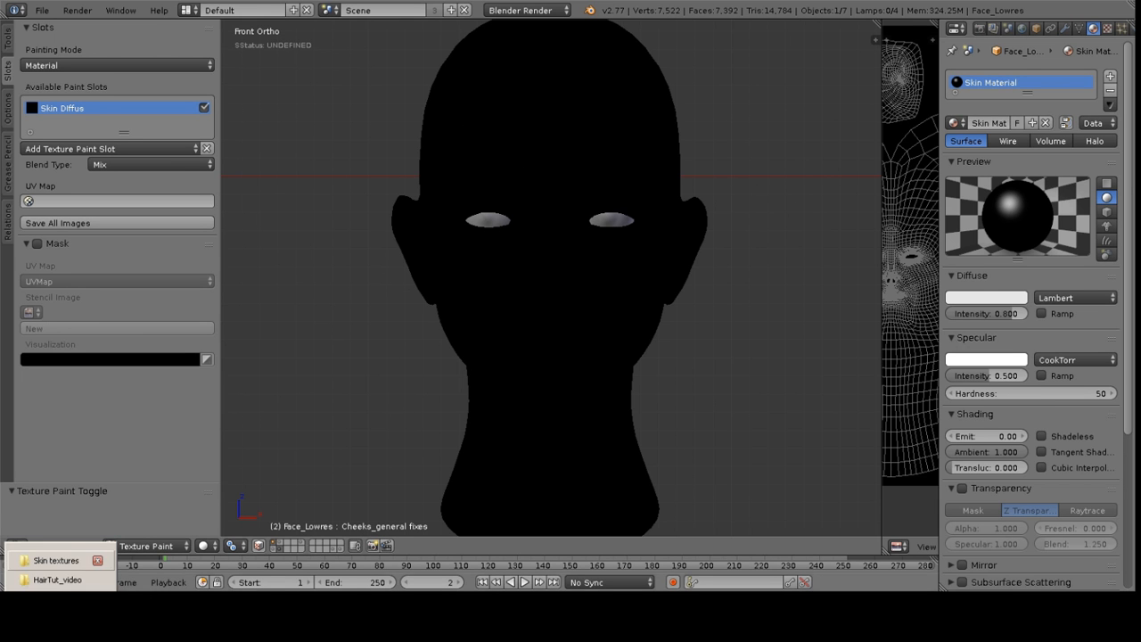
In Windows Explorer, open the Textures folder, preview Skin Diffuse.png, and close the viewer and explorer
left_click(49, 561)
left_click(397, 29)
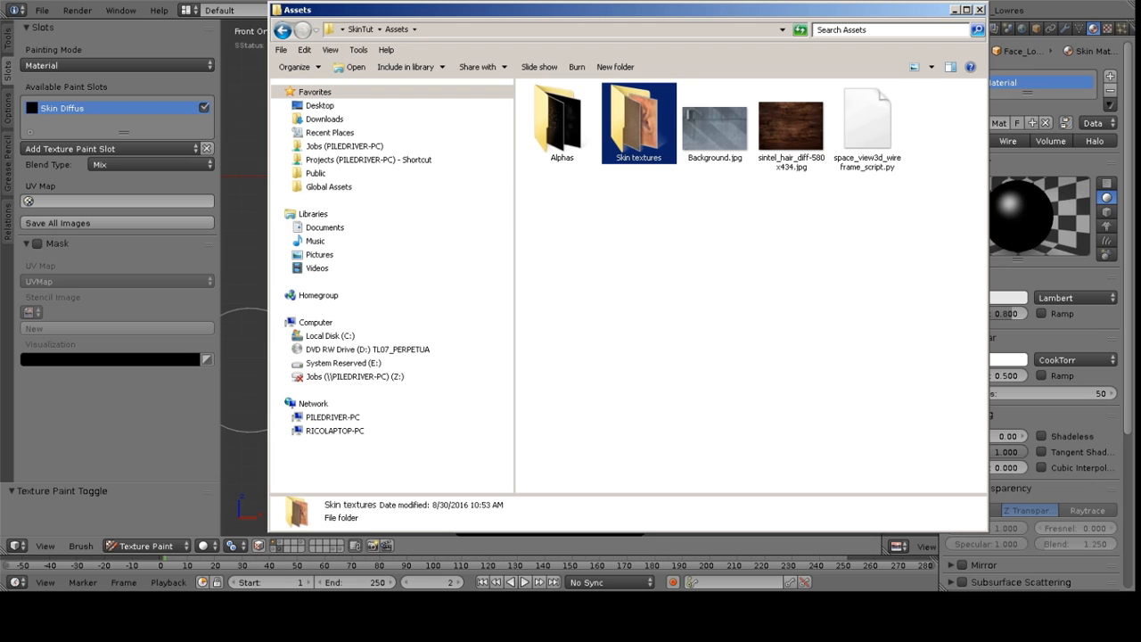
left_click(360, 29)
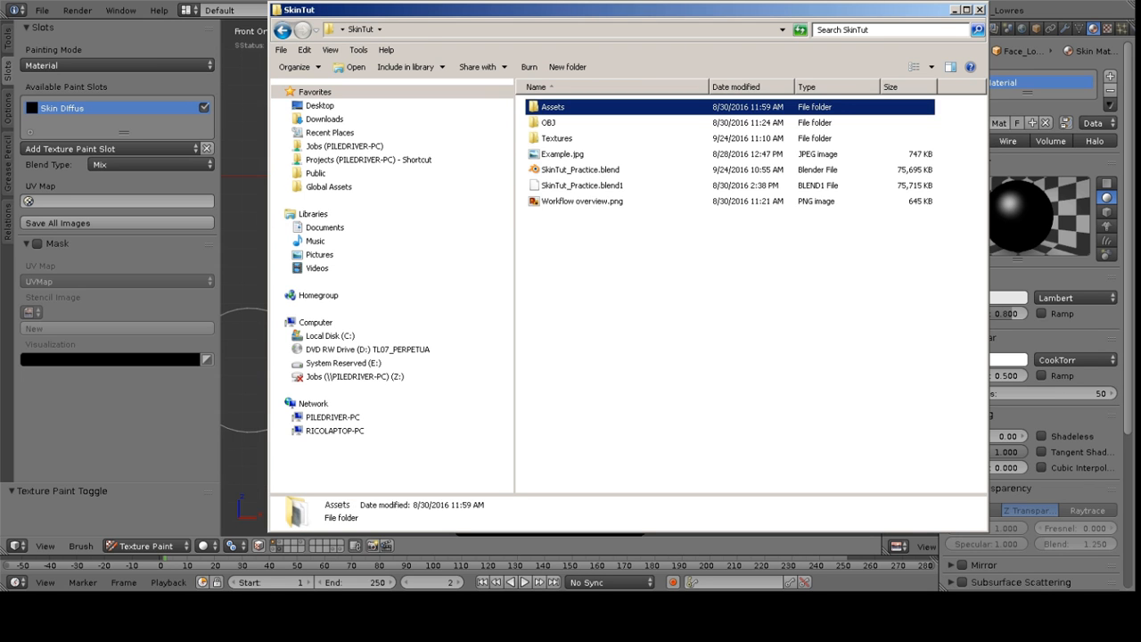
double_click(556, 138)
left_click(638, 212)
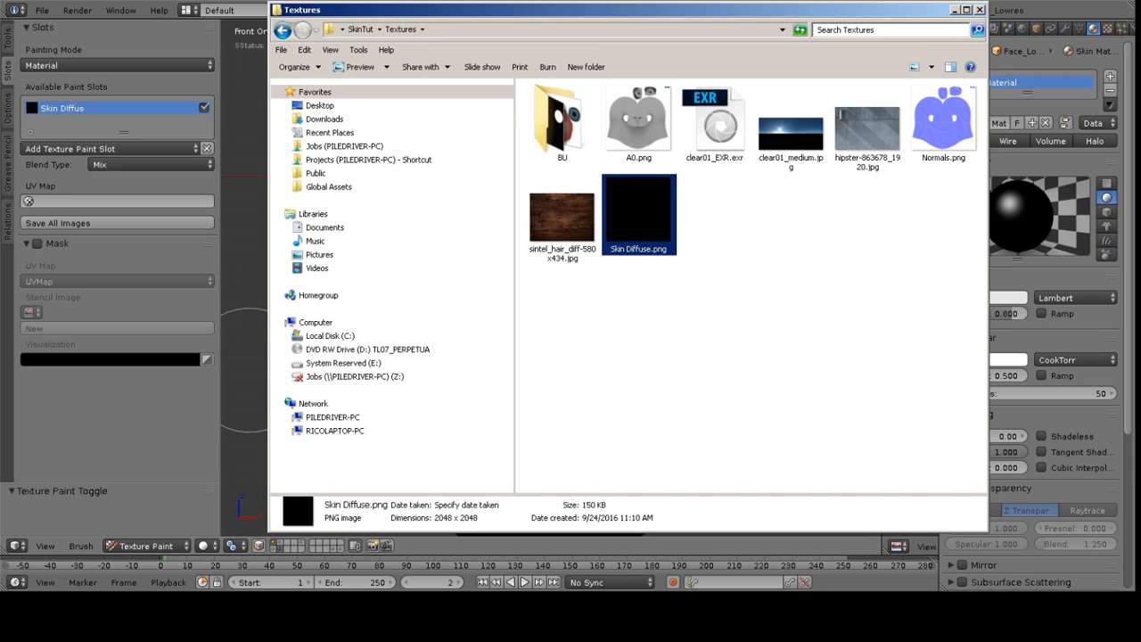
double_click(639, 212)
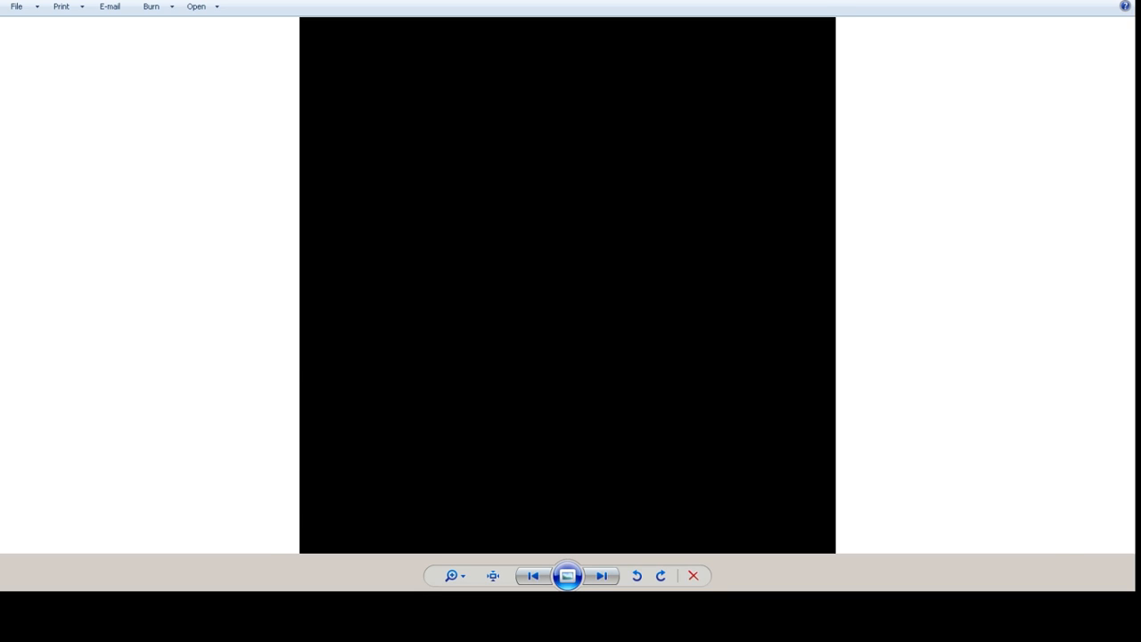
key("alt+F4")
left_click(794, 303)
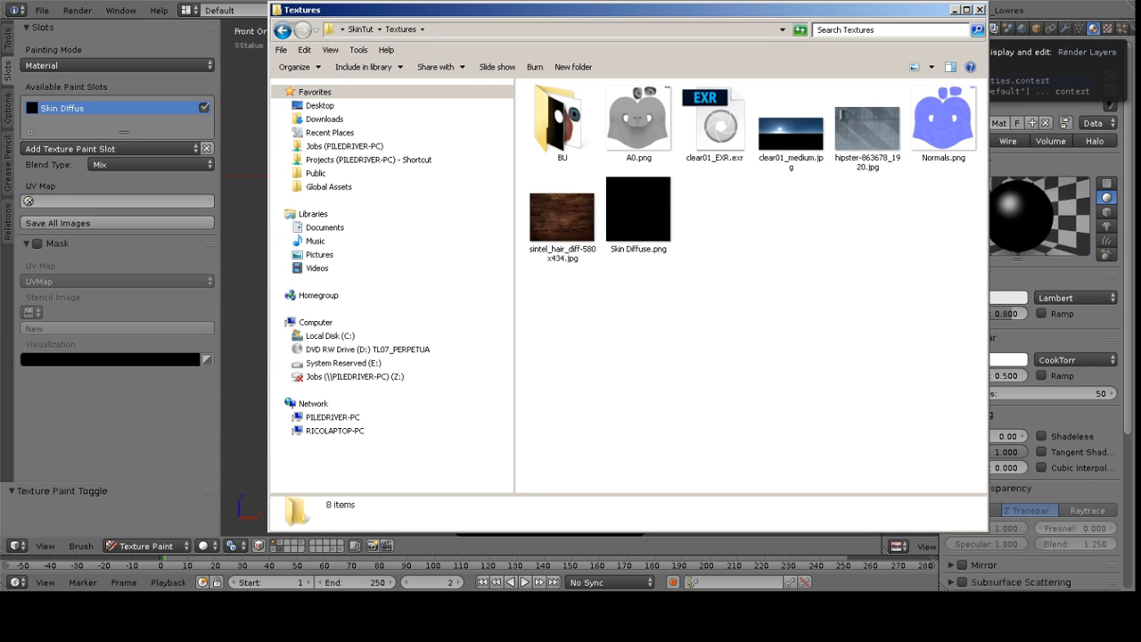
left_click(955, 10)
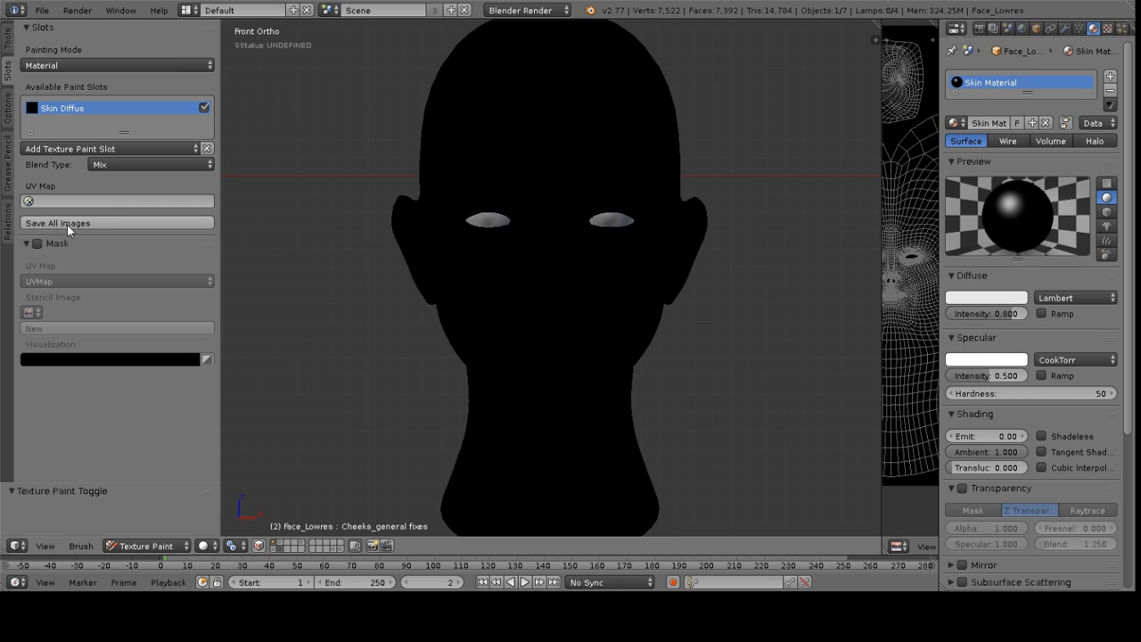
Switch to the Fill brush, pick a peach skin colour and fill the whole head with it
left_click(7, 41)
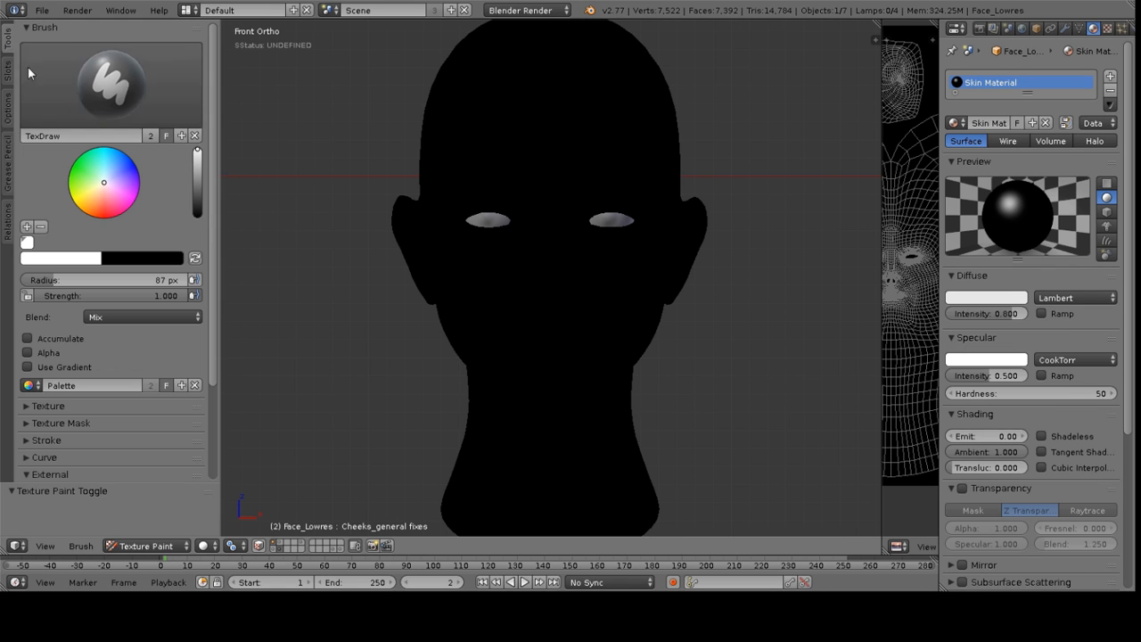
left_click(119, 82)
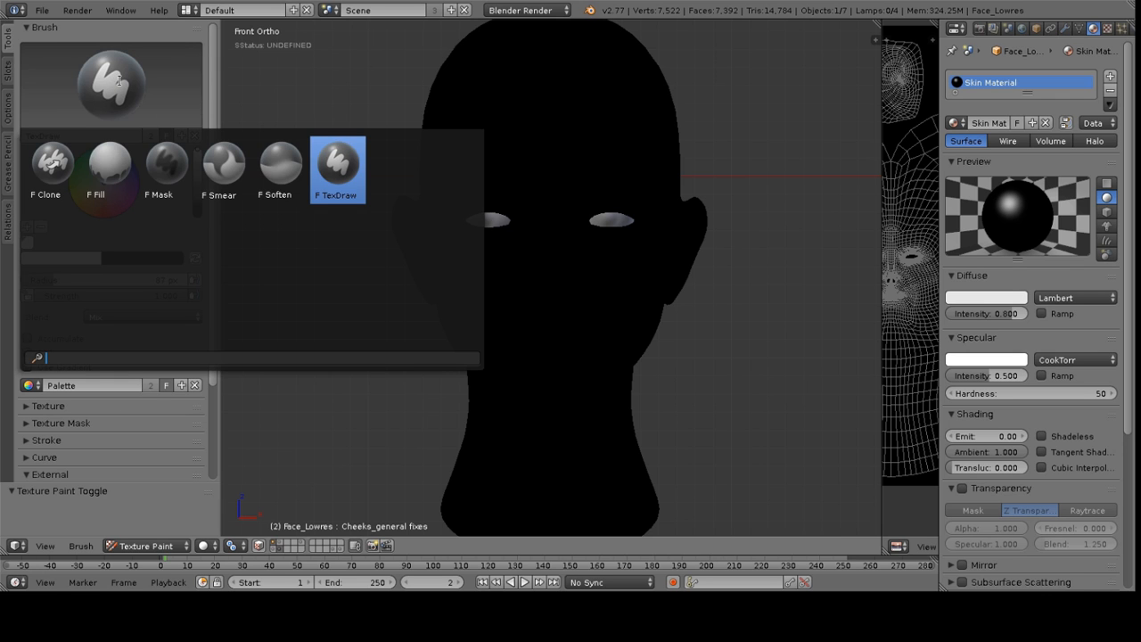
left_click(125, 61)
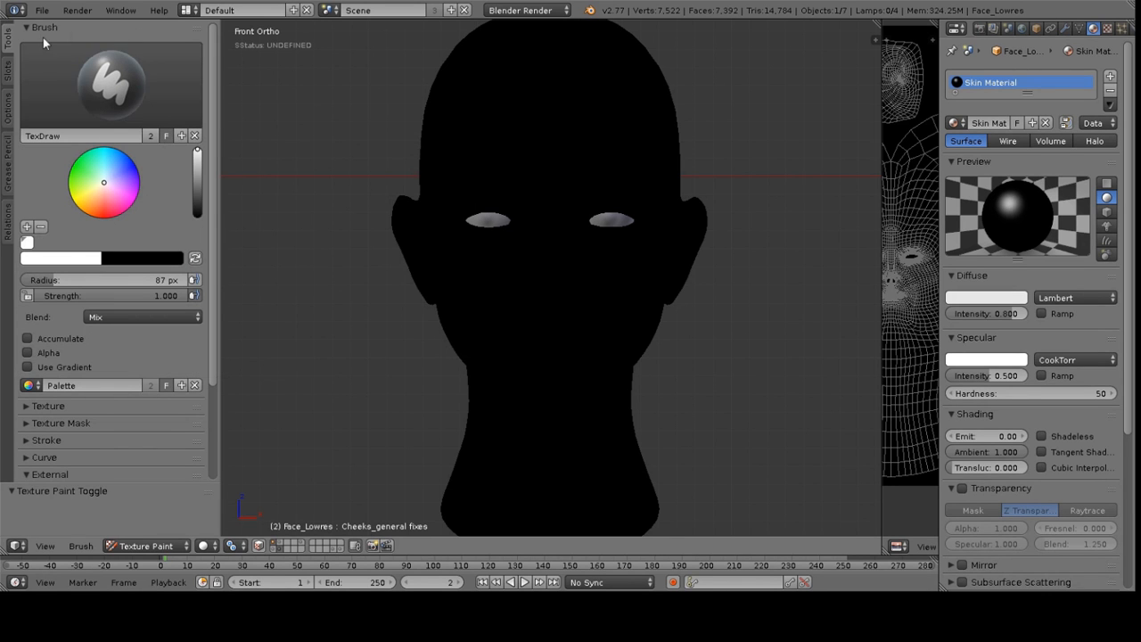
left_click(77, 87)
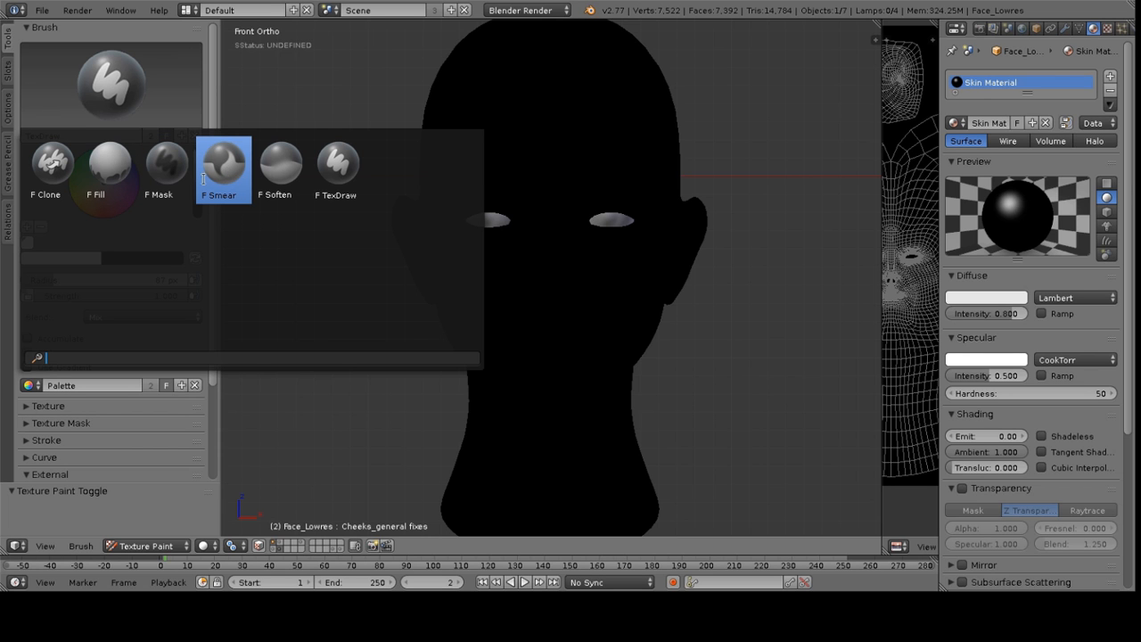
left_click(109, 163)
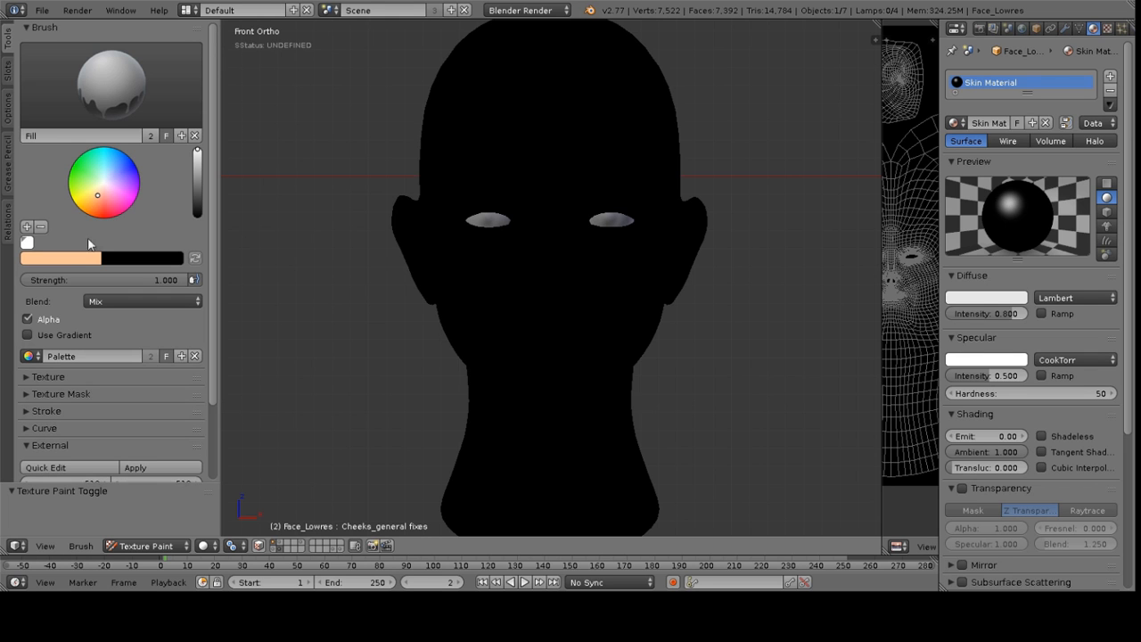
left_click_drag(98, 198, 98, 195)
middle_click_drag(529, 196, 422, 239)
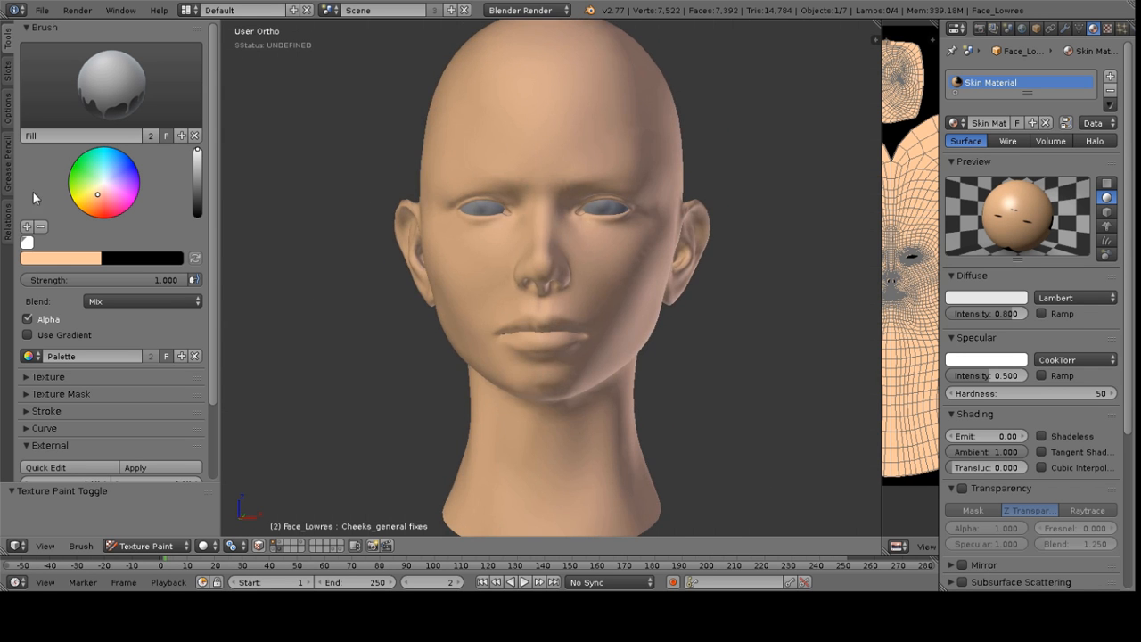
Expand the brush's Texture panel and set its brush mapping to Stencil
mouse_move(508, 272)
middle_mouse_down()
mouse_move(642, 247)
mouse_move(482, 258)
middle_mouse_up()
scroll(103, 285, "down", 3)
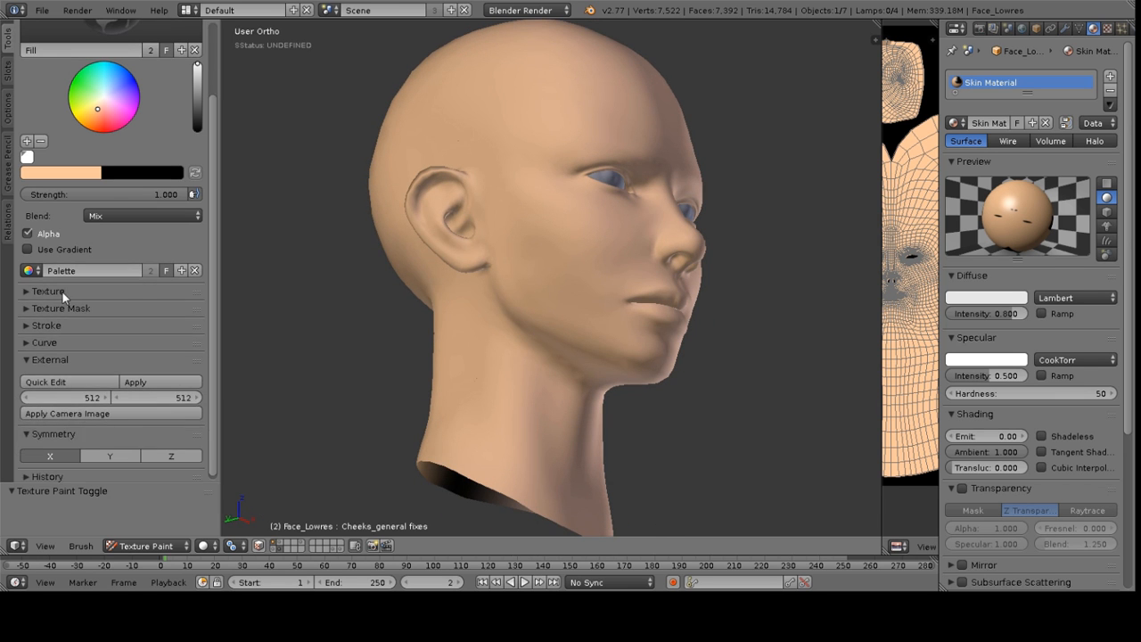
left_click(64, 291)
scroll(128, 278, "down", 3)
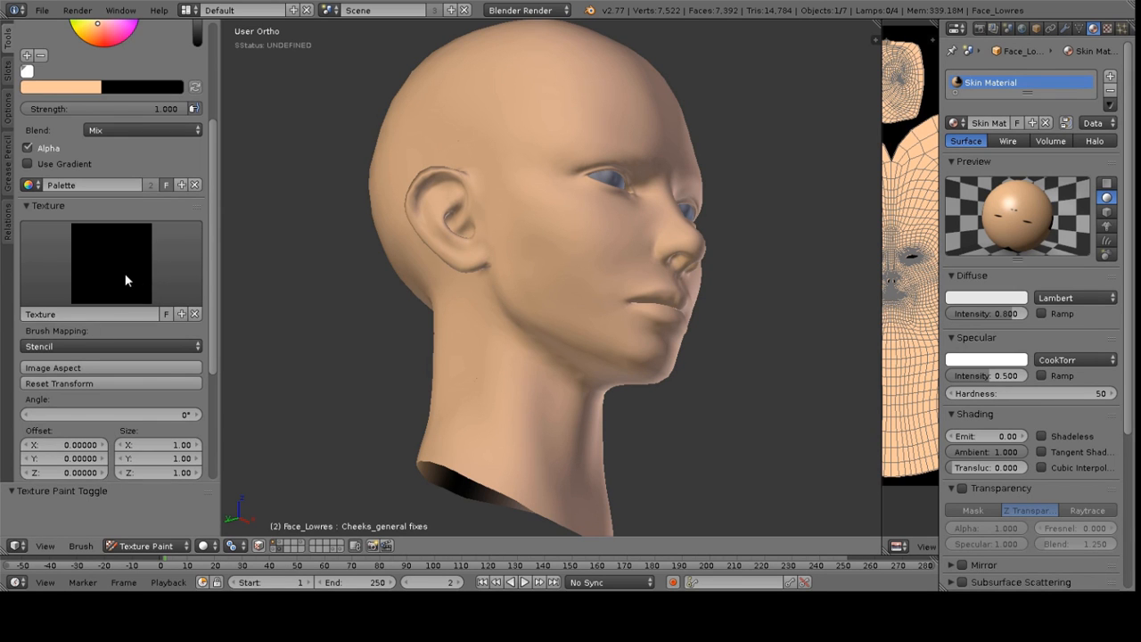
scroll(126, 267, "down", 4)
scroll(123, 211, "up", 3)
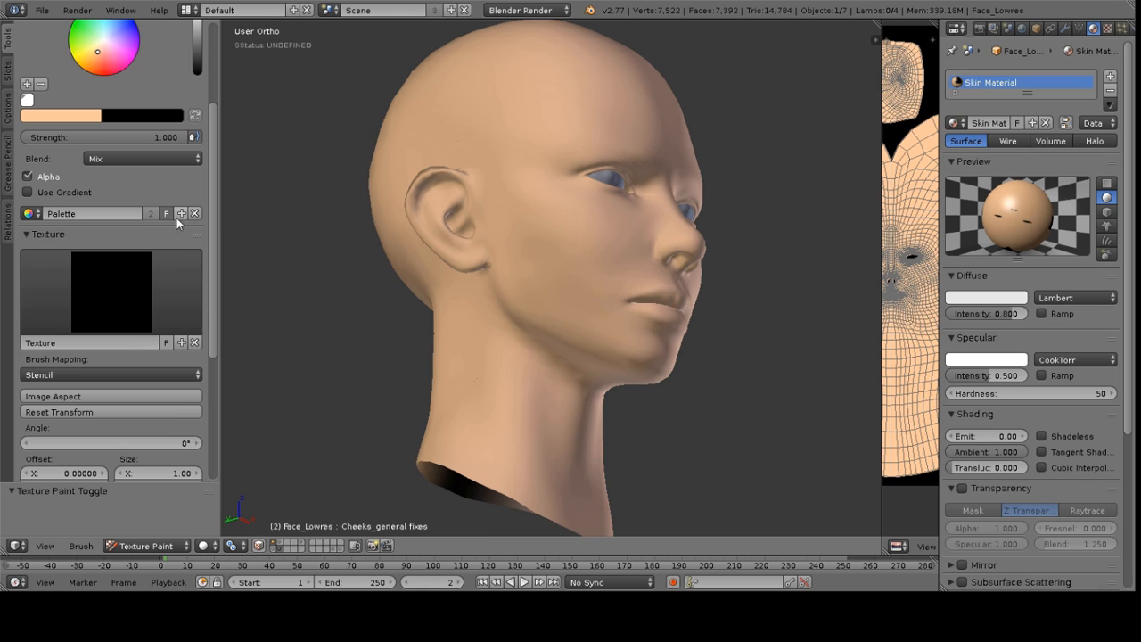
left_click(109, 280)
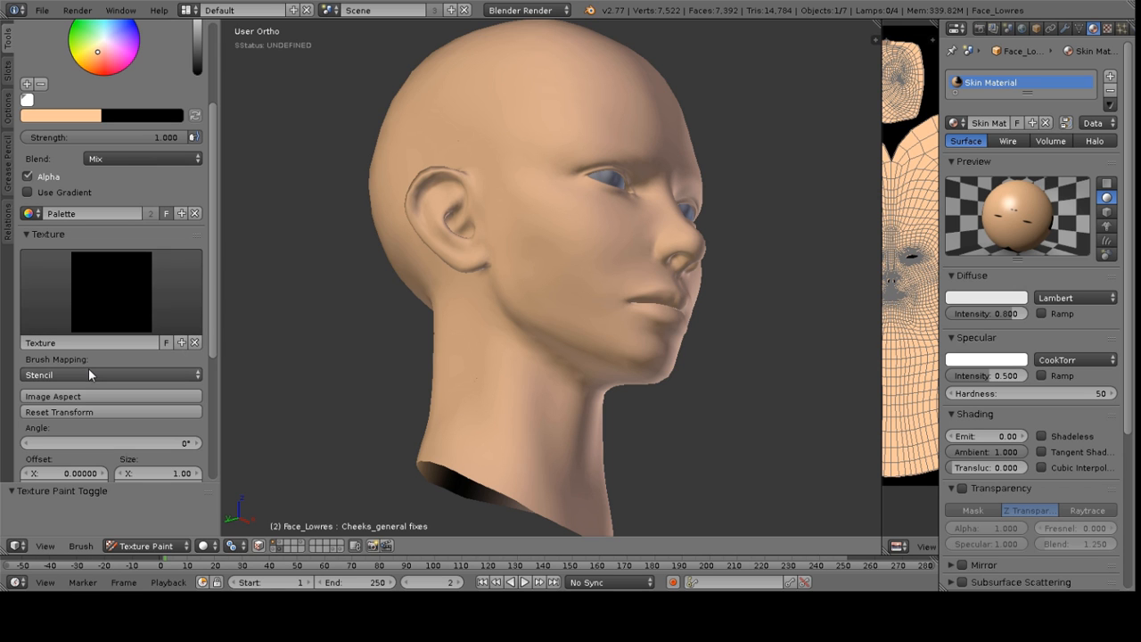
left_click(87, 372)
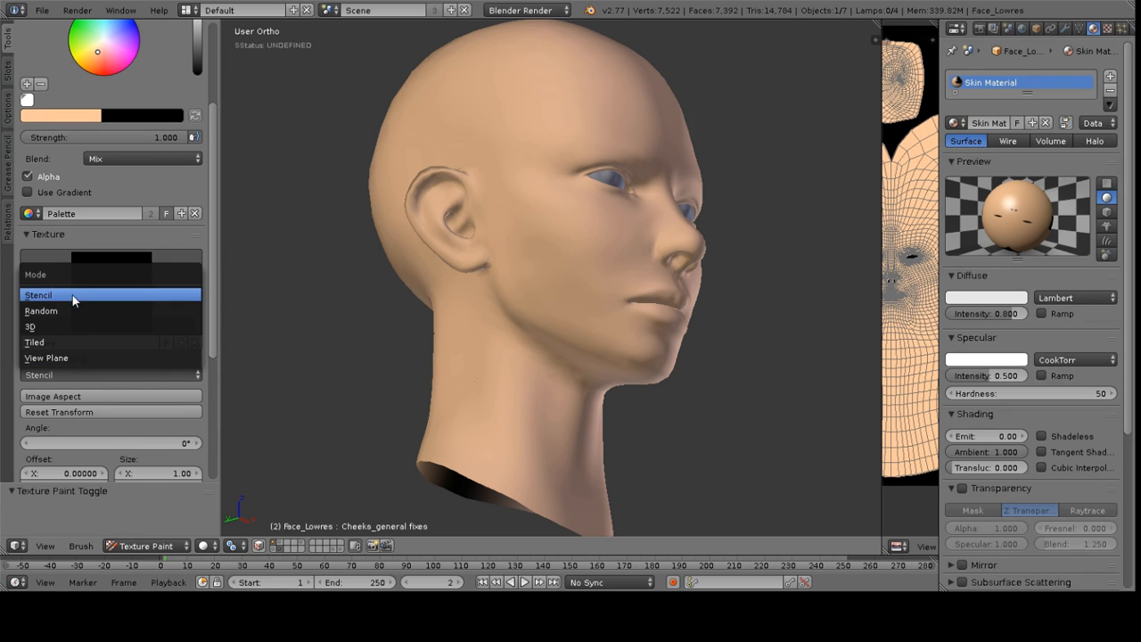
left_click(77, 378)
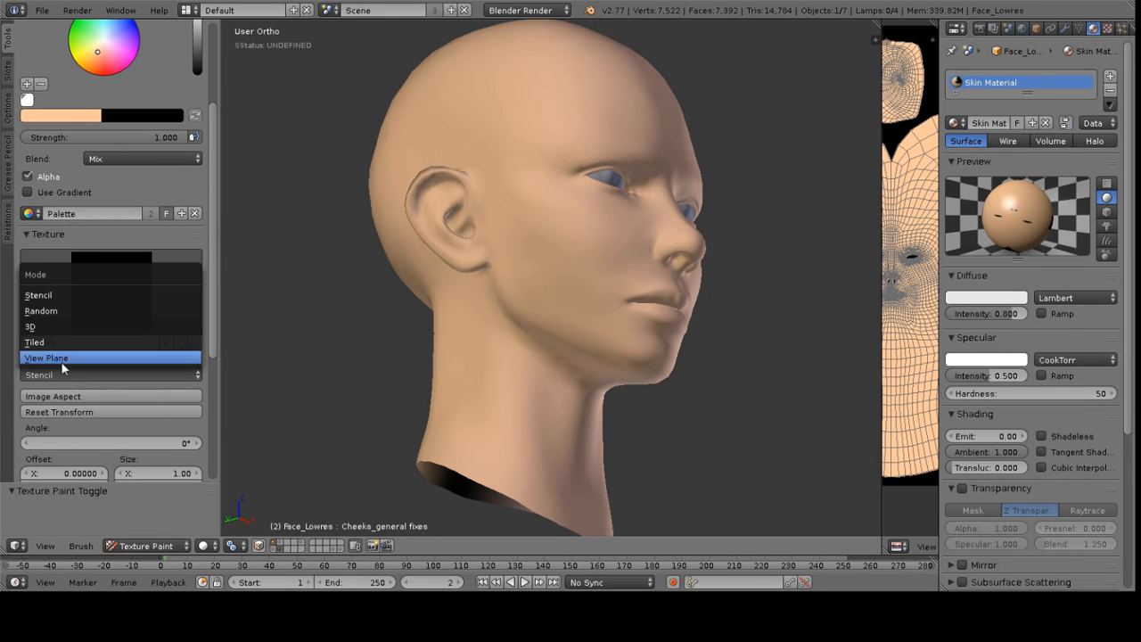
left_click(33, 294)
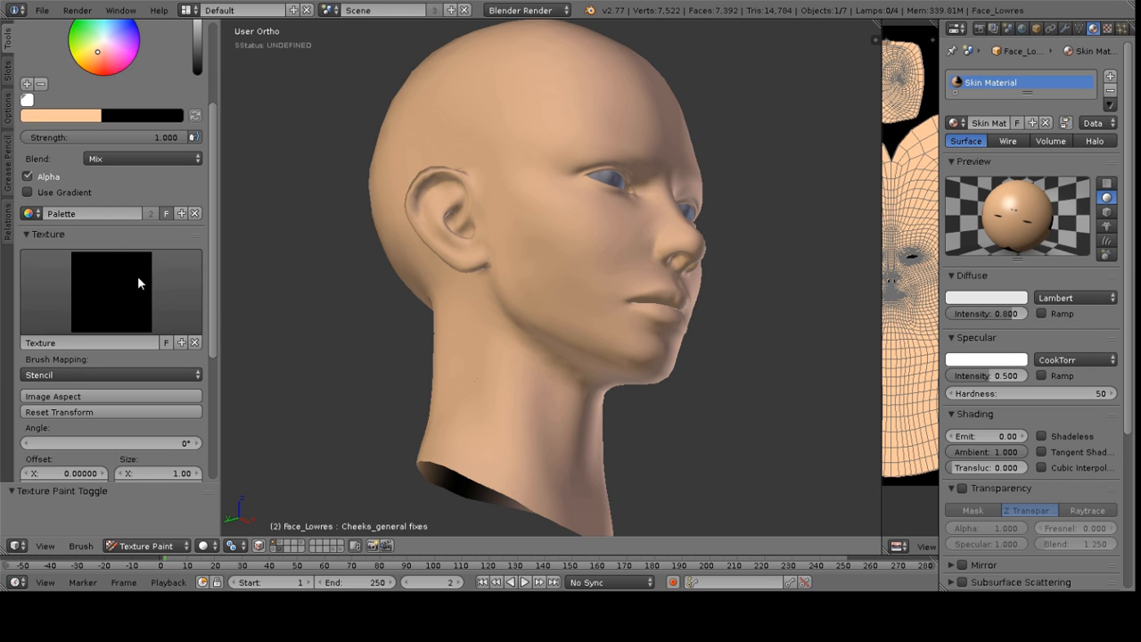
Expand the brush's Texture Mask panel and browse the available mask textures without choosing one
scroll(107, 260, "down", 6)
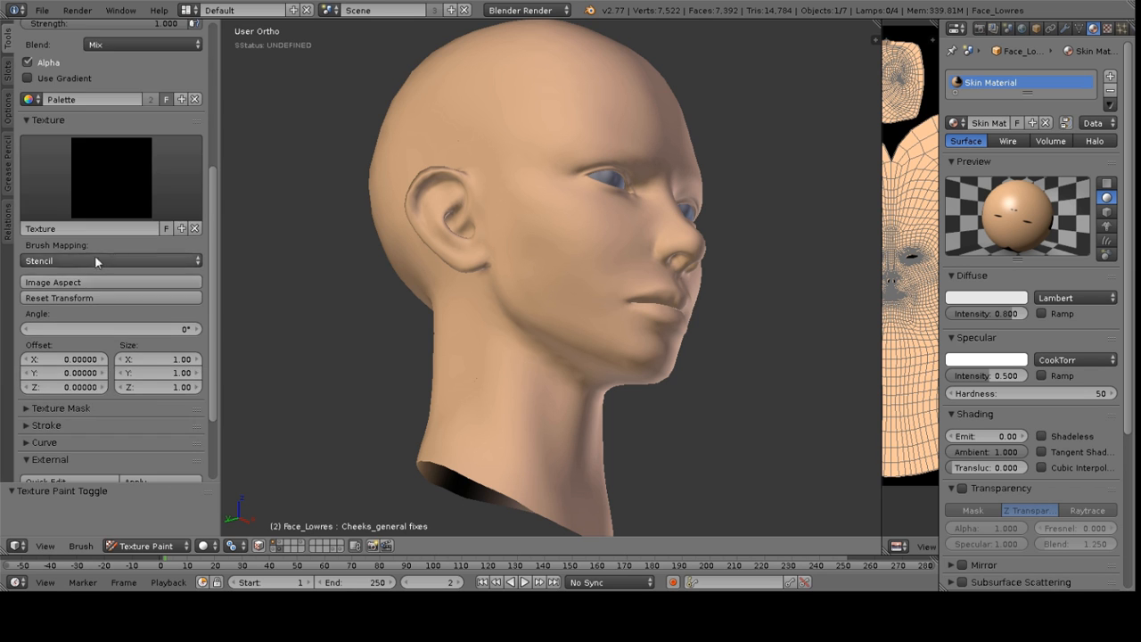
left_click(24, 305)
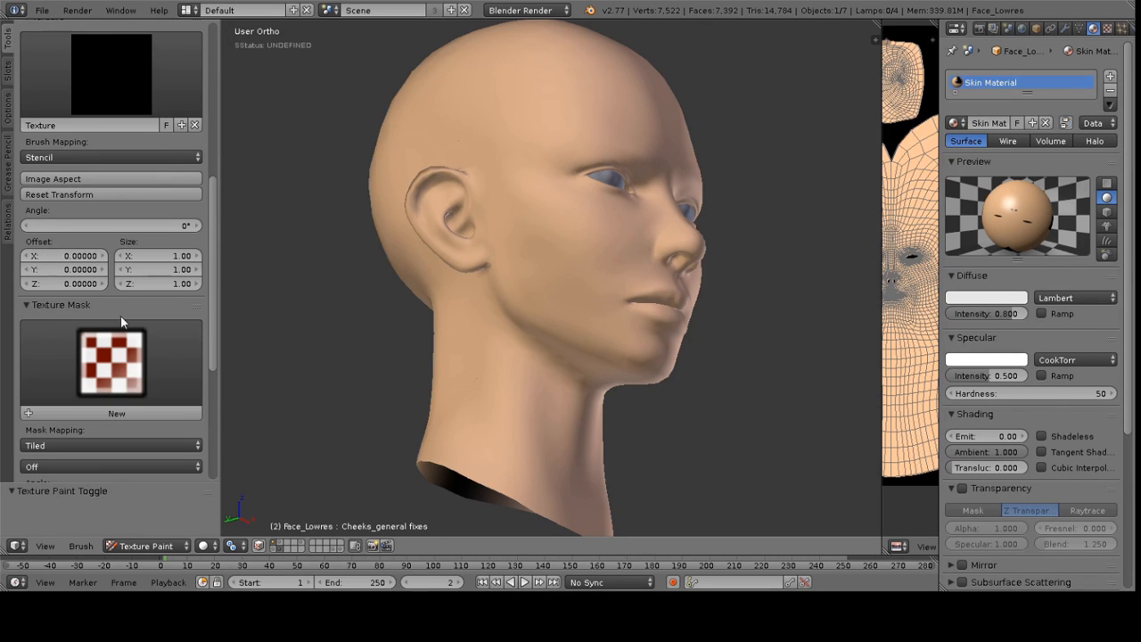
scroll(120, 304, "down", 2)
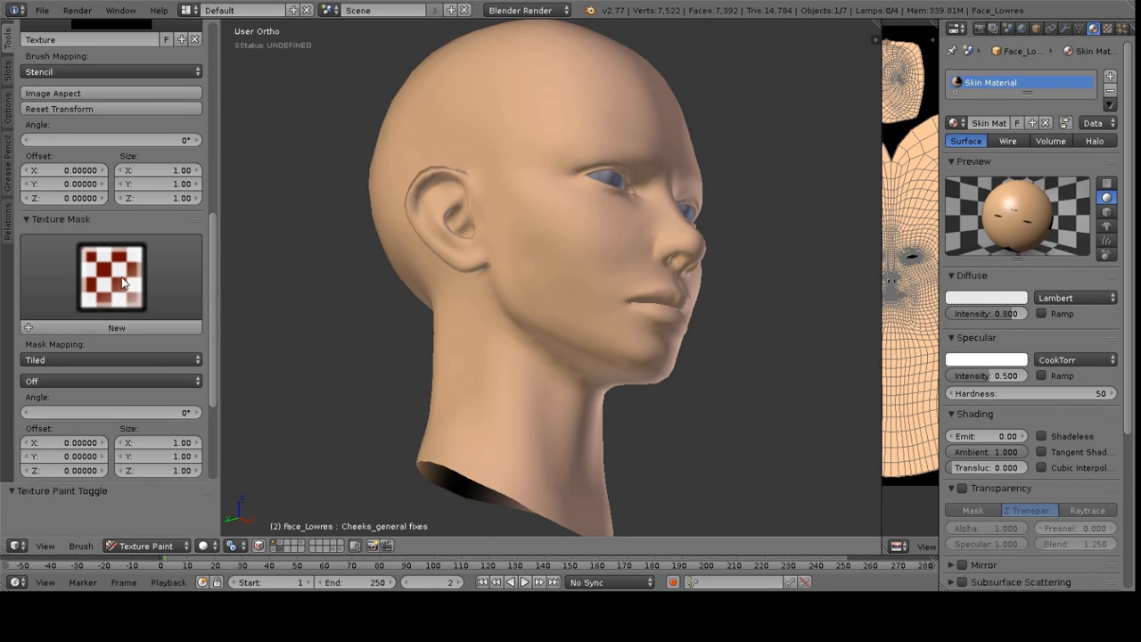
left_click(120, 278)
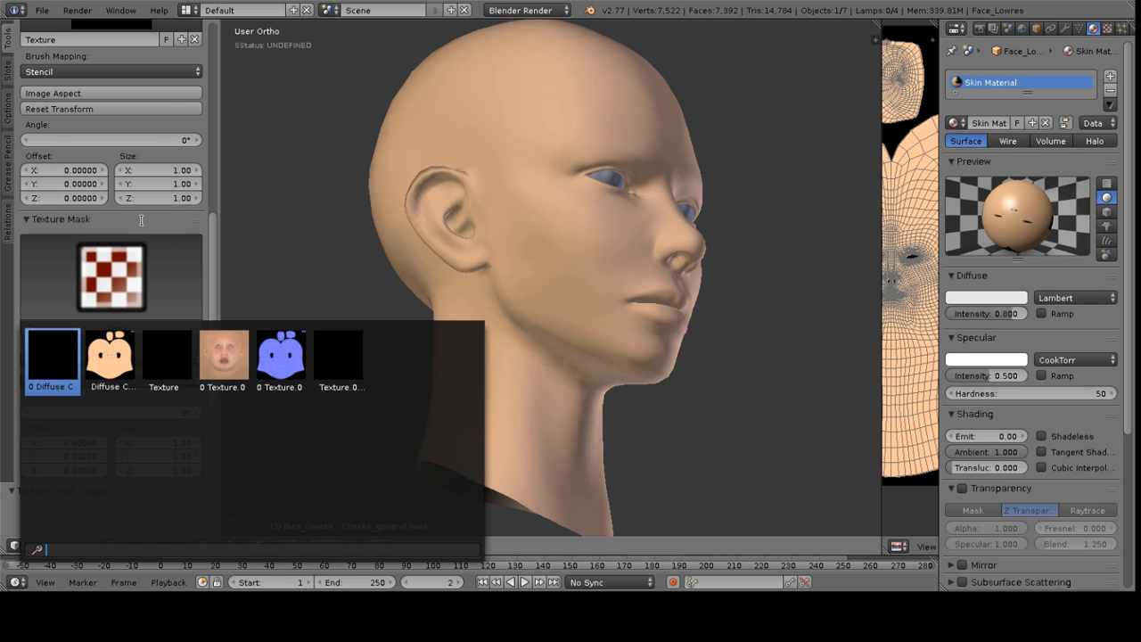
key("Escape")
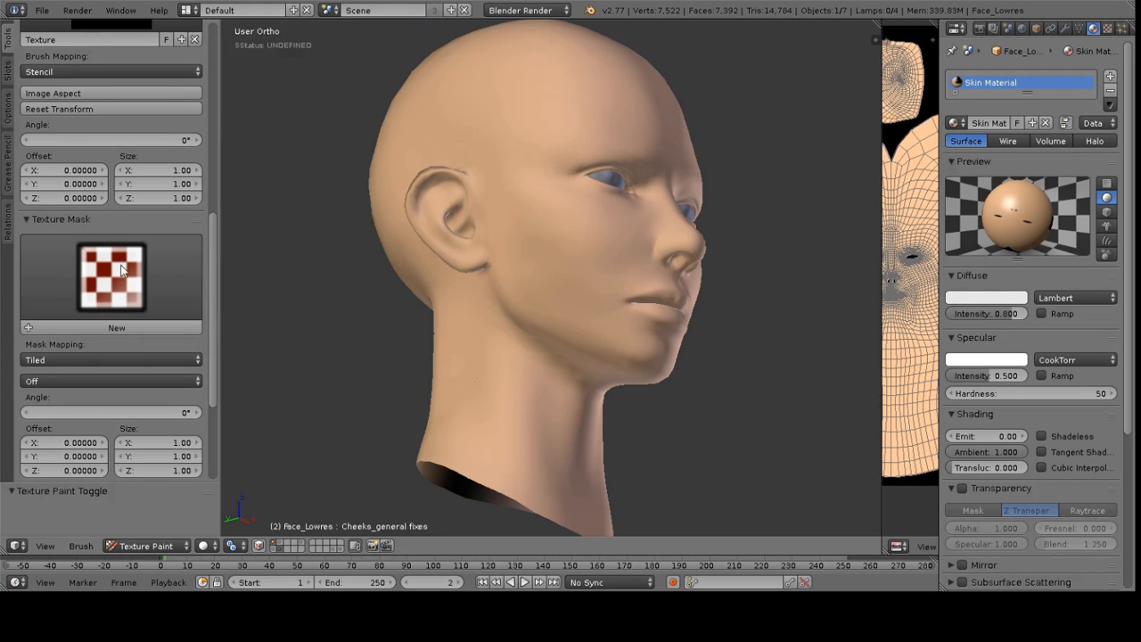
Collapse the Texture Mask panel, open the Curve panel and apply a different brush falloff preset
scroll(109, 325, "down", 2)
scroll(74, 306, "down", 1)
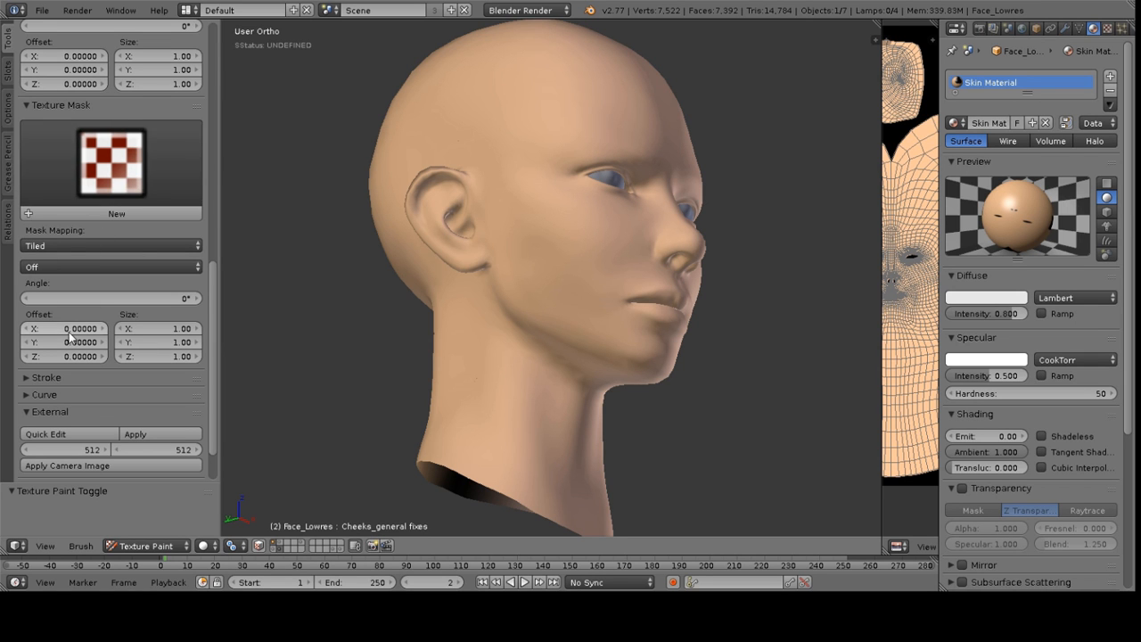
left_click(27, 106)
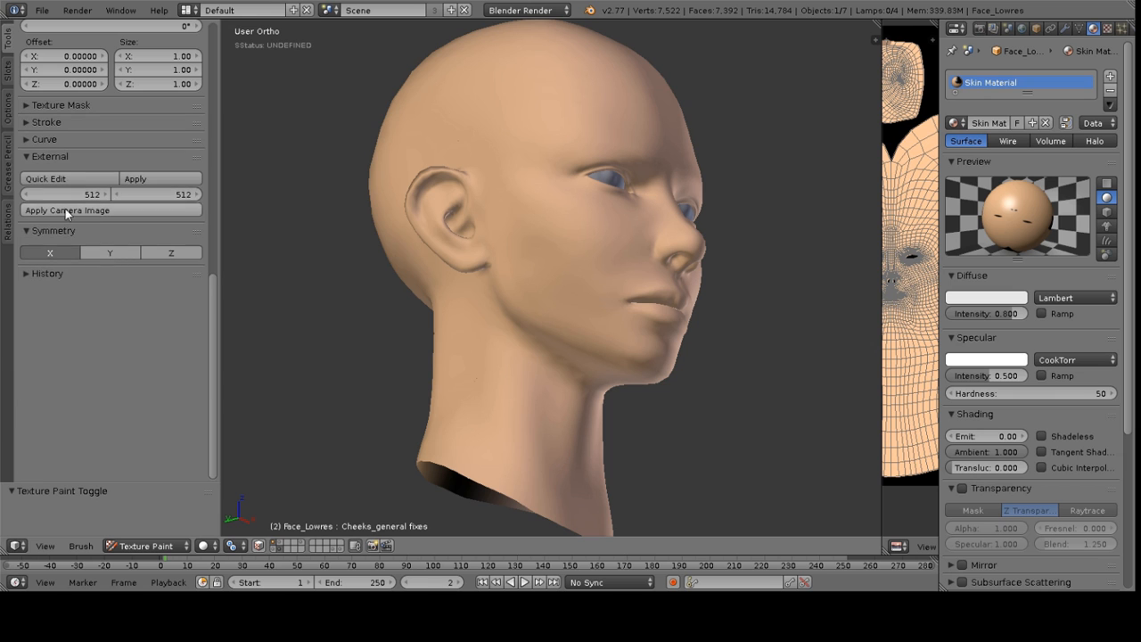
left_click(27, 140)
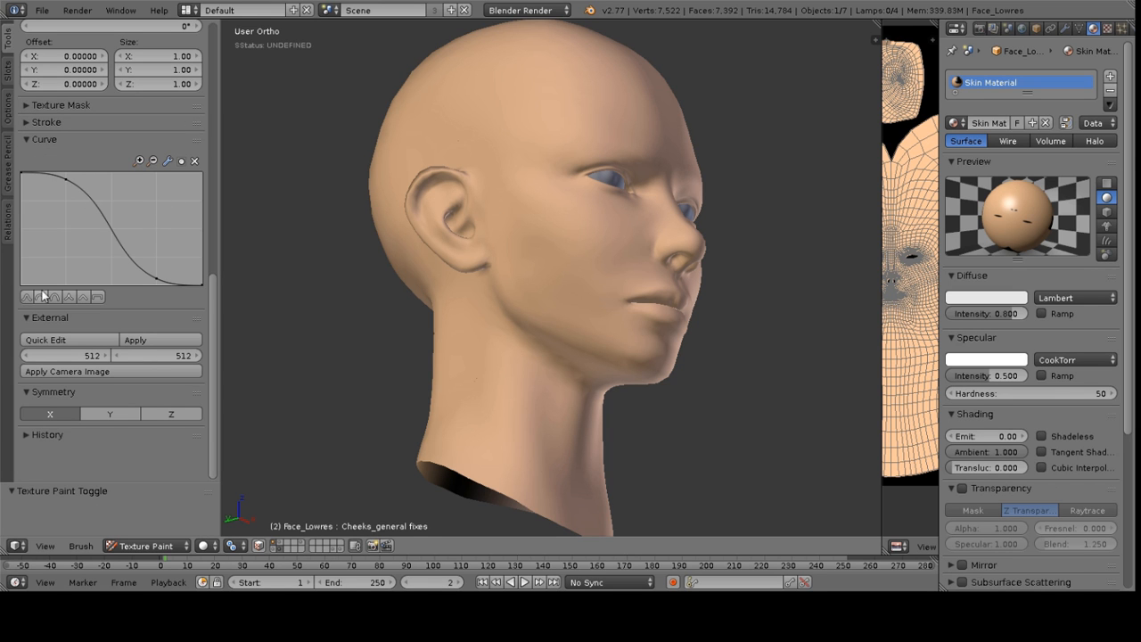
left_click(71, 299)
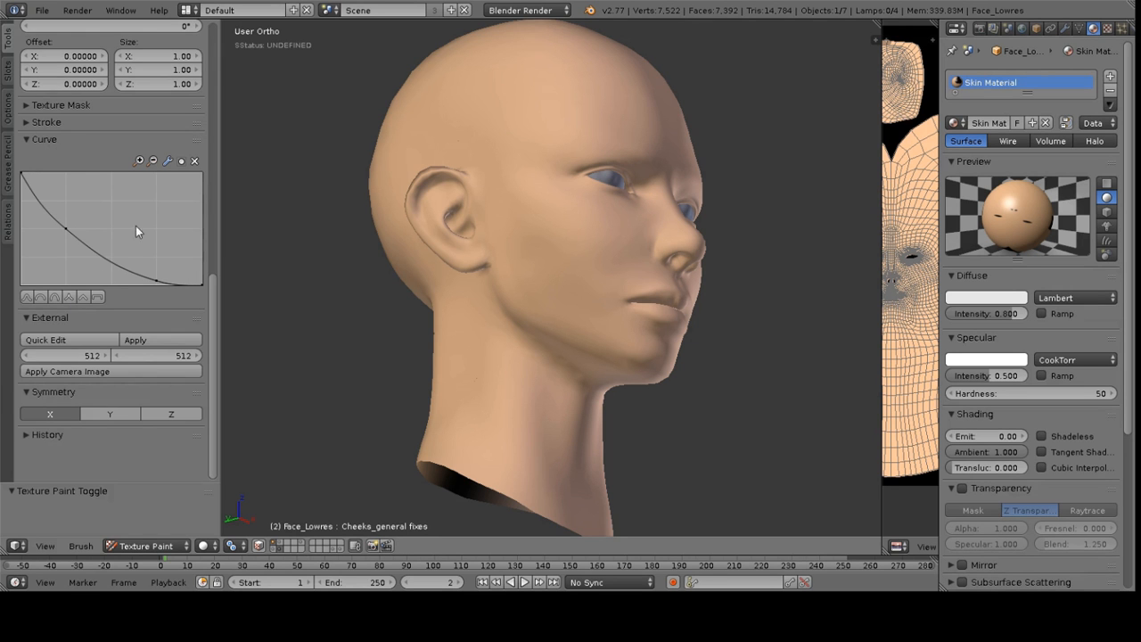
Switch the paint brush from Fill to the TexDraw brush
scroll(130, 214, "up", 15)
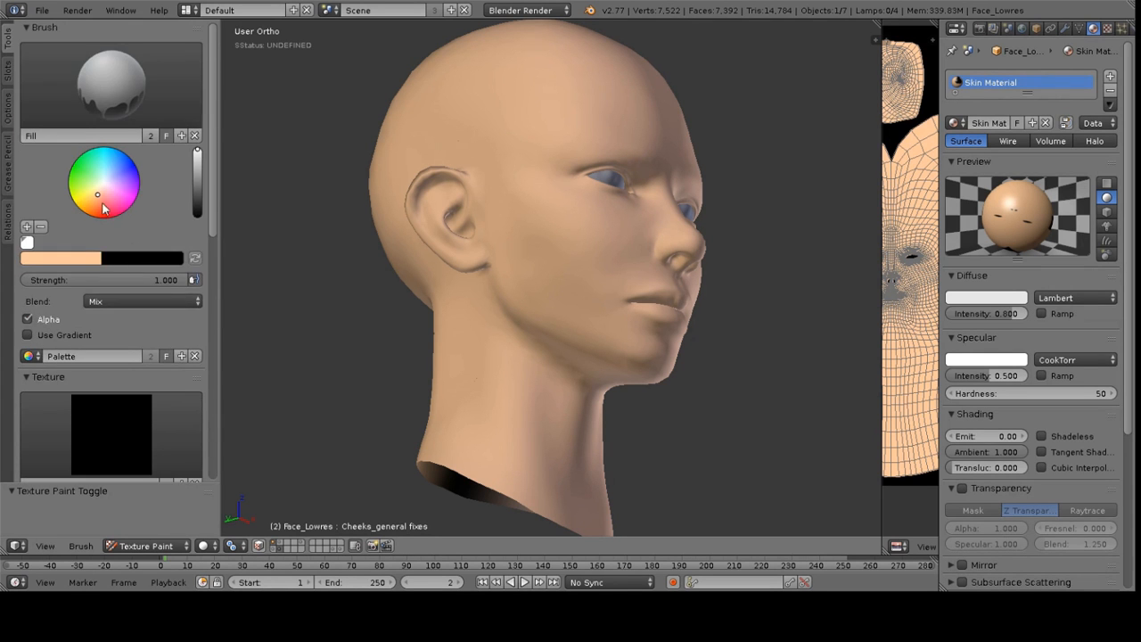
left_click(108, 95)
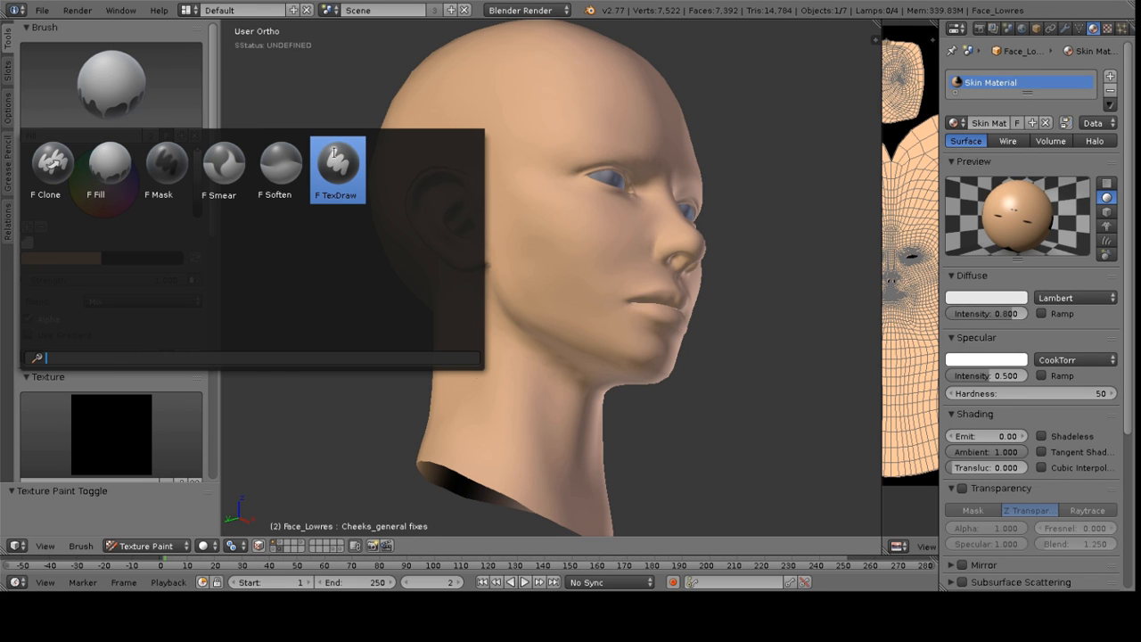
left_click(340, 163)
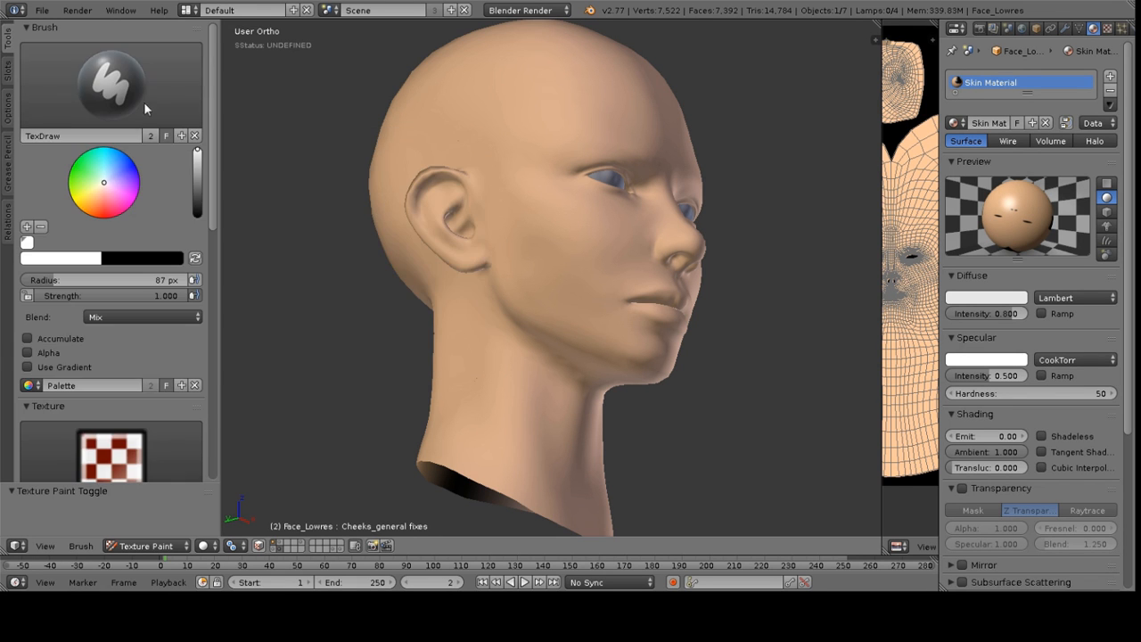
Set the TexDraw brush's radius to 45 px and its paint colour to red
scroll(142, 216, "down", 10)
scroll(66, 348, "down", 5)
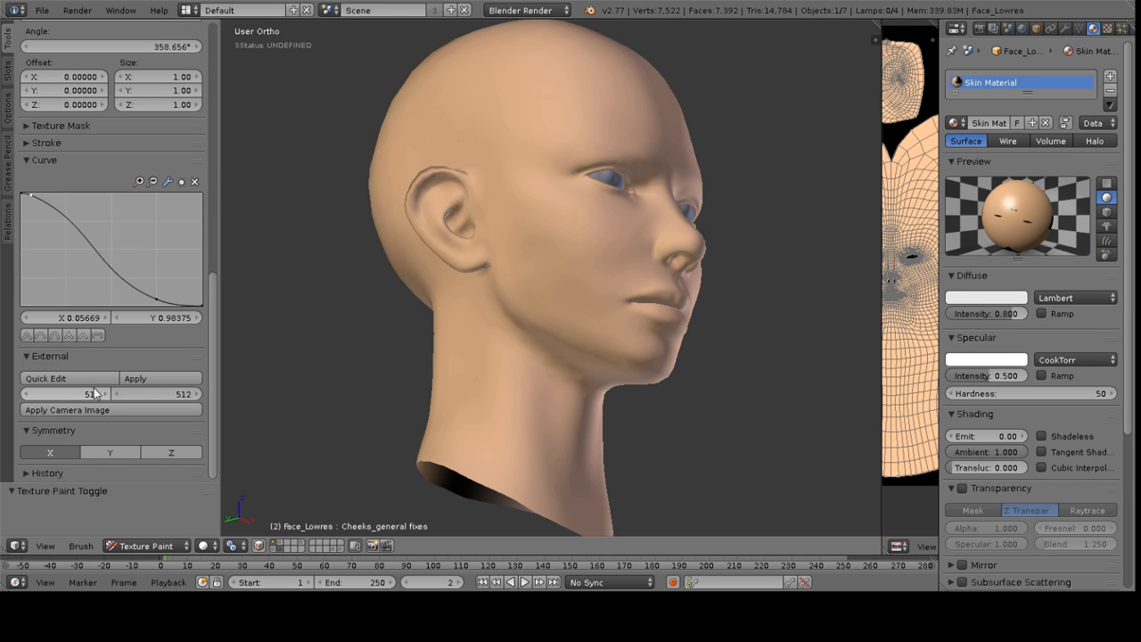
left_click(66, 337)
middle_click_drag(438, 192, 547, 259)
scroll(584, 266, "up", 2)
key("f")
left_click(563, 294)
scroll(567, 294, "up", 2)
scroll(103, 138, "up", 10)
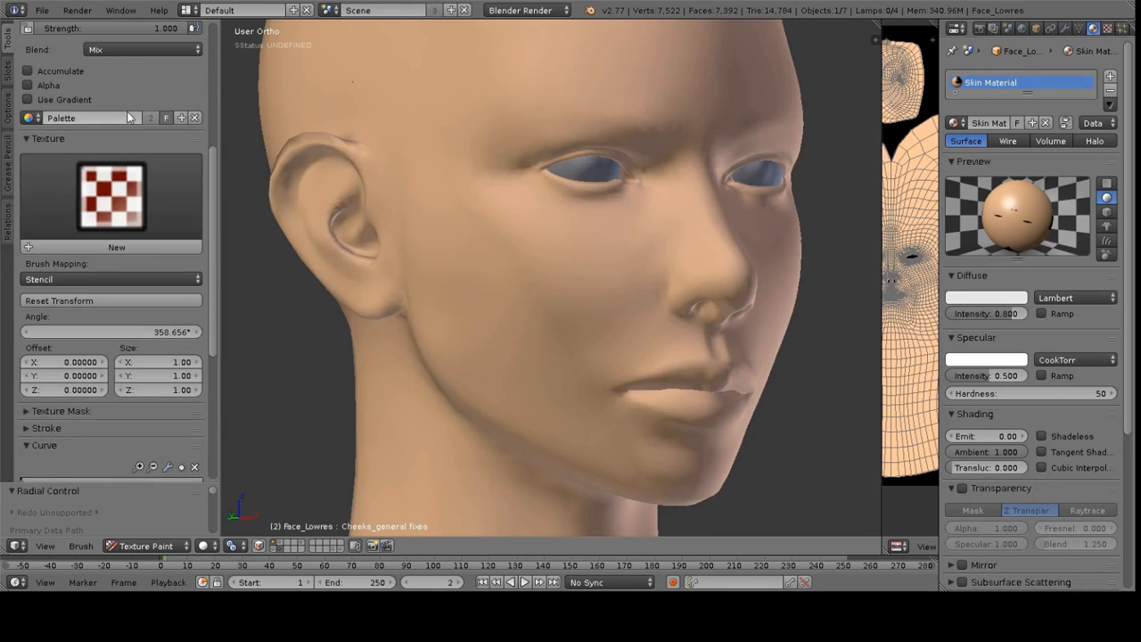
left_click_drag(104, 139, 104, 150)
Paint a few test strokes in red on the cheek
left_click_drag(554, 256, 570, 289)
mouse_move(493, 244)
left_mouse_down()
mouse_move(469, 237)
mouse_move(482, 282)
left_mouse_up()
mouse_move(445, 249)
left_mouse_down()
mouse_move(432, 248)
mouse_move(448, 253)
left_mouse_up()
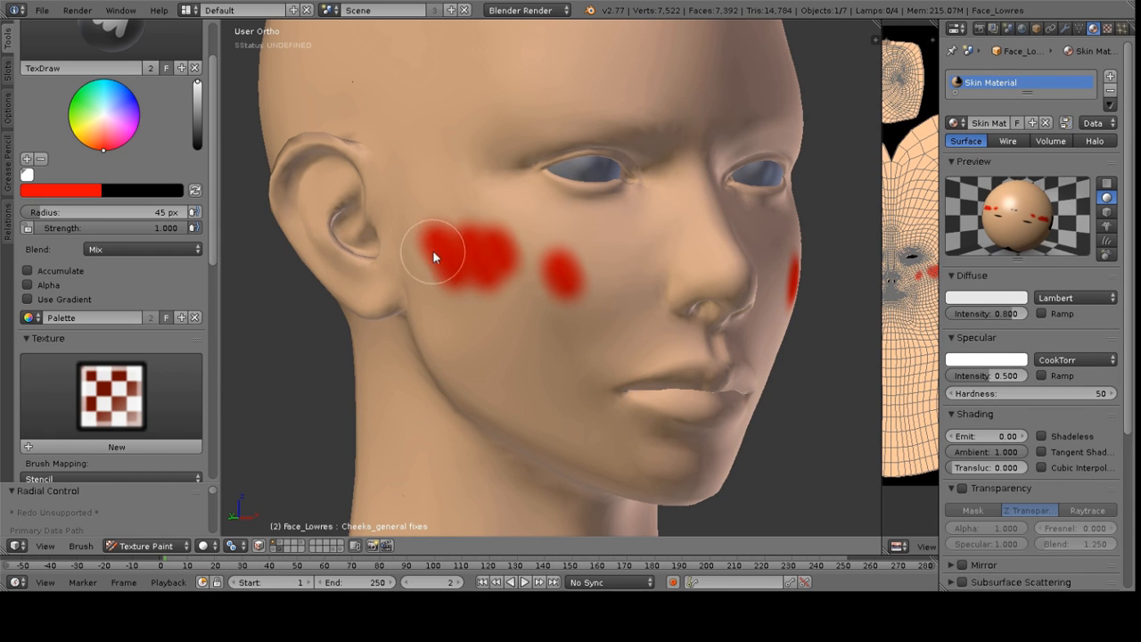
Switch to the constant falloff preset and paint a test stroke beside the nose
scroll(107, 205, "down", 8)
scroll(98, 267, "down", 5)
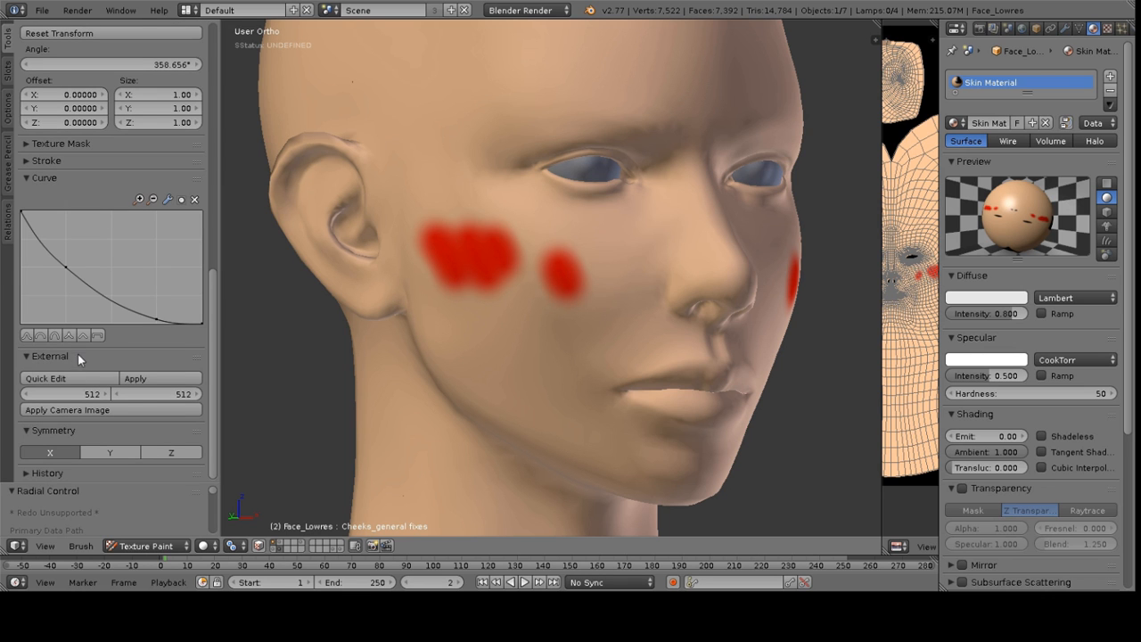
left_click(97, 337)
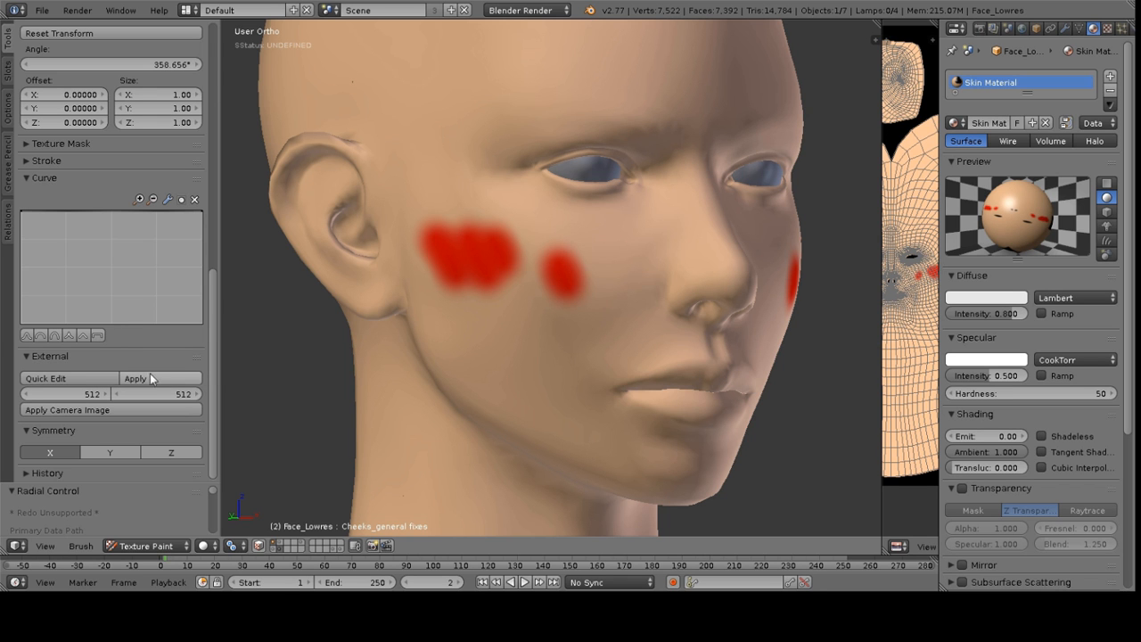
left_click_drag(628, 257, 620, 319)
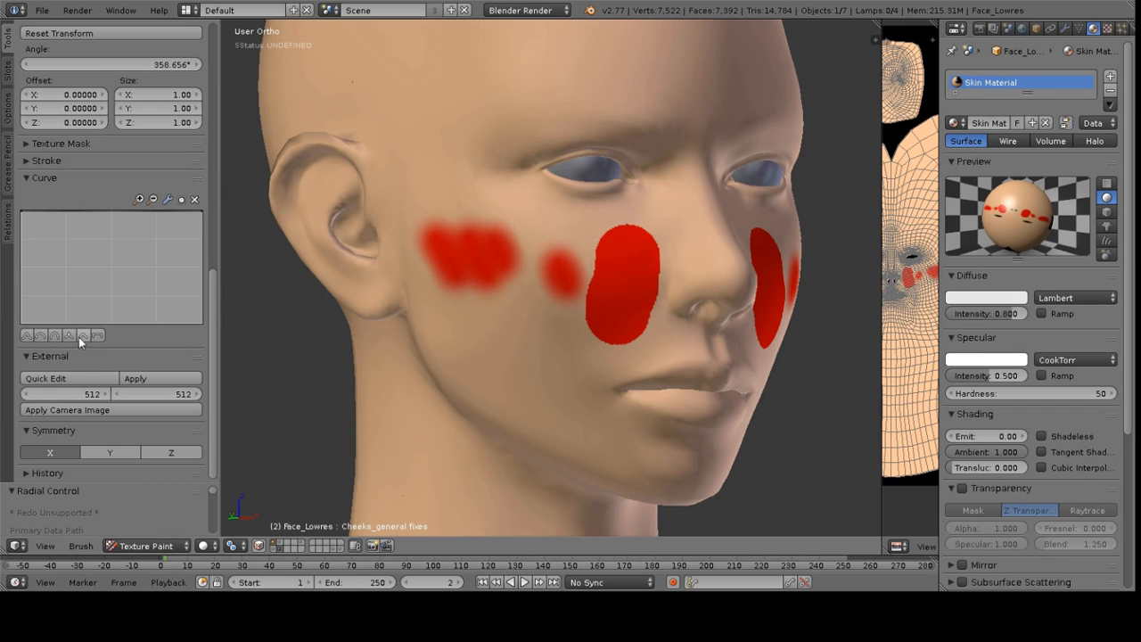
Choose a softer falloff preset and paint a test stroke on the forehead
left_click(47, 335)
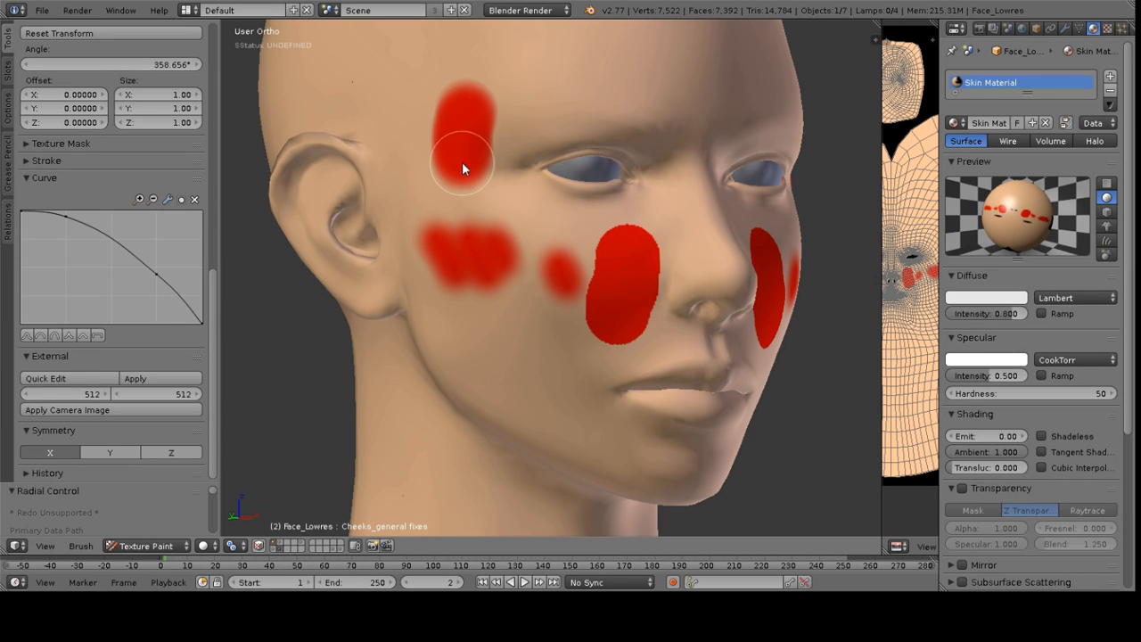
left_click(44, 332)
left_click_drag(569, 69, 587, 88)
Undo all the red test strokes painted on the face
key("ctrl+z")
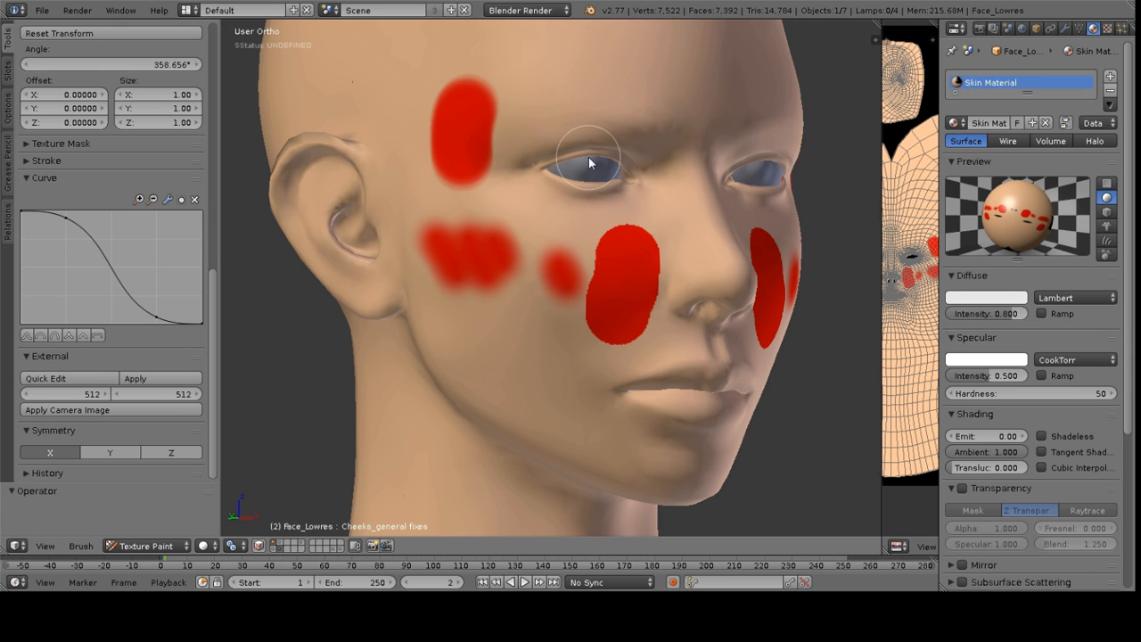
key("ctrl+z")
key("ctrl+z")
key("ctrl+z")
key("ctrl+z")
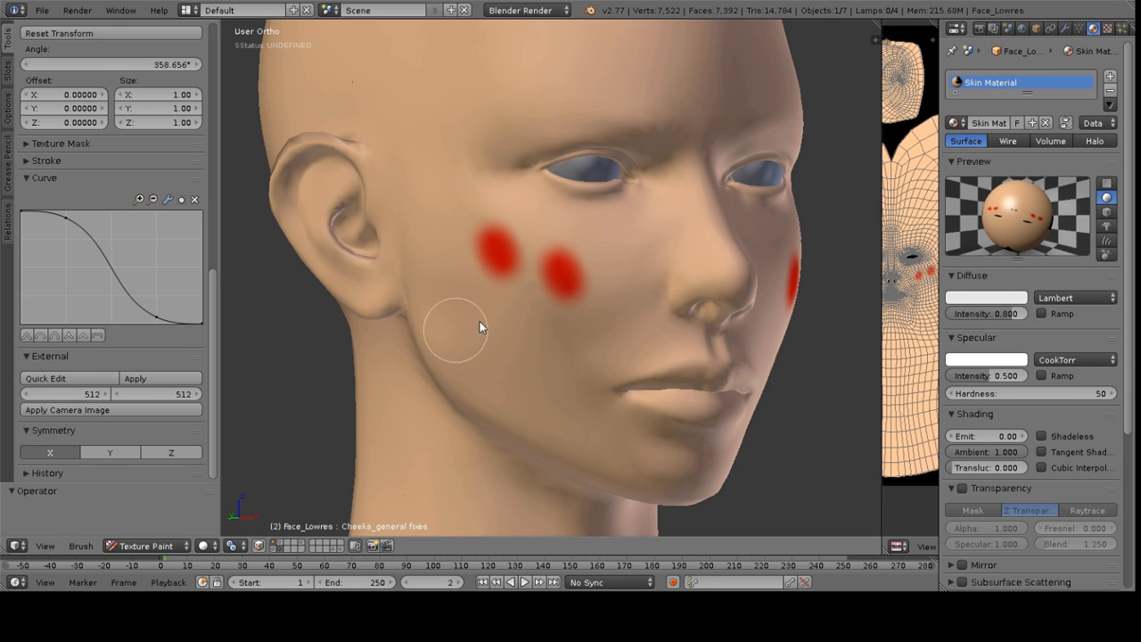
key("ctrl+z")
key("ctrl+z")
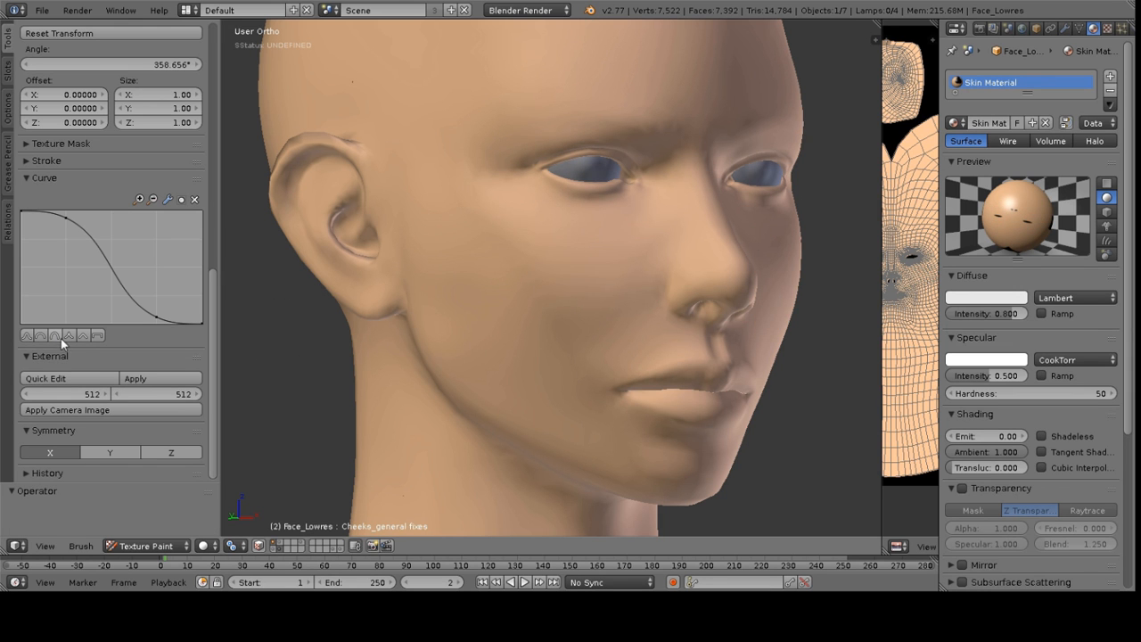
Apply the sharp falloff curve preset to the TexDraw brush
left_click(68, 336)
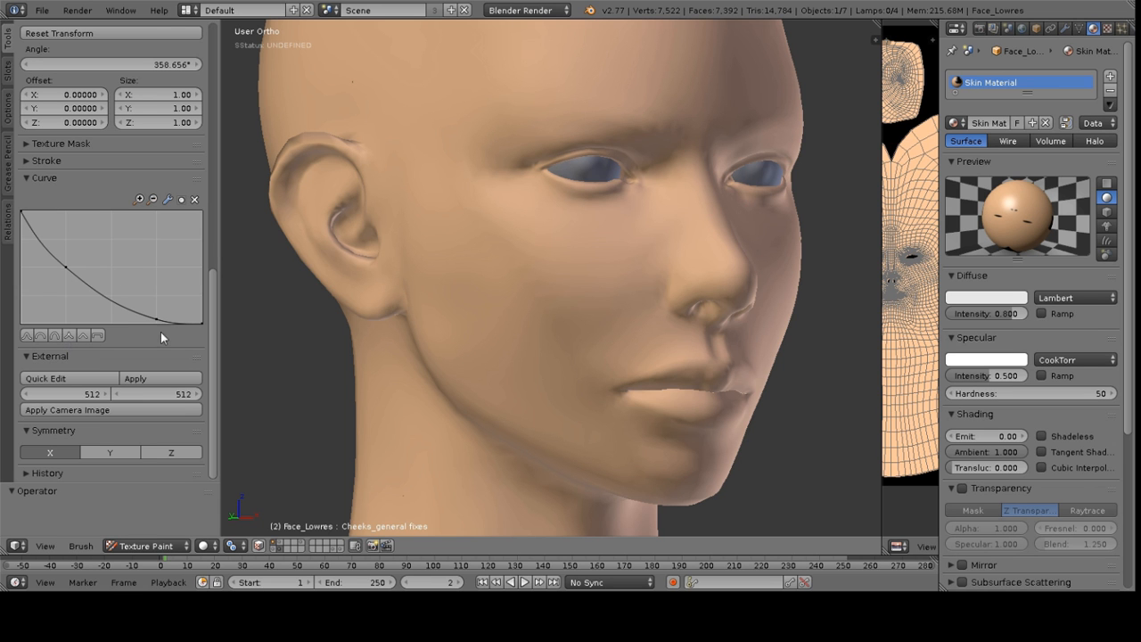
scroll(594, 224, "down", 4)
scroll(159, 234, "up", 8)
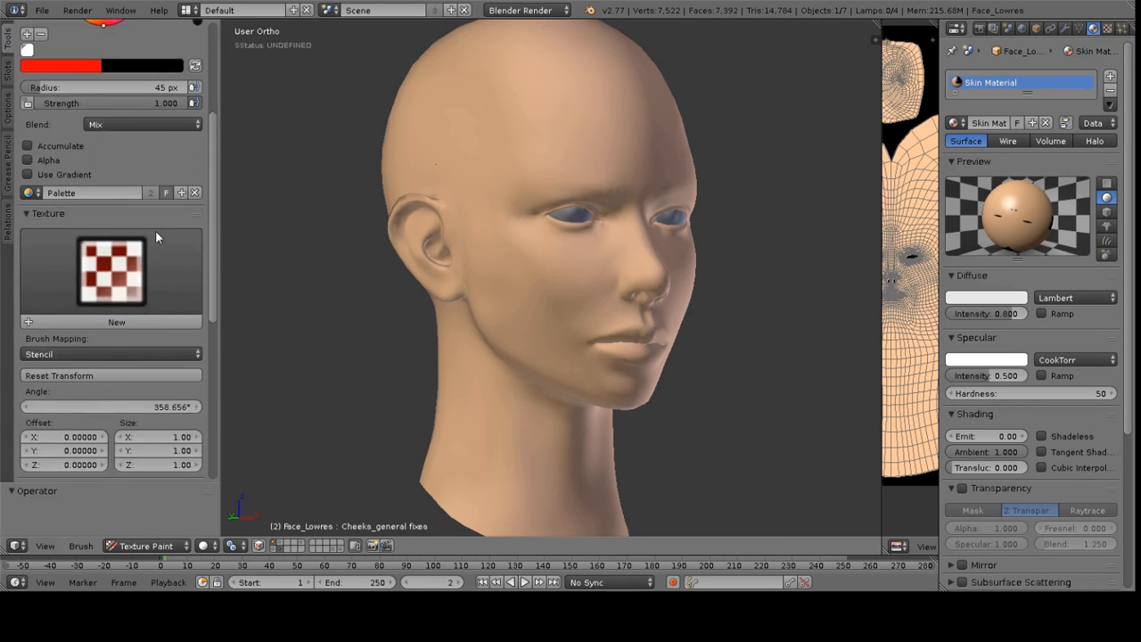
scroll(155, 231, "up", 6)
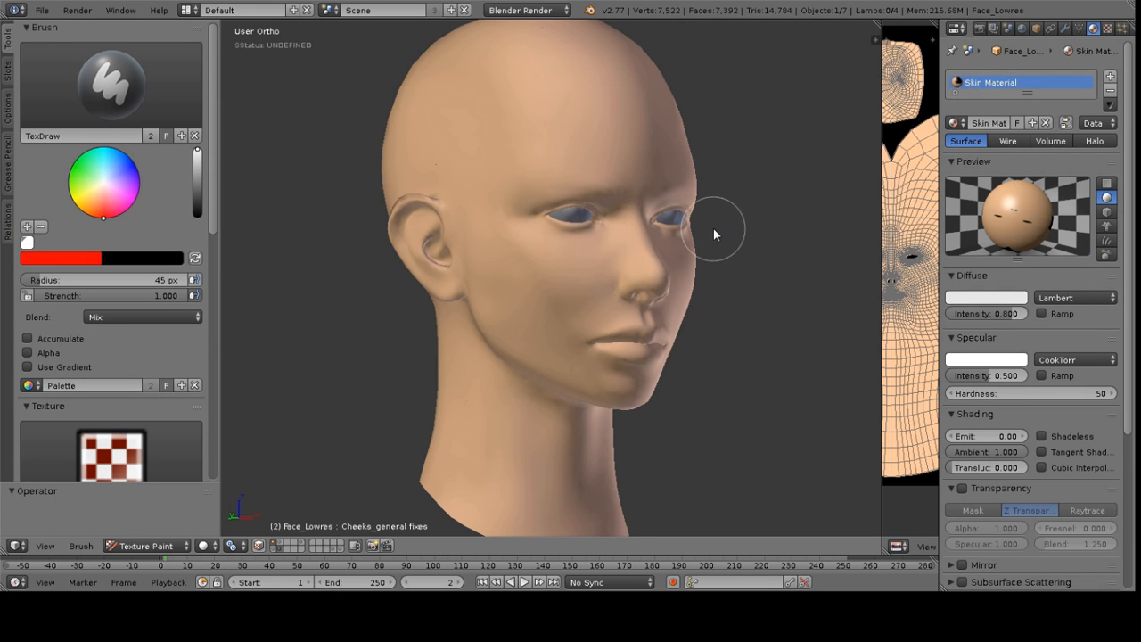
Paint a test stroke on the face in front view and undo it
key("KP_1")
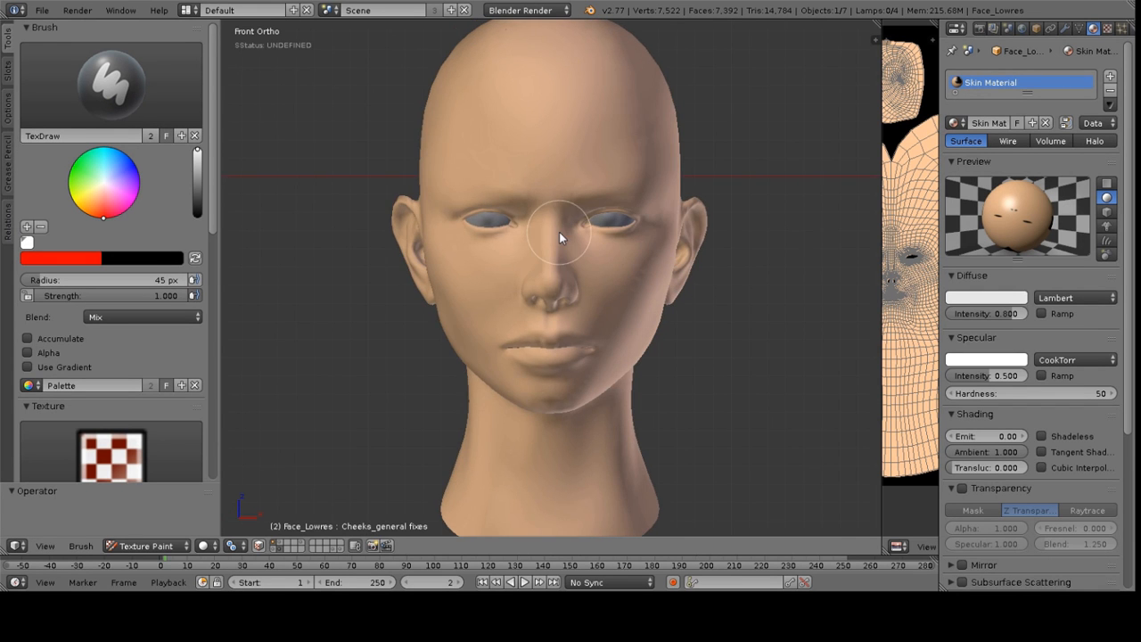
scroll(575, 230, "up", 3)
scroll(89, 285, "down", 6)
scroll(89, 286, "down", 5)
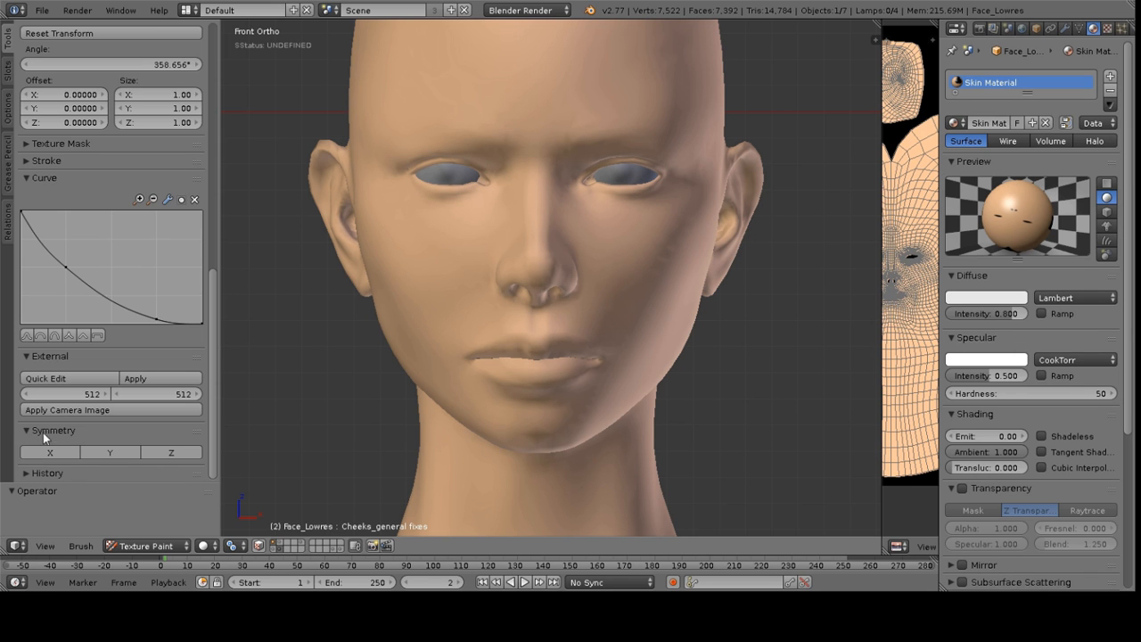
mouse_move(450, 250)
left_mouse_down()
mouse_move(415, 288)
mouse_move(470, 268)
left_mouse_up()
key("ctrl+z")
Add a new brush texture and rename it Skin Stencil
scroll(99, 182, "up", 12)
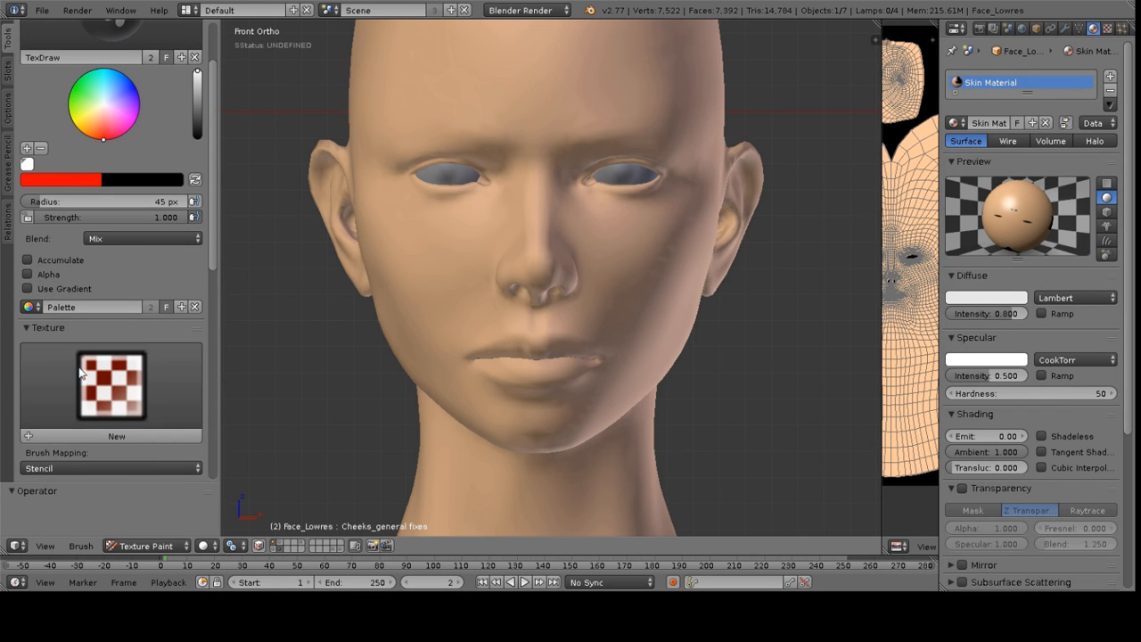
scroll(132, 376, "down", 2)
scroll(128, 295, "up", 2)
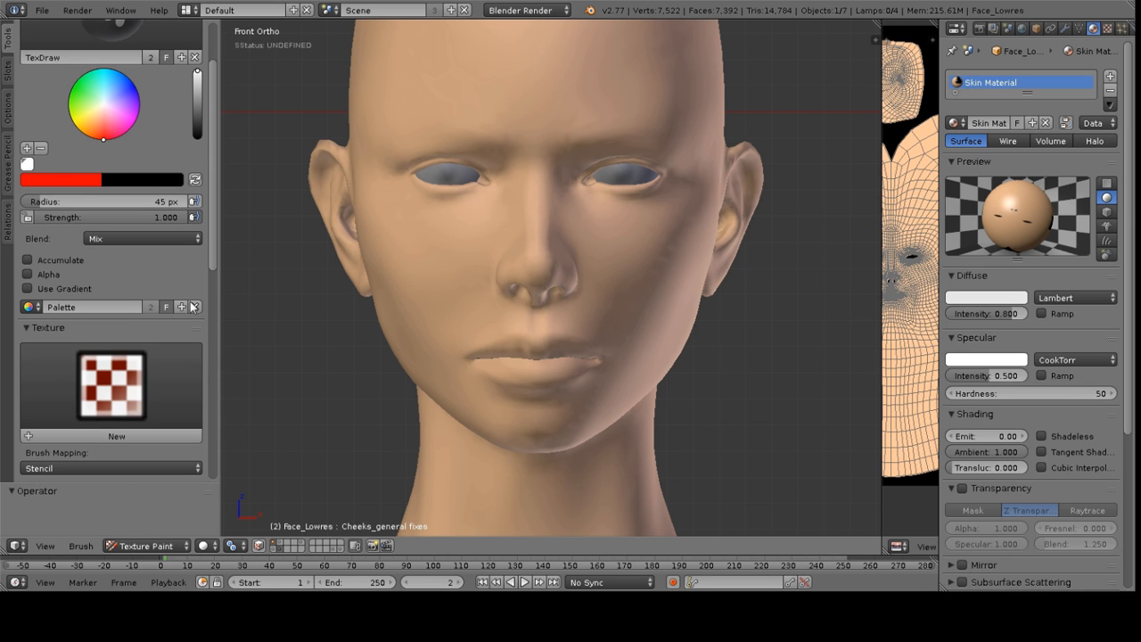
left_click(111, 437)
scroll(85, 370, "down", 2)
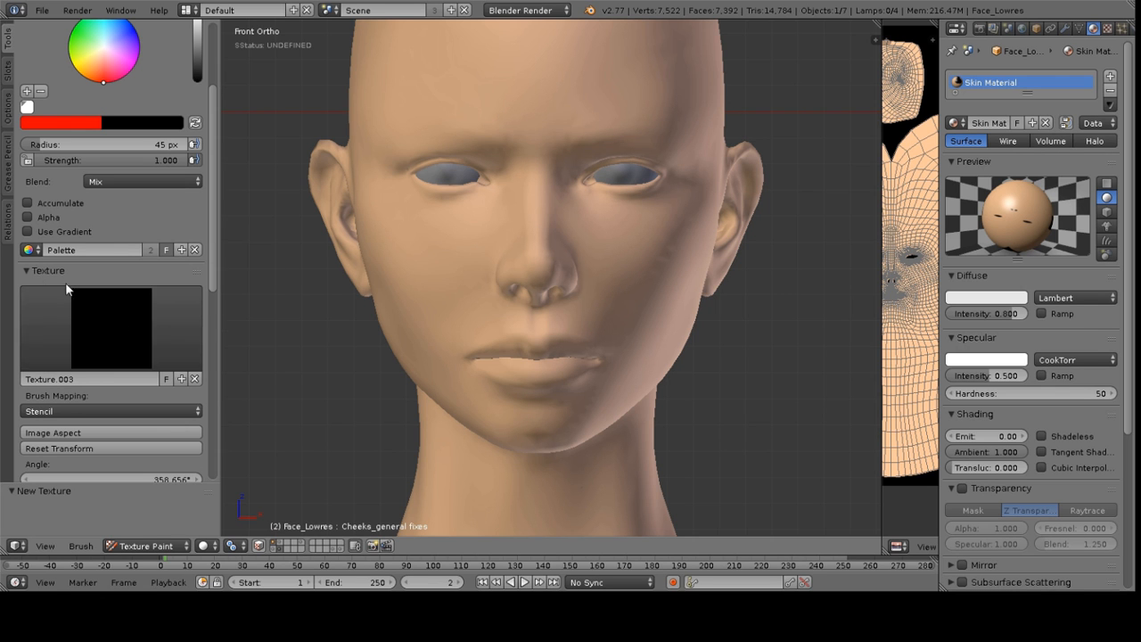
left_click(75, 381)
type("Skin Stencil")
key("Return")
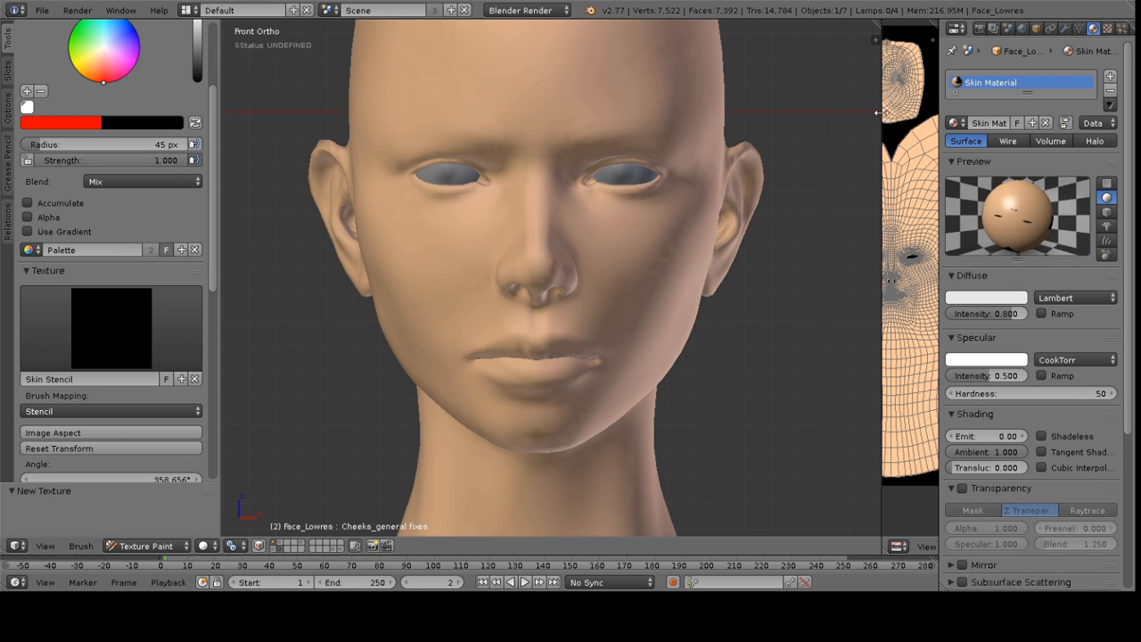
Widen the properties editor and display the brush's Skin Stencil texture in the texture properties
left_click_drag(885, 115, 802, 116)
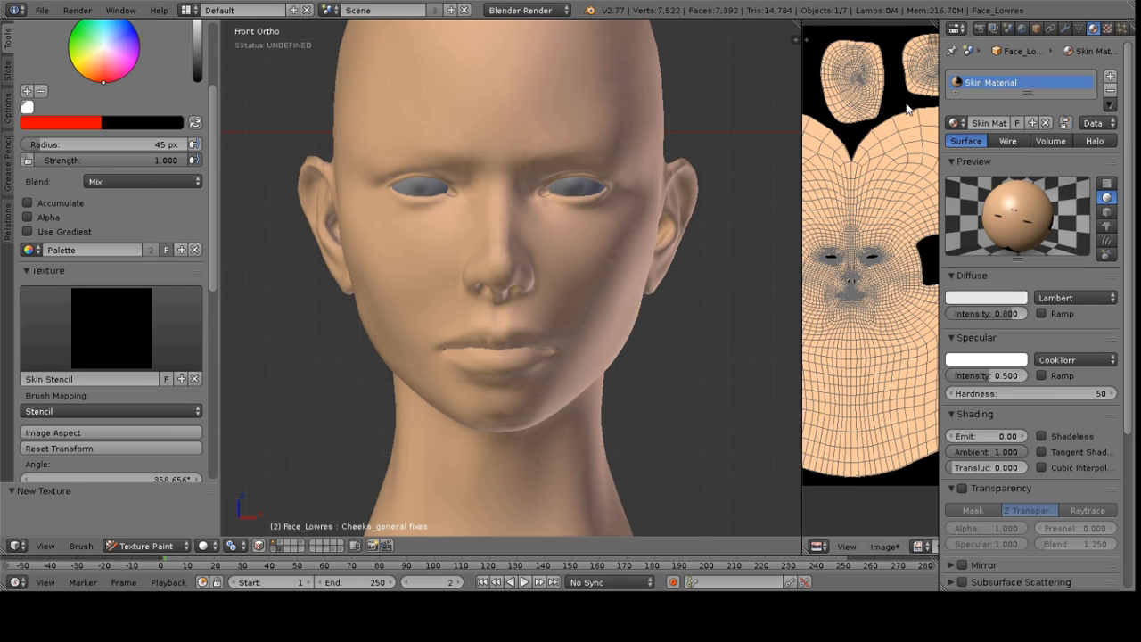
left_click_drag(941, 103, 857, 101)
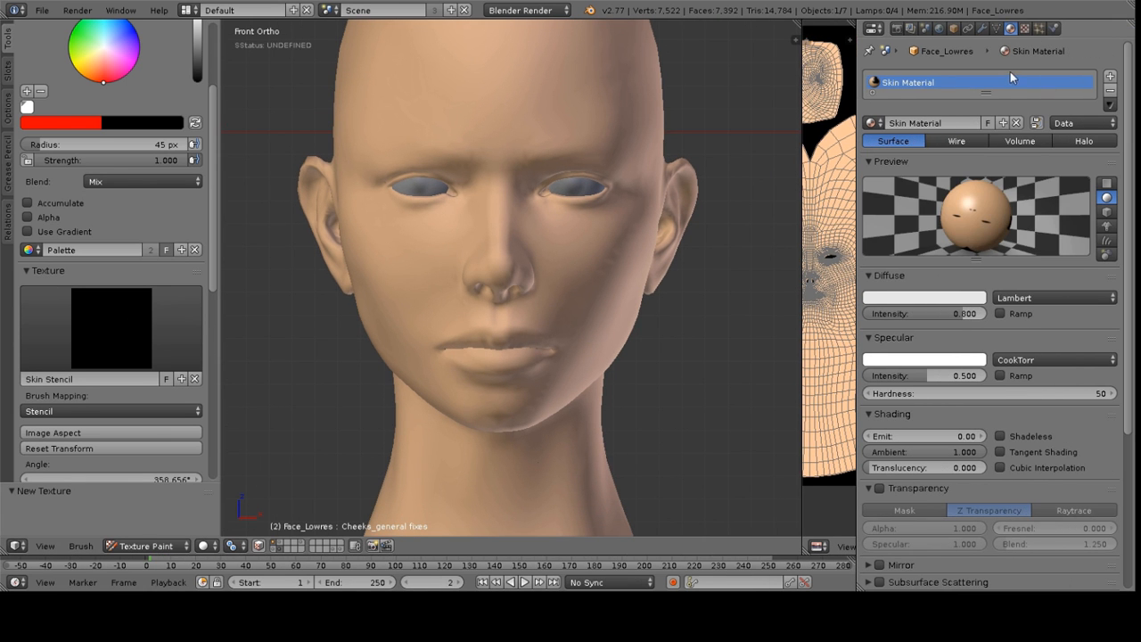
left_click(1025, 29)
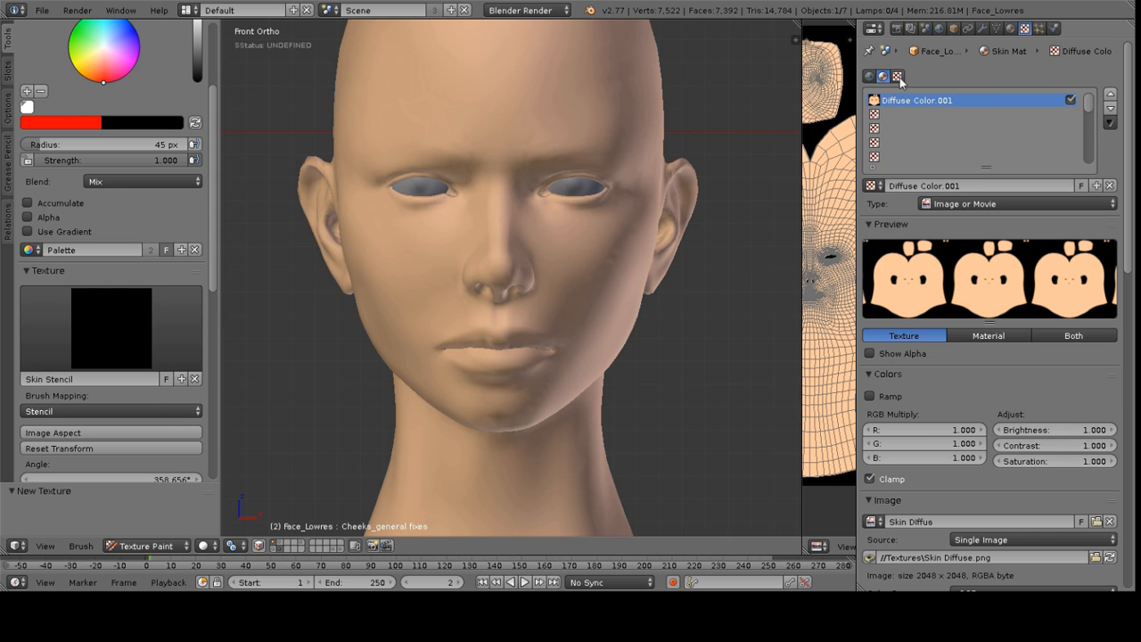
left_click(898, 77)
left_click(906, 95)
left_click(906, 95)
left_click(900, 96)
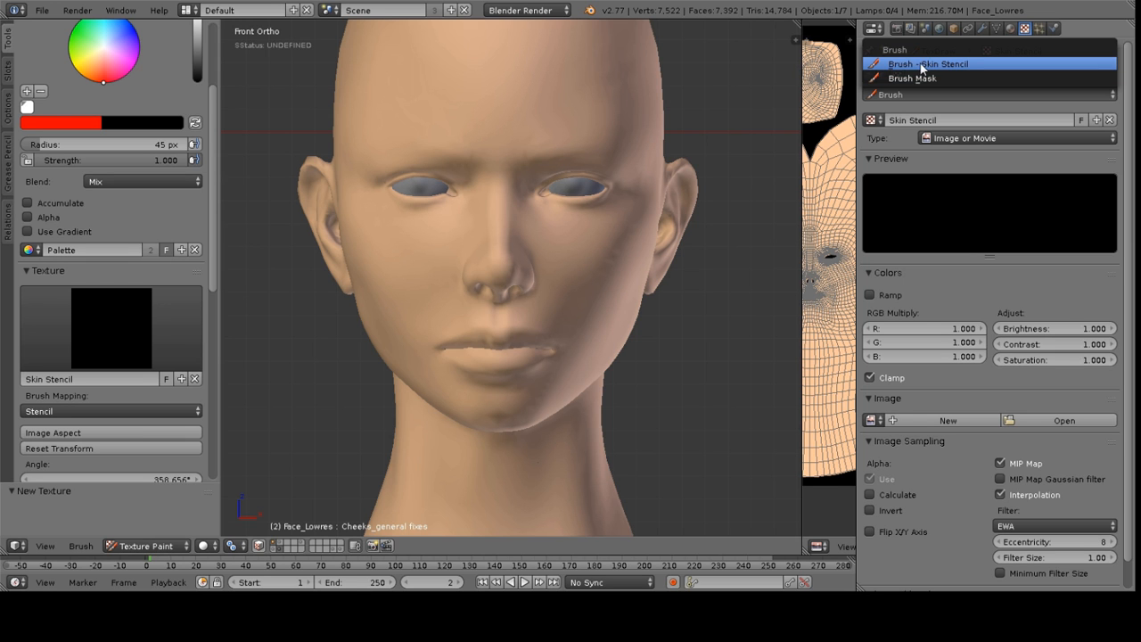
left_click(936, 63)
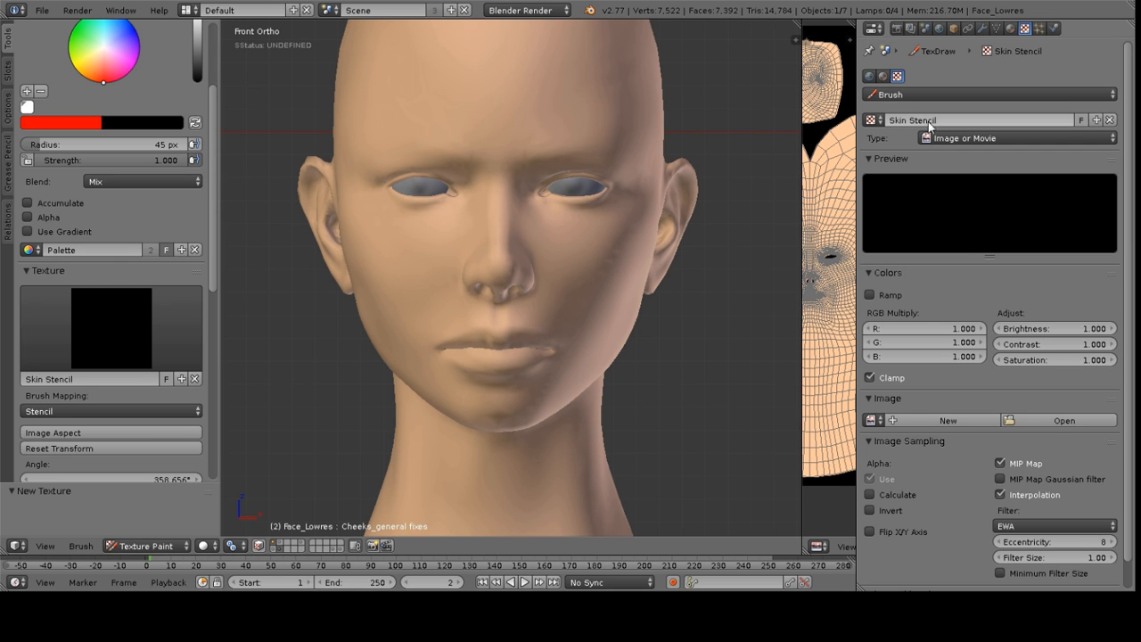
Open an image for the stencil texture, selecting 00_diffuse_unlit_unpainted_8Bit.png from Assets/Skin textures in thumbnail view
left_click(1061, 420)
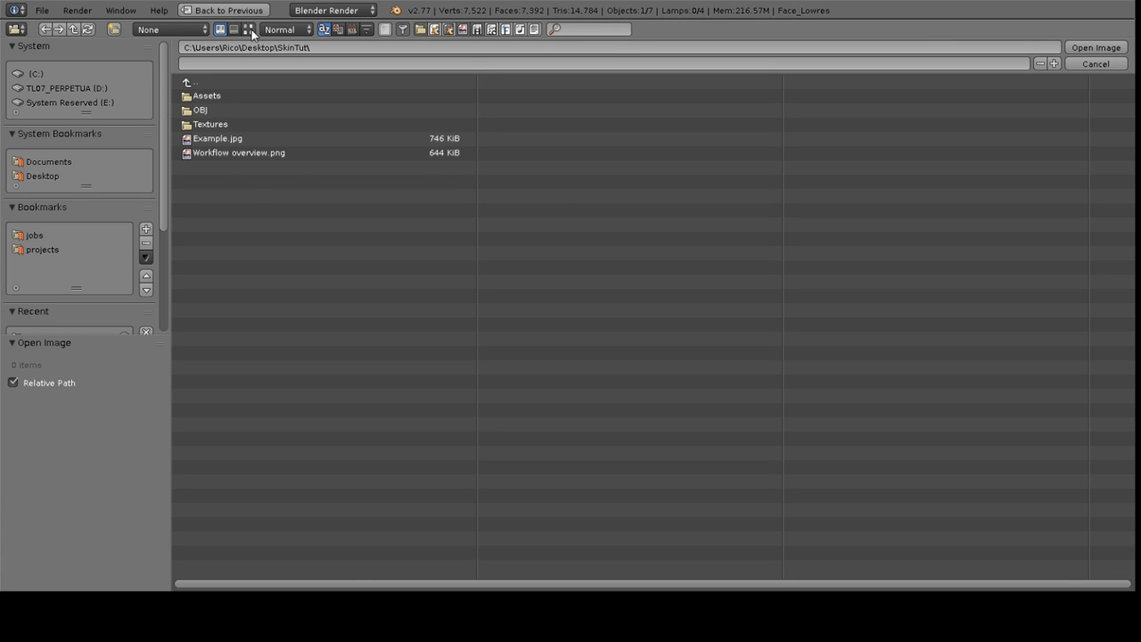
left_click(218, 124)
left_click(195, 80)
left_click(214, 96)
left_click(234, 110)
left_click(248, 29)
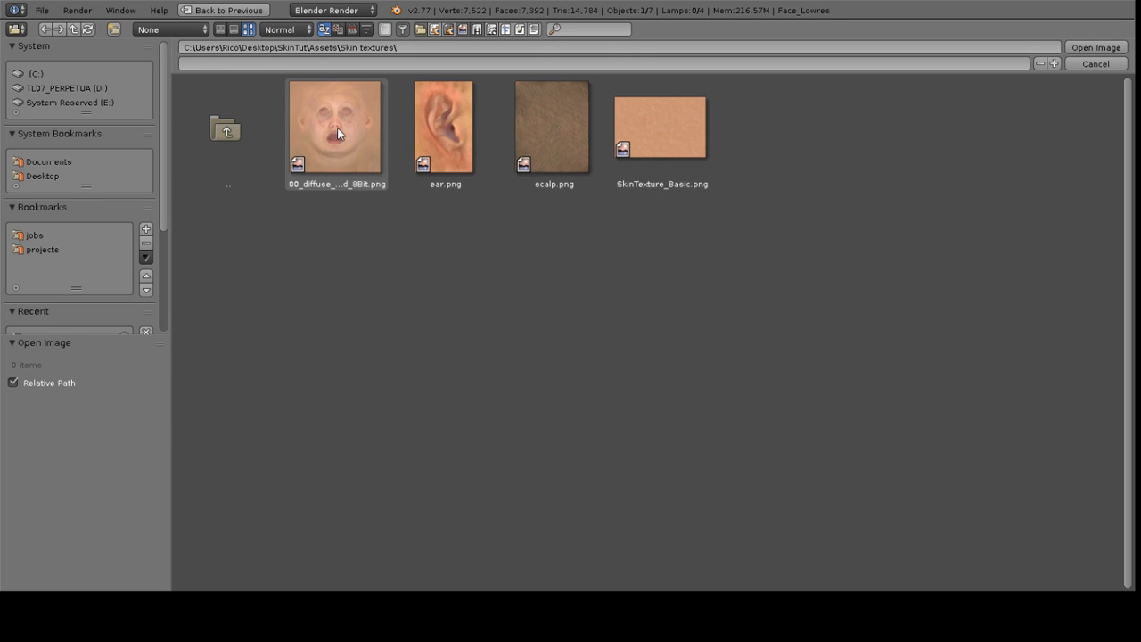
left_click(316, 142)
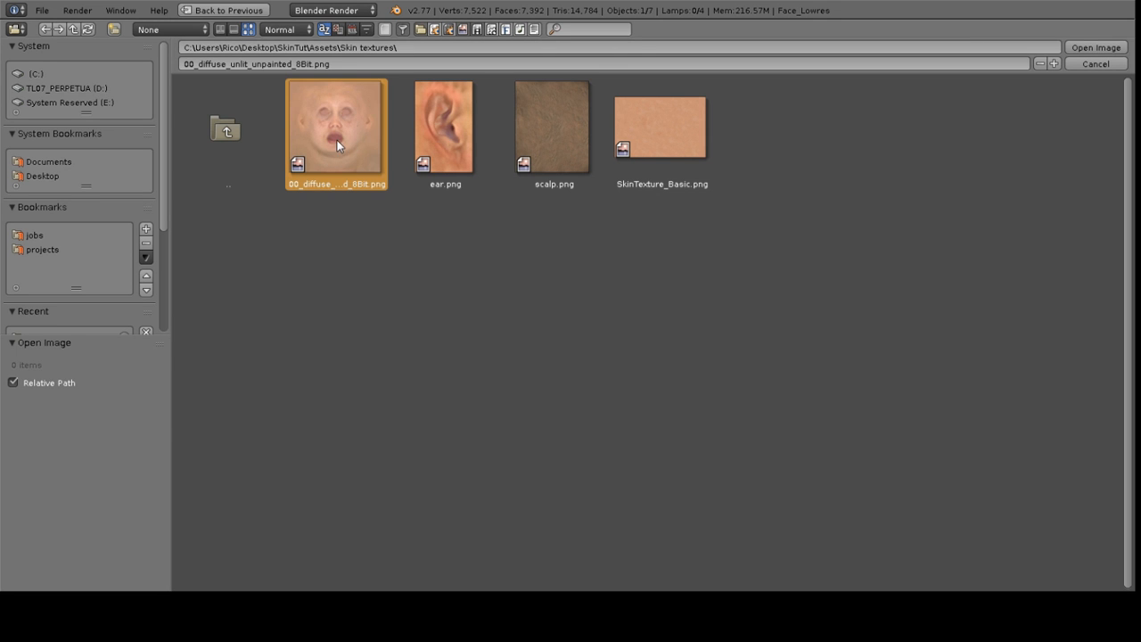
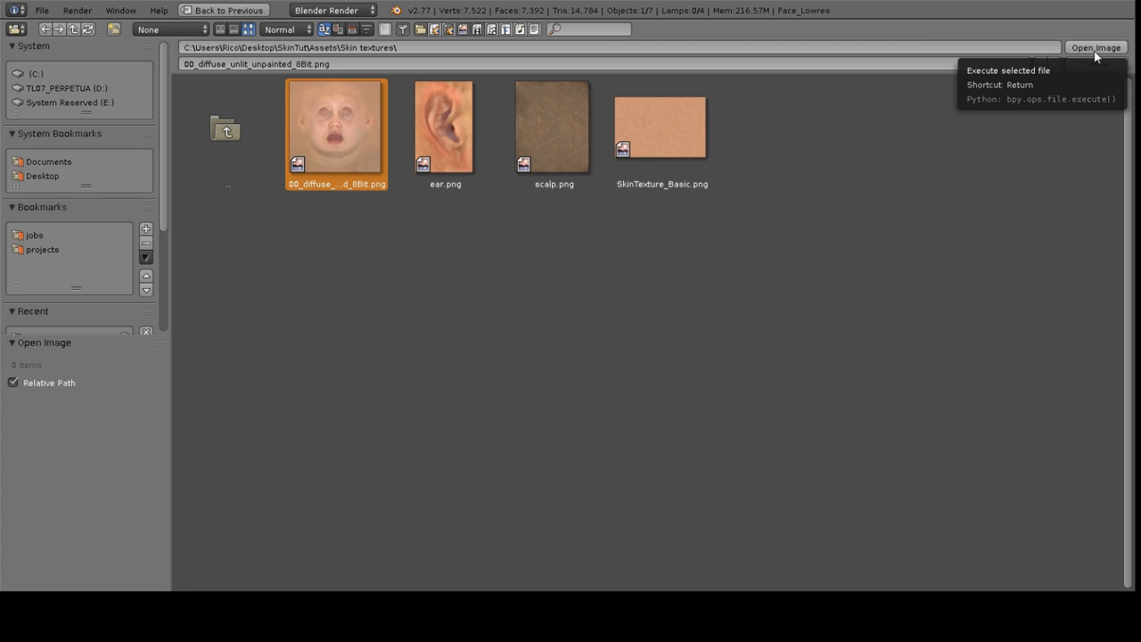
Load 00_diffuse_unlit_unpainted_8Bit.png as the stencil texture image and set the brush mapping to Stencil
left_click(460, 132)
left_click(664, 152)
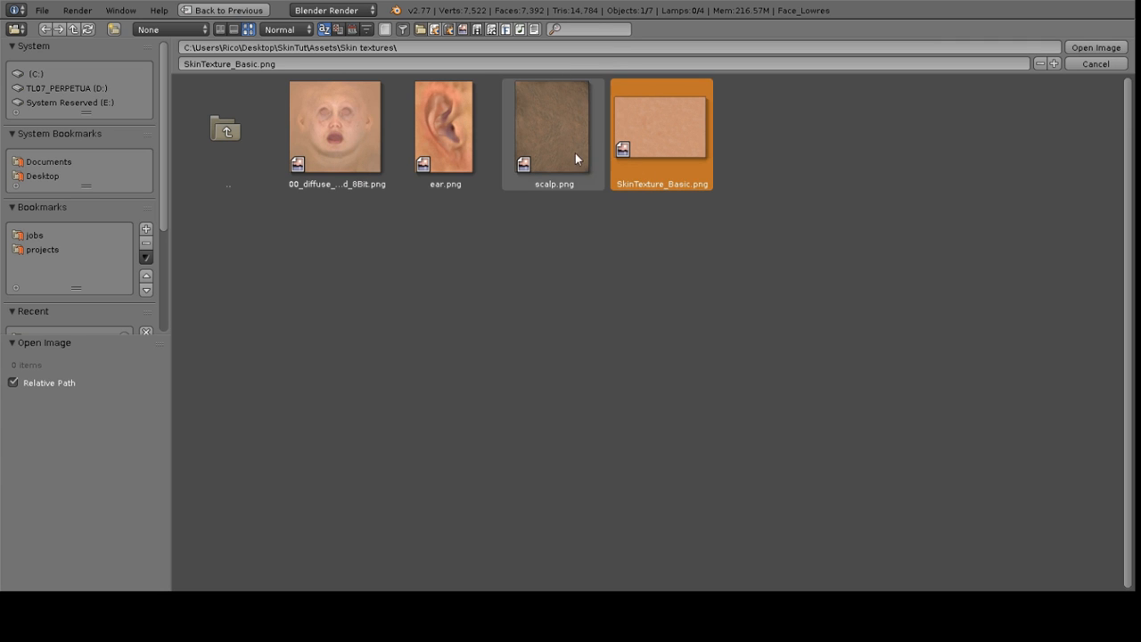
left_click(338, 134)
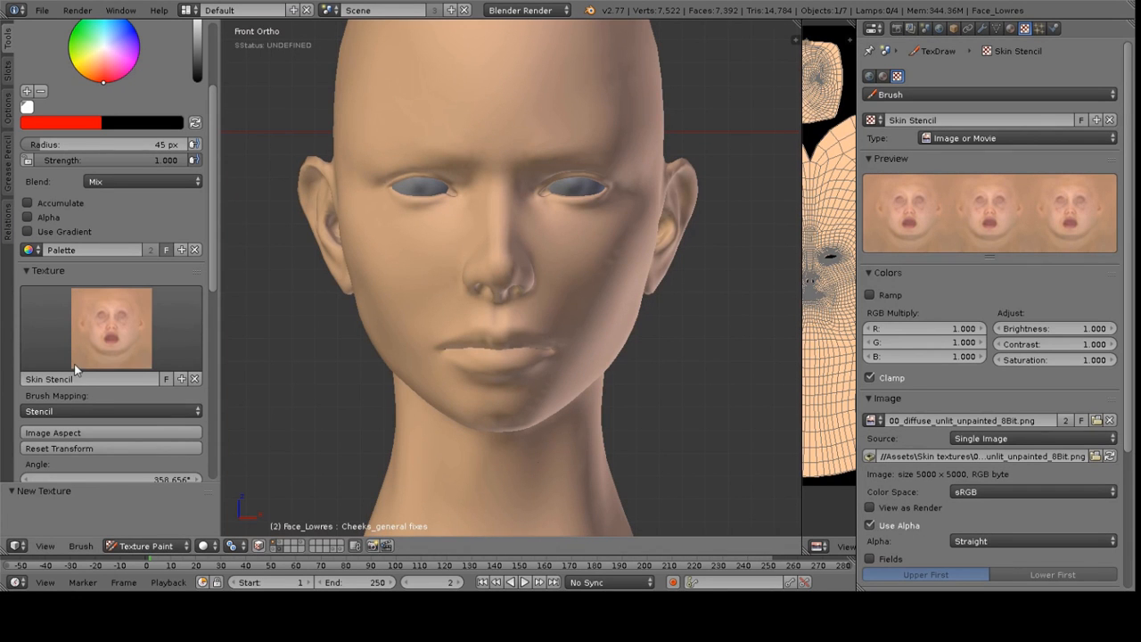
left_click(66, 412)
left_click(37, 411)
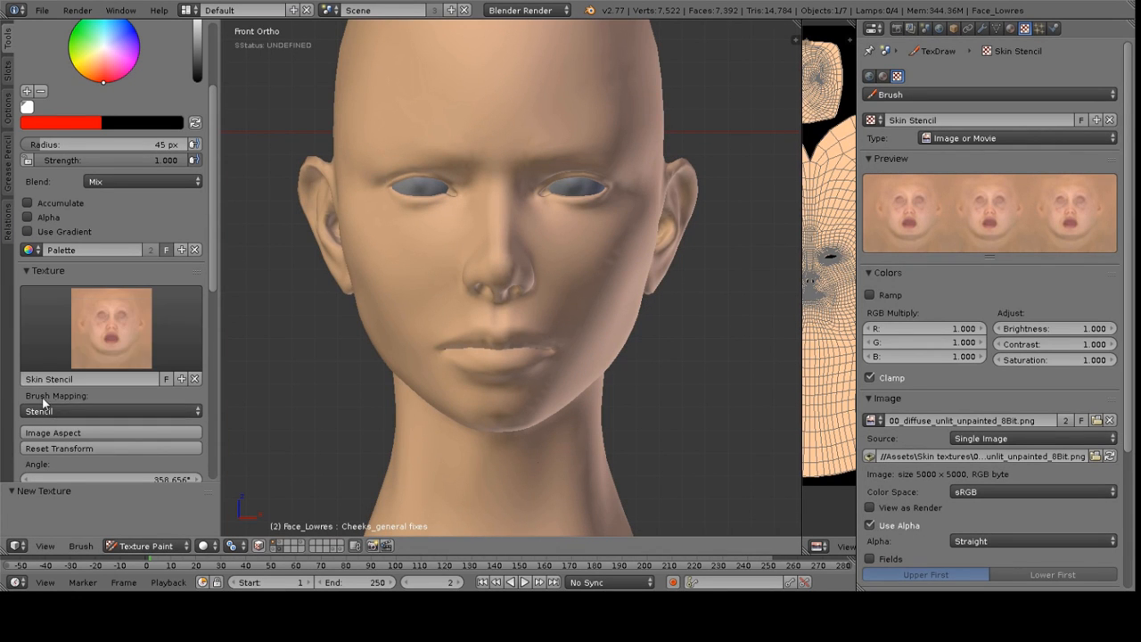
left_click(36, 411)
left_click(59, 332)
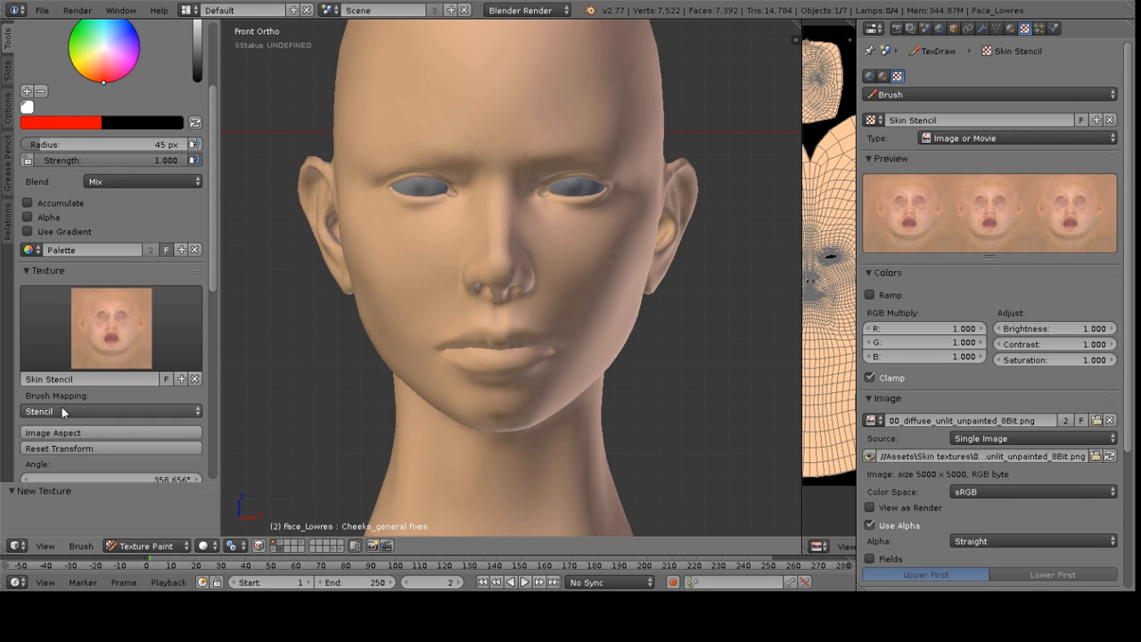
Position, scale and rotate the stencil image overlay so it lines up with the face
mouse_move(604, 261)
middle_mouse_down()
mouse_move(591, 252)
mouse_move(602, 258)
middle_mouse_up()
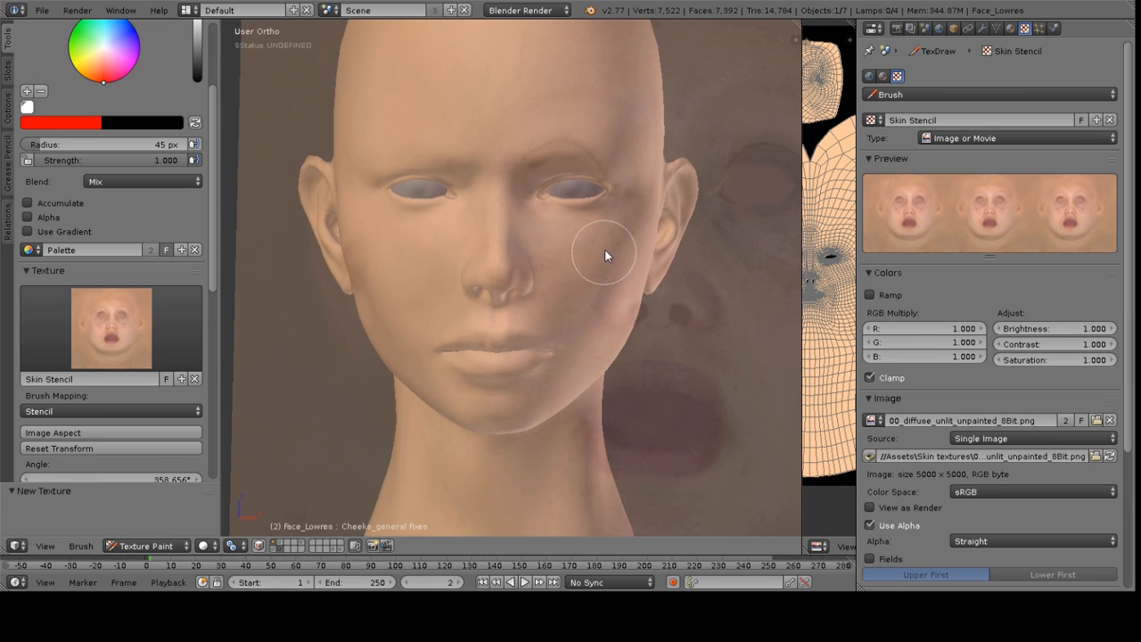
right_click_drag(690, 245, 547, 225)
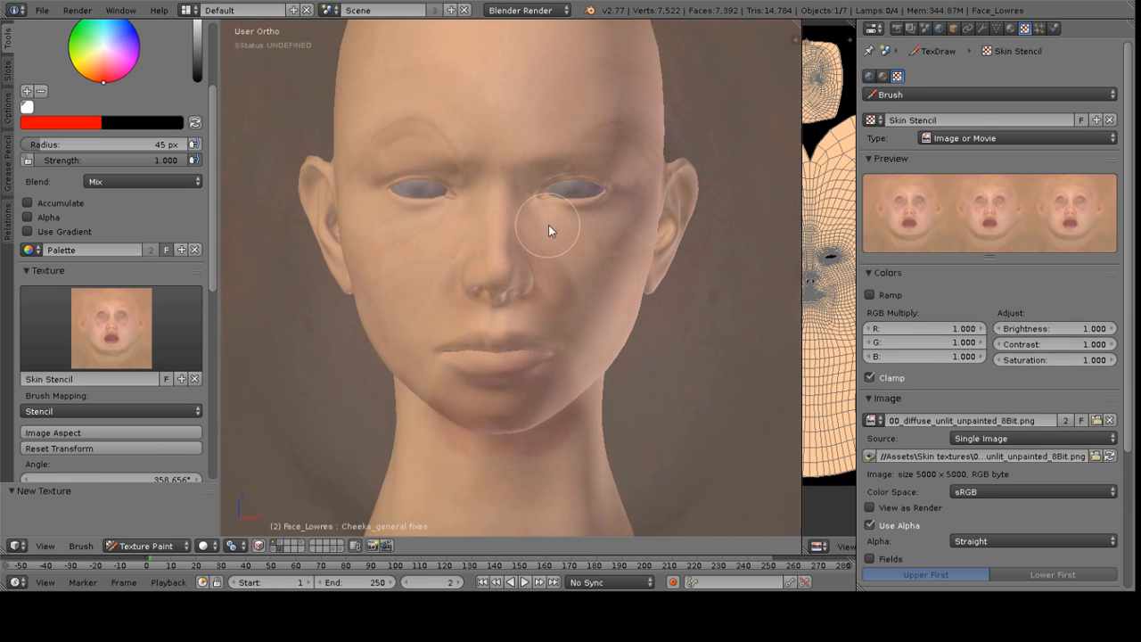
right_click_drag(574, 297, 710, 339)
mouse_move(746, 300)
right_mouse_down()
mouse_move(561, 300)
mouse_move(571, 327)
mouse_move(744, 311)
mouse_move(735, 371)
mouse_move(754, 428)
mouse_move(739, 379)
mouse_move(749, 455)
mouse_move(740, 372)
mouse_move(751, 419)
mouse_move(740, 392)
right_mouse_up()
right_click_drag(728, 341, 737, 310)
right_click_drag(739, 269, 532, 291)
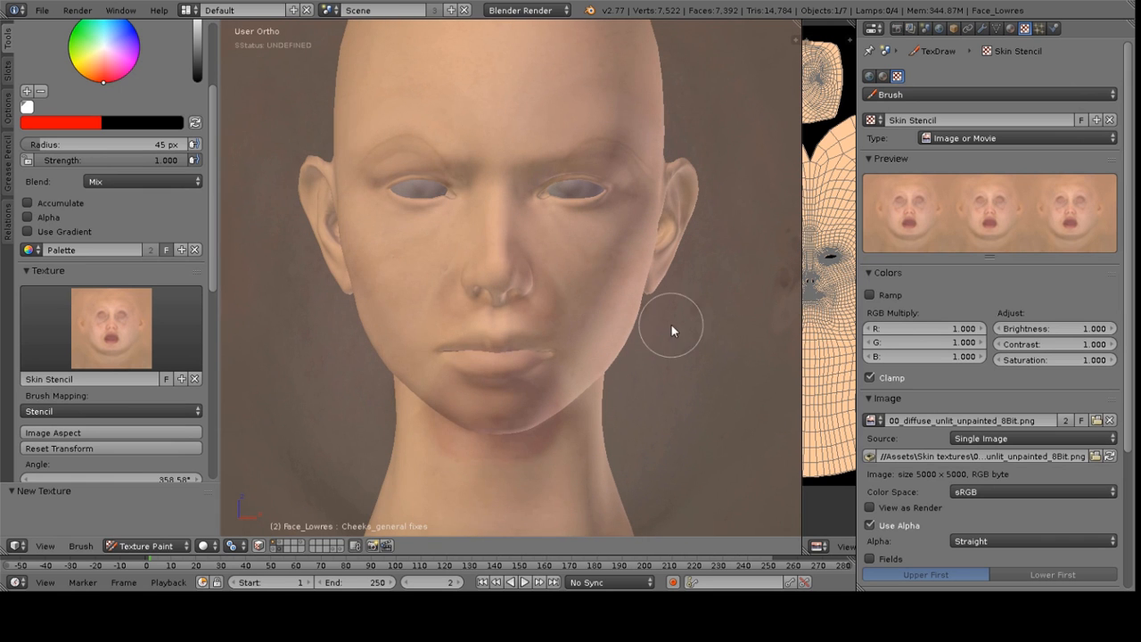
right_click_drag(666, 326, 695, 316, "shift")
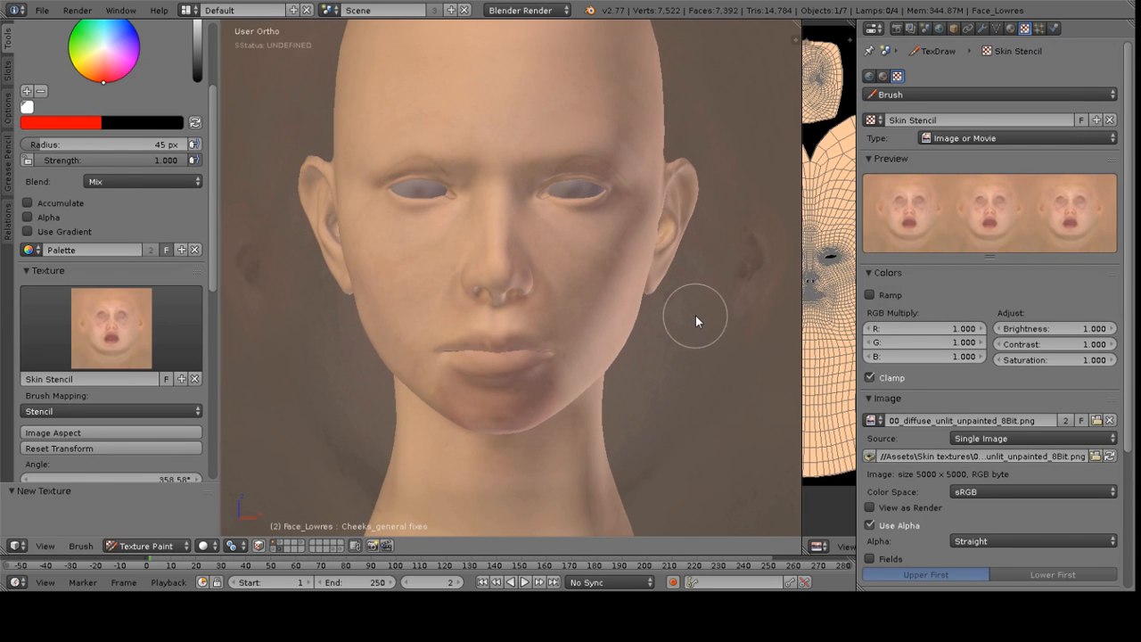
right_click_drag(570, 245, 566, 248, "shift")
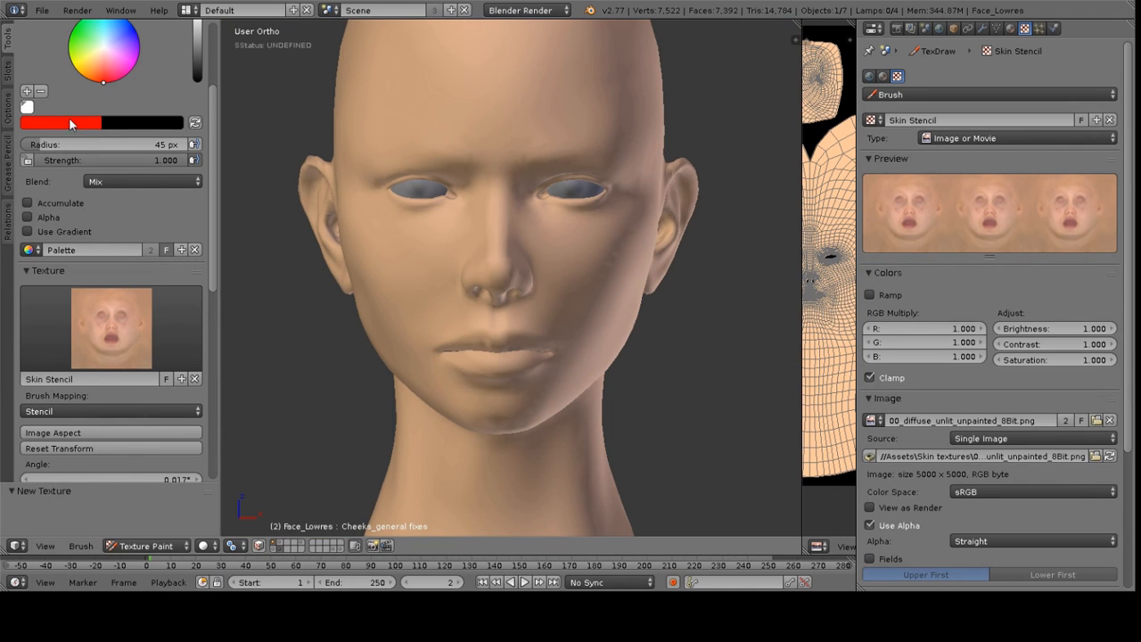
Set the brush colour to white and the blend mode to Mix
left_click(71, 124)
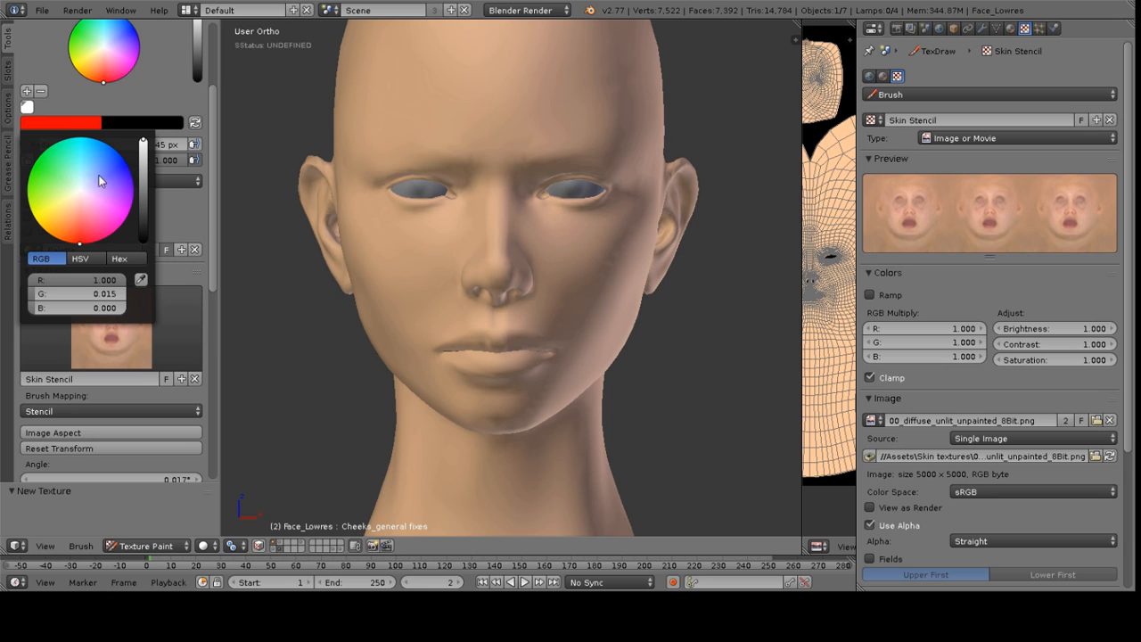
left_click(88, 259)
left_click_drag(87, 299, 44, 294)
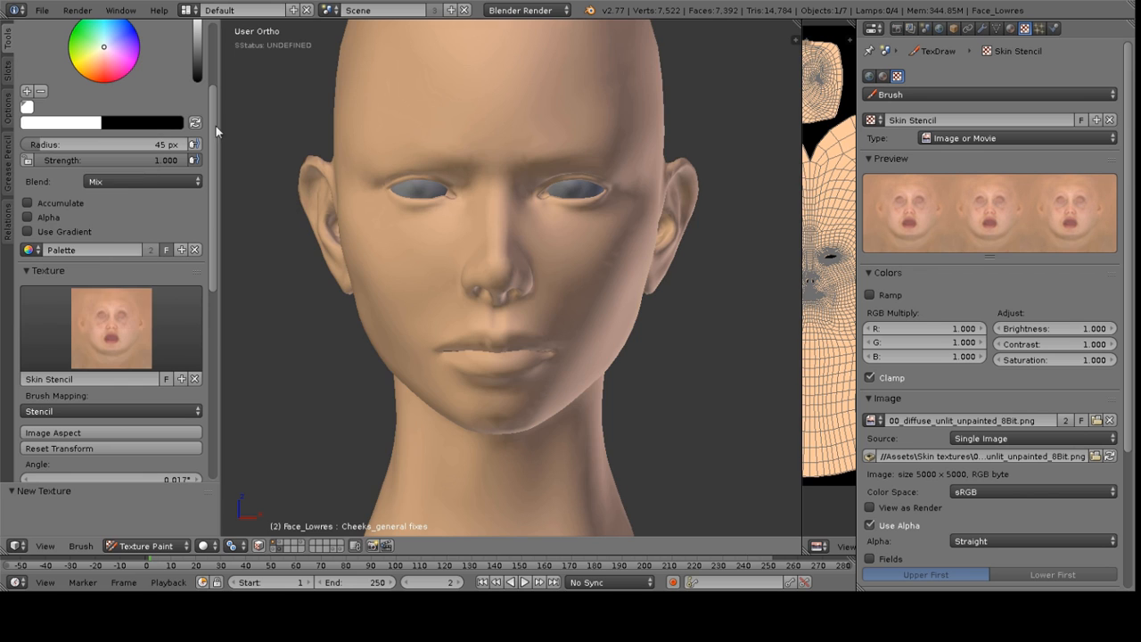
left_click(130, 182)
left_click(118, 184)
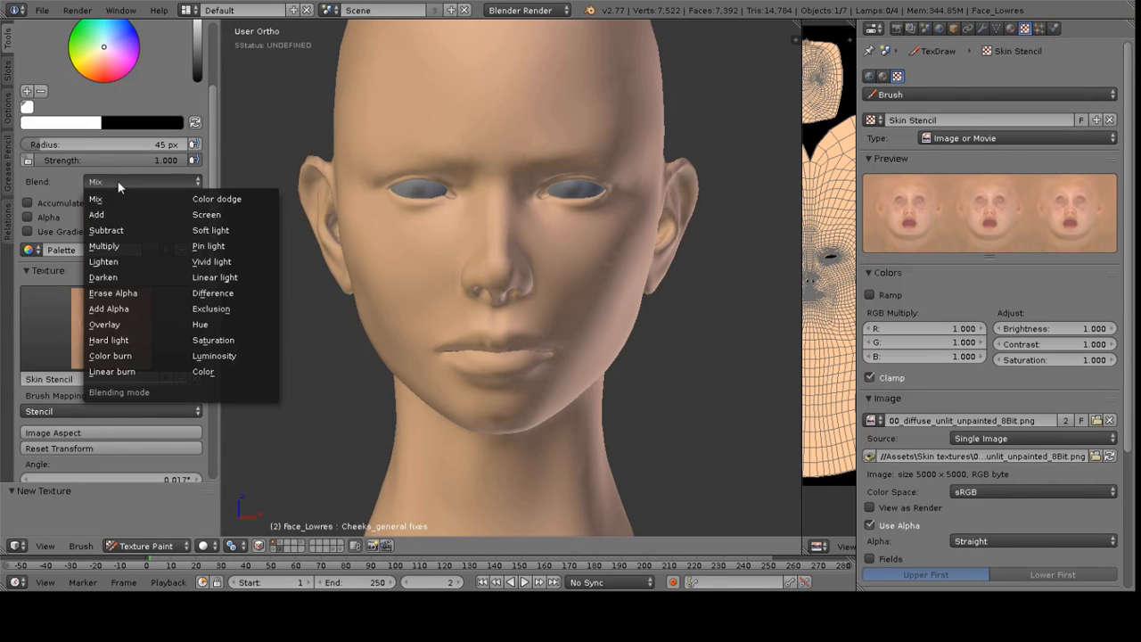
left_click(115, 200)
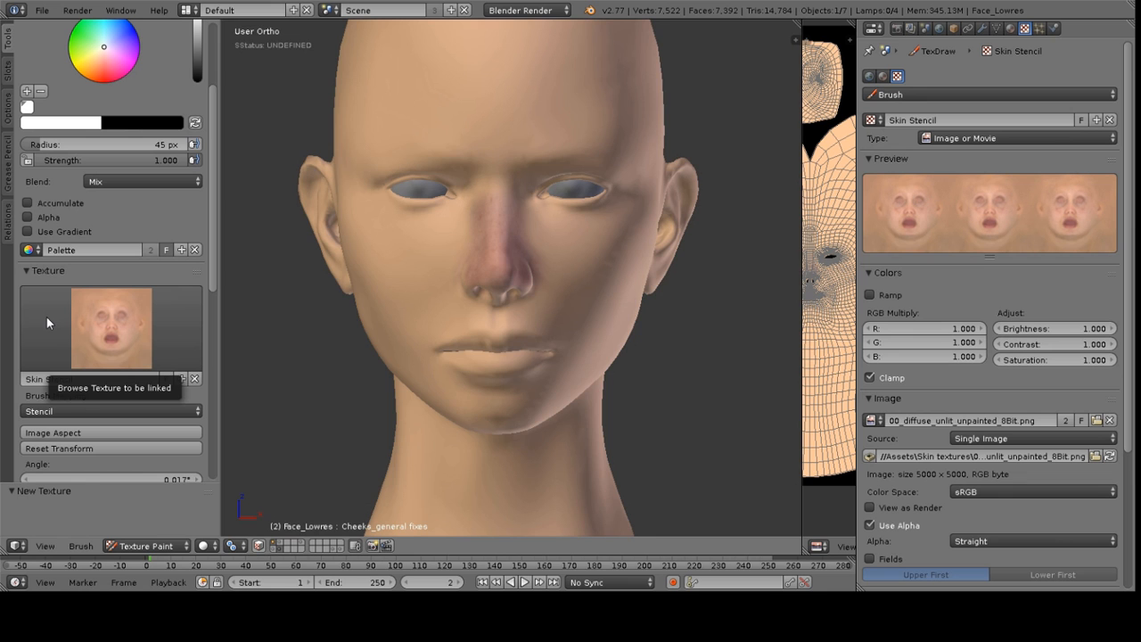
Paint the stencil skin texture onto the nose
scroll(504, 258, "up", 3)
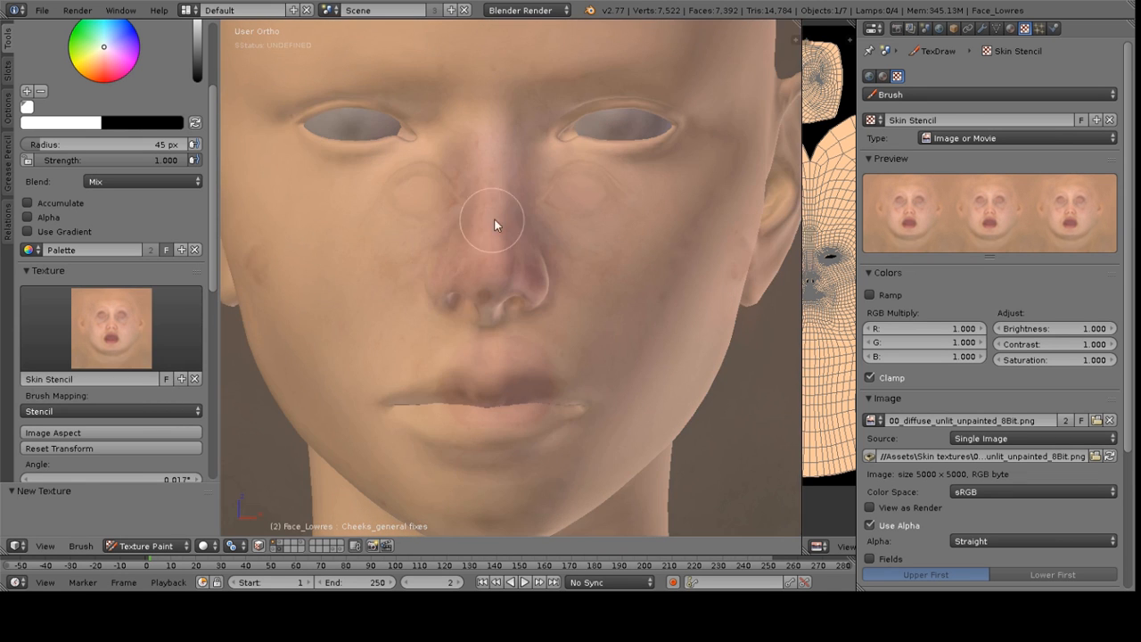
mouse_move(512, 220)
middle_mouse_down()
mouse_move(565, 229)
mouse_move(469, 216)
middle_mouse_up()
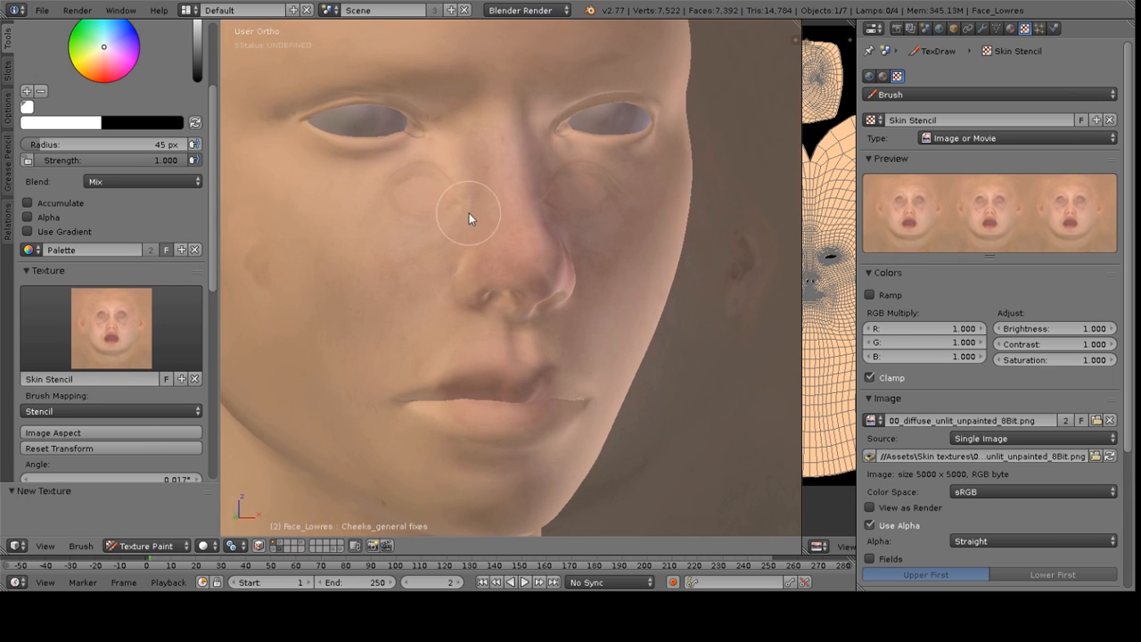
Sample a skin colour from the nose, then set the brush colour back to white
key("s")
left_click(542, 254)
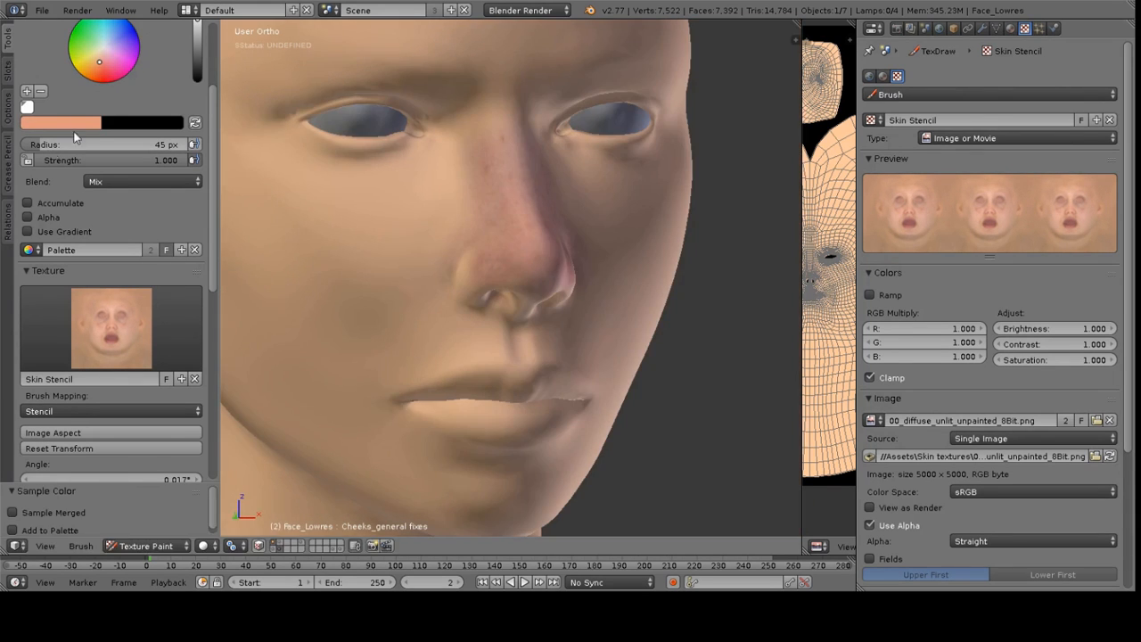
left_click(82, 122)
left_click_drag(140, 160, 142, 139)
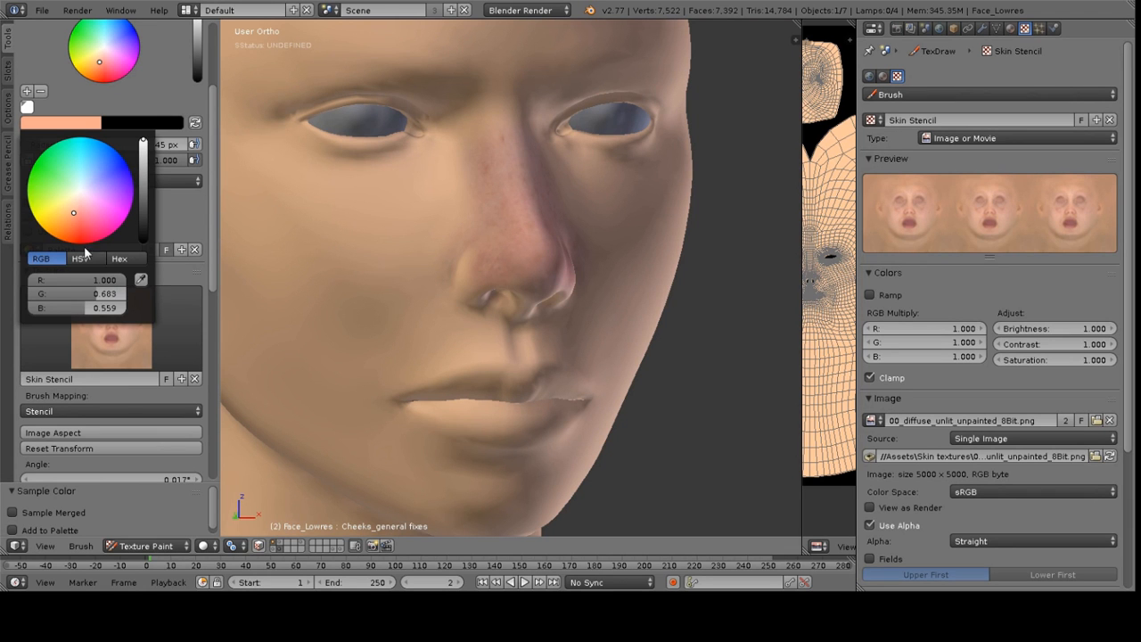
left_click(82, 259)
left_click_drag(82, 296, 30, 295)
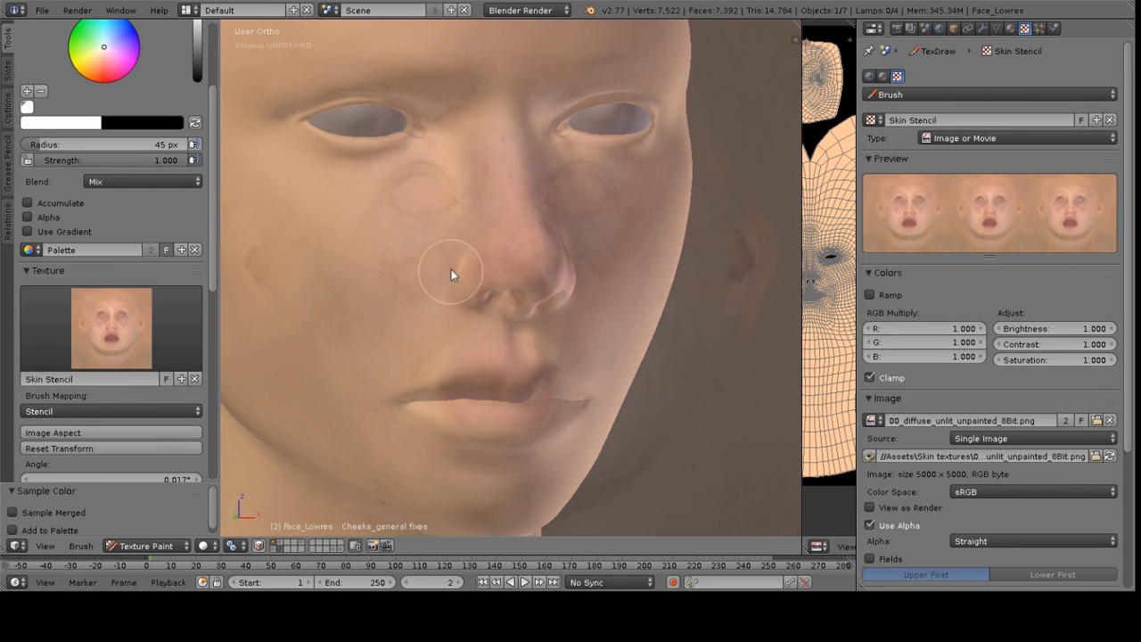
Paint the stencil texture onto the cheek and around the nose in front view
left_click_drag(522, 239, 564, 227)
scroll(546, 200, "down", 3)
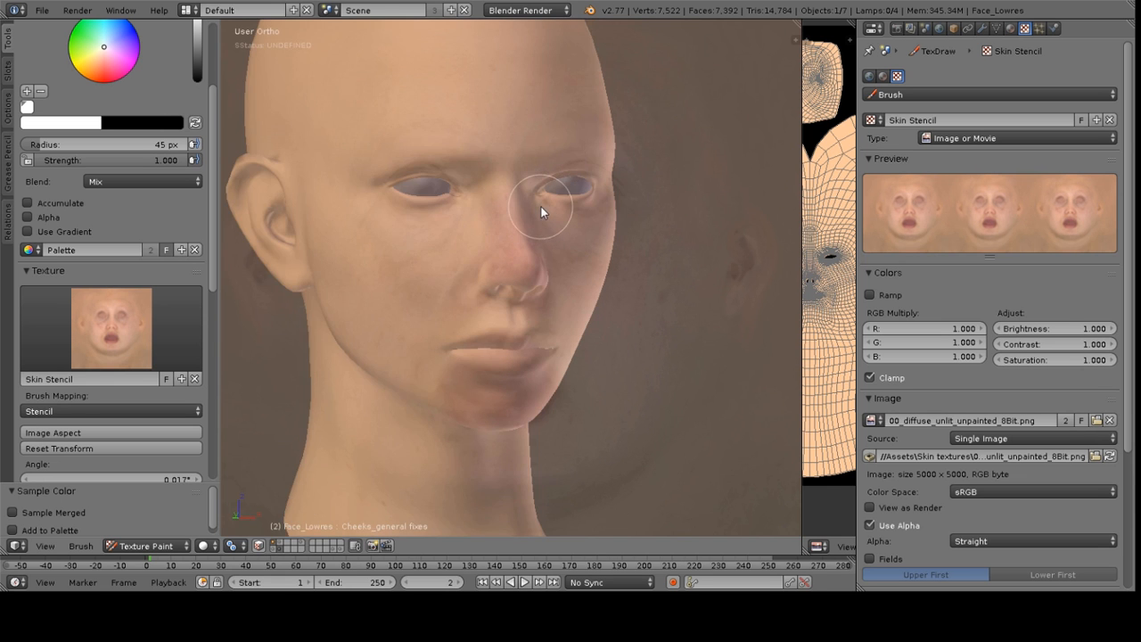
key("KP_1")
scroll(492, 190, "up", 2)
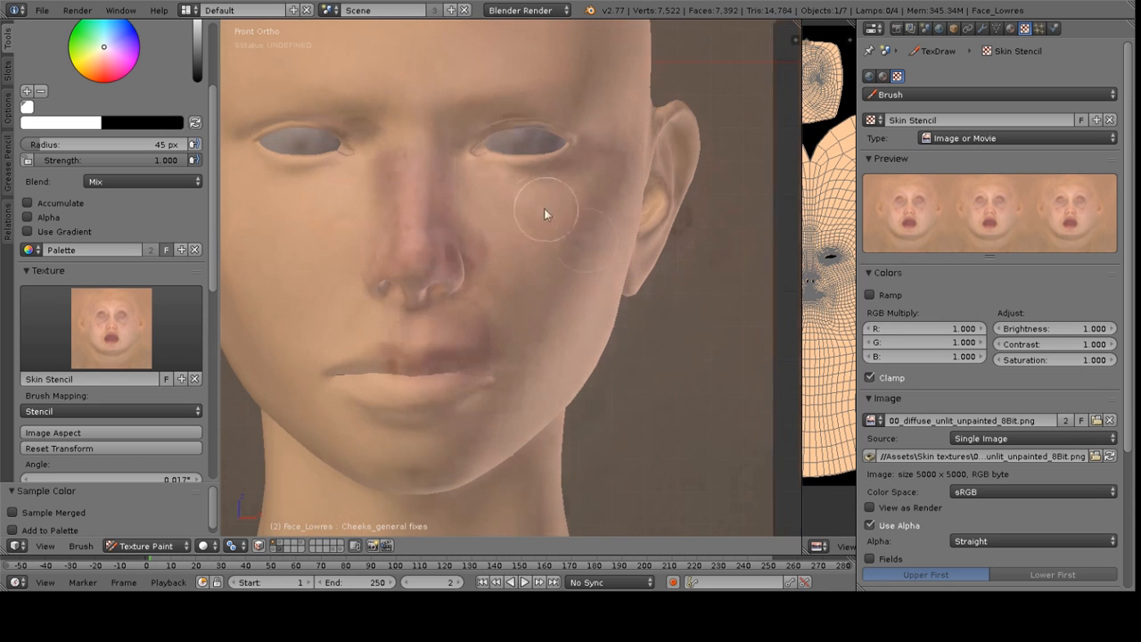
middle_click_drag(553, 216, 509, 155, "shift")
Sample a colour from the face and reset the brush colour to white
key("s")
left_click(509, 156)
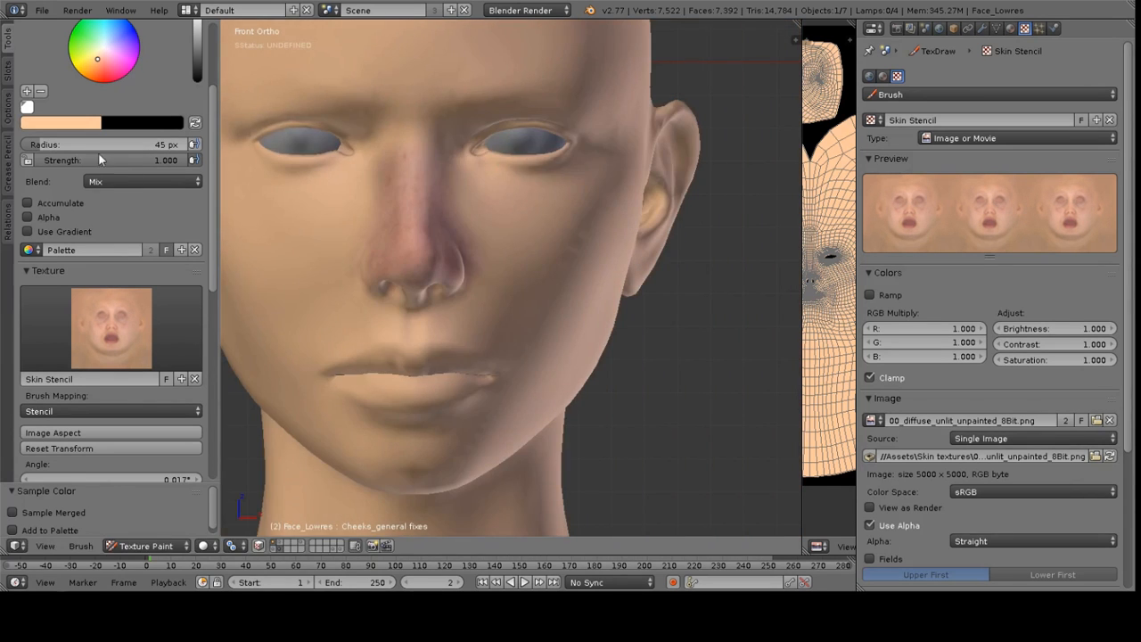
left_click(92, 125)
left_click_drag(70, 295, 28, 296)
Paint stencil skin detail across the cheek, forehead and upper lip
right_click_drag(495, 203, 572, 261)
right_click_drag(527, 189, 533, 232)
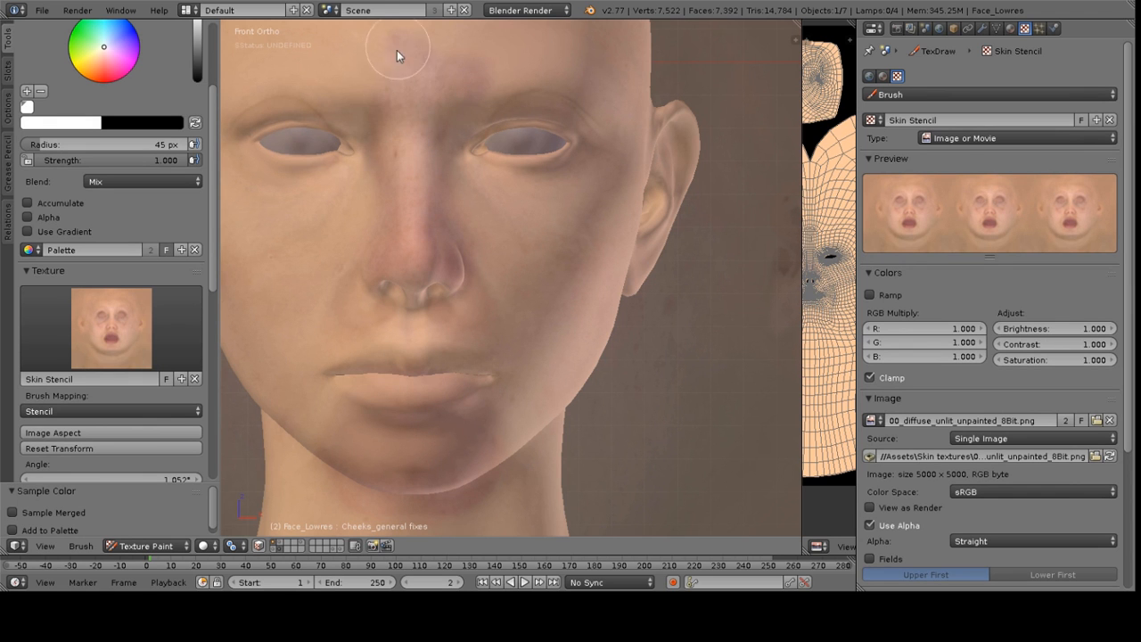
left_click_drag(400, 43, 388, 104)
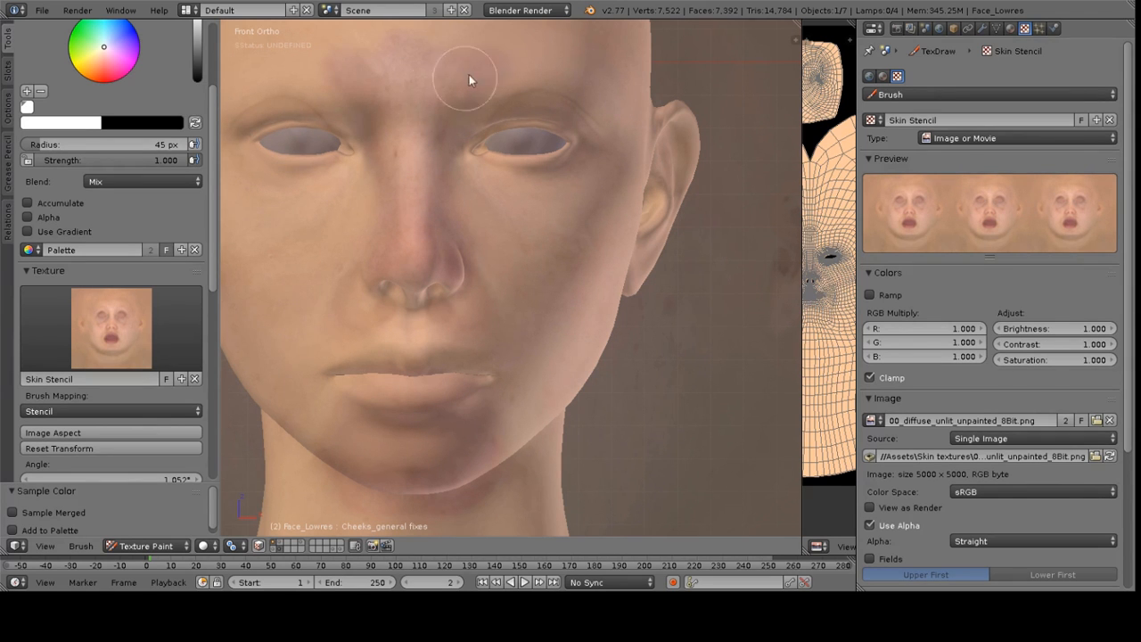
mouse_move(488, 259)
left_mouse_down()
mouse_move(492, 248)
mouse_move(498, 284)
left_mouse_up()
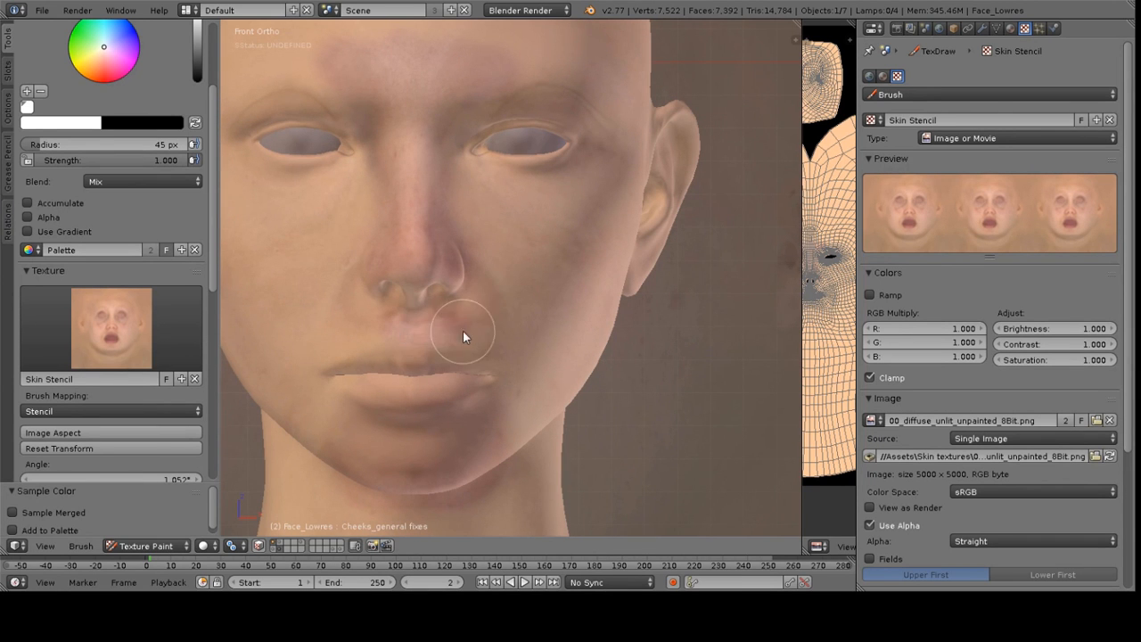
scroll(107, 406, "down", 8)
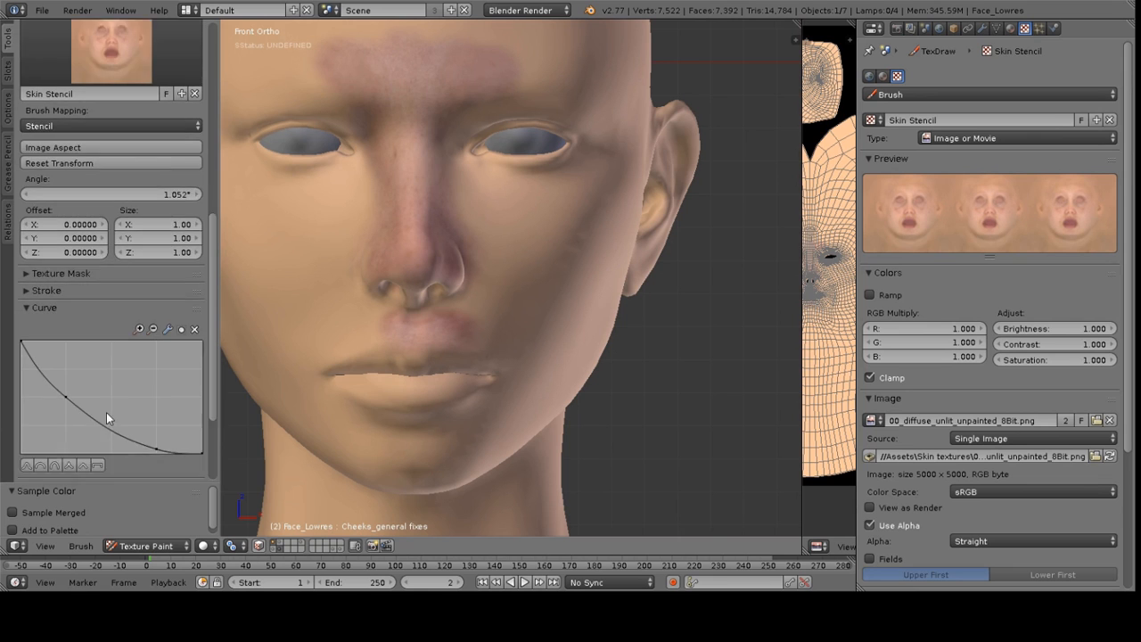
scroll(106, 412, "up", 3)
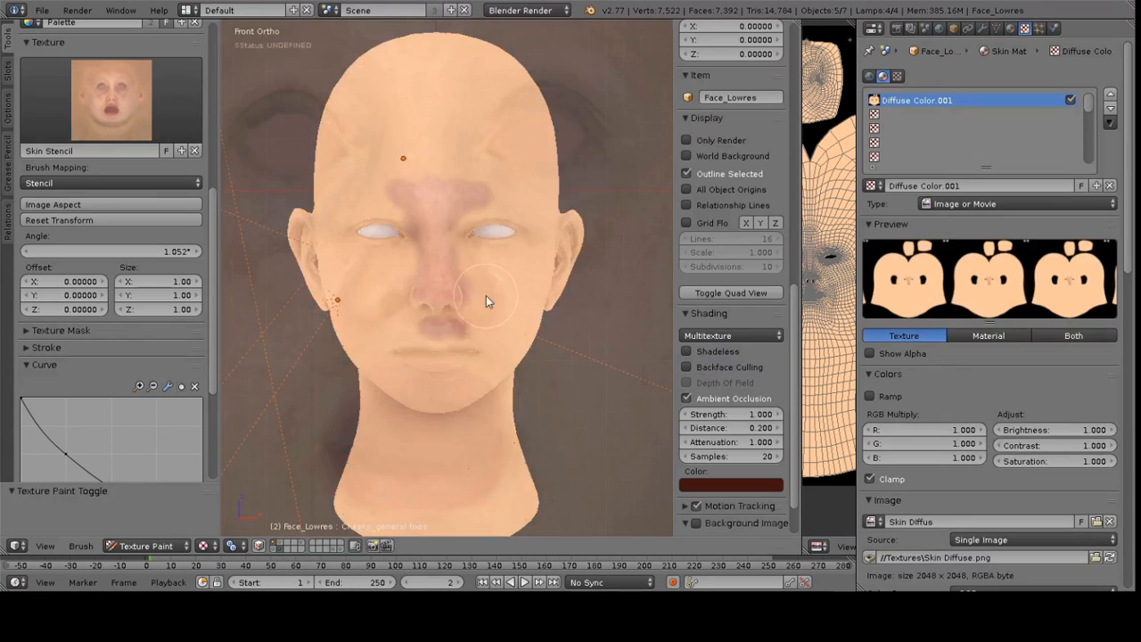
scroll(479, 298, "up", 1)
scroll(499, 287, "up", 2)
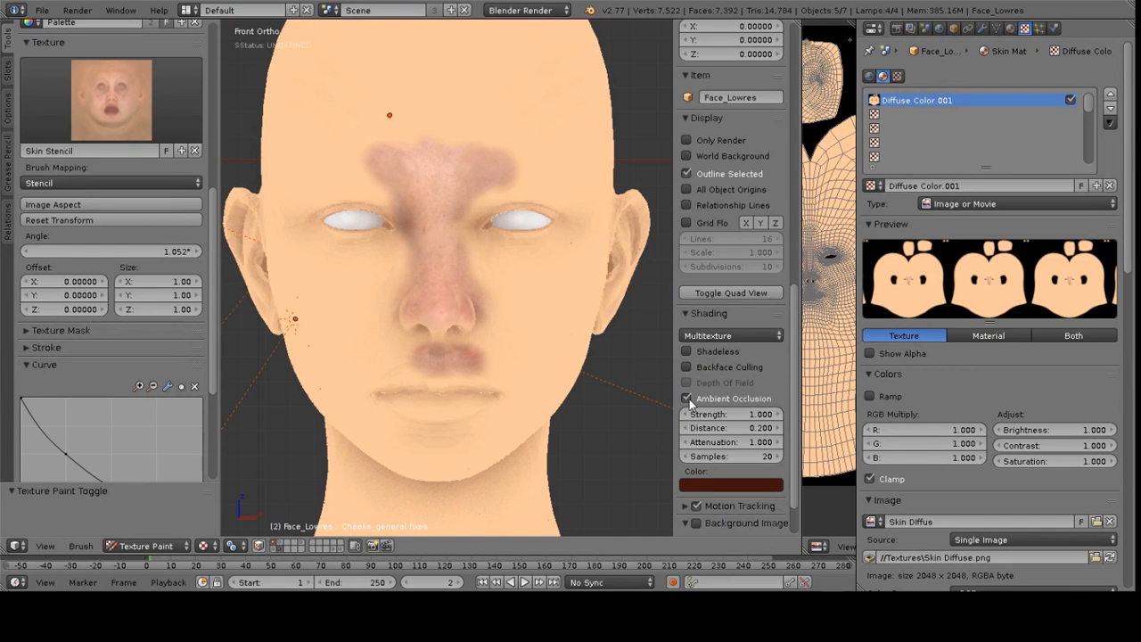
Preview the painting with GLSL shading, then return to Multitexture shading with Shadeless enabled
left_click(687, 351)
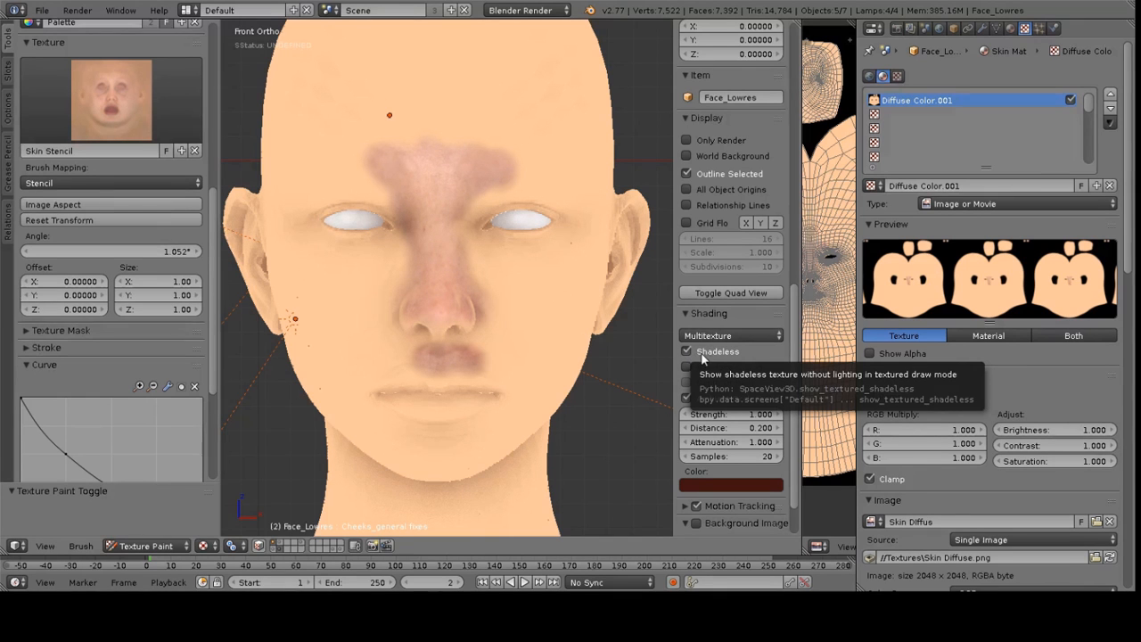
left_click(722, 339)
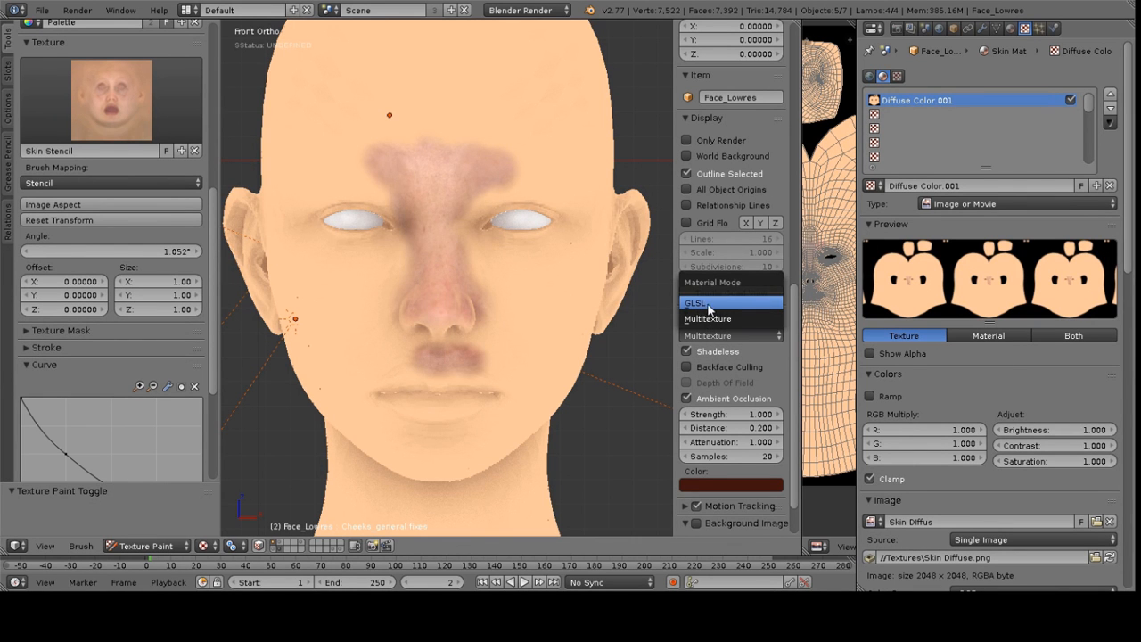
left_click(700, 305)
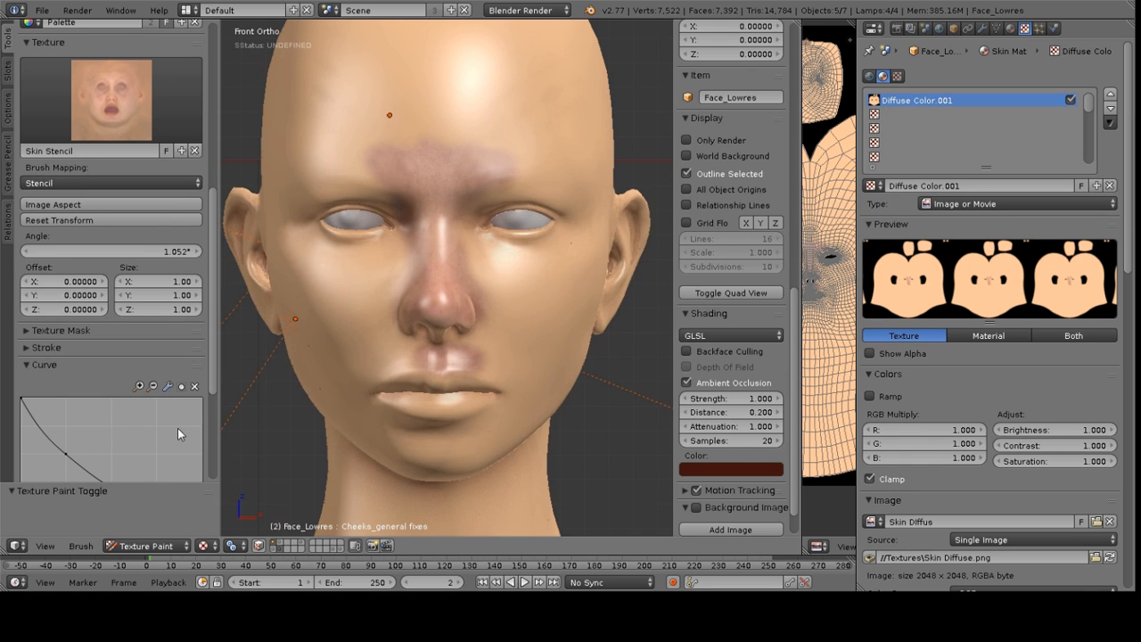
middle_click_drag(454, 341, 404, 336)
key("KP_1")
left_click(737, 335)
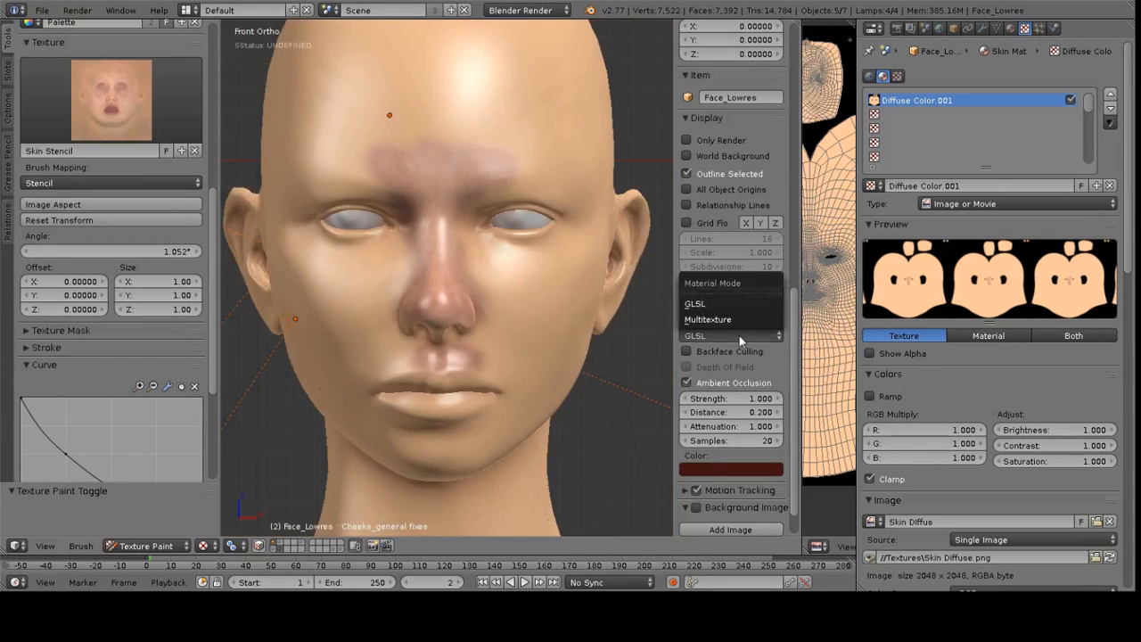
left_click(709, 319)
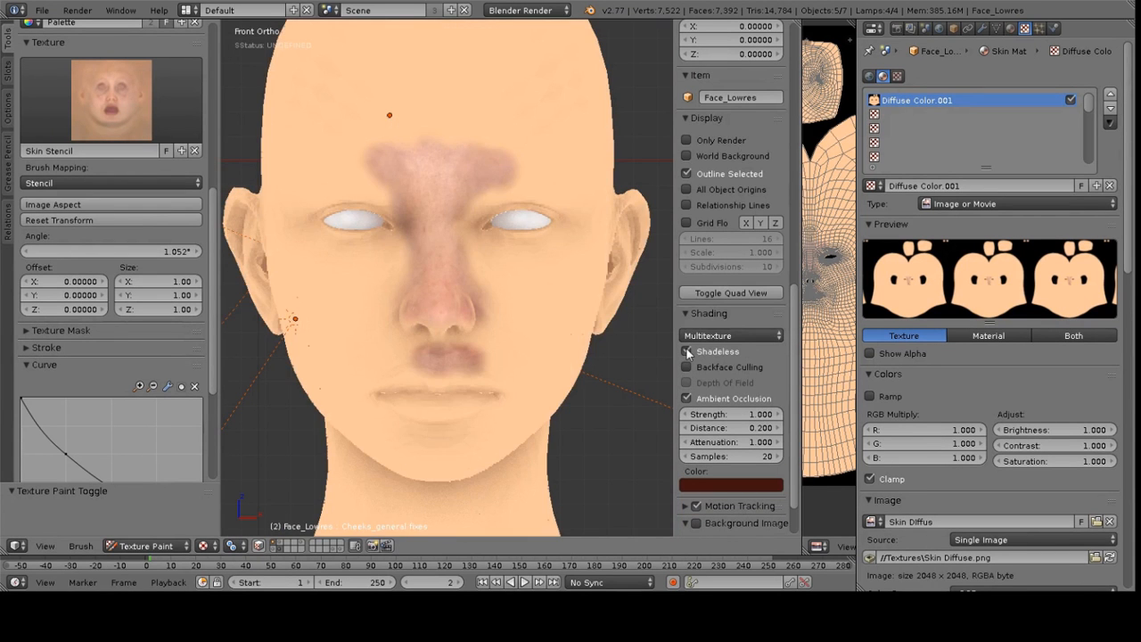
left_click(687, 351)
Show the stencil overlay and sample a skin colour from the forehead
mouse_move(480, 276)
middle_mouse_down("shift")
mouse_move(489, 260)
mouse_move(479, 258)
middle_mouse_up("shift")
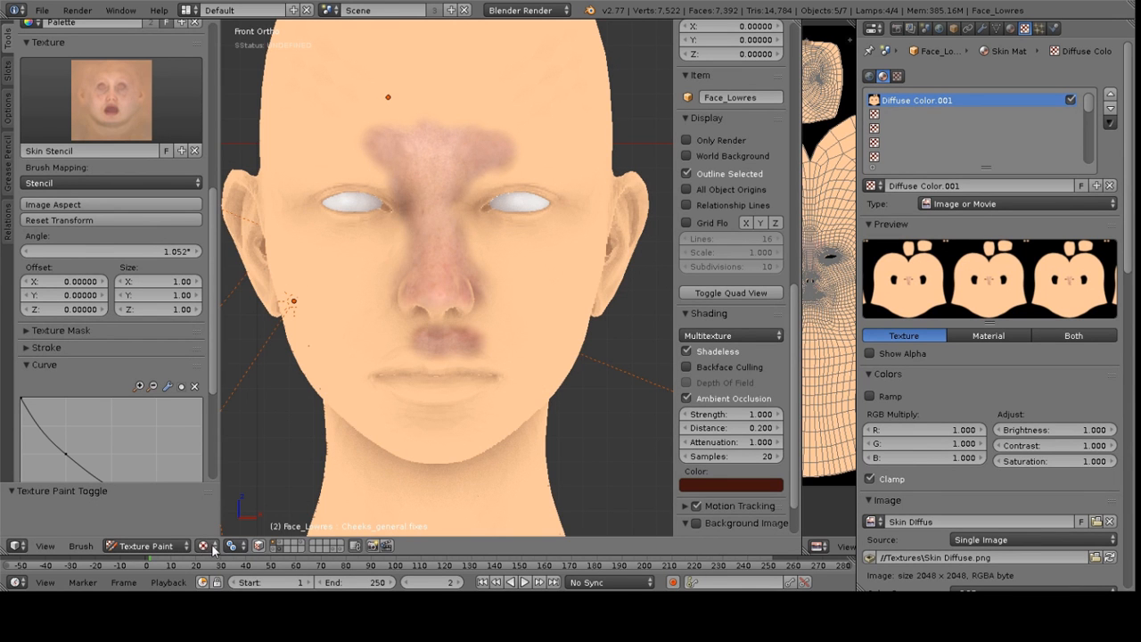
mouse_move(510, 219)
middle_mouse_down("shift")
mouse_move(491, 225)
mouse_move(494, 216)
middle_mouse_up("shift")
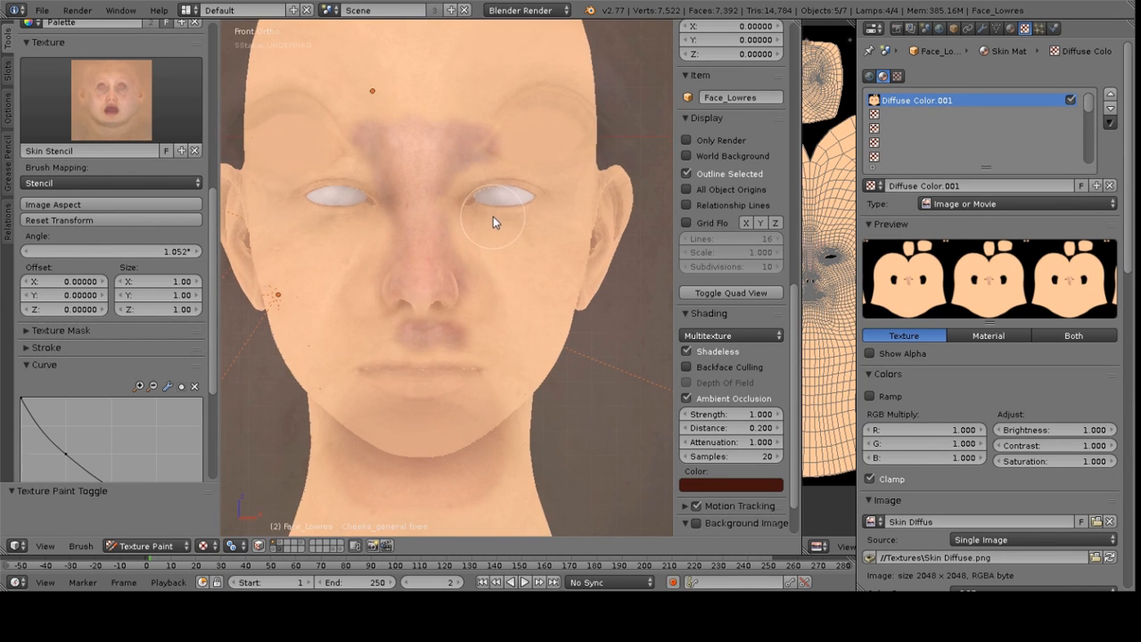
key("s")
left_click(498, 134)
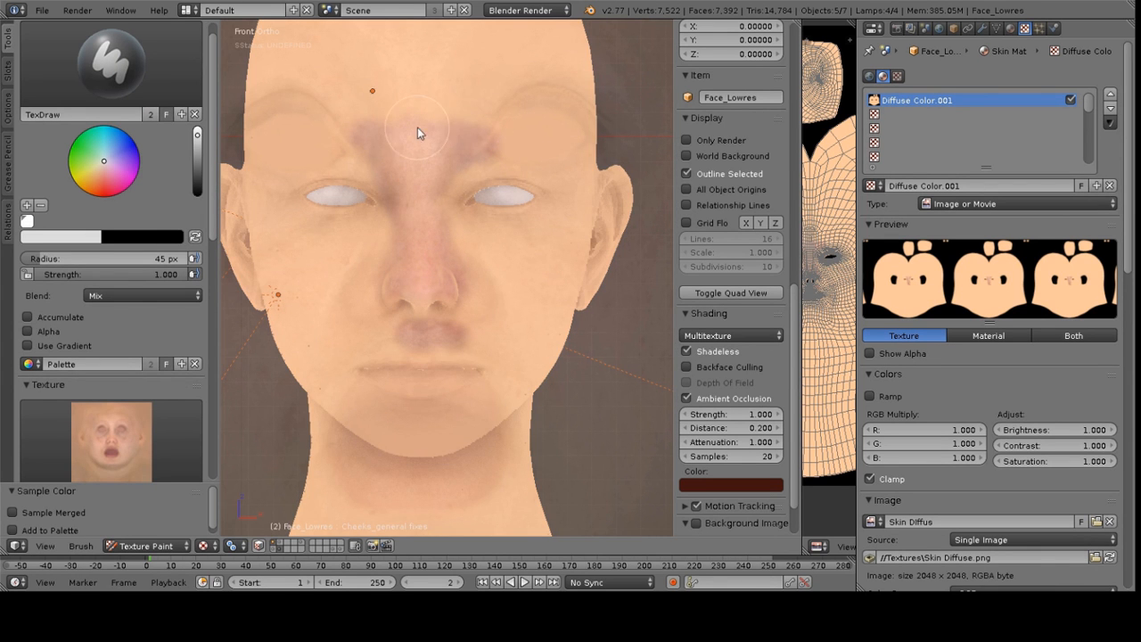
Sample several skin colours from the forehead, nose and cheek into the palette
key("s")
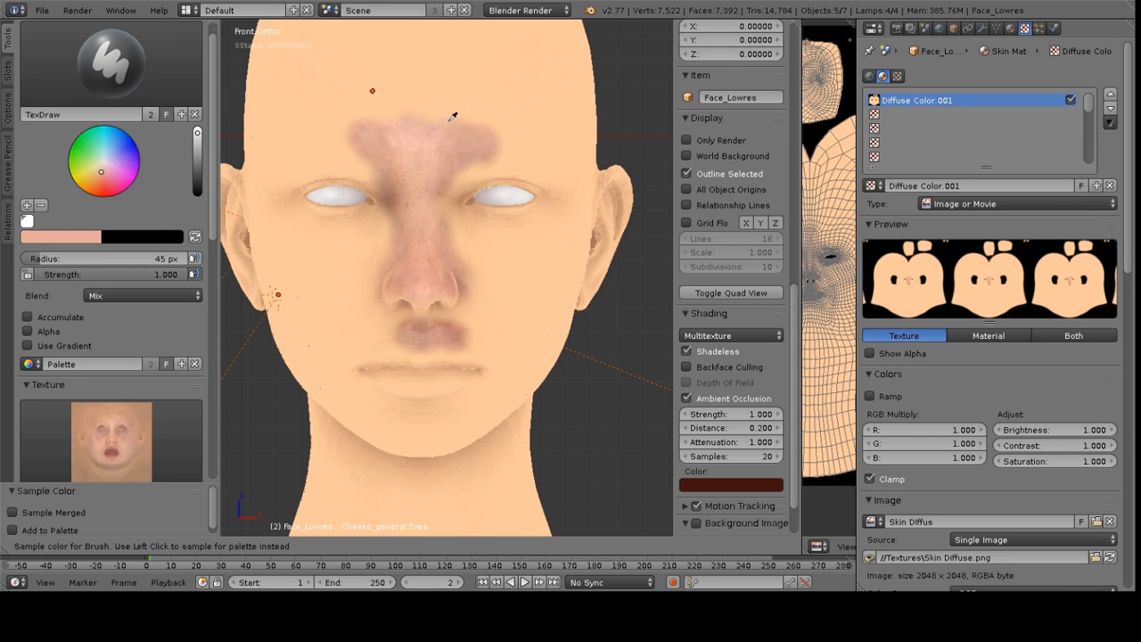
left_click(494, 104)
left_click(399, 142)
left_click(288, 152)
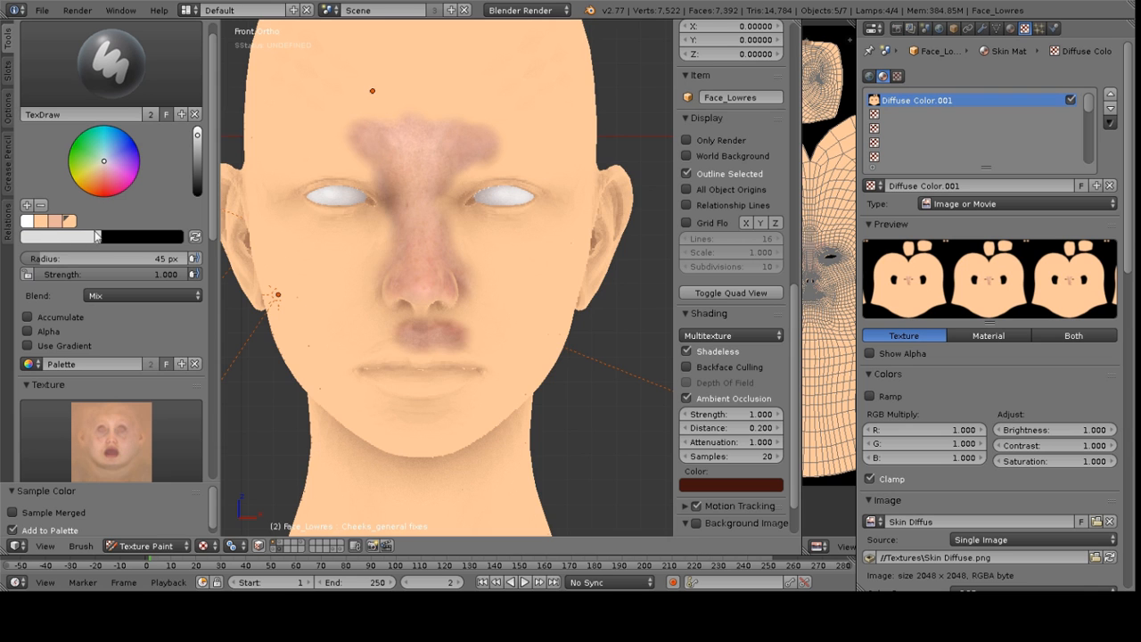
Paint a red test stroke across the forehead with a colour-wheel colour, then undo it and reselect white
left_click(28, 221)
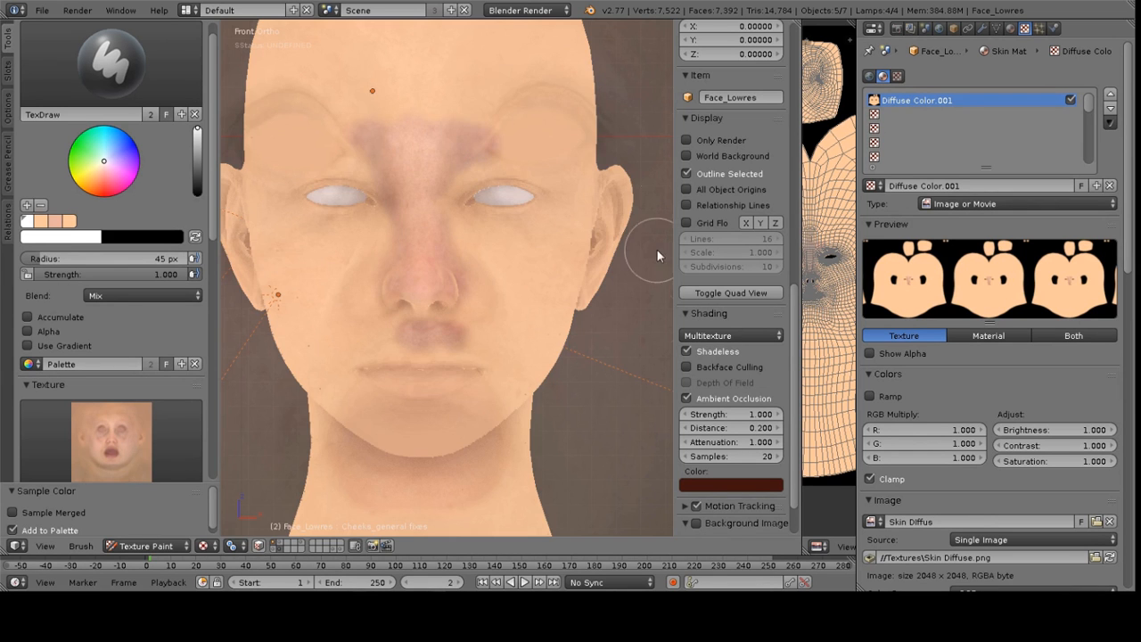
left_click(102, 189)
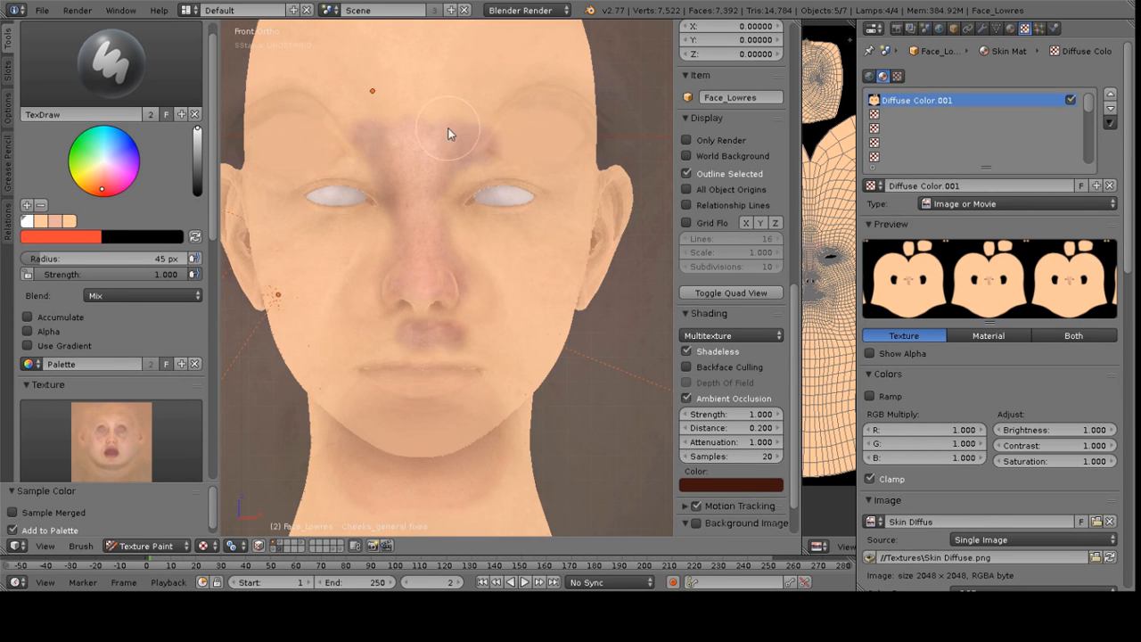
mouse_move(469, 102)
left_mouse_down()
mouse_move(367, 94)
mouse_move(431, 110)
left_mouse_up()
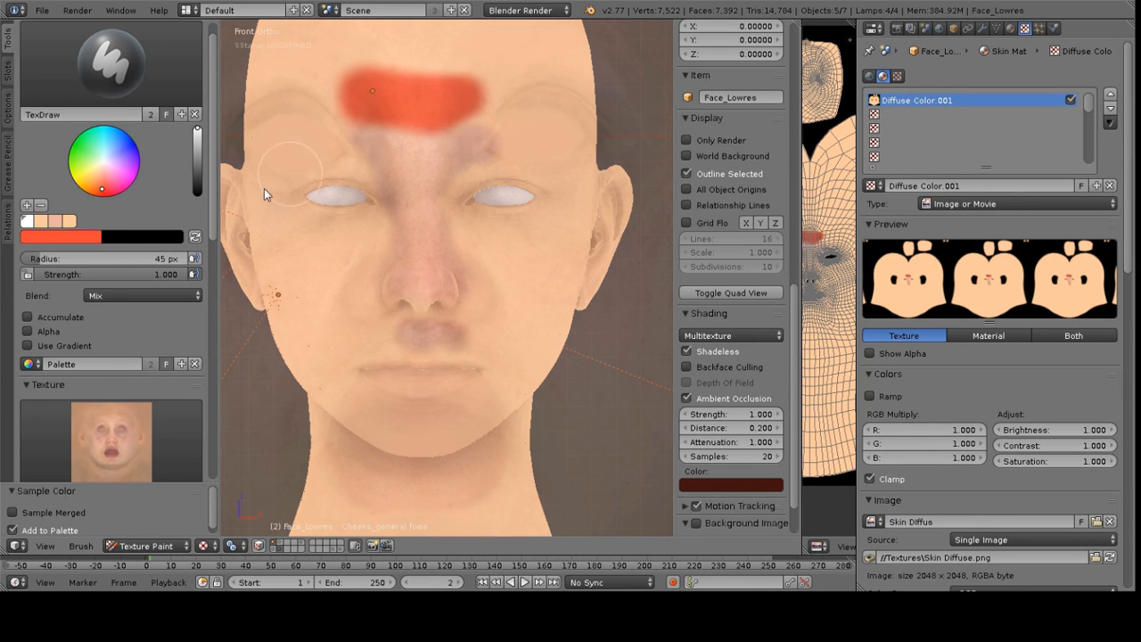
left_click(26, 221)
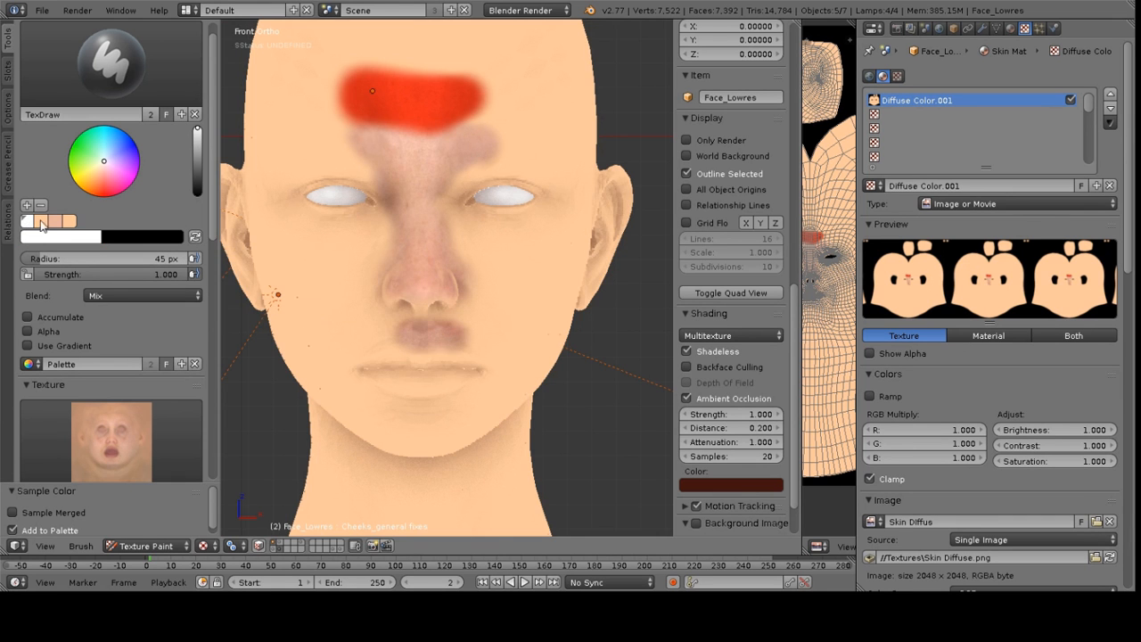
key("ctrl+z")
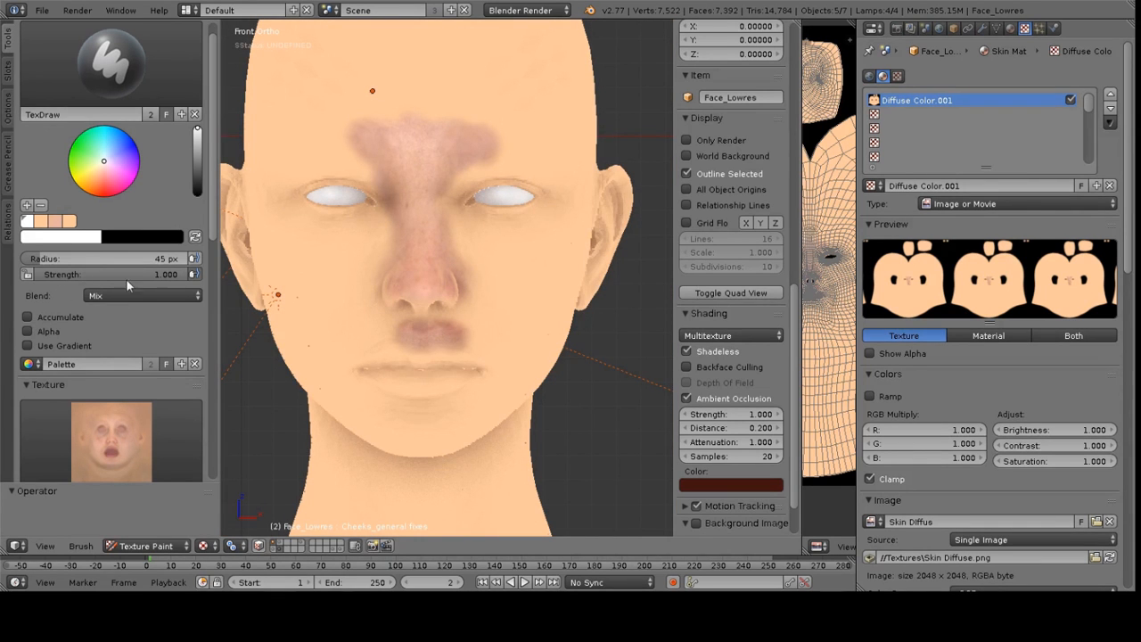
Set brush strength to 0.913 and paint stencil skin texture across the forehead and down the face
mouse_move(125, 279)
left_mouse_down()
mouse_move(100, 279)
mouse_move(110, 279)
left_mouse_up()
key("s")
left_click(507, 95)
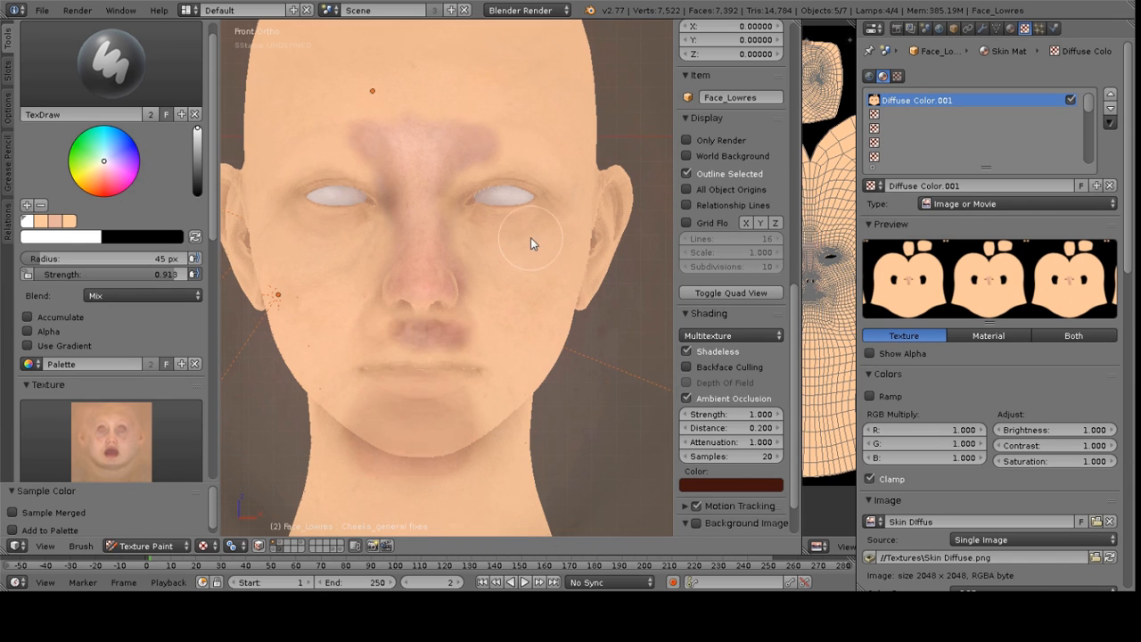
mouse_move(466, 149)
left_mouse_down()
mouse_move(488, 126)
mouse_move(367, 128)
mouse_move(323, 146)
mouse_move(374, 102)
mouse_move(527, 112)
mouse_move(311, 102)
mouse_move(524, 100)
mouse_move(323, 79)
mouse_move(579, 98)
mouse_move(530, 128)
mouse_move(401, 39)
mouse_move(270, 91)
left_mouse_up()
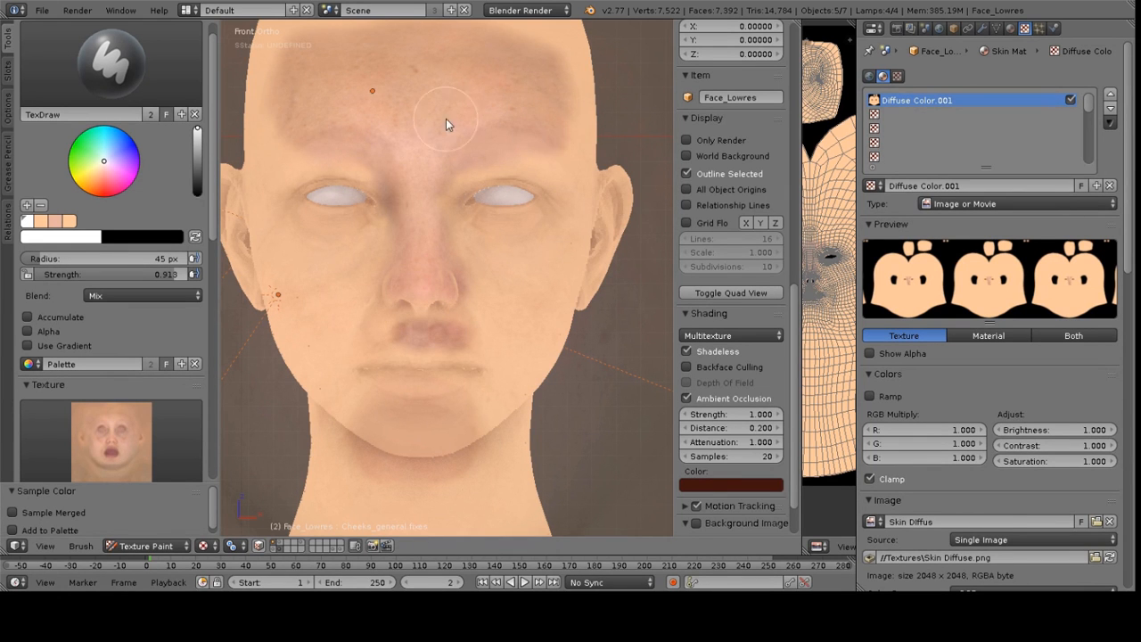
middle_click_drag(394, 106, 381, 259)
mouse_move(381, 258)
left_mouse_down()
mouse_move(488, 227)
mouse_move(365, 279)
mouse_move(491, 262)
mouse_move(387, 316)
mouse_move(479, 311)
mouse_move(390, 348)
mouse_move(461, 357)
left_mouse_up()
Paint stencil skin detail over the cheek, temple and brow from an angled view
mouse_move(401, 384)
left_mouse_down()
mouse_move(484, 357)
mouse_move(389, 416)
mouse_move(454, 382)
mouse_move(452, 362)
mouse_move(517, 277)
left_mouse_up()
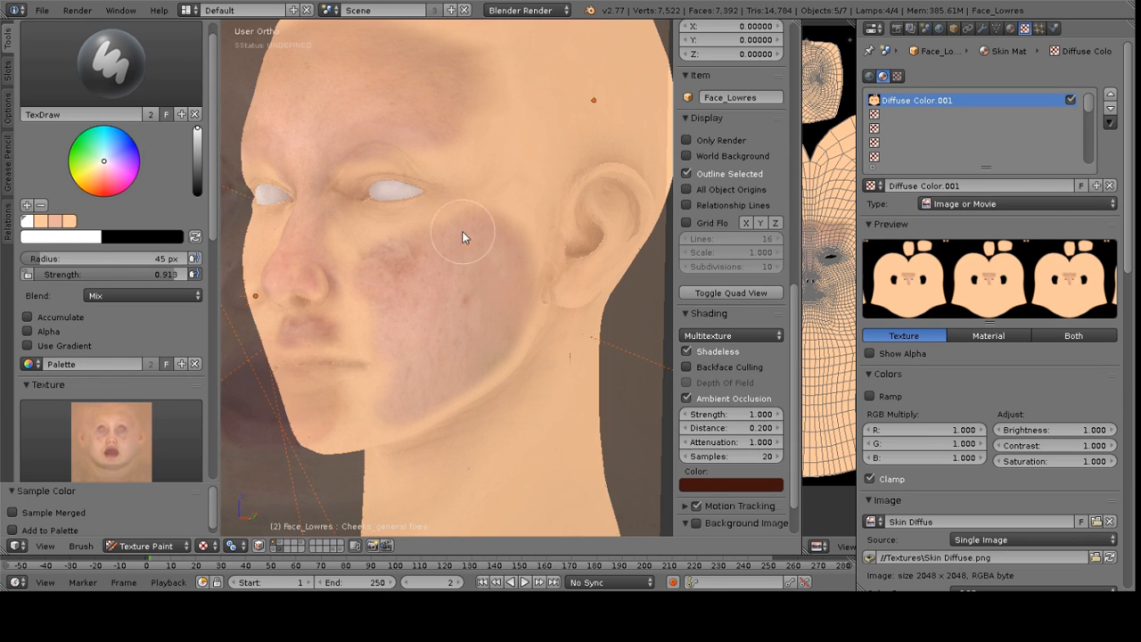
mouse_move(366, 246)
left_mouse_down()
mouse_move(364, 255)
mouse_move(395, 258)
mouse_move(354, 241)
mouse_move(383, 255)
mouse_move(359, 259)
mouse_move(476, 214)
mouse_move(503, 161)
left_mouse_up()
right_click_drag(511, 161, 518, 189)
mouse_move(442, 158)
left_mouse_down()
mouse_move(380, 150)
mouse_move(346, 166)
mouse_move(458, 142)
left_mouse_up()
left_click_drag(497, 190, 483, 102)
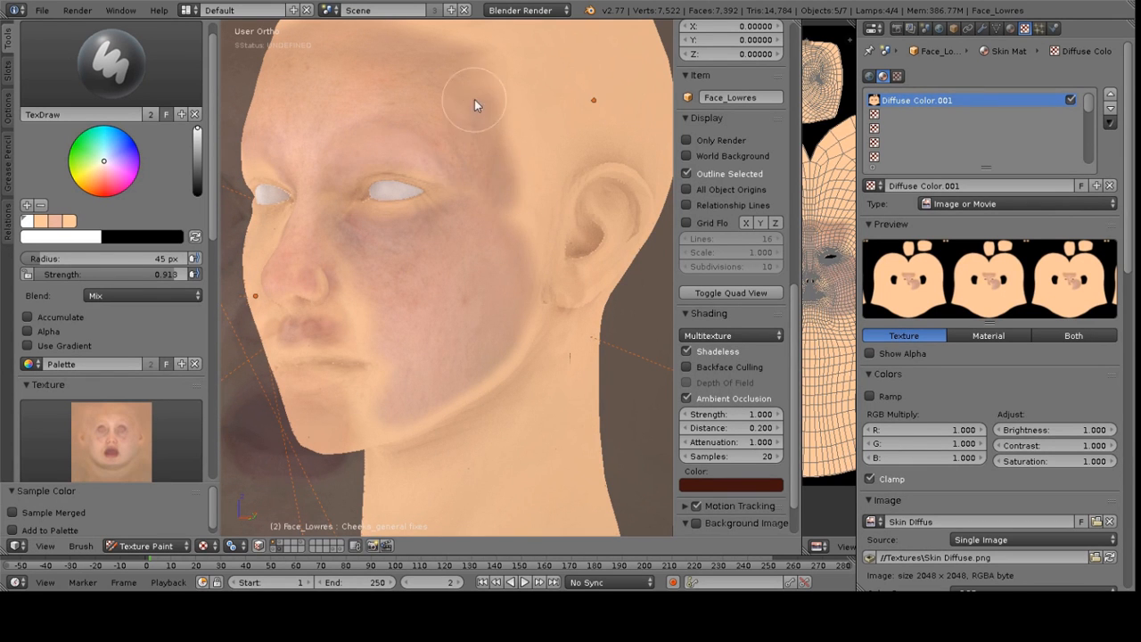
mouse_move(510, 209)
left_mouse_down()
mouse_move(477, 74)
mouse_move(529, 208)
left_mouse_up()
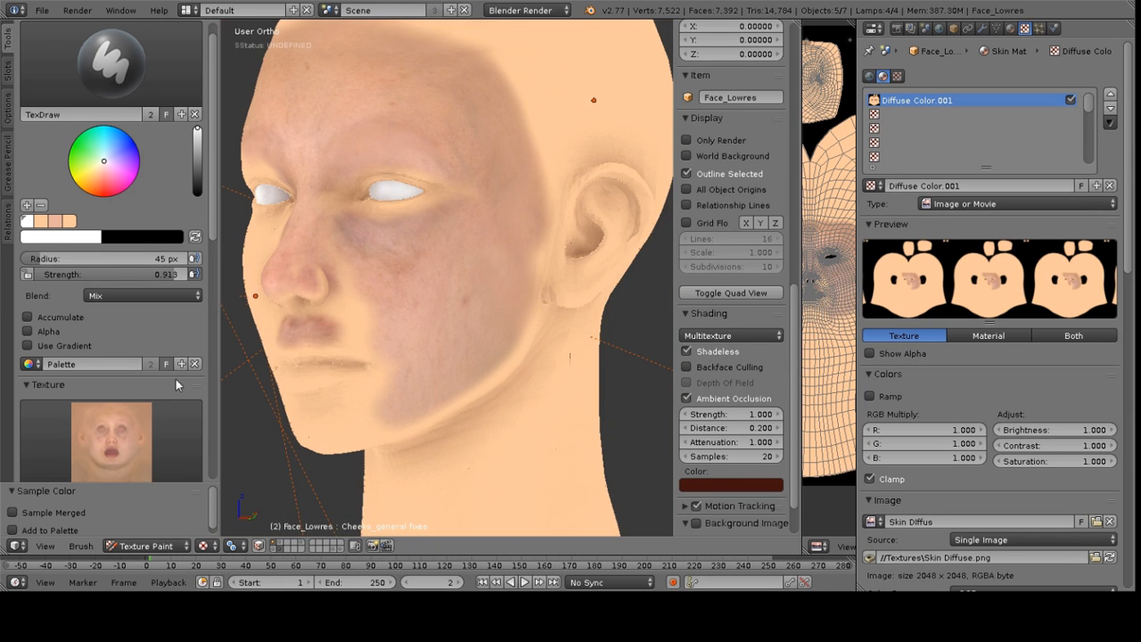
Preview the painted head in GLSL shading, then switch back to Multitexture shading
left_click(725, 335)
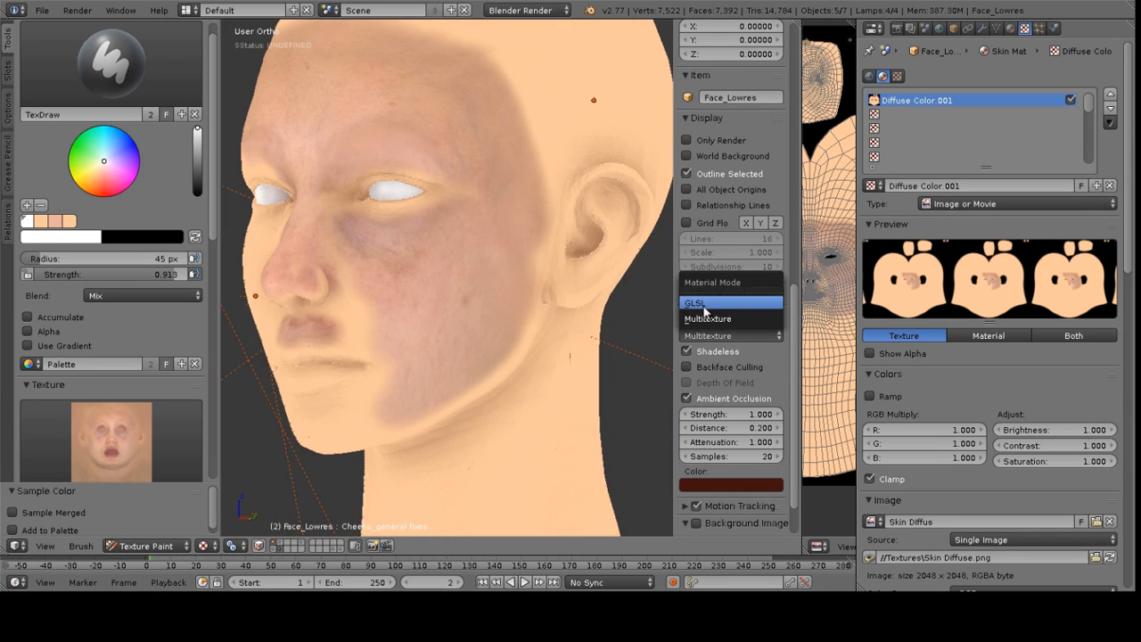
left_click(706, 304)
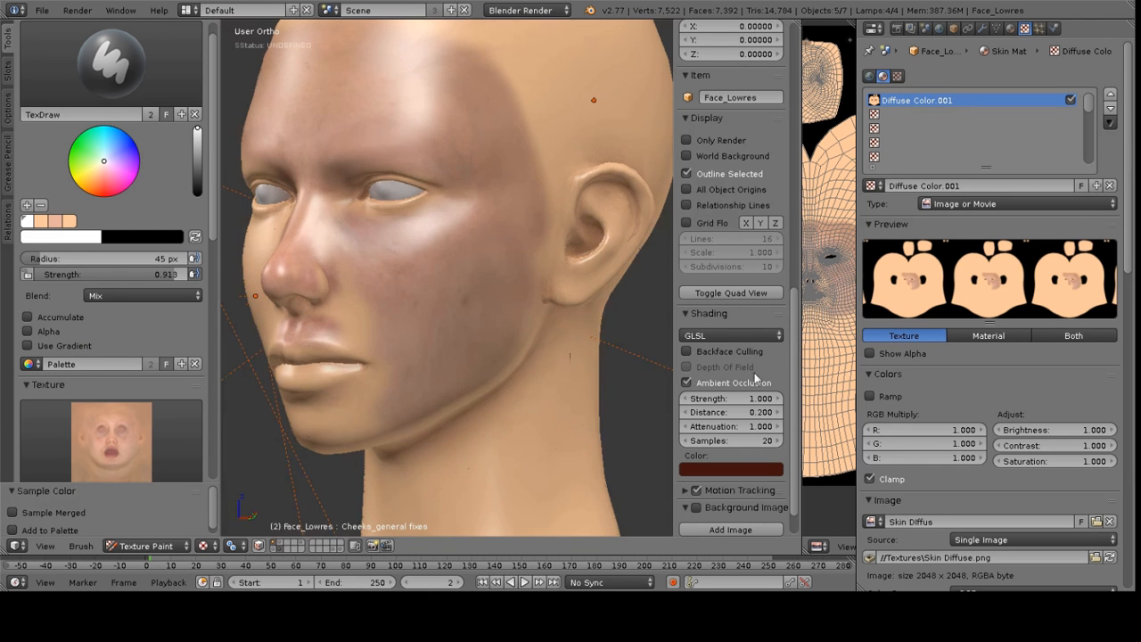
left_click(723, 336)
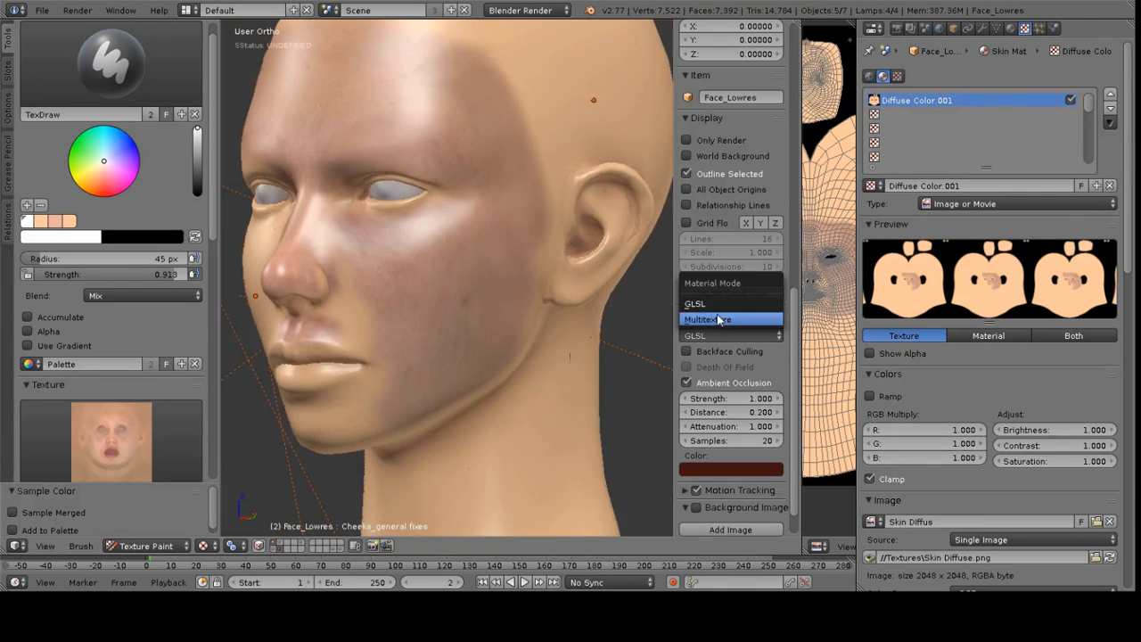
left_click(719, 319)
Enable X-axis symmetry and paint skin texture across both cheeks, jaw and mouth area
scroll(57, 415, "down", 10)
left_click(50, 453)
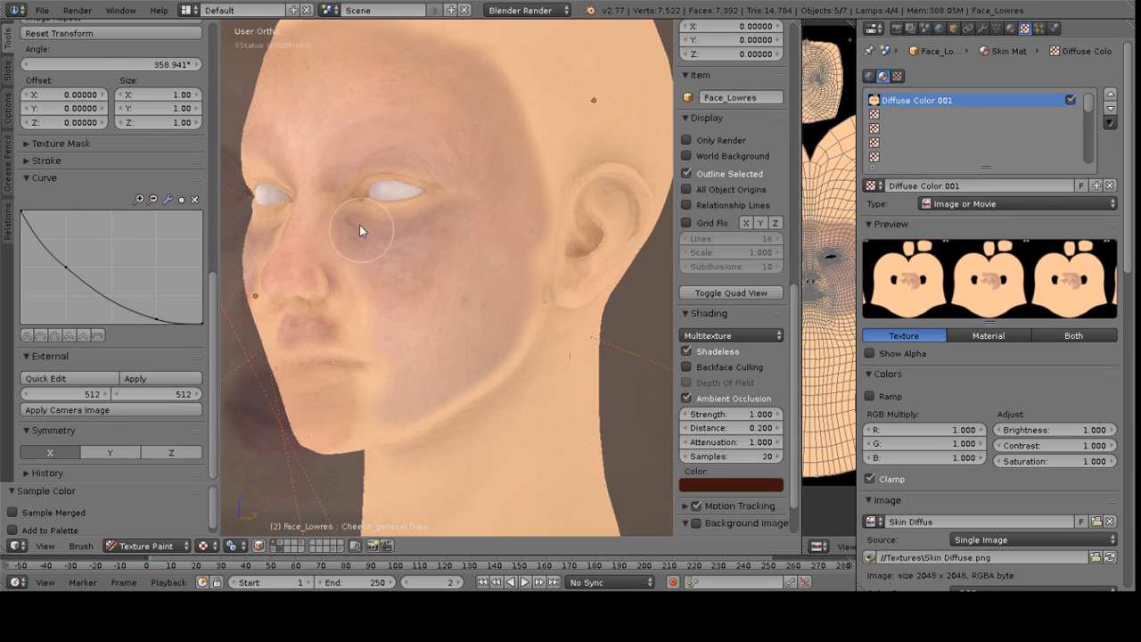
mouse_move(360, 231)
left_mouse_down()
mouse_move(443, 234)
mouse_move(443, 255)
mouse_move(395, 275)
mouse_move(391, 324)
mouse_move(476, 349)
mouse_move(527, 271)
mouse_move(456, 369)
mouse_move(430, 360)
mouse_move(404, 299)
left_mouse_up()
right_click_drag(434, 292, 408, 277)
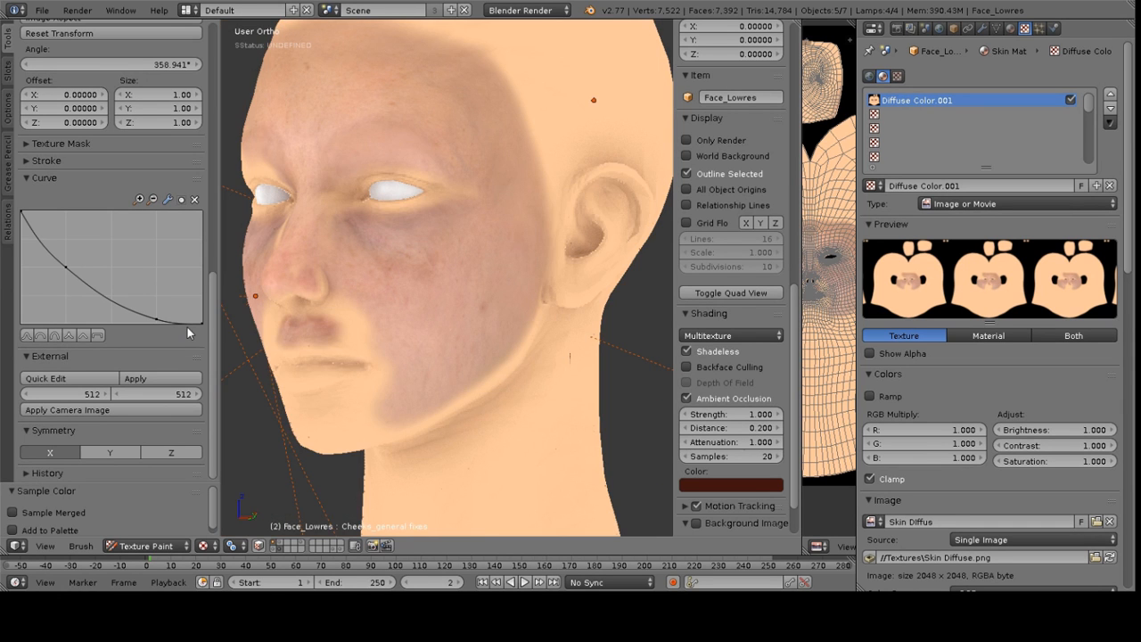
right_click_drag(451, 359, 467, 333)
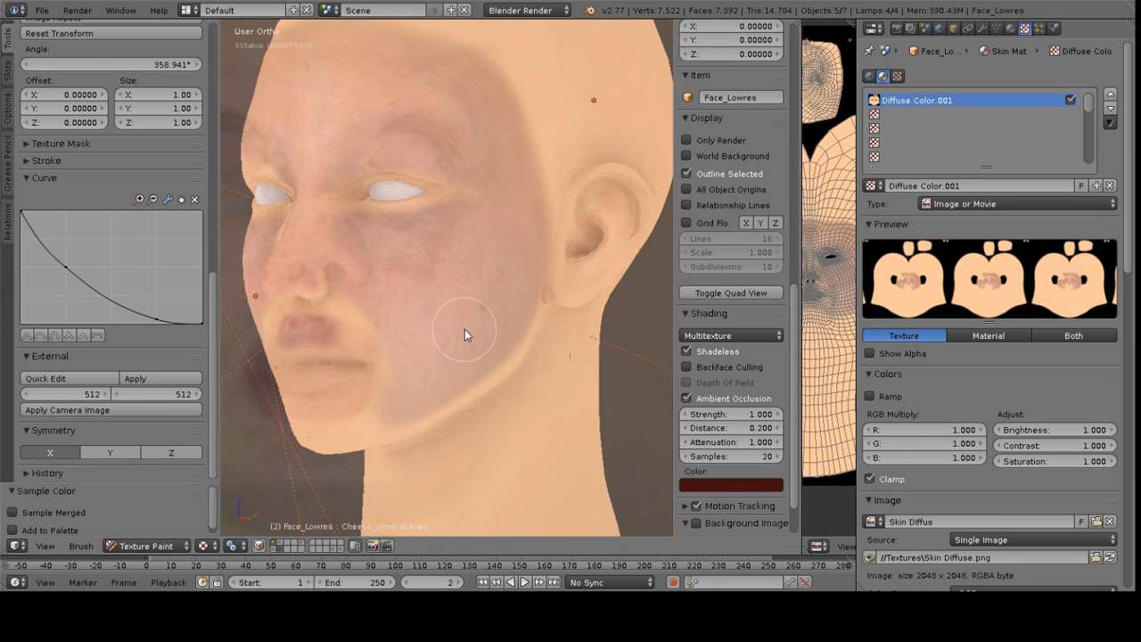
key("KP_1")
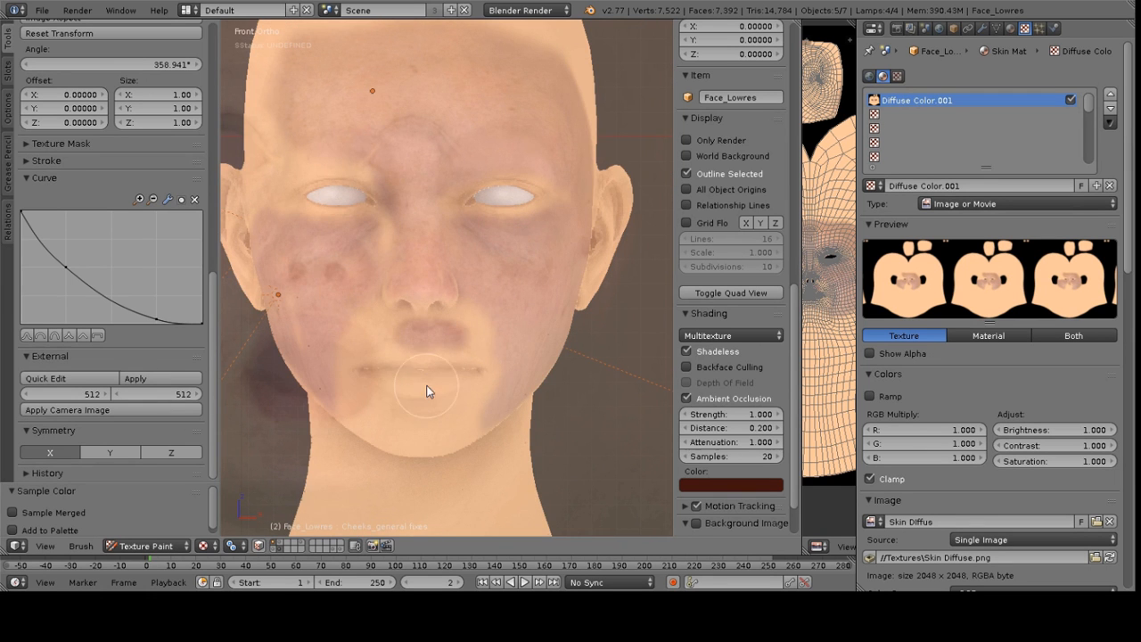
right_click_drag(424, 398, 538, 341)
mouse_move(441, 421)
left_mouse_down()
mouse_move(386, 423)
mouse_move(350, 409)
mouse_move(428, 435)
mouse_move(352, 416)
mouse_move(344, 333)
left_mouse_up()
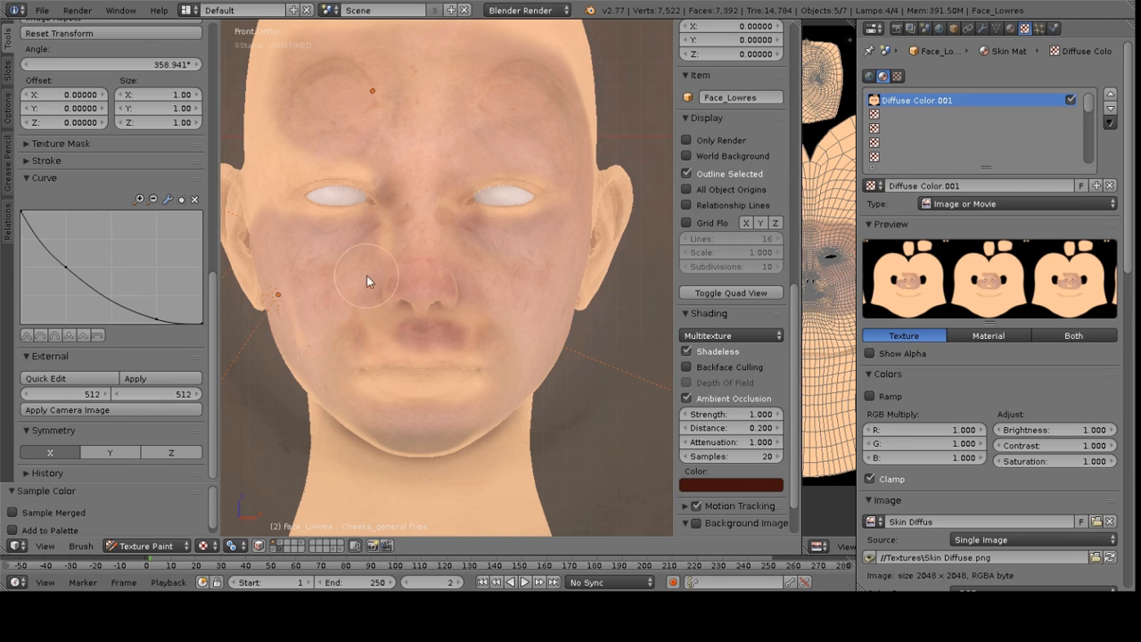
Disable X symmetry and paint skin detail around the nostrils and upper lip
left_click(59, 454)
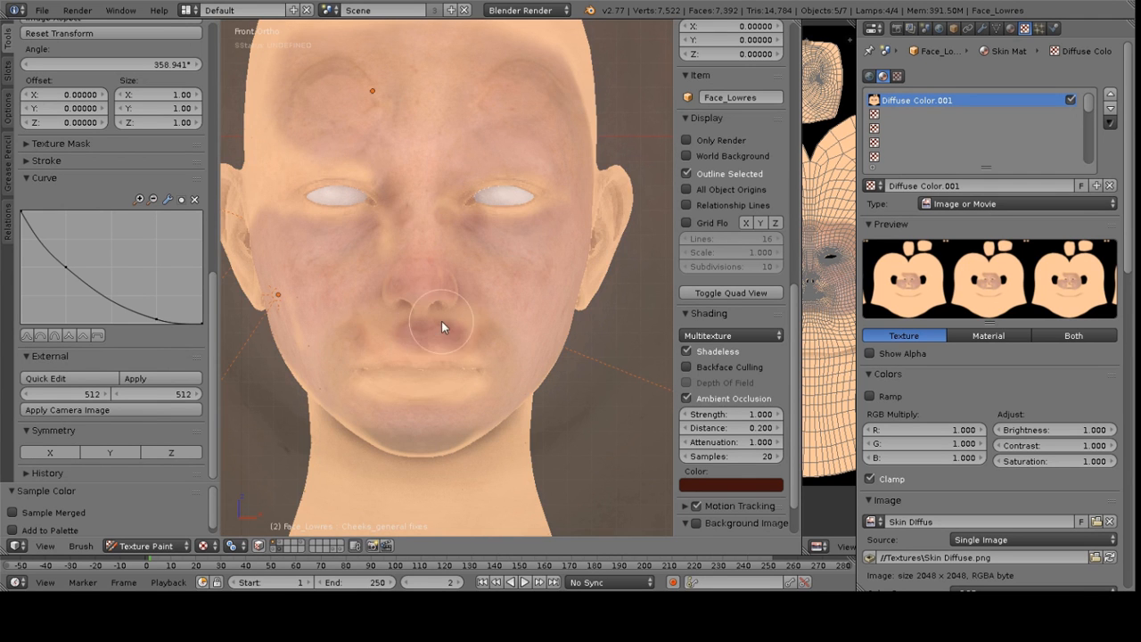
scroll(419, 379, "up", 3)
middle_click_drag(439, 383, 500, 279, "shift")
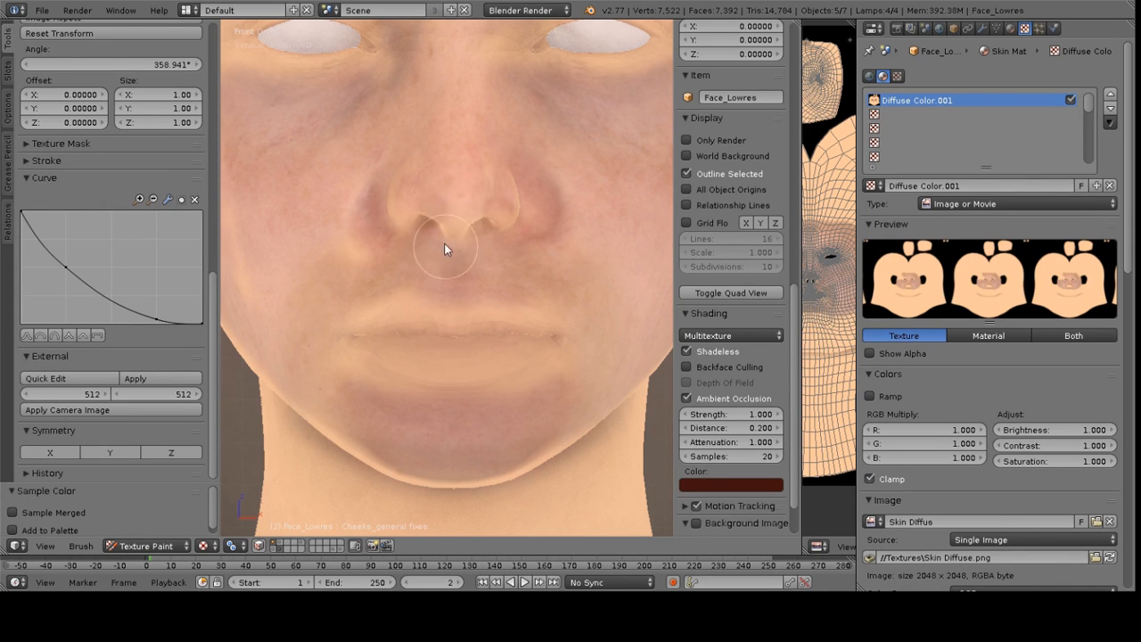
mouse_move(487, 280)
left_mouse_down()
mouse_move(494, 235)
mouse_move(487, 297)
left_mouse_up()
middle_click_drag(476, 248, 518, 347)
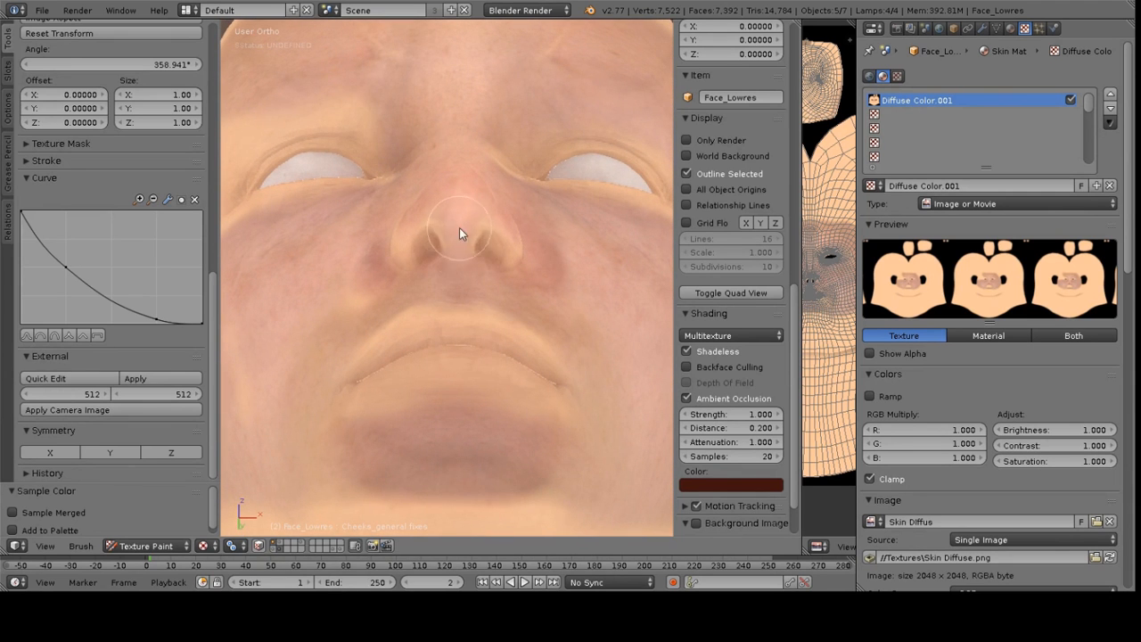
key("KP_1")
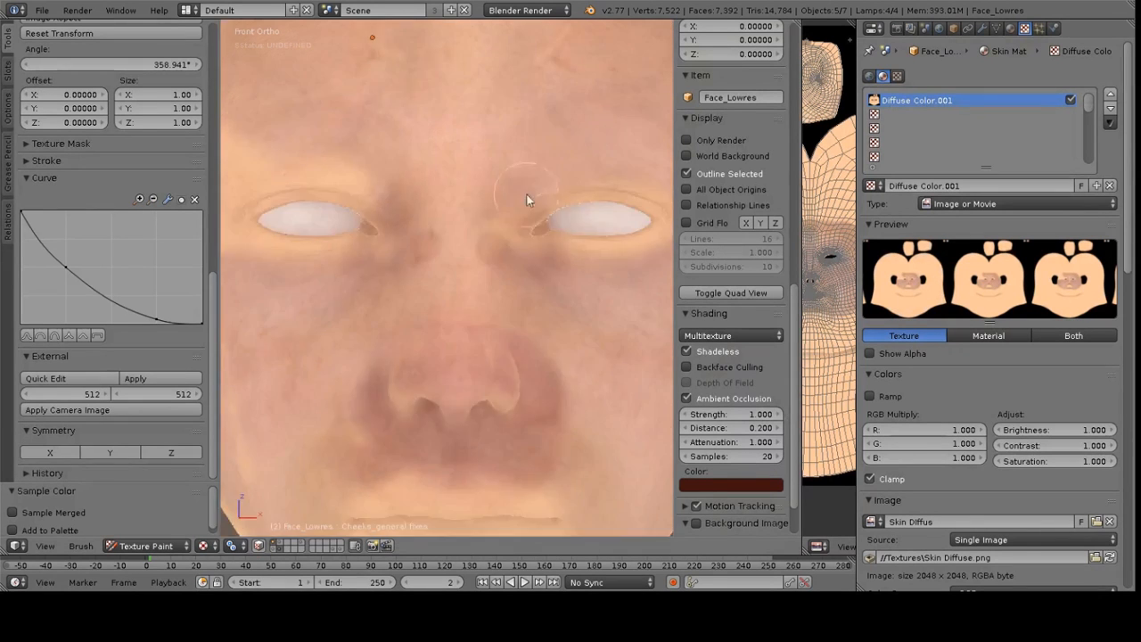
Re-enable X symmetry and paint the temples and the sides of the nose
scroll(521, 168, "down", 2)
left_click(50, 453)
mouse_move(496, 241)
middle_mouse_down("shift")
mouse_move(496, 295)
mouse_move(507, 221)
middle_mouse_up("shift")
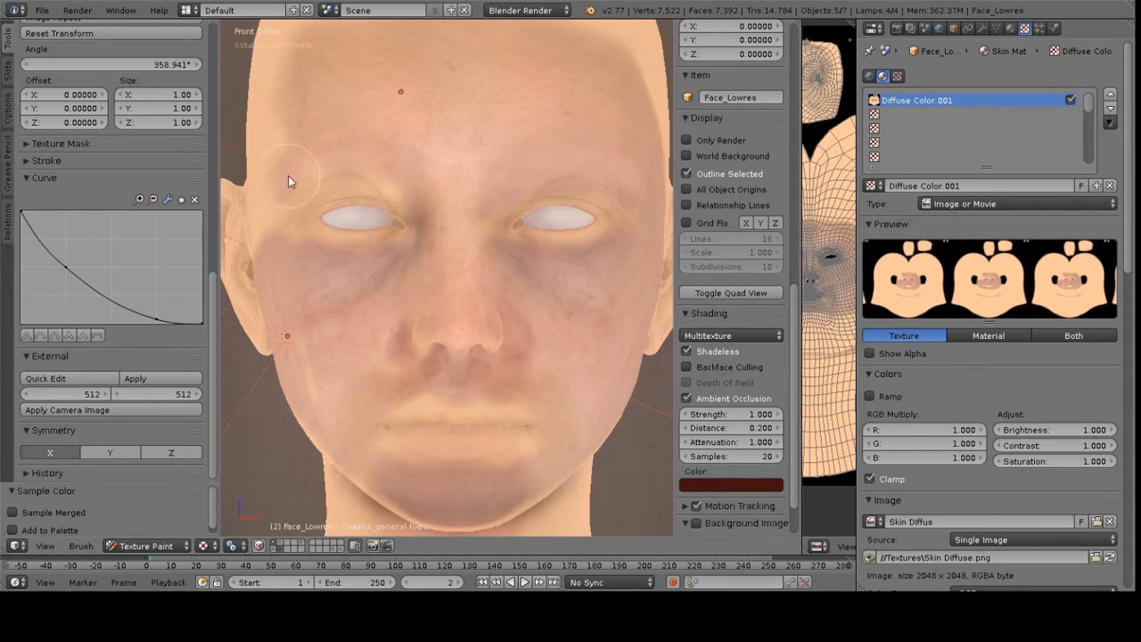
middle_click_drag(299, 158, 368, 217)
scroll(527, 295, "up", 4)
mouse_move(476, 286)
right_mouse_down()
mouse_move(458, 297)
mouse_move(564, 363)
mouse_move(507, 248)
mouse_move(422, 309)
right_mouse_up()
left_click_drag(393, 266, 409, 341)
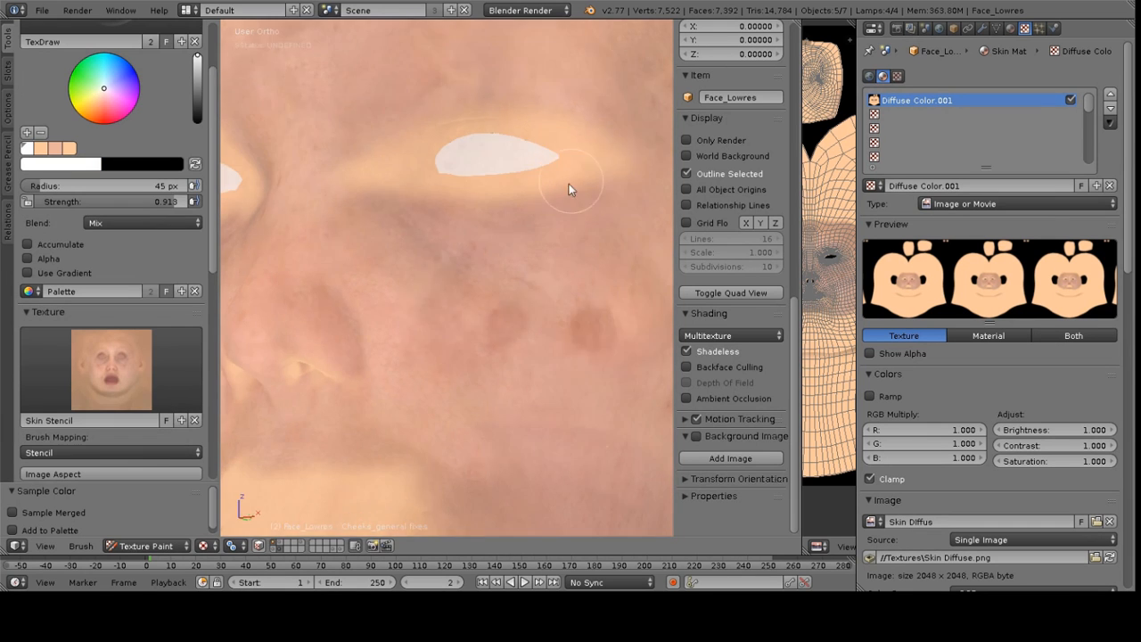
Paint skin detail under the eye and across the upper cheek
mouse_move(569, 183)
right_mouse_down()
mouse_move(586, 257)
mouse_move(521, 204)
right_mouse_up()
mouse_move(521, 204)
left_mouse_down()
mouse_move(529, 194)
mouse_move(368, 159)
left_mouse_up()
mouse_move(571, 125)
left_mouse_down()
mouse_move(613, 142)
mouse_move(434, 147)
mouse_move(450, 153)
left_mouse_up()
mouse_move(450, 153)
right_mouse_down()
mouse_move(504, 209)
mouse_move(425, 155)
right_mouse_up()
mouse_move(425, 155)
left_mouse_down()
mouse_move(506, 132)
mouse_move(496, 132)
left_mouse_up()
mouse_move(616, 185)
right_mouse_down()
mouse_move(589, 87)
mouse_move(593, 163)
mouse_move(608, 162)
right_mouse_up()
mouse_move(608, 161)
left_mouse_down()
mouse_move(446, 132)
mouse_move(508, 88)
mouse_move(374, 165)
mouse_move(540, 212)
left_mouse_up()
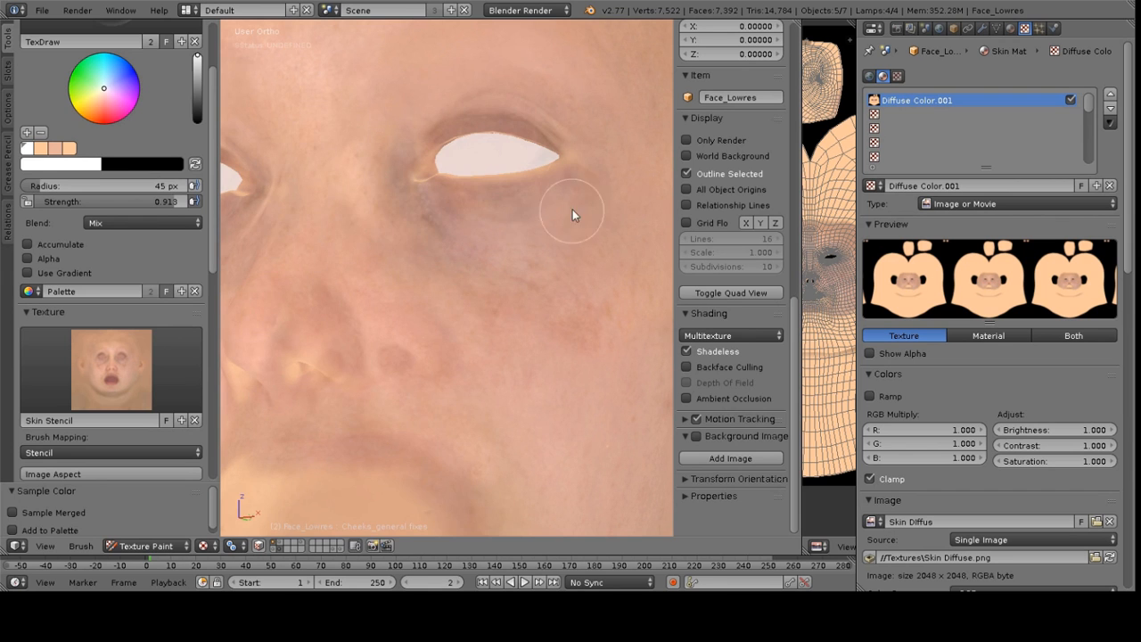
Paint more texture over the cheek and nose, undoing the final stroke
scroll(100, 298, "down", 5)
mouse_move(316, 275)
middle_mouse_down()
mouse_move(499, 240)
mouse_move(498, 219)
middle_mouse_up()
middle_click_drag(442, 326, 442, 294)
mouse_move(408, 304)
left_mouse_down()
mouse_move(401, 292)
mouse_move(407, 310)
mouse_move(427, 301)
left_mouse_up()
middle_click_drag(470, 314, 476, 255)
left_click_drag(408, 198, 401, 189)
middle_click_drag(401, 188, 527, 289)
key("ctrl+z")
scroll(467, 217, "down", 3)
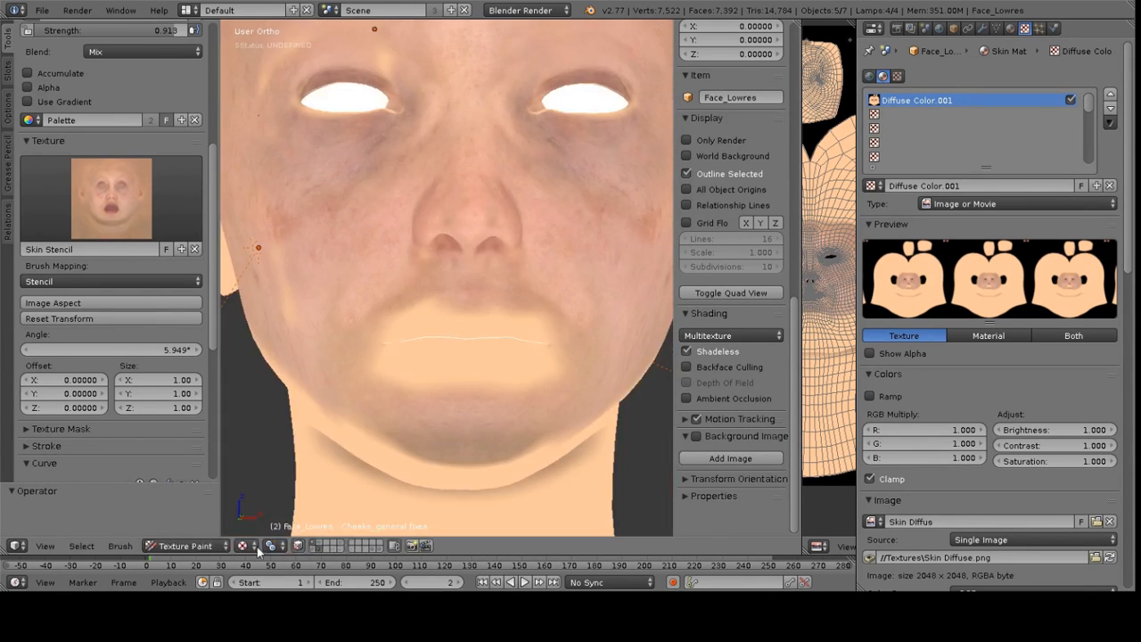
Switch to GLSL shading and set the Skin Material's specular intensity to 0.124
left_click(733, 336)
left_click(733, 351)
left_click(1010, 28)
left_click_drag(926, 376, 881, 376)
scroll(540, 337, "up", 3)
left_click_drag(540, 336, 435, 340)
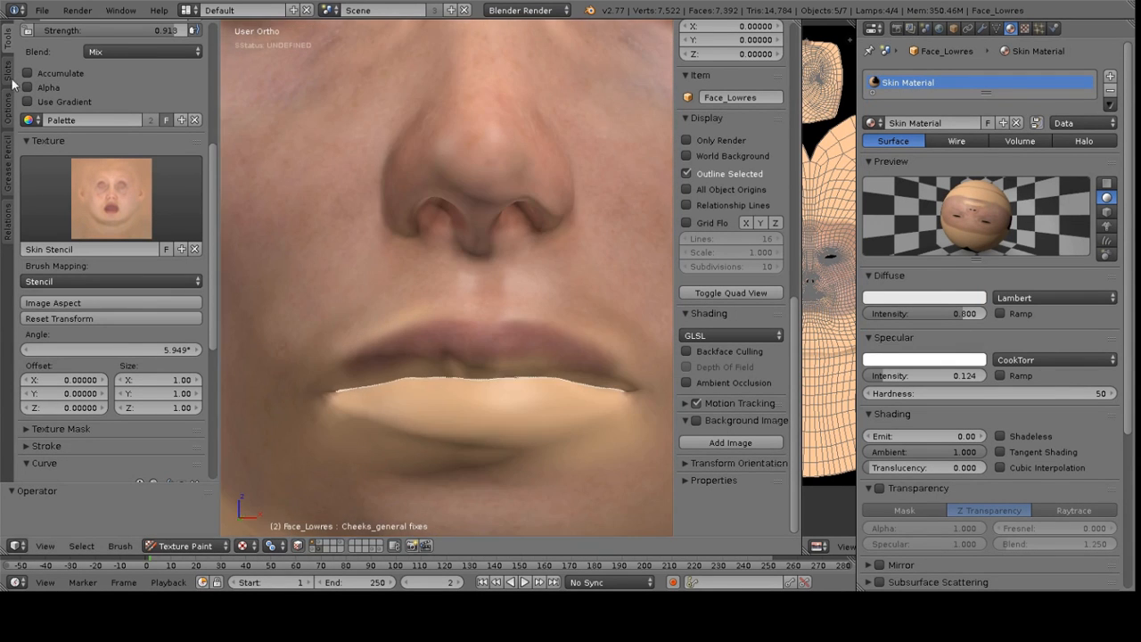
Save all modified texture images
left_click(7, 71)
left_click(48, 223)
left_click(8, 41)
scroll(122, 334, "down", 10)
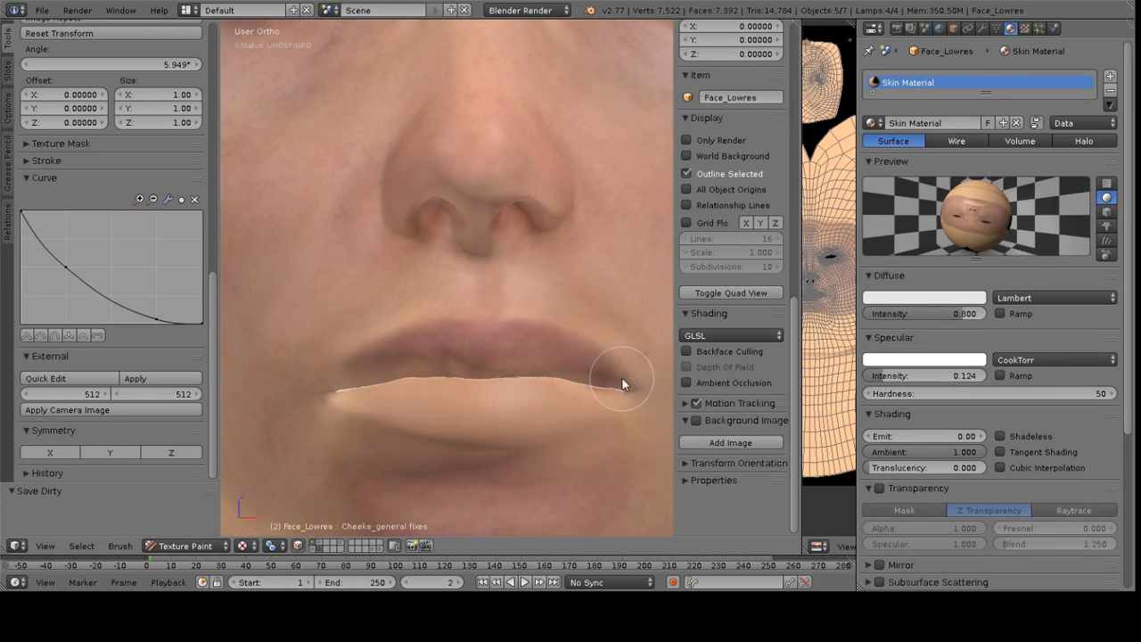
Paint stencil skin texture along the lower lip and mouth corners
middle_click_drag(613, 369, 612, 340)
left_click_drag(350, 378, 537, 360)
mouse_move(537, 359)
middle_mouse_down()
mouse_move(574, 329)
mouse_move(481, 329)
mouse_move(496, 331)
middle_mouse_up()
mouse_move(496, 382)
middle_mouse_down()
mouse_move(502, 333)
mouse_move(505, 388)
mouse_move(513, 380)
middle_mouse_up()
right_click_drag(626, 327, 626, 337, "ctrl")
mouse_move(484, 381)
left_mouse_down()
mouse_move(558, 361)
mouse_move(344, 357)
left_mouse_up()
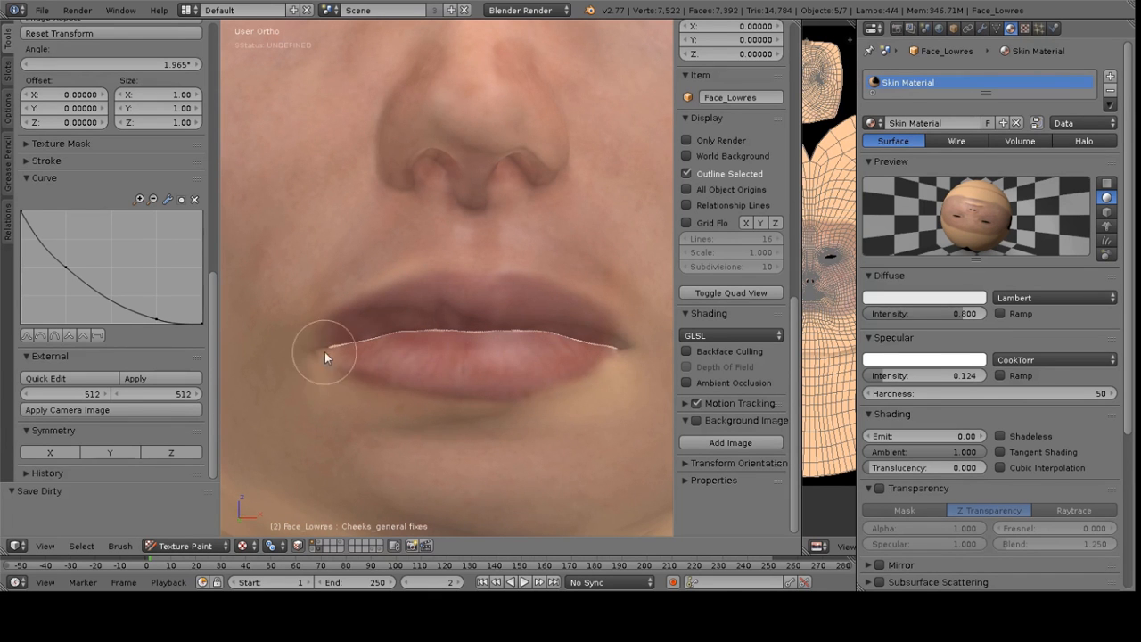
left_click_drag(636, 344, 321, 333)
Set brush strength to 0.223 and paint over the lips, switching to Multitexture shading
scroll(183, 258, "up", 10)
left_click_drag(182, 258, 55, 259)
right_click_drag(403, 308, 373, 412)
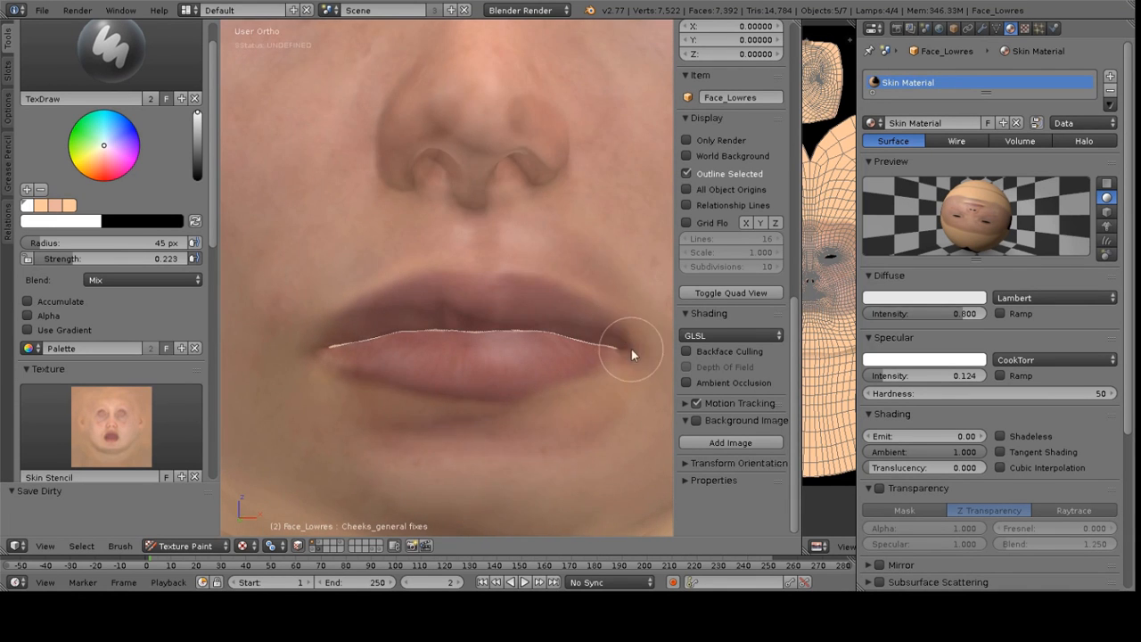
left_click(732, 335)
left_click(731, 317)
right_click_drag(514, 258, 499, 405)
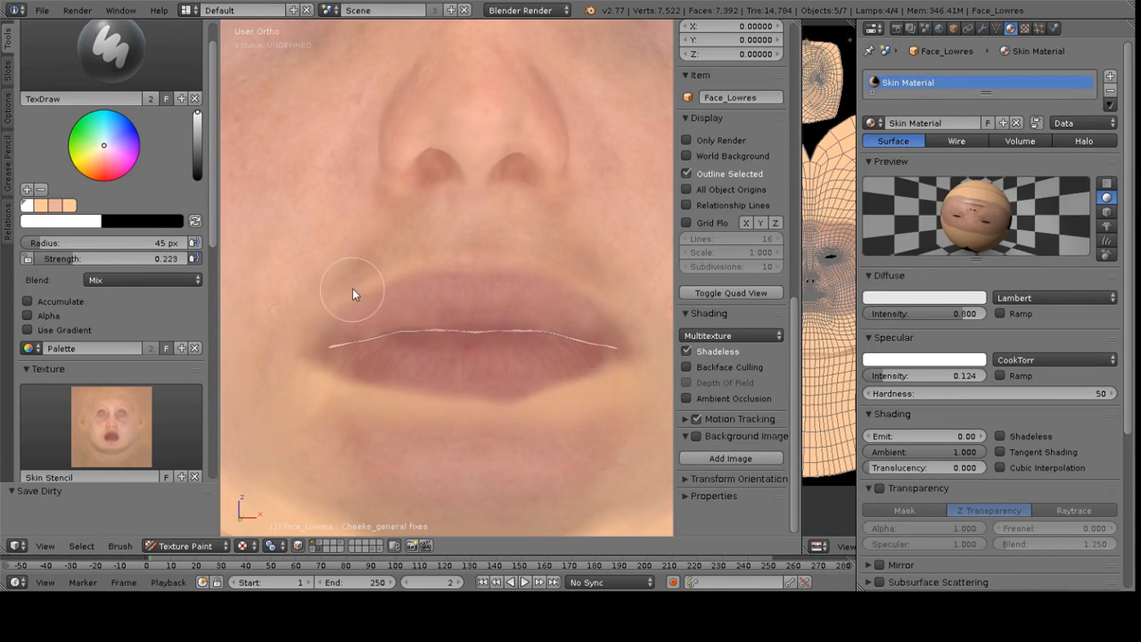
Raise the brush strength and resize the brush radius
scroll(117, 294, "down", 10)
scroll(117, 293, "up", 11)
left_click_drag(77, 295, 148, 296)
key("f")
left_click(415, 260)
Switch to GLSL shading and paint around the mouth
left_click(731, 335)
left_click(731, 353)
scroll(439, 254, "down", 3)
middle_click_drag(440, 254, 363, 232)
Resize the brush, lower its strength and paint the chin from below
key("f")
left_click(334, 281)
left_click_drag(92, 295, 114, 296)
scroll(104, 281, "down", 10)
middle_click_drag(455, 254, 234, 301)
mouse_move(443, 395)
middle_mouse_down()
mouse_move(457, 306)
mouse_move(446, 274)
mouse_move(556, 244)
middle_mouse_up()
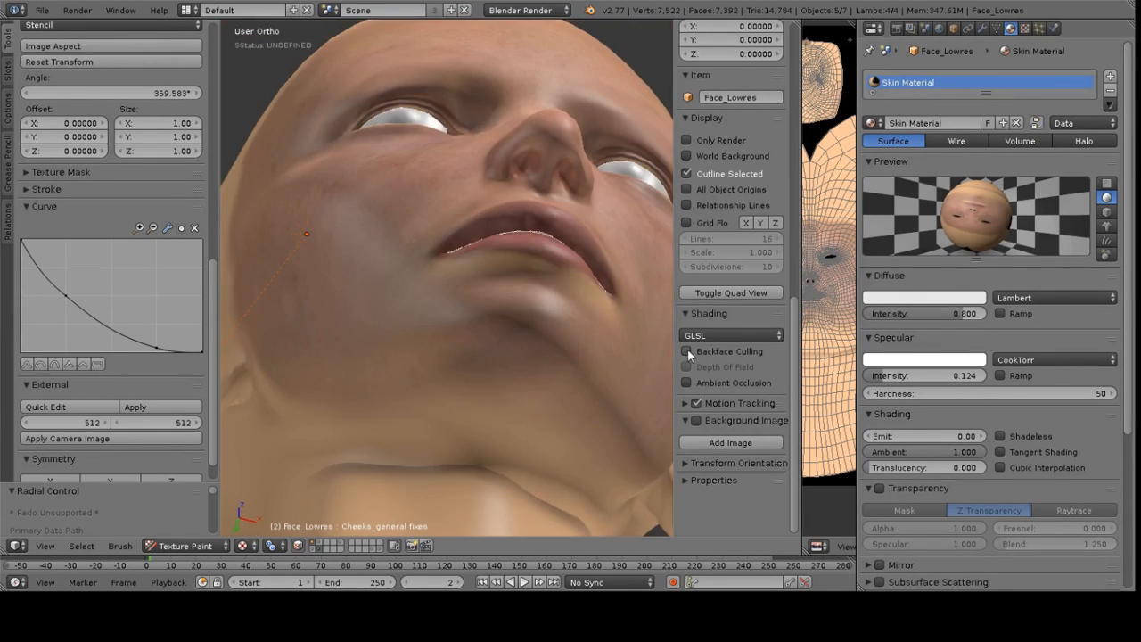
Switch back to Multitexture shading and paint under the chin
left_click(731, 335)
left_click(731, 318)
mouse_move(624, 348)
middle_mouse_down()
mouse_move(545, 346)
mouse_move(469, 470)
middle_mouse_up()
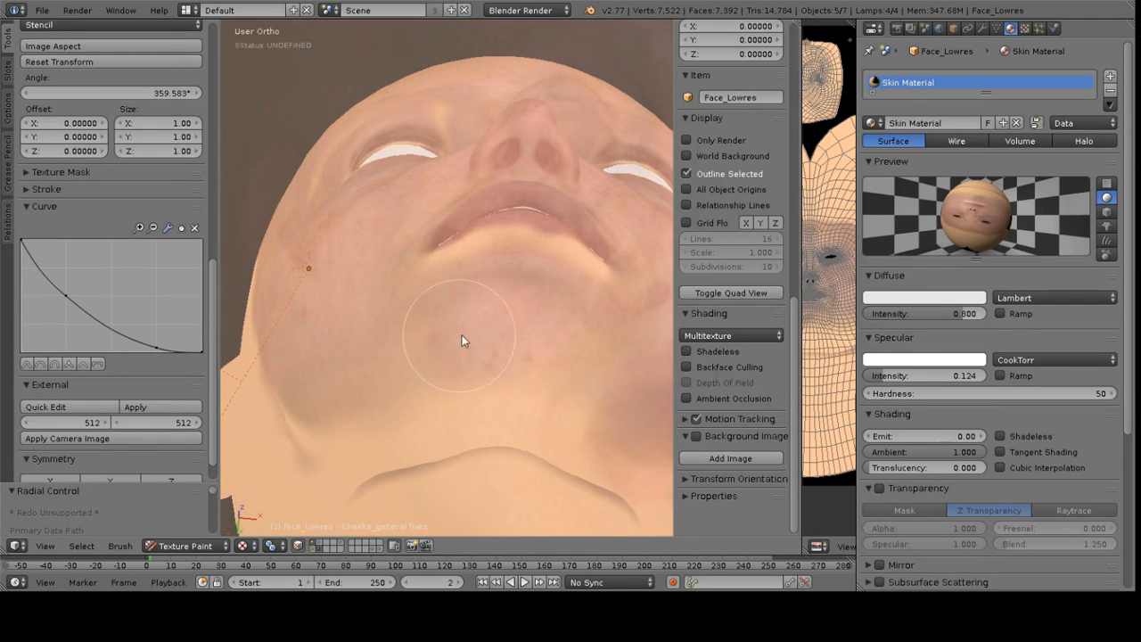
Finish painting under the chin and save all painted images
mouse_move(405, 302)
middle_mouse_down()
mouse_move(456, 201)
mouse_move(561, 376)
mouse_move(424, 263)
mouse_move(487, 197)
mouse_move(421, 265)
middle_mouse_up()
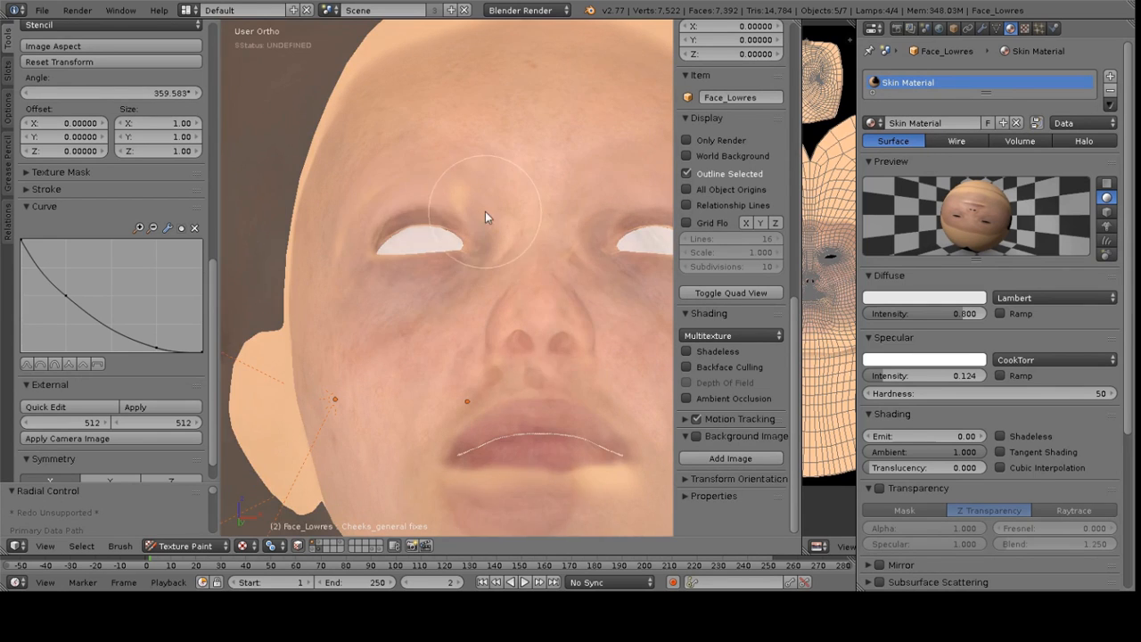
key("Home")
scroll(462, 364, "up", 5)
middle_click_drag(598, 385, 472, 327)
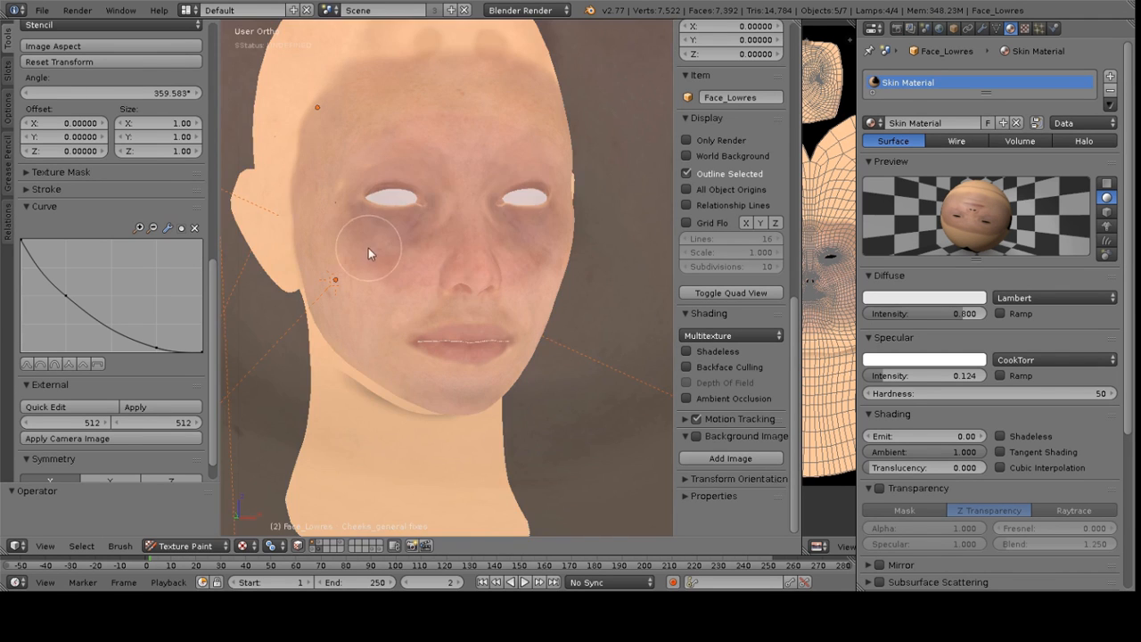
middle_click_drag(272, 239, 399, 253)
left_click(9, 72)
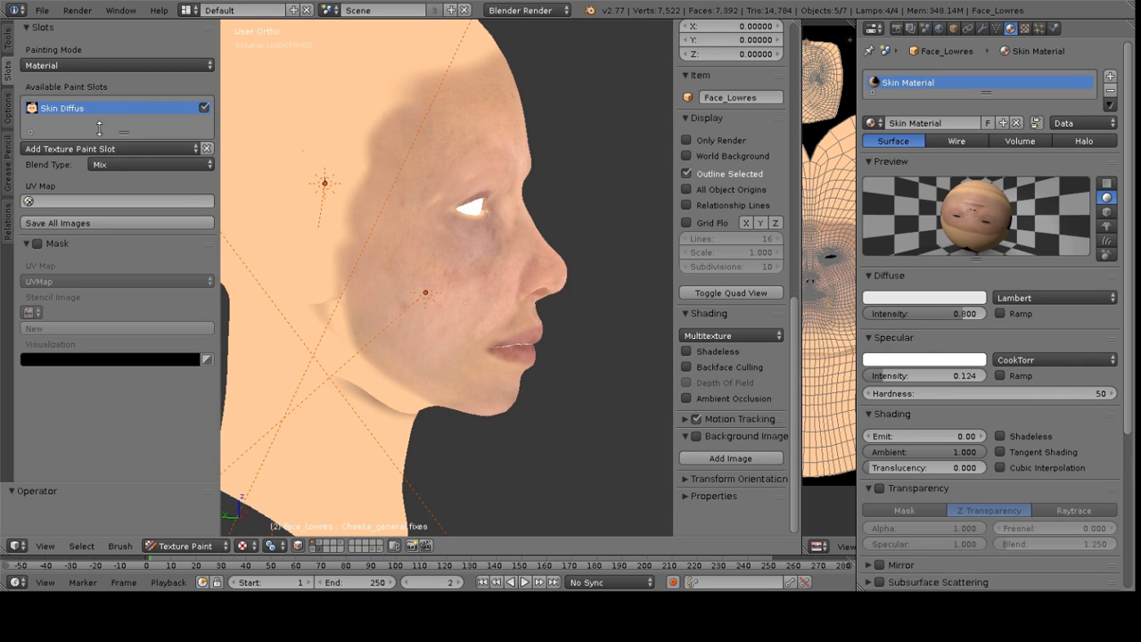
left_click(72, 223)
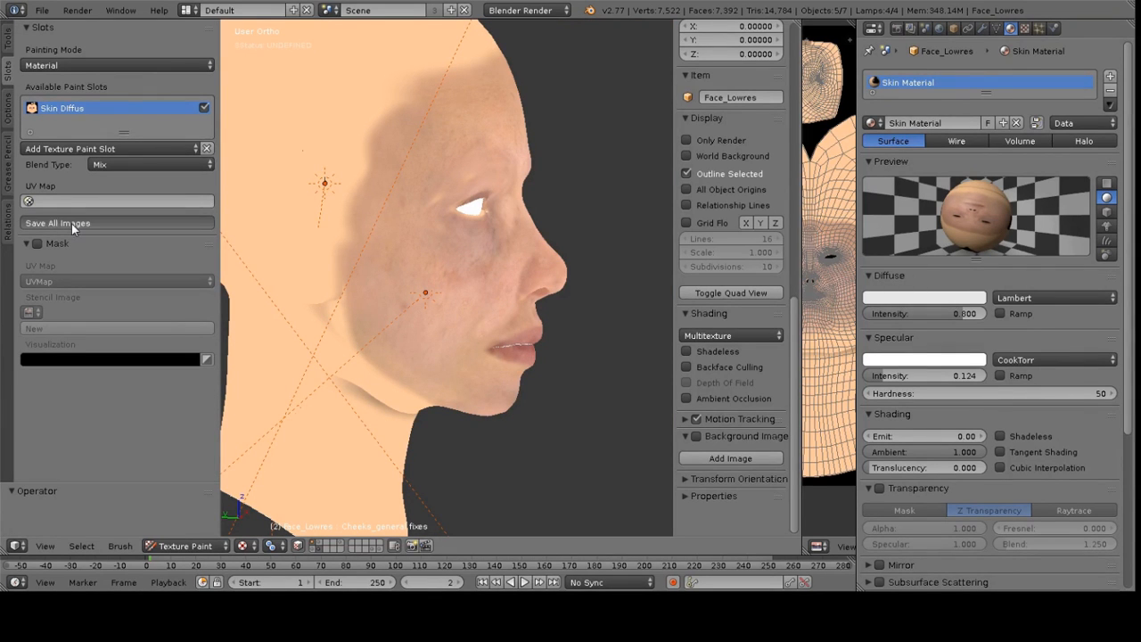
Replace the brush's stencil texture with a new texture named Skin Generic Stencil
mouse_move(452, 217)
middle_mouse_down()
mouse_move(336, 207)
mouse_move(458, 180)
mouse_move(458, 220)
mouse_move(509, 231)
middle_mouse_up()
middle_click_drag(593, 304, 393, 205)
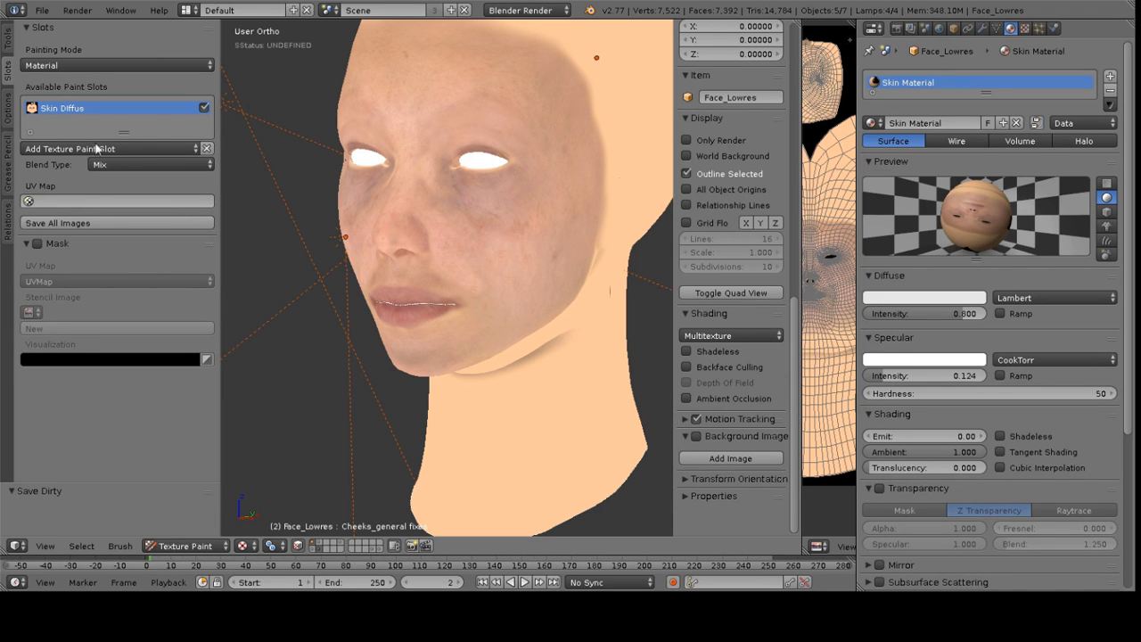
left_click(6, 36)
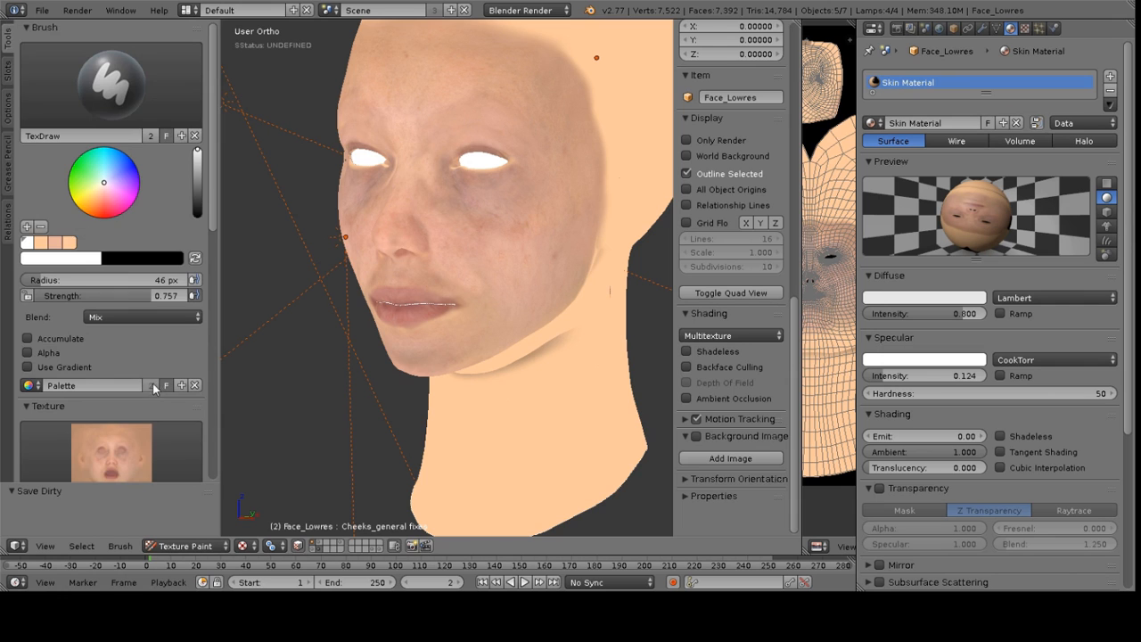
scroll(134, 321, "down", 4)
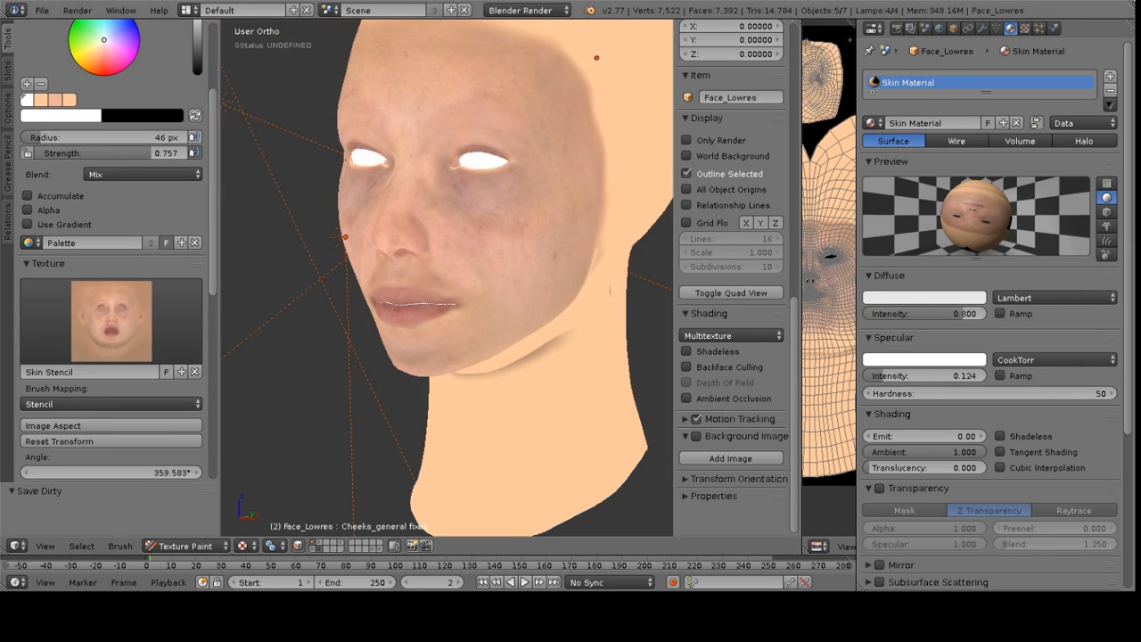
left_click(1026, 28)
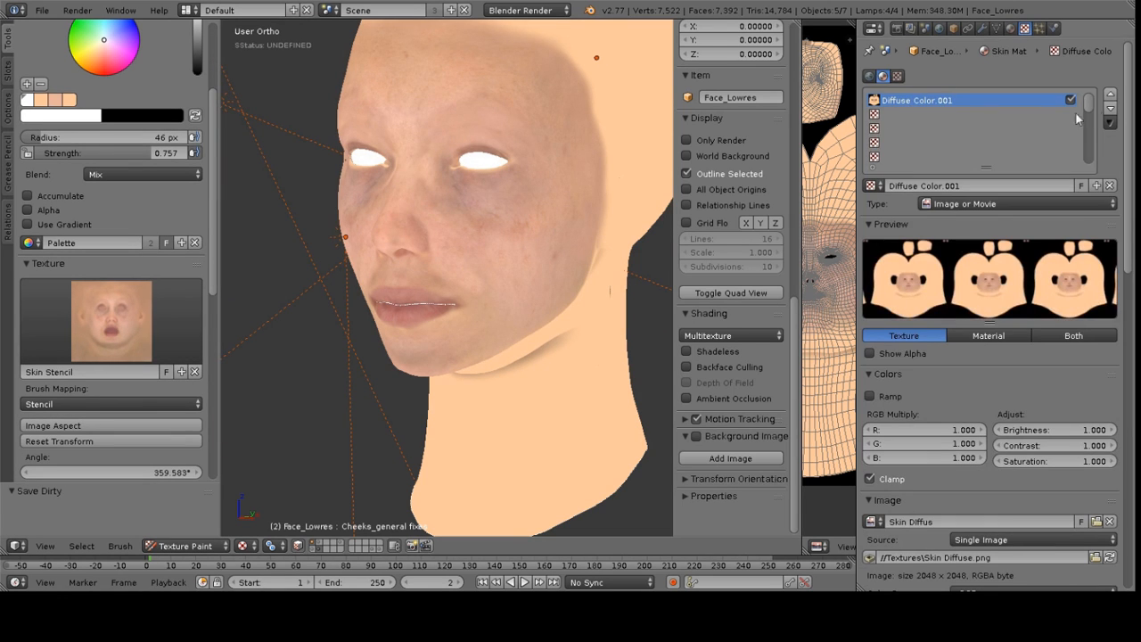
left_click(897, 76)
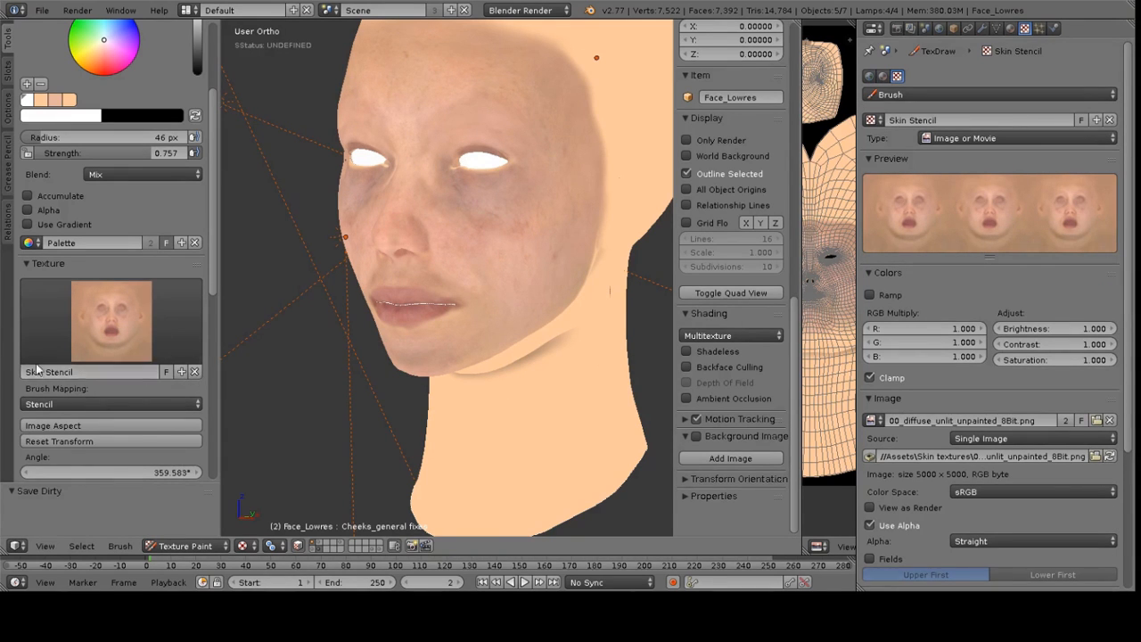
left_click(197, 372)
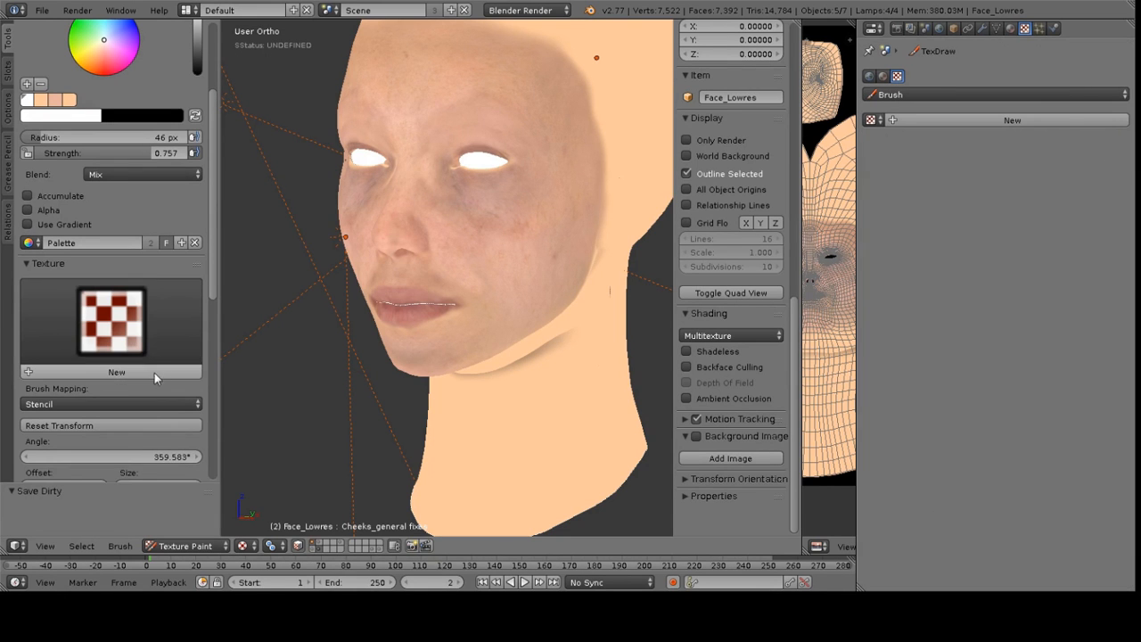
left_click(98, 378)
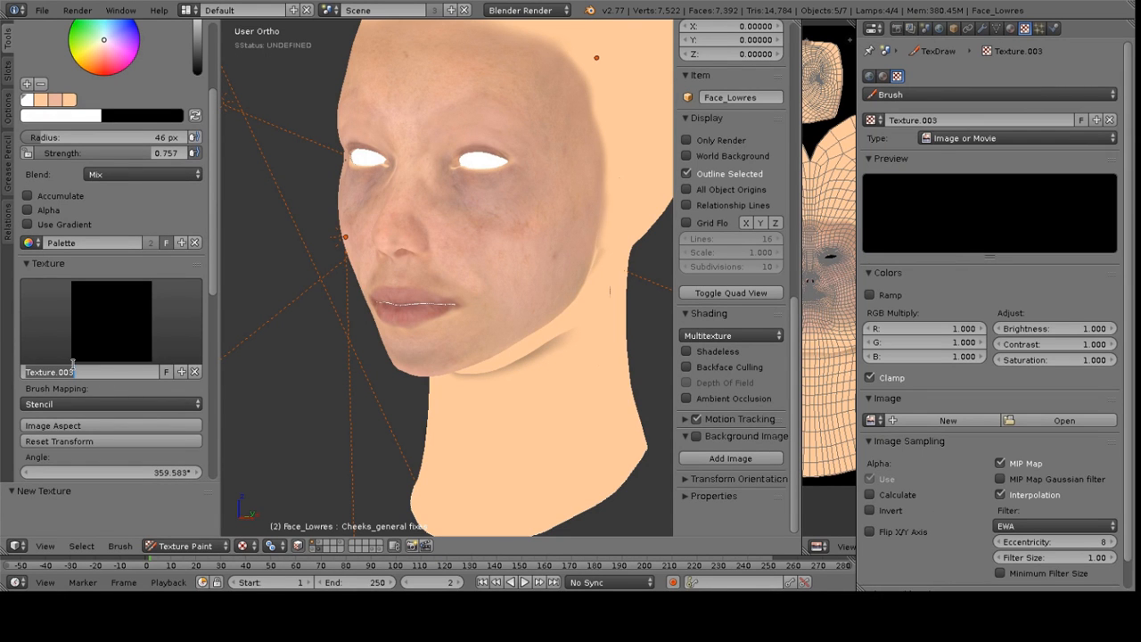
type("Skin Generic Stencil")
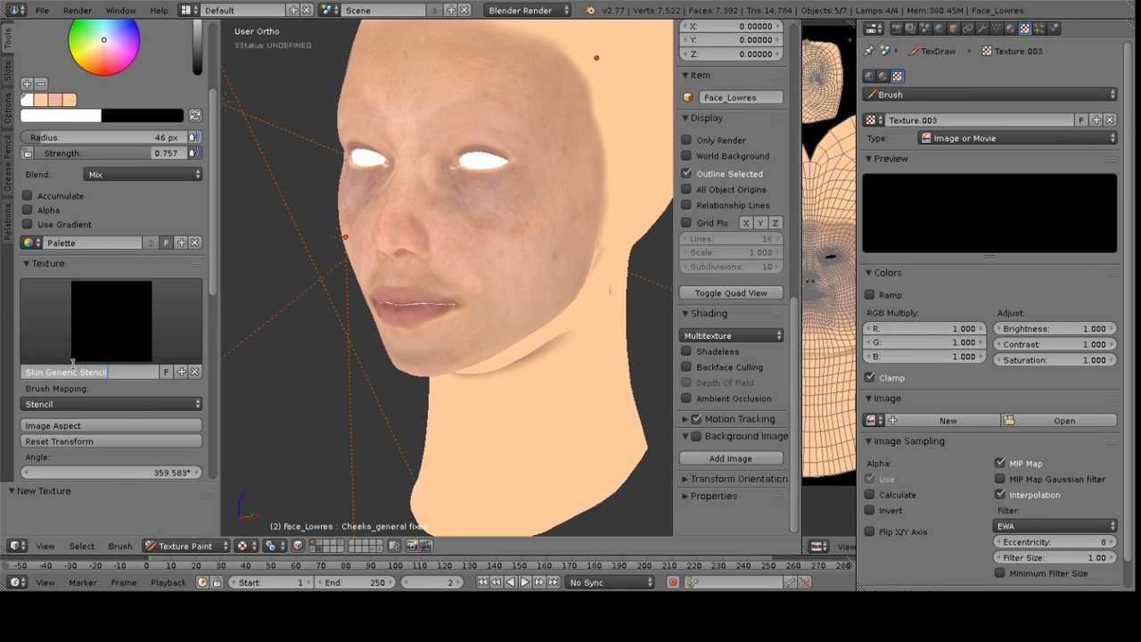
key("Return")
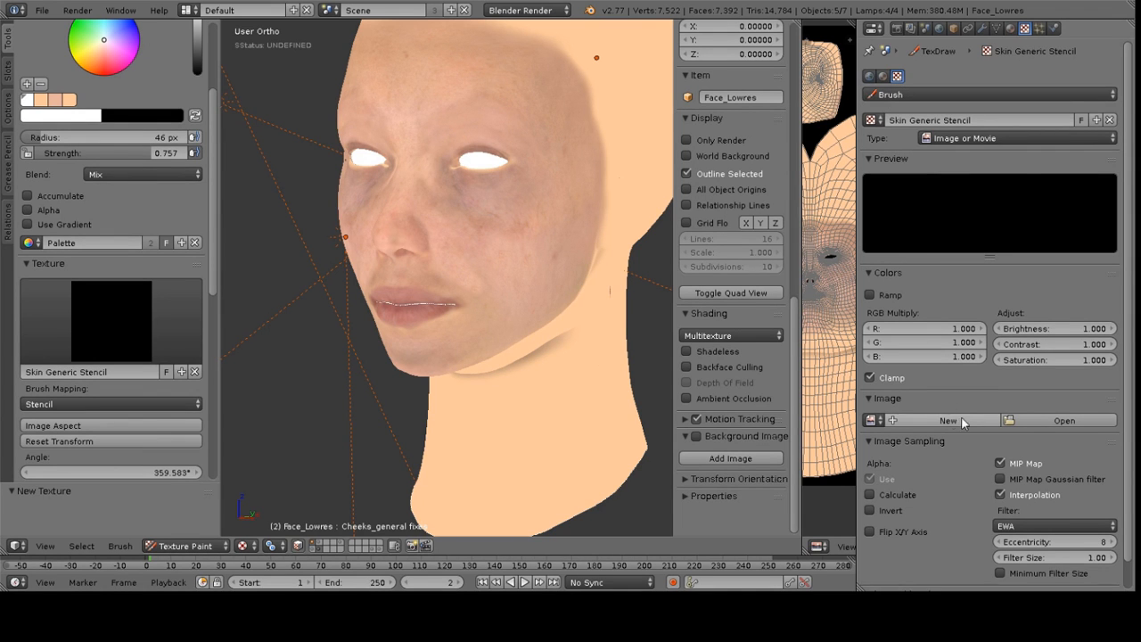
Load SkinTexture_Basic.png from the Assets/Skin textures folder as the new texture's image
left_click(1049, 424)
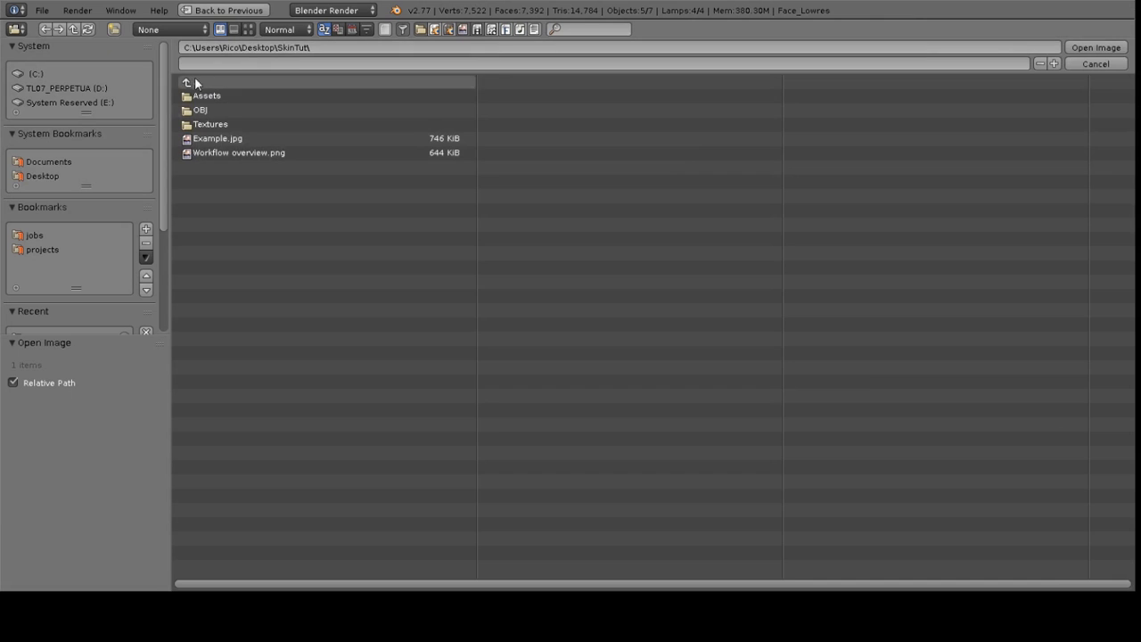
left_click(249, 30)
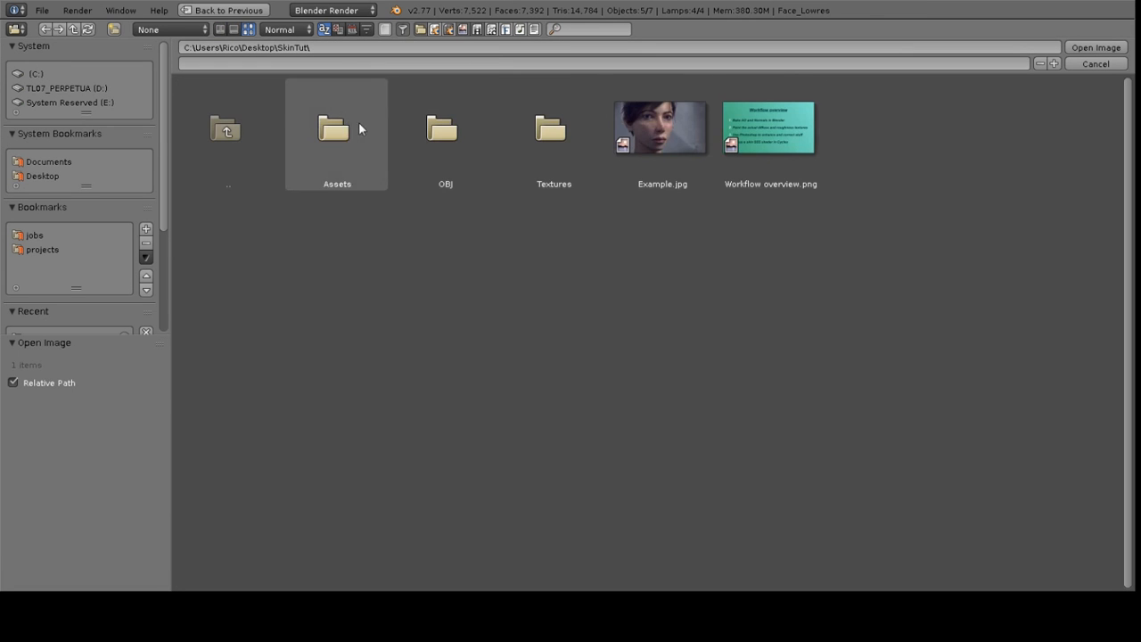
left_click(361, 125)
left_click(438, 134)
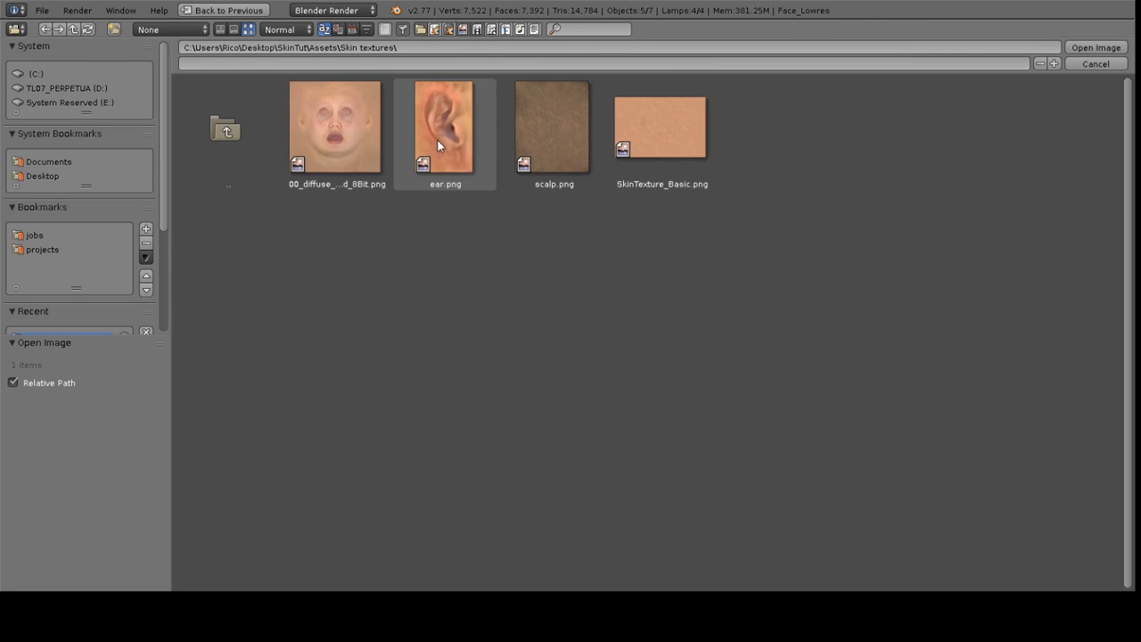
left_click(636, 141)
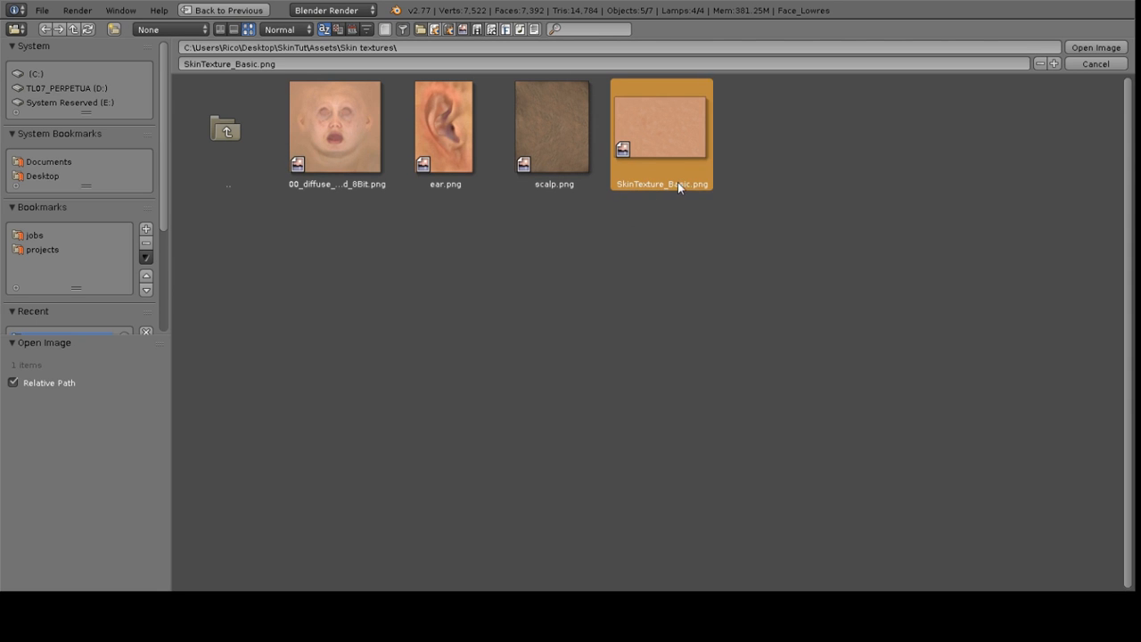
left_click(1092, 48)
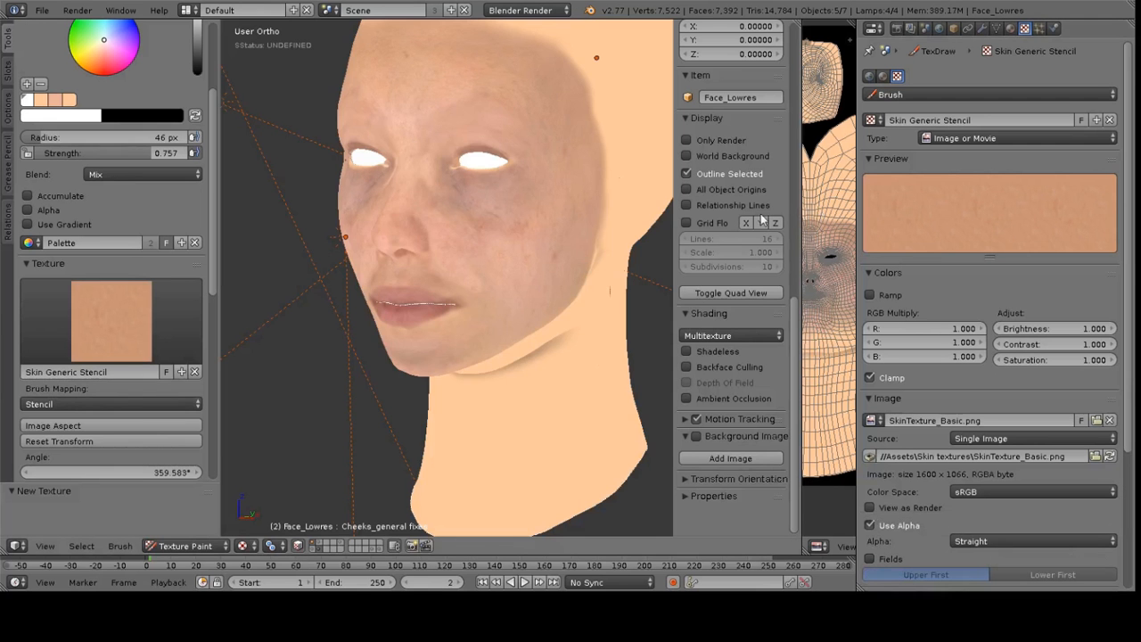
Resize the brush radius to about 57 px
scroll(532, 206, "down", 2)
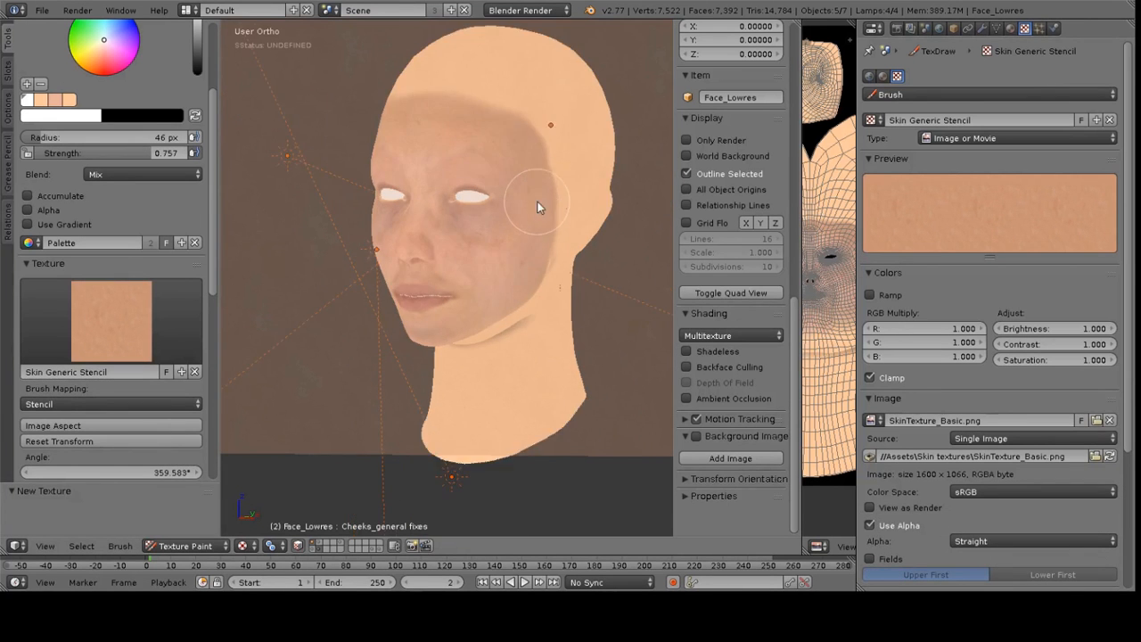
mouse_move(555, 195)
middle_mouse_down()
mouse_move(484, 191)
mouse_move(459, 205)
mouse_move(516, 238)
middle_mouse_up()
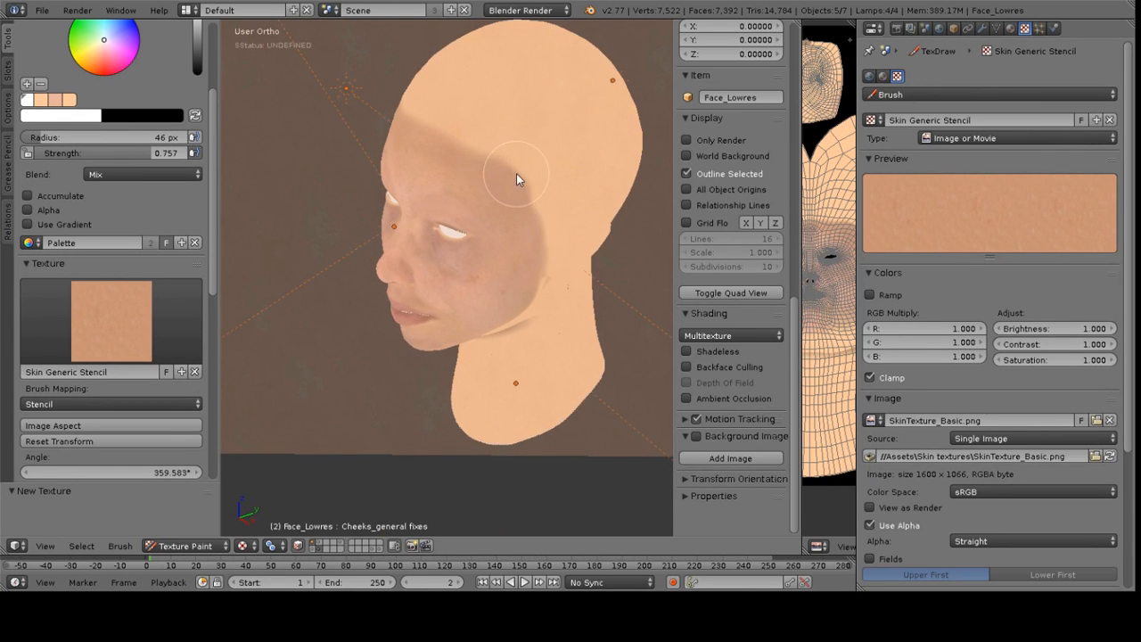
scroll(541, 152, "up", 2)
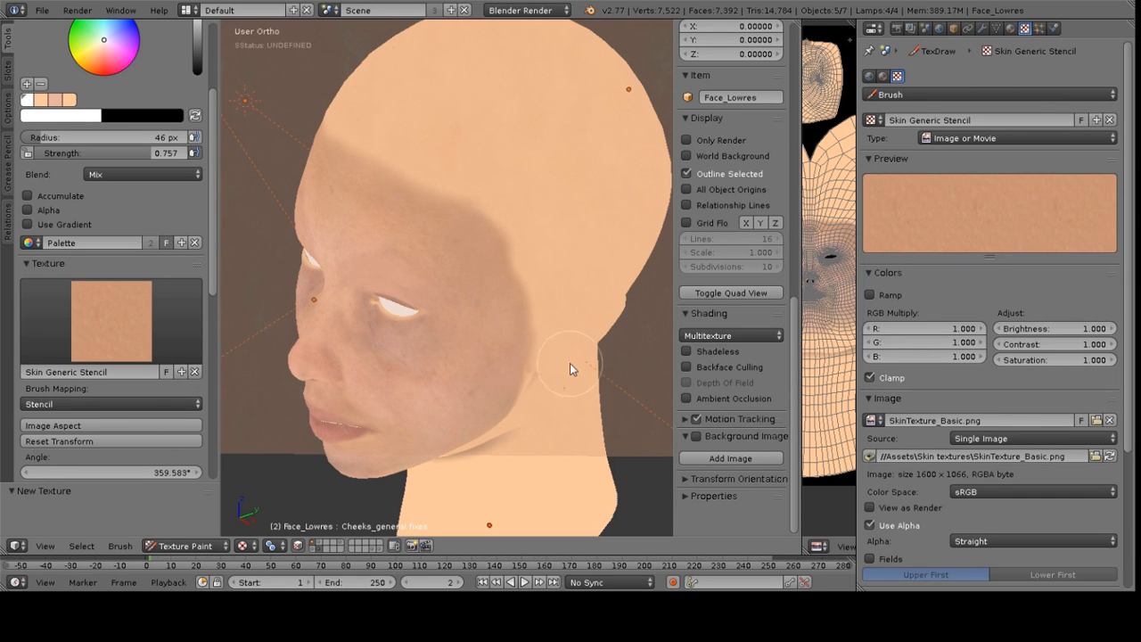
key("f")
left_click(517, 248)
key("f")
left_click(466, 171)
Enable X-axis symmetry and paint the forehead and scalp with the skin texture
scroll(125, 345, "down", 10)
left_click(74, 411)
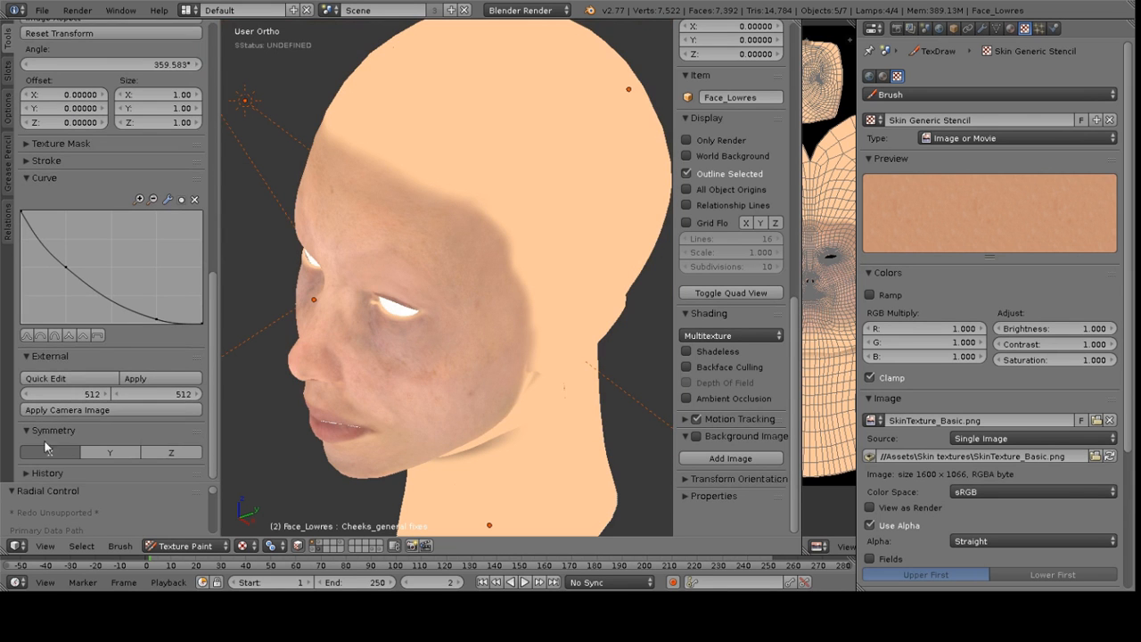
mouse_move(502, 141)
left_mouse_down()
mouse_move(538, 97)
mouse_move(437, 178)
mouse_move(539, 148)
left_mouse_up()
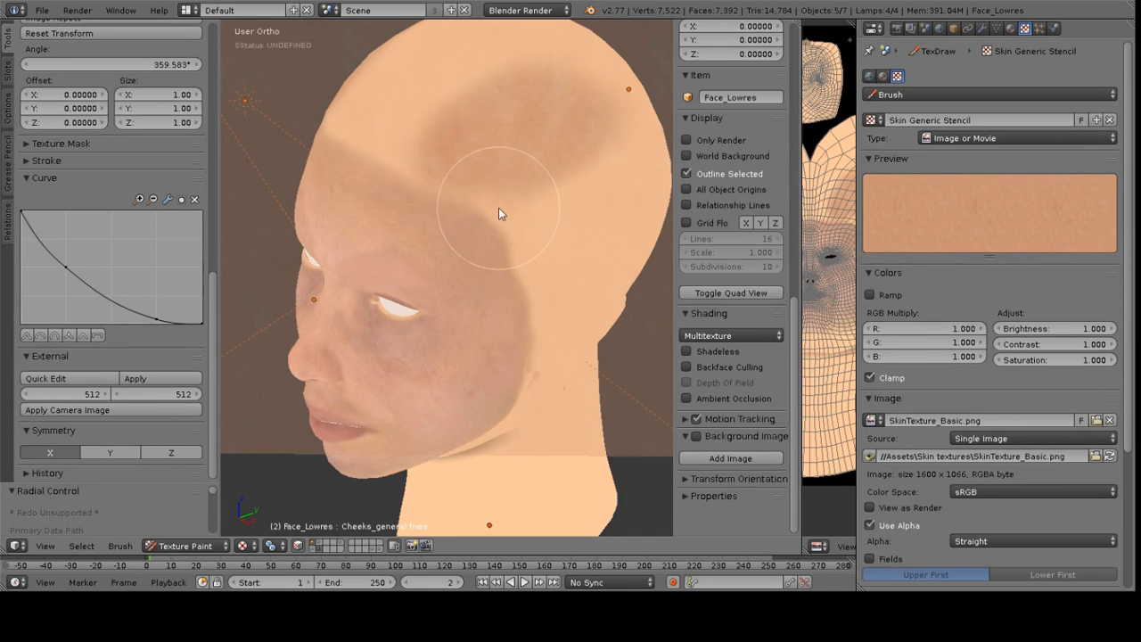
mouse_move(385, 178)
middle_mouse_down()
mouse_move(471, 195)
mouse_move(398, 212)
middle_mouse_up()
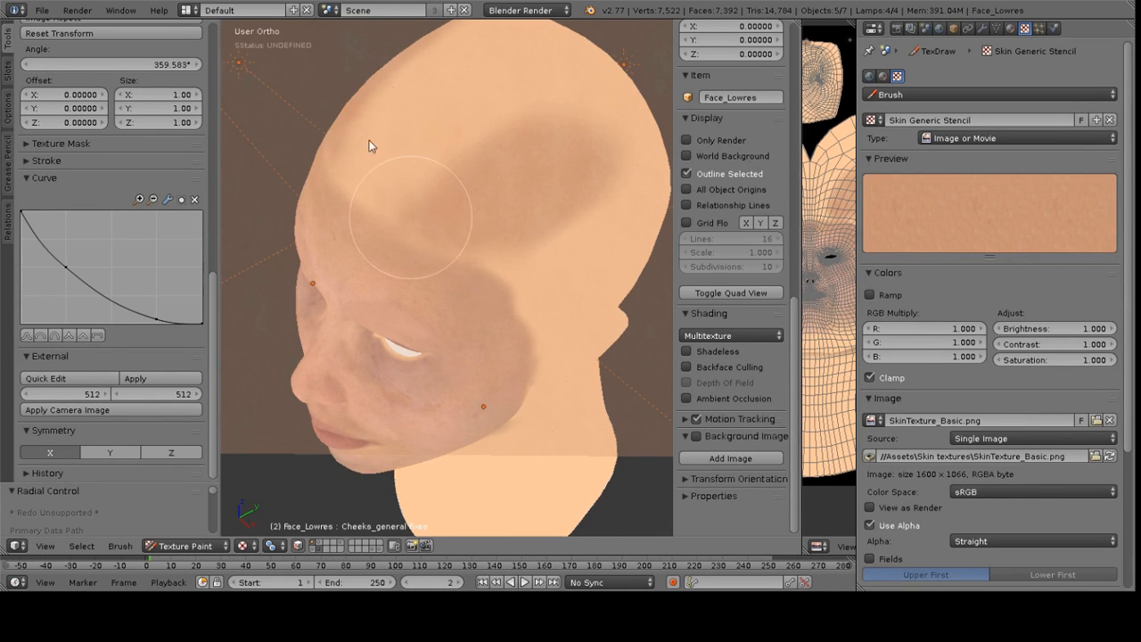
left_click_drag(562, 155, 548, 183)
middle_click_drag(548, 182, 508, 163)
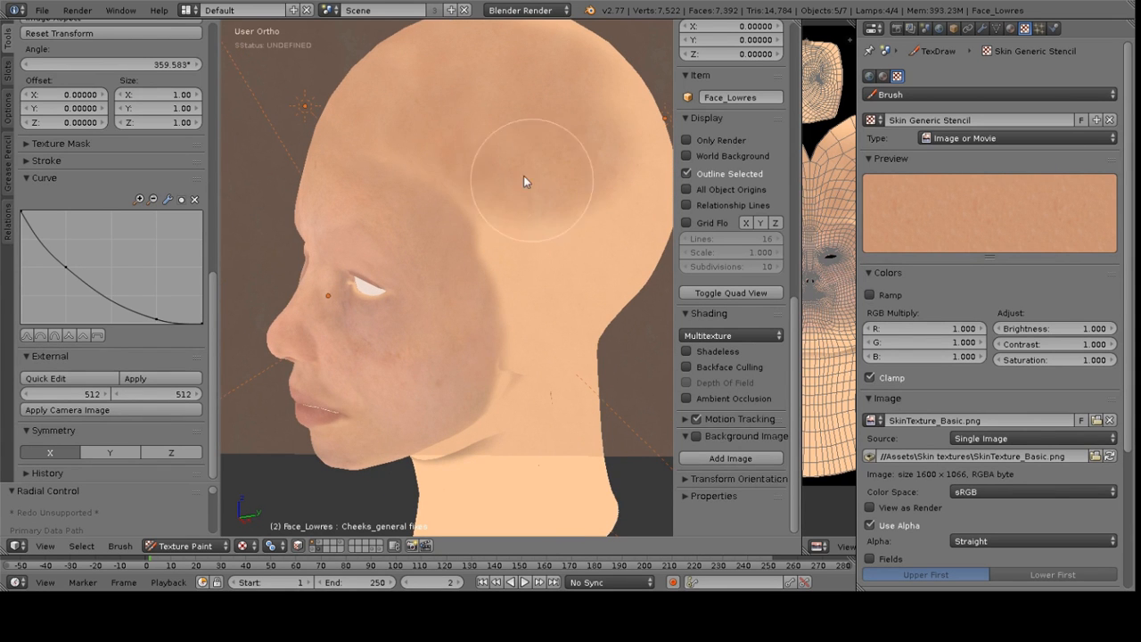
mouse_move(407, 107)
middle_mouse_down()
mouse_move(536, 117)
mouse_move(407, 107)
mouse_move(492, 126)
mouse_move(467, 137)
mouse_move(469, 115)
middle_mouse_up()
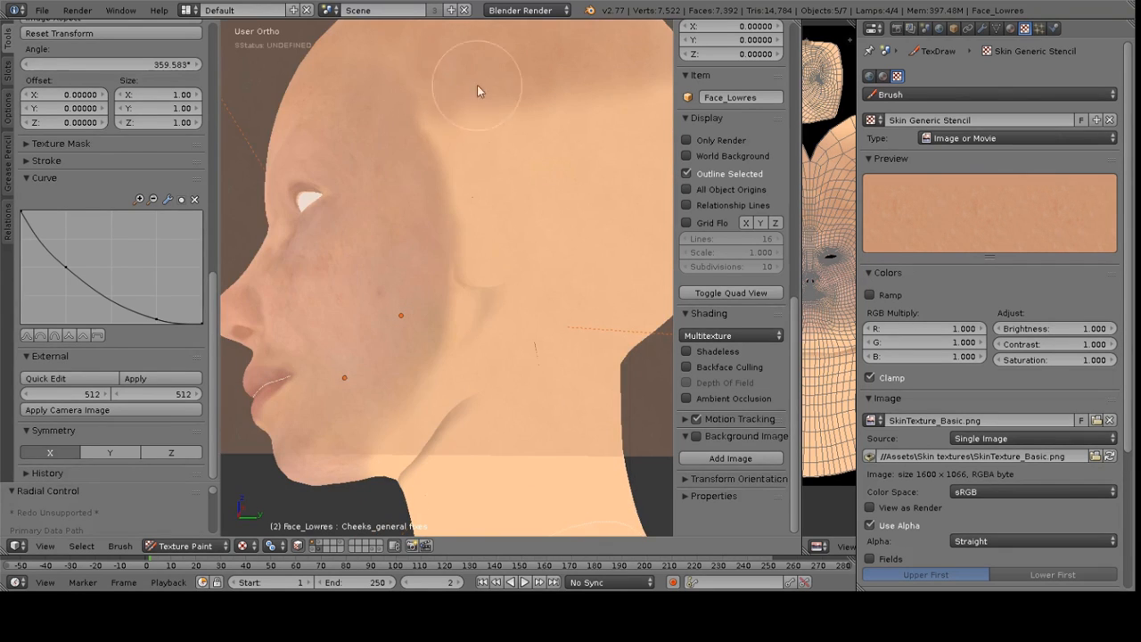
Paint the side of the head, under the jaw and the upper neck
scroll(415, 132, "down", 3)
middle_click_drag(408, 140, 528, 89)
scroll(517, 274, "up", 3)
middle_click_drag(517, 275, 495, 210, "shift")
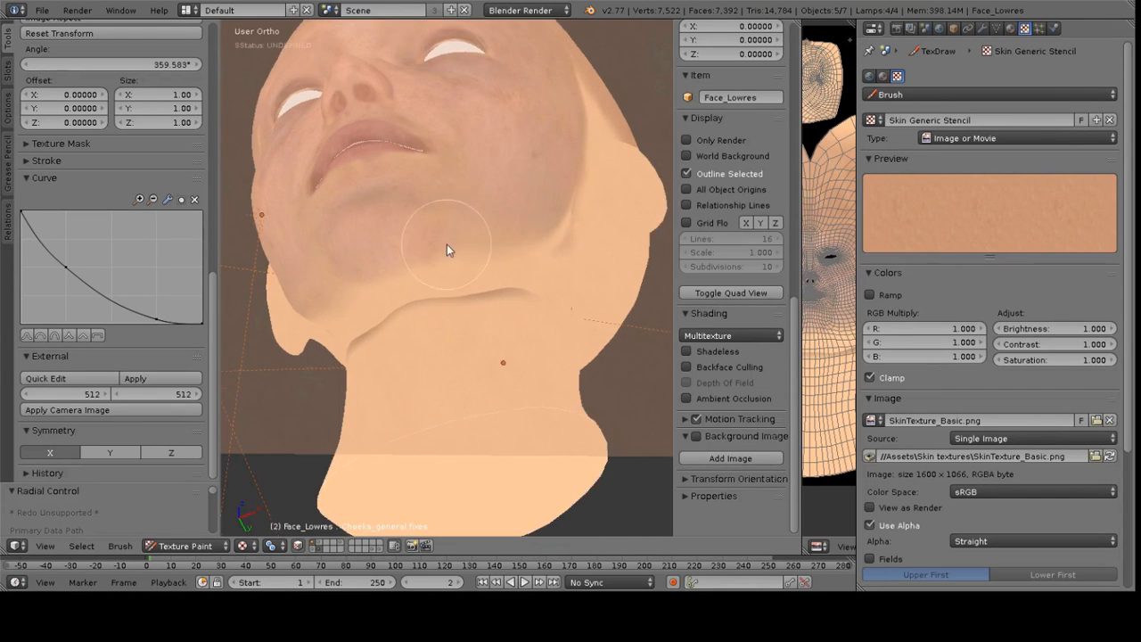
scroll(484, 218, "up", 1)
mouse_move(391, 274)
left_mouse_down()
mouse_move(553, 264)
mouse_move(403, 283)
mouse_move(359, 308)
mouse_move(522, 303)
mouse_move(395, 319)
mouse_move(524, 300)
left_mouse_up()
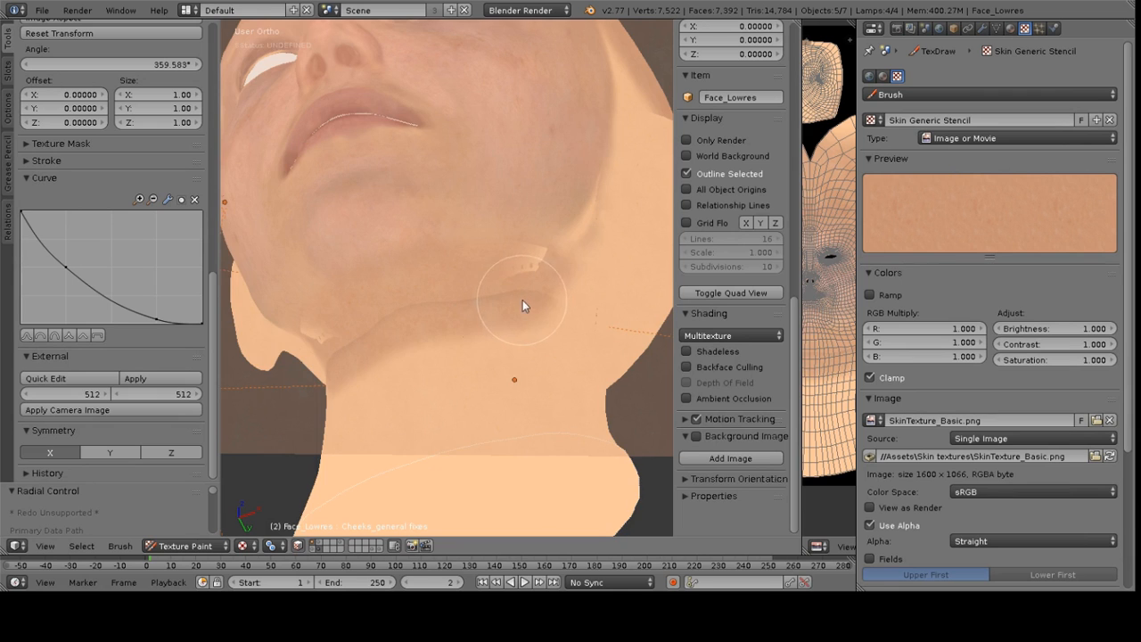
middle_click_drag(519, 300, 496, 311)
mouse_move(514, 312)
left_mouse_down()
mouse_move(442, 328)
mouse_move(541, 265)
mouse_move(448, 293)
mouse_move(538, 255)
mouse_move(520, 268)
mouse_move(649, 349)
left_mouse_up()
Switch viewport shading to GLSL and paint the side of the neck below the ear
left_click(731, 336)
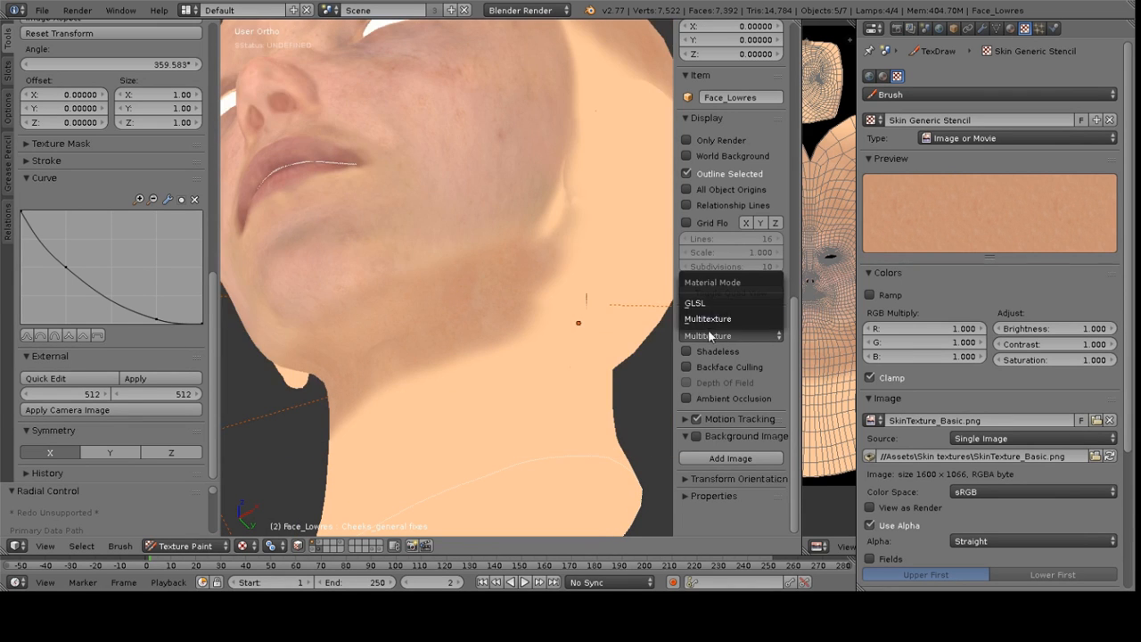
left_click(726, 301)
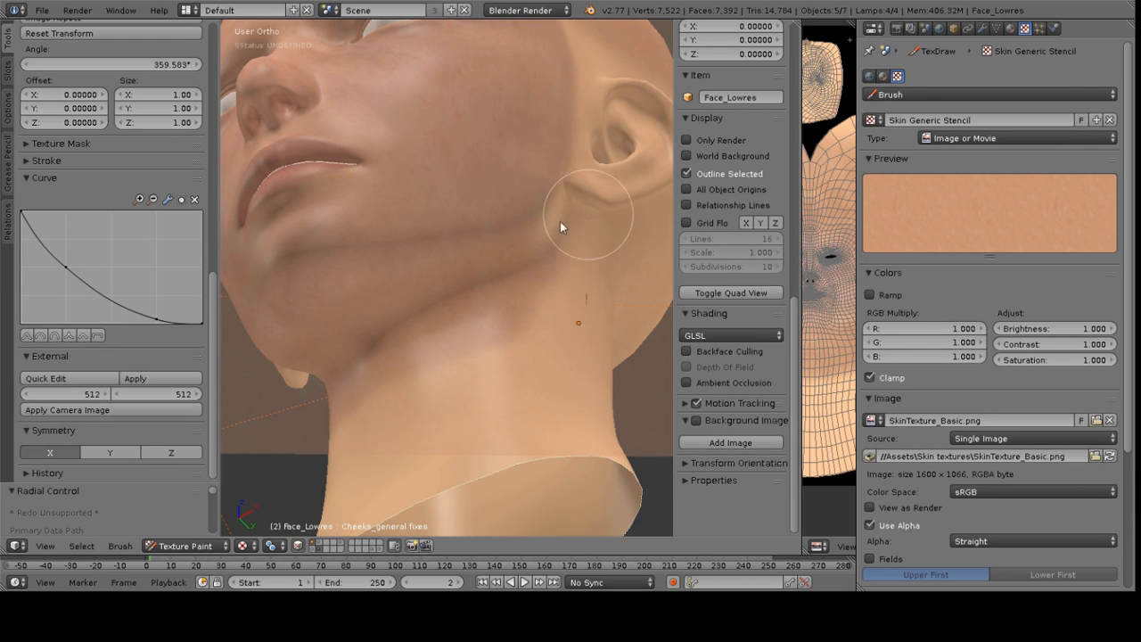
middle_click_drag(553, 247, 491, 287)
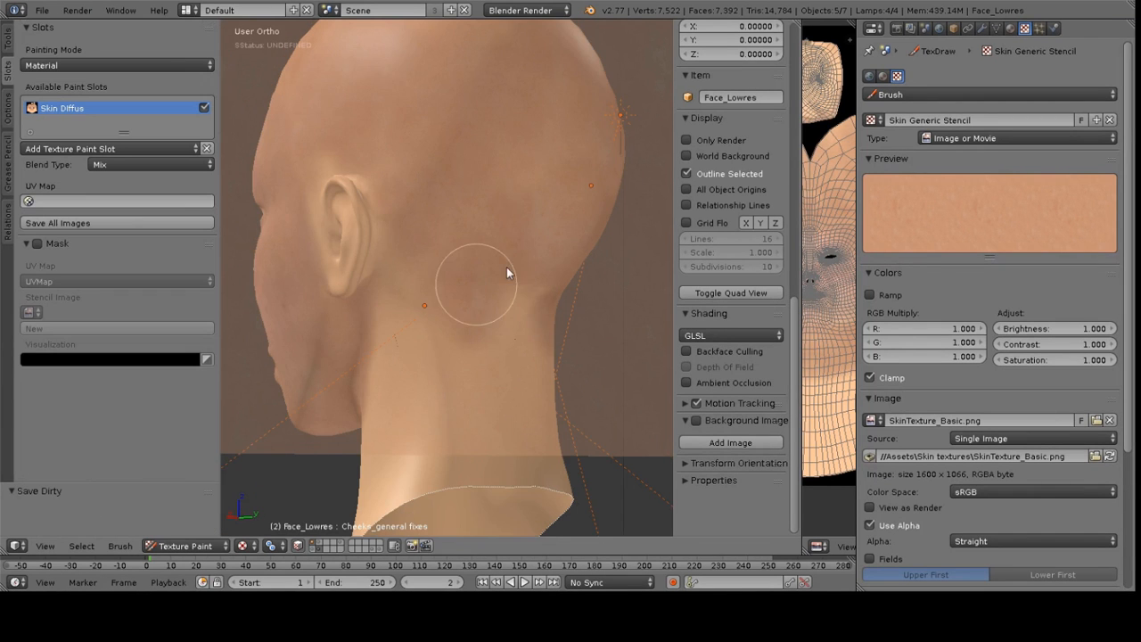
middle_click_drag(441, 310, 498, 242)
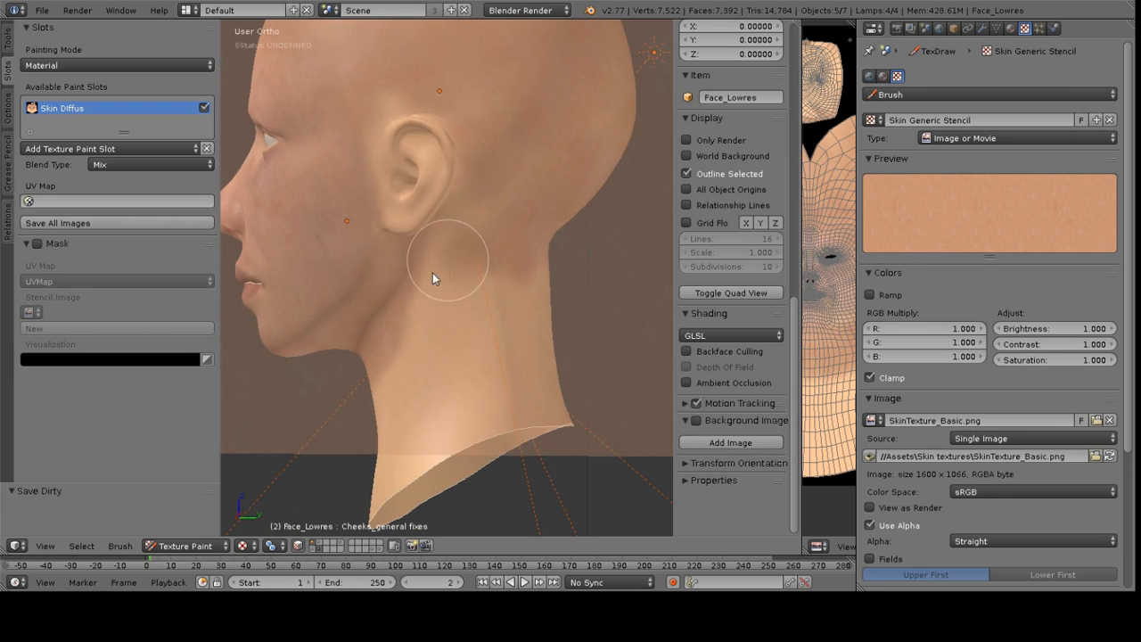
Sample a skin color from the neck and paint the neck down to its base
key("s")
left_click(595, 343)
right_click_drag(593, 341, 544, 232)
middle_click_drag(544, 232, 562, 177)
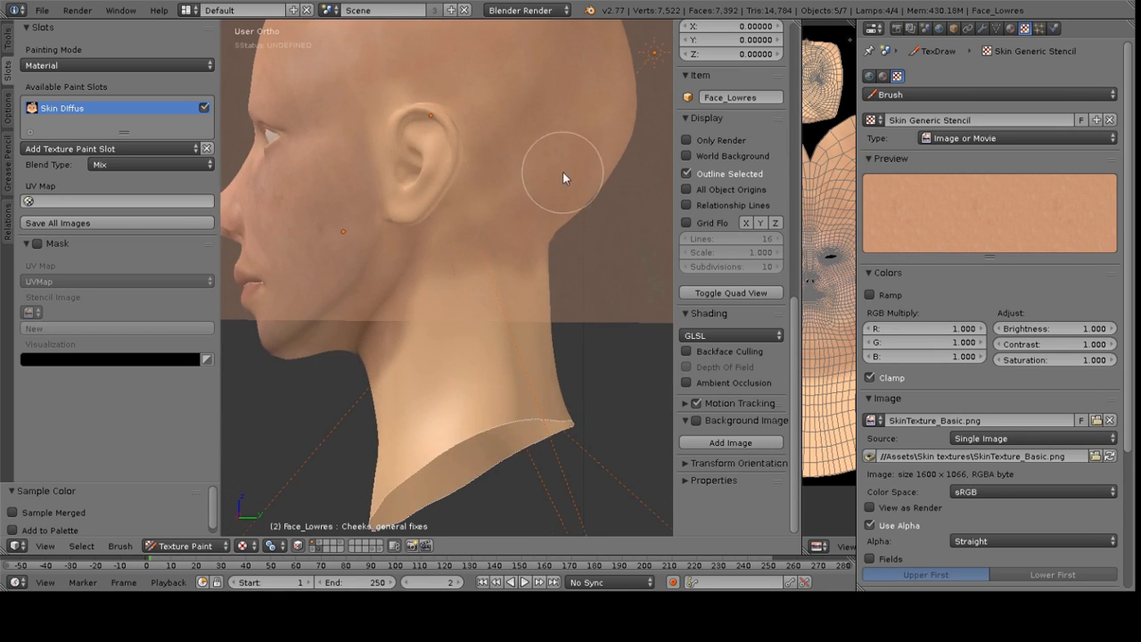
right_click_drag(601, 235, 605, 354)
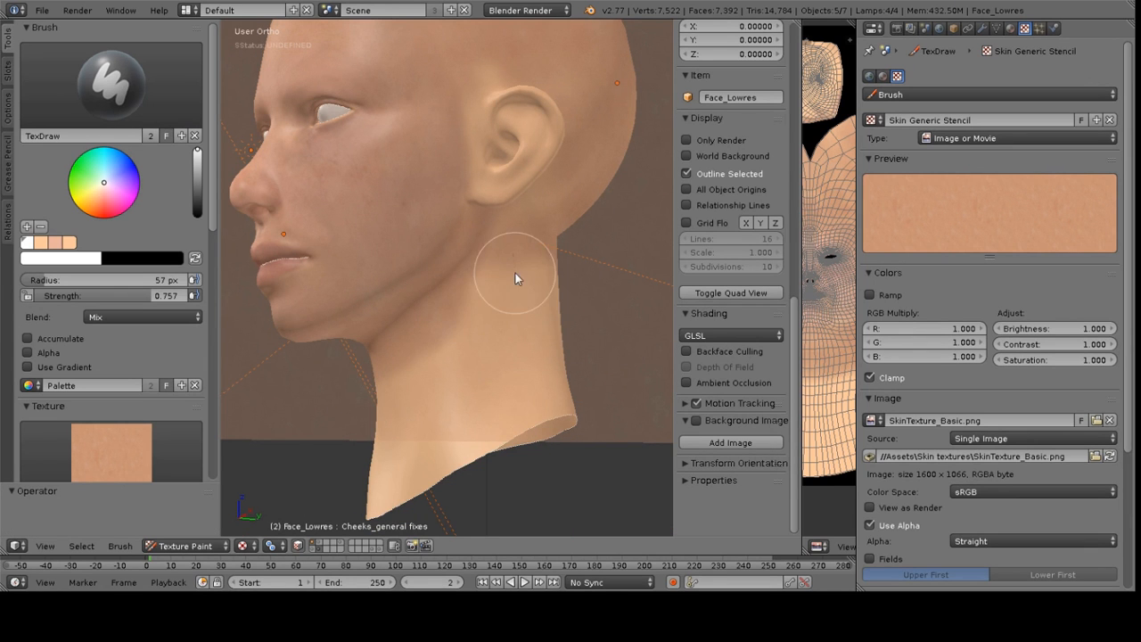
mouse_move(387, 382)
left_mouse_down()
mouse_move(530, 351)
mouse_move(450, 363)
mouse_move(395, 420)
mouse_move(384, 463)
left_mouse_up()
middle_click_drag(443, 383, 496, 332)
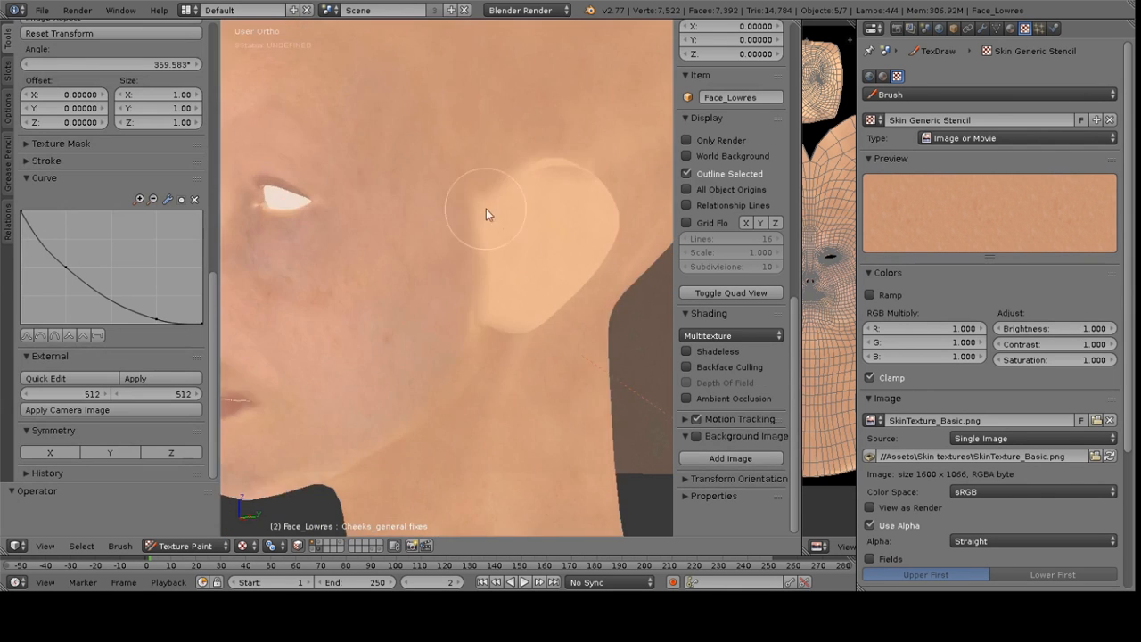
Paint a final stroke on the lower neck with the skin stencil
mouse_move(486, 208)
middle_mouse_down()
mouse_move(443, 180)
mouse_move(484, 182)
middle_mouse_up()
scroll(489, 181, "down", 3)
scroll(25, 69, "up", 3)
scroll(25, 69, "up", 8)
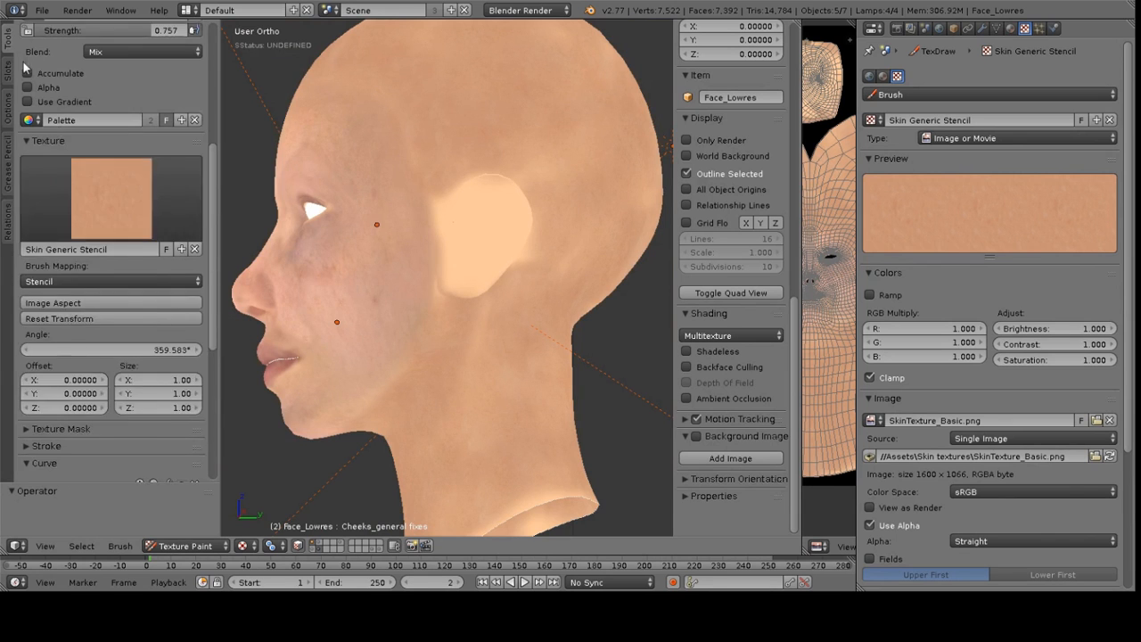
Replace the brush texture with a new texture and load ear.png from the Skin textures folder into it
left_click(194, 334)
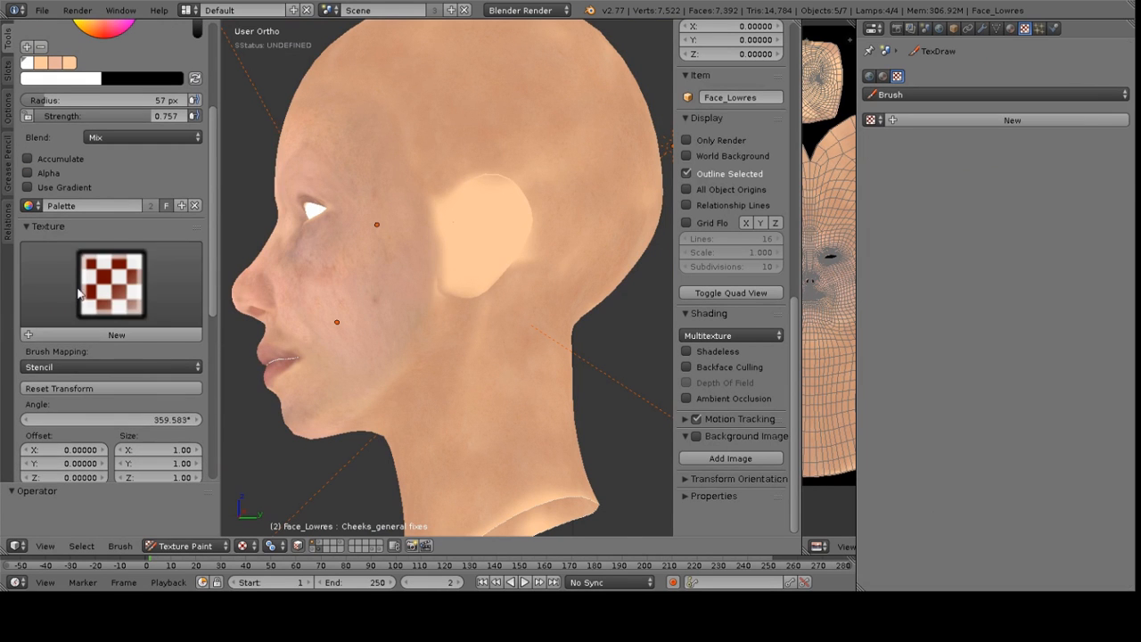
left_click(134, 336)
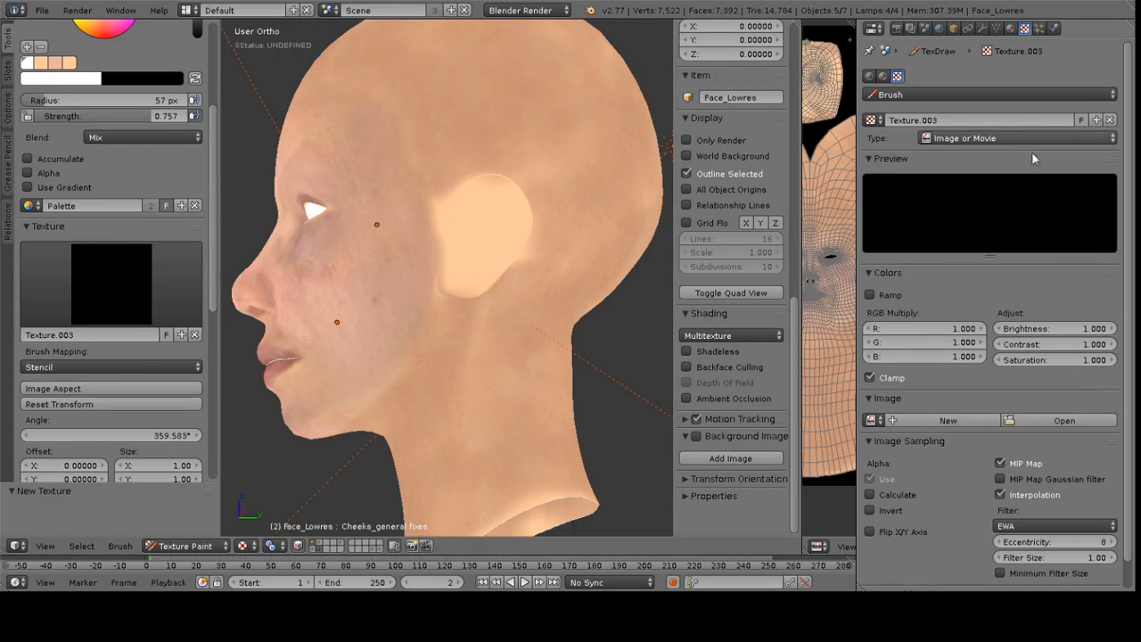
left_click(1103, 421)
left_click(232, 95)
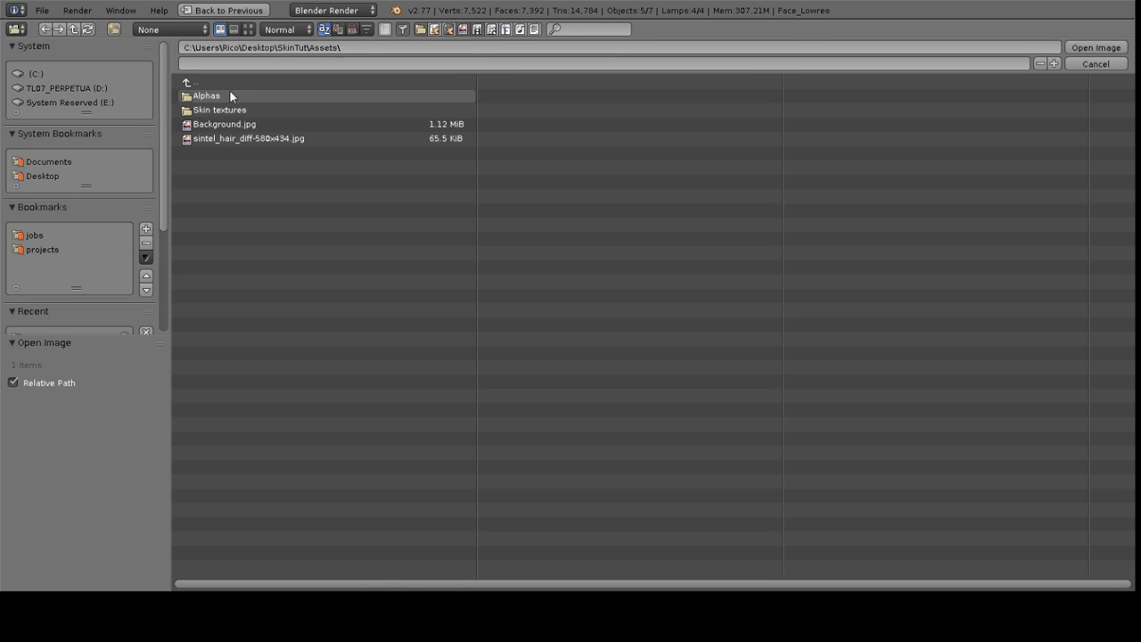
left_click(224, 110)
left_click(249, 29)
left_click(451, 136)
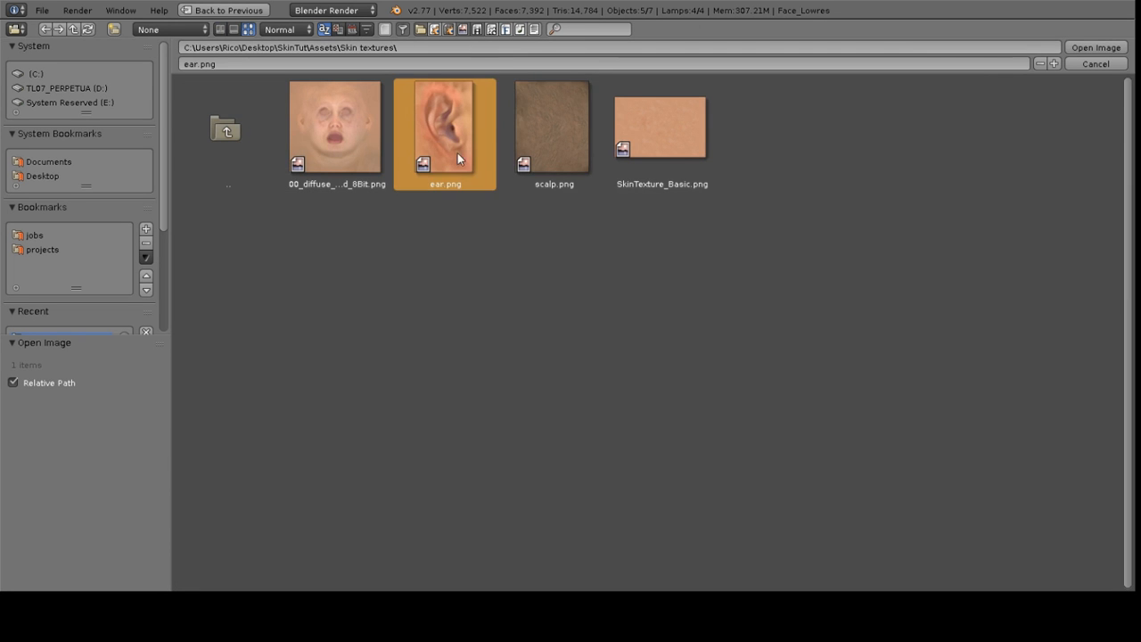
left_click(1100, 51)
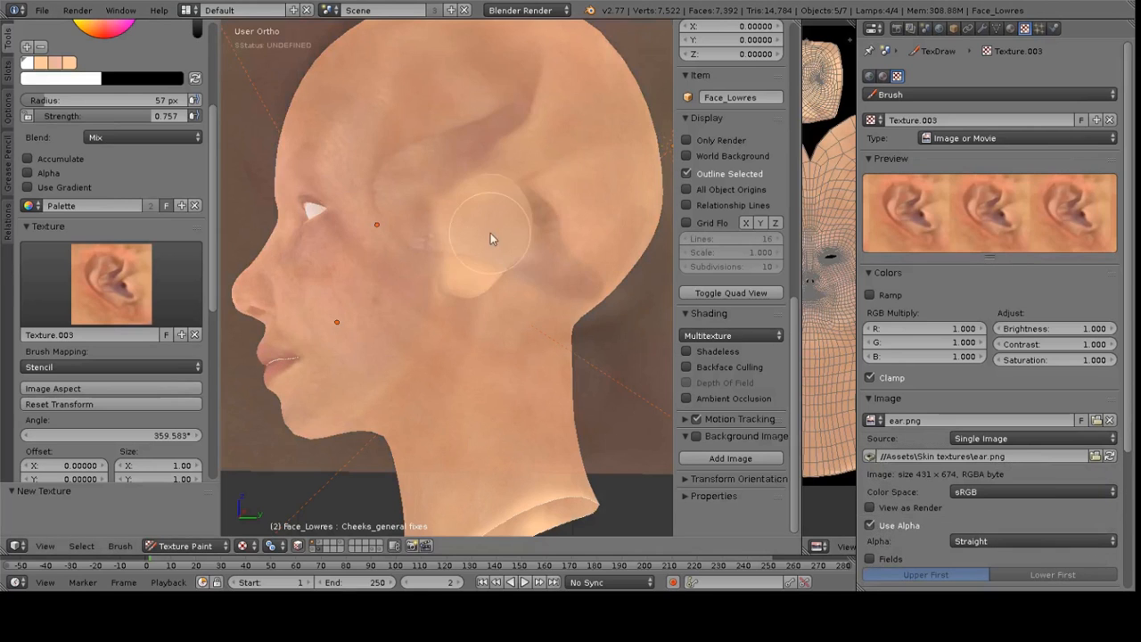
Move the ear stencil over the ear area on the side of the head
middle_click_drag(594, 318, 567, 297, "shift")
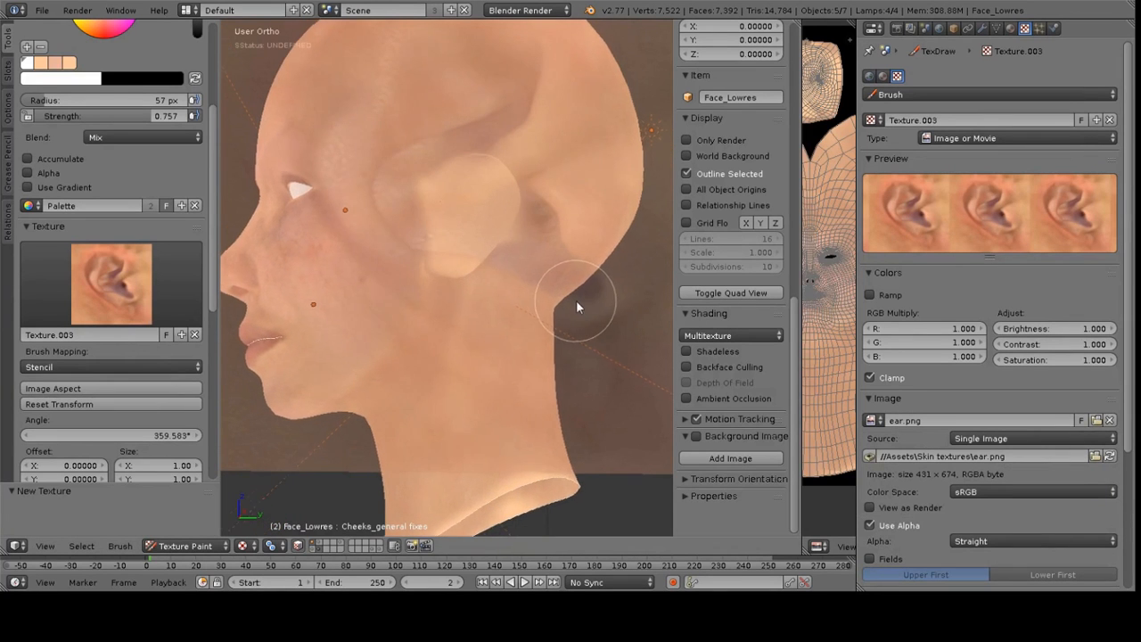
right_click_drag(593, 327, 528, 316)
scroll(122, 367, "down", 6)
scroll(122, 367, "down", 1)
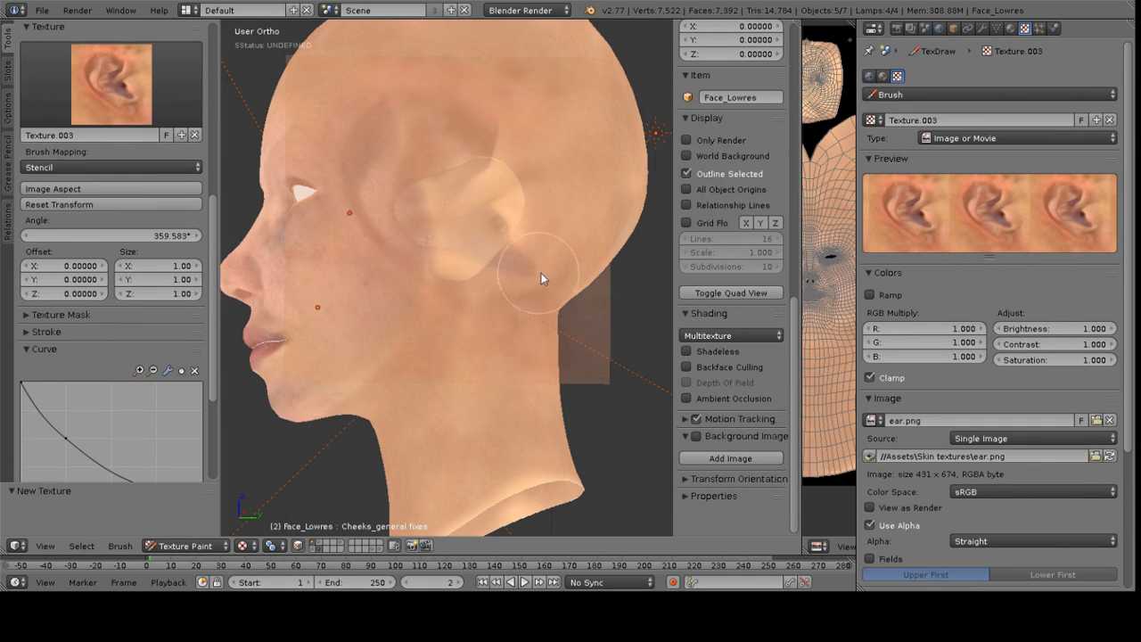
right_click_drag(559, 255, 526, 298)
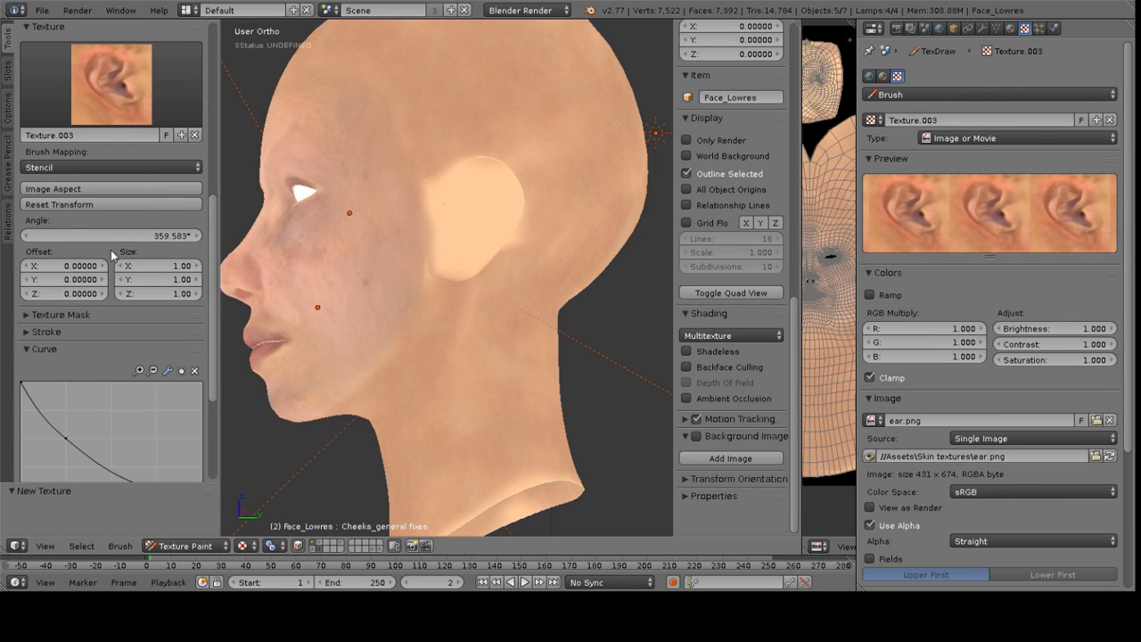
scroll(105, 250, "down", 3)
scroll(106, 258, "down", 3)
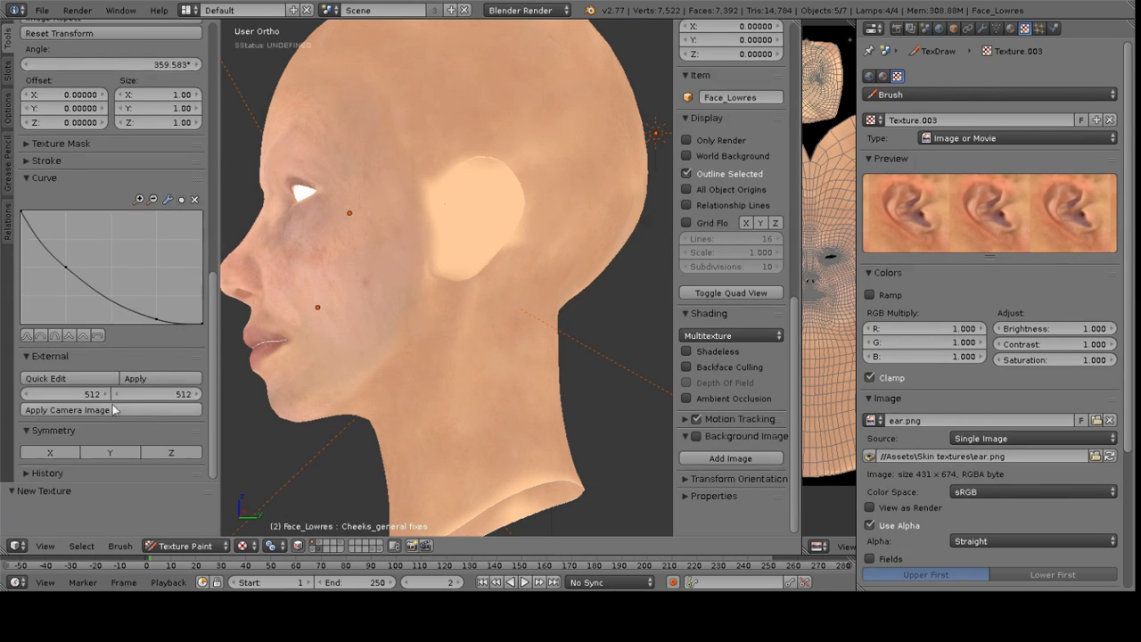
Toggle X-axis symmetry and align the ear stencil over the ear on the other side
middle_click_drag(397, 314, 516, 274)
left_click(54, 453)
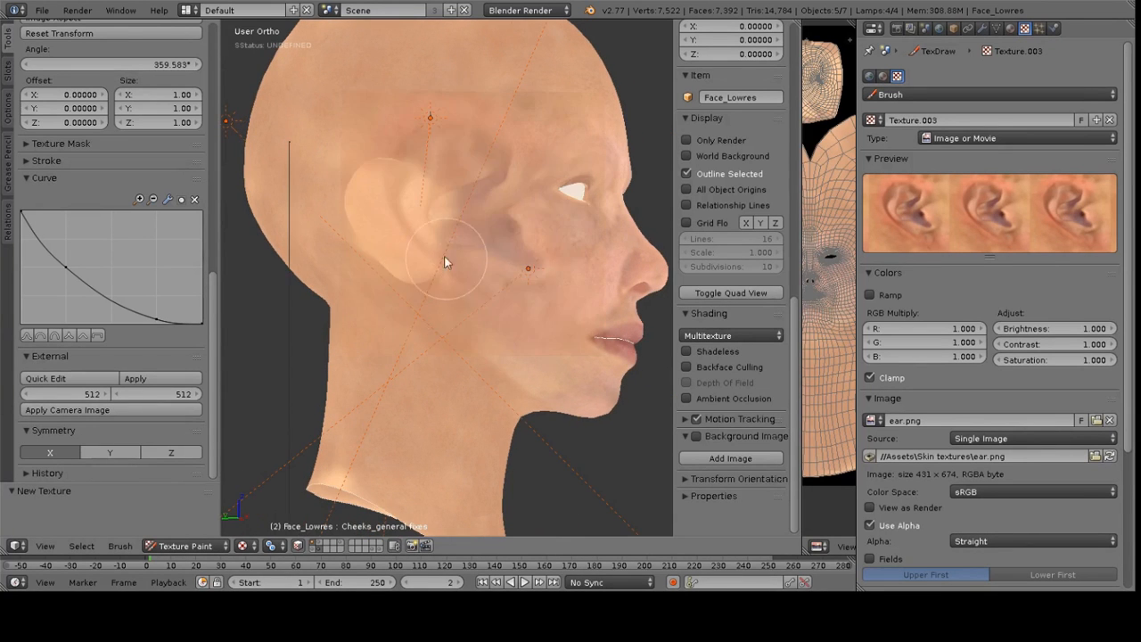
scroll(437, 214, "up", 5)
middle_click_drag(489, 248, 555, 224, "shift")
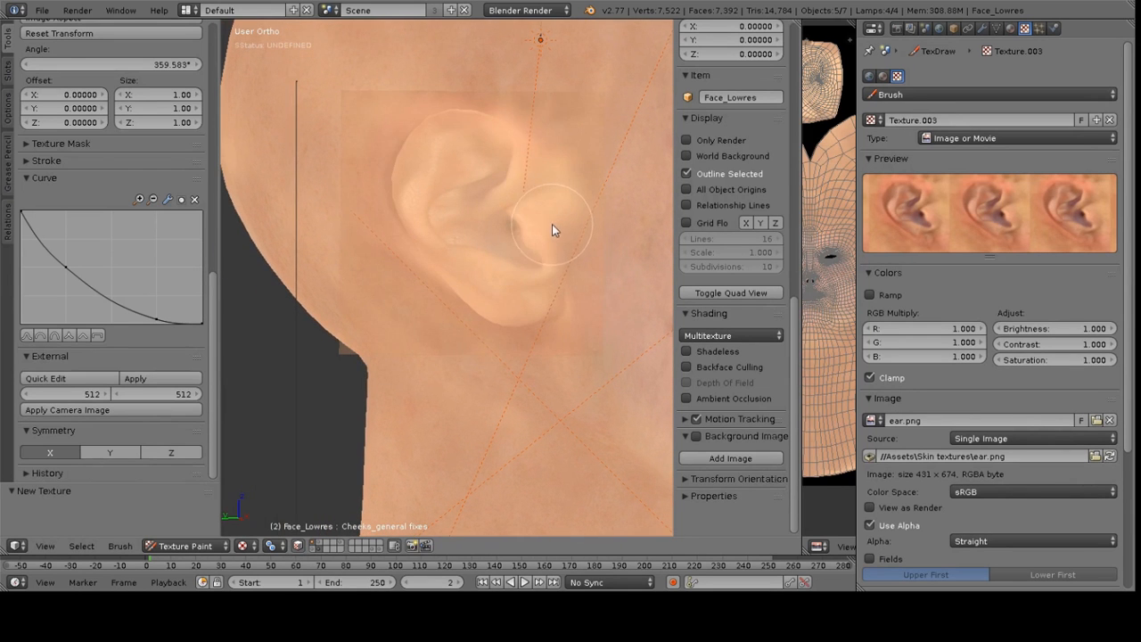
left_click(148, 377)
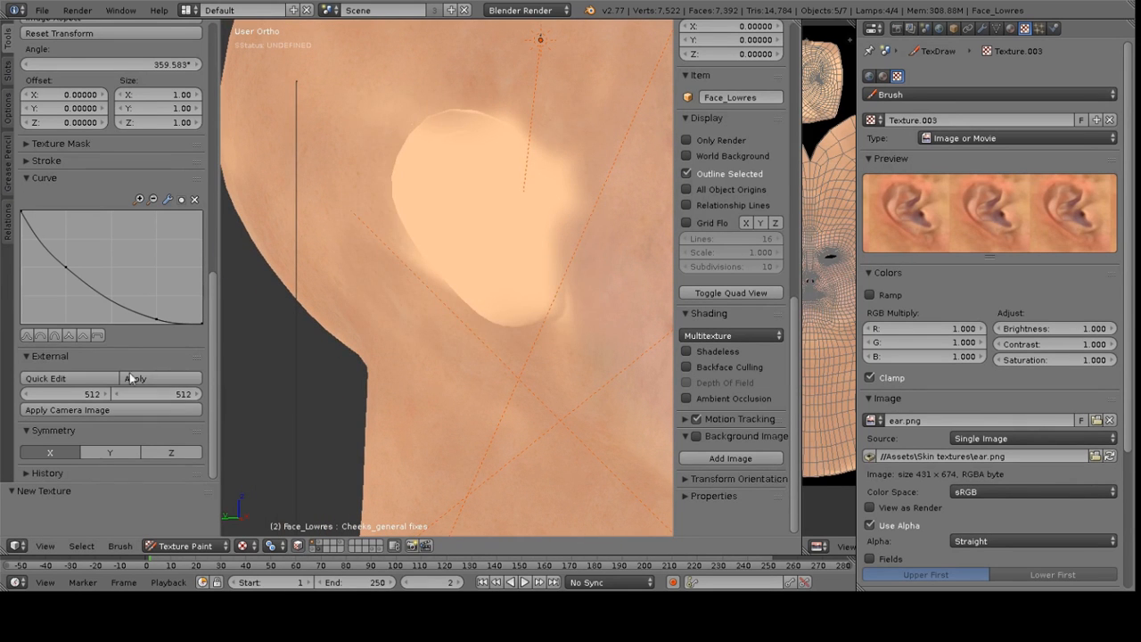
scroll(116, 410, "up", 5)
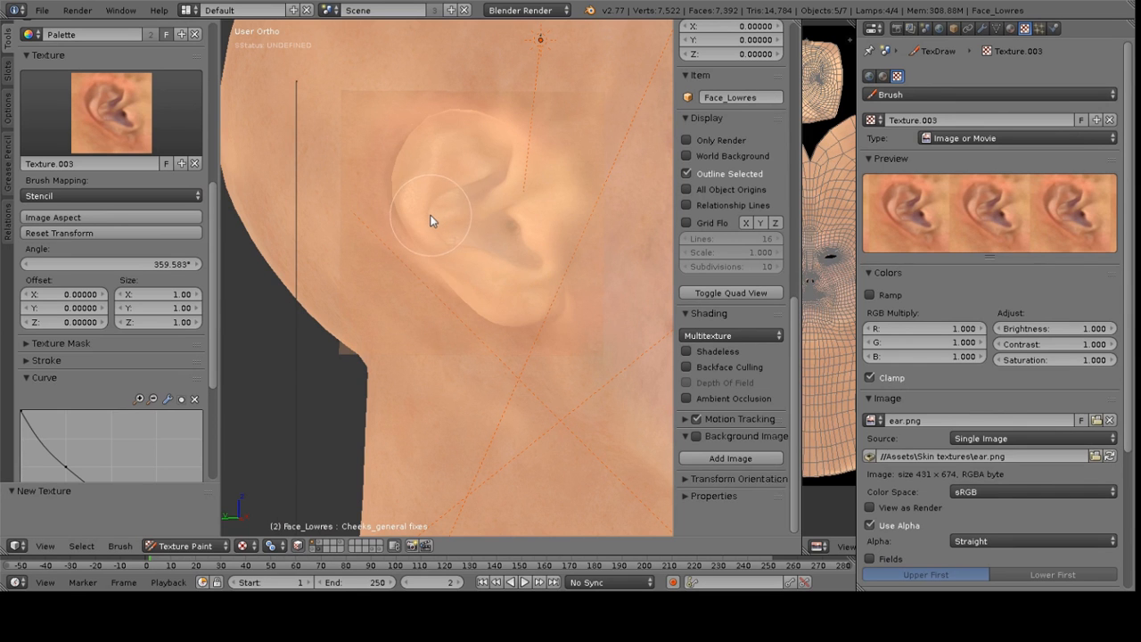
mouse_move(437, 223)
middle_mouse_down()
mouse_move(447, 216)
mouse_move(439, 220)
middle_mouse_up()
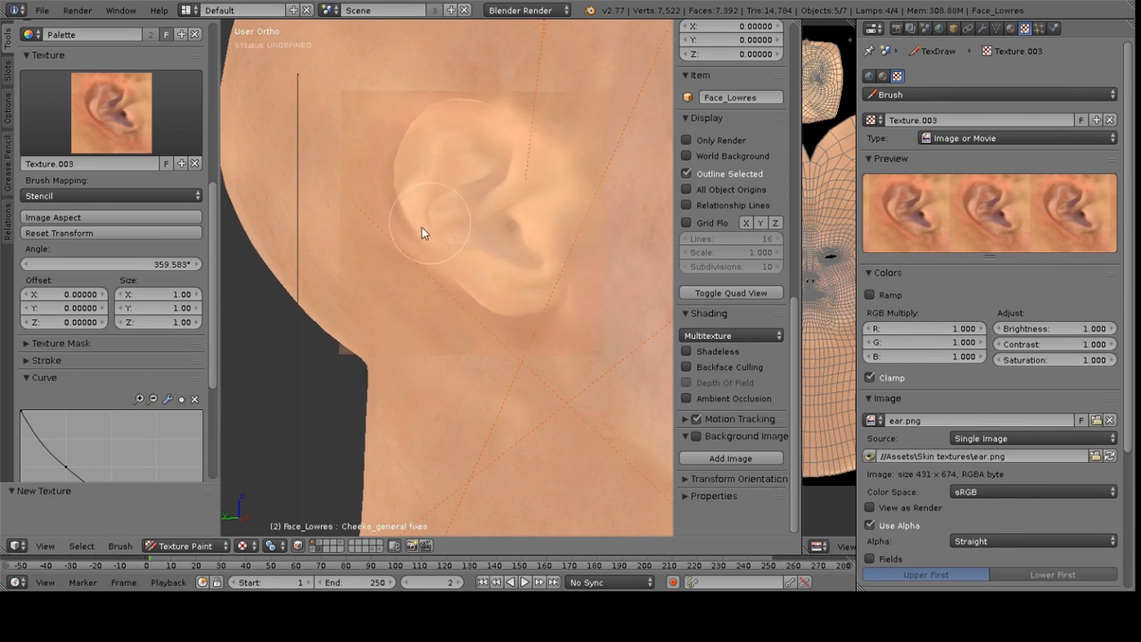
Adjust and reposition the stencil, setting its Y size back to 1
left_click_drag(158, 308, 134, 309)
right_click_drag(520, 245, 519, 282, "shift")
key("y")
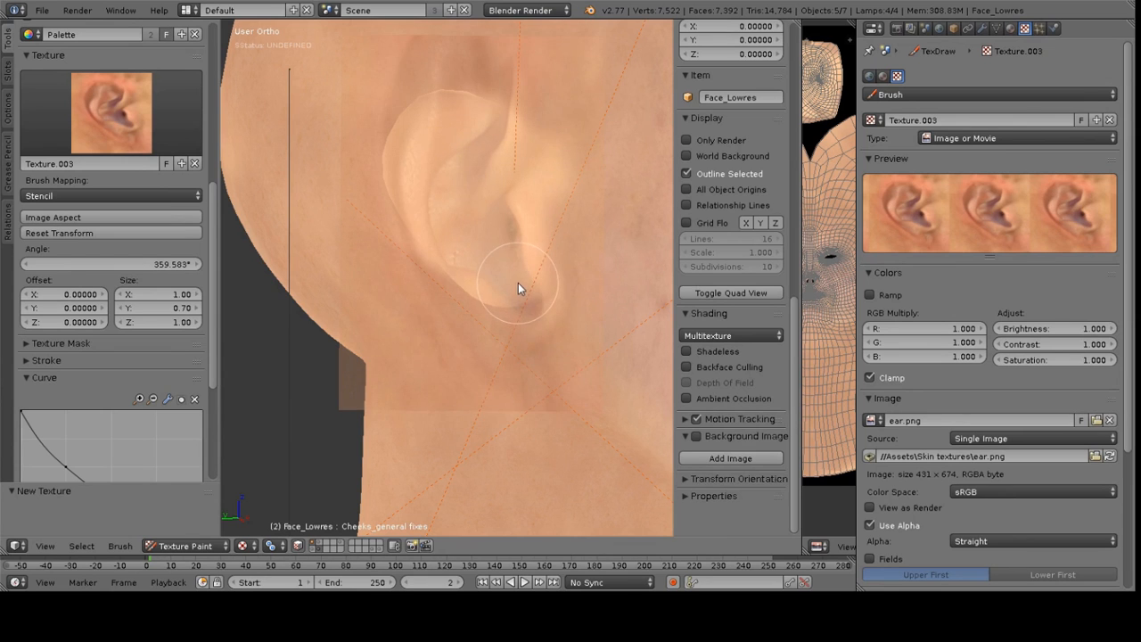
double_click(172, 307)
type("1")
key("Return")
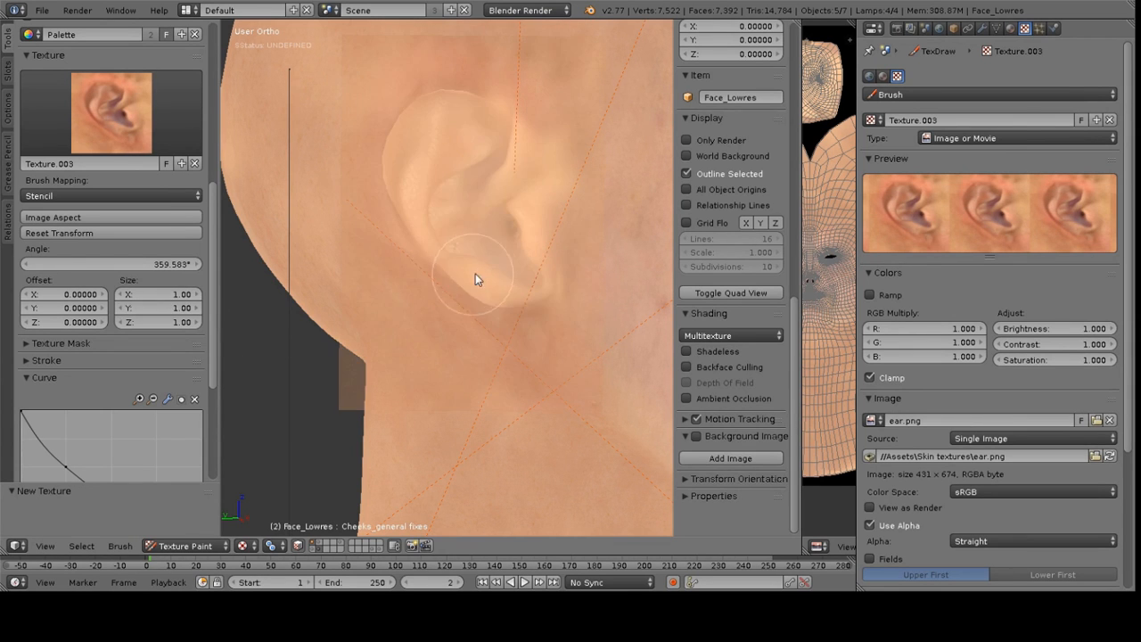
Paint the ear with the ear stencil, repositioning and rotating it between strokes
middle_click_drag(483, 193, 523, 187)
mouse_move(479, 144)
left_mouse_down()
mouse_move(429, 174)
mouse_move(429, 207)
mouse_move(489, 179)
mouse_move(467, 230)
mouse_move(508, 270)
mouse_move(536, 273)
mouse_move(509, 128)
mouse_move(446, 110)
mouse_move(405, 170)
mouse_move(423, 209)
mouse_move(494, 282)
mouse_move(517, 294)
mouse_move(534, 240)
mouse_move(566, 274)
mouse_move(547, 220)
mouse_move(560, 197)
left_mouse_up()
middle_click_drag(573, 166, 589, 198)
mouse_move(483, 227)
middle_mouse_down()
mouse_move(454, 213)
mouse_move(485, 101)
middle_mouse_up()
right_click_drag(621, 251, 627, 233, "ctrl")
mouse_move(434, 202)
left_mouse_down()
mouse_move(558, 258)
mouse_move(570, 245)
left_mouse_up()
middle_click_drag(472, 201, 515, 213)
middle_click_drag(579, 183, 390, 147, "shift")
right_click_drag(615, 177, 613, 198, "ctrl")
middle_click_drag(529, 173, 518, 169)
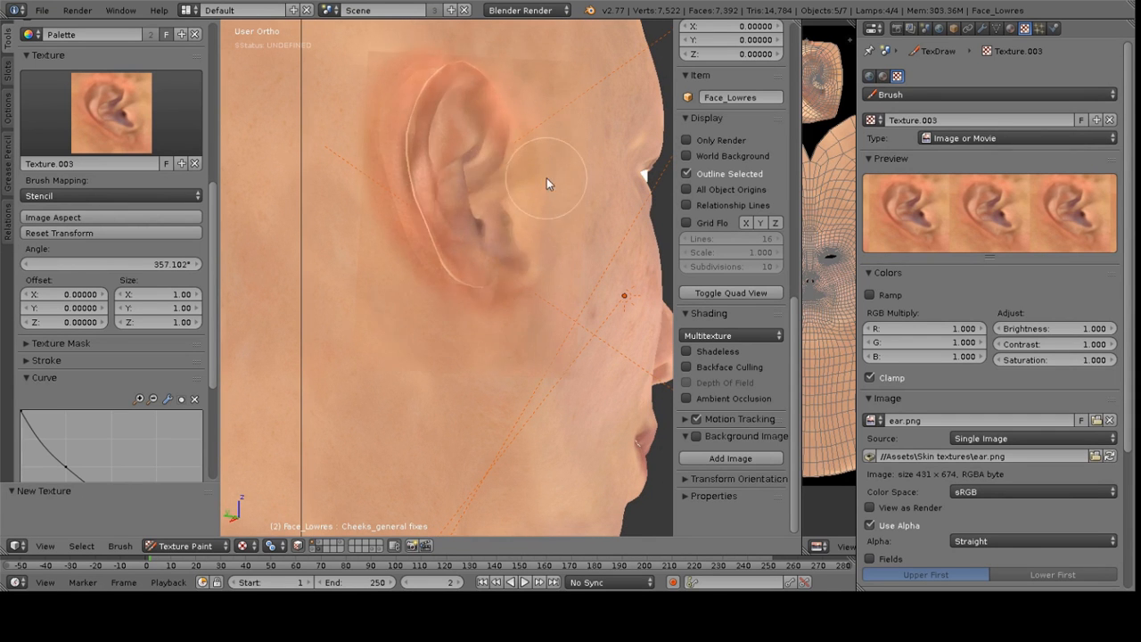
Switch the brush texture back to Skin Generic Stencil
scroll(527, 158, "up", 4)
mouse_move(303, 193)
left_mouse_down()
mouse_move(281, 185)
mouse_move(303, 112)
left_mouse_up()
middle_click_drag(400, 270, 395, 253)
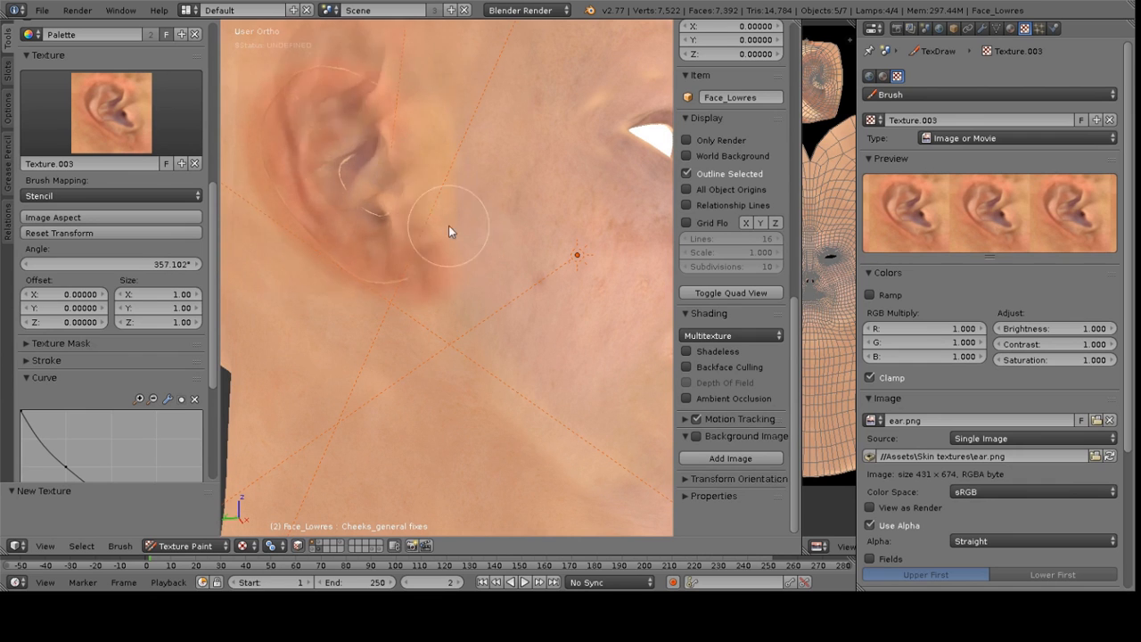
left_click(97, 115)
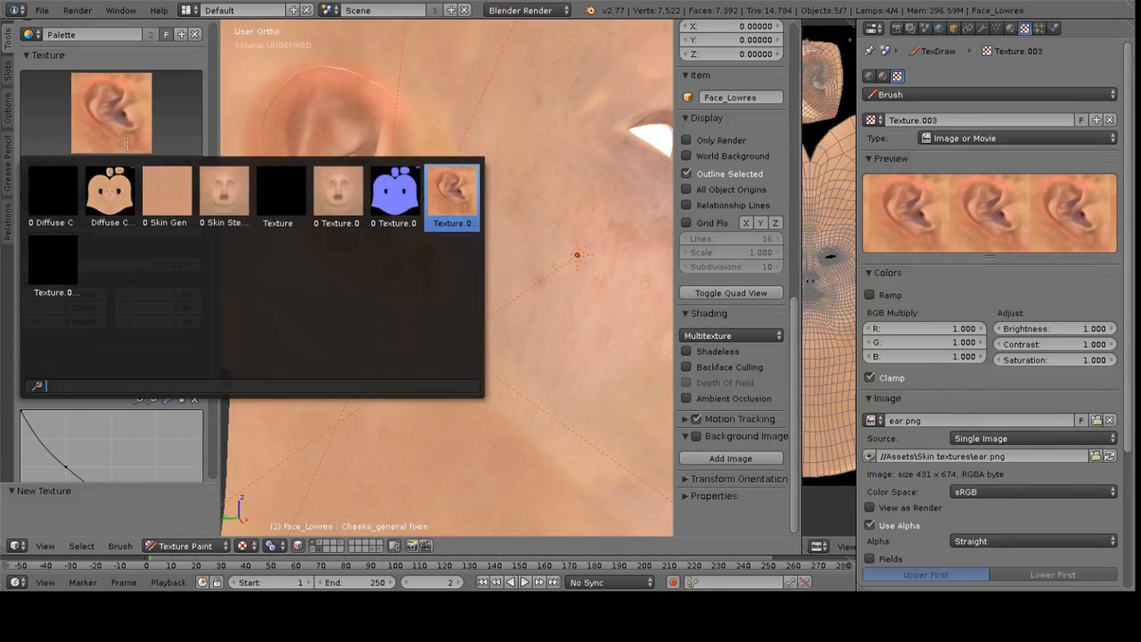
left_click(170, 194)
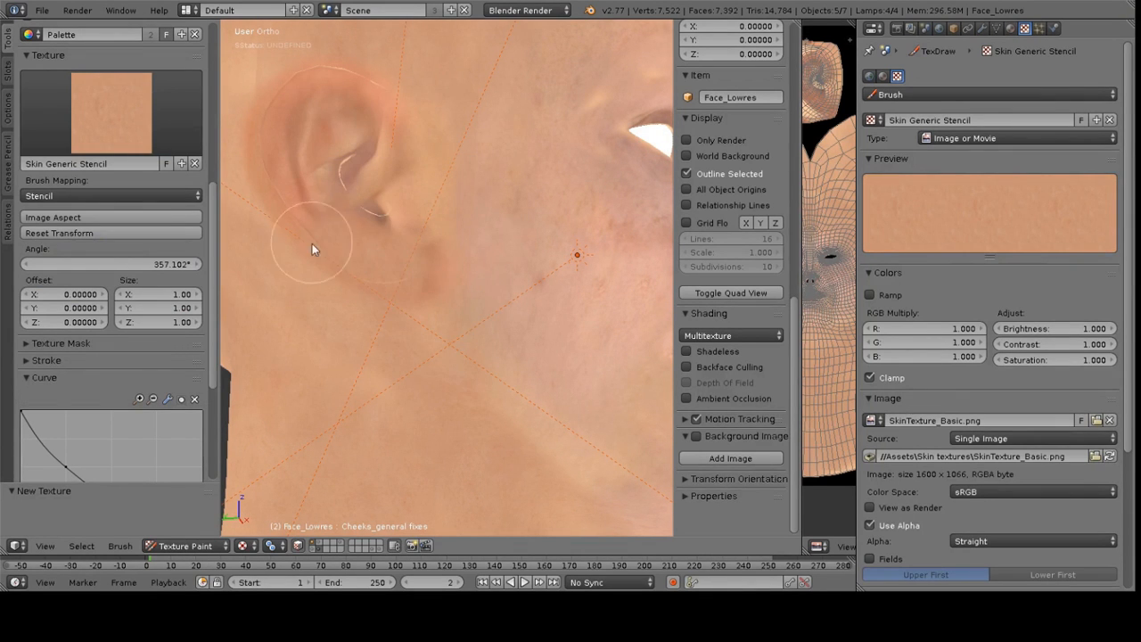
Paint skin texture over the area below the ear and along the jaw, reducing the brush radius
left_click(382, 281)
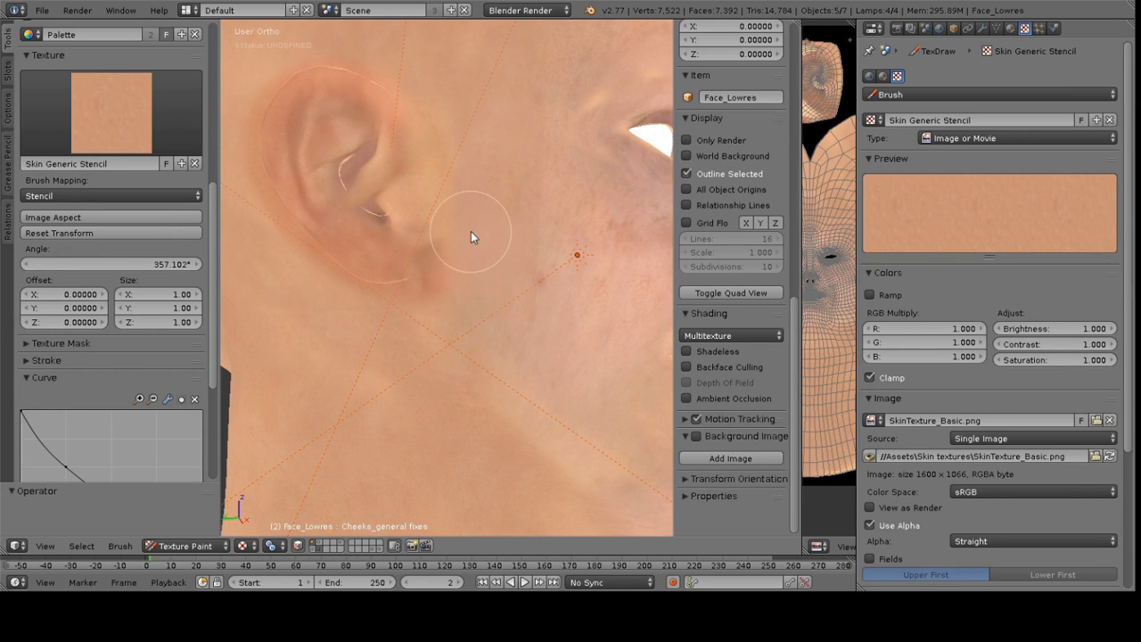
mouse_move(477, 216)
middle_mouse_down()
mouse_move(478, 243)
mouse_move(491, 252)
mouse_move(486, 230)
middle_mouse_up()
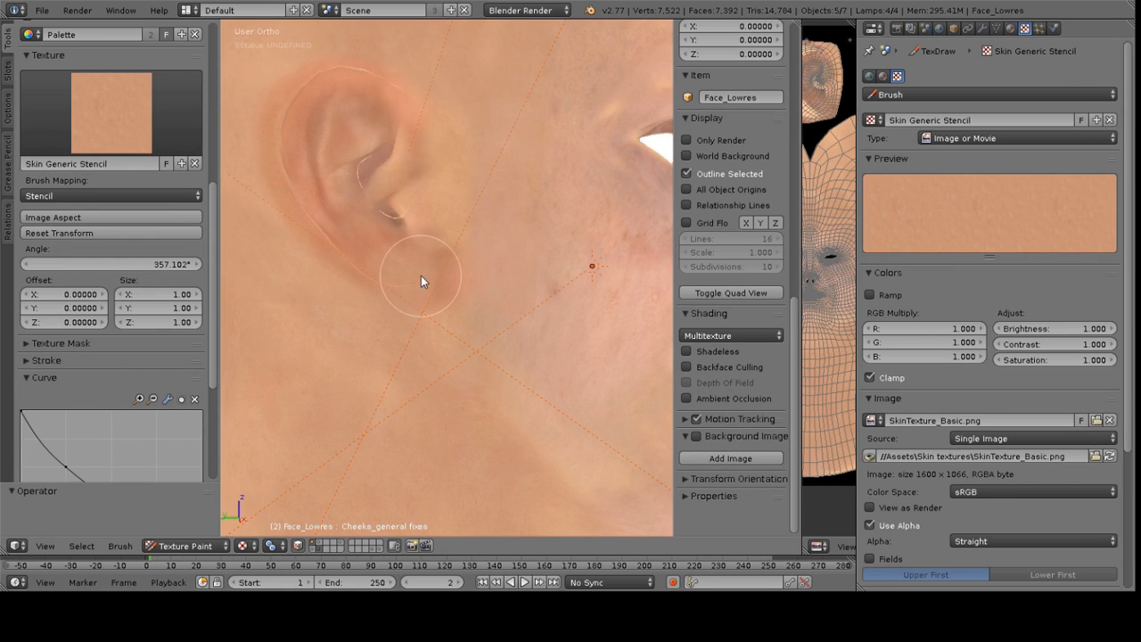
middle_click_drag(387, 282, 483, 294)
mouse_move(482, 289)
left_mouse_down()
mouse_move(484, 277)
mouse_move(562, 303)
mouse_move(546, 298)
left_mouse_up()
key("f")
left_click(473, 297)
mouse_move(471, 265)
middle_mouse_down()
mouse_move(519, 282)
mouse_move(505, 246)
mouse_move(512, 214)
mouse_move(538, 223)
mouse_move(484, 257)
mouse_move(594, 214)
mouse_move(436, 326)
mouse_move(413, 303)
middle_mouse_up()
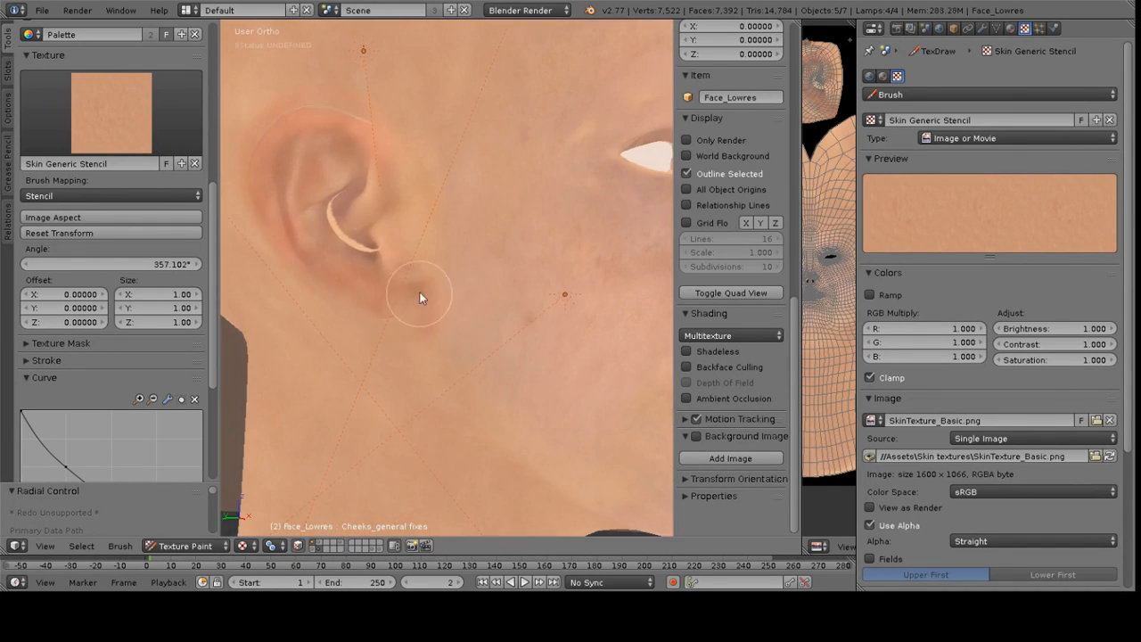
Lower the brush strength to about 0.68 and radius to 40 px, then paint around the earlobe
scroll(153, 175, "up", 5)
left_click_drag(154, 175, 140, 175)
mouse_move(367, 252)
left_mouse_down()
mouse_move(344, 208)
mouse_move(375, 246)
left_mouse_up()
key("f")
left_click(368, 256)
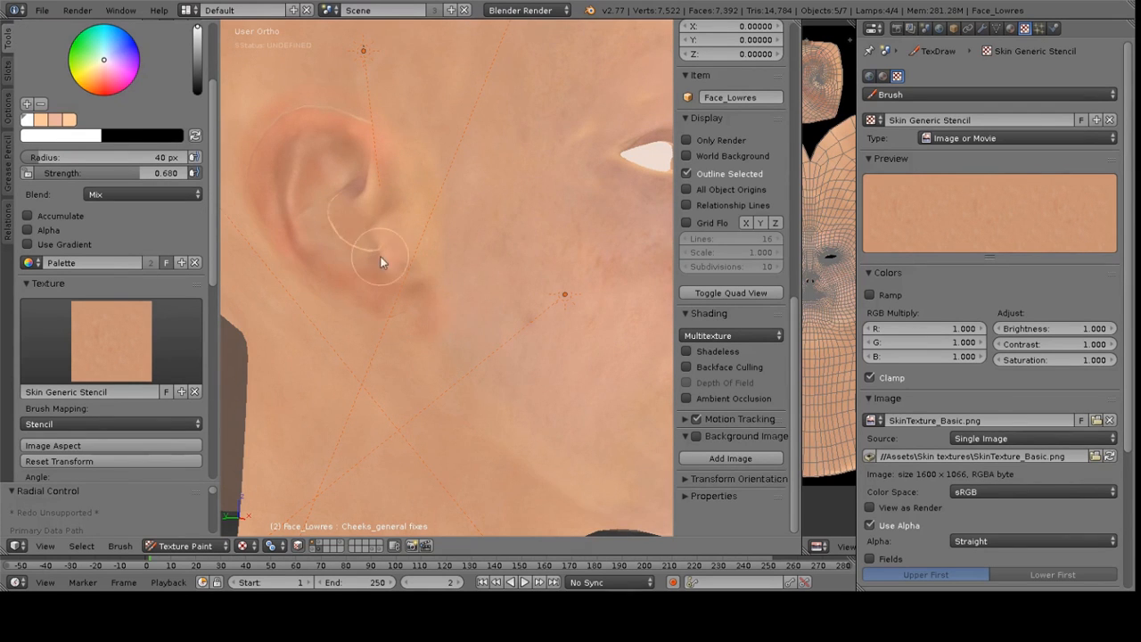
middle_click_drag(367, 256, 423, 254)
Paint around the ear's base and cheek, adjusting the radius to 50 px and strength to about 0.59
middle_click_drag(475, 79, 476, 186)
key("shift+f")
left_click(483, 162)
key("f")
left_click(496, 162)
scroll(416, 147, "up", 3)
mouse_move(417, 147)
middle_mouse_down()
mouse_move(399, 234)
mouse_move(419, 237)
middle_mouse_up()
key("f")
left_click(392, 236)
mouse_move(343, 206)
middle_mouse_down()
mouse_move(324, 252)
mouse_move(355, 284)
middle_mouse_up()
key("f")
left_click(317, 243)
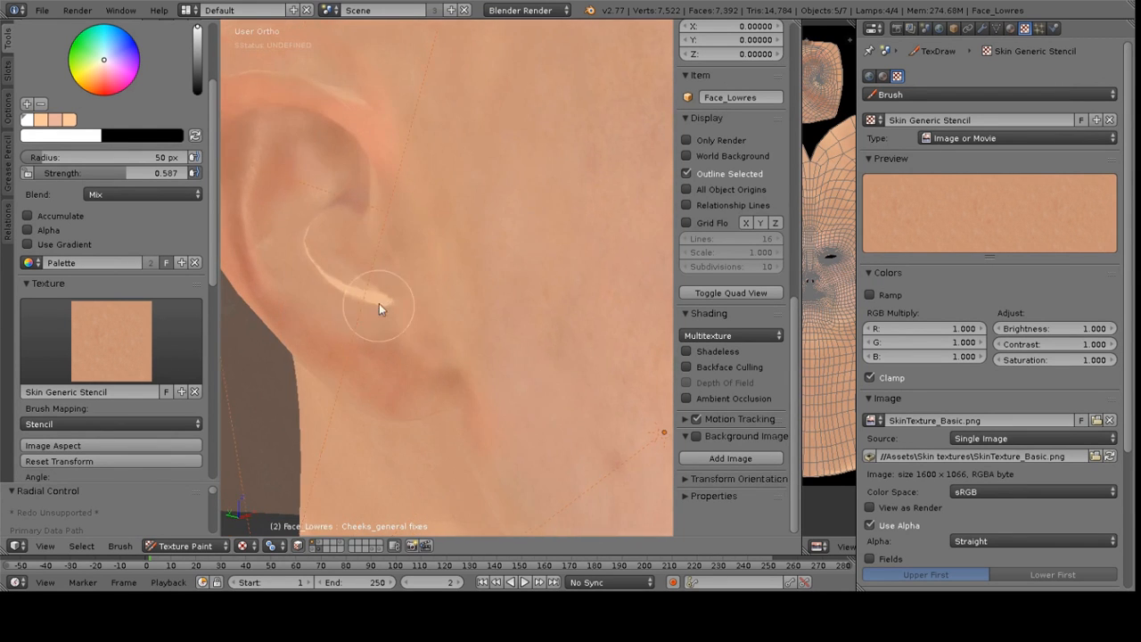
Sample a skin color from the forehead and paint the forehead and scalp
scroll(438, 284, "down", 9)
mouse_move(438, 285)
middle_mouse_down()
mouse_move(510, 236)
mouse_move(557, 232)
mouse_move(524, 261)
middle_mouse_up()
scroll(556, 233, "up", 3)
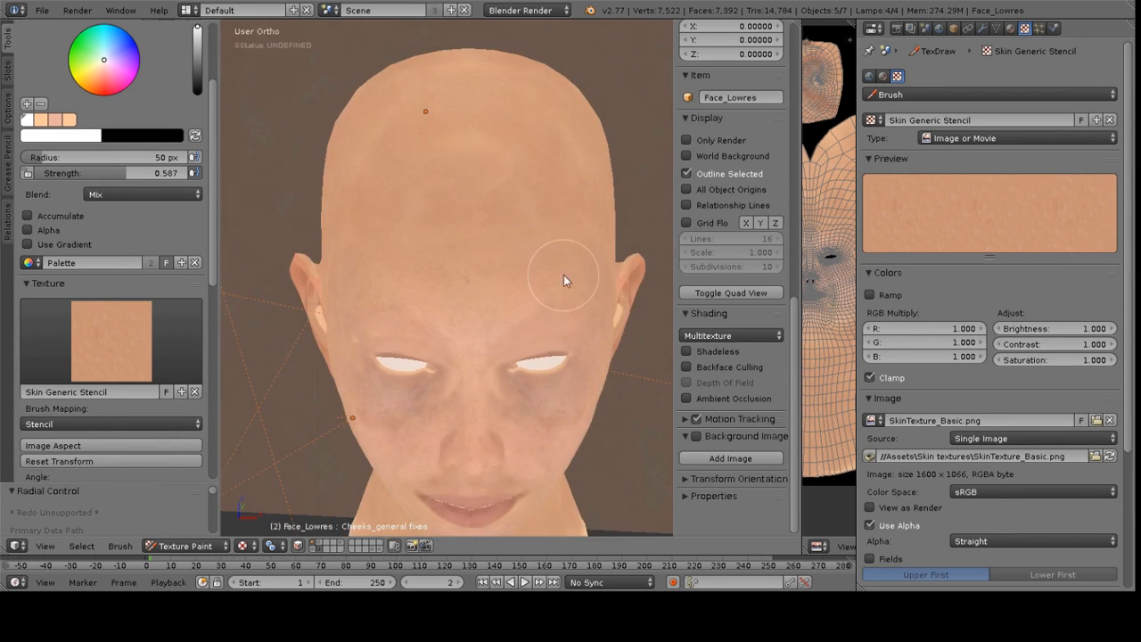
key("s")
left_click(576, 316)
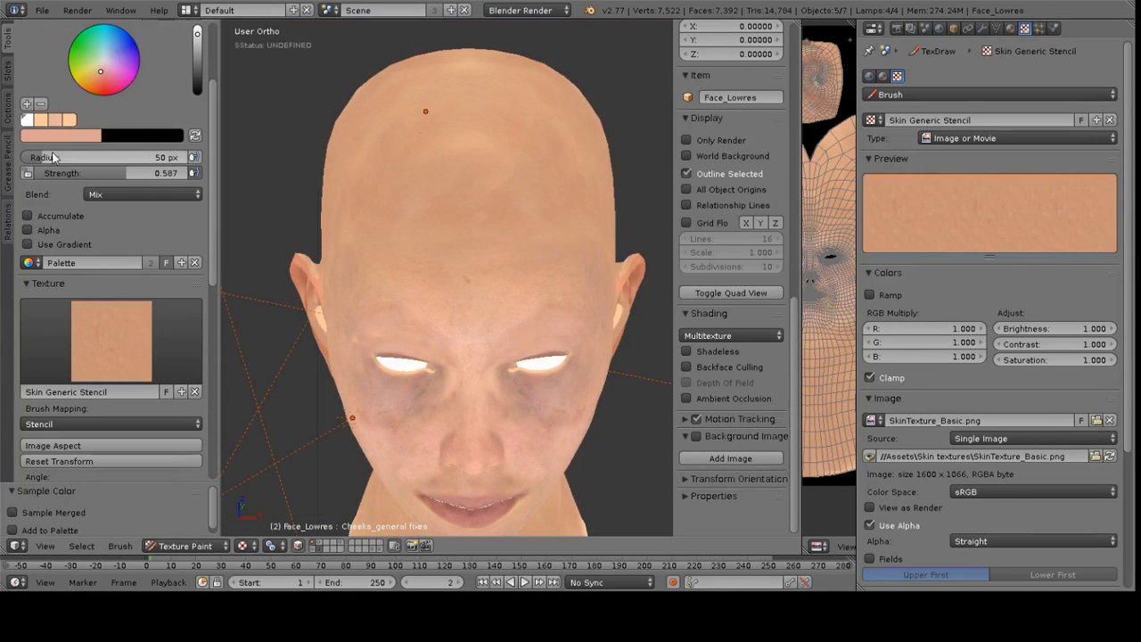
left_click(29, 122)
mouse_move(553, 305)
right_mouse_down()
mouse_move(523, 267)
mouse_move(512, 223)
right_mouse_up()
mouse_move(510, 187)
left_mouse_down()
mouse_move(533, 164)
mouse_move(367, 161)
mouse_move(446, 120)
left_mouse_up()
Continue painting the upper forehead and scalp with the skin stencil
scroll(143, 335, "down", 12)
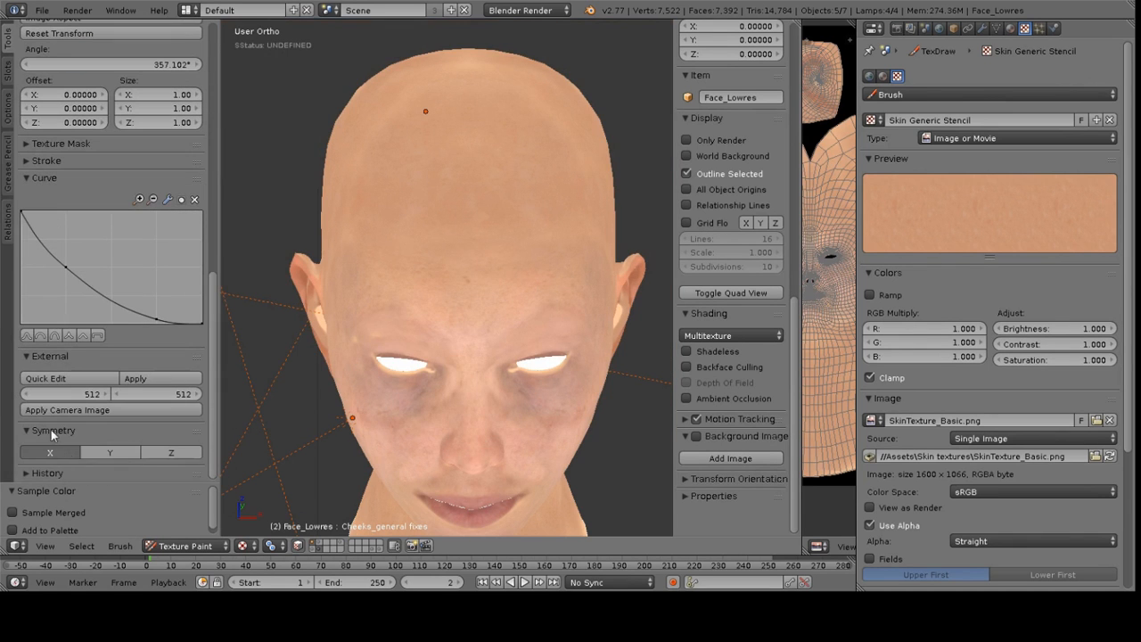
mouse_move(412, 173)
left_mouse_down()
mouse_move(392, 142)
mouse_move(396, 75)
left_mouse_up()
middle_click_drag(478, 170, 484, 146)
scroll(481, 169, "down", 3)
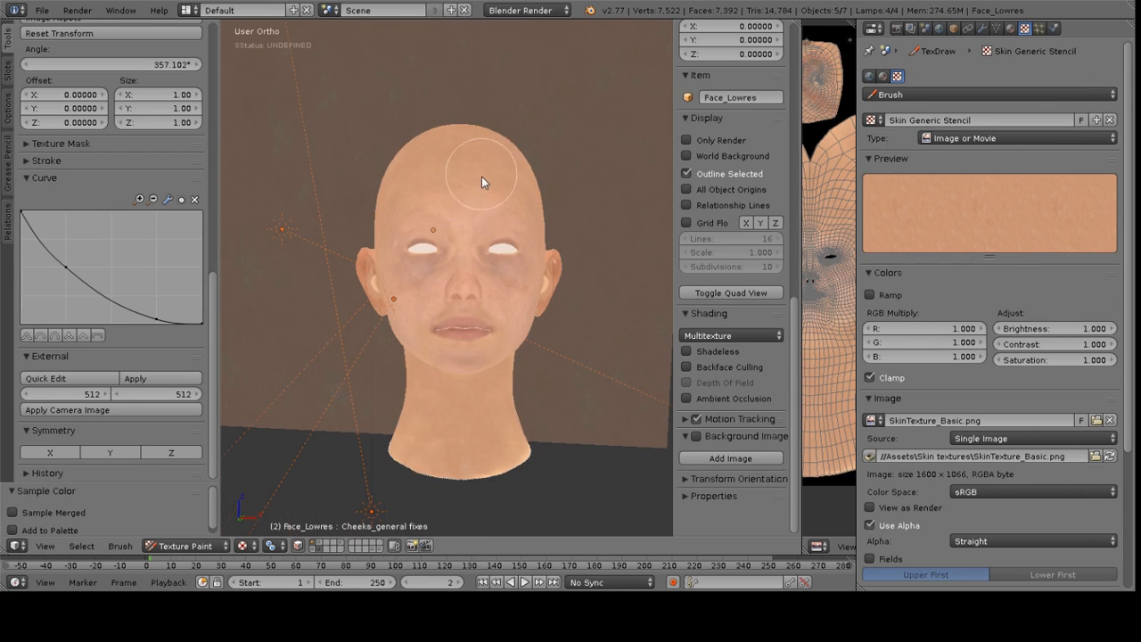
scroll(112, 267, "up", 8)
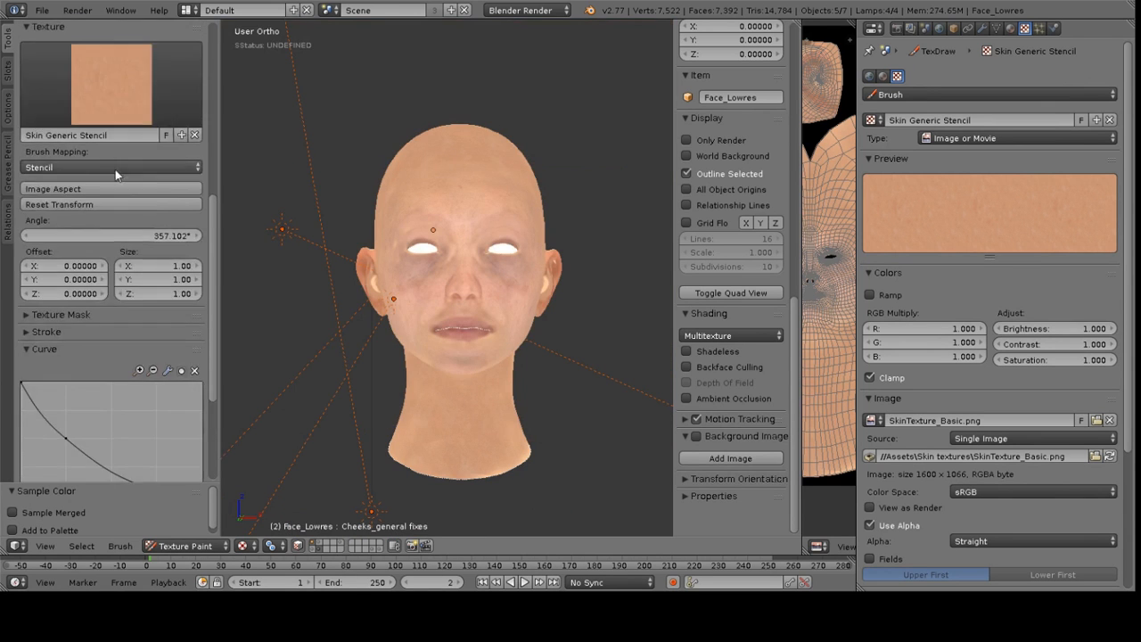
mouse_move(419, 280)
middle_mouse_down()
mouse_move(582, 319)
mouse_move(505, 287)
mouse_move(428, 280)
middle_mouse_up()
scroll(428, 280, "up", 3)
scroll(402, 232, "up", 2)
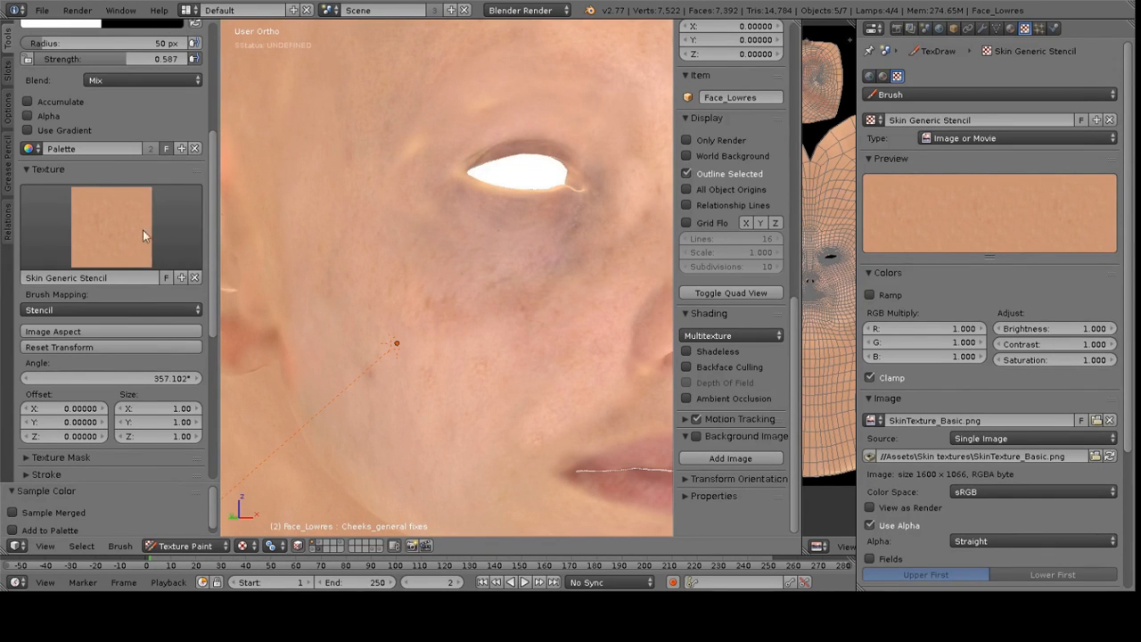
Unlink the stencil texture from the brush
left_click(194, 278)
scroll(551, 204, "down", 5)
middle_click_drag(551, 204, 332, 257)
middle_click_drag(412, 266, 521, 253)
Switch to Object Mode, select the sun lamp and hide it
left_click(185, 546)
left_click(214, 526)
right_click(250, 204)
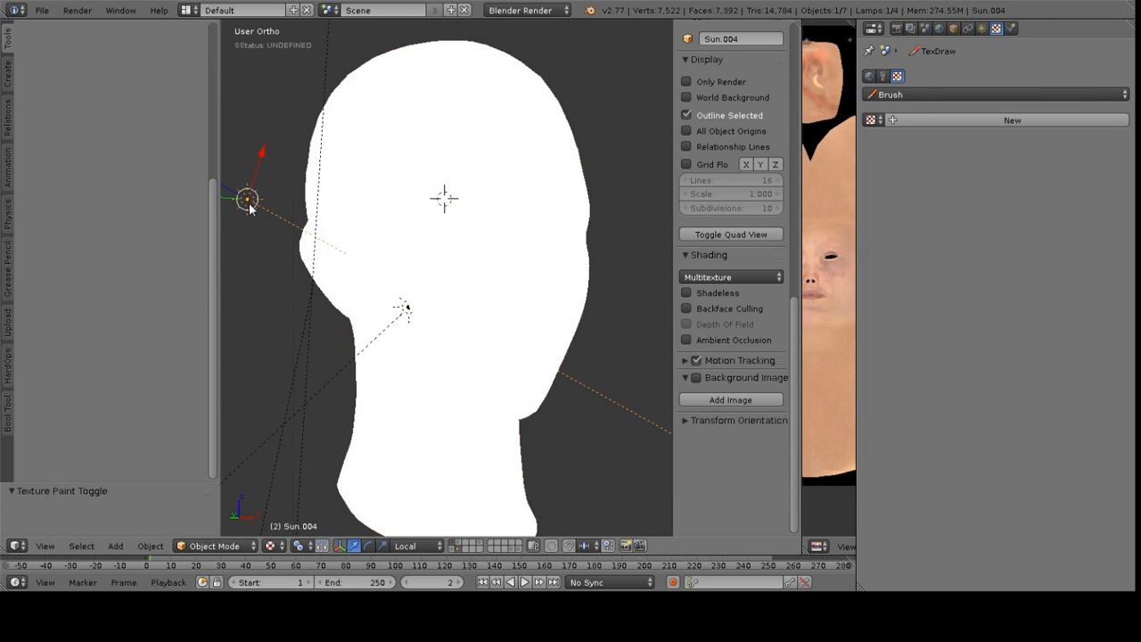
key("h")
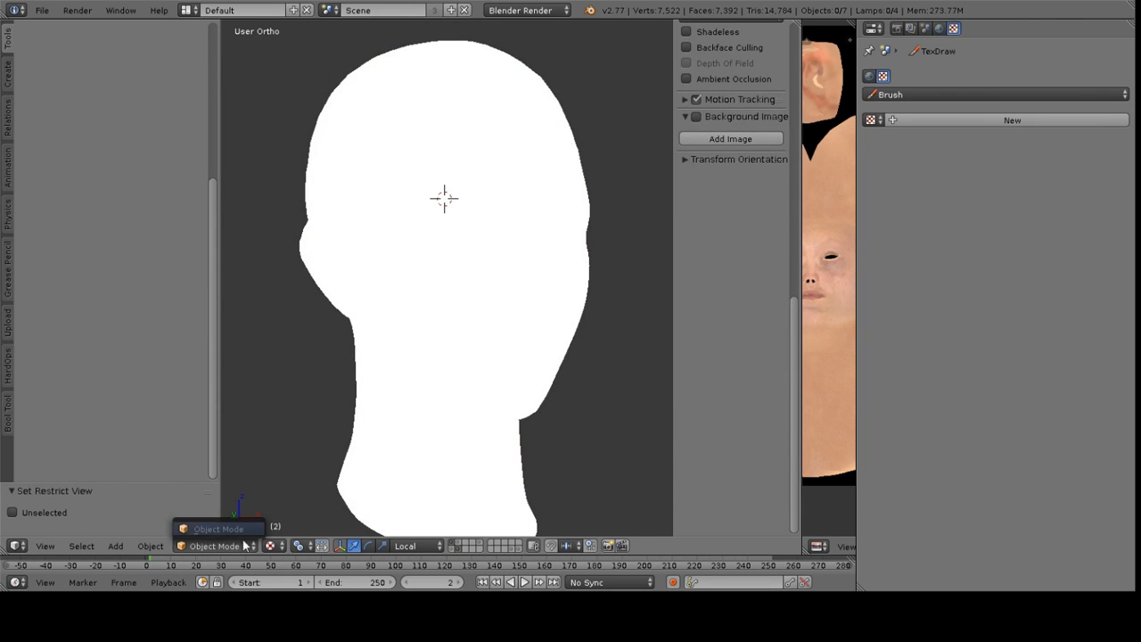
Select the head and return to Texture Paint mode
right_click(400, 363)
left_click(219, 546)
left_click(192, 452)
Orbit and zoom around the head to review the painted skin texture
middle_click_drag(409, 296, 415, 290)
middle_click_drag(420, 291, 457, 289)
scroll(526, 346, "down", 2)
scroll(525, 346, "up", 1)
mouse_move(521, 333)
middle_mouse_down()
mouse_move(503, 313)
mouse_move(510, 269)
mouse_move(517, 316)
middle_mouse_up()
middle_click_drag(378, 301, 357, 288)
scroll(411, 254, "up", 2)
middle_click_drag(411, 259, 387, 291)
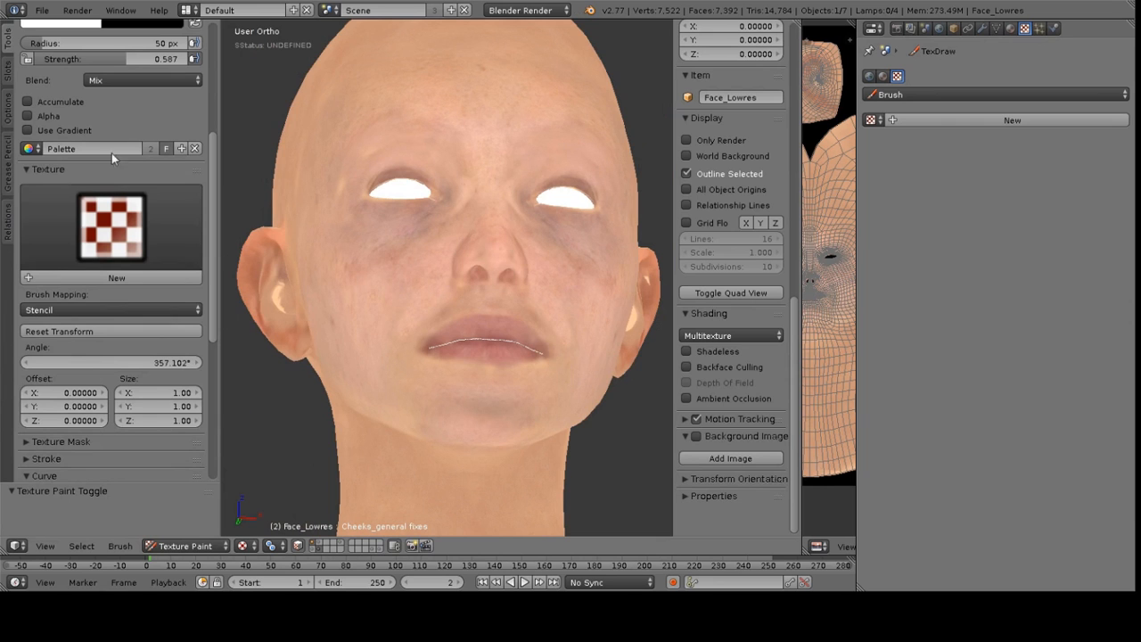
Create a new brush texture mask and name it Skin Mask
left_click(23, 173)
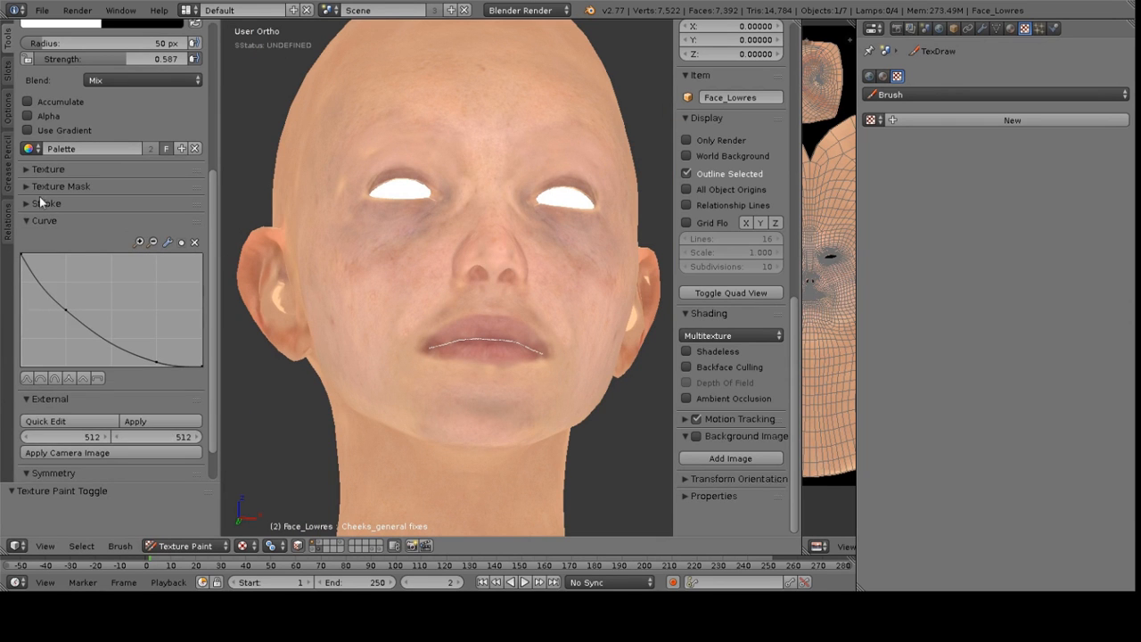
left_click(26, 187)
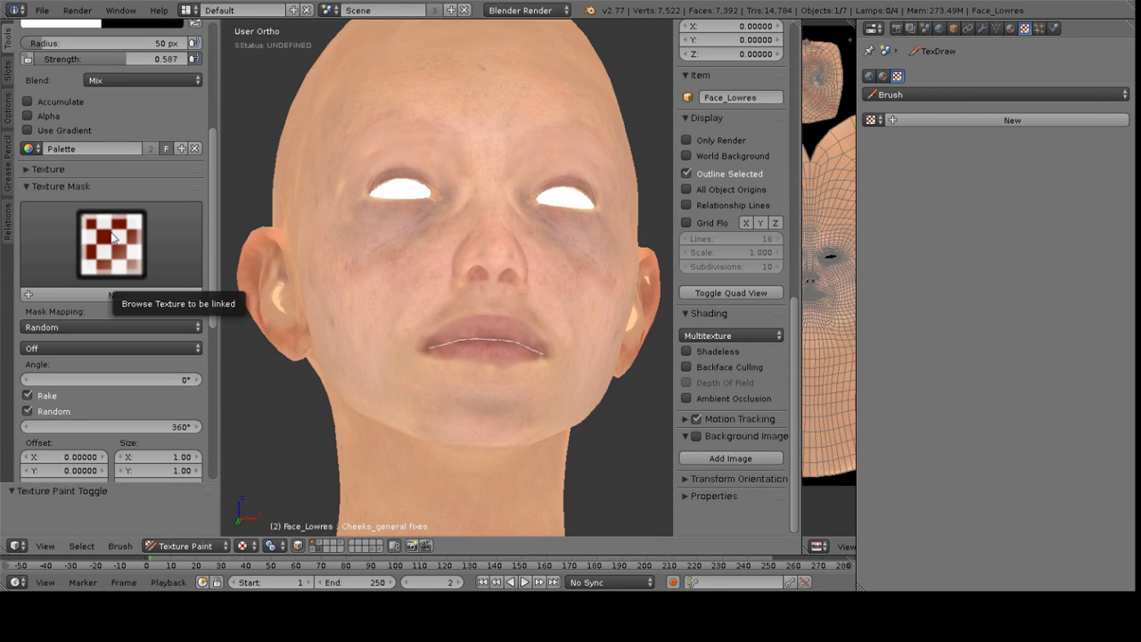
left_click(129, 281)
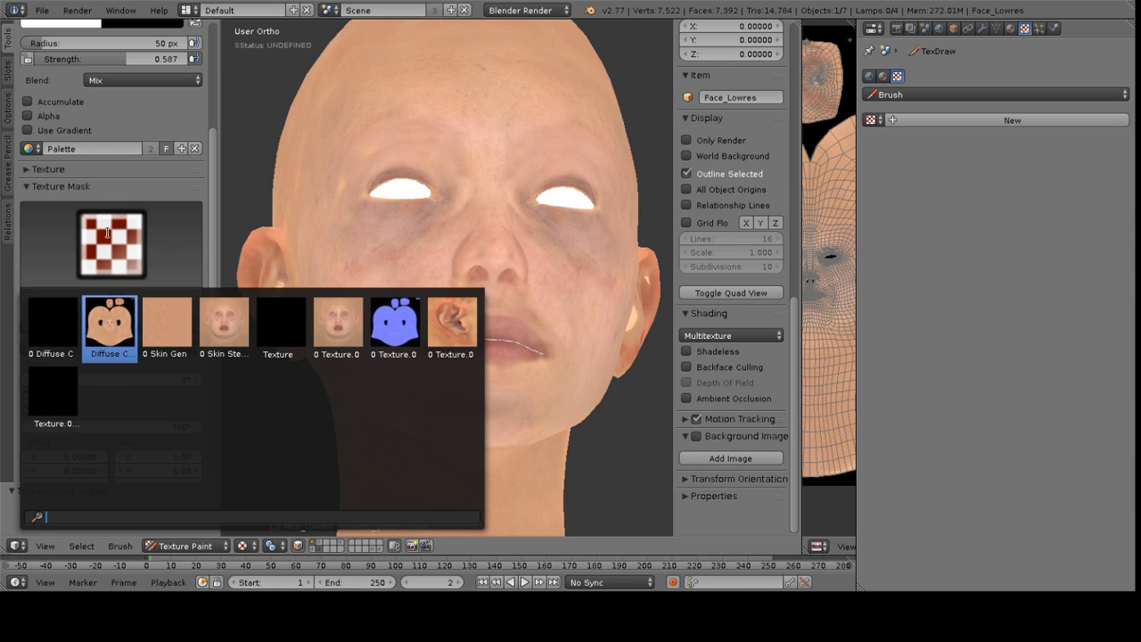
middle_click_drag(348, 214, 564, 301)
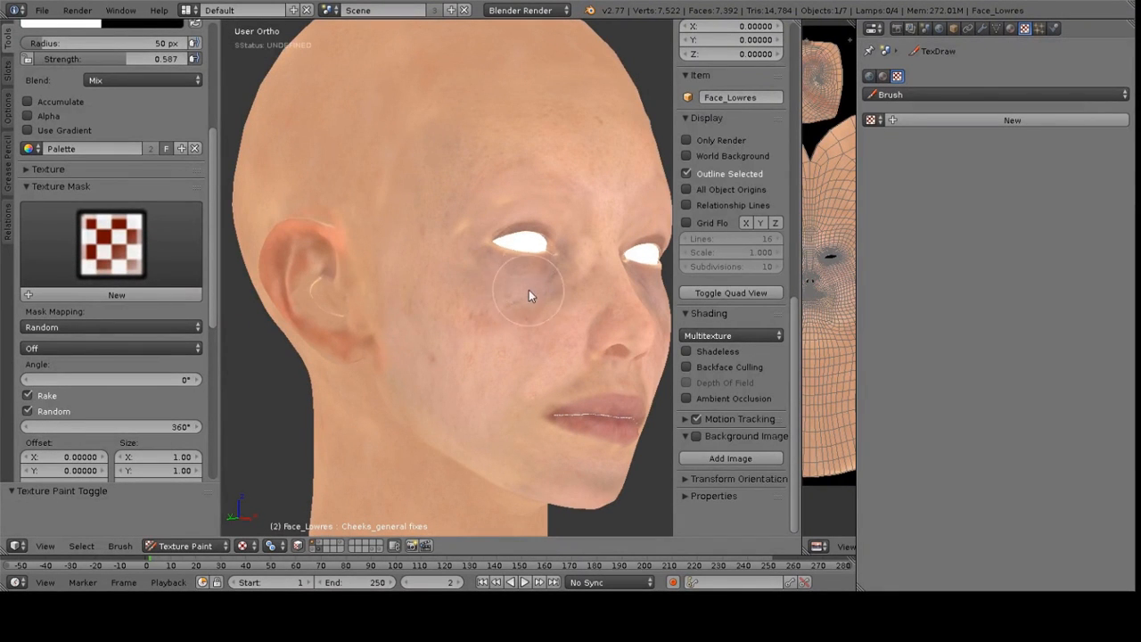
mouse_move(529, 295)
left_mouse_down()
mouse_move(555, 279)
mouse_move(466, 239)
mouse_move(448, 320)
left_mouse_up()
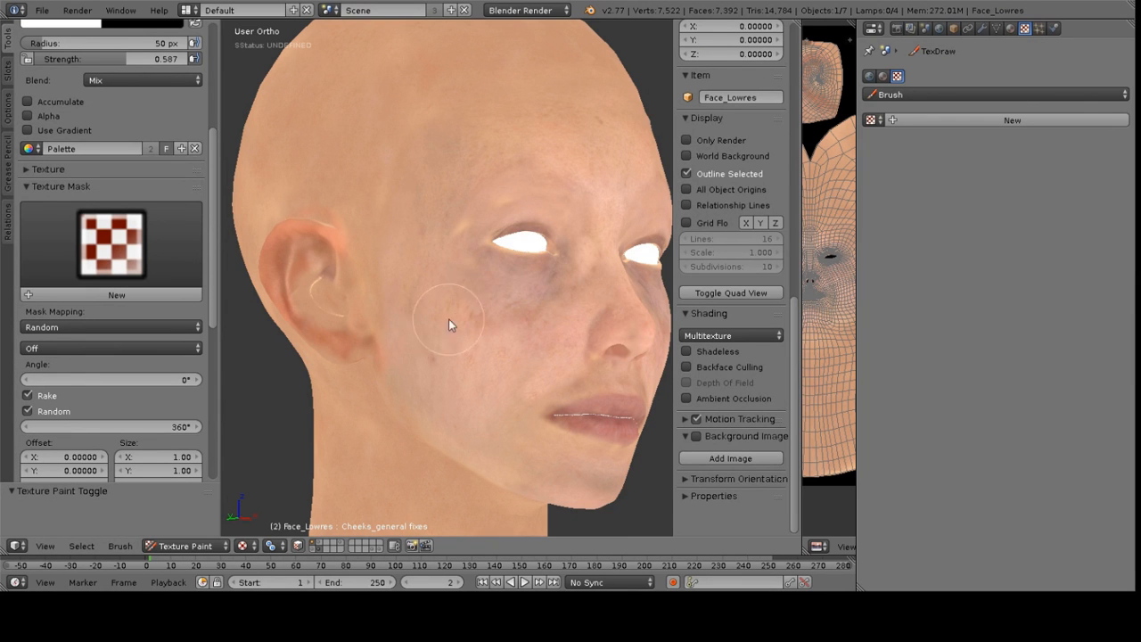
left_click(113, 296)
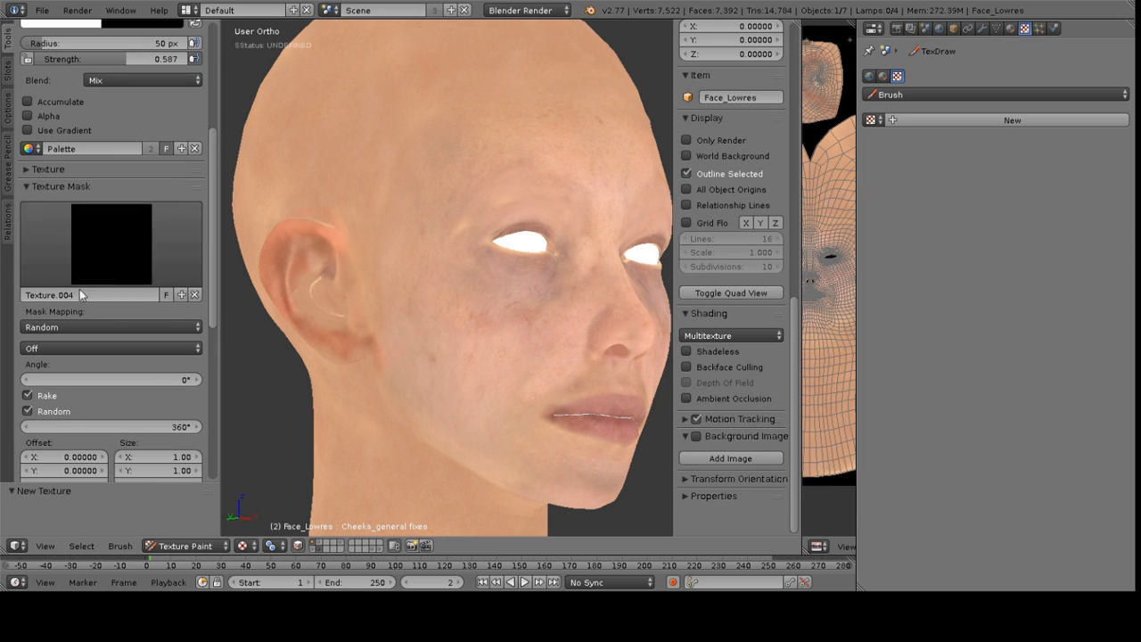
left_click(113, 293)
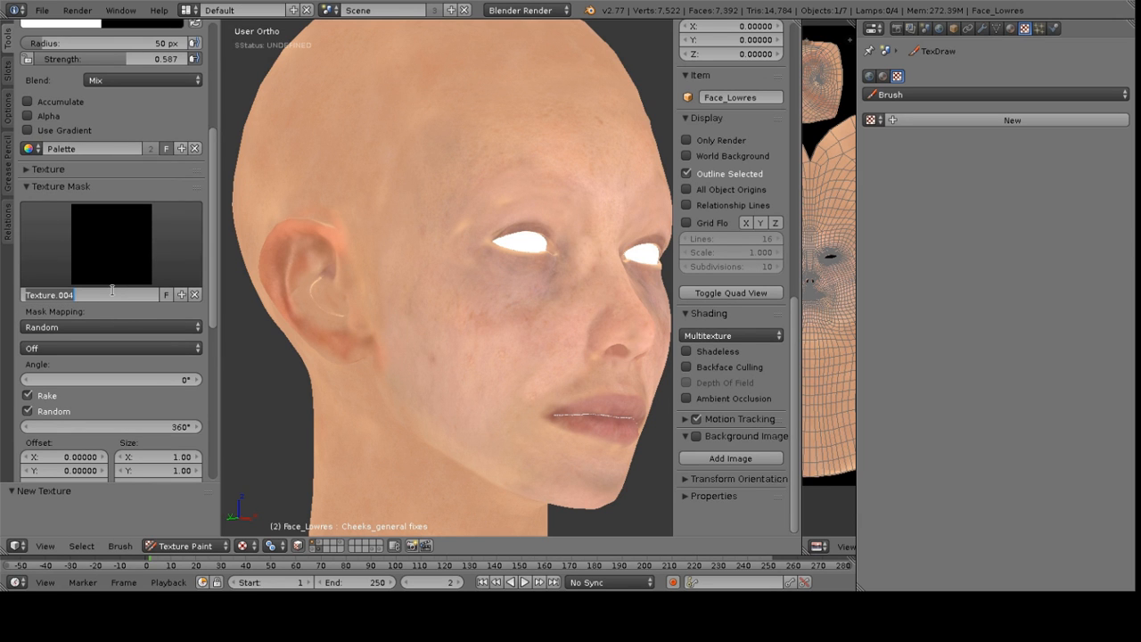
type("Skin Mask")
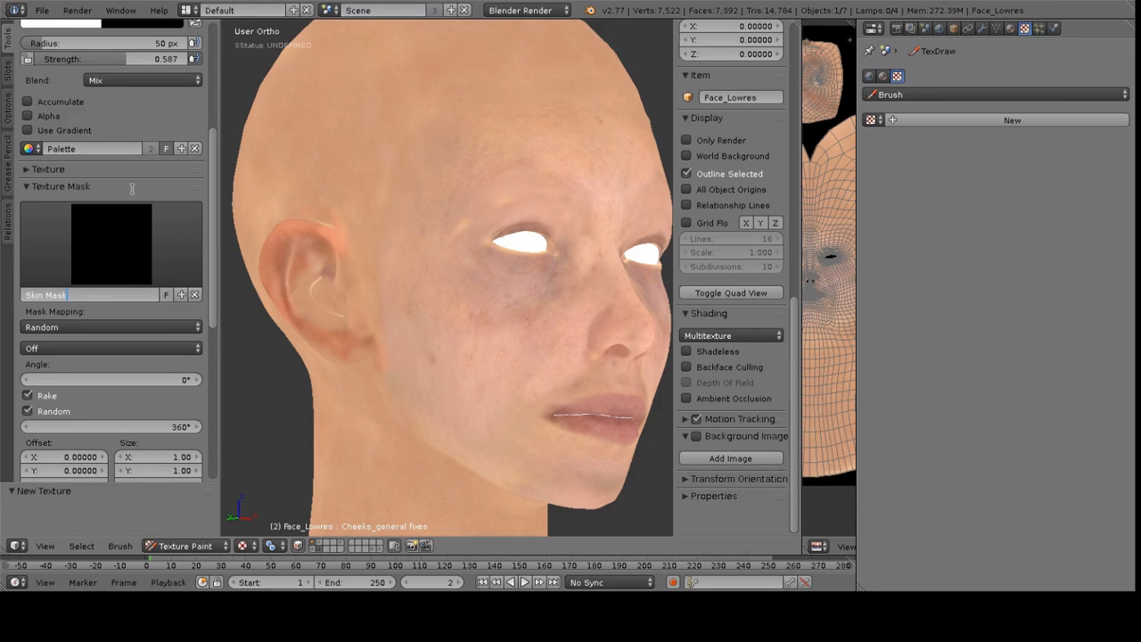
key("Return")
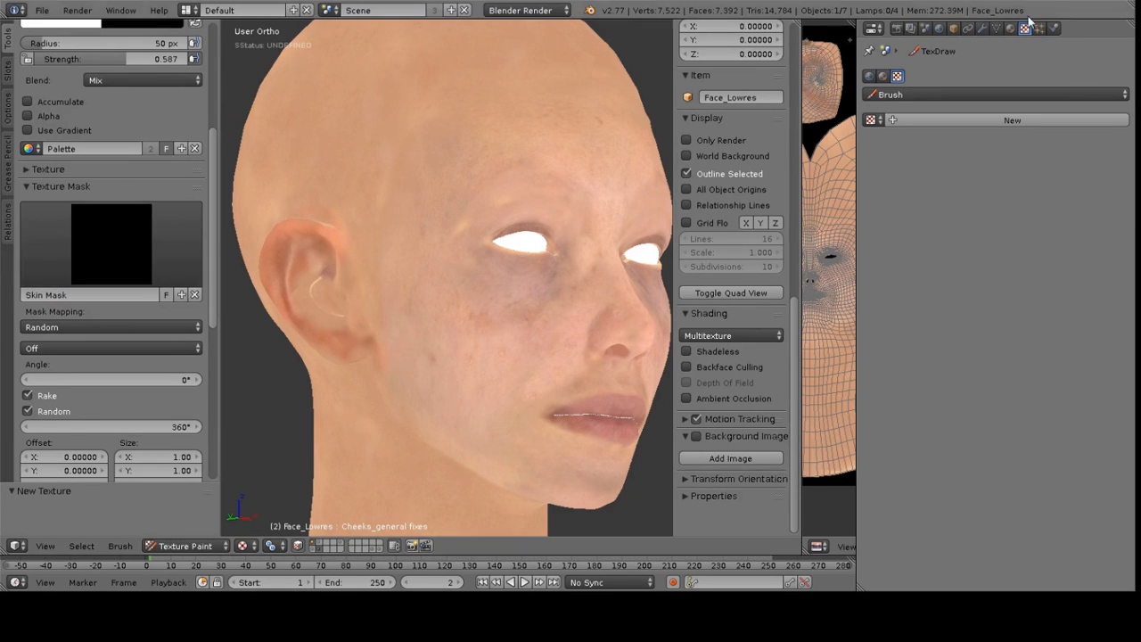
Open the brush's Skin Mask texture in the texture properties
left_click(963, 123)
left_click(942, 95)
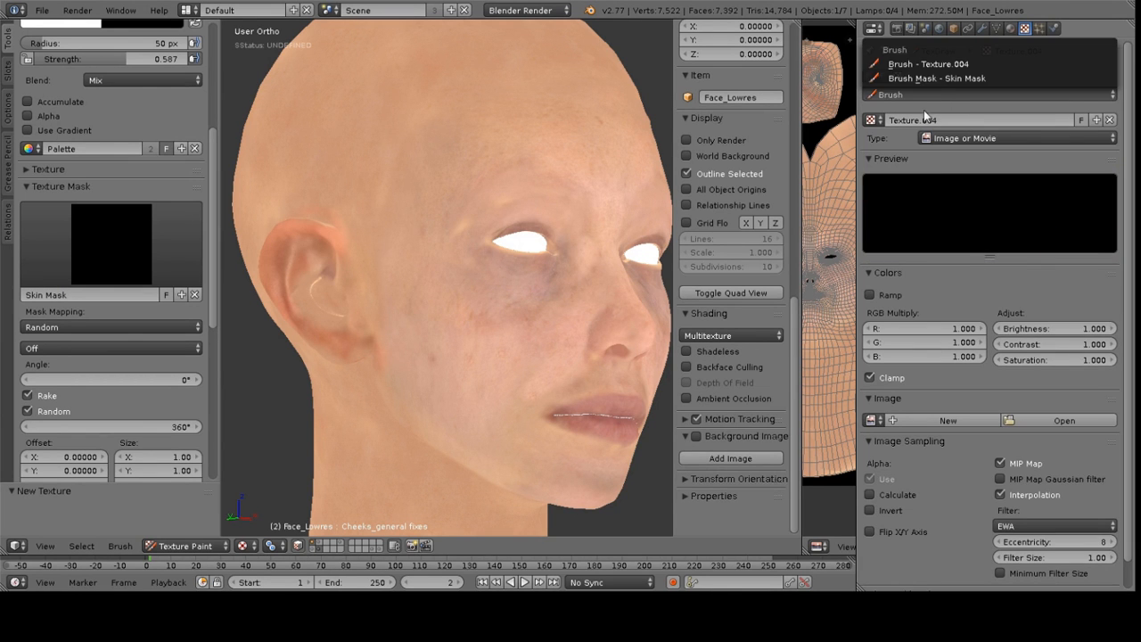
left_click(1110, 119)
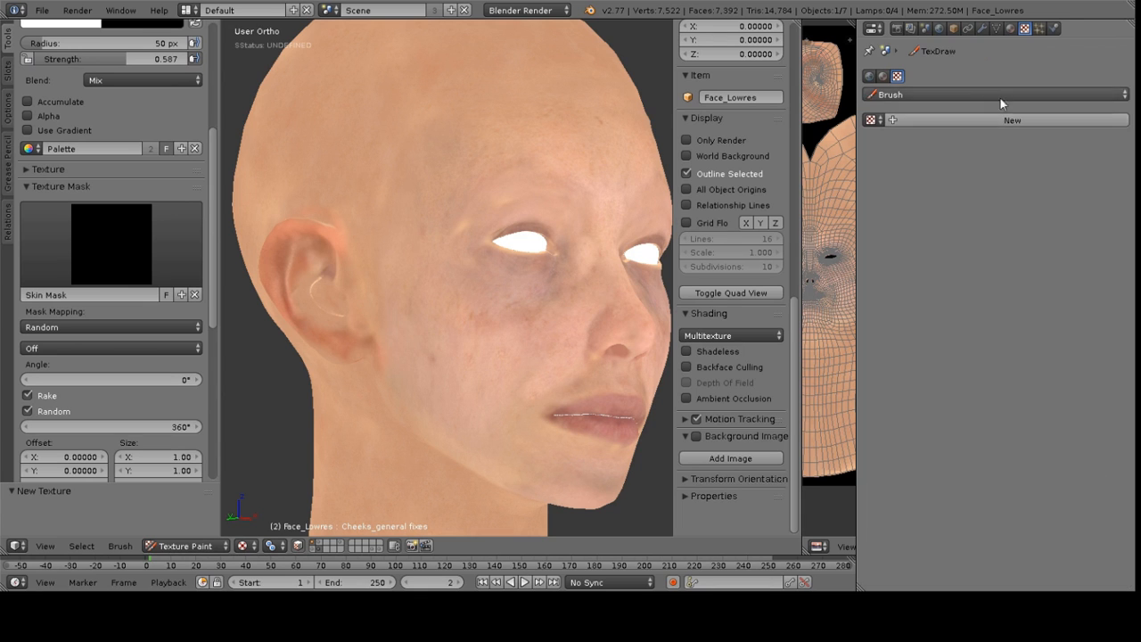
left_click(919, 94)
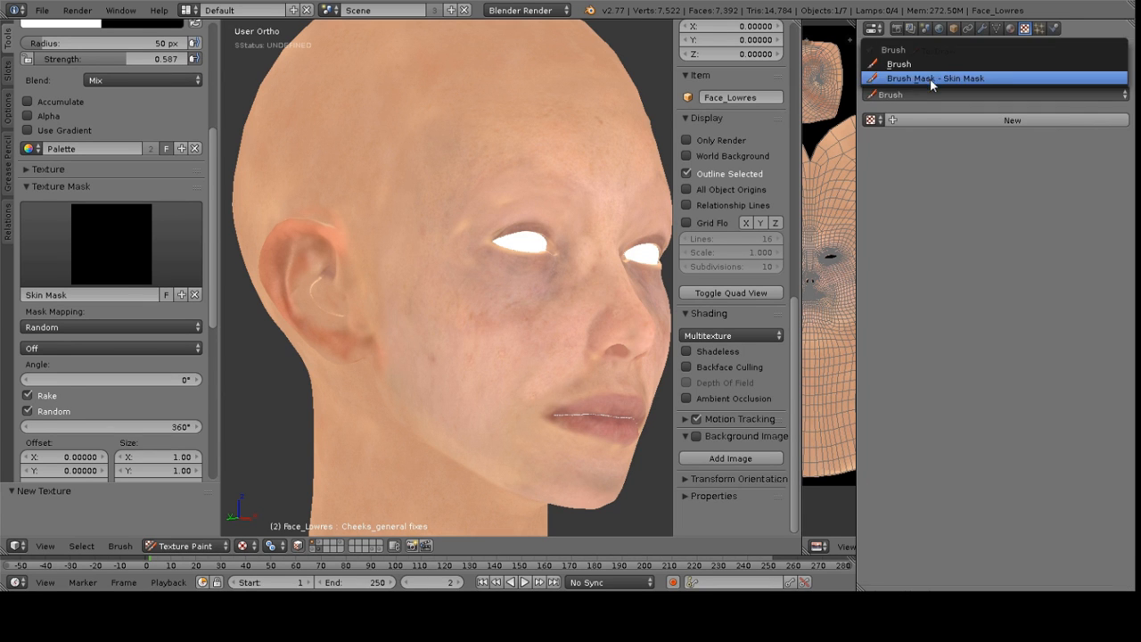
left_click(932, 78)
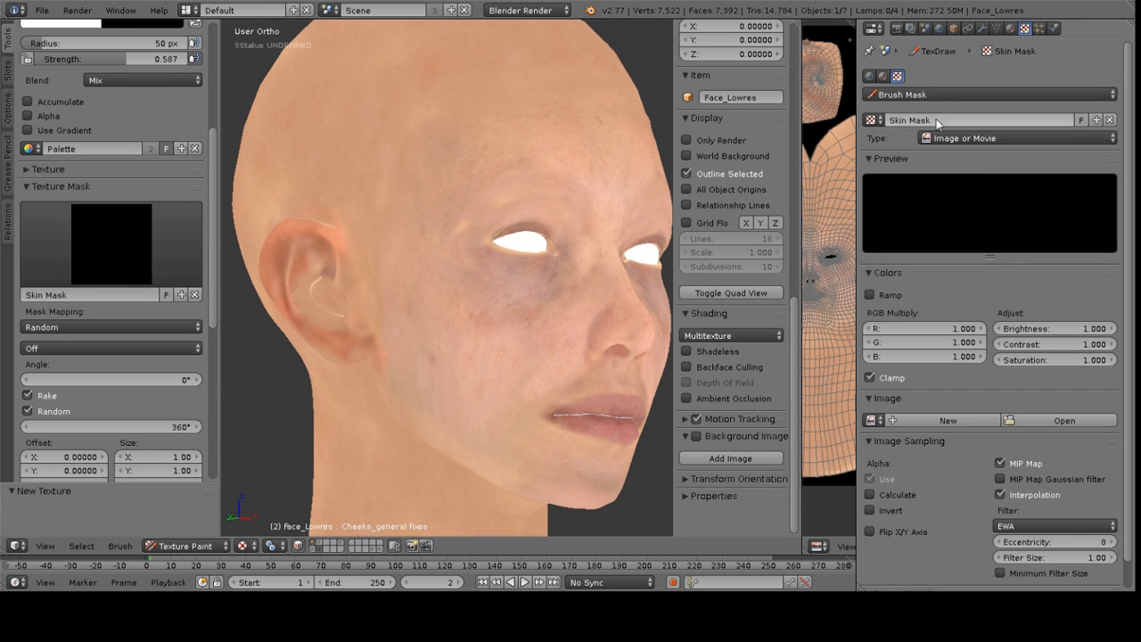
Load SmallPores.png from the Assets/Alphas folder as the Skin Mask texture image
left_click(1051, 418)
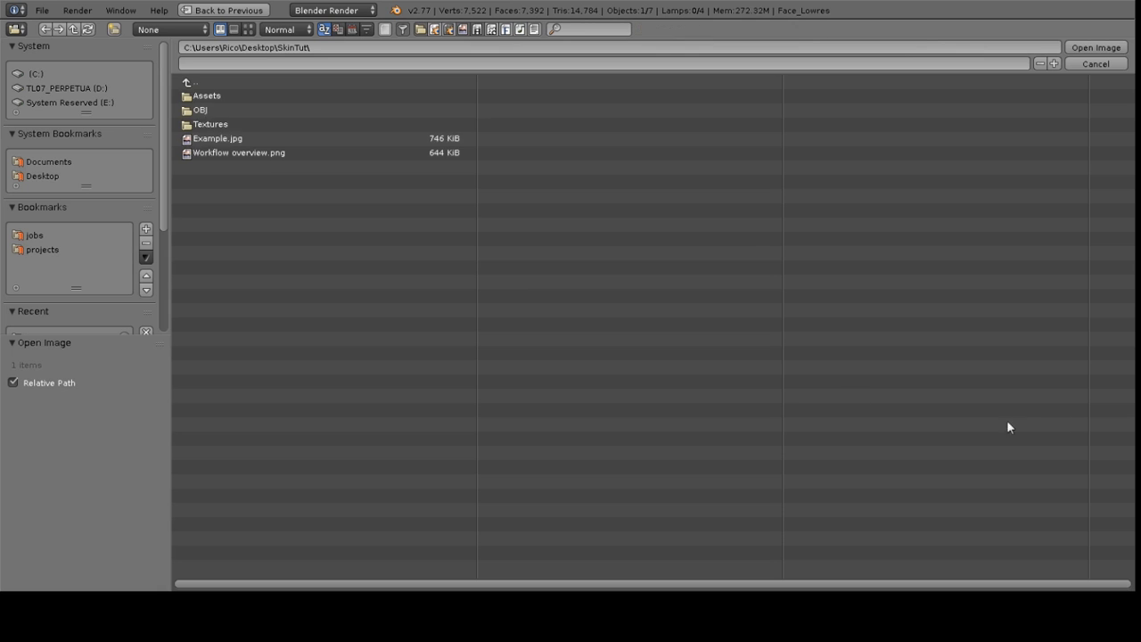
left_click(232, 99)
left_click(248, 96)
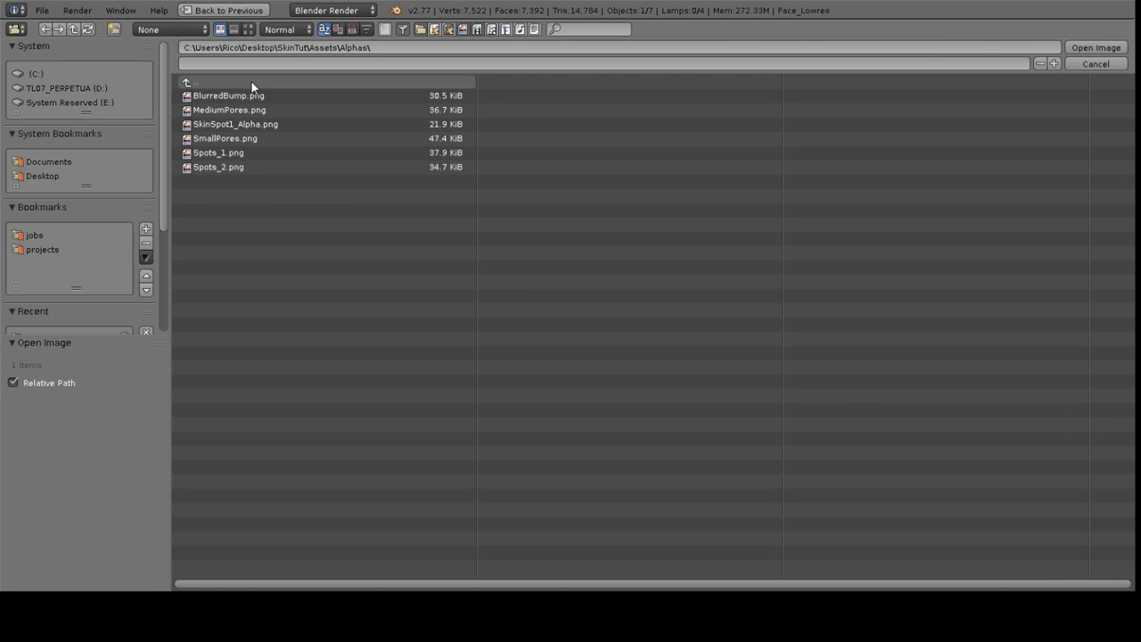
left_click(248, 29)
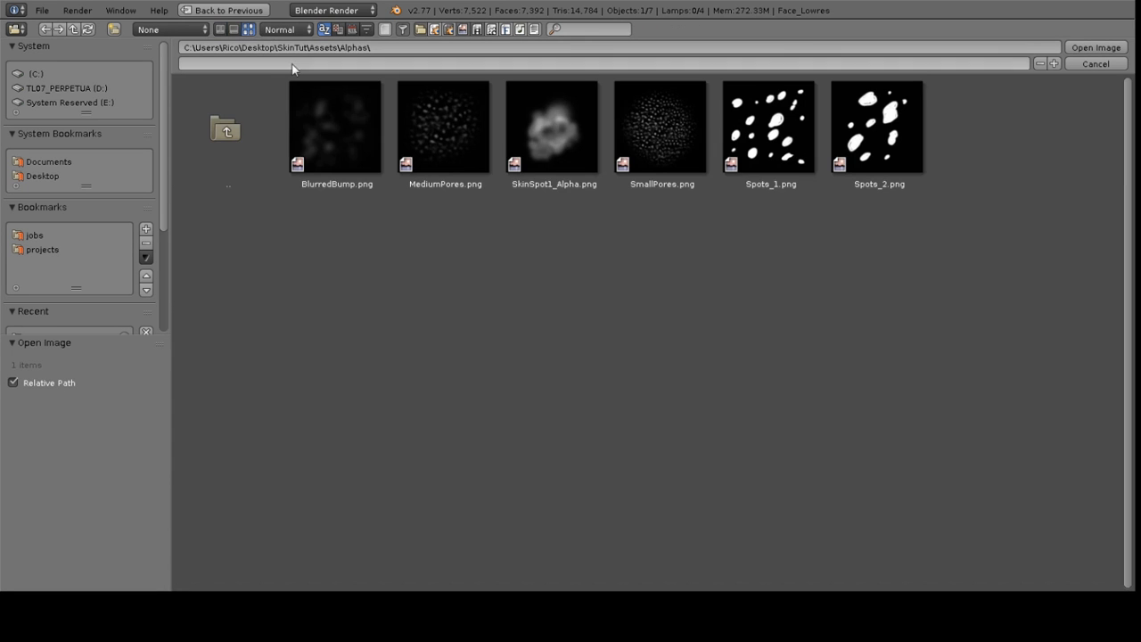
left_click(657, 129)
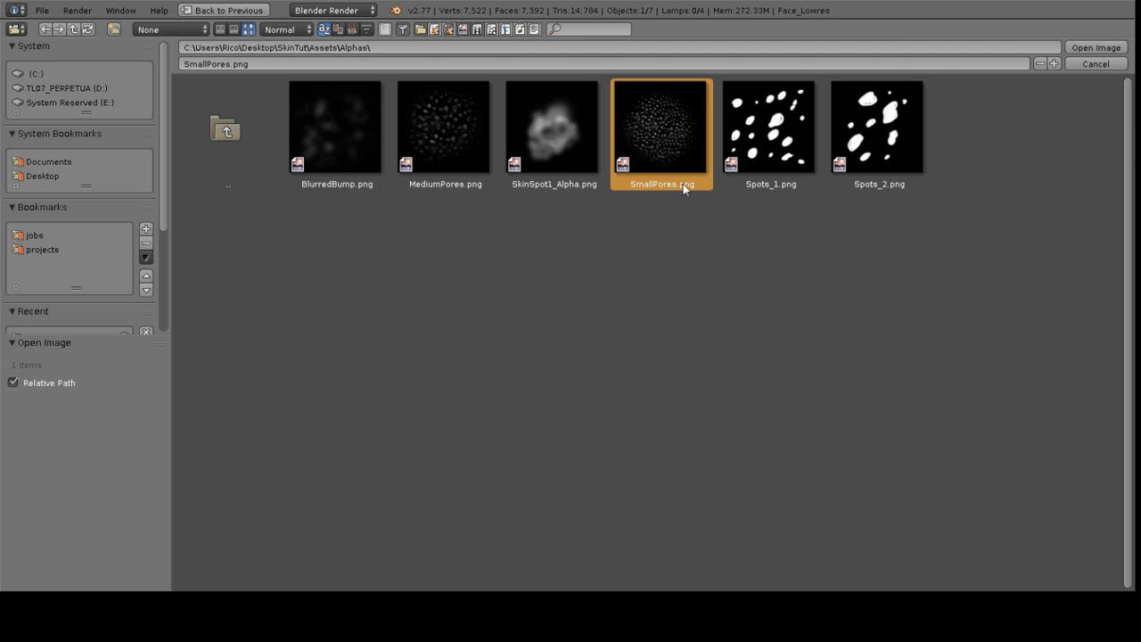
left_click(1094, 49)
Set the brush blend mode to Add and the radius to 77 px
mouse_move(620, 212)
middle_mouse_down()
mouse_move(568, 197)
mouse_move(514, 204)
middle_mouse_up()
scroll(149, 158, "up", 5)
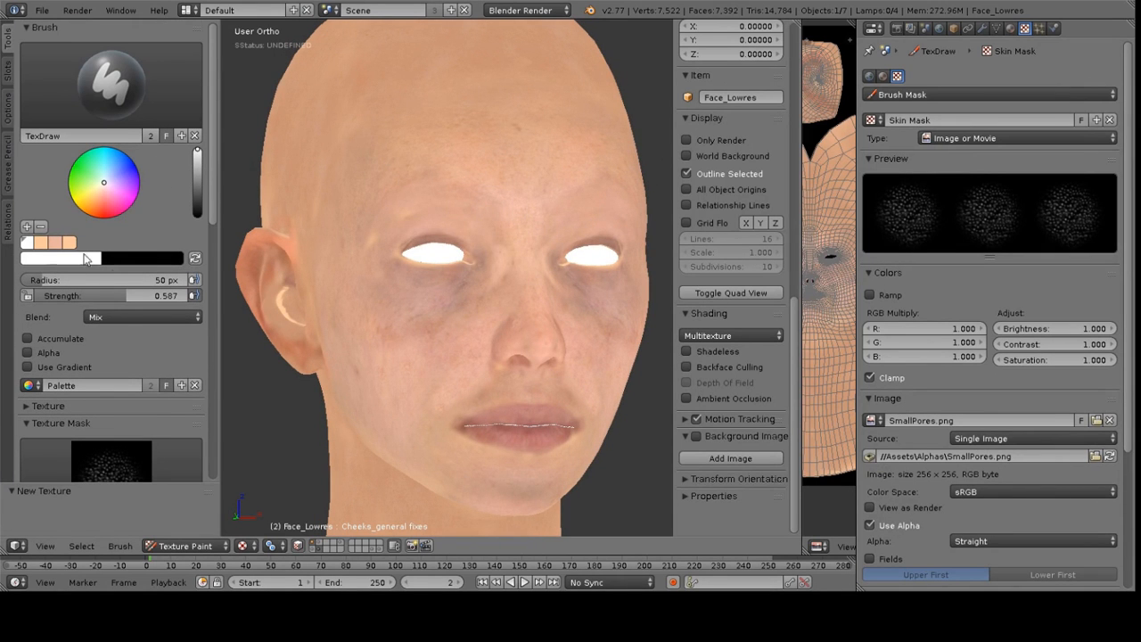
left_click(108, 313)
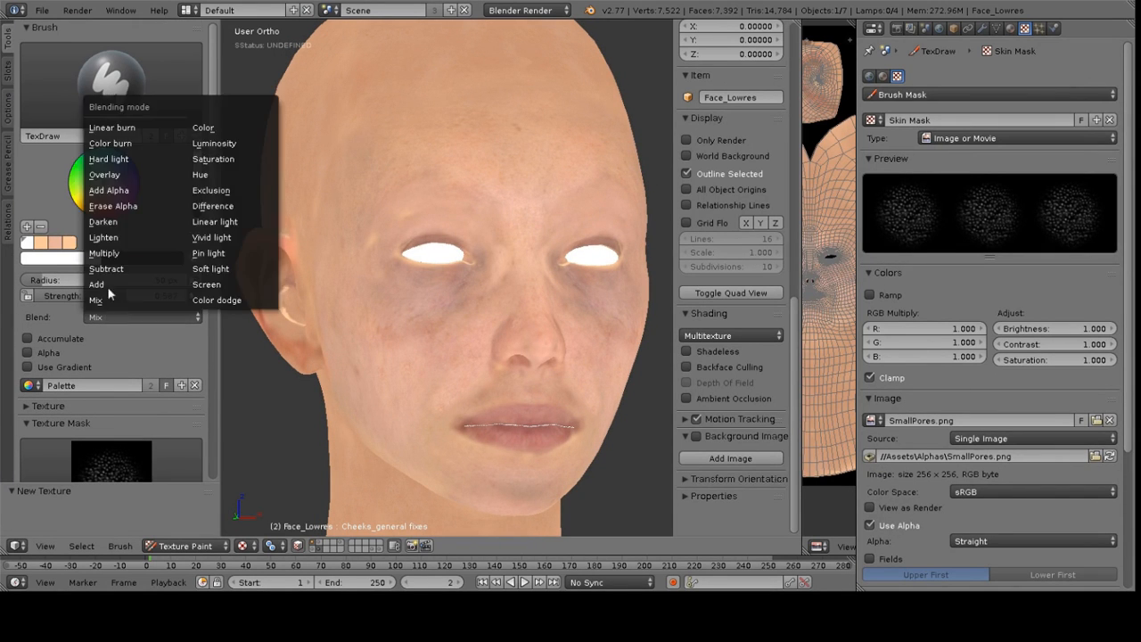
left_click(118, 286)
key("f")
left_click(450, 336)
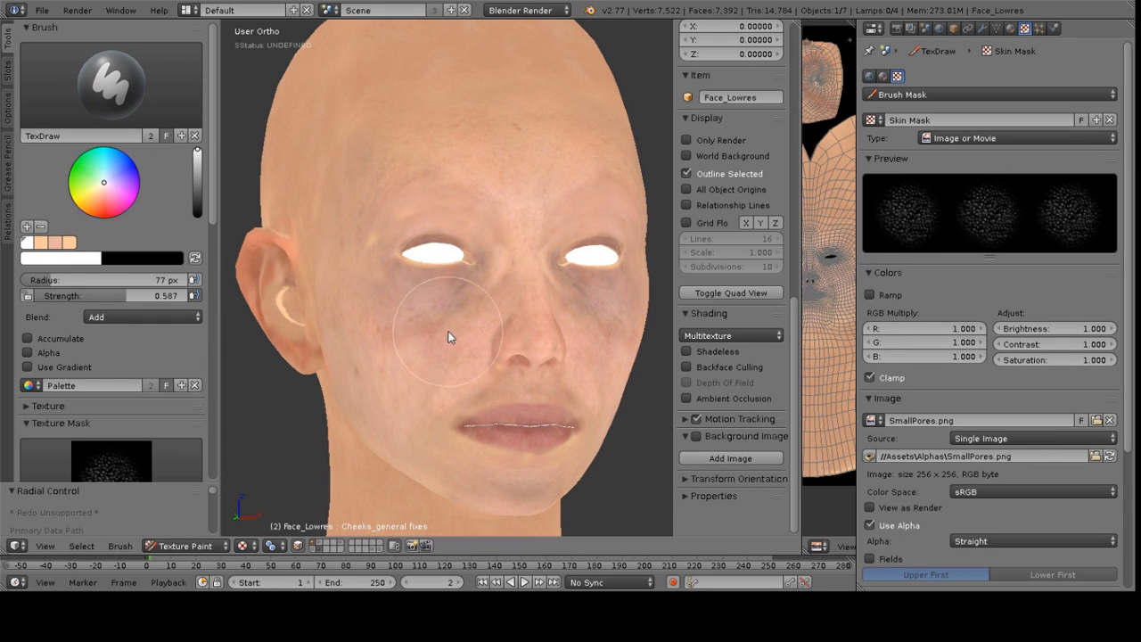
Sample a skin colour from the cheek as the brush colour
middle_click_drag(368, 315, 398, 299)
scroll(465, 279, "up", 3)
middle_click_drag(466, 242, 473, 239)
key("s")
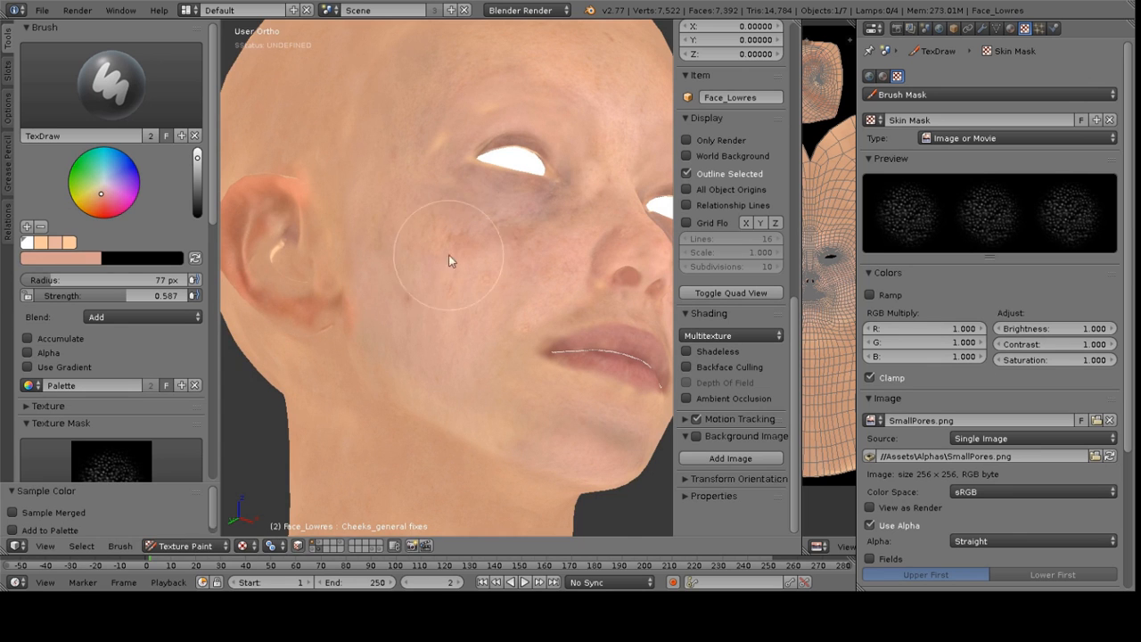
key("s")
Try painting pores on the cheek, undoing the strokes
key("s")
key("s")
mouse_move(449, 247)
middle_mouse_down()
mouse_move(424, 227)
mouse_move(483, 220)
mouse_move(489, 266)
middle_mouse_up()
scroll(460, 219, "up", 3)
key("s")
mouse_move(489, 265)
left_mouse_down()
mouse_move(385, 277)
mouse_move(439, 259)
mouse_move(358, 300)
mouse_move(403, 250)
mouse_move(448, 227)
mouse_move(348, 224)
mouse_move(453, 286)
mouse_move(489, 258)
mouse_move(411, 292)
mouse_move(334, 238)
mouse_move(365, 276)
mouse_move(513, 256)
mouse_move(425, 258)
mouse_move(497, 258)
mouse_move(438, 303)
mouse_move(502, 172)
left_mouse_up()
key("ctrl+z")
key("ctrl+z")
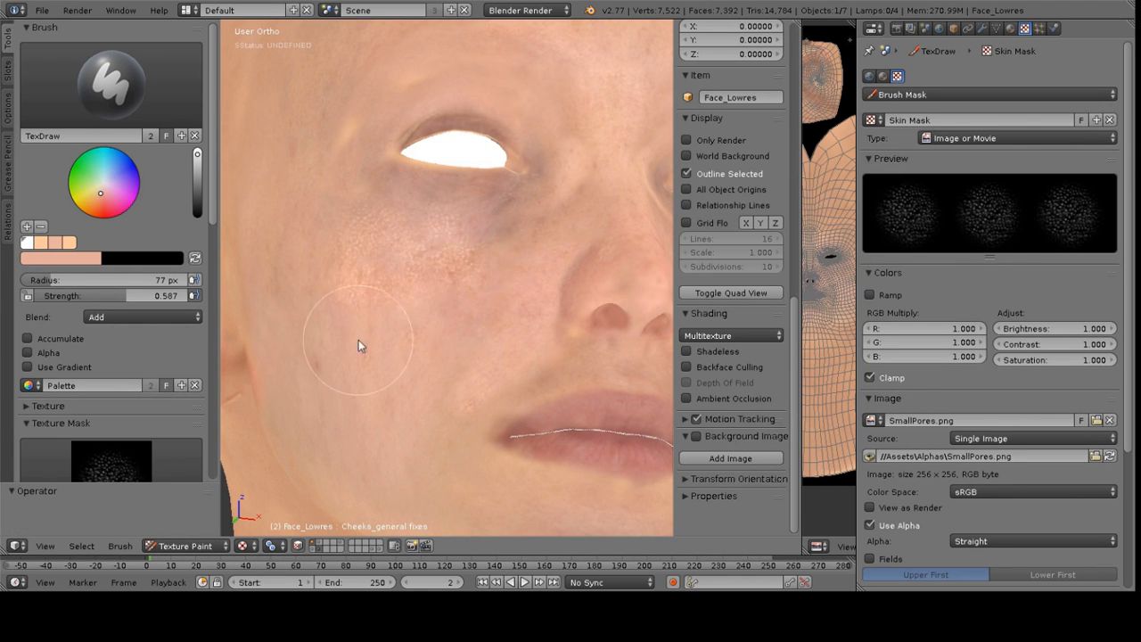
Lower the brush strength to 0.233 and enable X-axis symmetry
left_click_drag(175, 295, 121, 295)
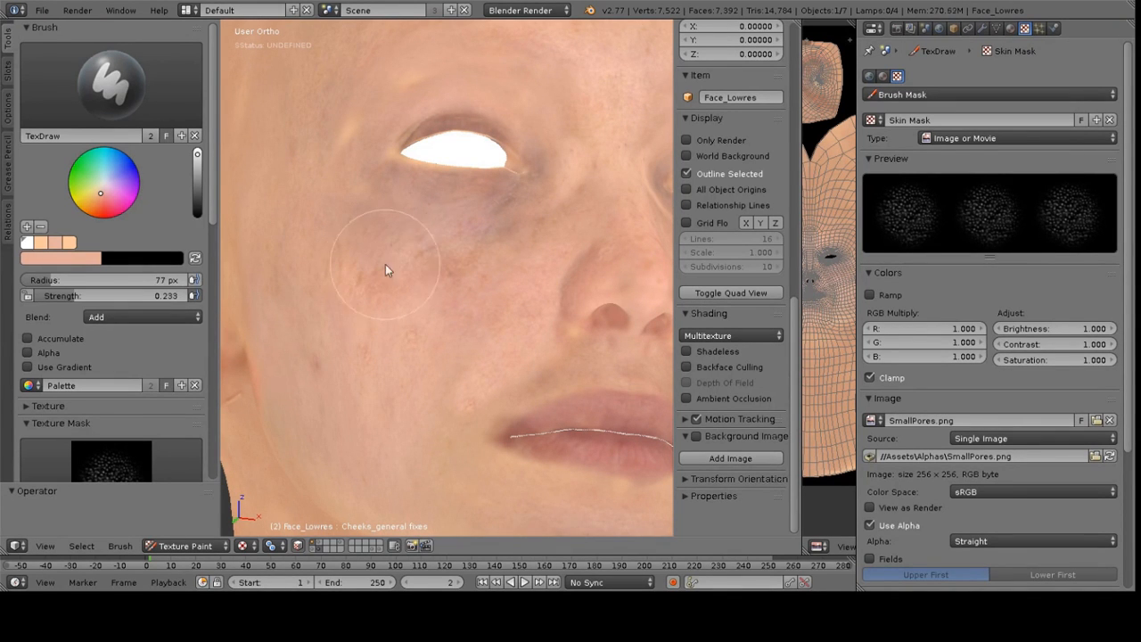
scroll(105, 326, "down", 5)
scroll(105, 325, "down", 6)
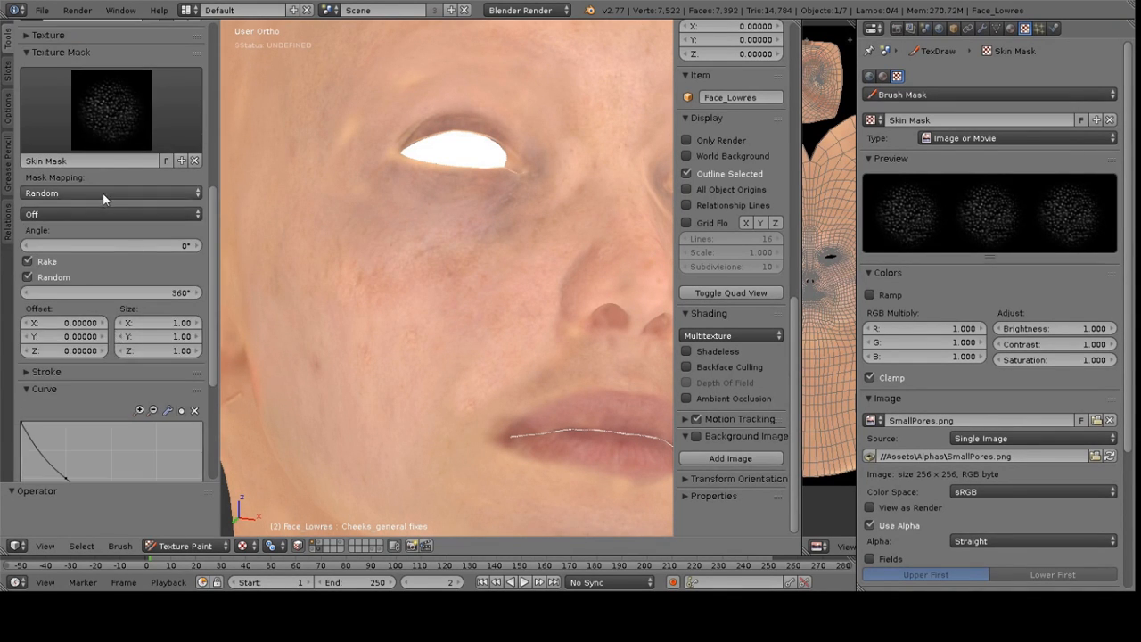
left_click(127, 195)
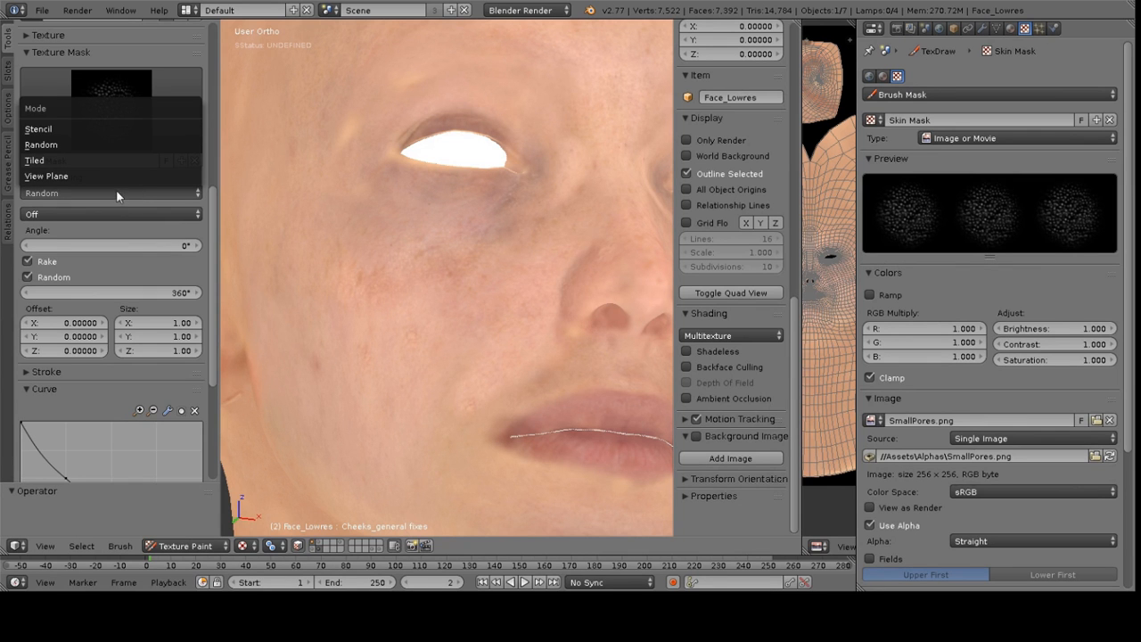
left_click(72, 214)
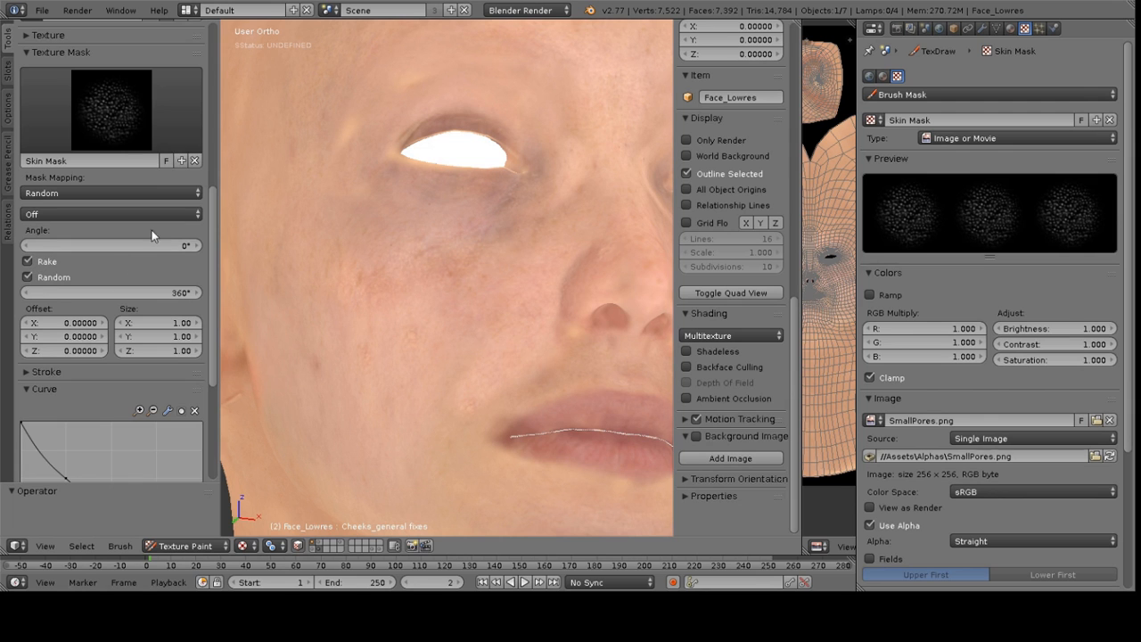
scroll(90, 285, "down", 5)
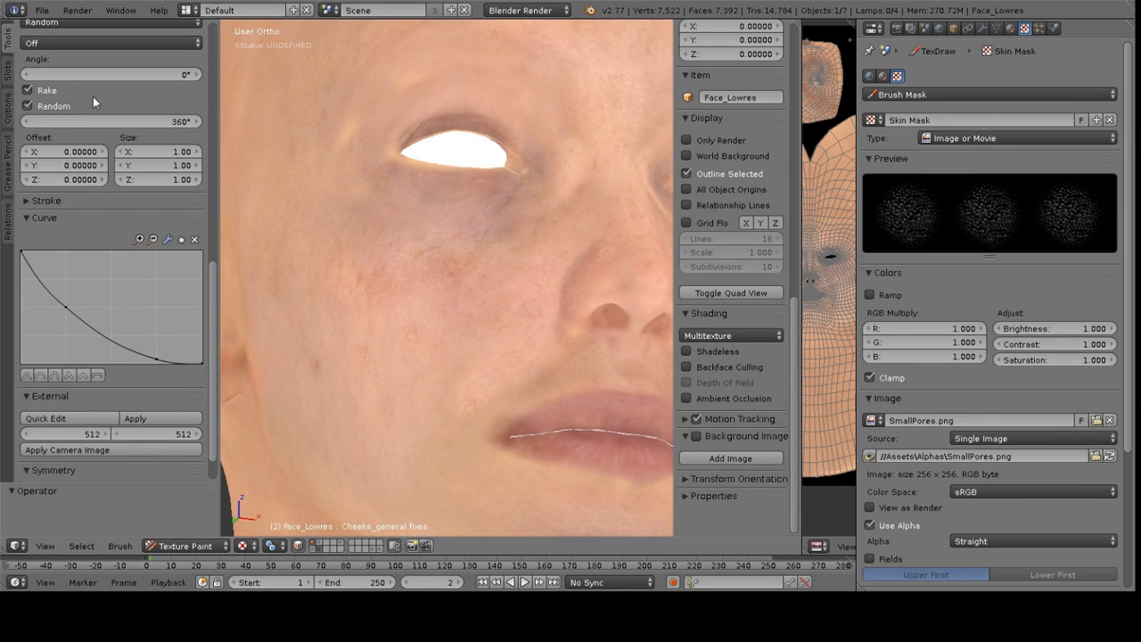
scroll(78, 277, "down", 1)
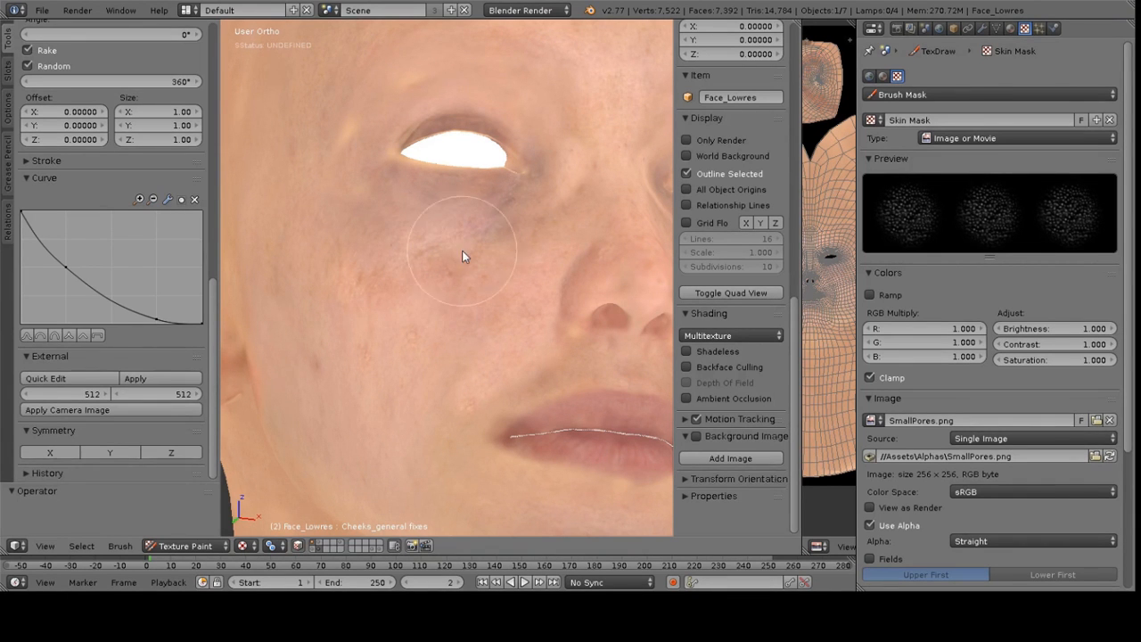
left_click(43, 452)
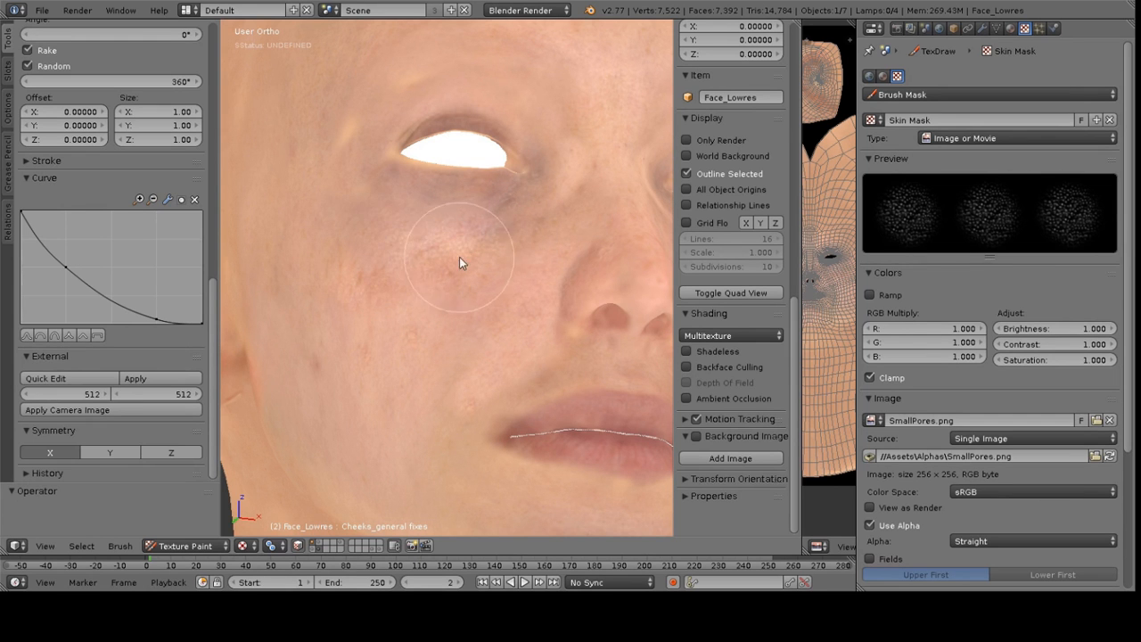
Set the brush strength to 0.209 and the blend mode to Mix
scroll(102, 148, "up", 15)
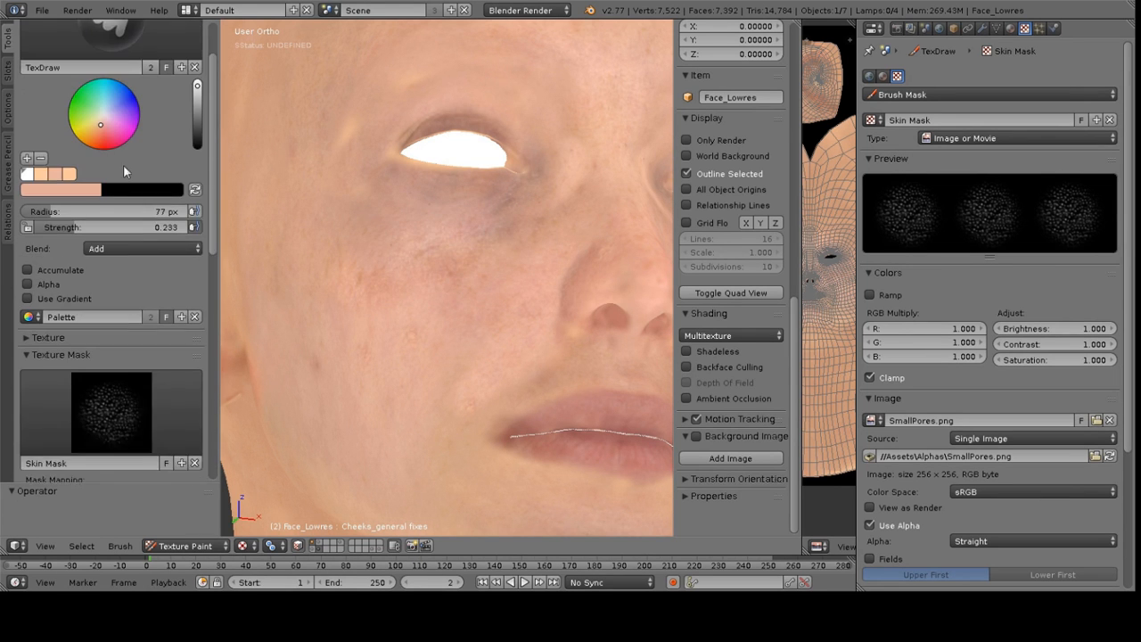
left_click_drag(61, 295, 57, 295)
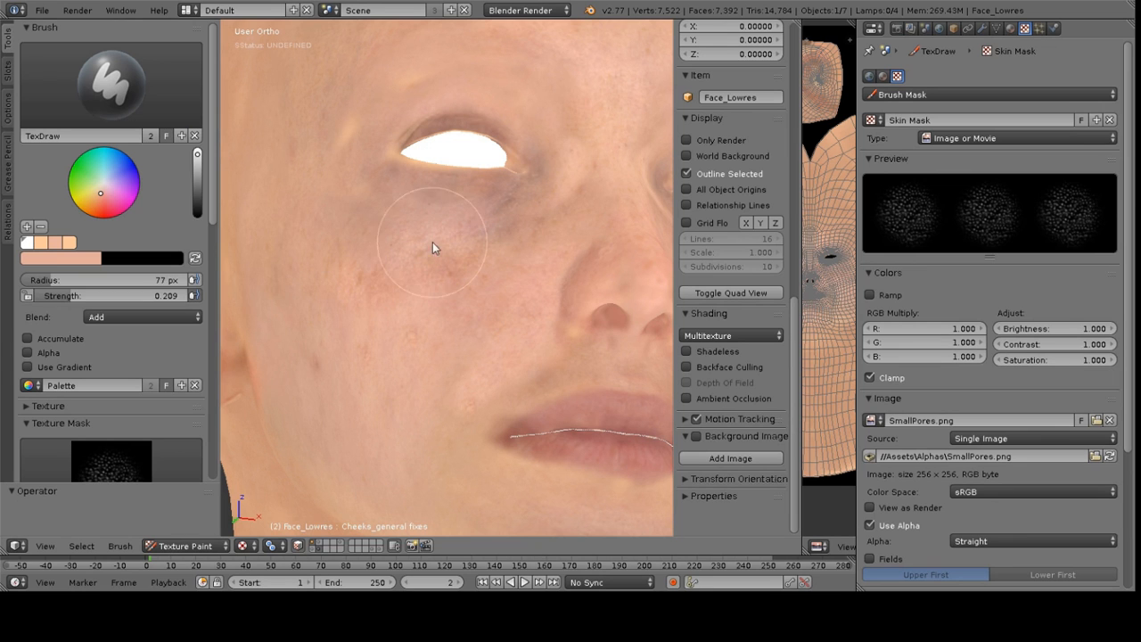
left_click(131, 318)
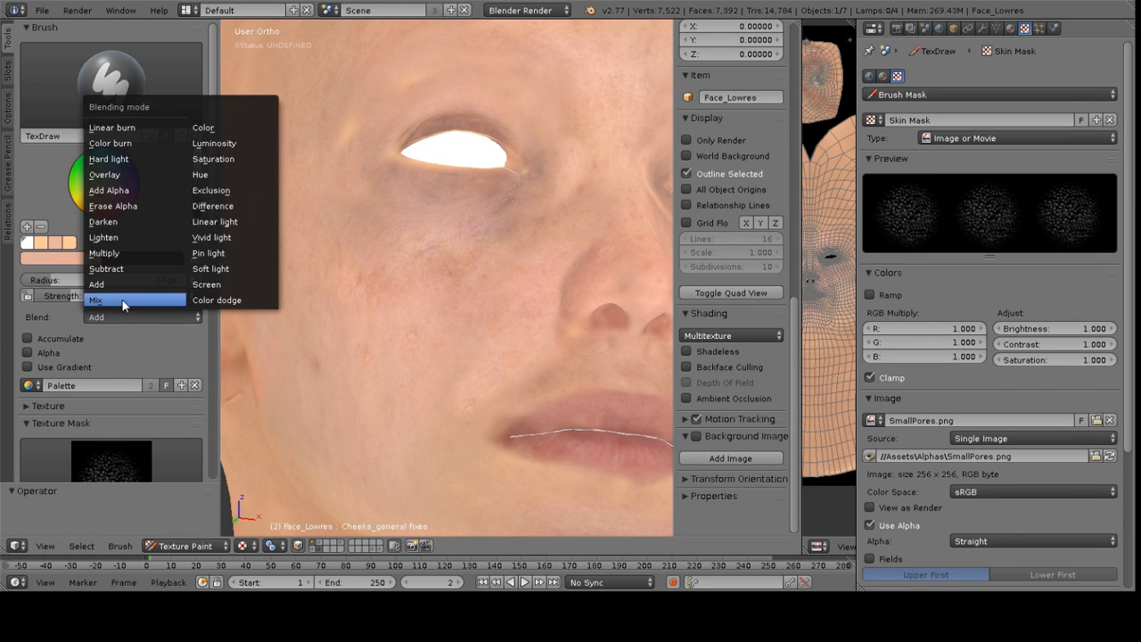
left_click(116, 300)
Paint pore detail on the cheek, raising the strength to 0.738 for strokes under the eye
mouse_move(356, 261)
left_mouse_down()
mouse_move(366, 288)
mouse_move(413, 309)
left_mouse_up()
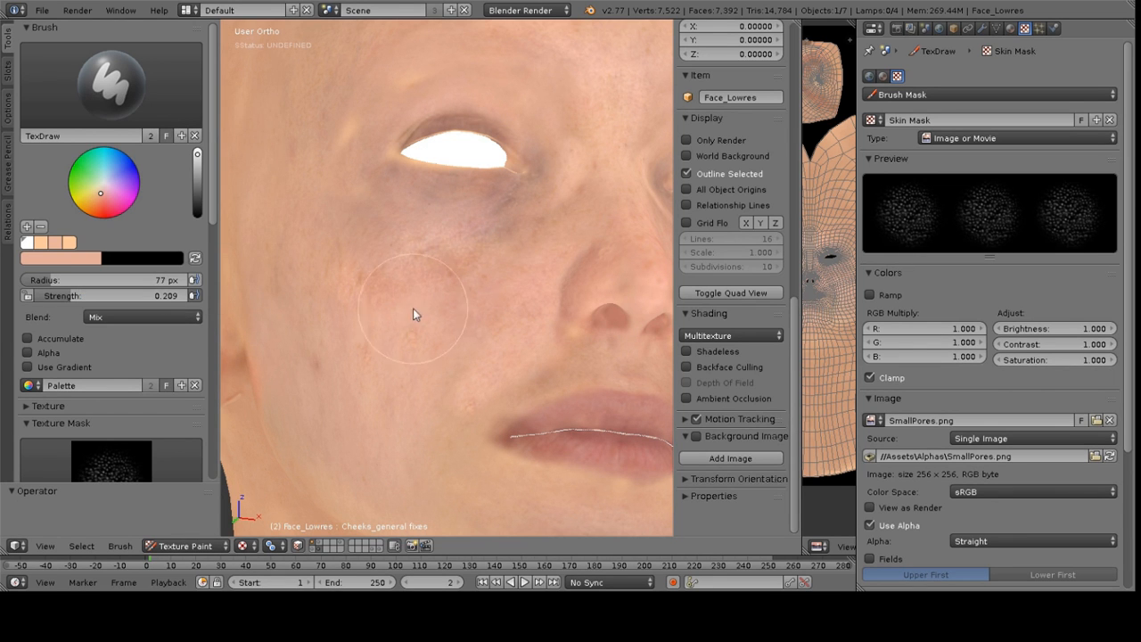
middle_click_drag(450, 235, 463, 240)
left_click_drag(53, 295, 148, 296)
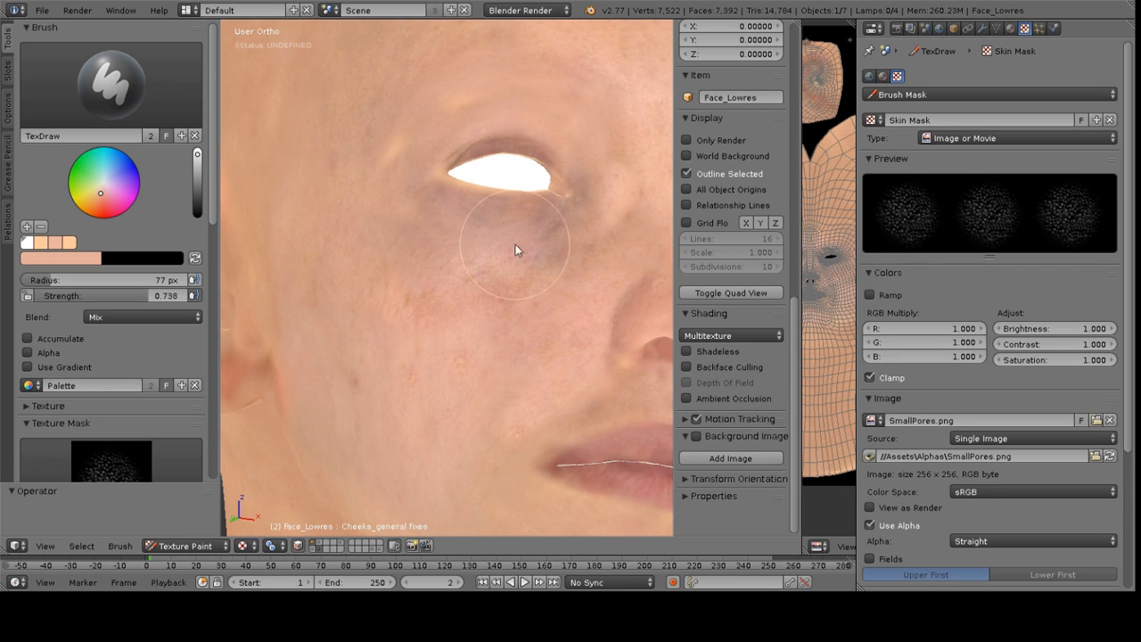
mouse_move(443, 282)
middle_mouse_down()
mouse_move(481, 275)
mouse_move(451, 270)
middle_mouse_up()
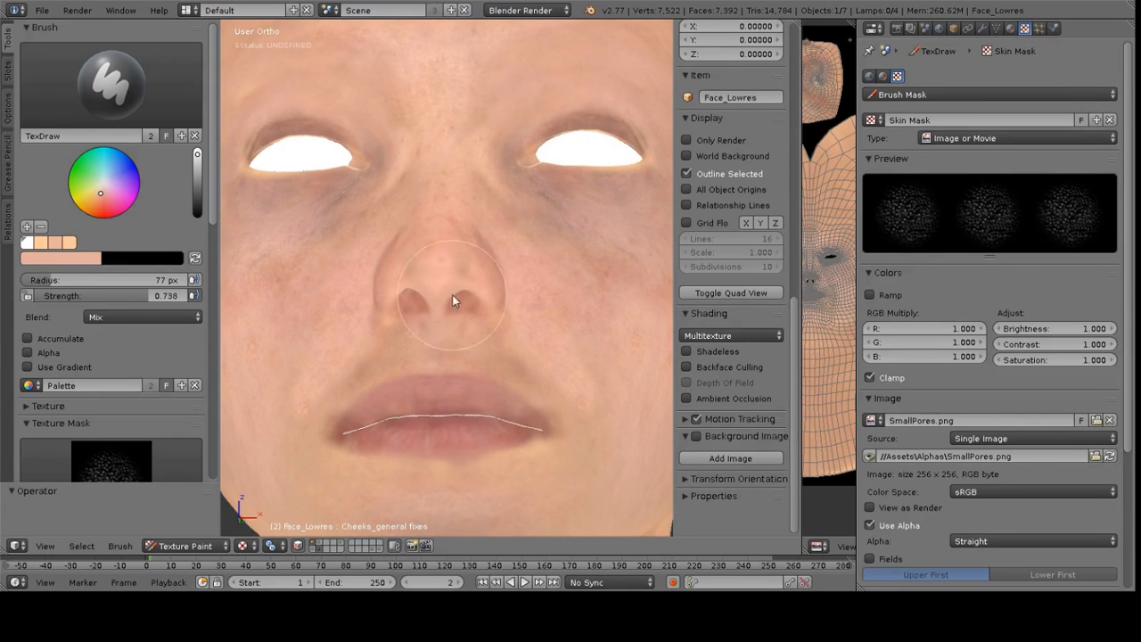
Sample the skin tone and paint more pore detail across the nose and cheek, briefly switching the viewport shading to compare
middle_click_drag(344, 367, 446, 357)
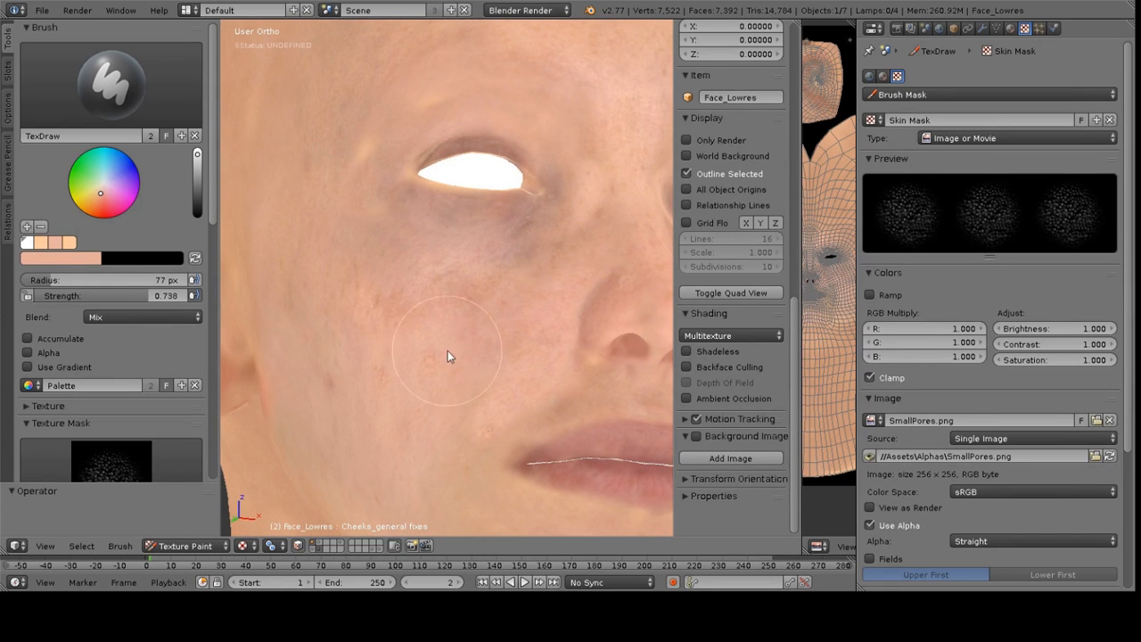
key("s")
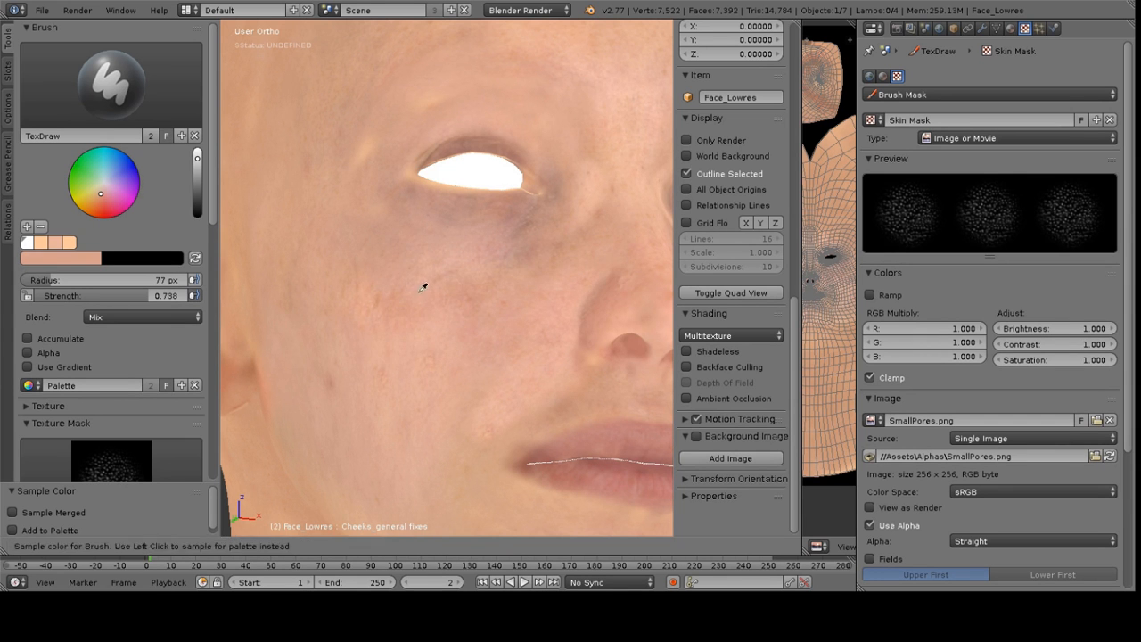
key("s")
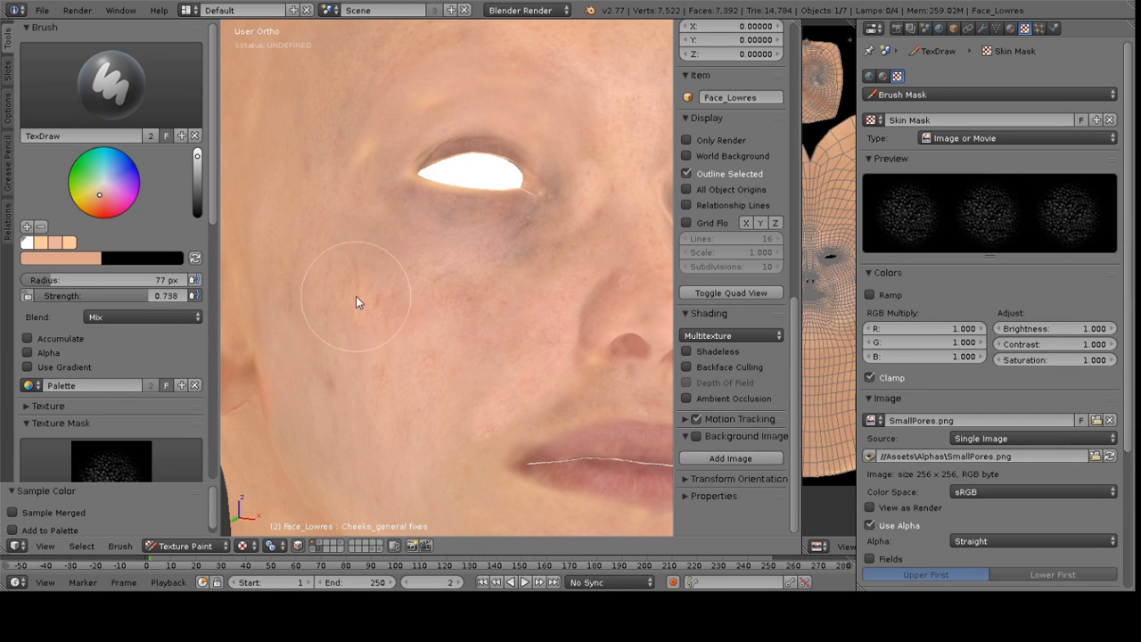
scroll(478, 283, "down", 3)
mouse_move(480, 283)
middle_mouse_down()
mouse_move(391, 294)
mouse_move(448, 319)
middle_mouse_up()
scroll(391, 299, "up", 1)
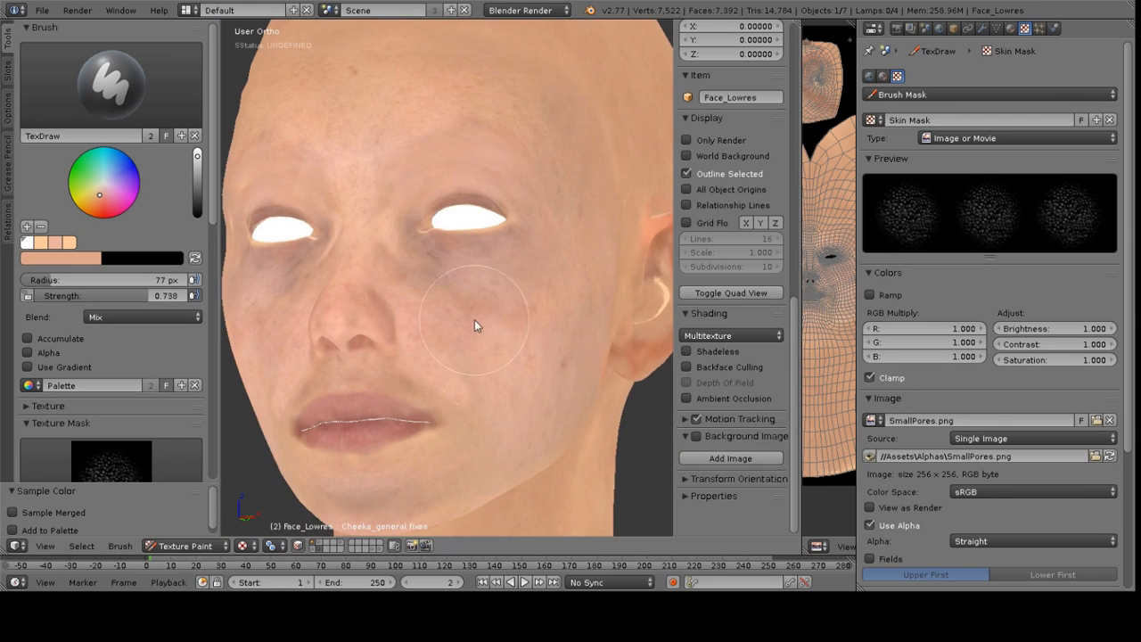
left_click(732, 335)
left_click(727, 303)
mouse_move(428, 328)
middle_mouse_down()
mouse_move(287, 332)
mouse_move(436, 321)
mouse_move(354, 327)
mouse_move(370, 328)
middle_mouse_up()
left_click(689, 337)
left_click(695, 319)
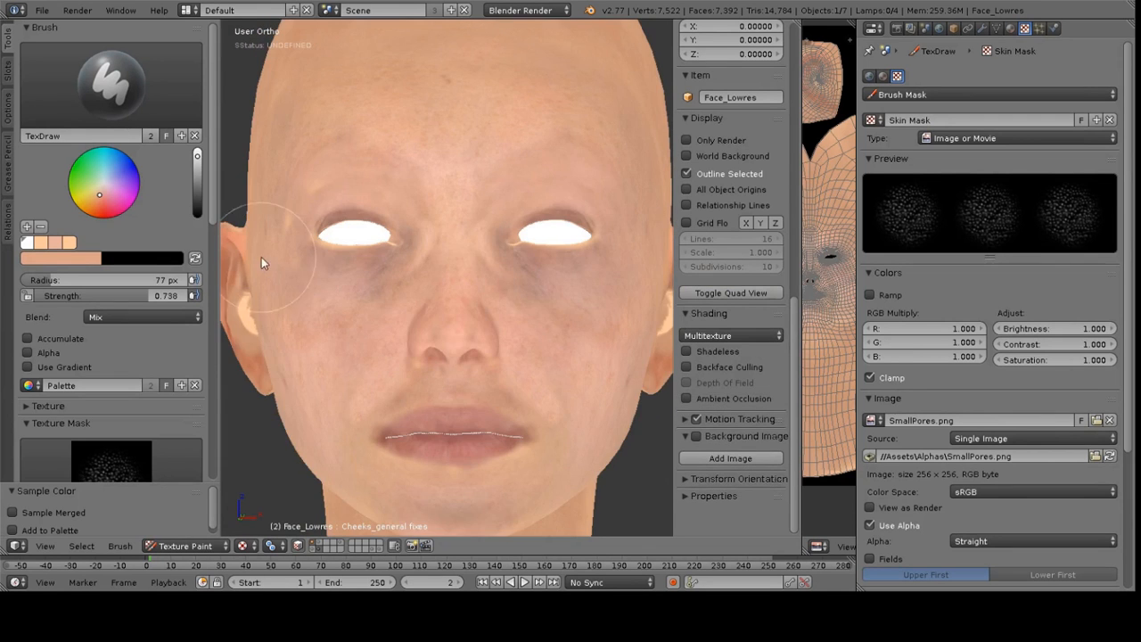
scroll(449, 297, "up", 1)
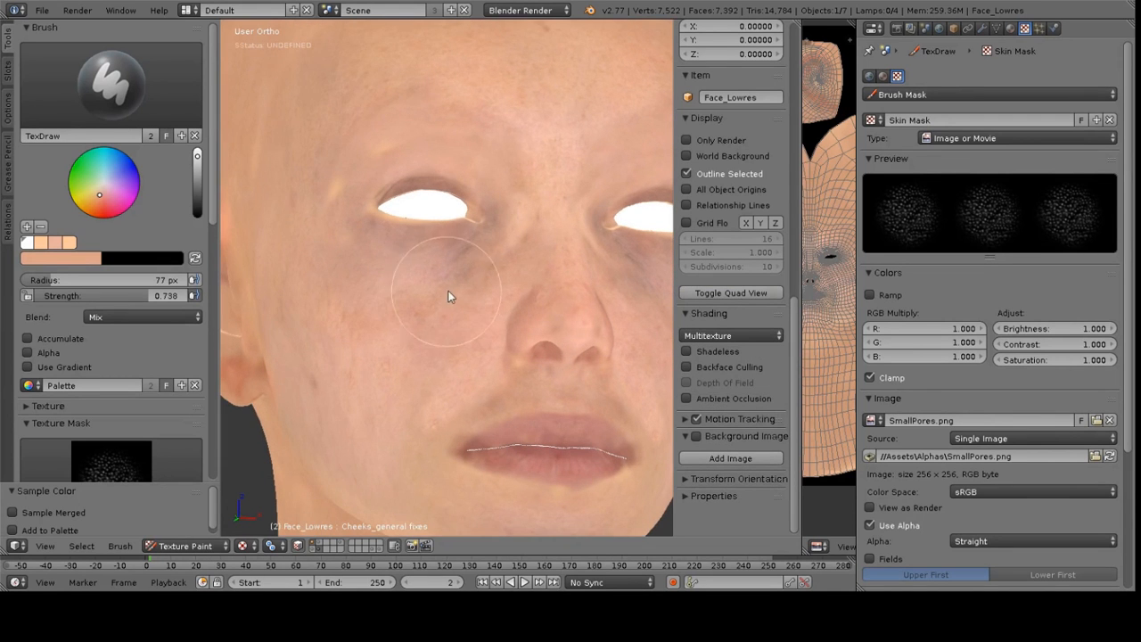
Set the brush radius to 42 px and the strength to 0.529, and paint pores under the eye
key("f")
left_click(405, 317)
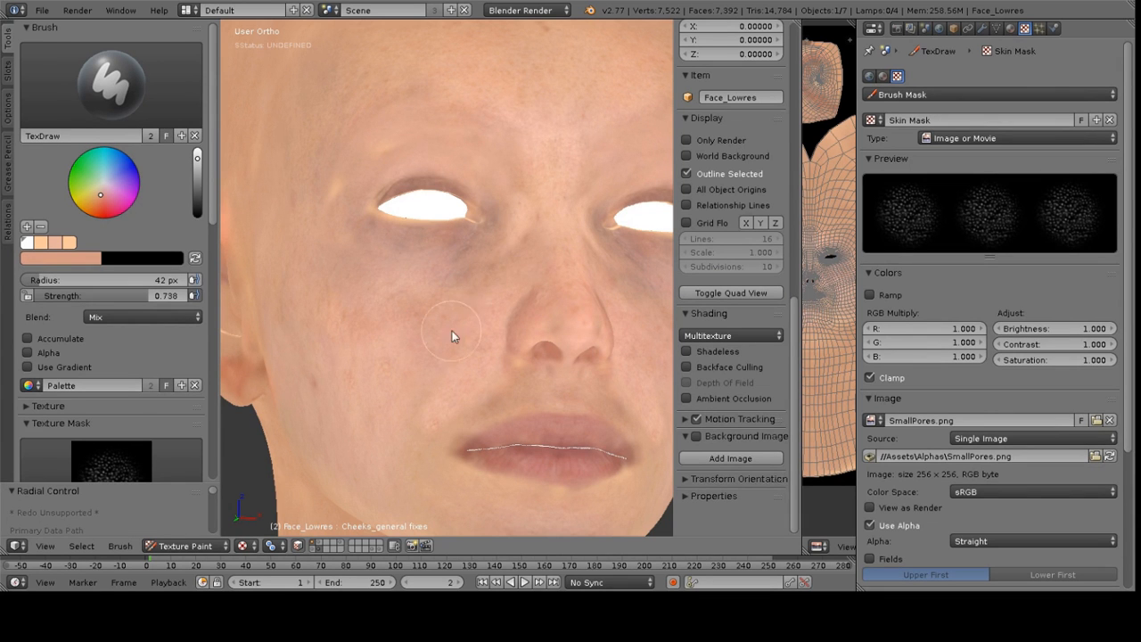
left_click_drag(157, 303, 116, 303)
middle_click_drag(494, 314, 522, 234)
scroll(462, 287, "up", 4)
scroll(378, 166, "up", 1)
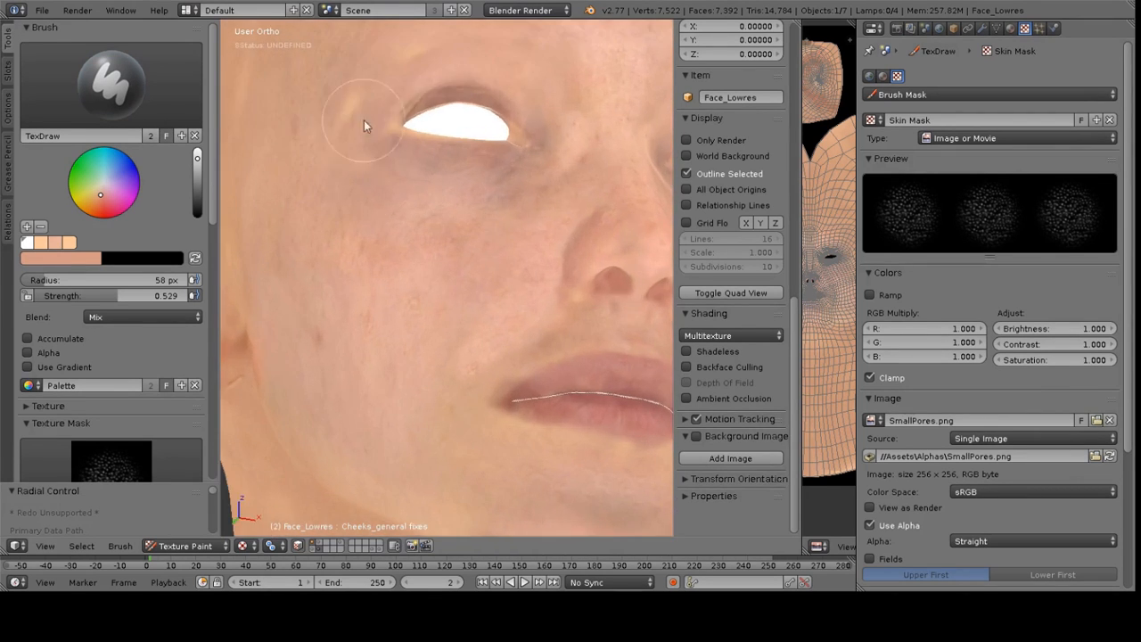
Paint pore detail over the brow, temple and forehead
middle_click_drag(342, 129, 423, 145)
scroll(428, 148, "down", 3)
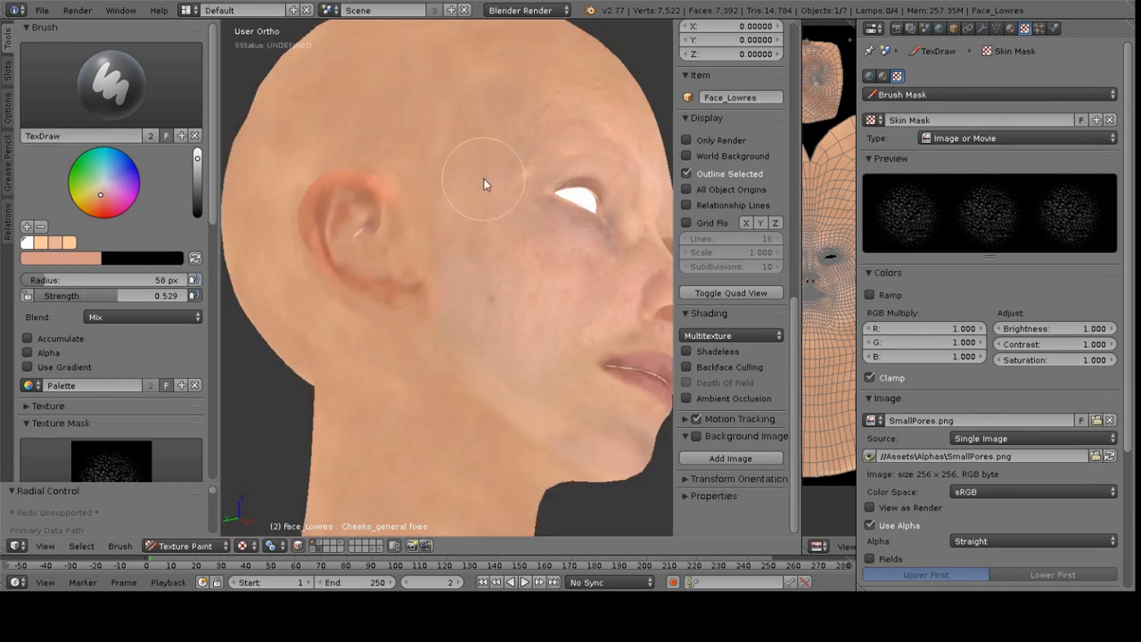
middle_click_drag(484, 175, 369, 212)
middle_click_drag(446, 210, 429, 238)
scroll(430, 238, "up", 3)
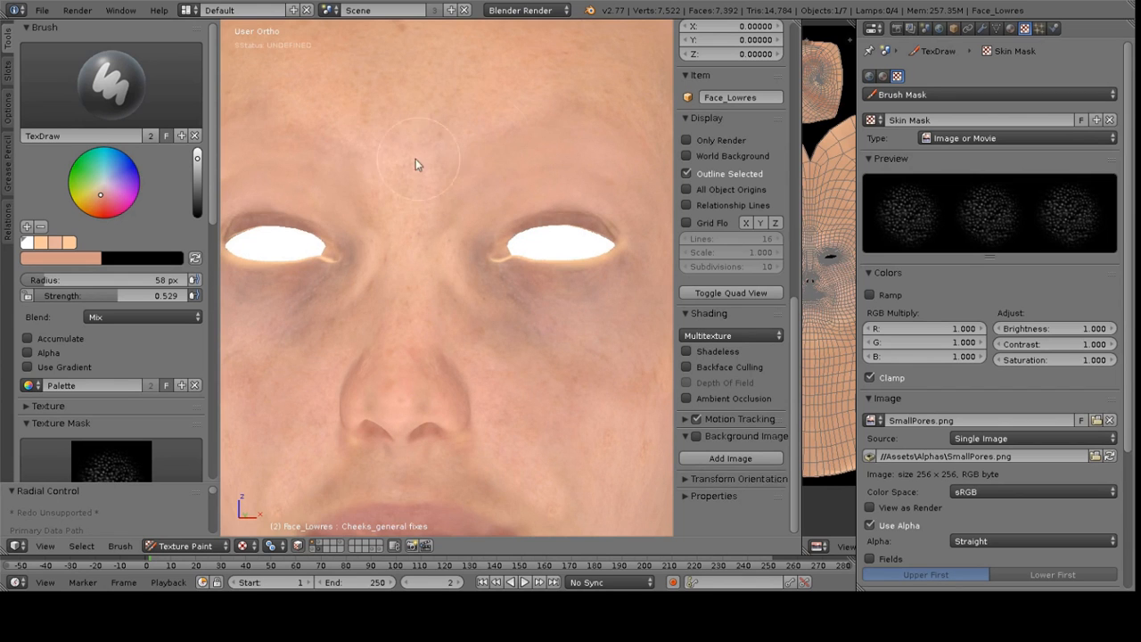
middle_click_drag(584, 116, 451, 154)
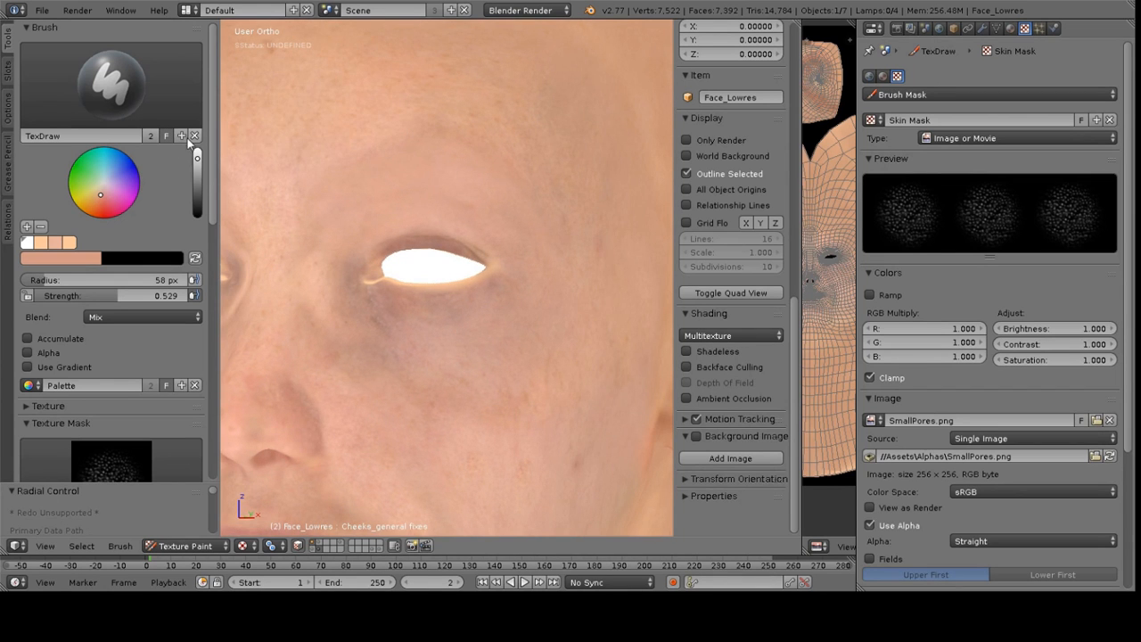
Sample the forehead skin colour and paint pores over the forehead and chin, lowering the strength to 0.422 for the cheek
key("s")
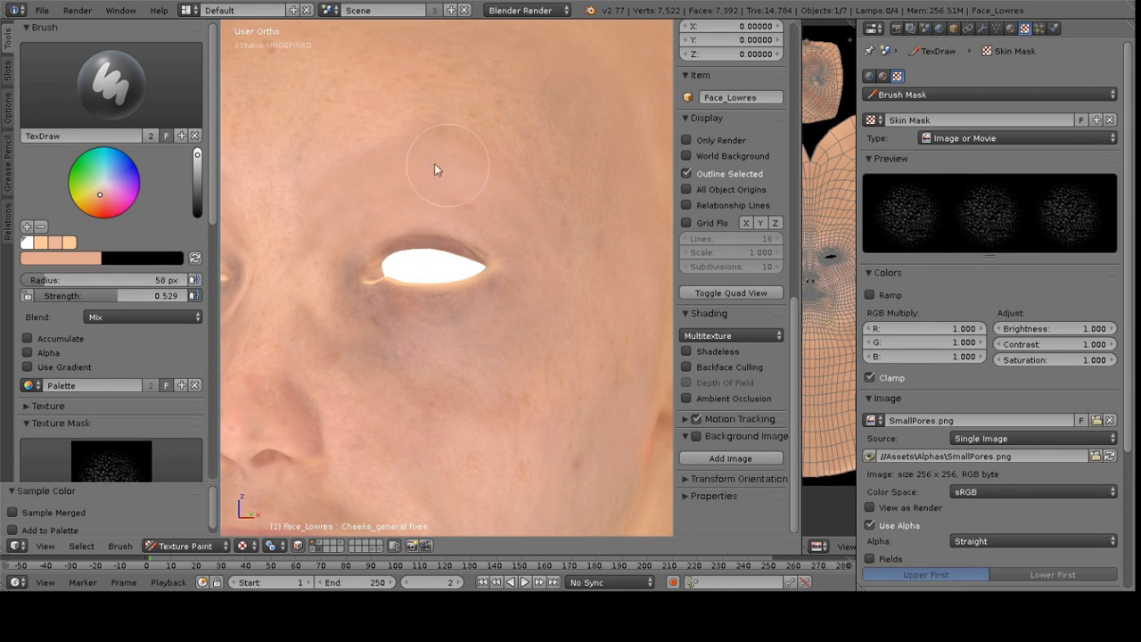
middle_click_drag(428, 173, 459, 126)
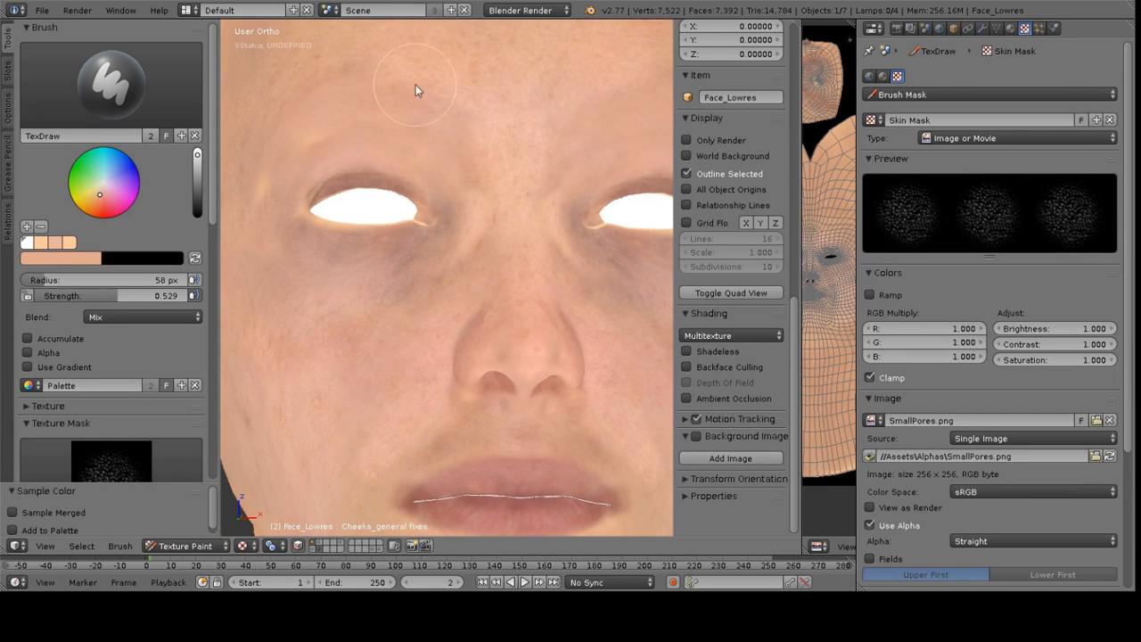
scroll(427, 177, "down", 2)
scroll(408, 167, "up", 2)
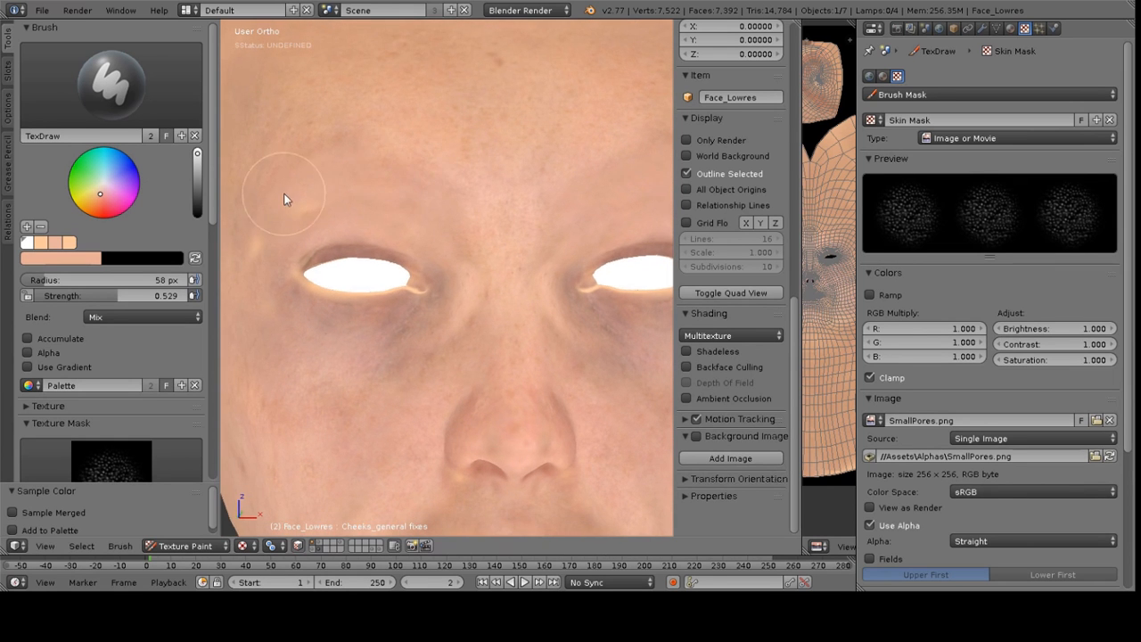
middle_click_drag(465, 200, 461, 175)
mouse_move(438, 250)
middle_mouse_down()
mouse_move(474, 235)
mouse_move(478, 205)
mouse_move(357, 255)
mouse_move(424, 227)
mouse_move(408, 255)
mouse_move(435, 253)
middle_mouse_up()
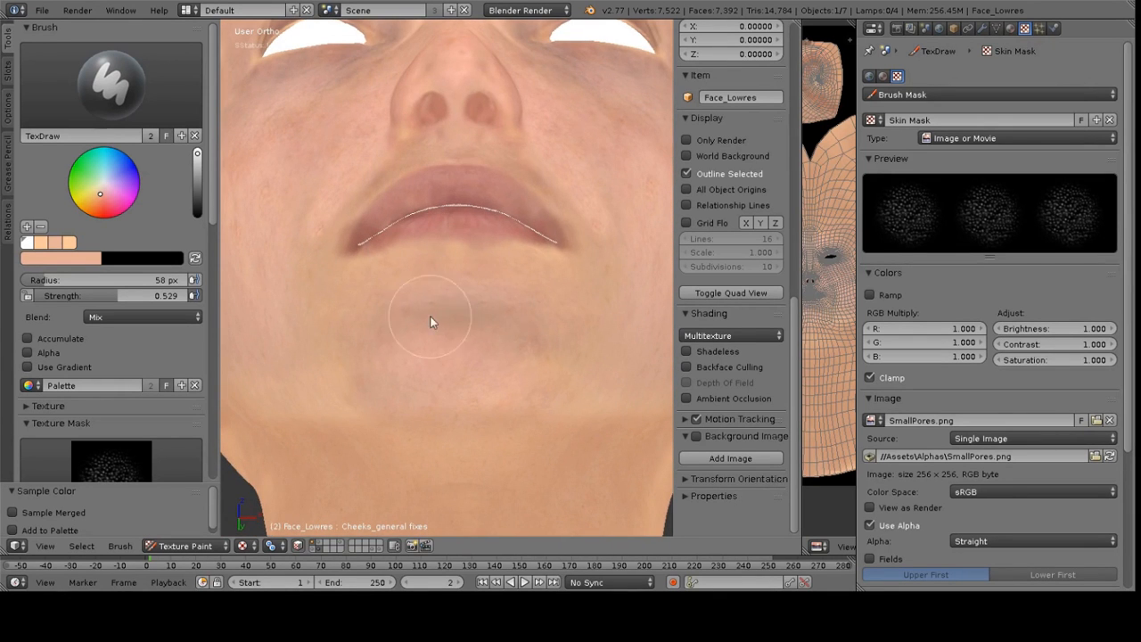
middle_click_drag(473, 404, 458, 324)
left_click_drag(108, 300, 90, 299)
mouse_move(454, 305)
middle_mouse_down()
mouse_move(451, 271)
mouse_move(476, 303)
mouse_move(389, 303)
middle_mouse_up()
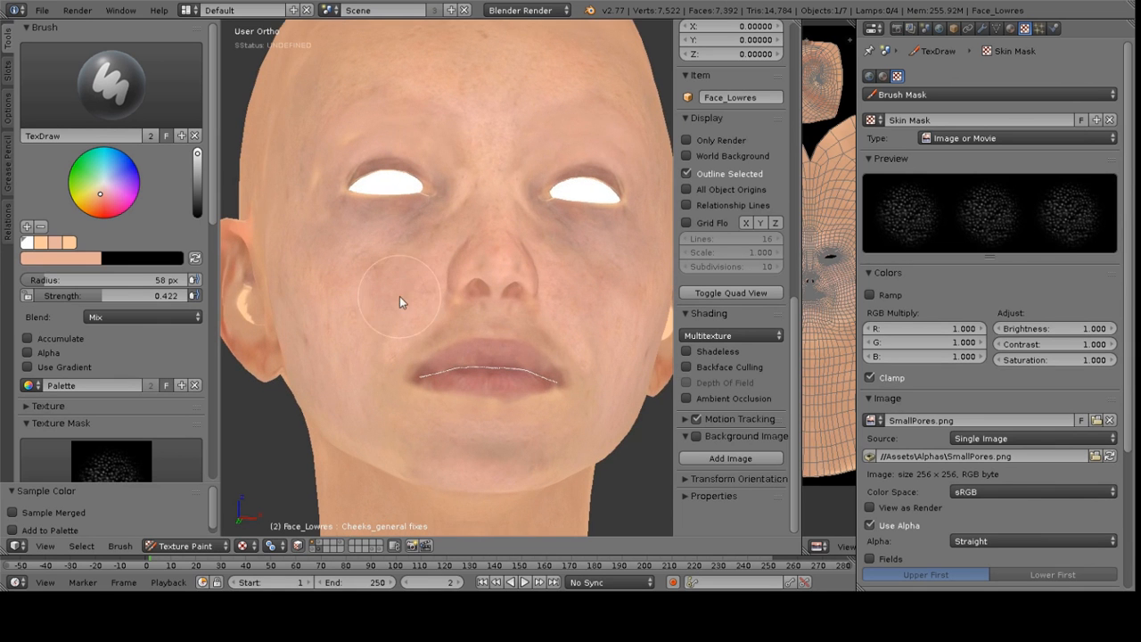
Switch to the Clone brush with a 61 px radius and place the clone source near the eye
left_click(118, 114)
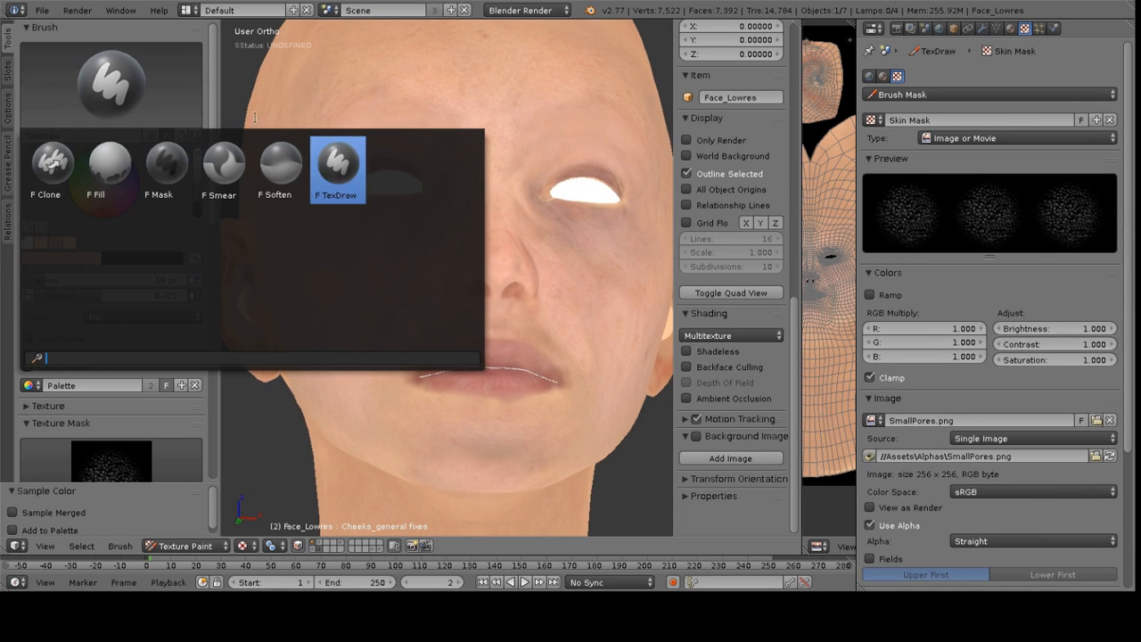
left_click(54, 169)
scroll(423, 239, "up", 3)
key("f")
left_click(468, 235)
left_click(332, 149)
mouse_move(438, 121)
middle_mouse_down()
mouse_move(396, 237)
mouse_move(433, 206)
mouse_move(508, 212)
mouse_move(535, 255)
middle_mouse_up()
scroll(471, 268, "up", 1)
scroll(446, 239, "down", 2)
middle_click_drag(447, 228, 450, 230)
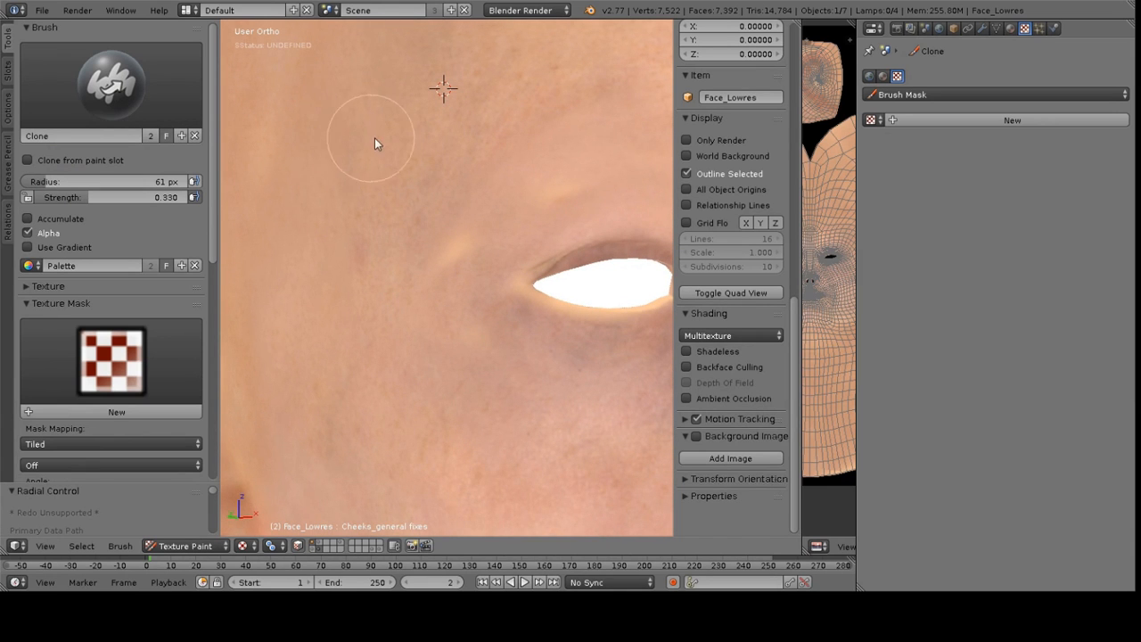
Set a clone source on the temple, raise the strength to 0.714, and undo the last clone stroke
left_click(371, 165, "ctrl")
left_click(301, 140, "ctrl")
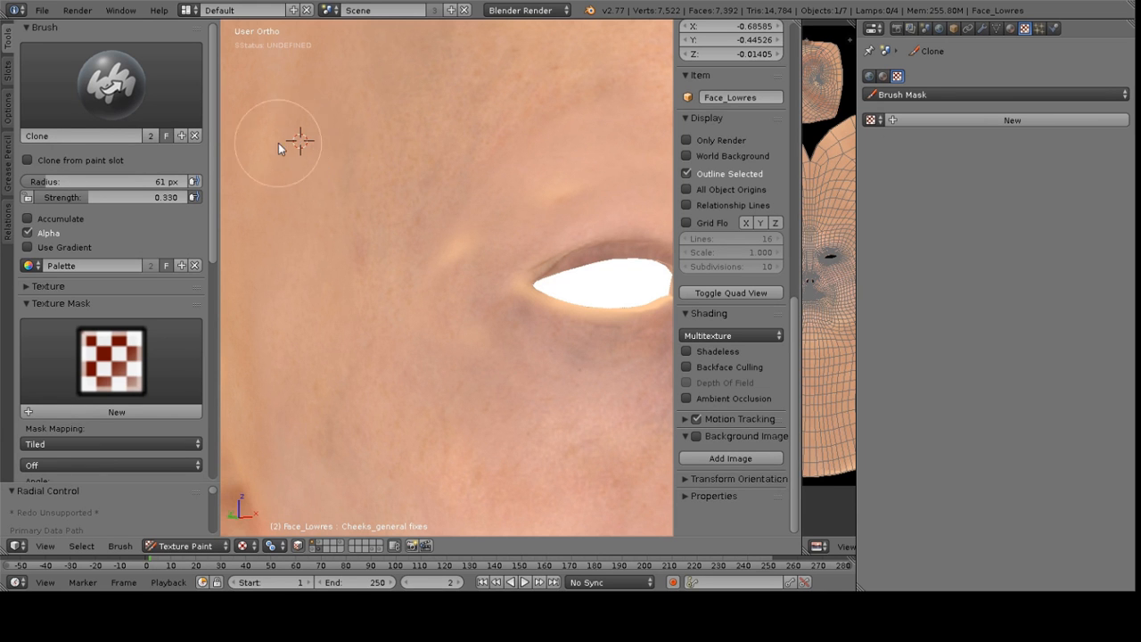
left_click(310, 140, "ctrl")
left_click_drag(100, 190, 120, 197)
key("ctrl+z")
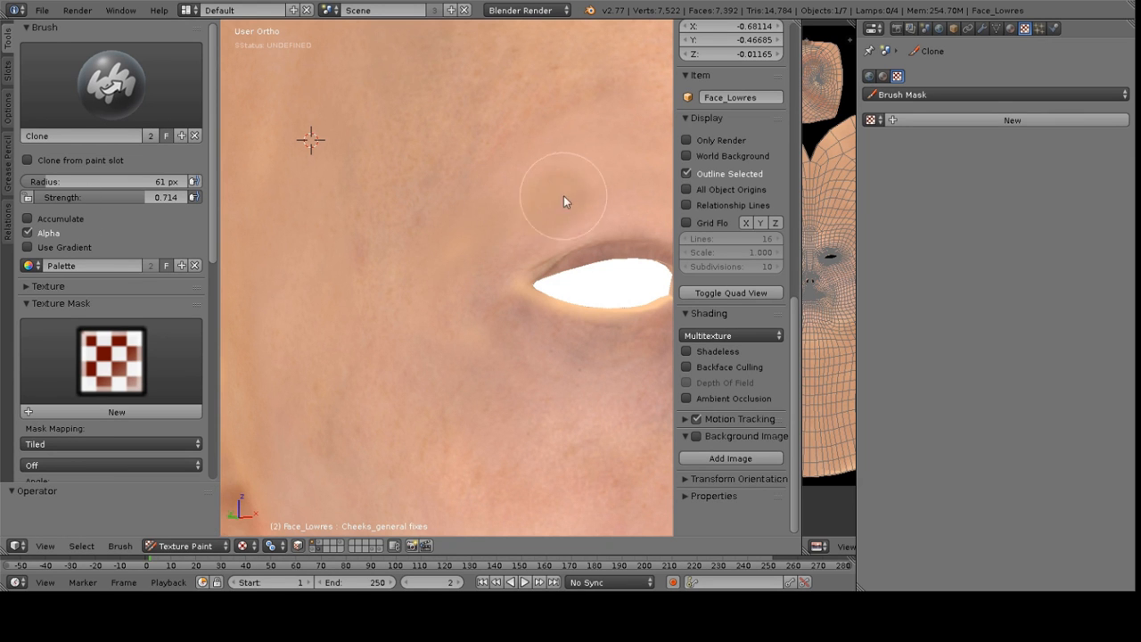
Reposition the clone source above the eye and clone skin texture over the cheek and chin
left_click(527, 112, "ctrl")
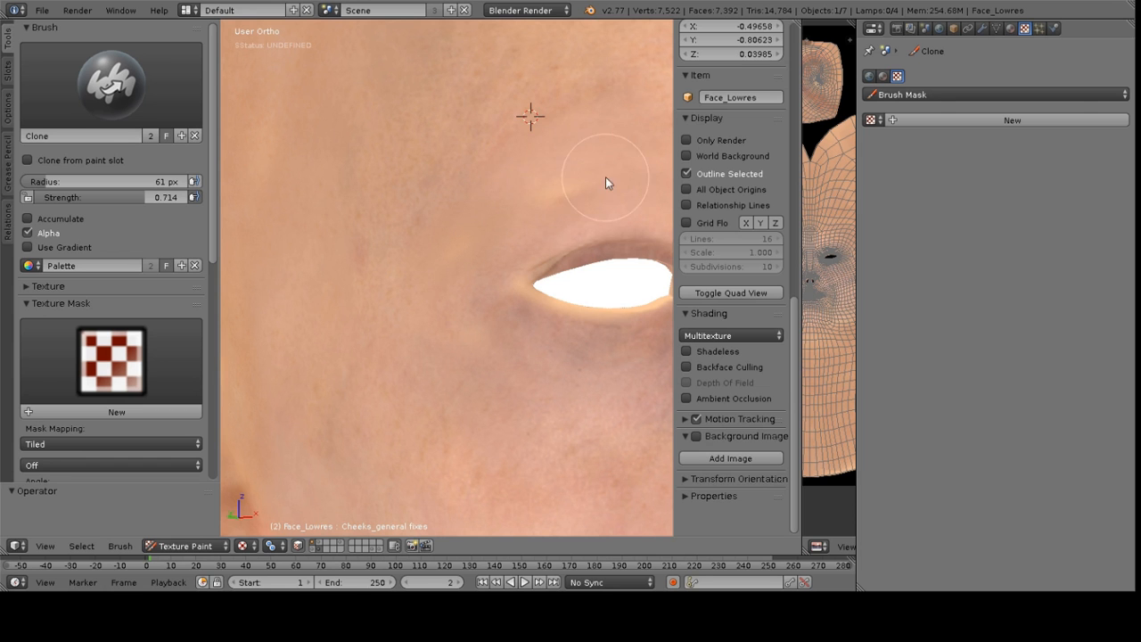
left_click(599, 90, "ctrl")
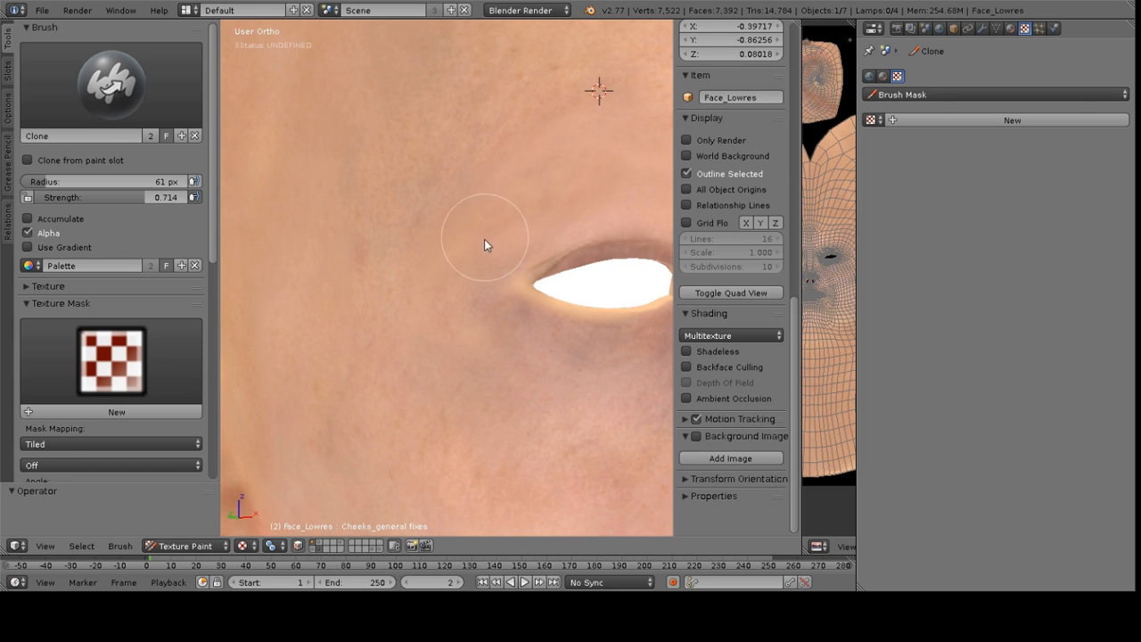
left_click(421, 367, "ctrl")
left_click(342, 327, "ctrl")
scroll(561, 286, "down", 4)
middle_click_drag(487, 302, 515, 177)
scroll(515, 177, "up", 4)
left_click(535, 195, "ctrl")
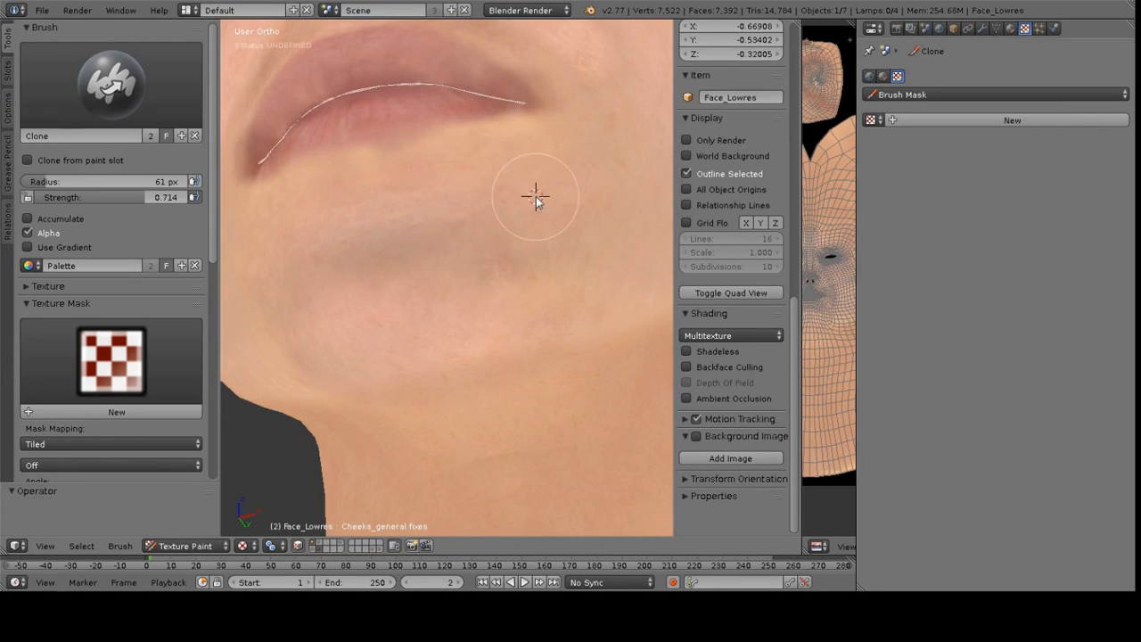
Set the clone strength to 0.515 and radius to 41 px, and clone skin texture below the lower lip
left_click_drag(165, 197, 114, 197)
left_click(478, 232, "ctrl")
mouse_move(308, 162)
left_mouse_down()
mouse_move(452, 170)
mouse_move(401, 178)
left_mouse_up()
key("f")
left_click(441, 159)
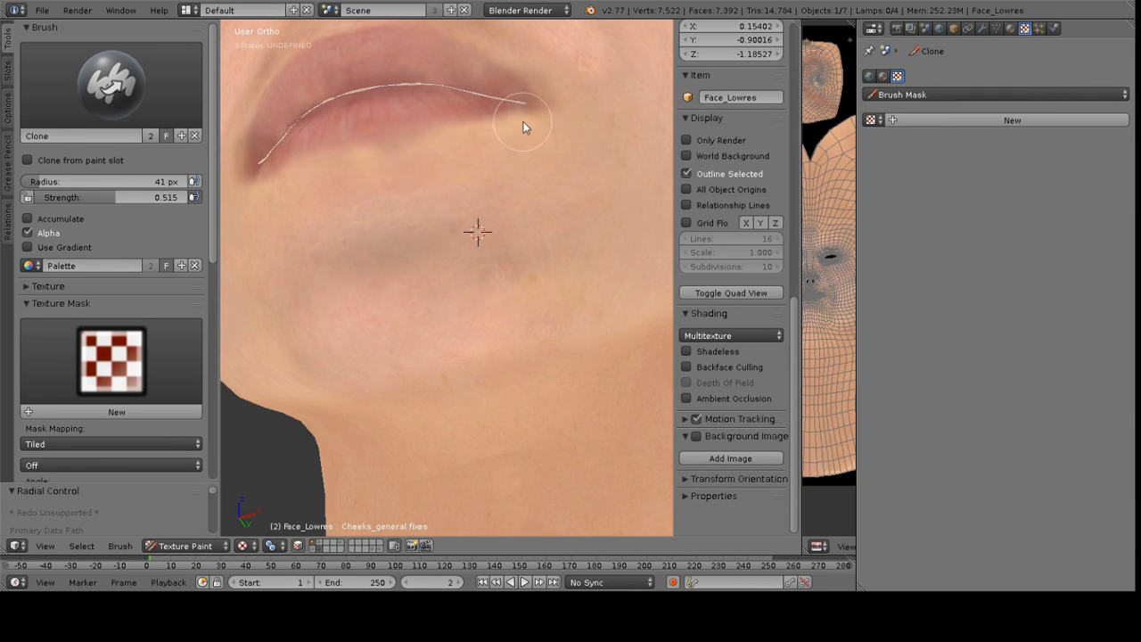
left_click(511, 173, "ctrl")
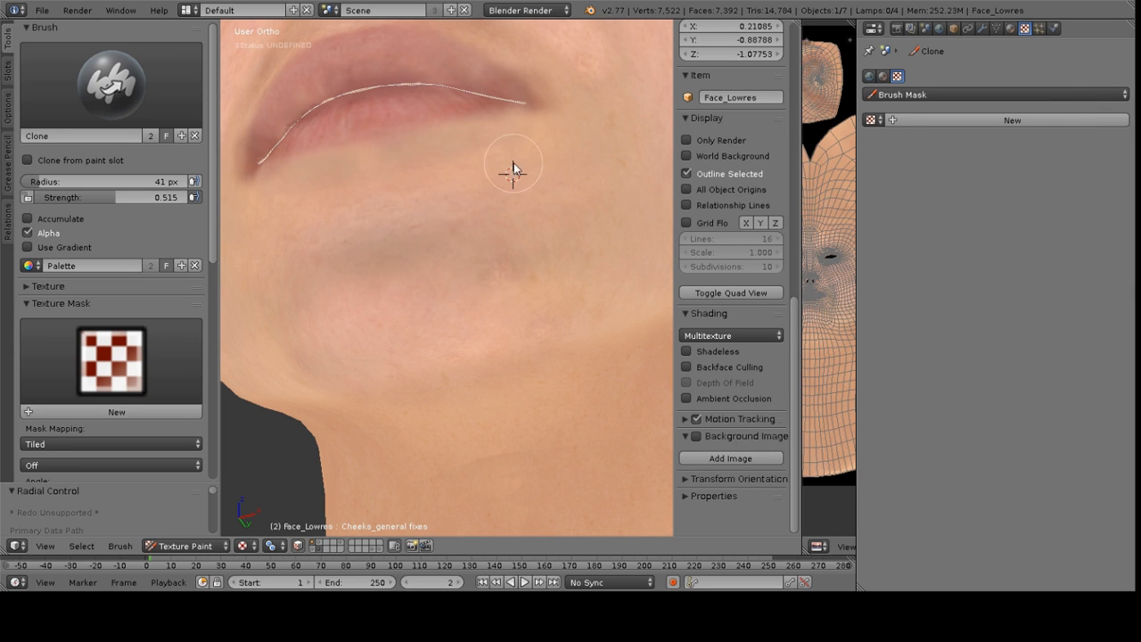
left_click(557, 217, "ctrl")
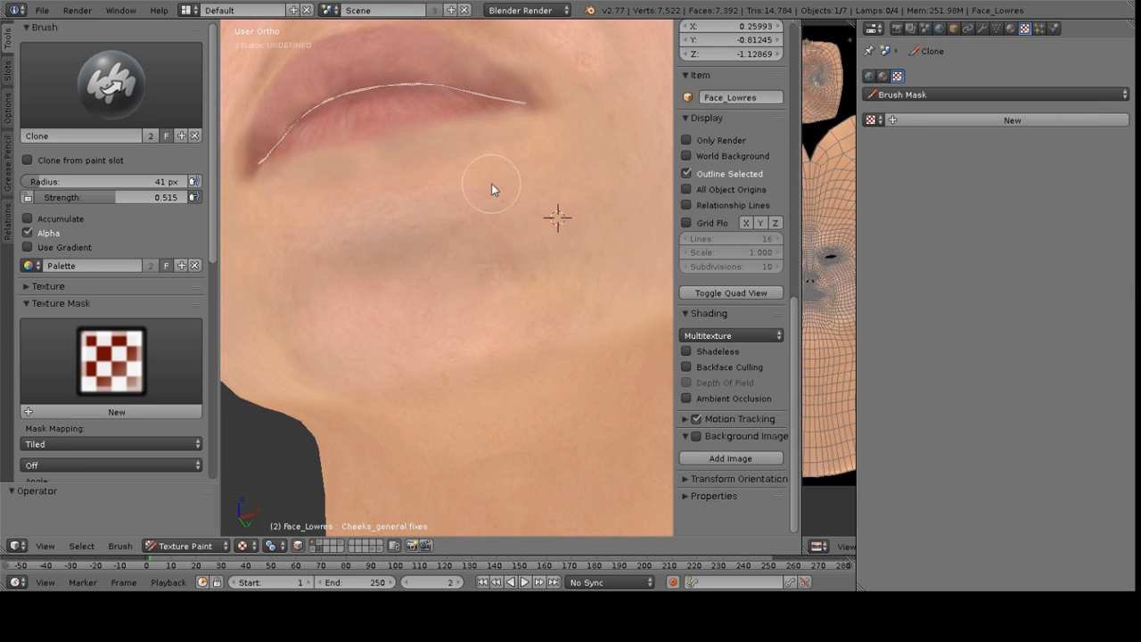
Clone skin texture over the chin and the cheek beside the nose, resetting the clone source for each area
scroll(529, 154, "down", 6)
middle_click_drag(529, 153, 605, 233)
scroll(605, 234, "up", 1)
scroll(604, 239, "up", 3)
left_click(584, 152, "ctrl")
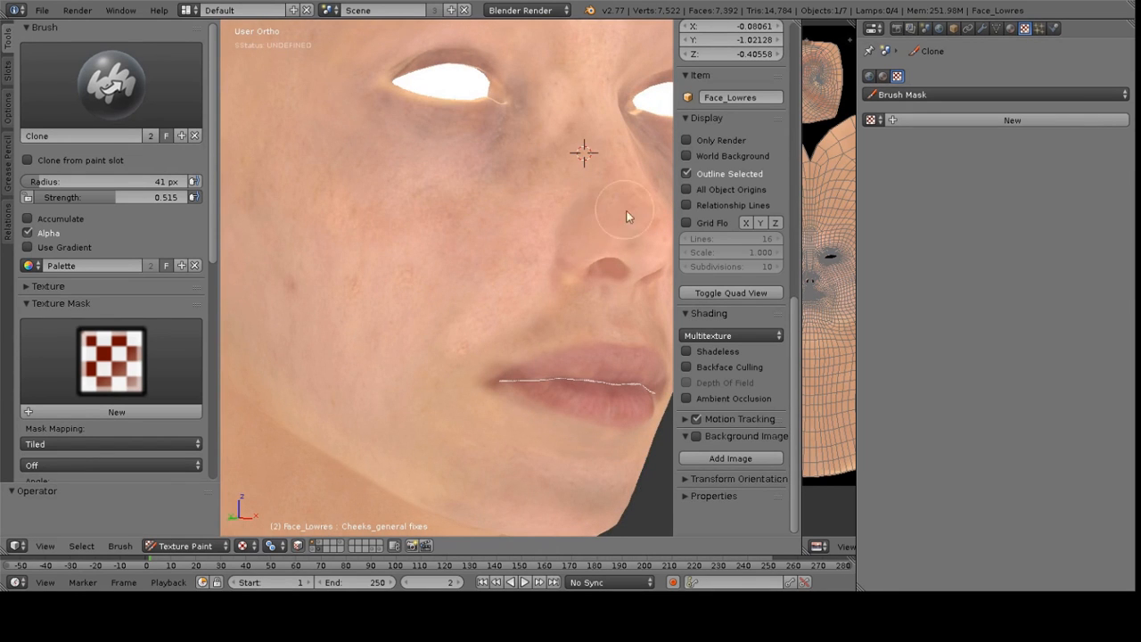
scroll(613, 211, "down", 3)
scroll(561, 223, "up", 3)
left_click(402, 202, "ctrl")
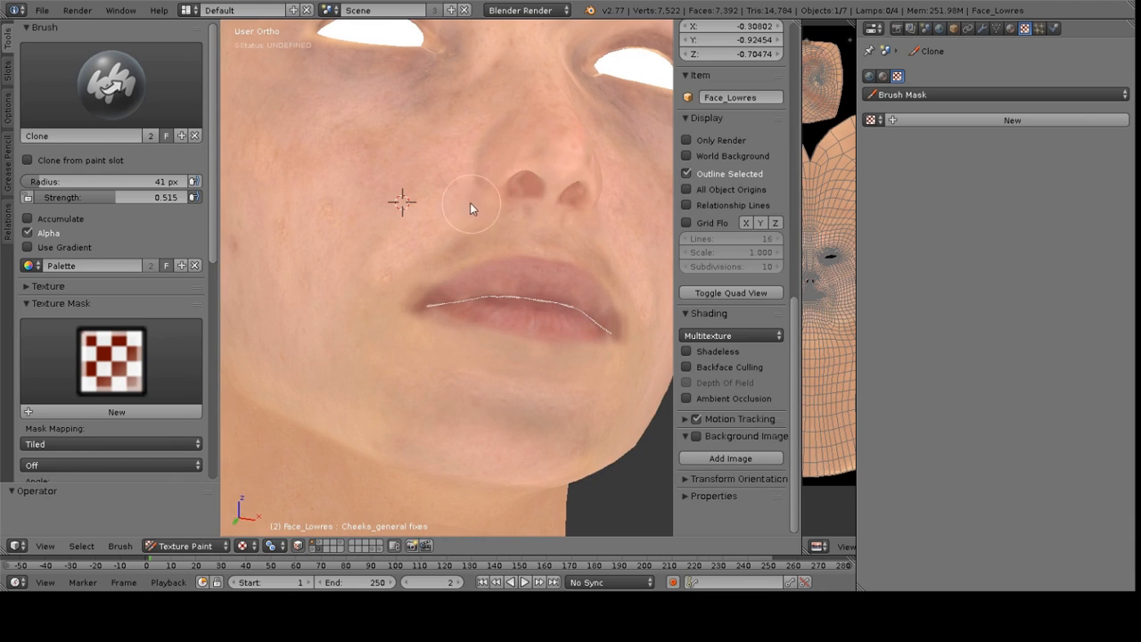
left_click(451, 189, "ctrl")
mouse_move(450, 191)
middle_mouse_down()
mouse_move(461, 244)
mouse_move(492, 276)
middle_mouse_up()
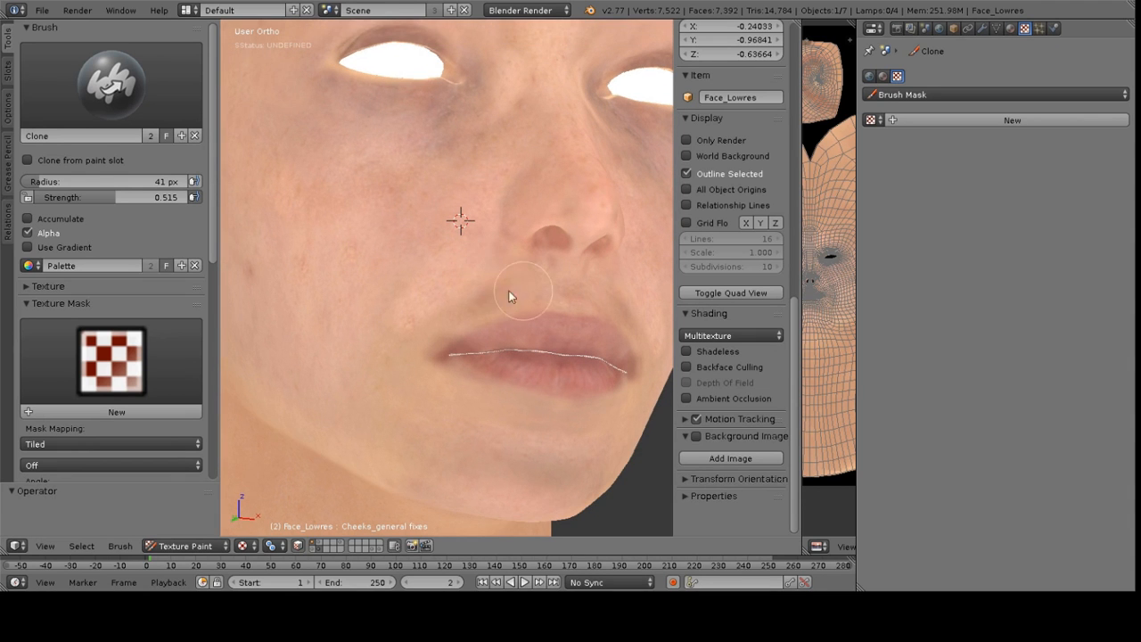
Switch the viewport shading to inspect the cloned areas and return to Multitexture
left_click(713, 335)
left_click(713, 304)
scroll(459, 289, "down", 4)
middle_click_drag(459, 289, 679, 362)
left_click(722, 335)
left_click(704, 335)
left_click(696, 318)
Enable X symmetry for the Clone brush and clone skin texture over the forehead and neck
middle_click_drag(420, 83, 434, 137)
left_click(423, 131, "ctrl")
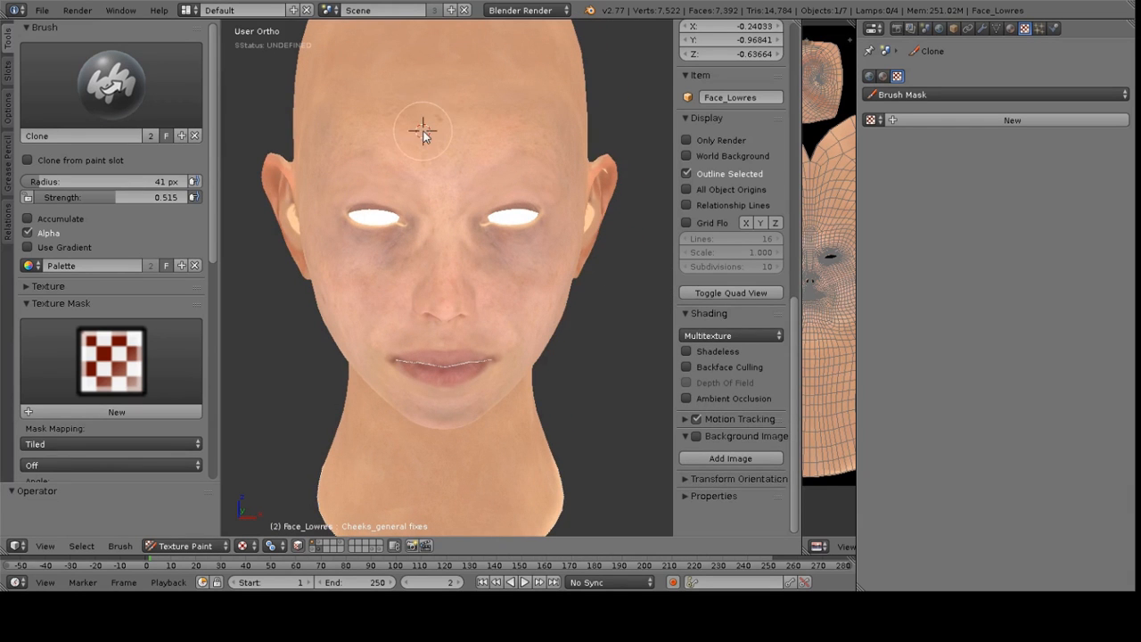
left_click(448, 146, "ctrl")
scroll(115, 412, "down", 12)
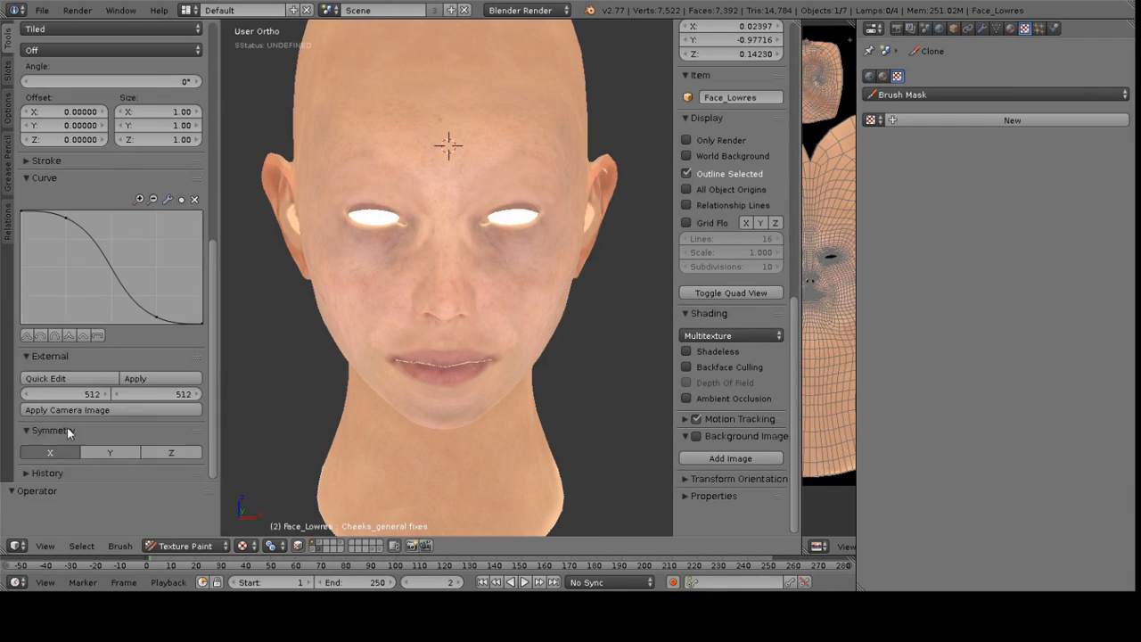
scroll(68, 466, "up", 1)
scroll(62, 462, "down", 1)
left_click(61, 455)
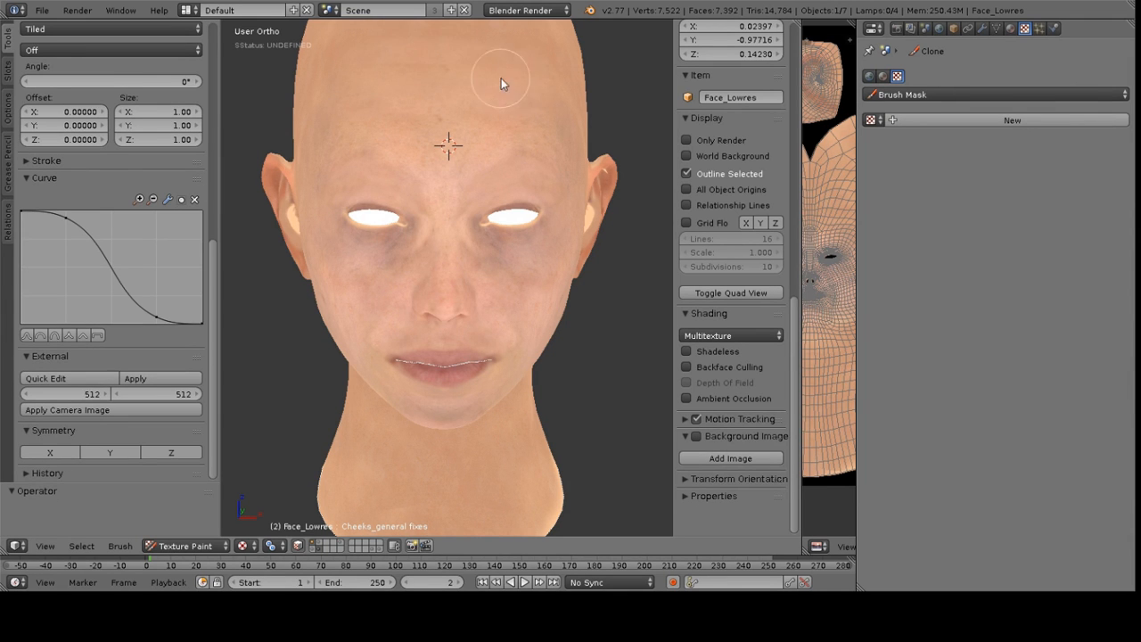
middle_click_drag(522, 139, 463, 87)
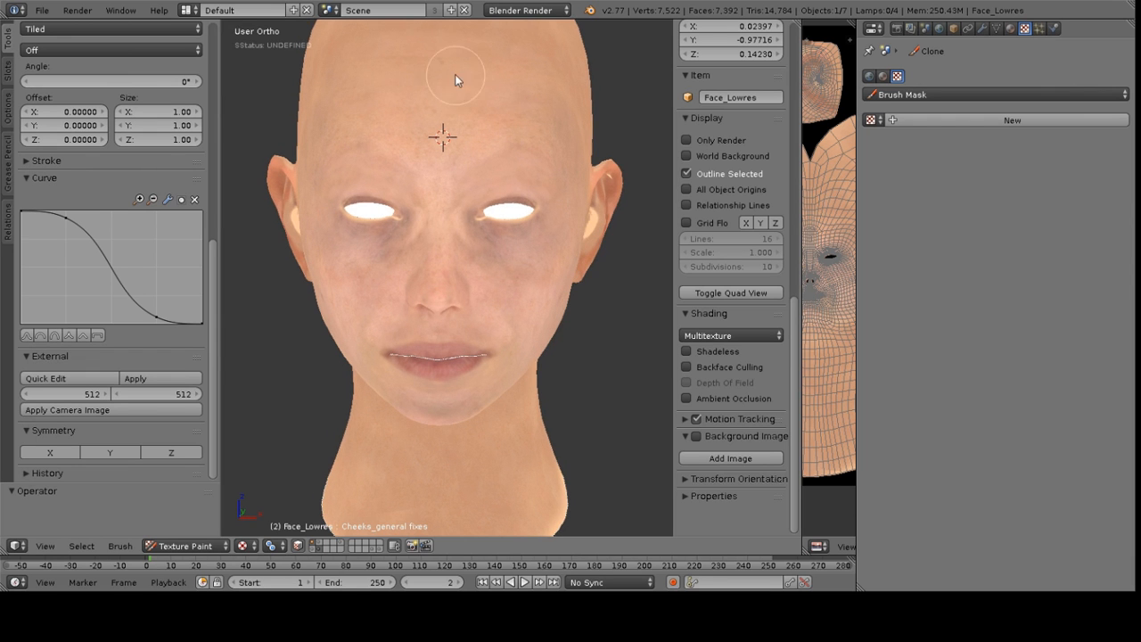
middle_click_drag(491, 235, 452, 329)
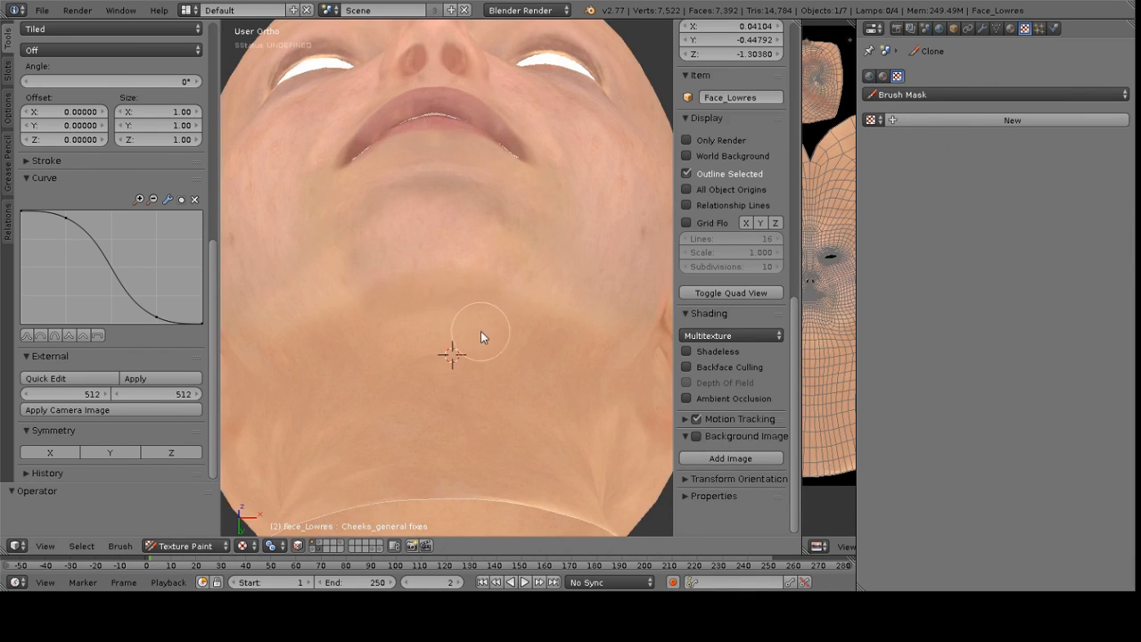
left_click(432, 241, "ctrl")
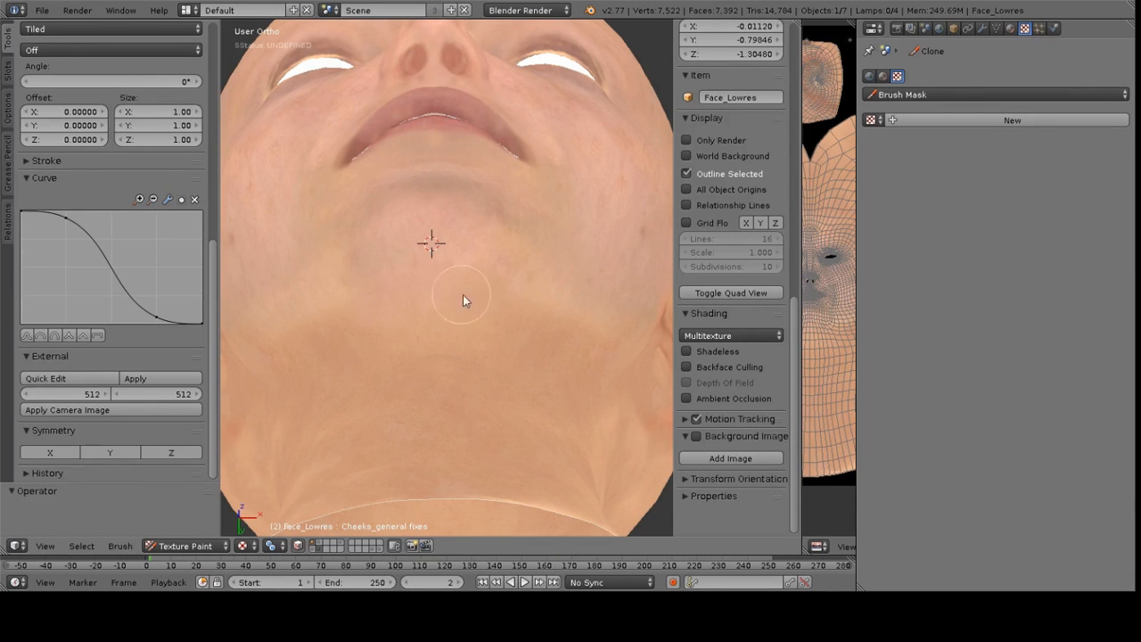
Set the Clone brush radius to 60 px, pick a new clone source and clone skin texture across the chin
scroll(140, 151, "up", 10)
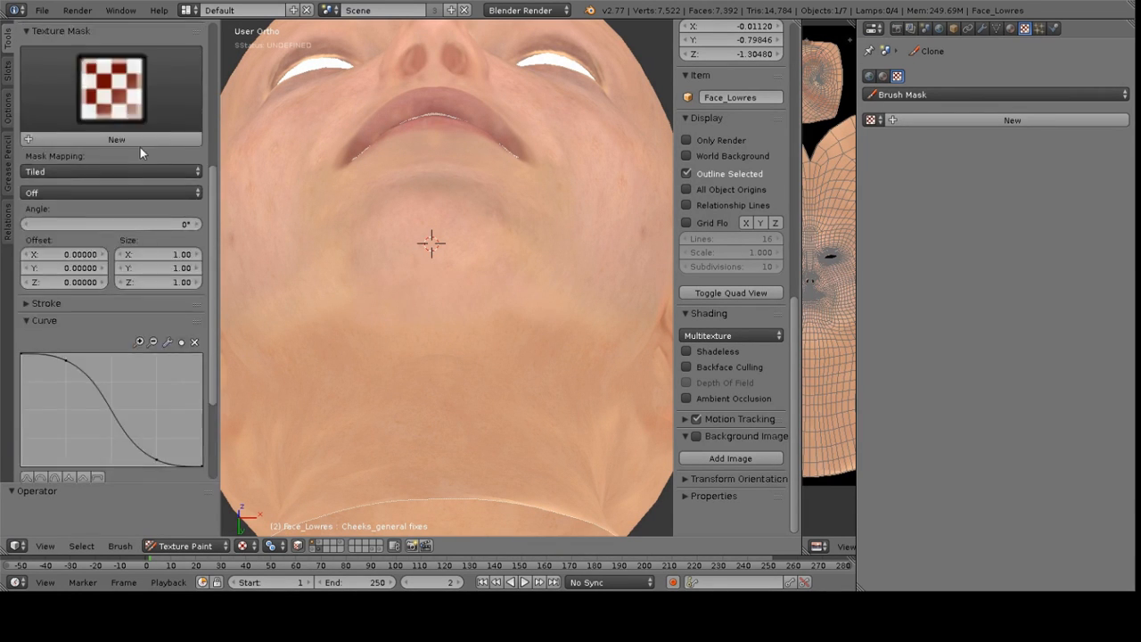
key("f")
left_click(450, 264)
left_click(518, 259, "ctrl")
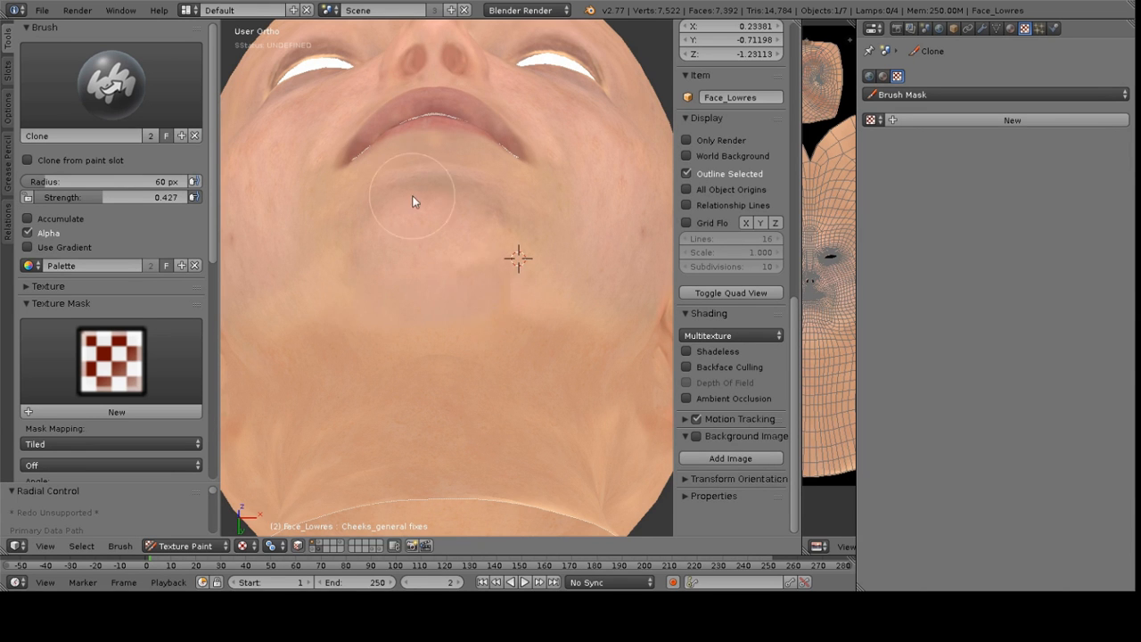
scroll(423, 230, "down", 5)
middle_click_drag(422, 230, 396, 297)
Lower the clone strength to 0.374 and clone skin texture over the cheek below the eye, resetting the source
scroll(396, 297, "up", 5)
left_click(523, 297, "ctrl")
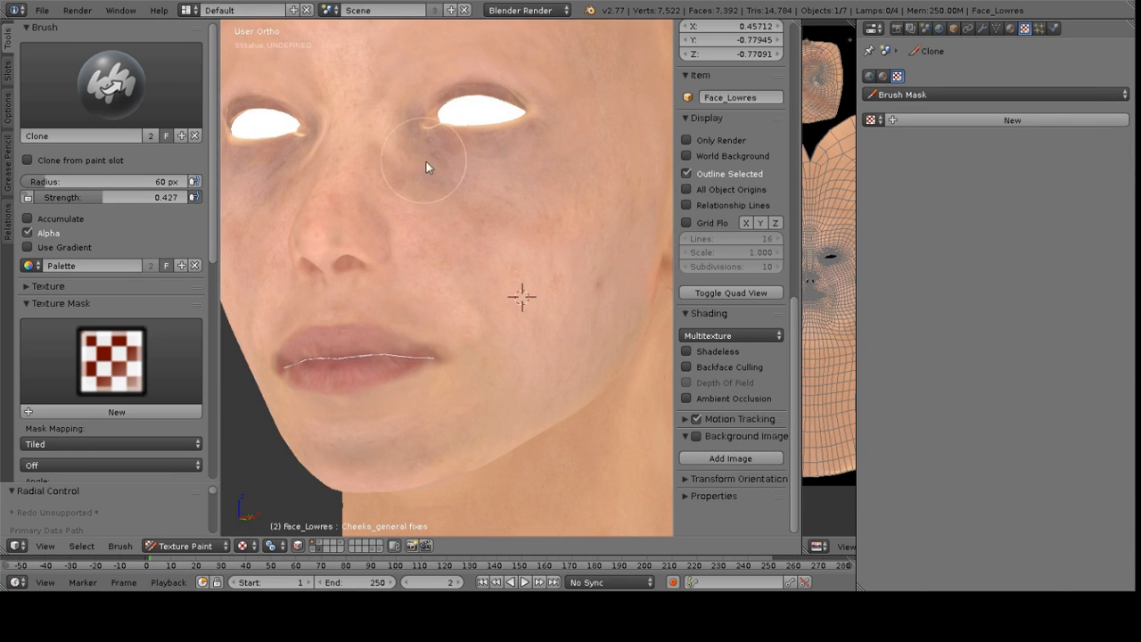
left_click(557, 247, "ctrl")
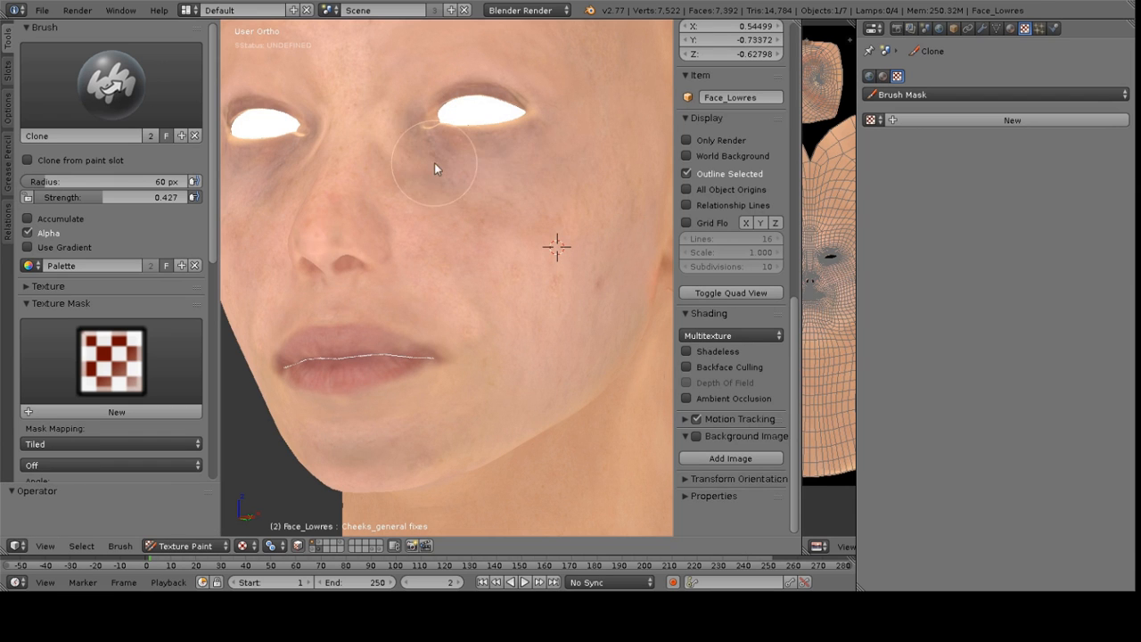
left_click_drag(160, 198, 149, 198)
left_click(531, 225, "ctrl")
left_click_drag(398, 187, 419, 184)
middle_click_drag(420, 205, 384, 206)
left_click(460, 276, "ctrl")
mouse_move(352, 158)
middle_mouse_down()
mouse_move(369, 220)
mouse_move(446, 183)
mouse_move(556, 238)
middle_mouse_up()
left_click(479, 238, "ctrl")
left_click(389, 268, "ctrl")
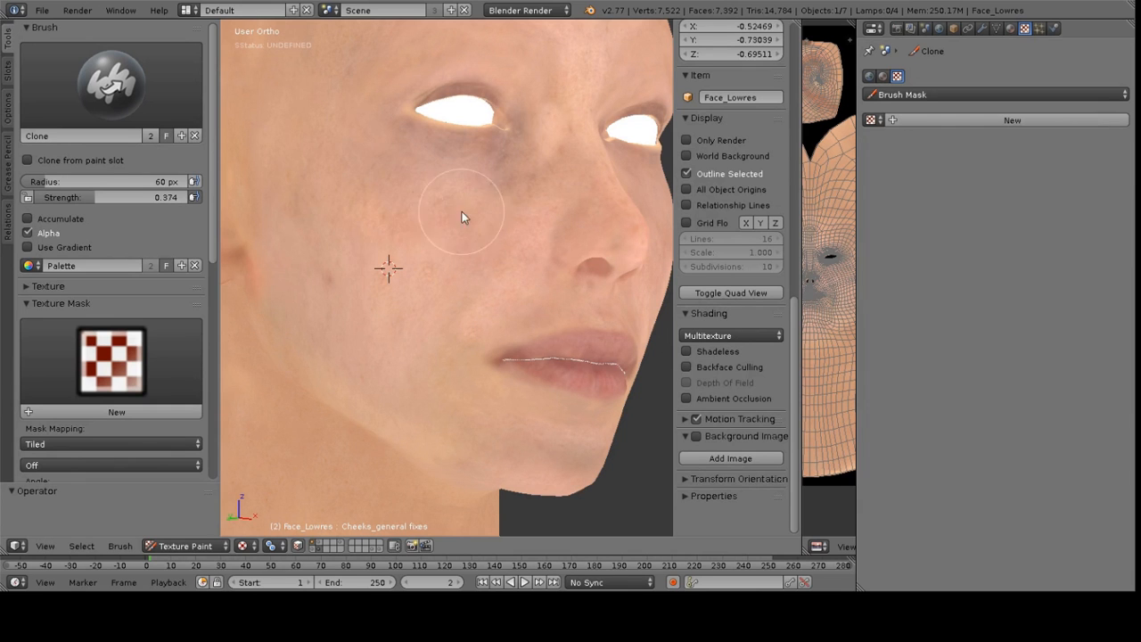
Clone skin texture over the side of the cheek, reducing the brush radius to 47 px partway through
left_click(416, 286, "ctrl")
mouse_move(525, 183)
left_mouse_down()
mouse_move(458, 179)
mouse_move(527, 173)
mouse_move(420, 152)
mouse_move(528, 204)
left_mouse_up()
middle_click_drag(523, 201, 495, 192)
left_click(419, 237, "ctrl")
middle_click_drag(483, 153, 502, 213)
left_click(500, 212, "ctrl")
mouse_move(524, 171)
middle_mouse_down()
mouse_move(510, 214)
mouse_move(525, 211)
middle_mouse_up()
left_click(530, 204, "ctrl")
mouse_move(527, 130)
middle_mouse_down()
mouse_move(503, 184)
mouse_move(443, 179)
mouse_move(463, 183)
middle_mouse_up()
left_click(428, 225, "ctrl")
key("f")
left_click(489, 187)
left_click(431, 251, "ctrl")
mouse_move(509, 277)
middle_mouse_down()
mouse_move(480, 167)
mouse_move(433, 173)
middle_mouse_up()
left_click(474, 223, "ctrl")
mouse_move(403, 167)
middle_mouse_down()
mouse_move(428, 198)
mouse_move(422, 224)
mouse_move(525, 200)
mouse_move(438, 214)
mouse_move(436, 171)
middle_mouse_up()
left_click(423, 224, "ctrl")
left_click(420, 155, "ctrl")
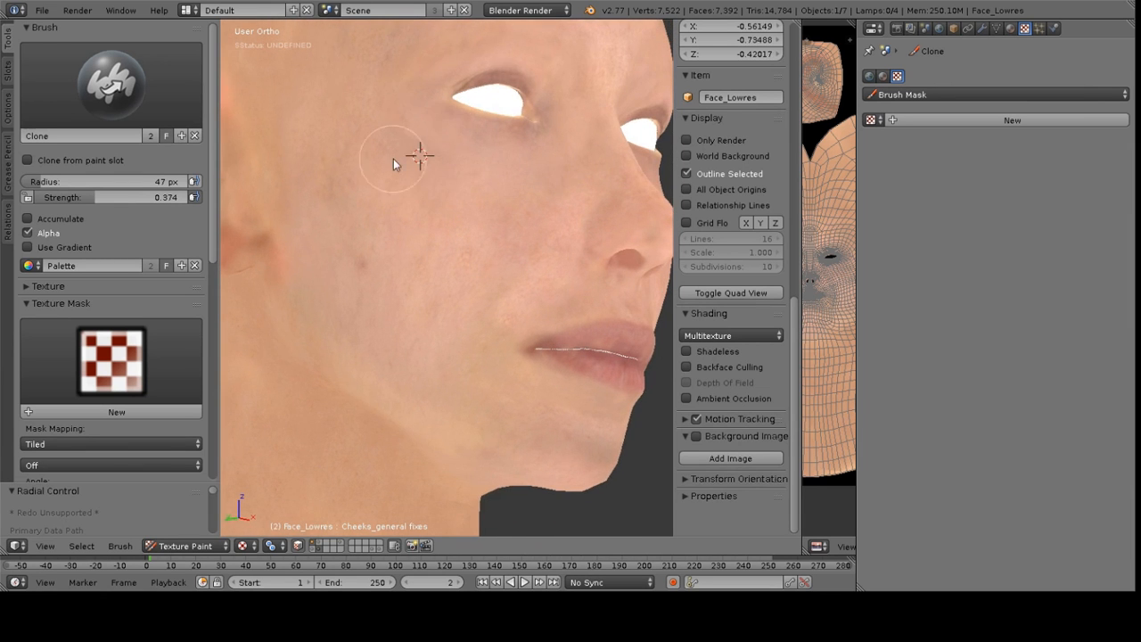
Switch to the TexDraw brush, pick a skin colour from the colour wheel and resize the brush
left_click(111, 85)
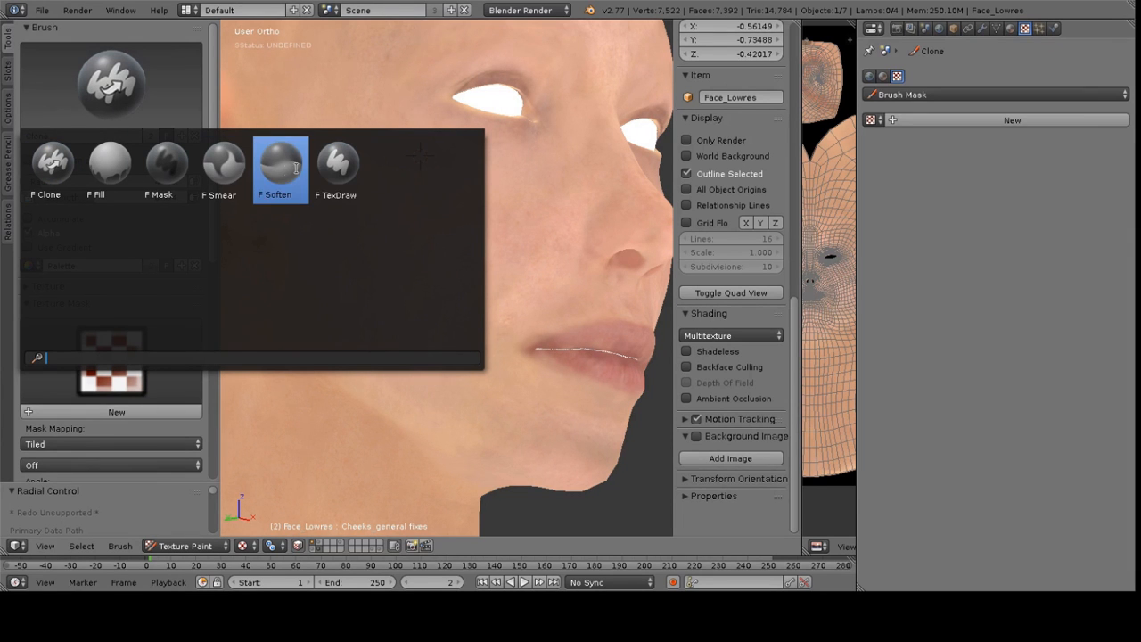
left_click(337, 165)
mouse_move(480, 160)
middle_mouse_down()
mouse_move(448, 192)
mouse_move(358, 197)
middle_mouse_up()
left_click(101, 203)
scroll(358, 196, "up", 1)
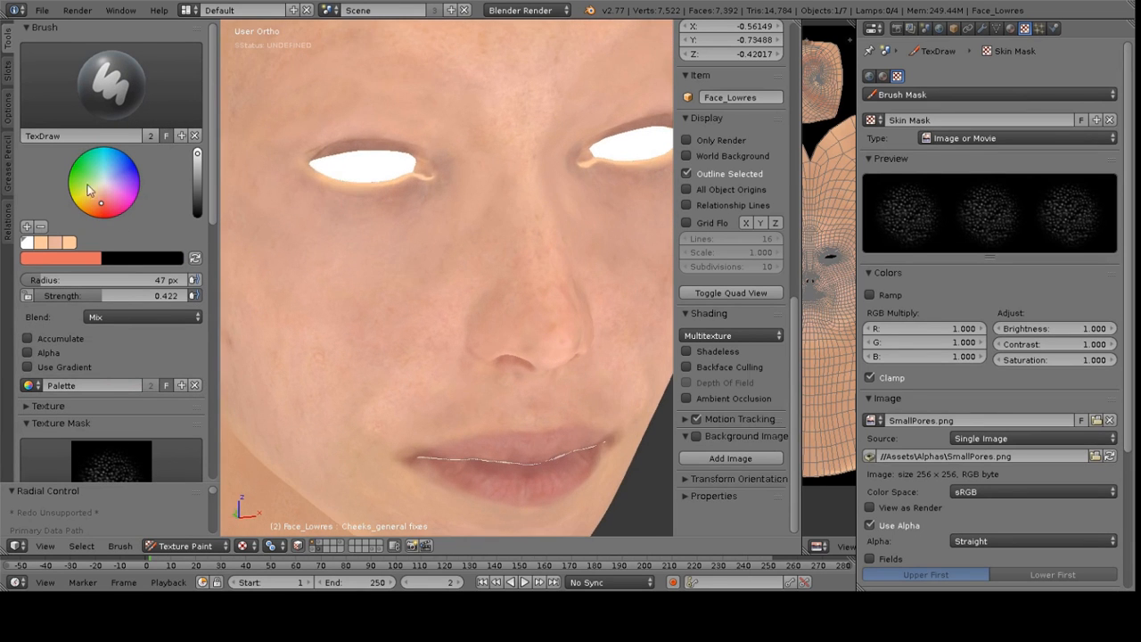
left_click(102, 209)
scroll(421, 199, "up", 3)
scroll(418, 201, "up", 1)
left_click(101, 206)
key("f")
left_click(361, 98)
Remove the Skin Mask texture mask from the brush and paint colour into the inner eye corner
scroll(95, 361, "down", 9)
scroll(96, 361, "down", 1)
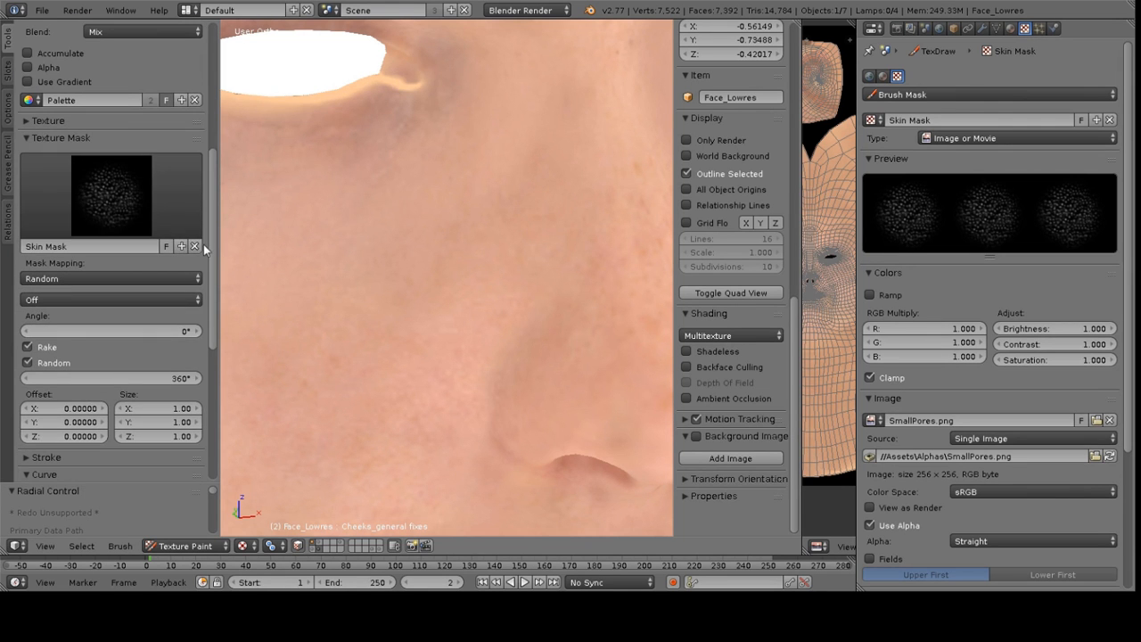
left_click(195, 246)
middle_click_drag(441, 139, 528, 246, "shift")
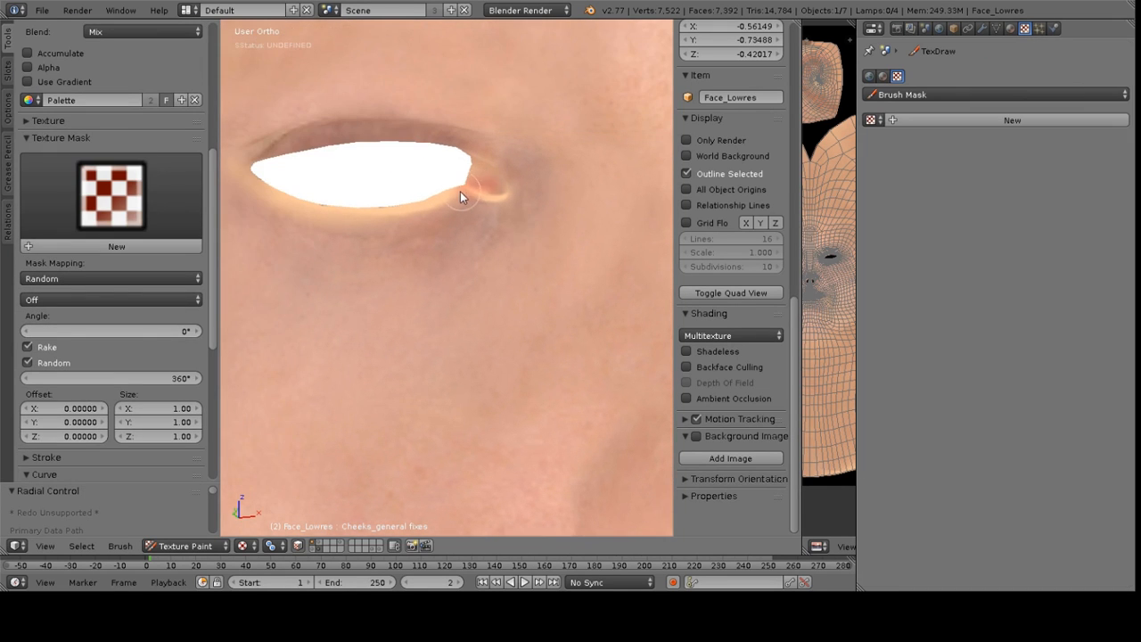
left_click_drag(494, 195, 499, 194)
Enable X symmetry and paint a pinkish tone along the lower eyelids and eye corners
scroll(185, 394, "down", 10)
left_click(45, 453)
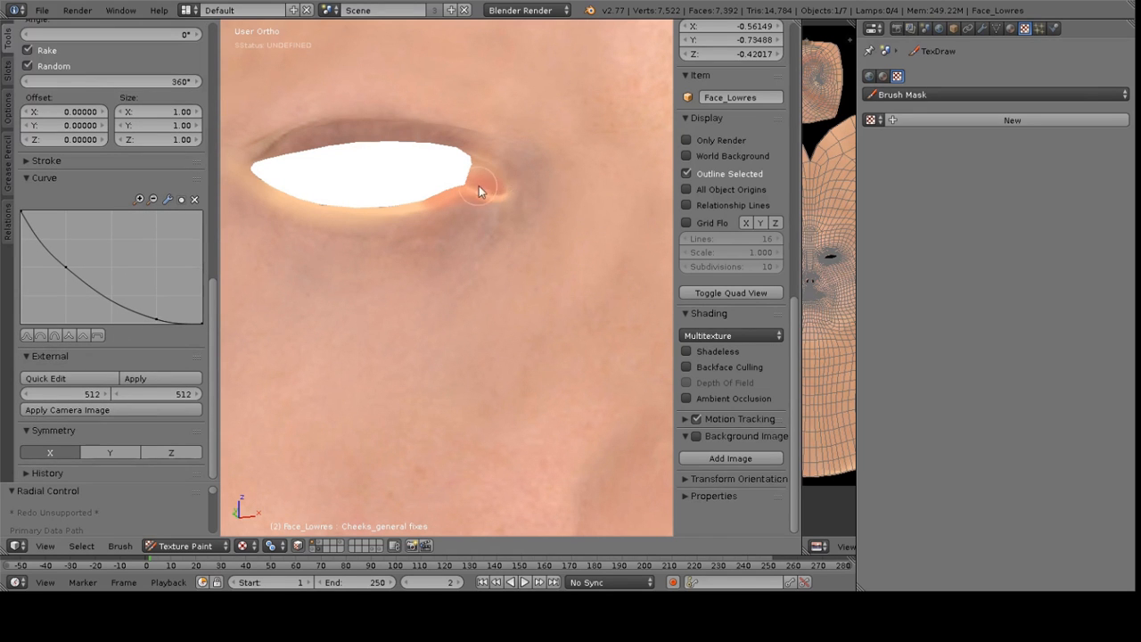
left_click_drag(484, 188, 490, 186)
middle_click_drag(492, 203, 494, 298)
scroll(494, 298, "up", 2)
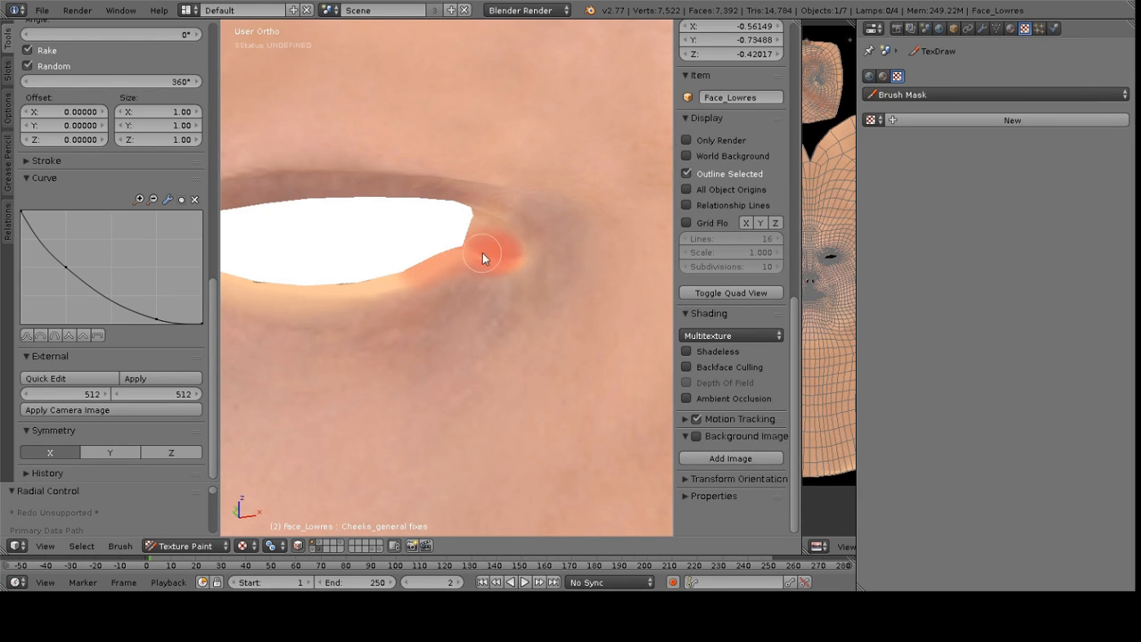
left_click_drag(449, 264, 434, 270)
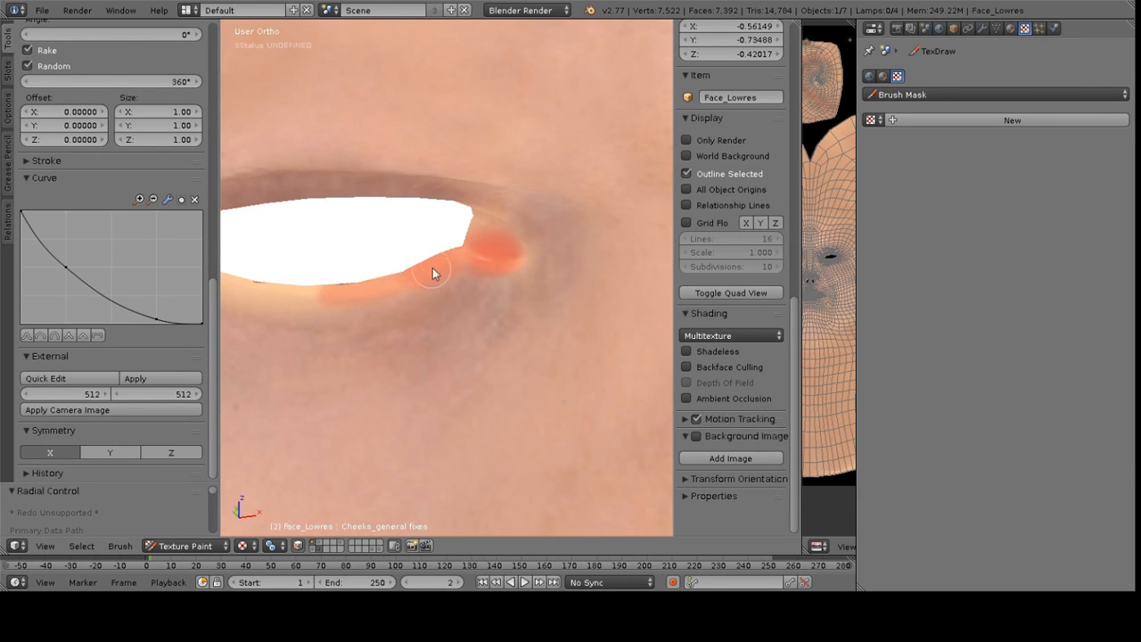
middle_click_drag(428, 272, 498, 252, "shift")
left_click_drag(426, 269, 313, 258)
left_click_drag(254, 204, 268, 230)
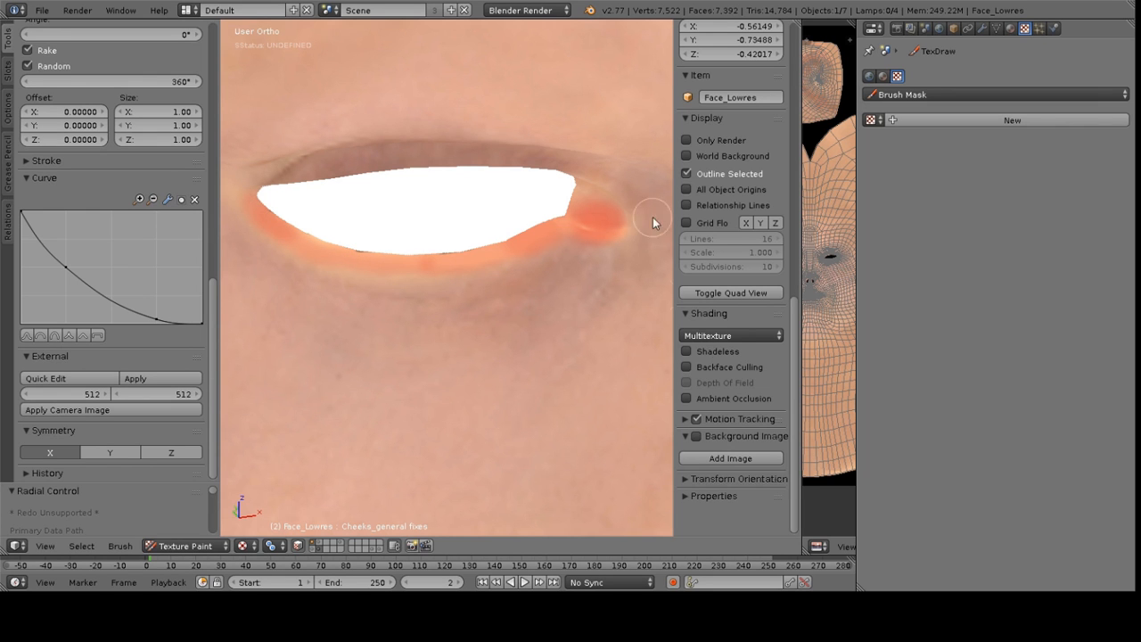
Switch viewport shading to GLSL and paint along the eyelid rims, sampling a nearby skin colour
left_click(731, 336)
left_click(704, 303)
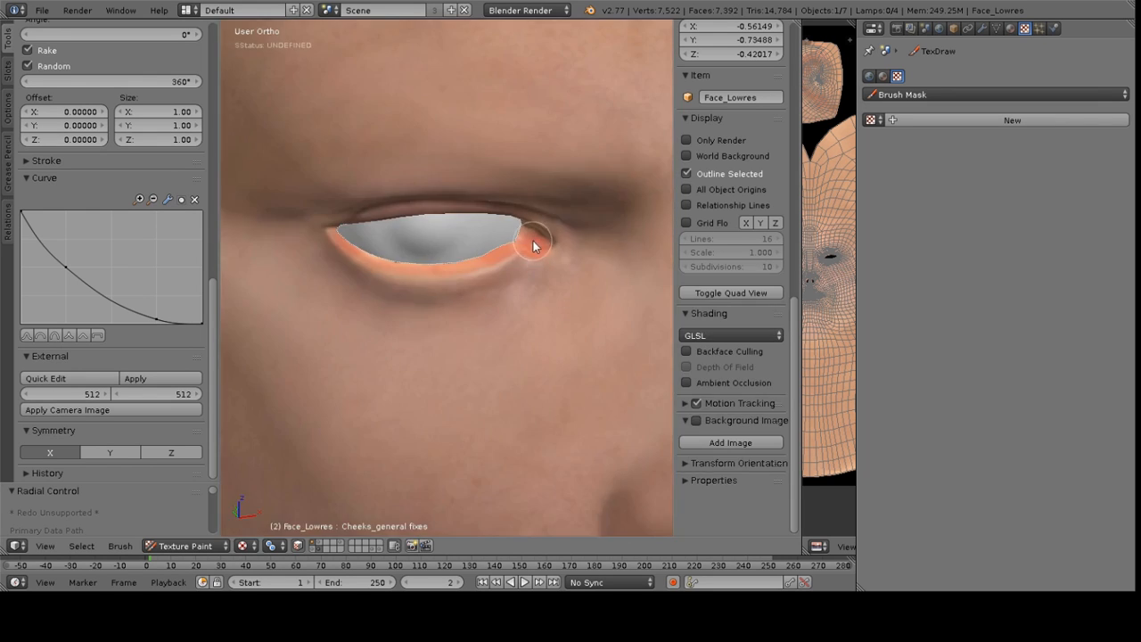
middle_click_drag(532, 243, 520, 204)
scroll(565, 173, "down", 2)
middle_click_drag(566, 173, 469, 216)
scroll(520, 204, "up", 2)
scroll(520, 203, "up", 2)
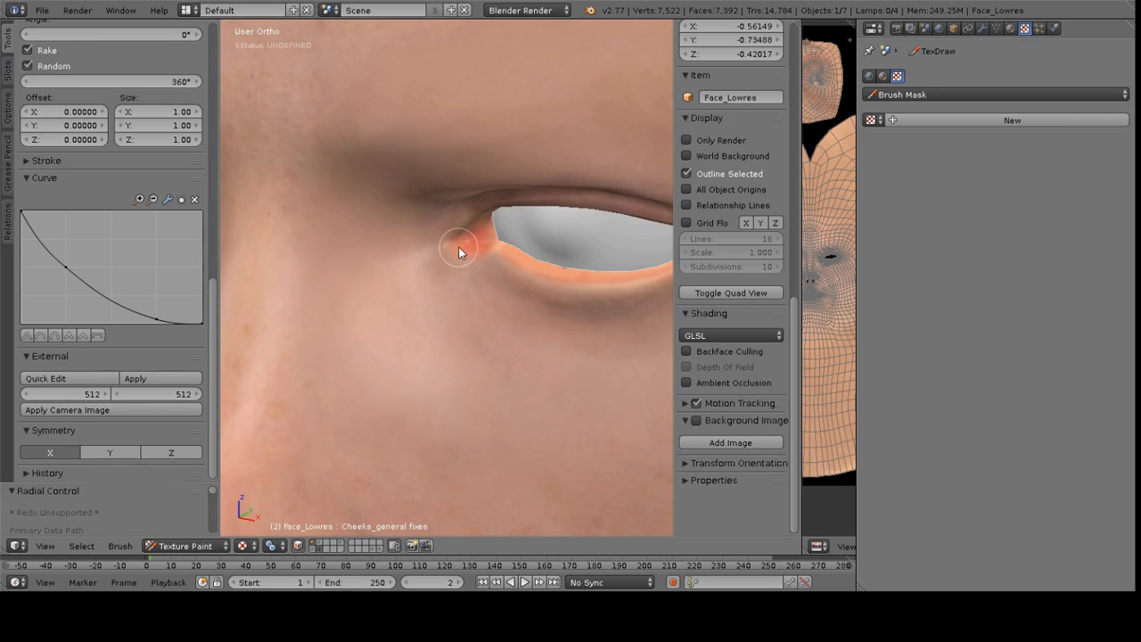
middle_click_drag(643, 266, 532, 264, "shift")
key("s")
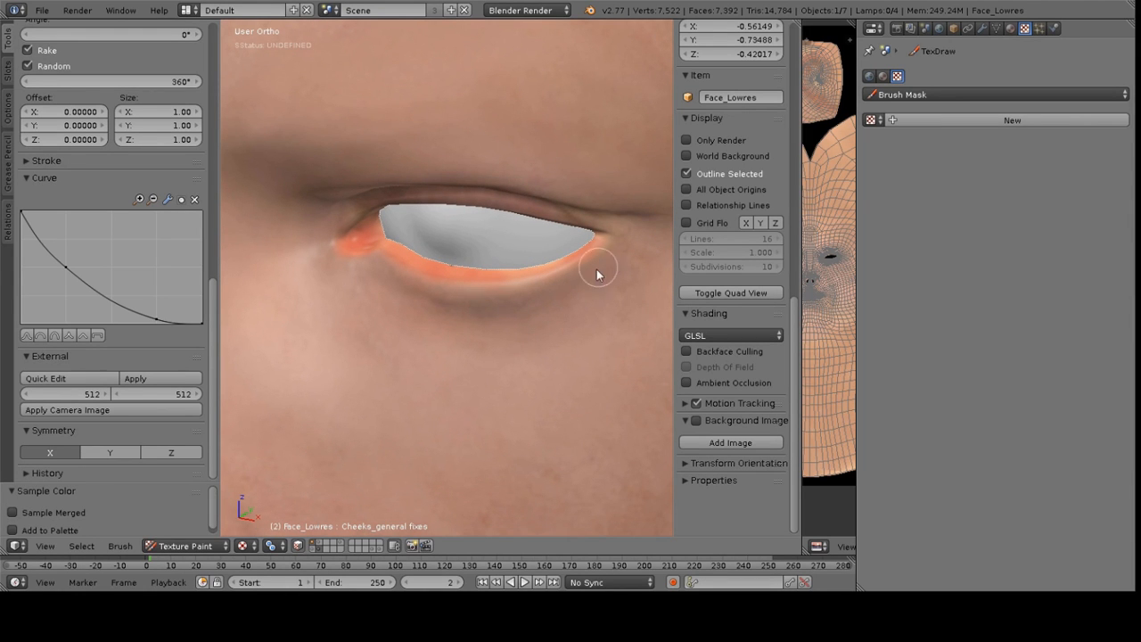
left_click_drag(578, 292, 473, 292)
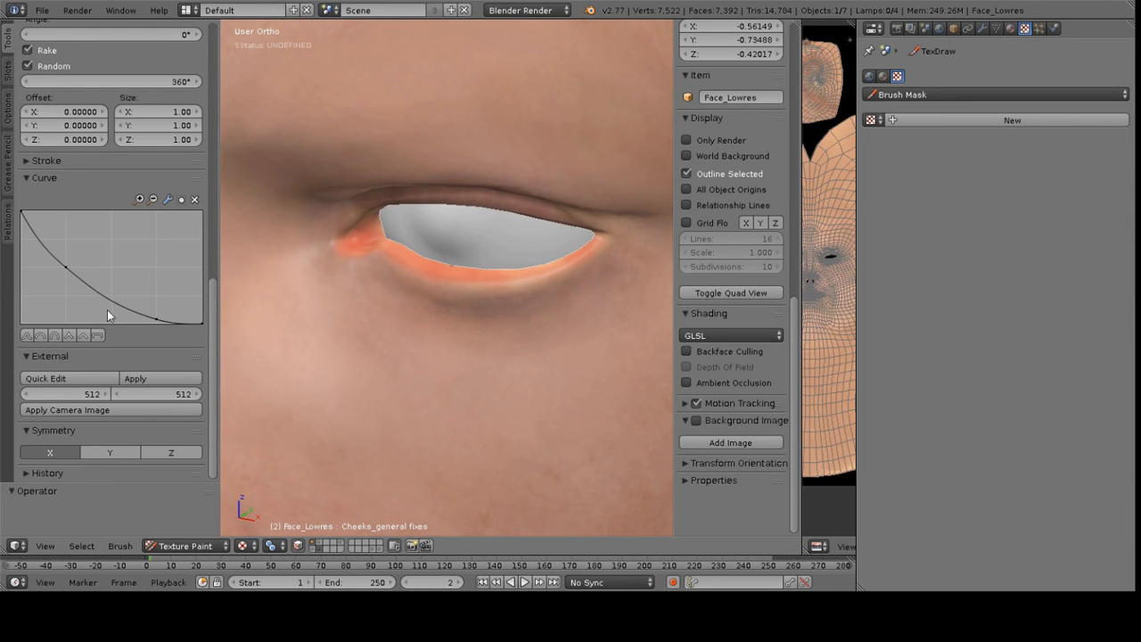
Reassign Skin Mask as the texture mask, resize the brush and paint pore-textured colour below the eye
scroll(124, 202, "up", 5)
scroll(123, 202, "up", 4)
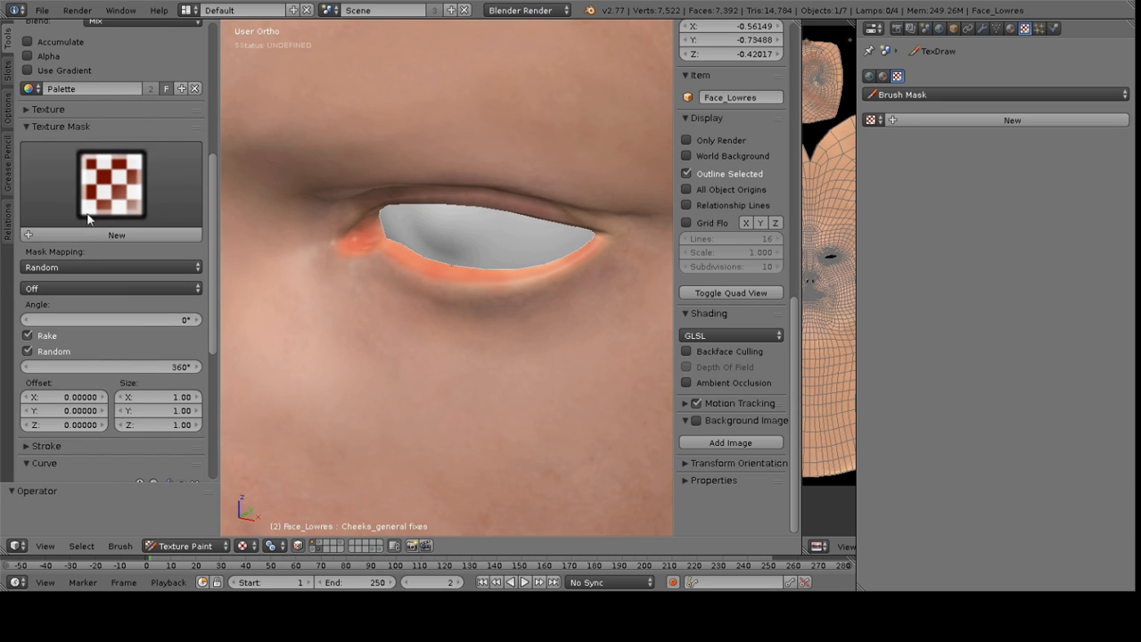
left_click(98, 205)
left_click(223, 268)
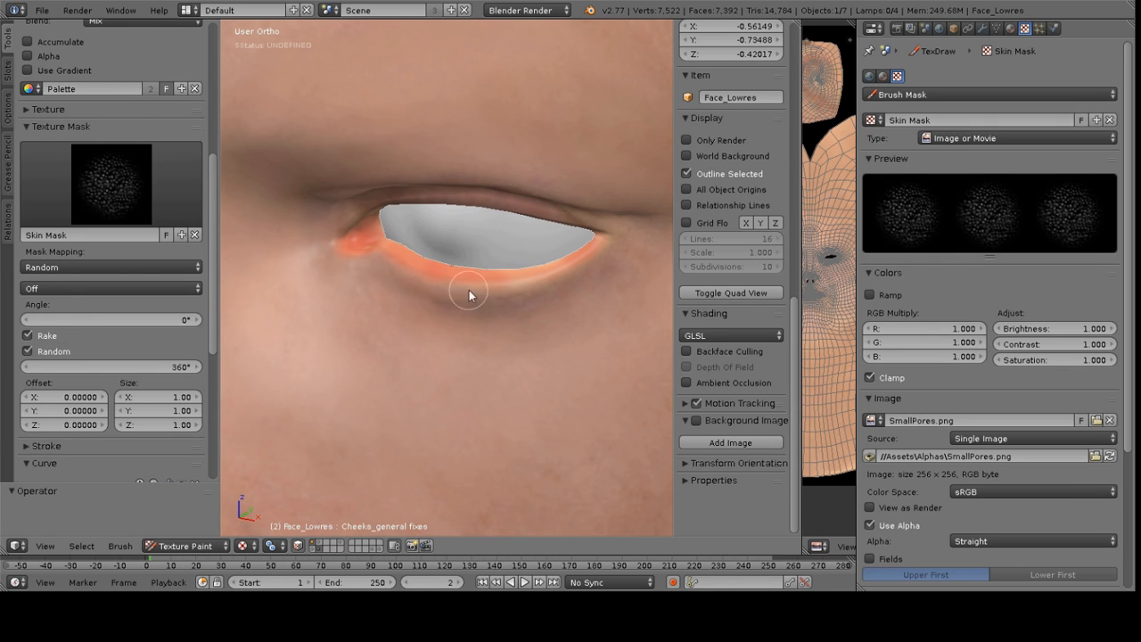
key("f")
left_click(527, 297)
middle_click_drag(436, 309, 466, 218)
scroll(482, 277, "down", 4)
scroll(464, 170, "up", 3)
scroll(301, 165, "down", 4)
scroll(410, 223, "up", 4)
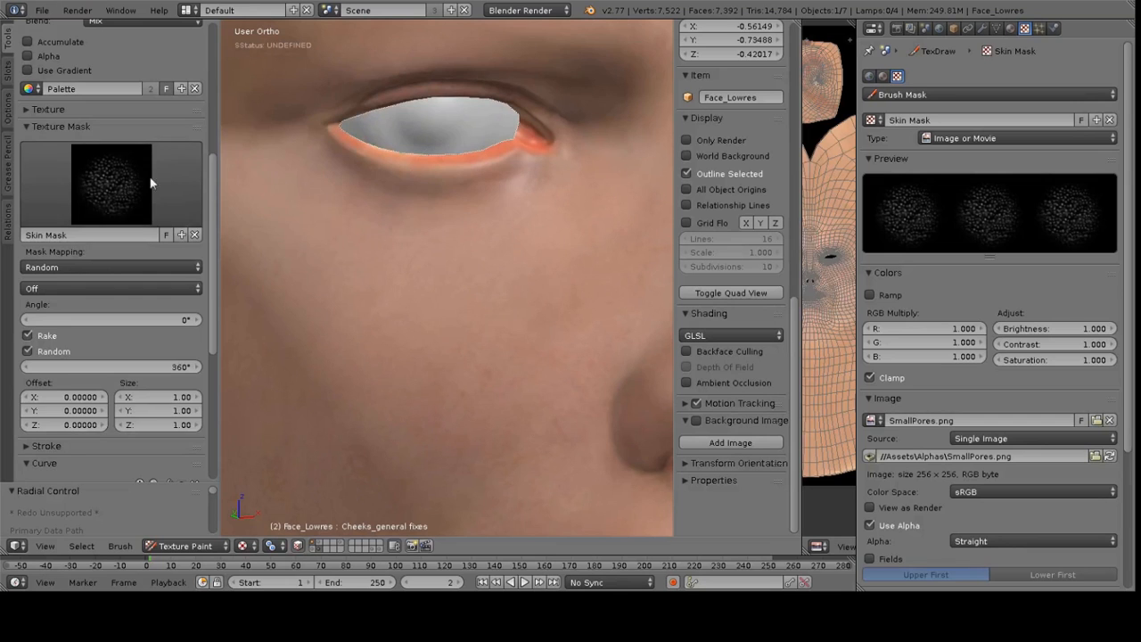
Paint a reddish tone over the tip and bridge of the nose
scroll(145, 222, "up", 6)
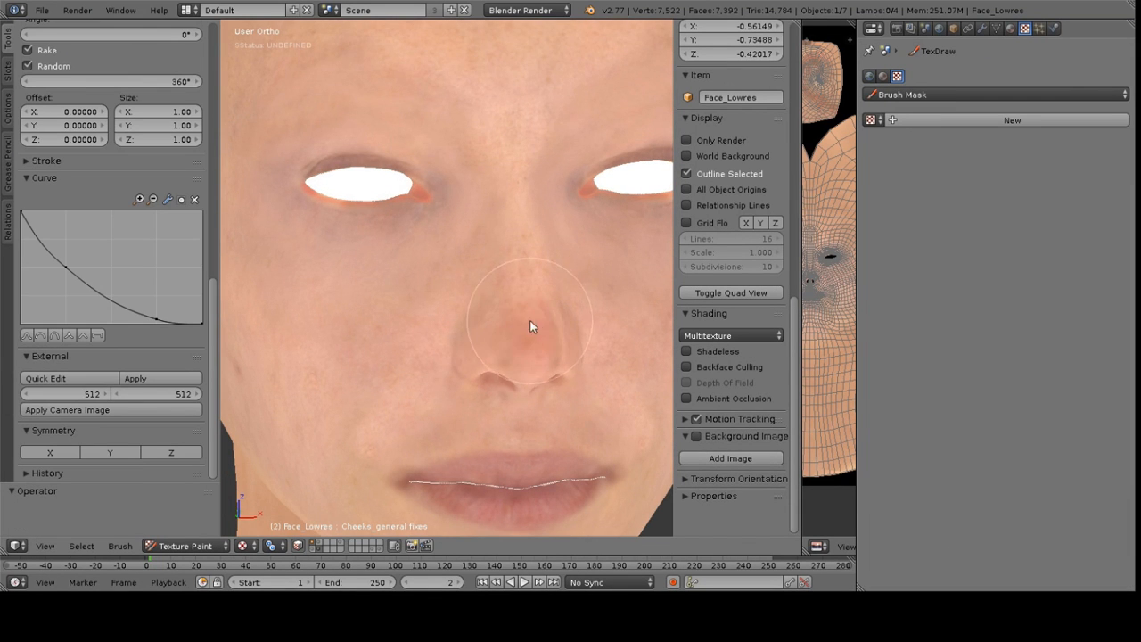
middle_click_drag(553, 335, 501, 311)
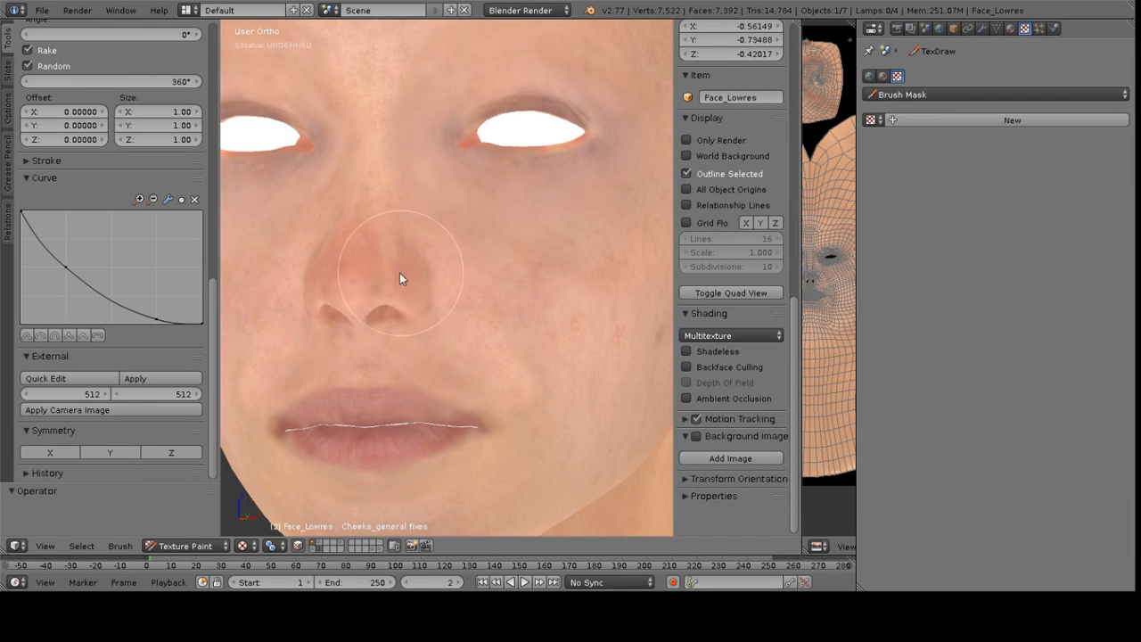
middle_click_drag(400, 240, 487, 257)
mouse_move(486, 299)
left_mouse_down()
mouse_move(473, 308)
mouse_move(307, 220)
mouse_move(342, 230)
left_mouse_up()
Reassign Skin Mask as the texture mask, set strength to 0.155 and paint over the nose
scroll(112, 153, "up", 8)
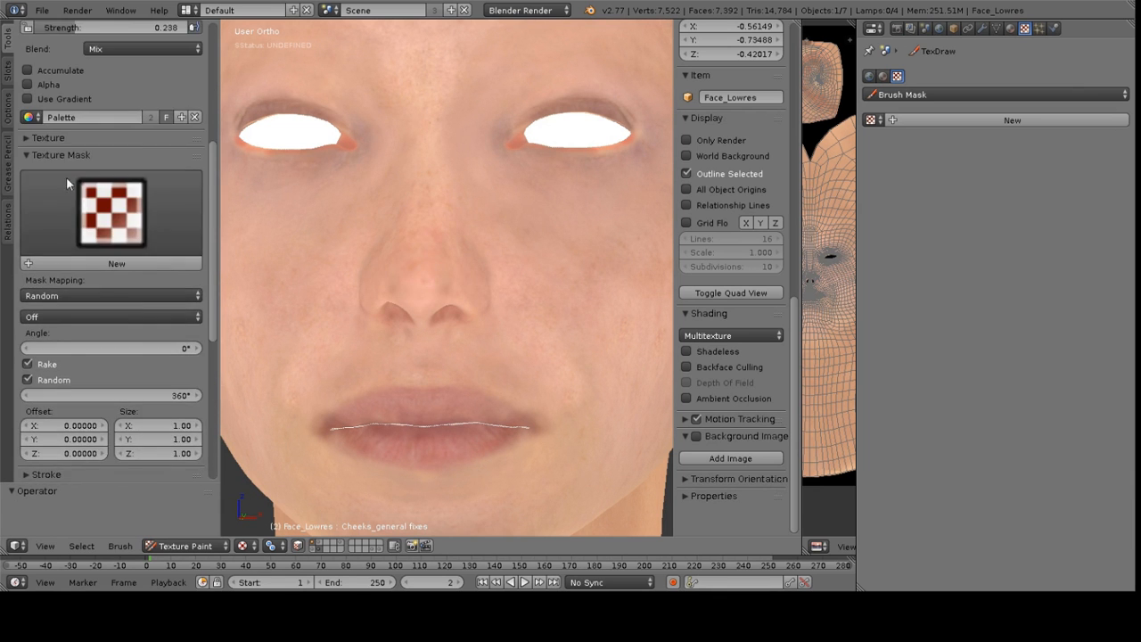
scroll(104, 235, "down", 8)
scroll(104, 236, "up", 8)
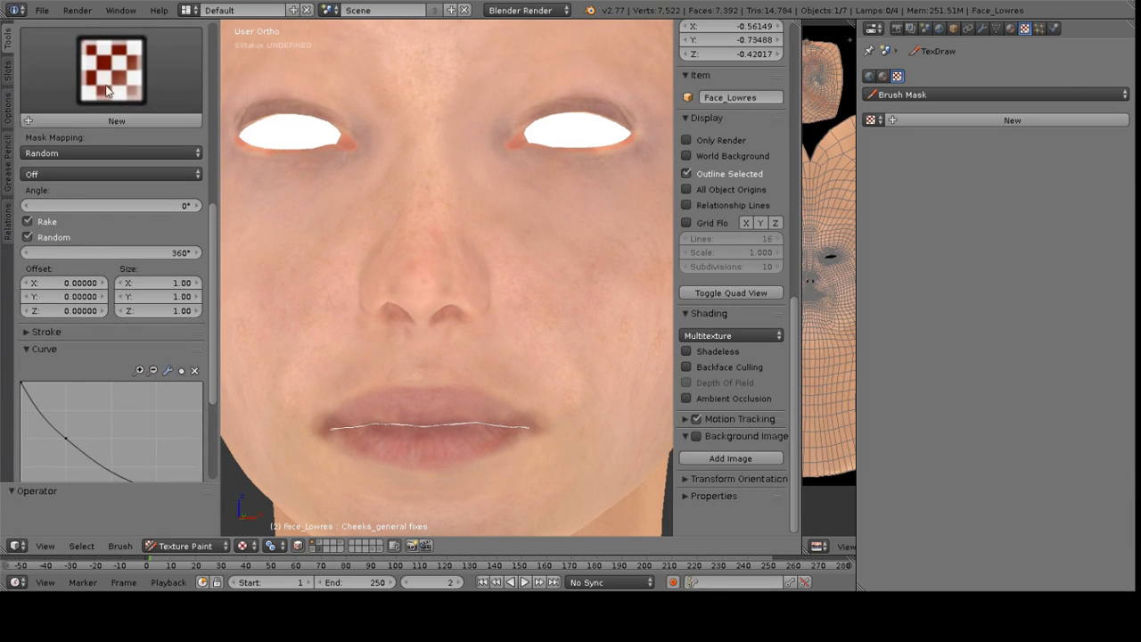
left_click(114, 73)
left_click(238, 138)
scroll(89, 112, "up", 8)
left_click_drag(65, 200, 51, 200)
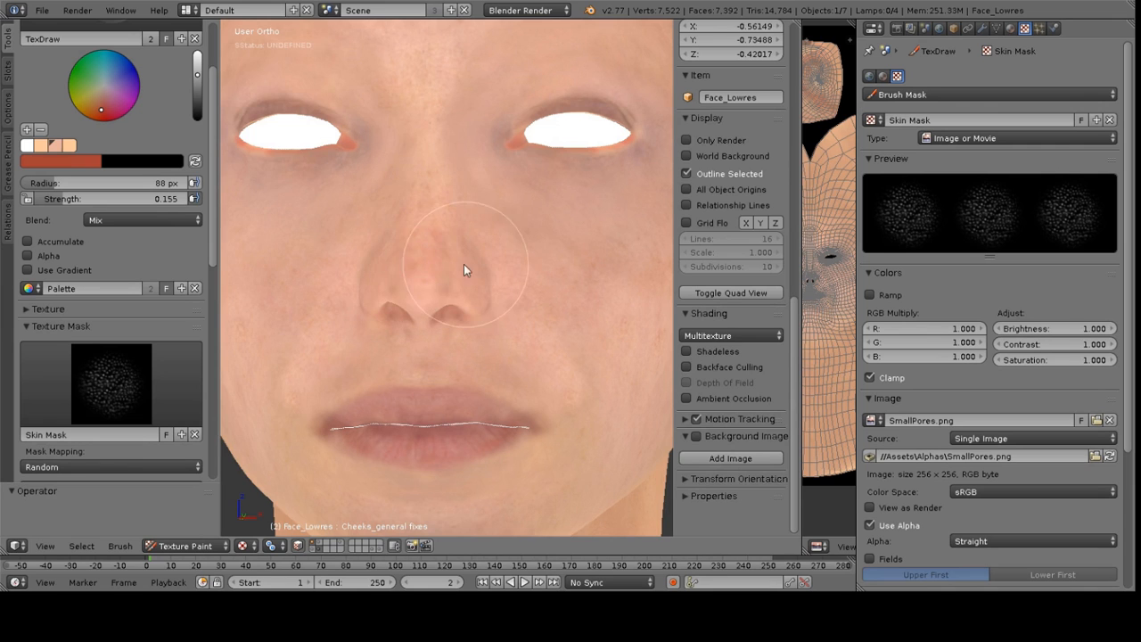
middle_click_drag(464, 264, 377, 258, "shift")
Set the brush radius to 54 px and strength to 0.243, then paint across the nose bridge and cheek
key("f")
left_click(355, 261)
key("shift+f")
left_click(329, 255)
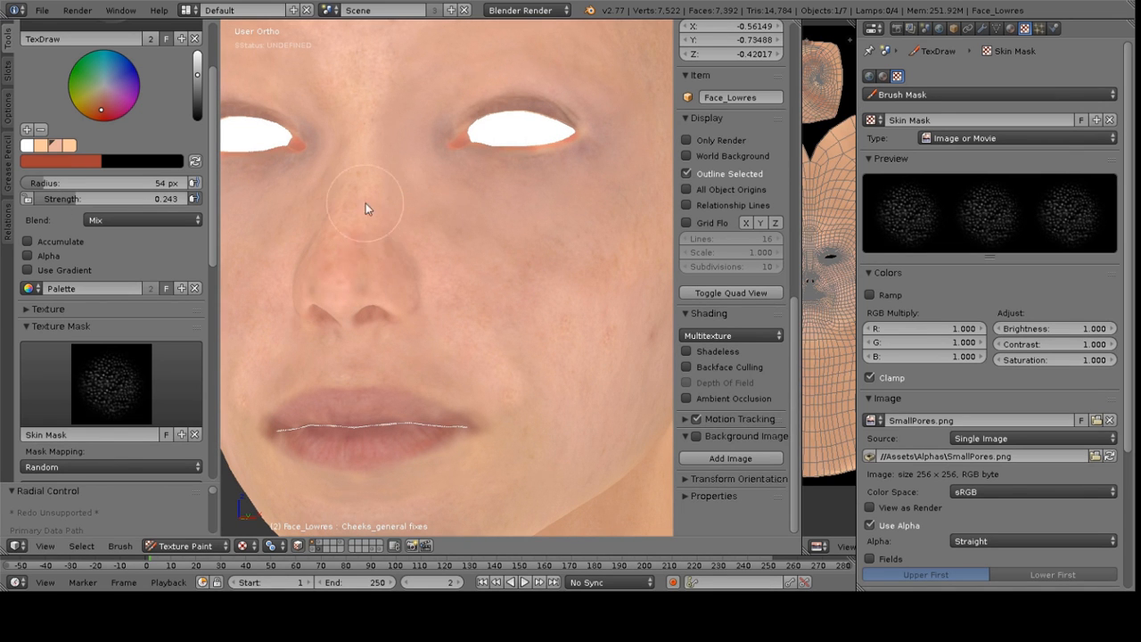
middle_click_drag(369, 211, 449, 247, "shift")
mouse_move(476, 229)
left_mouse_down()
mouse_move(450, 269)
mouse_move(457, 293)
left_mouse_up()
Increase the brush radius to 60 px and paint the cheek beside the nose
key("f")
left_click(369, 261)
mouse_move(326, 271)
middle_mouse_down()
mouse_move(399, 231)
mouse_move(395, 268)
middle_mouse_up()
scroll(395, 268, "up", 3)
left_click(406, 251)
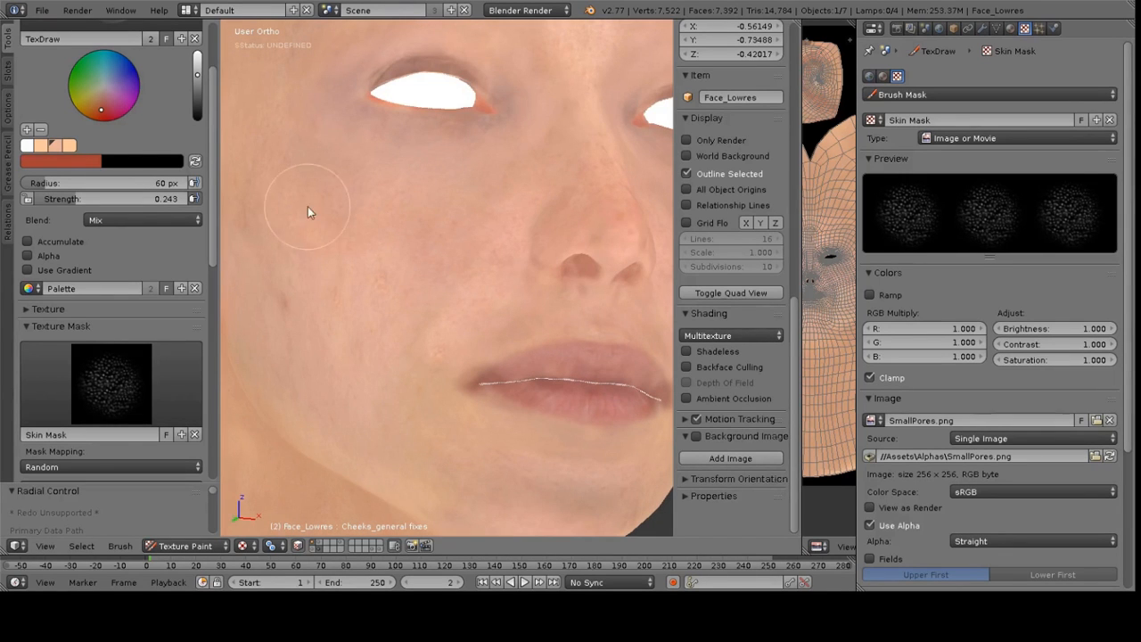
Adjust the colour brightness and brush strength, enable X symmetry and paint colour across the cheek below the eye
left_click(198, 62)
left_click_drag(71, 203, 88, 203)
scroll(136, 343, "down", 12)
left_click(55, 452)
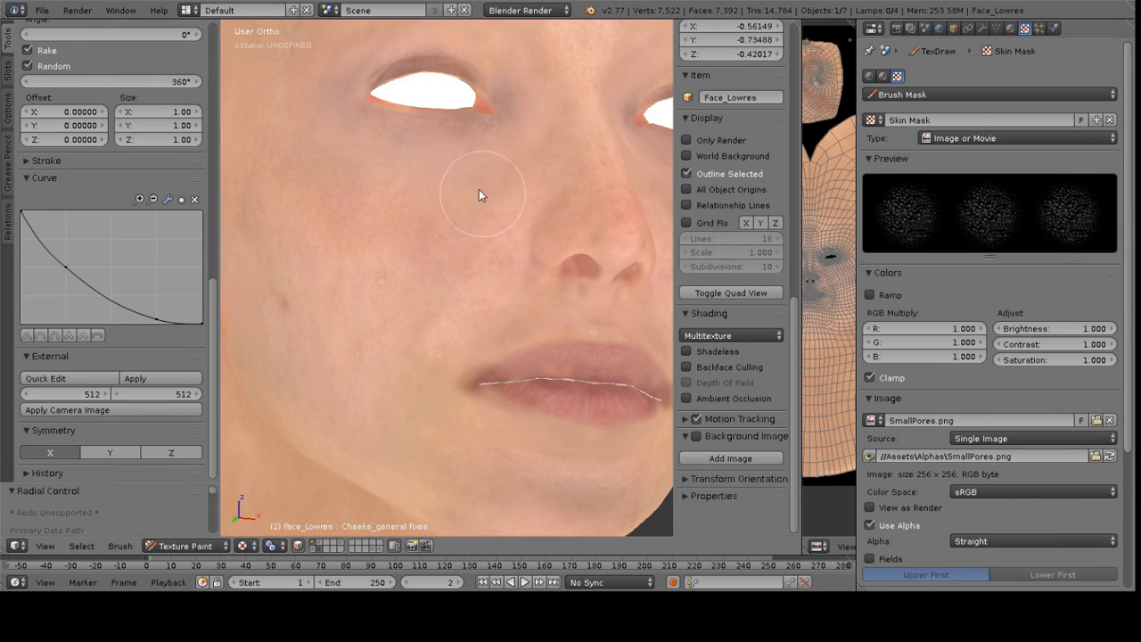
middle_click_drag(463, 246, 363, 247)
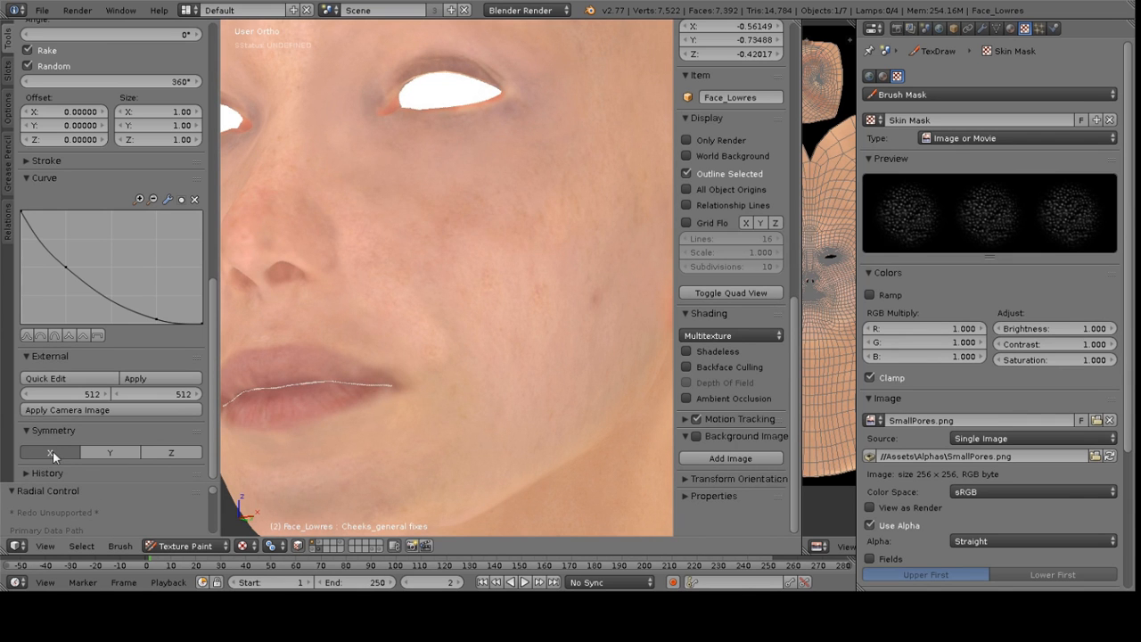
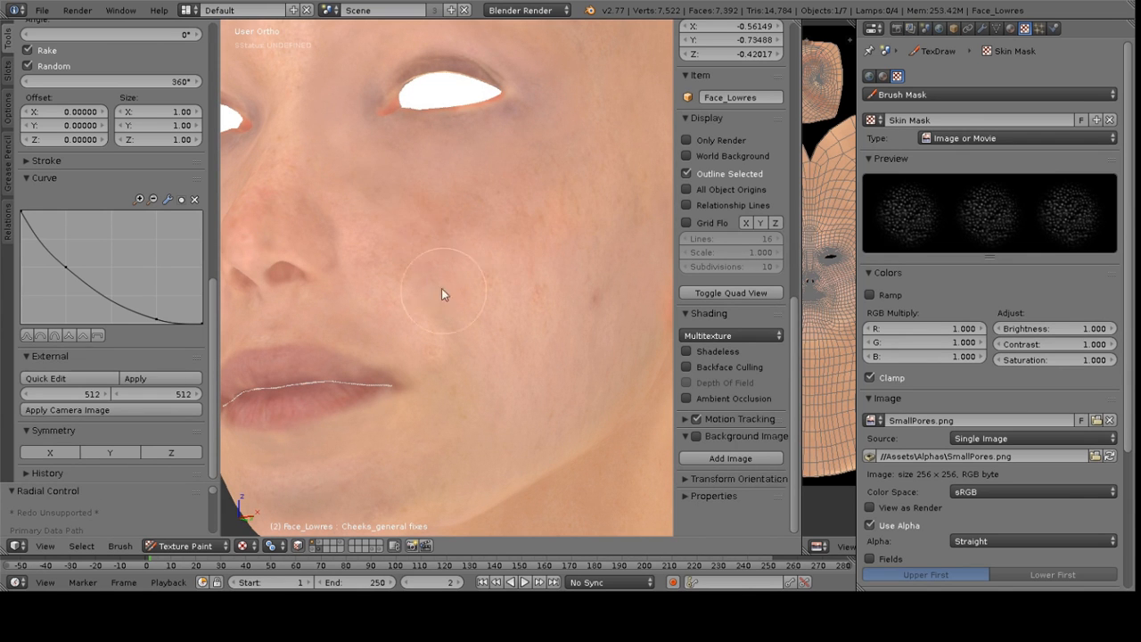
Paint one more pore-textured stroke across the cheek below the eye
middle_click_drag(440, 178, 469, 188)
scroll(469, 188, "up", 3)
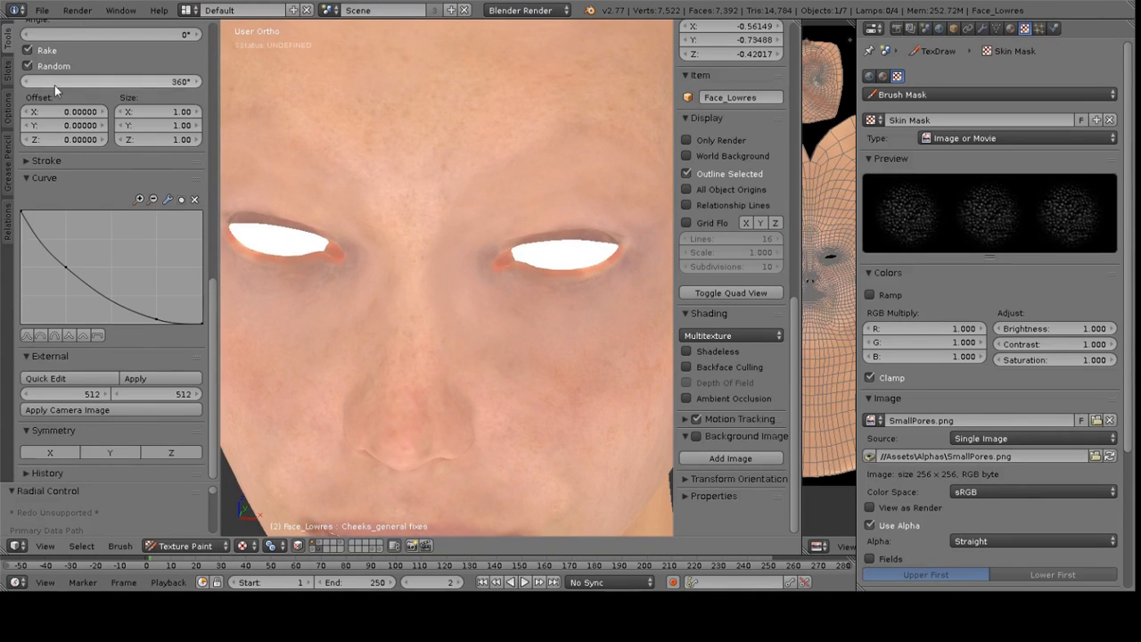
scroll(87, 91, "up", 4)
scroll(119, 86, "up", 3)
scroll(558, 357, "down", 5)
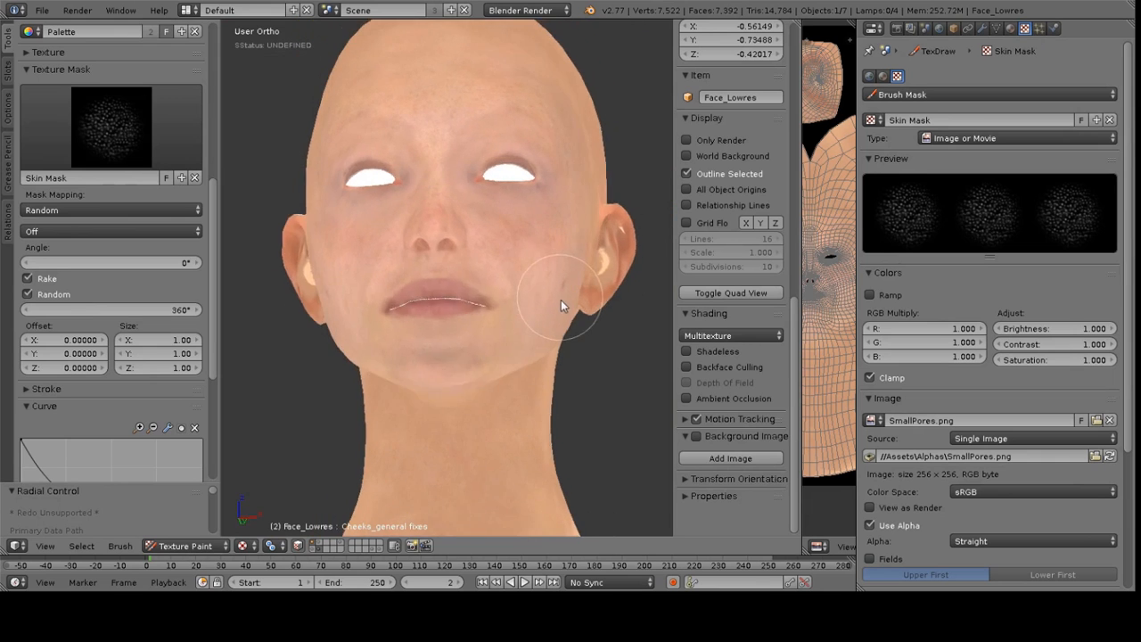
scroll(86, 80, "up", 1)
scroll(85, 80, "up", 9)
Switch the paint brush to the F Clone brush
left_click(111, 85)
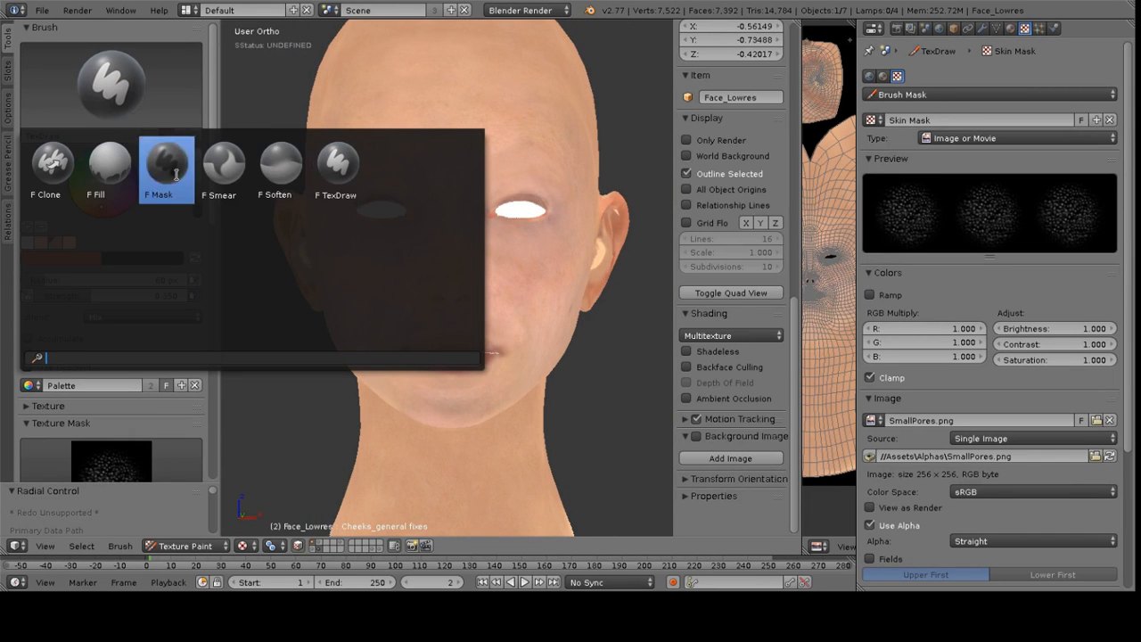
left_click(55, 169)
scroll(486, 174, "up", 5)
left_click(512, 95, "ctrl")
key("ctrl+z")
left_click_drag(134, 197, 129, 198)
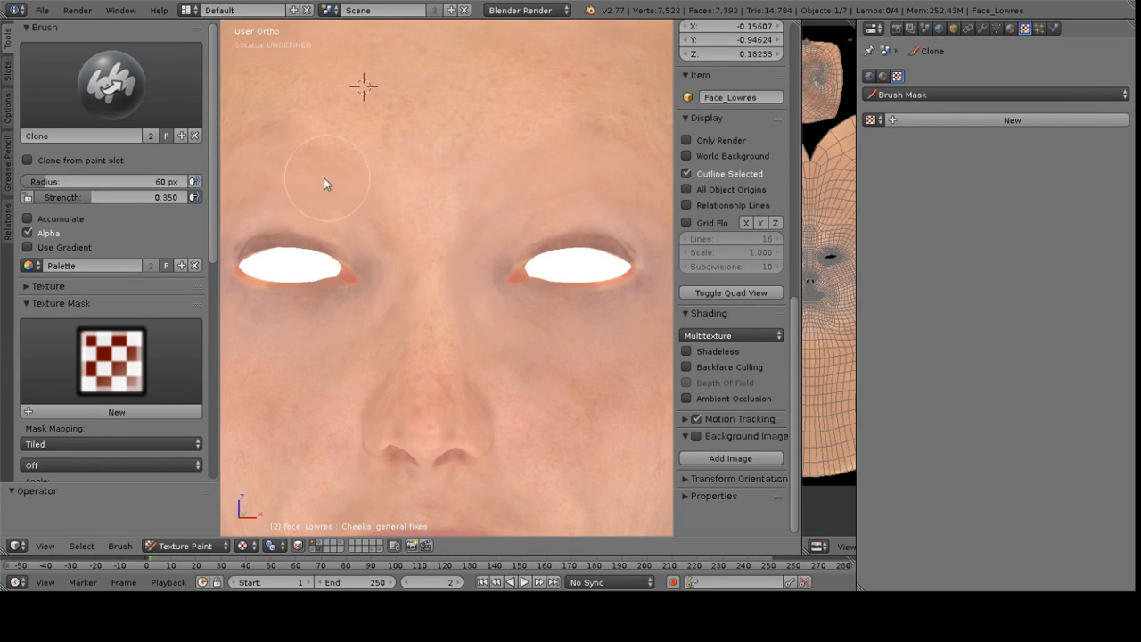
Set a clone source on the forehead and clone skin texture across the forehead
middle_click_drag(495, 185, 425, 176)
left_click(374, 169, "ctrl")
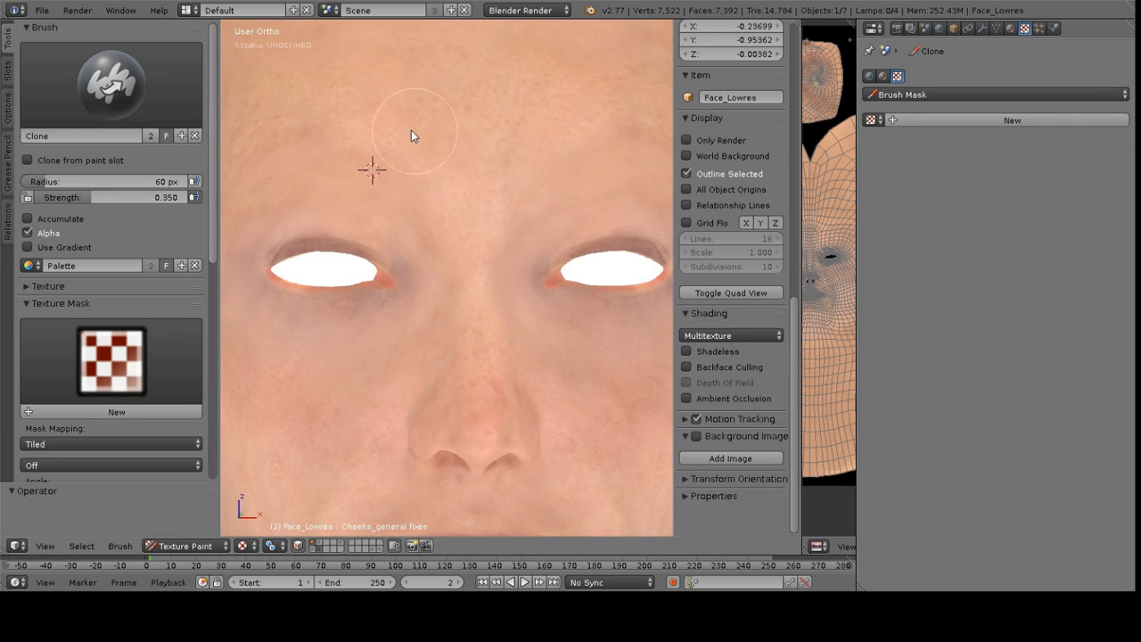
left_click(611, 183, "ctrl")
middle_click_drag(612, 184, 487, 175)
scroll(469, 230, "down", 1)
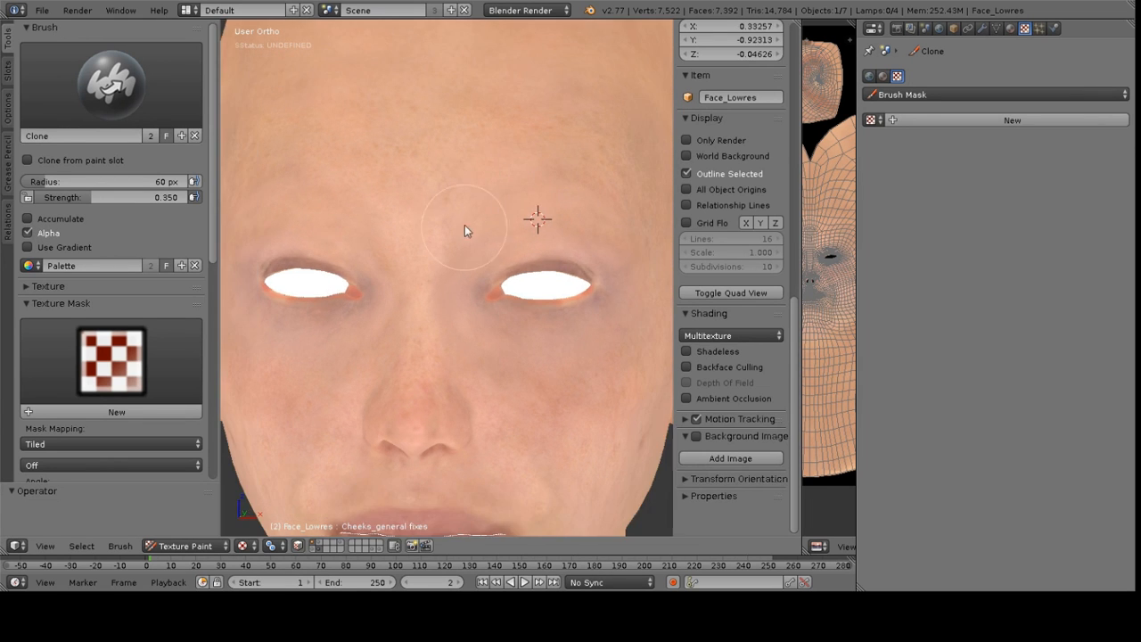
left_click(497, 190, "ctrl")
scroll(473, 227, "down", 5)
Change the viewport shading mode from Multitexture to GLSL
mouse_move(477, 226)
middle_mouse_down()
mouse_move(594, 173)
mouse_move(716, 357)
middle_mouse_up()
scroll(543, 221, "up", 2)
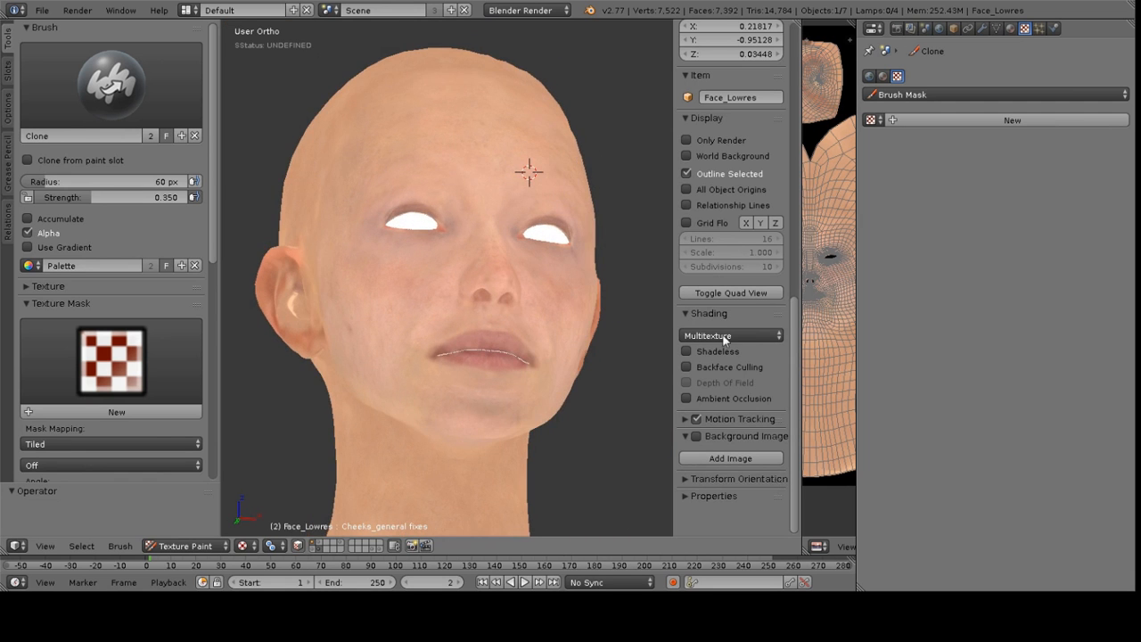
scroll(731, 335, "down", 1, "ctrl")
mouse_move(457, 252)
middle_mouse_down()
mouse_move(280, 255)
mouse_move(515, 265)
mouse_move(467, 265)
middle_mouse_up()
scroll(466, 265, "up", 2)
left_click(429, 236, "ctrl")
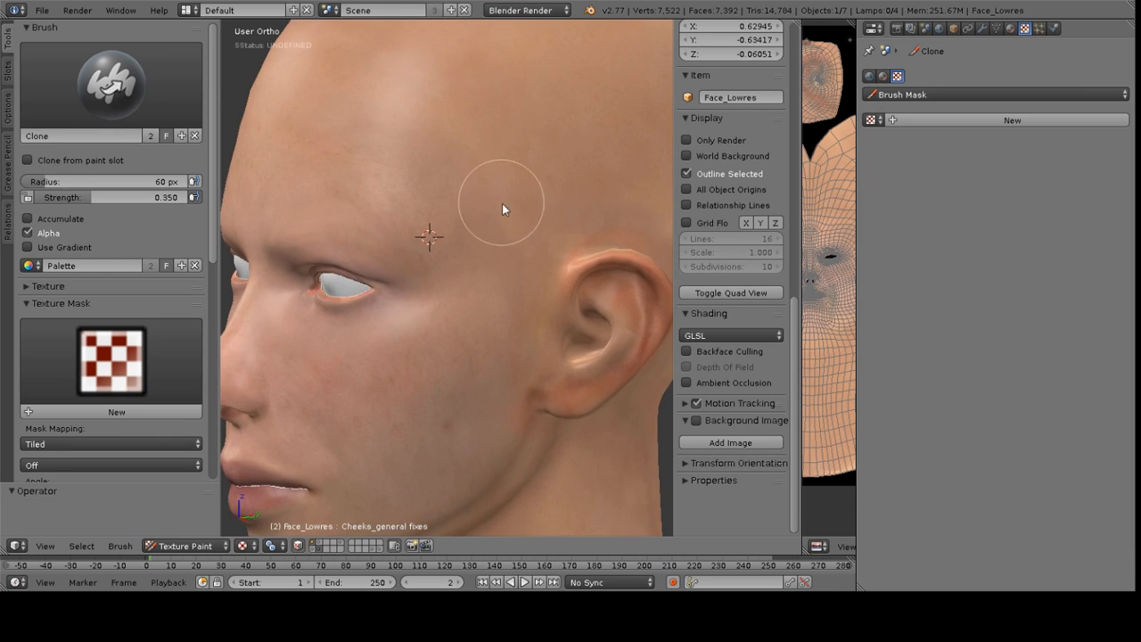
Clone skin texture over the temple and side of the face near the ear
left_click(492, 288, "ctrl")
left_click(481, 343, "ctrl")
middle_click_drag(505, 199, 377, 256)
left_click(377, 257, "ctrl")
middle_click_drag(401, 193, 456, 192)
left_click(485, 178, "ctrl")
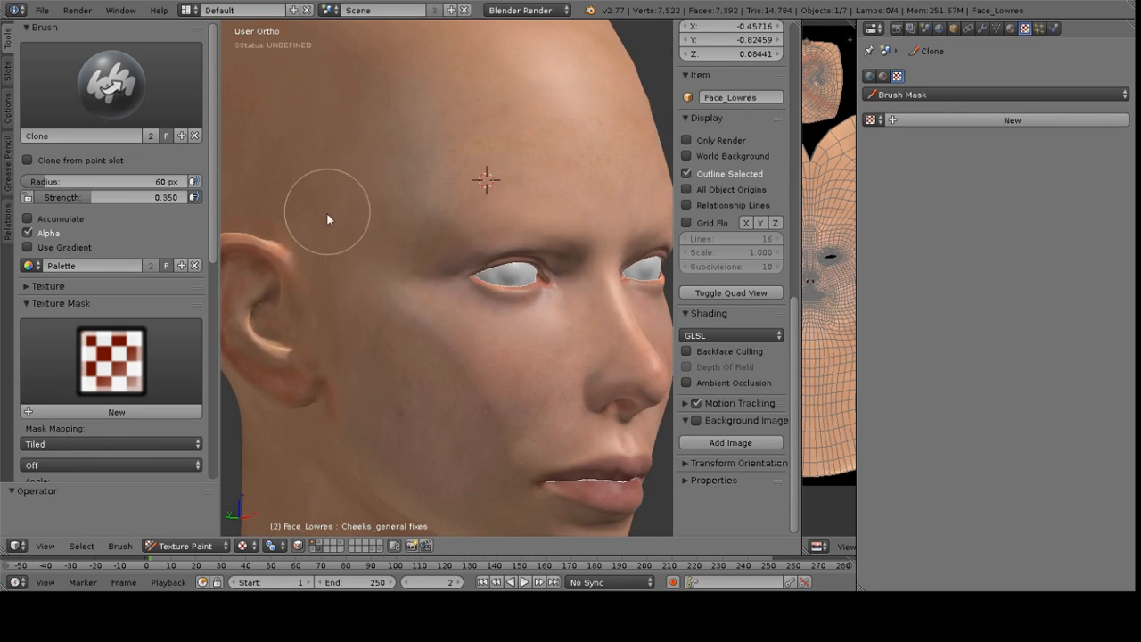
middle_click_drag(343, 284, 430, 306)
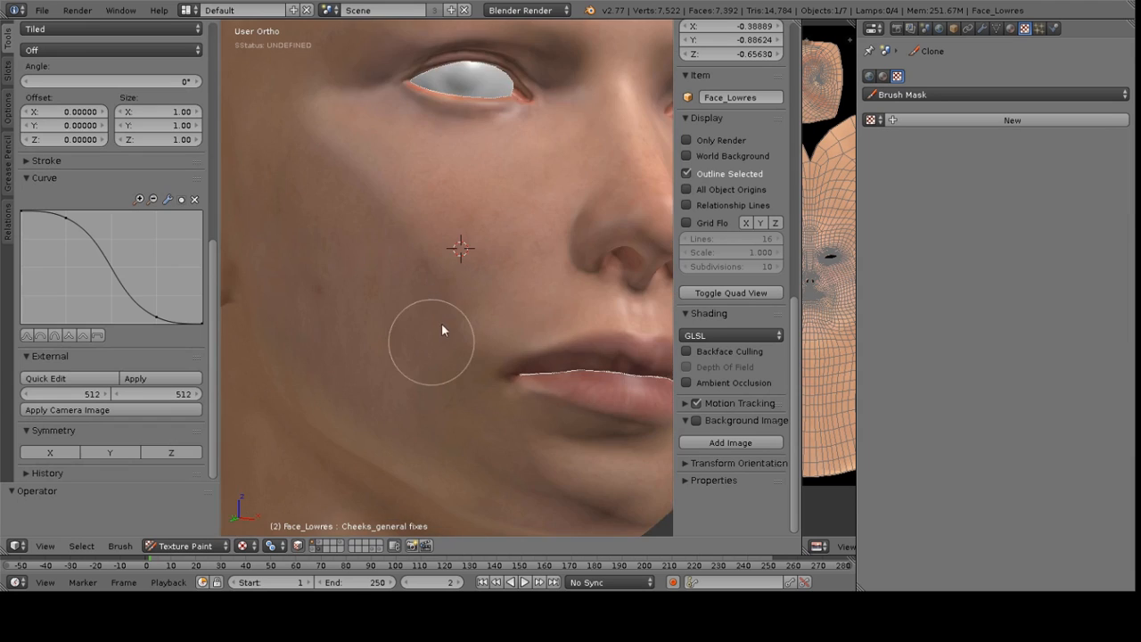
scroll(469, 279, "down", 6)
middle_click_drag(470, 278, 371, 303)
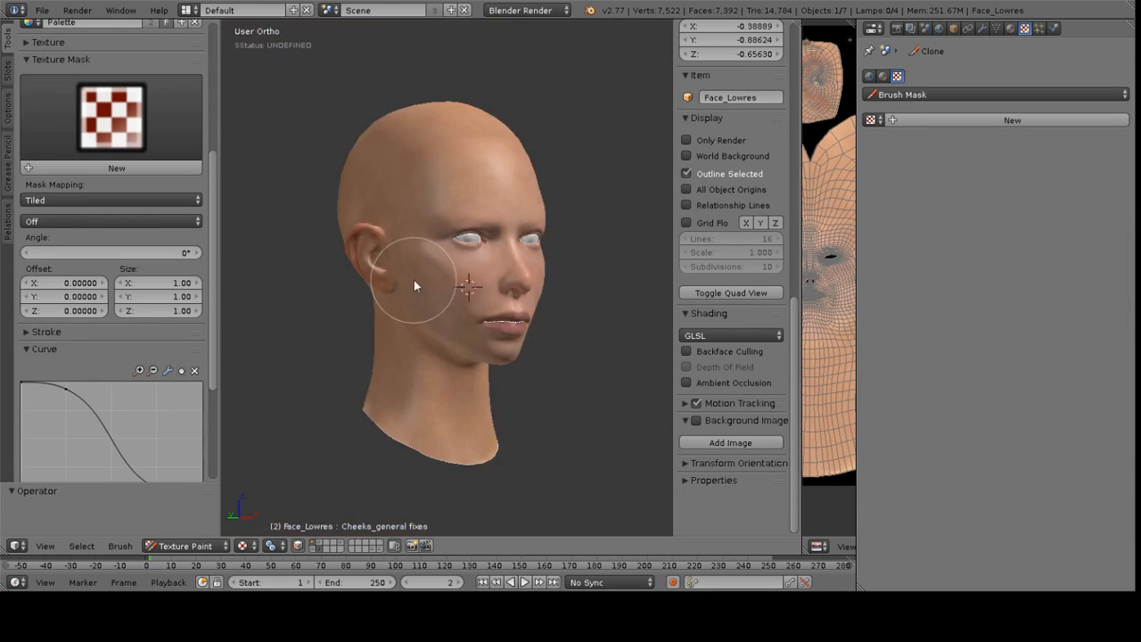
middle_click_drag(420, 286, 473, 295)
Save all the painted images from the paint slots
left_click(7, 71)
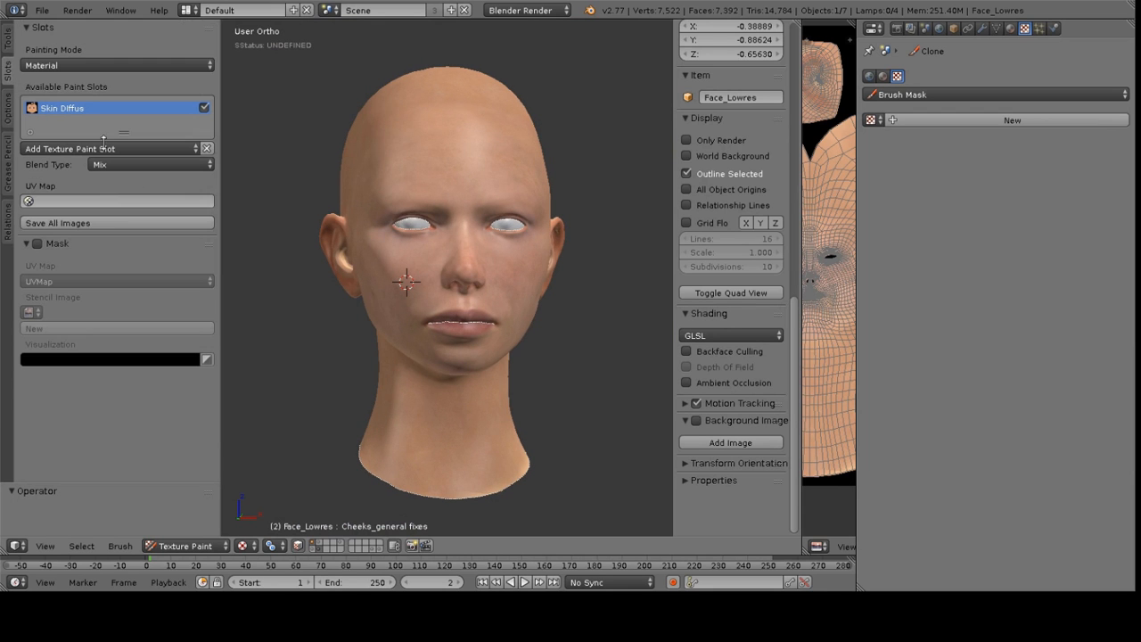
left_click(96, 222)
mouse_move(501, 332)
middle_mouse_down()
mouse_move(461, 302)
mouse_move(565, 301)
mouse_move(449, 308)
mouse_move(450, 280)
mouse_move(529, 305)
mouse_move(505, 224)
mouse_move(509, 292)
mouse_move(581, 296)
mouse_move(514, 338)
middle_mouse_up()
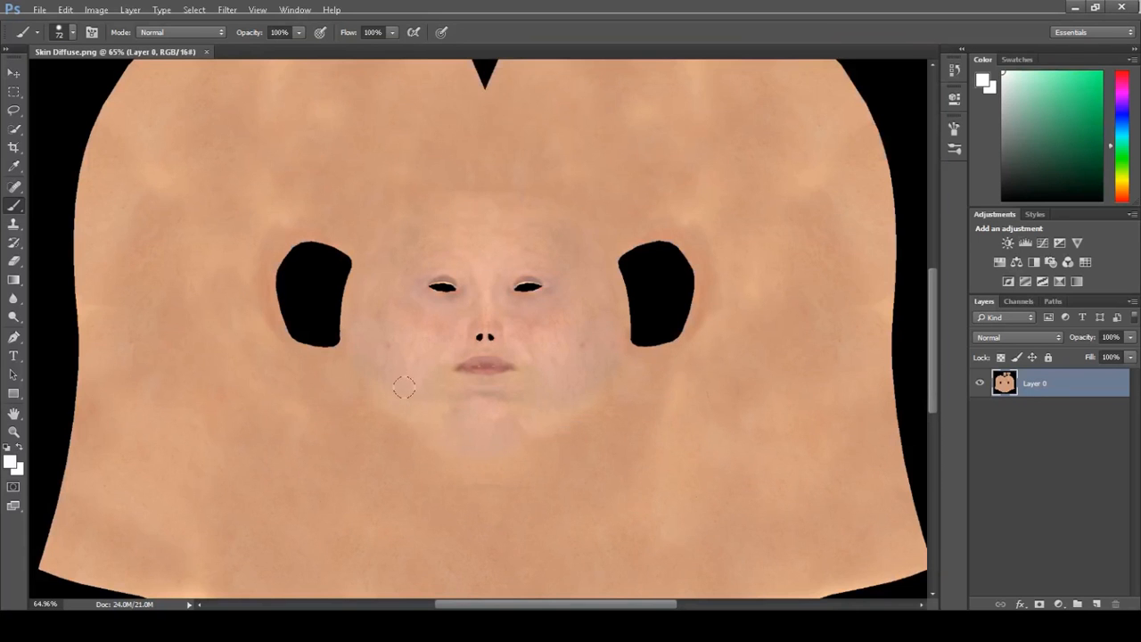
Switch to Photoshop, pick the Clone Stamp tool and enlarge its brush to 121 on Skin Diffuse.png
scroll(491, 326, "down", 5)
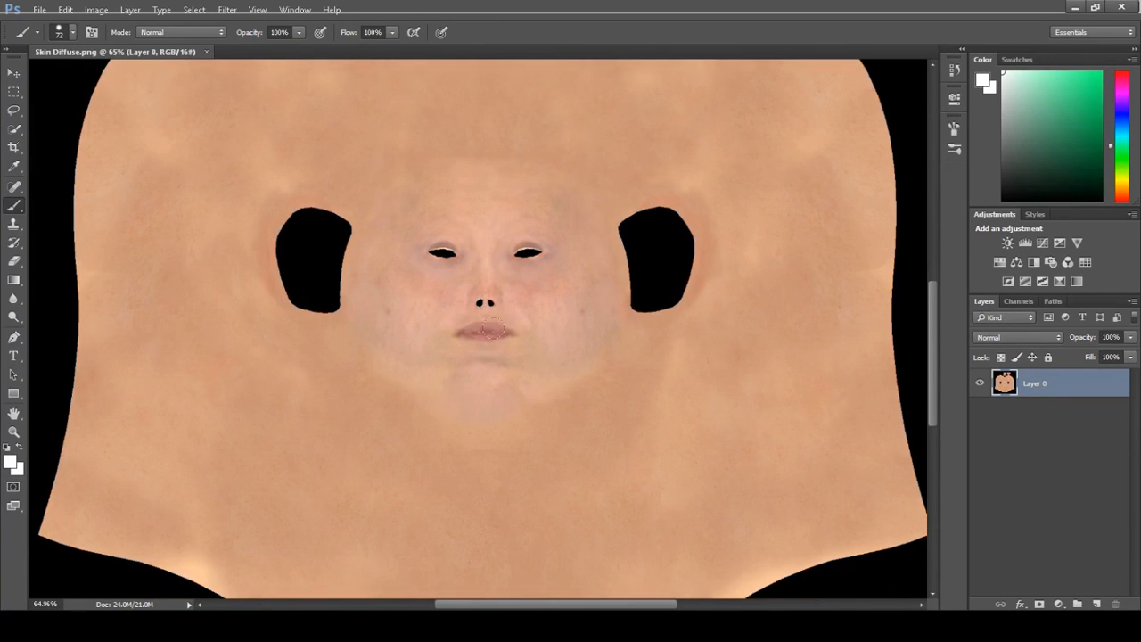
scroll(481, 357, "up", 5)
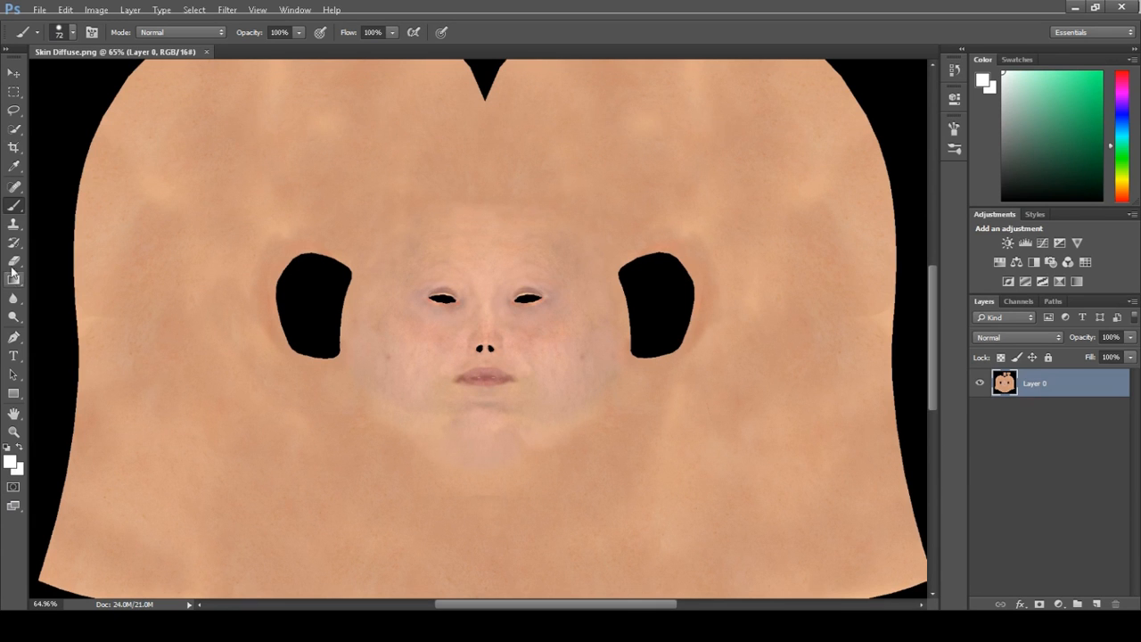
left_click(14, 224)
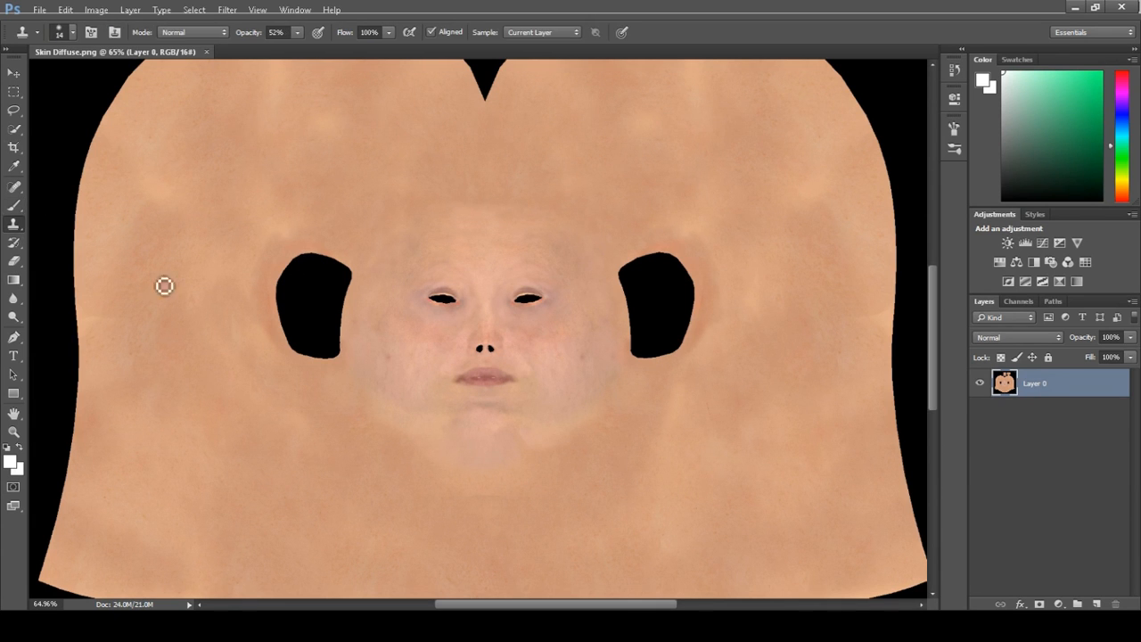
right_click_drag(415, 389, 446, 383, "alt")
scroll(406, 359, "up", 2)
scroll(406, 359, "down", 6)
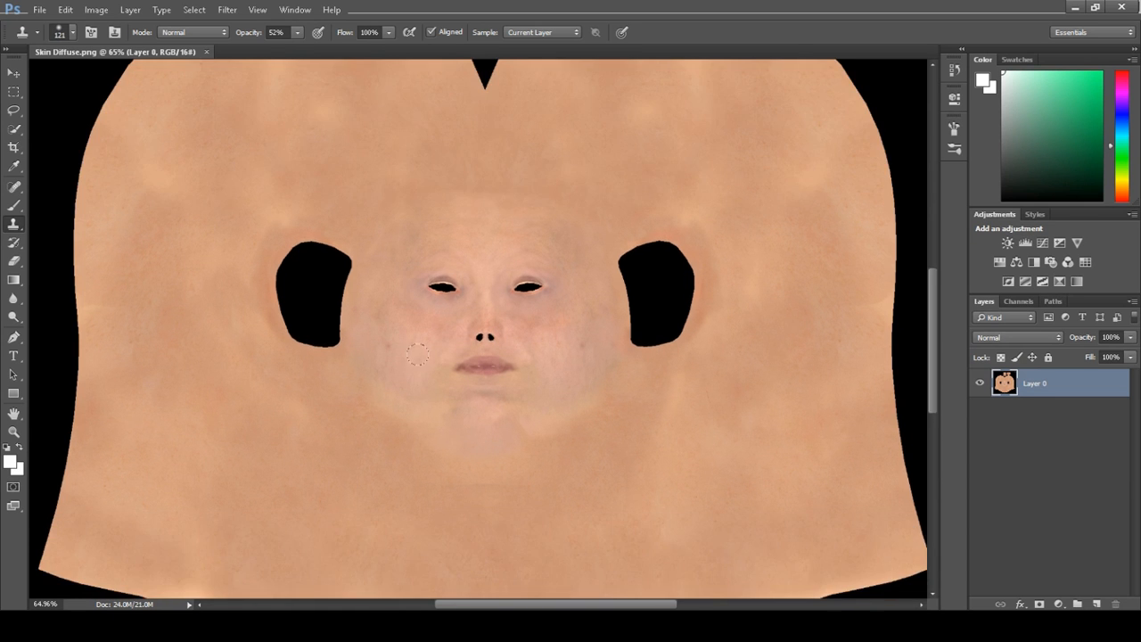
Examine the face texture around the nose, mouth, neck and ears at higher zoom
scroll(428, 364, "up", 5, "ctrl")
scroll(489, 373, "down", 4, "ctrl")
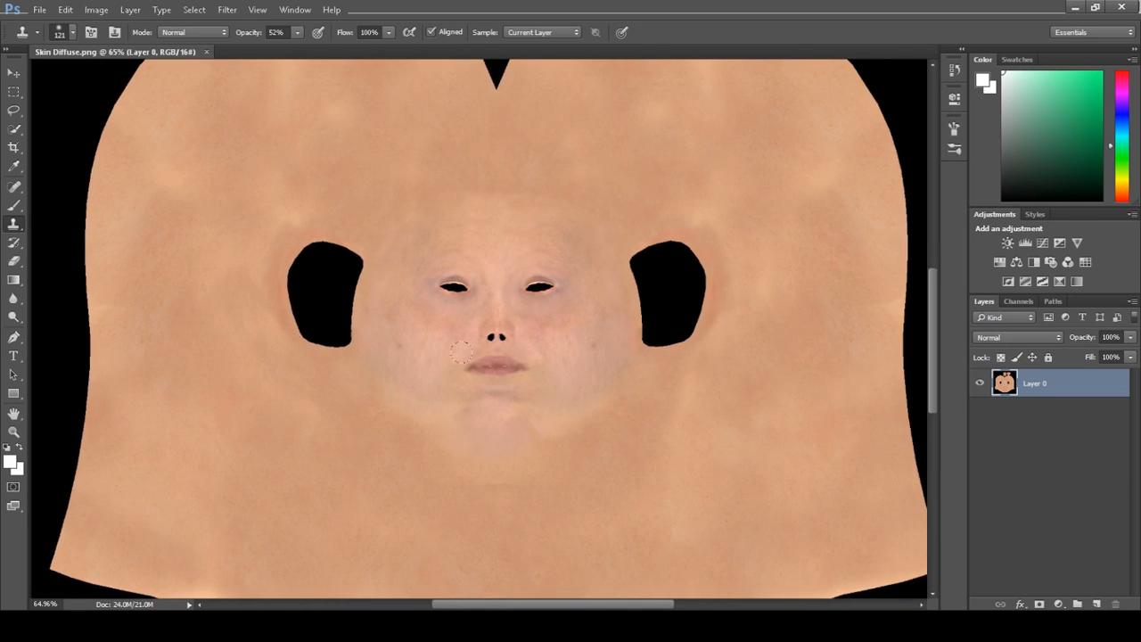
scroll(466, 353, "up", 5, "alt")
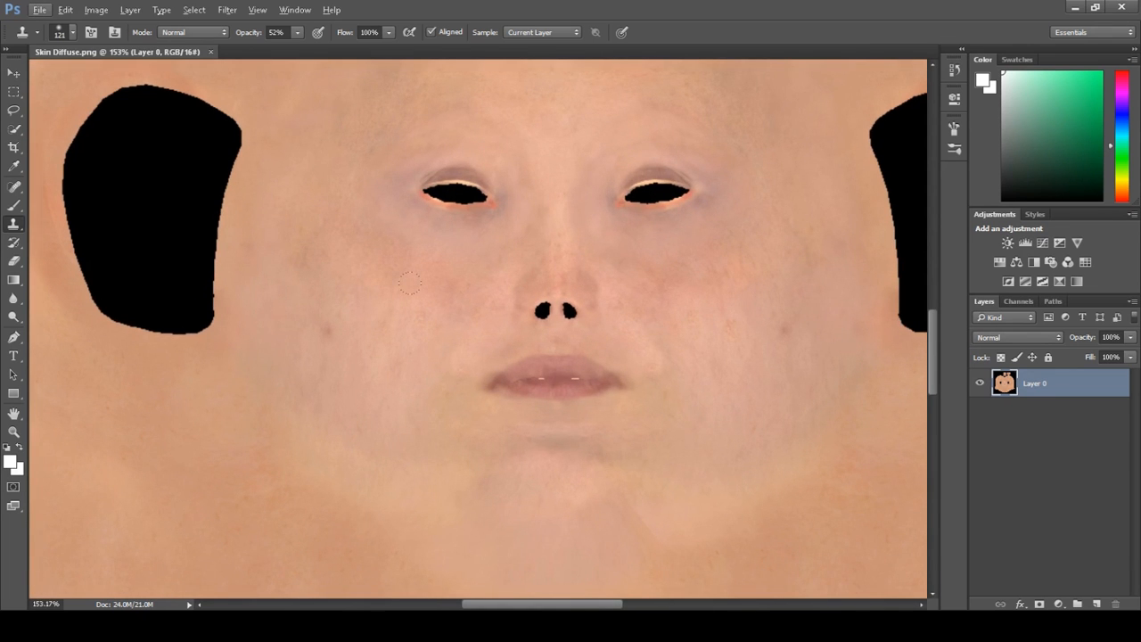
scroll(414, 271, "down", 10)
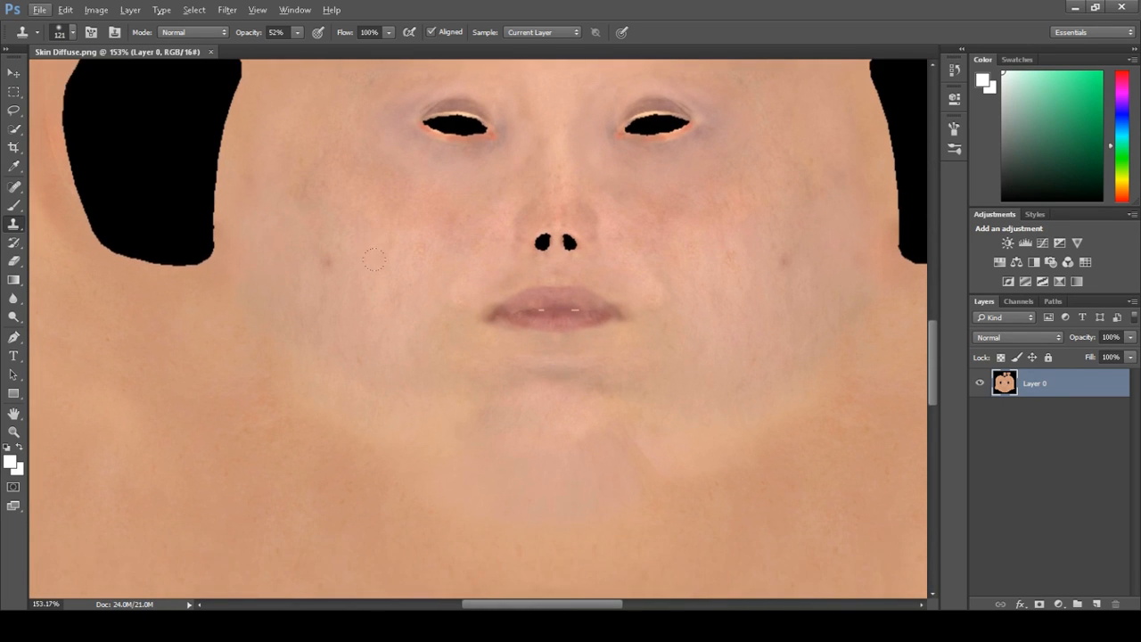
scroll(566, 308, "down", 4)
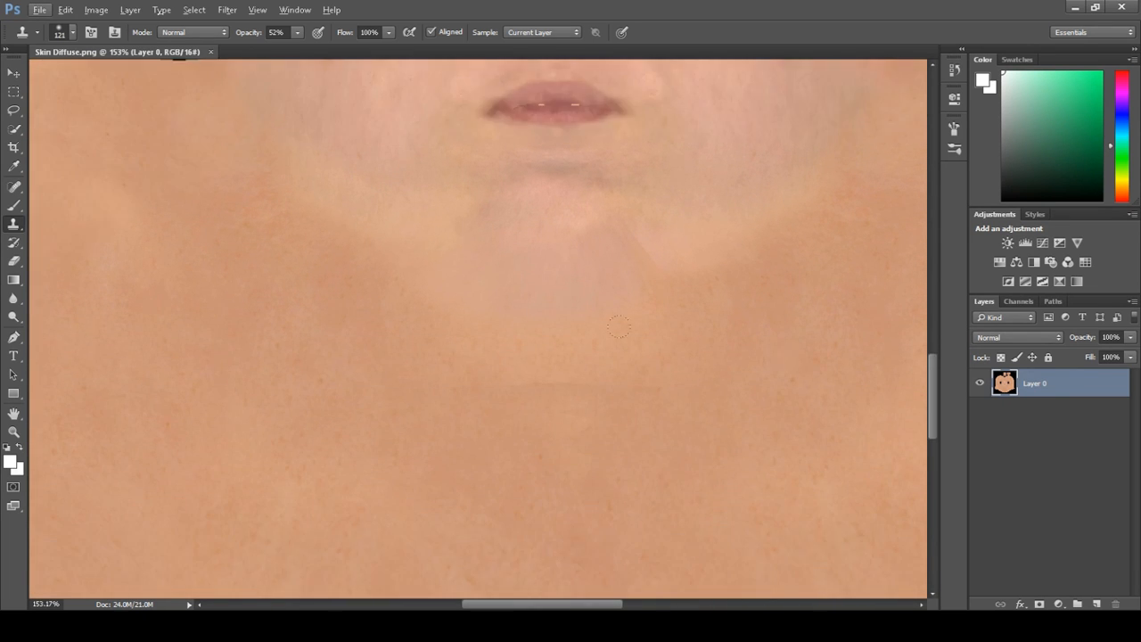
scroll(578, 310, "up", 7)
scroll(578, 310, "up", 4)
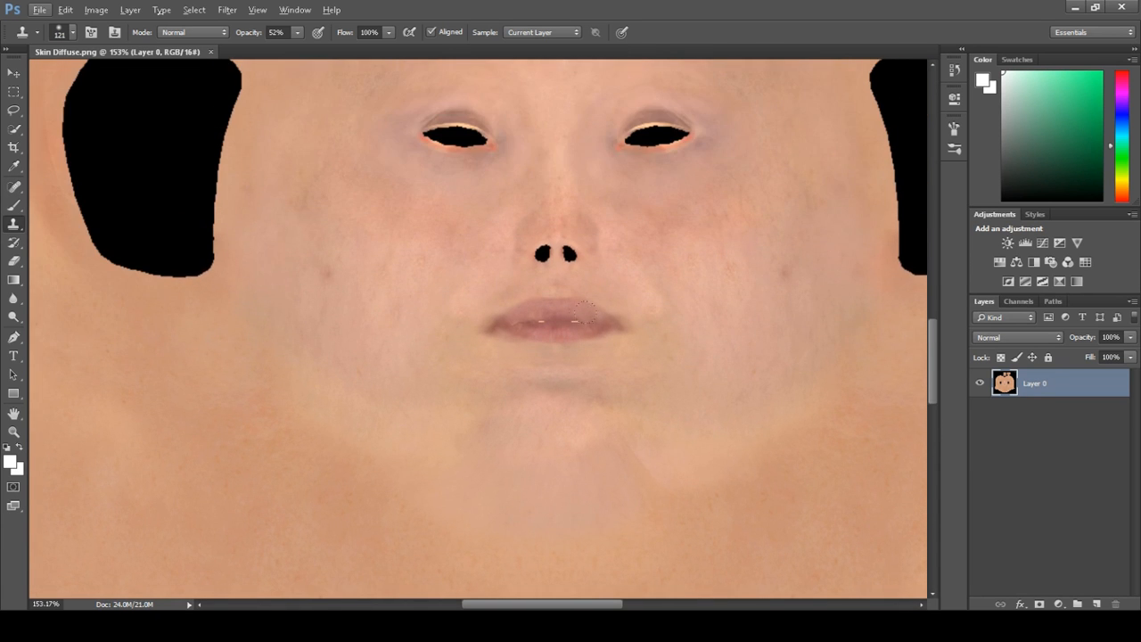
scroll(556, 174, "up", 20)
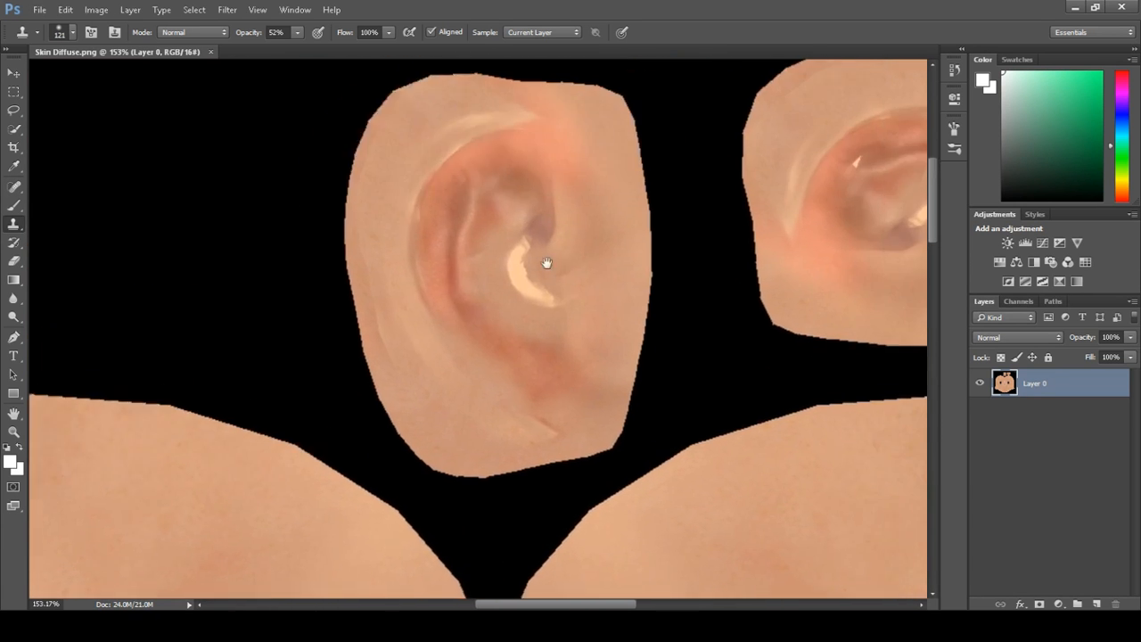
left_click_drag(547, 262, 373, 272)
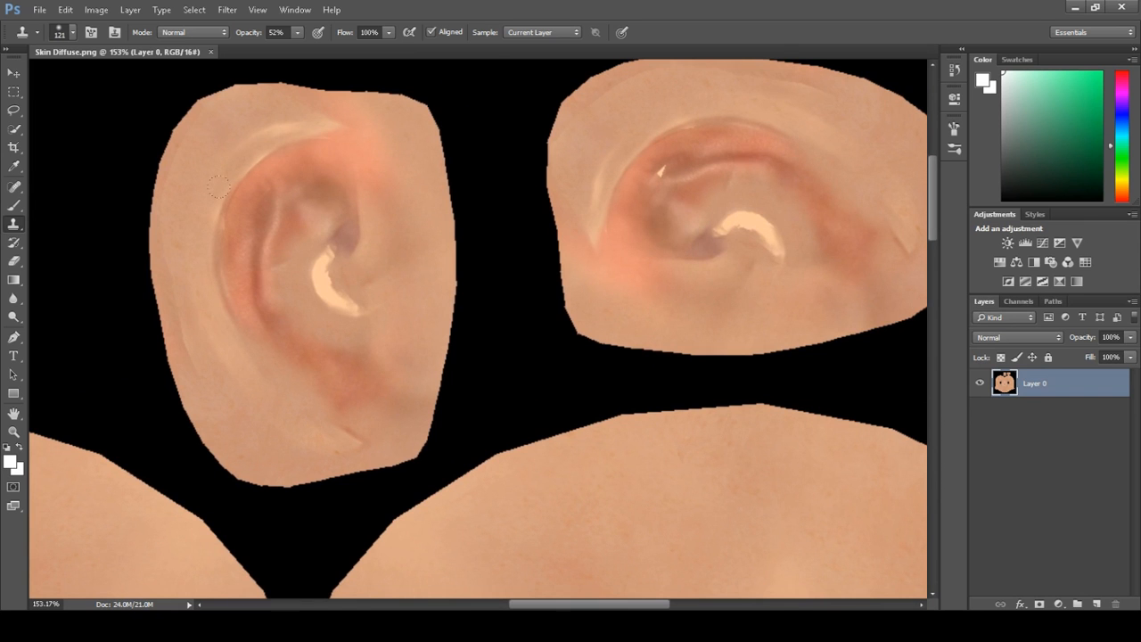
Set the Clone Stamp size to 31 and opacity to 83%, then clone skin over the right ear's bright highlight
right_click_drag(275, 279, 222, 274, "alt")
left_click_drag(296, 36, 300, 47)
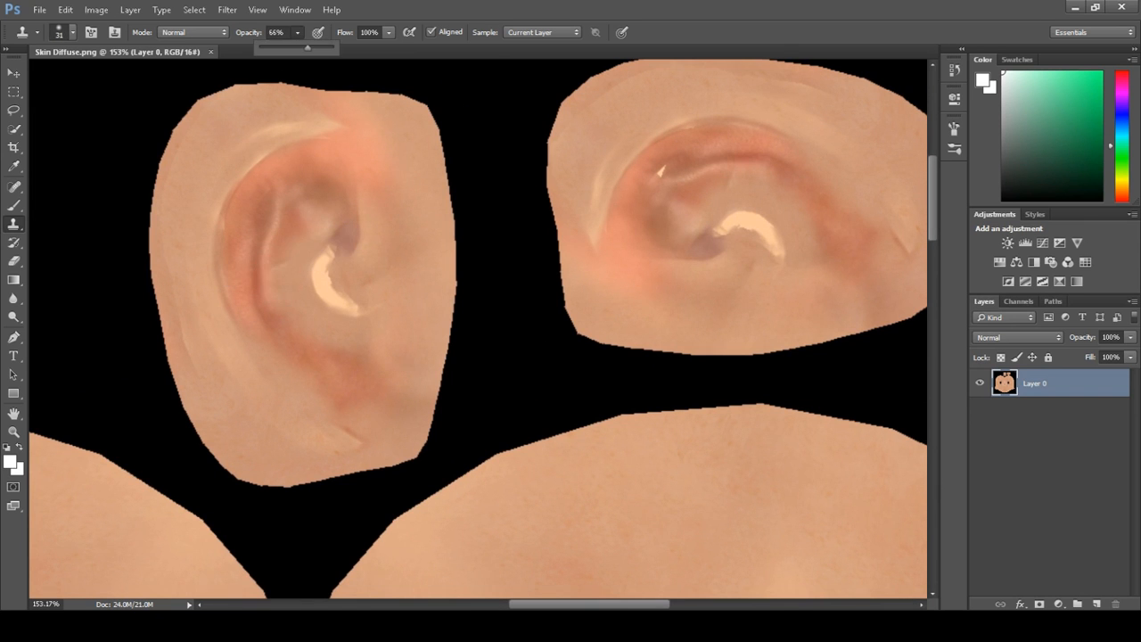
mouse_move(290, 205)
left_mouse_down()
mouse_move(267, 258)
mouse_move(309, 355)
left_mouse_up()
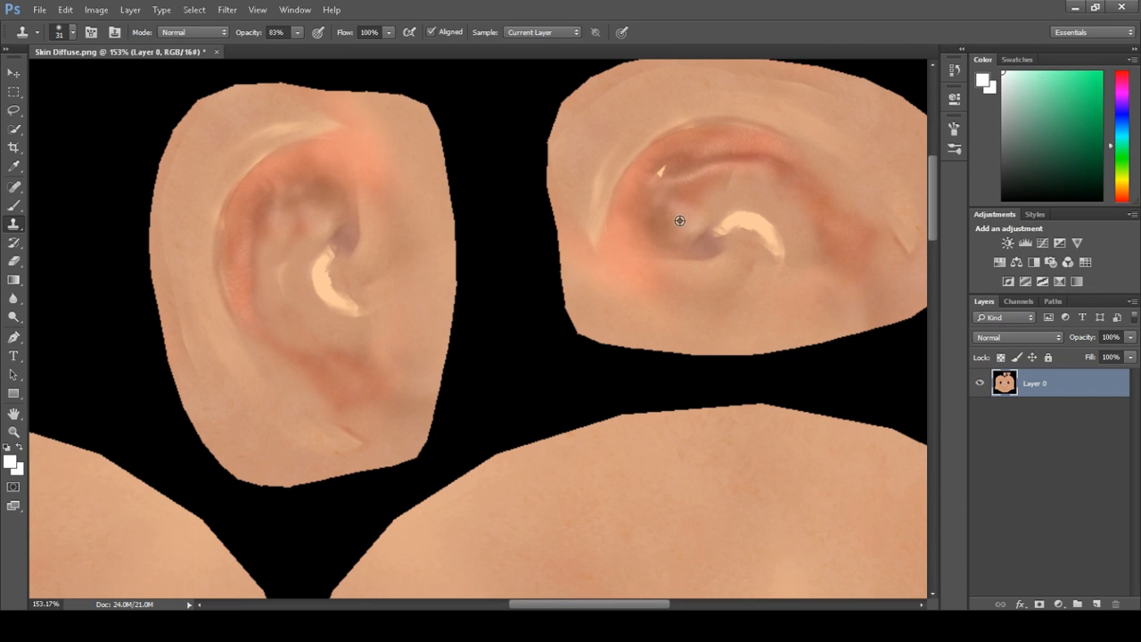
mouse_move(690, 173)
left_mouse_down()
mouse_move(785, 169)
mouse_move(841, 242)
left_mouse_up()
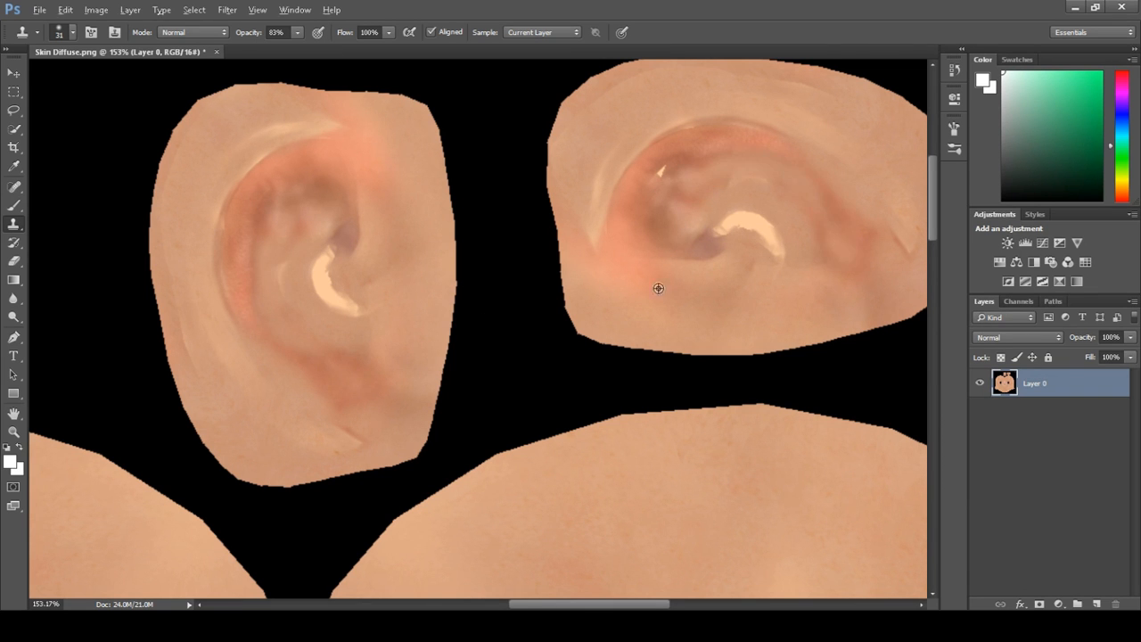
mouse_move(730, 246)
left_mouse_down()
mouse_move(759, 234)
mouse_move(704, 234)
left_mouse_up()
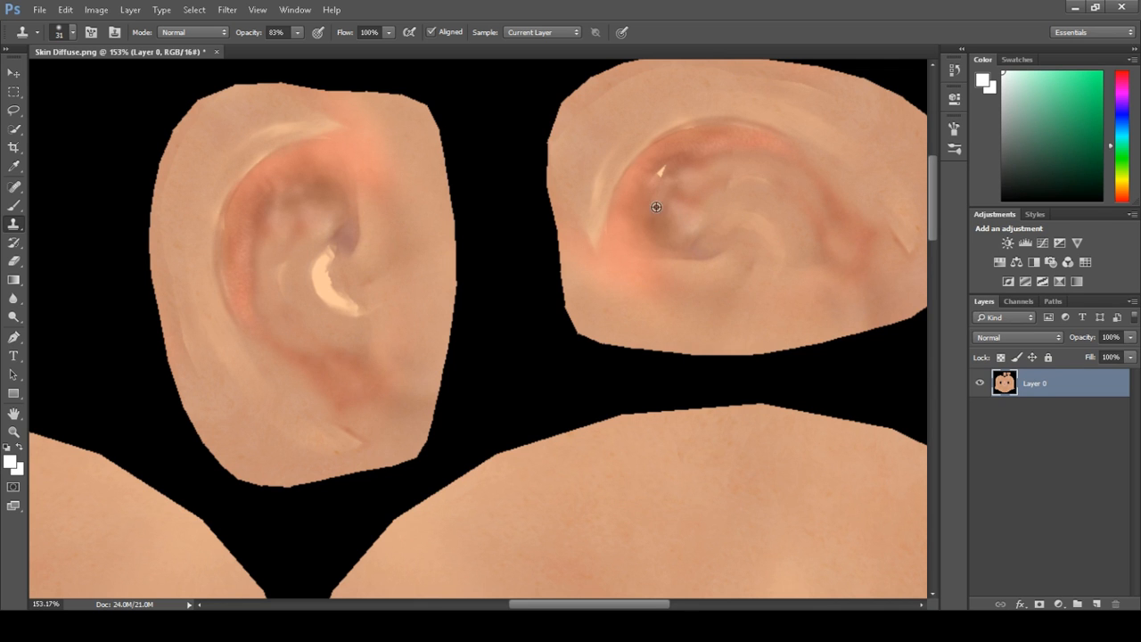
left_click_drag(669, 175, 666, 169)
Clone skin over the bright highlight inside the left ear
left_click(287, 277, "alt")
mouse_move(319, 251)
left_mouse_down()
mouse_move(321, 288)
mouse_move(351, 307)
left_mouse_up()
left_click(333, 248)
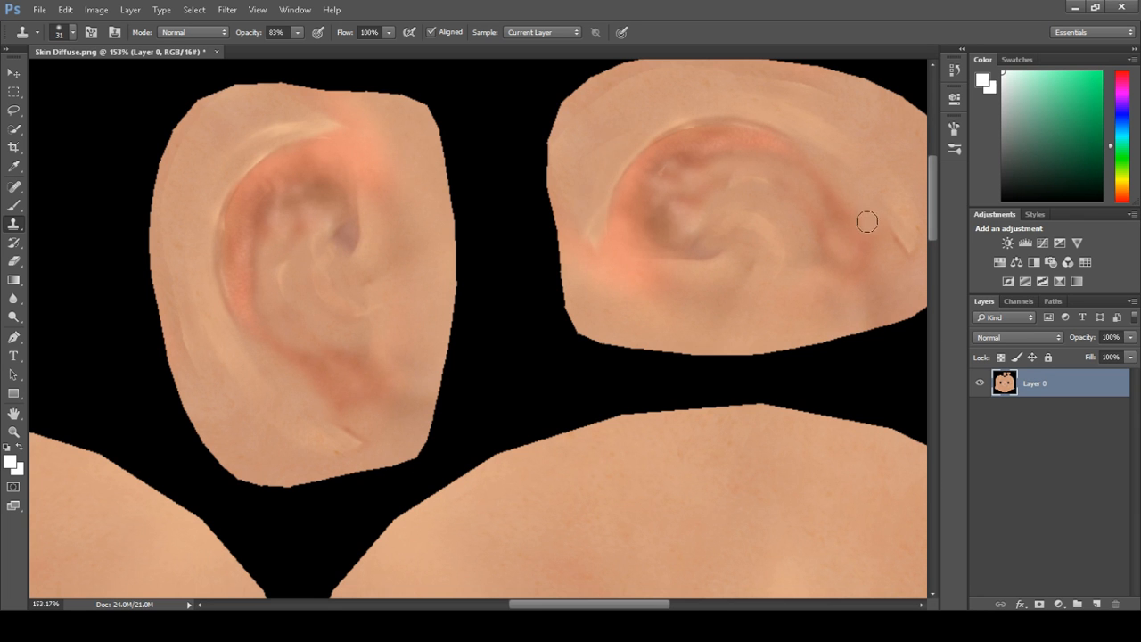
Attempt a clone stroke near the right ear's lower edge and undo it
scroll(828, 221, "down", 2)
scroll(830, 223, "down", 1)
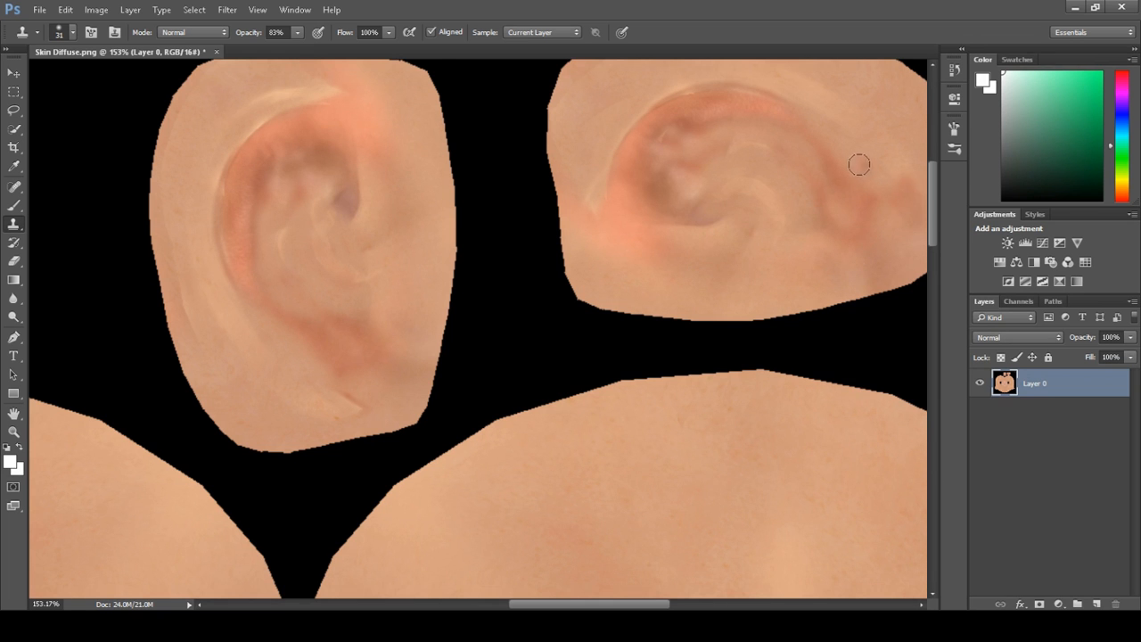
scroll(856, 189, "down", 1)
scroll(852, 190, "down", 3)
left_click_drag(790, 217, 619, 306)
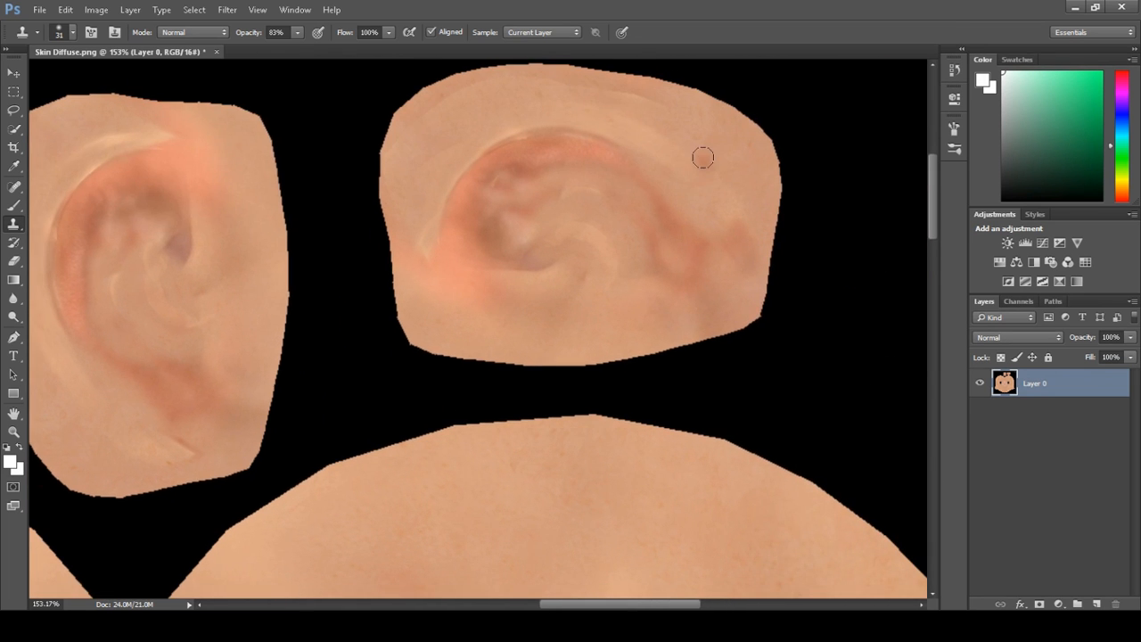
left_click(561, 329)
key("super")
key("super")
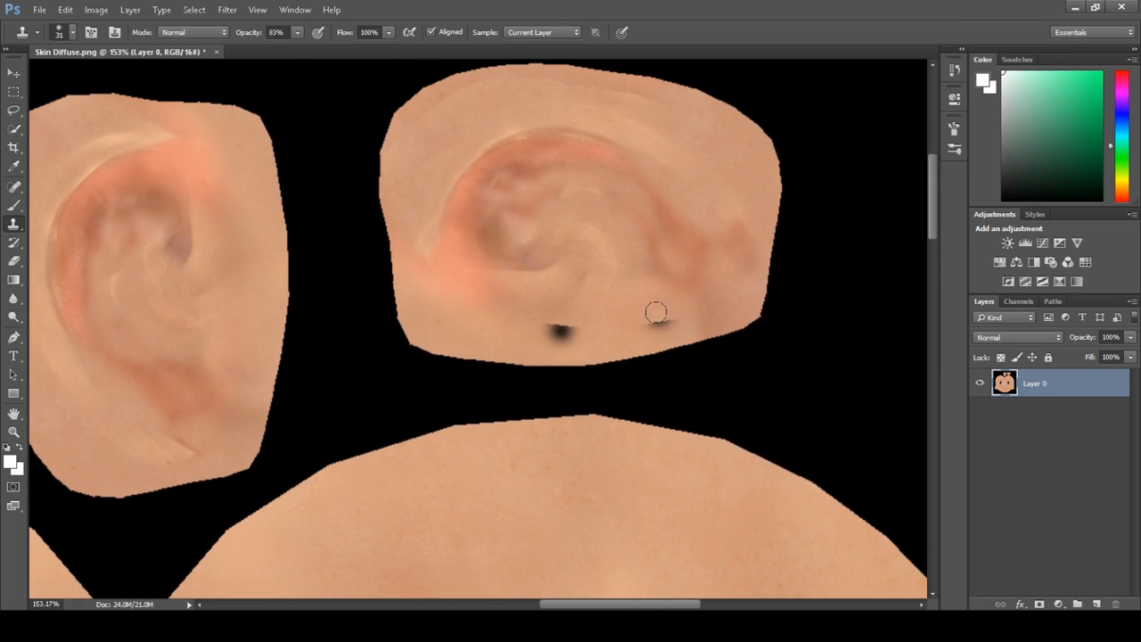
key("ctrl+z")
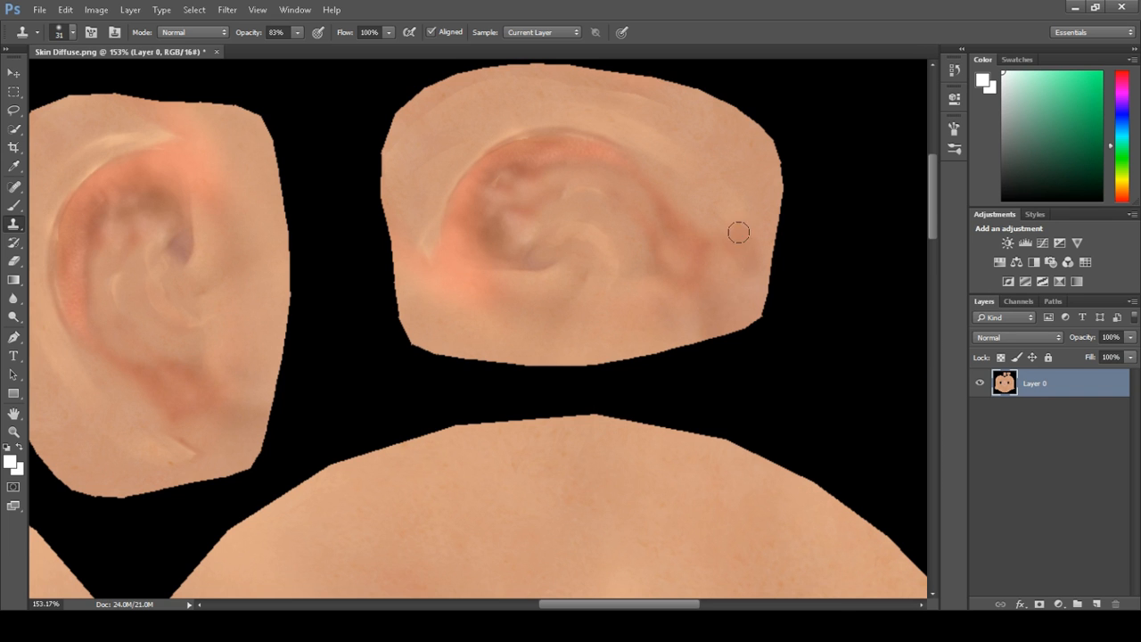
scroll(496, 285, "down", 3)
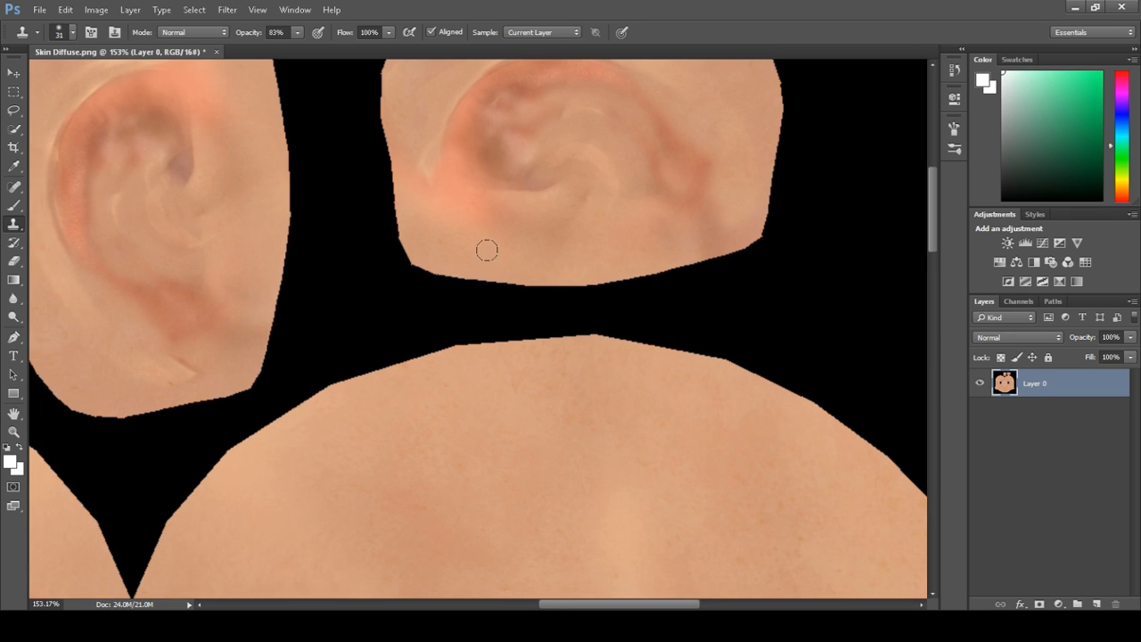
scroll(486, 250, "right", 3, "ctrl")
scroll(492, 234, "down", 8, "alt")
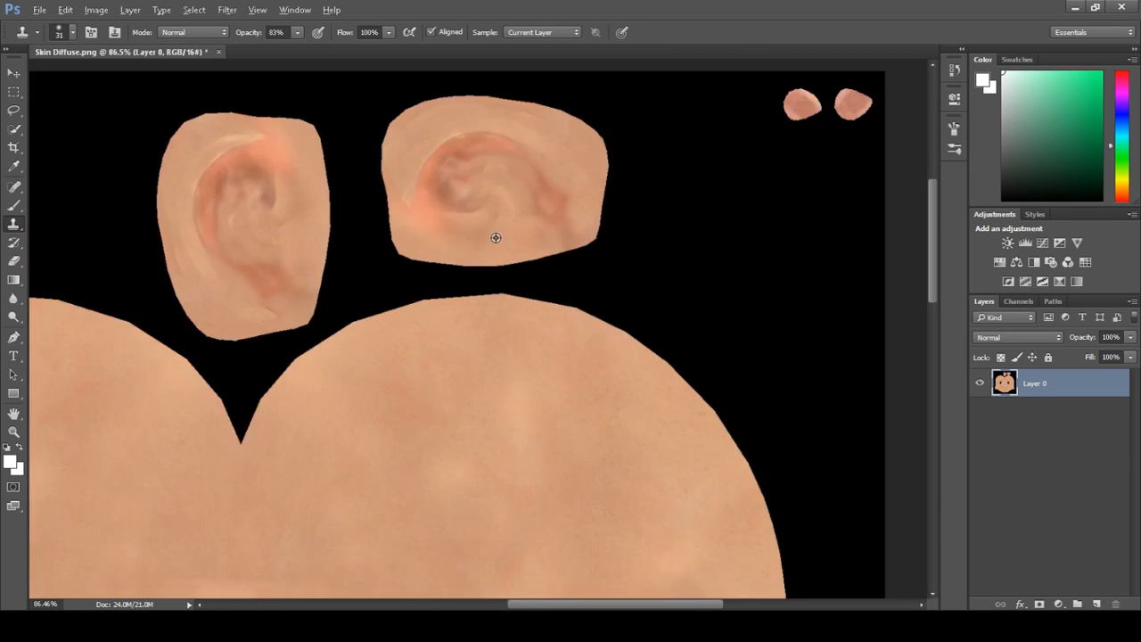
Zoom in on the face area and duplicate the texture layer
scroll(429, 408, "up", 2, "alt")
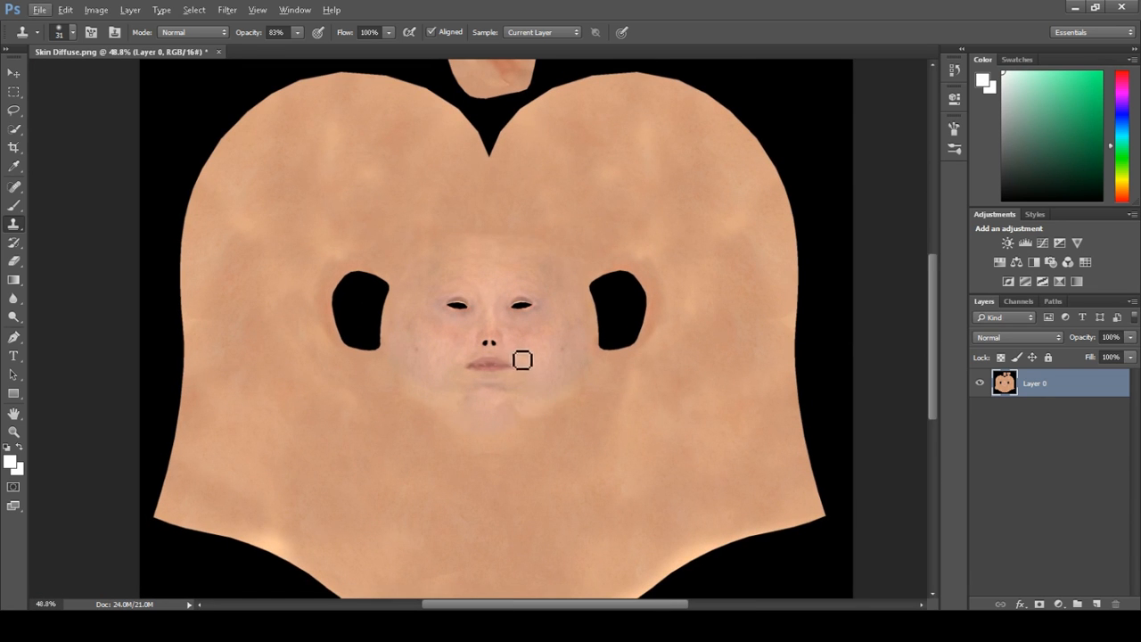
scroll(523, 357, "up", 4, "alt")
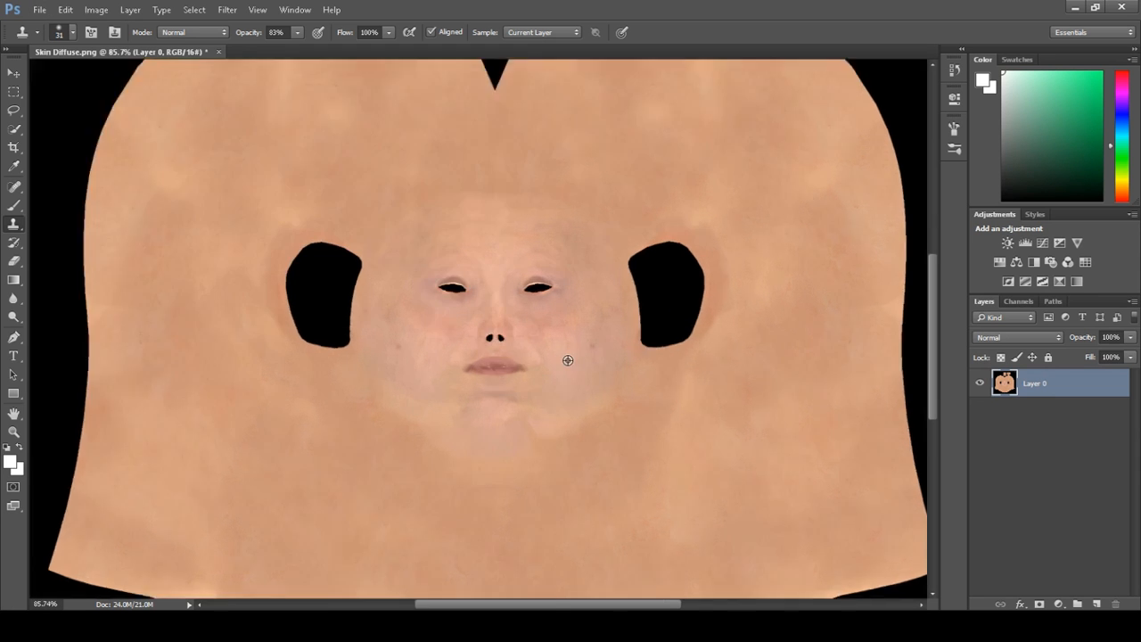
scroll(568, 360, "up", 5, "alt")
left_click(483, 355)
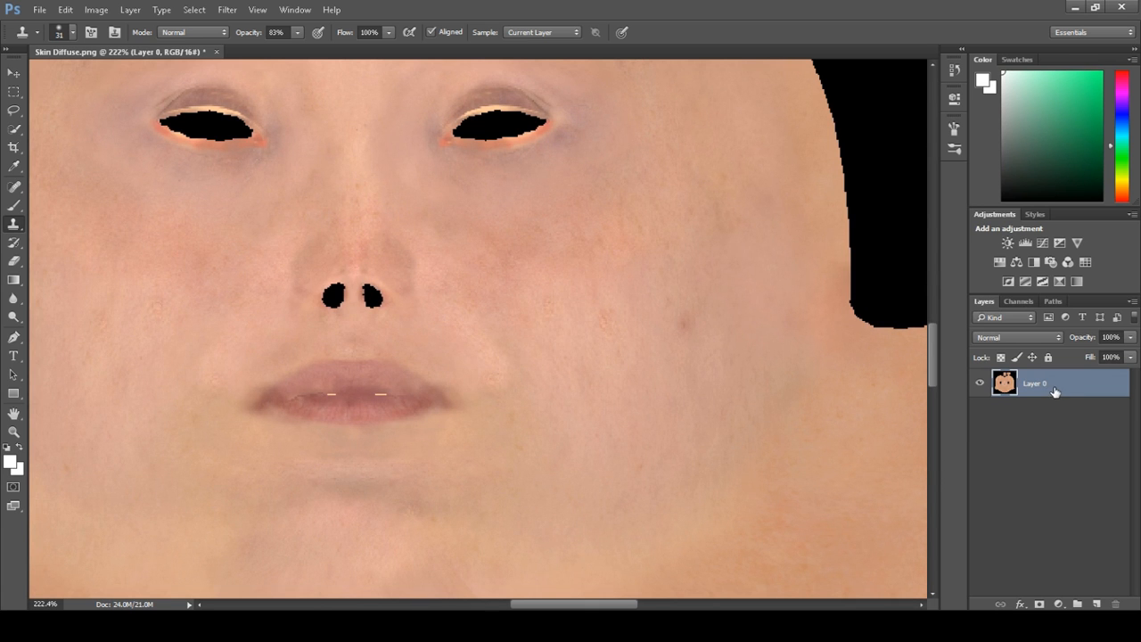
key("j")
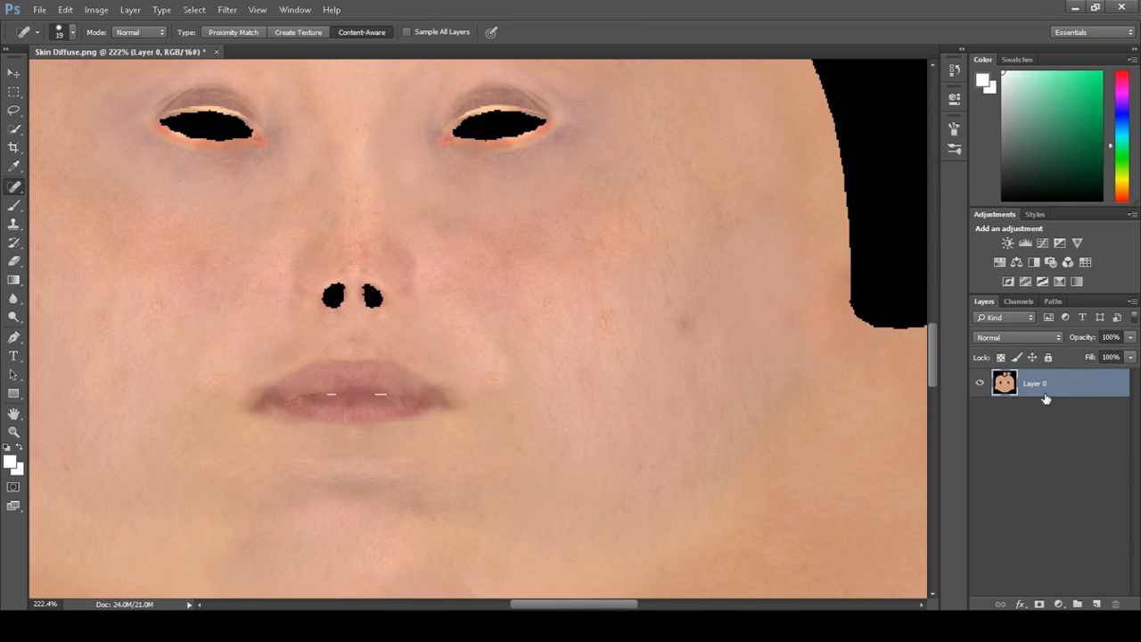
key("ctrl+j")
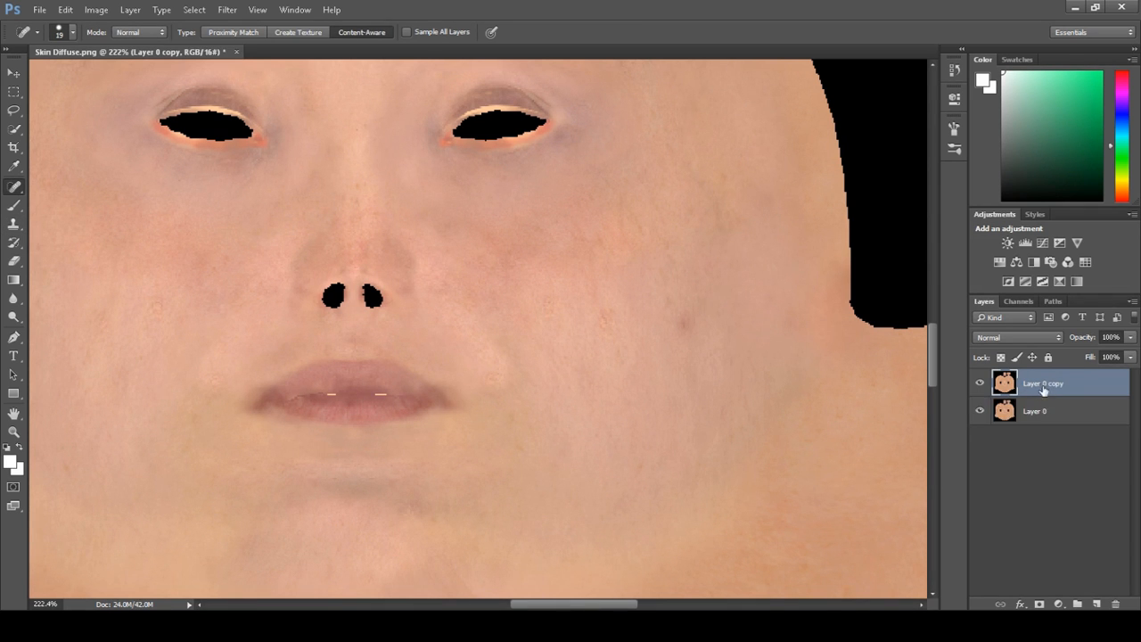
Apply a High Pass filter to the duplicated layer with a radius of 3.8 pixels
left_click(227, 10)
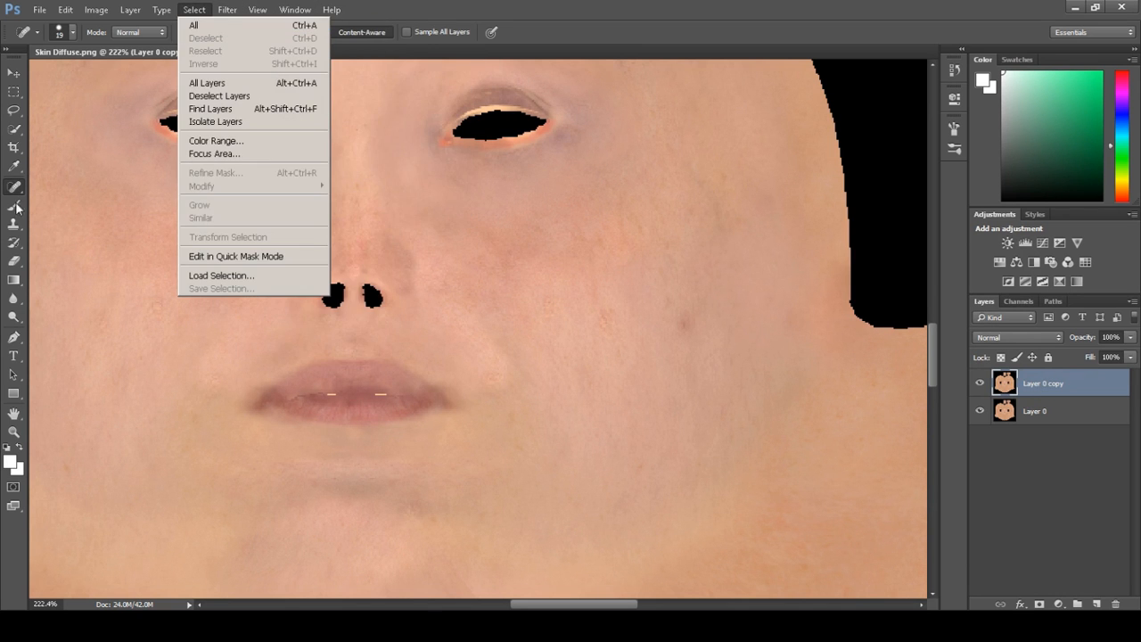
mouse_move(264, 268)
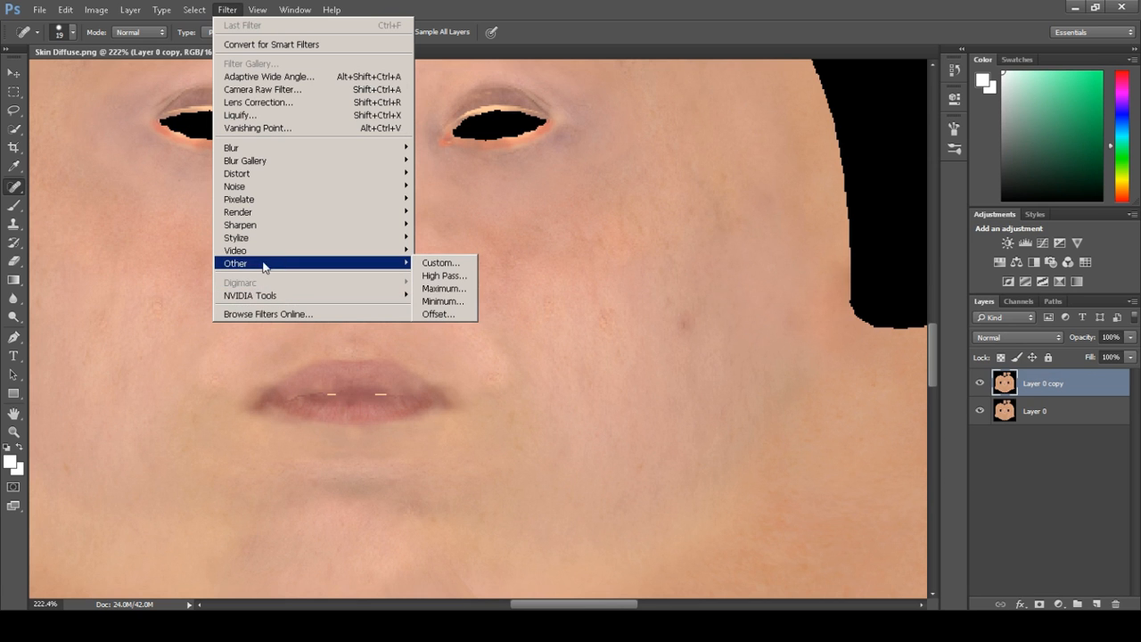
left_click(441, 279)
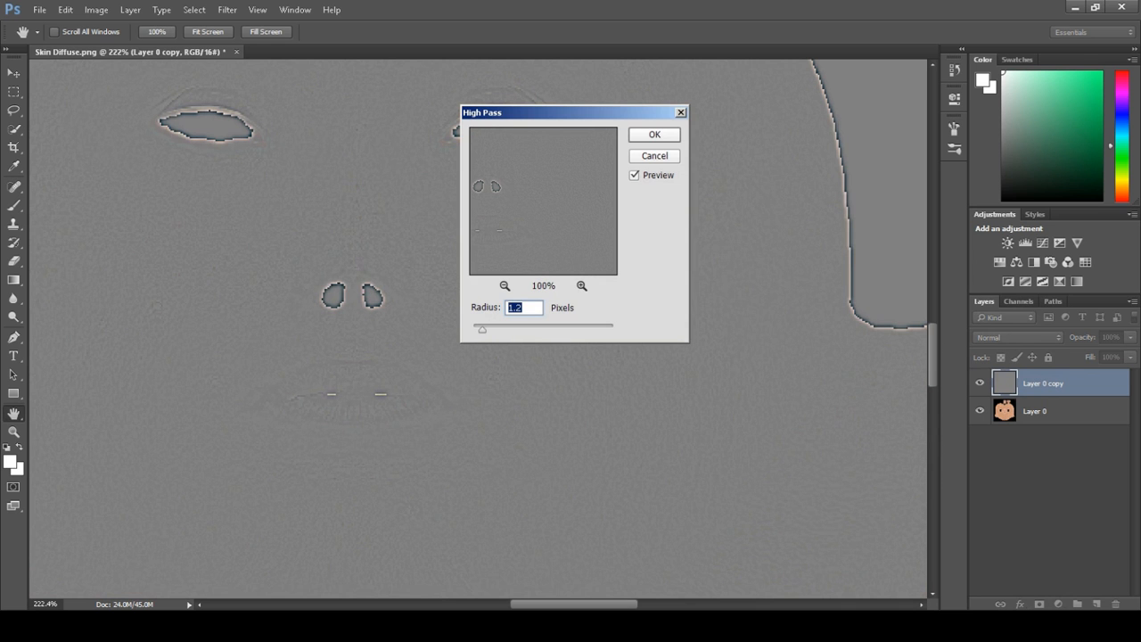
left_click_drag(484, 330, 489, 330)
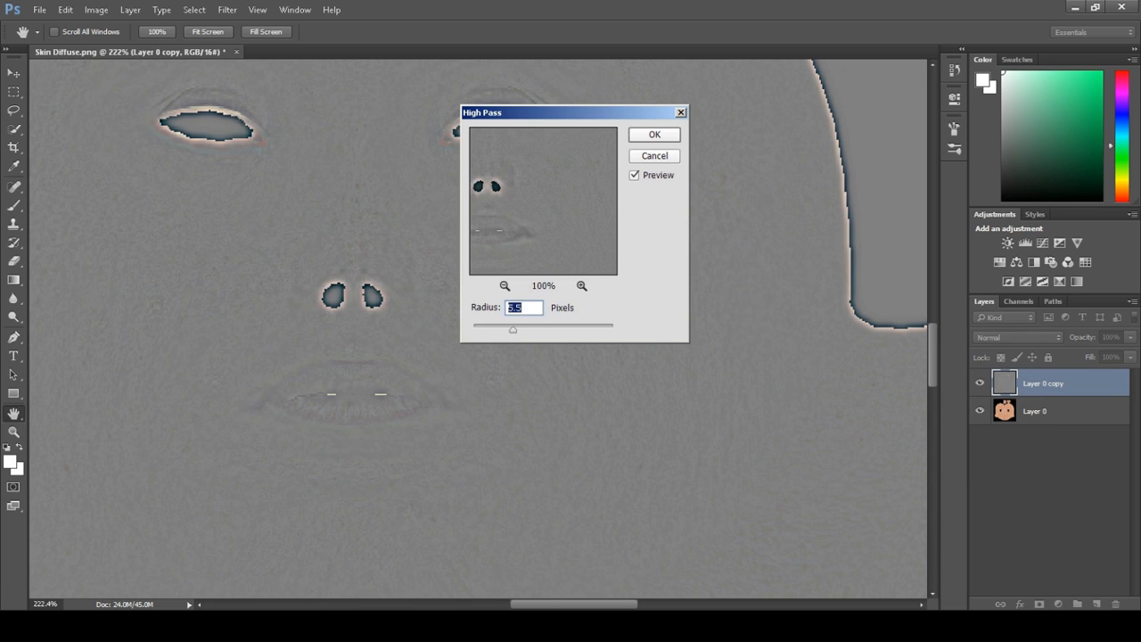
double_click(508, 306)
type("2.2")
double_click(509, 307)
mouse_move(508, 330)
left_mouse_down()
mouse_move(492, 329)
mouse_move(524, 329)
mouse_move(504, 329)
left_mouse_up()
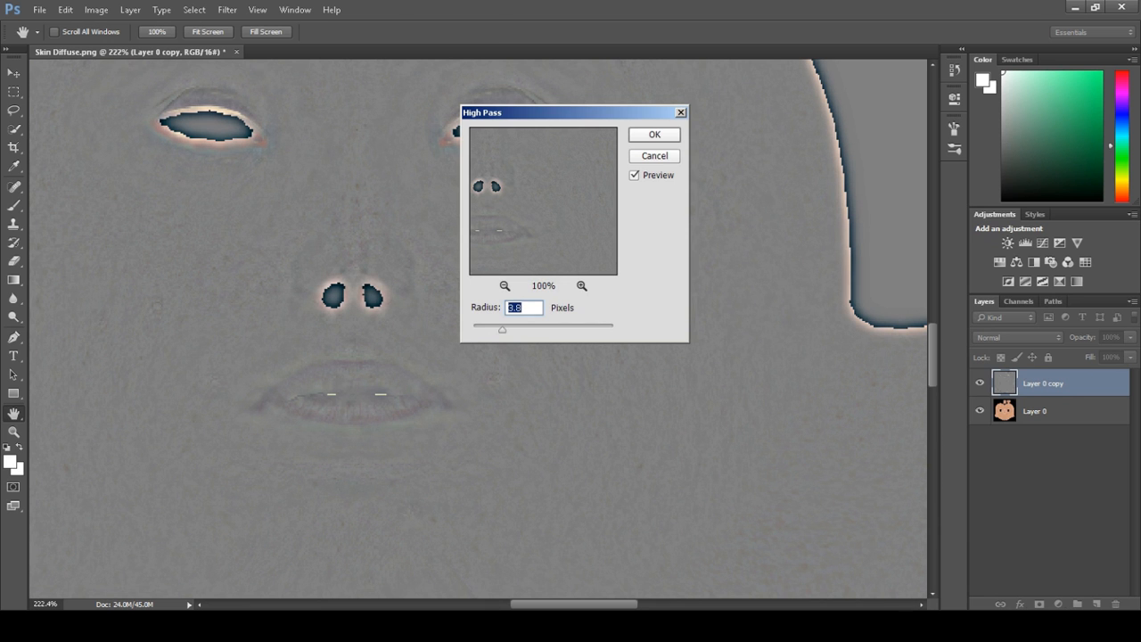
left_click(649, 133)
Set the high-pass layer's blend mode to Overlay and its opacity to 44%, toggling it to compare
key("j")
left_click(1026, 338)
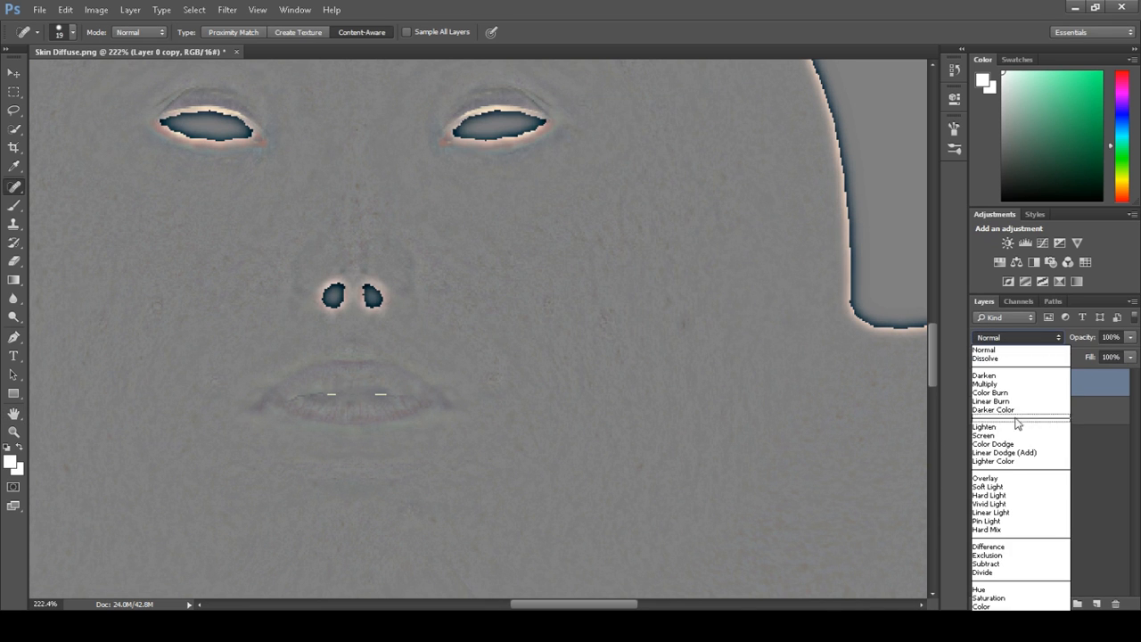
left_click(996, 480)
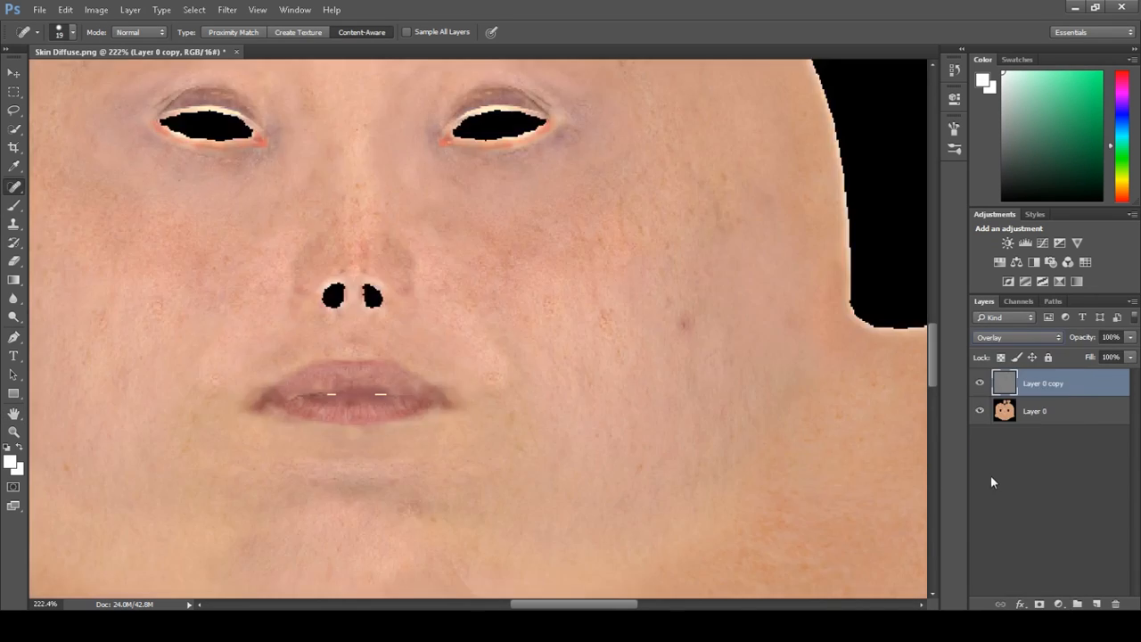
left_click(979, 385)
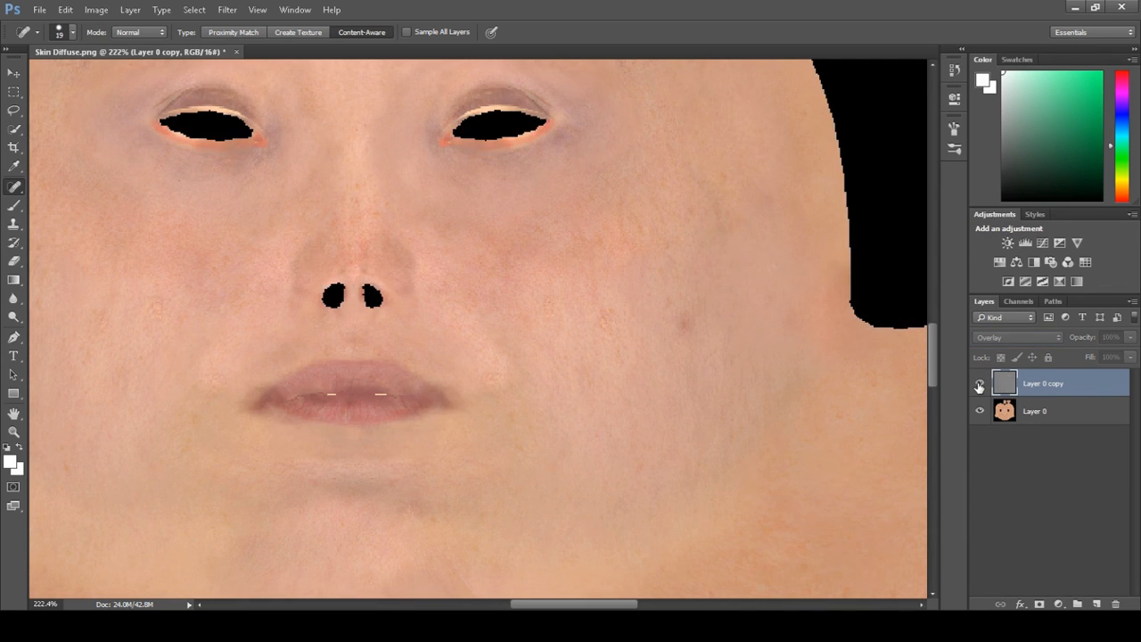
left_click(979, 384)
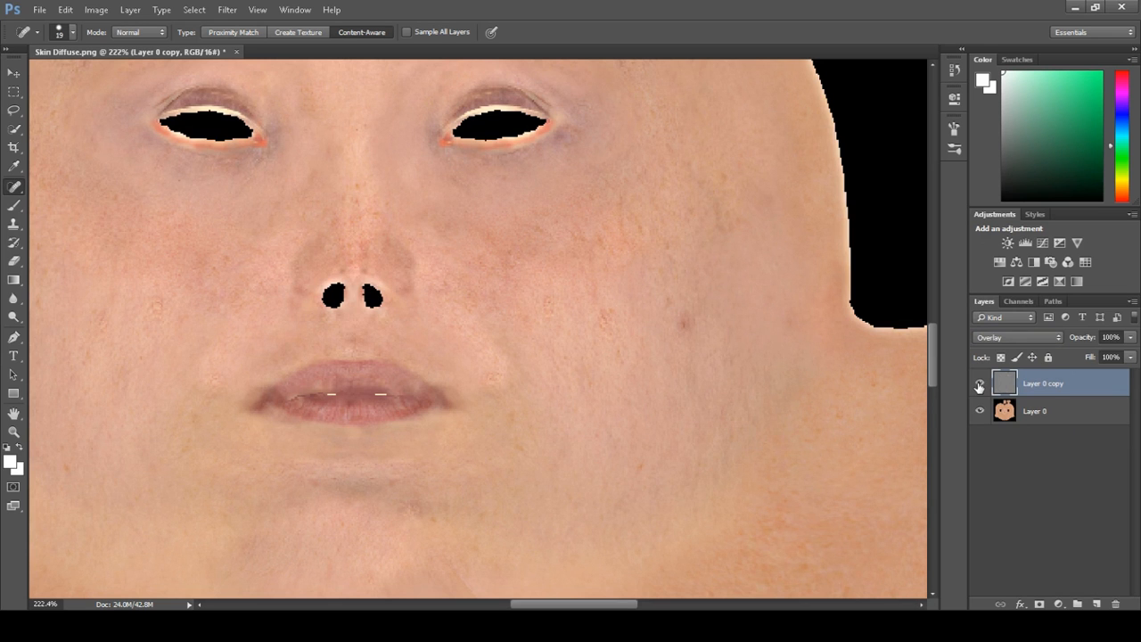
left_click(980, 385)
left_click(980, 384)
left_click(1131, 338)
left_click_drag(1131, 353, 1090, 353)
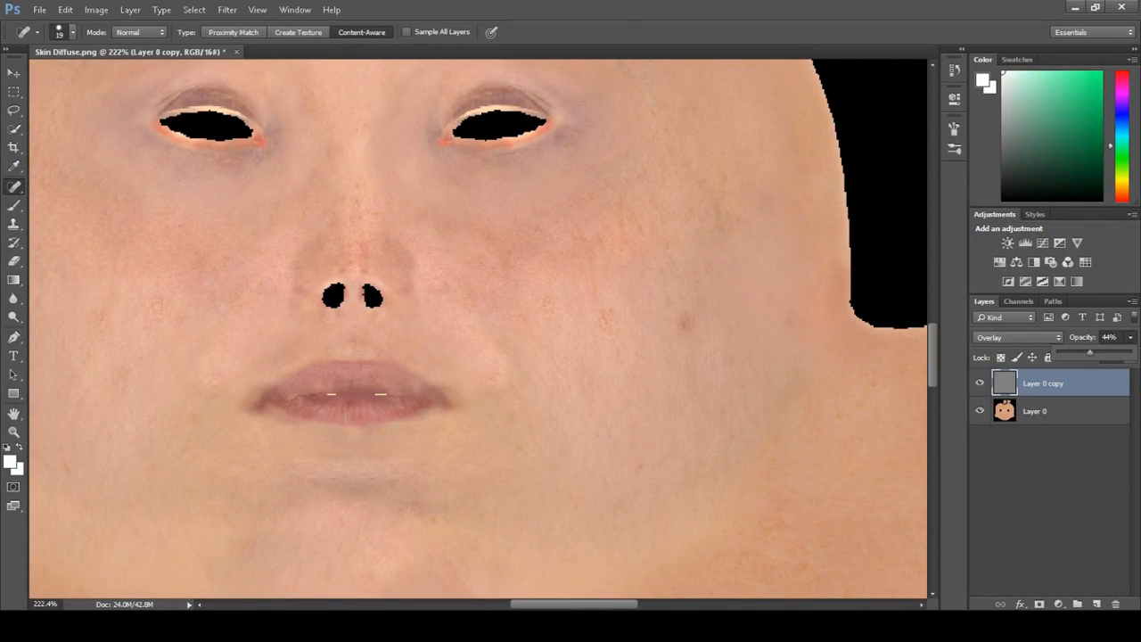
Save the image as PNG, replacing Skin Diffuse.png in the Textures folder
left_click(1042, 448)
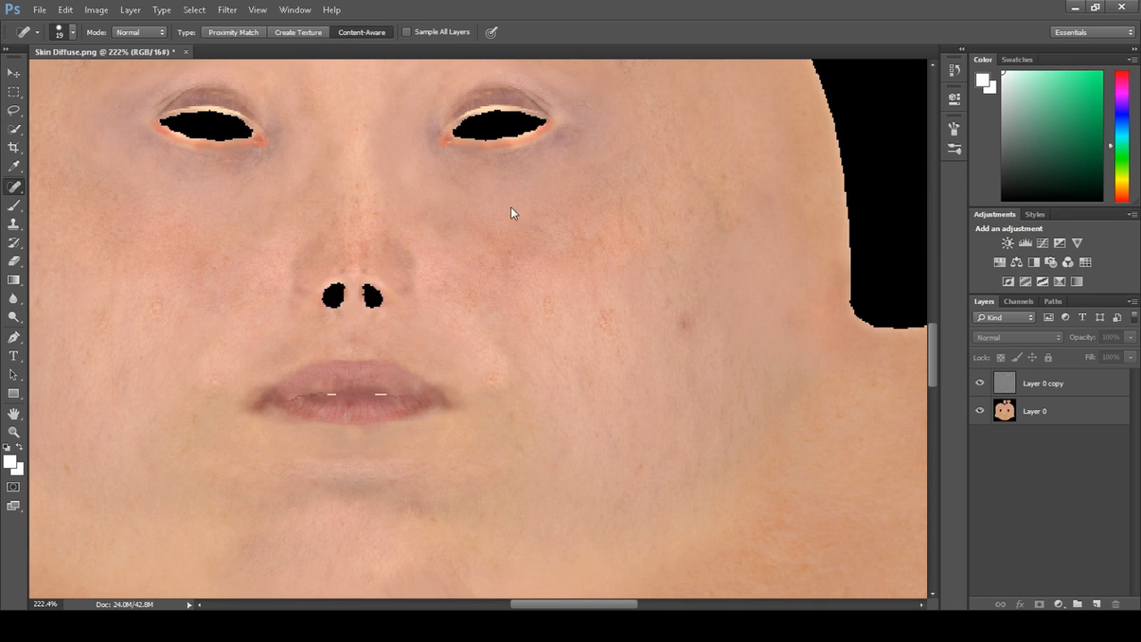
key("ctrl+shift+s")
left_click(326, 288)
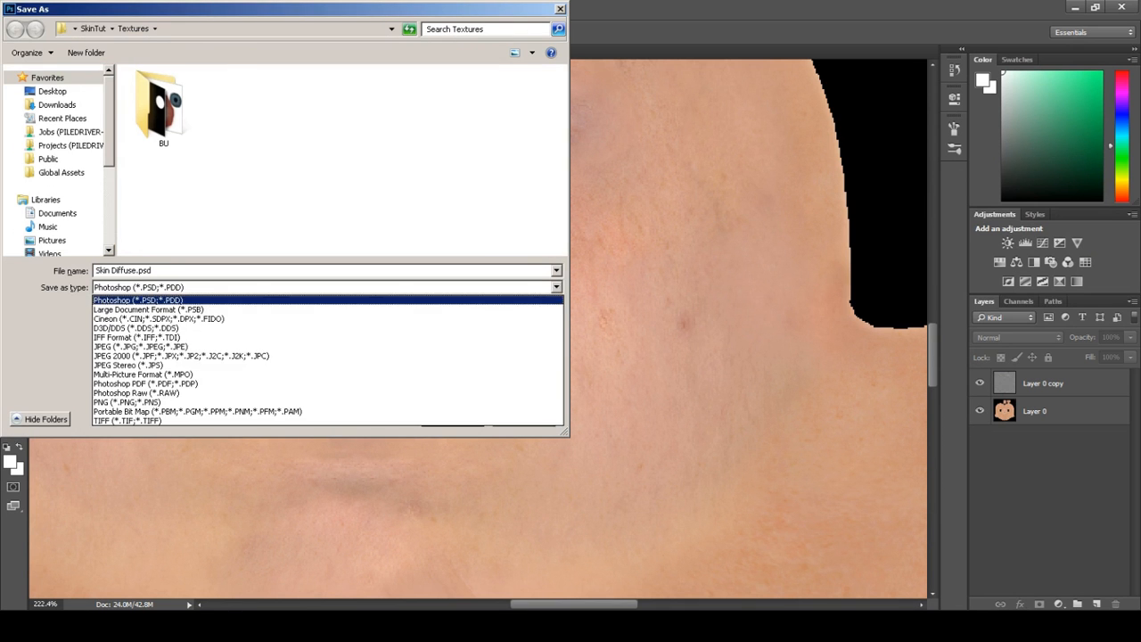
left_click(268, 402)
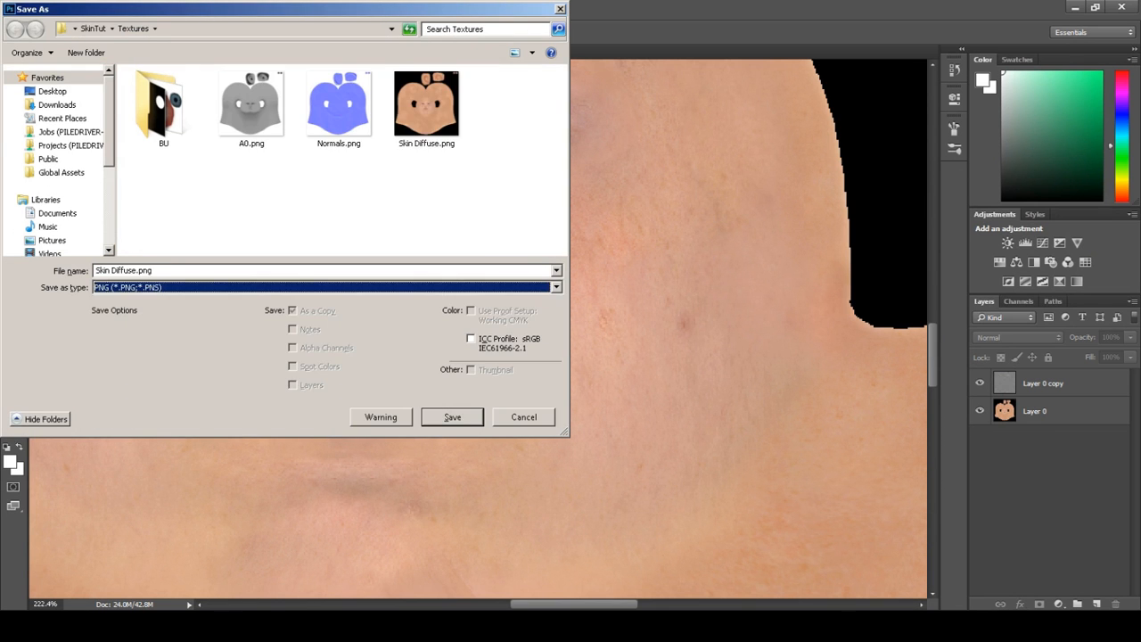
left_click(428, 109)
key("Return")
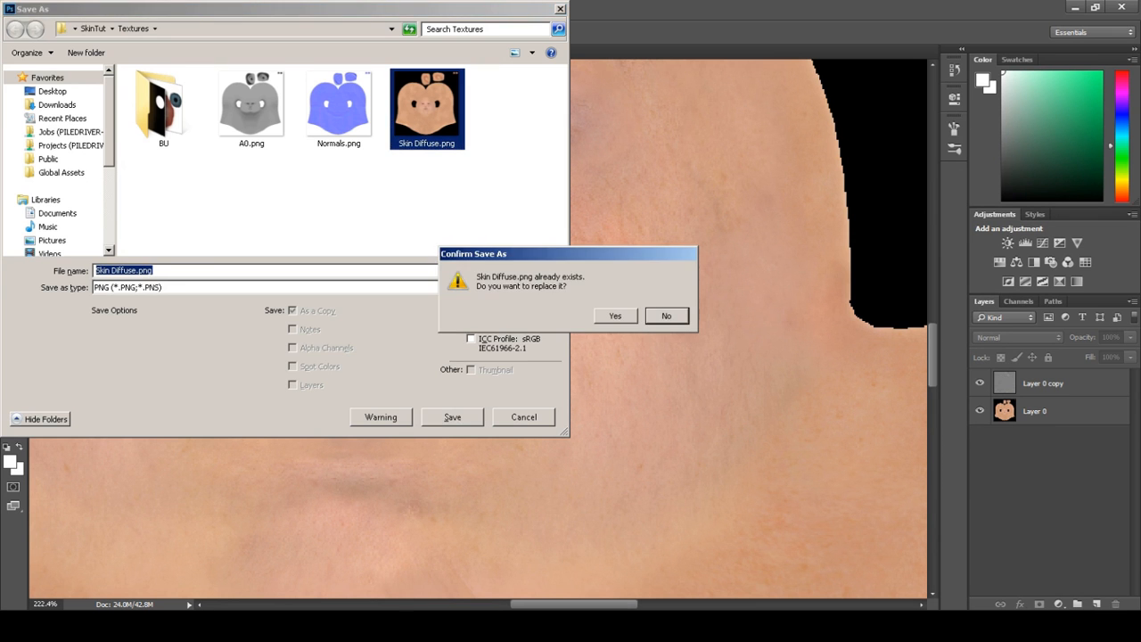
key("Left")
key("Return")
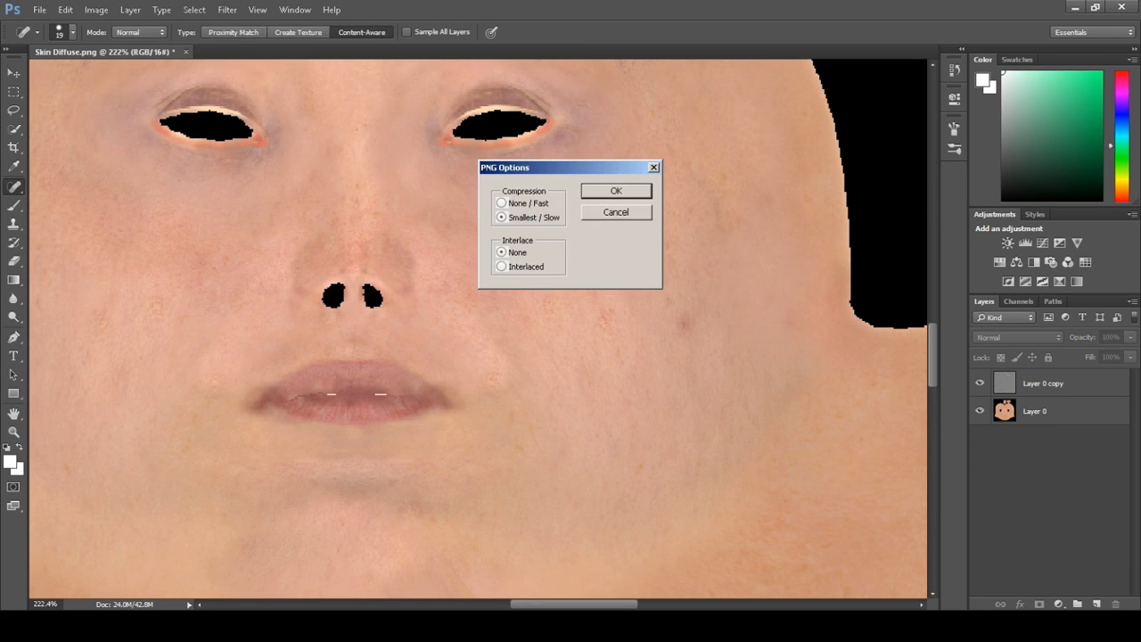
key("Return")
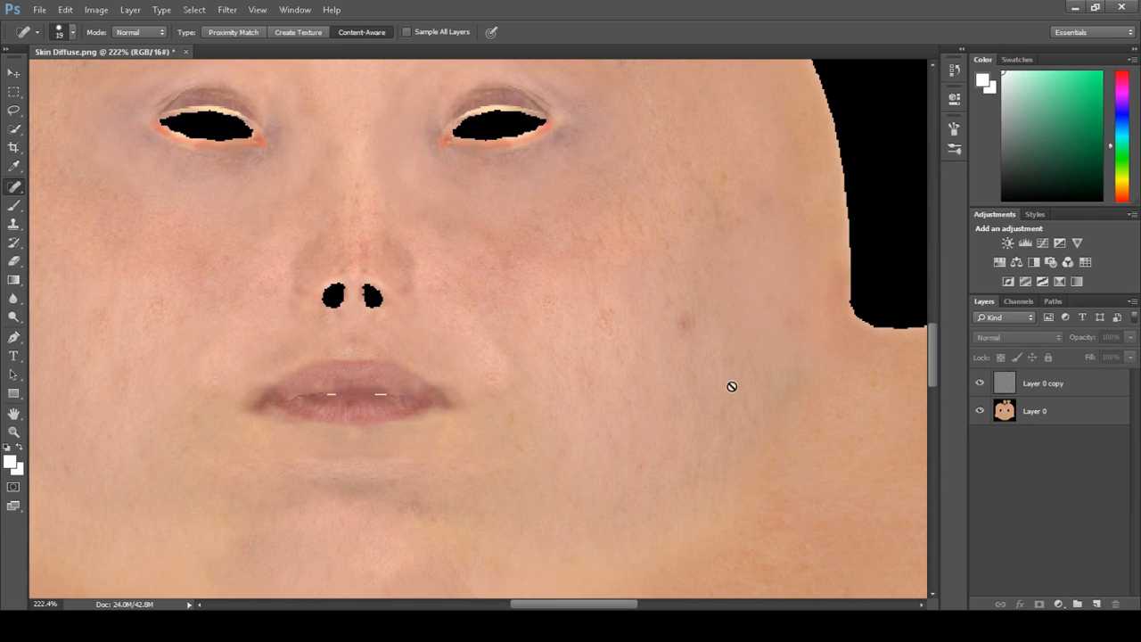
Hide the base layer and set the high-pass layer back to Normal blend mode at 100% opacity
left_click(980, 411)
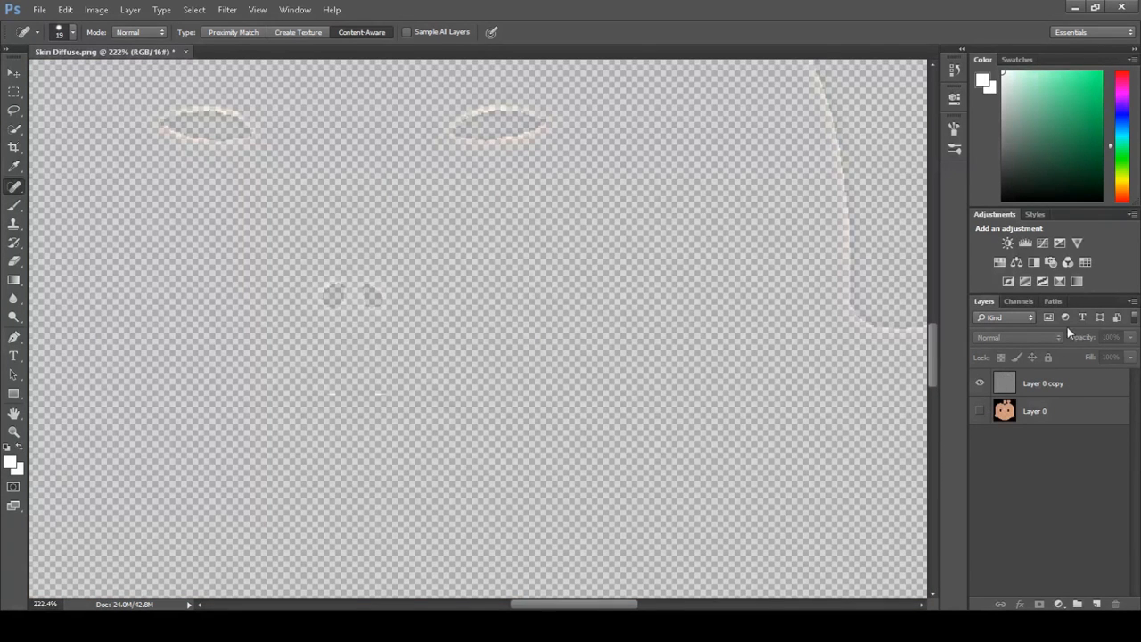
left_click(1032, 383)
left_click(1042, 338)
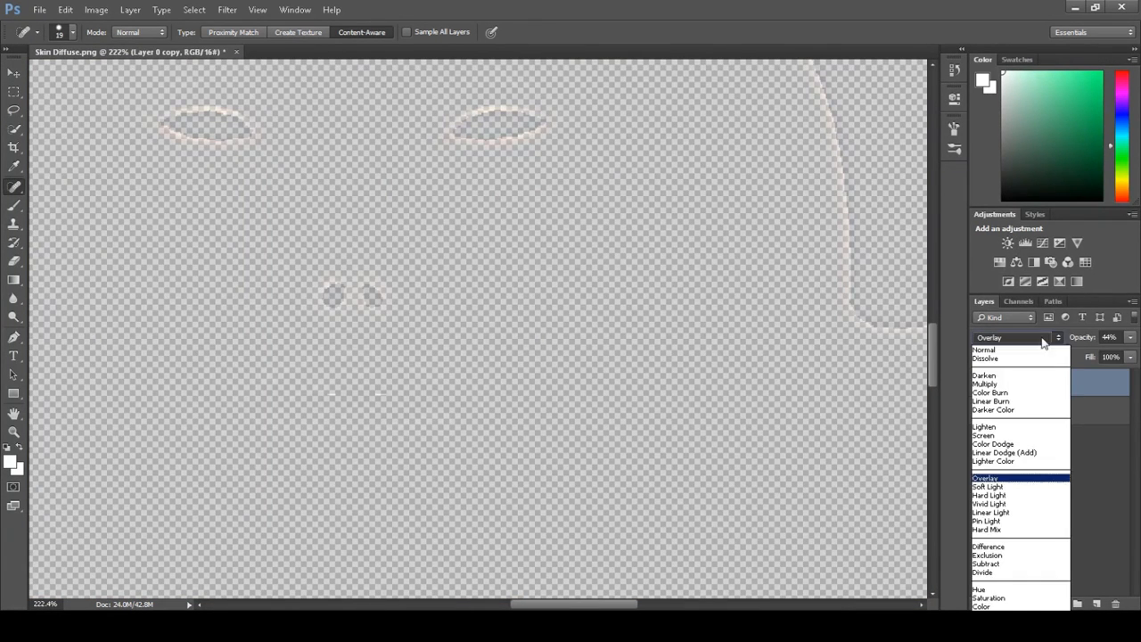
left_click(999, 351)
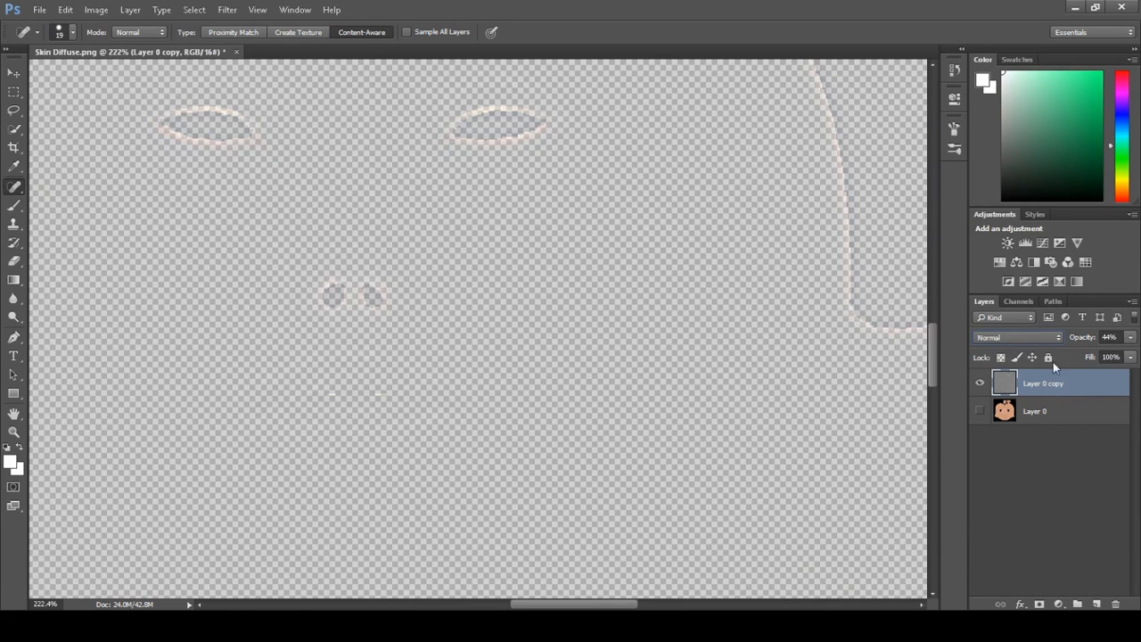
left_click(1129, 338)
left_click_drag(1093, 354, 1132, 354)
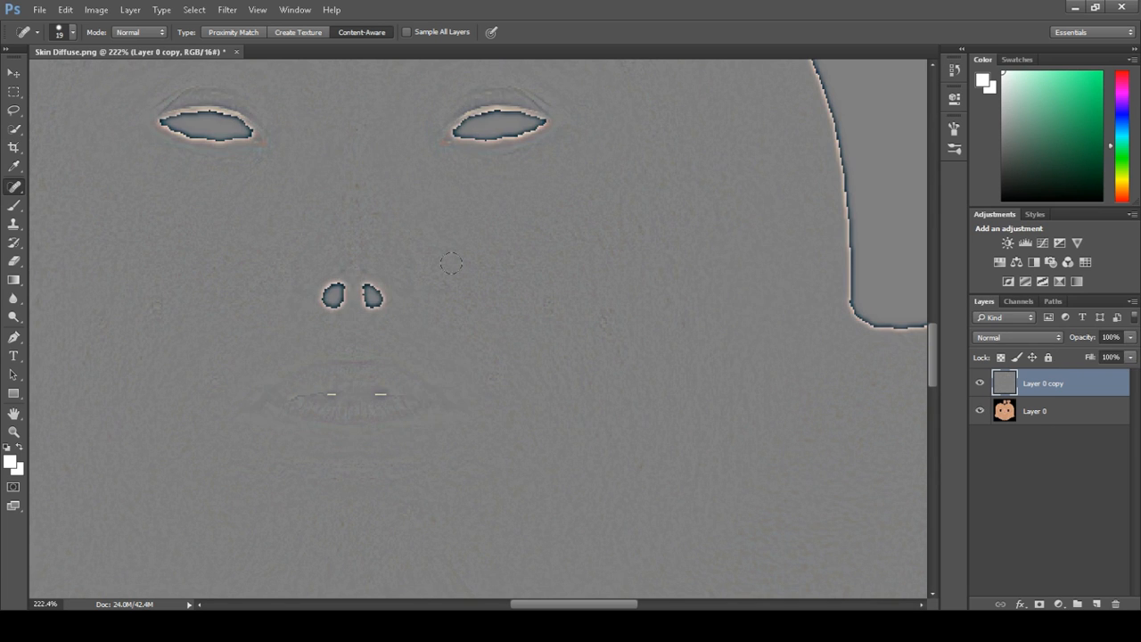
Save the high-pass layer as a new PNG file in the Textures folder
key("ctrl+shift+s")
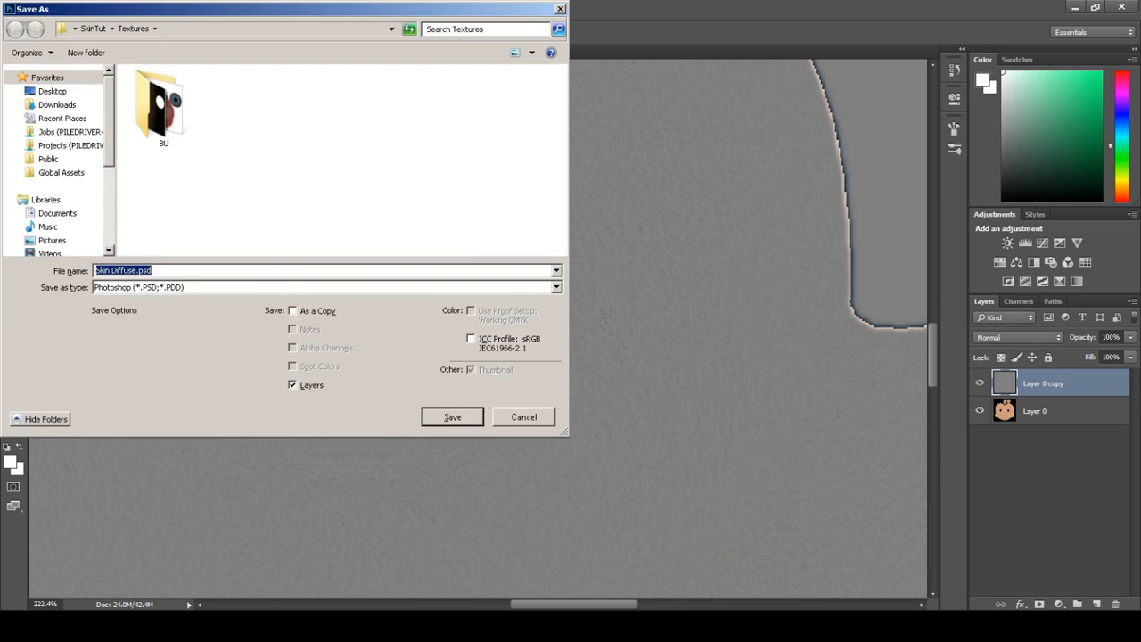
left_click(324, 287)
left_click(214, 402)
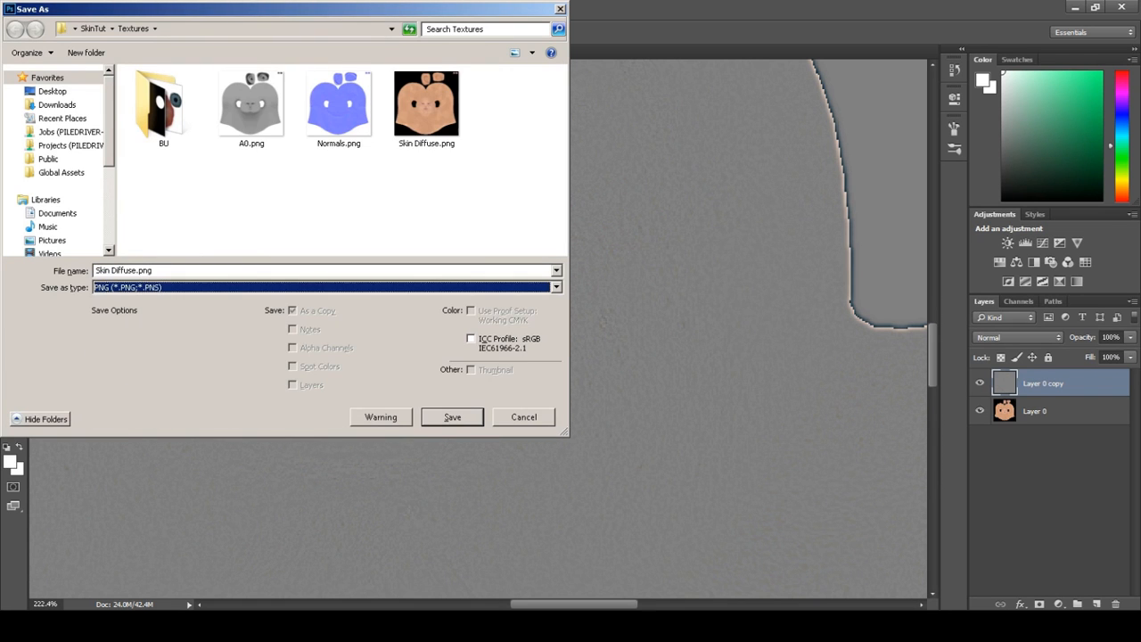
left_click(179, 270)
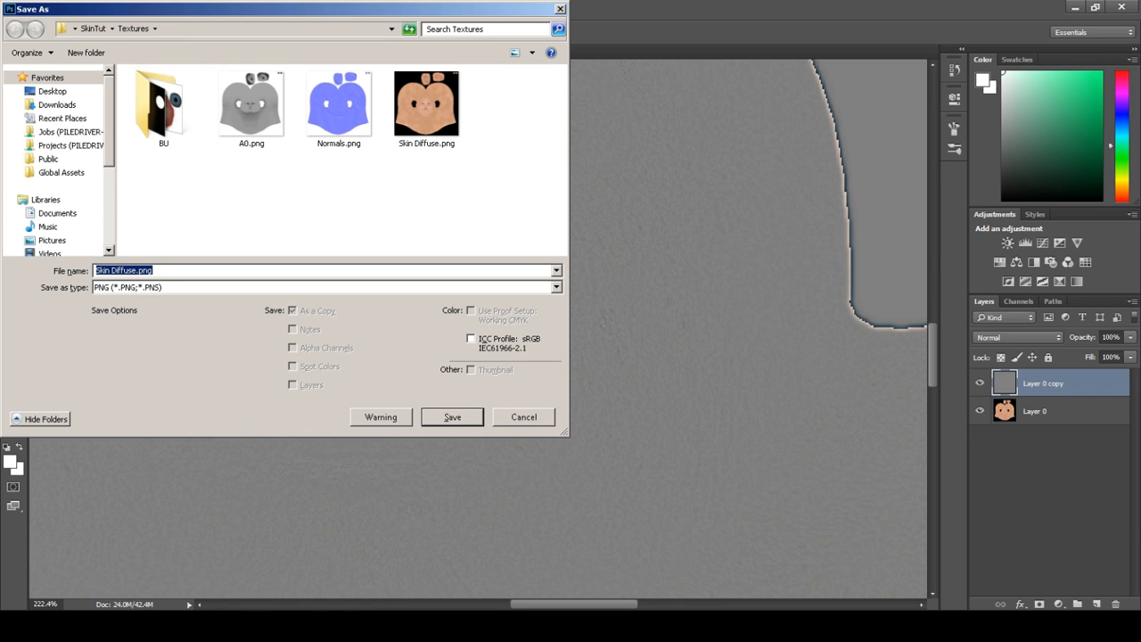
type("M")
key("Return")
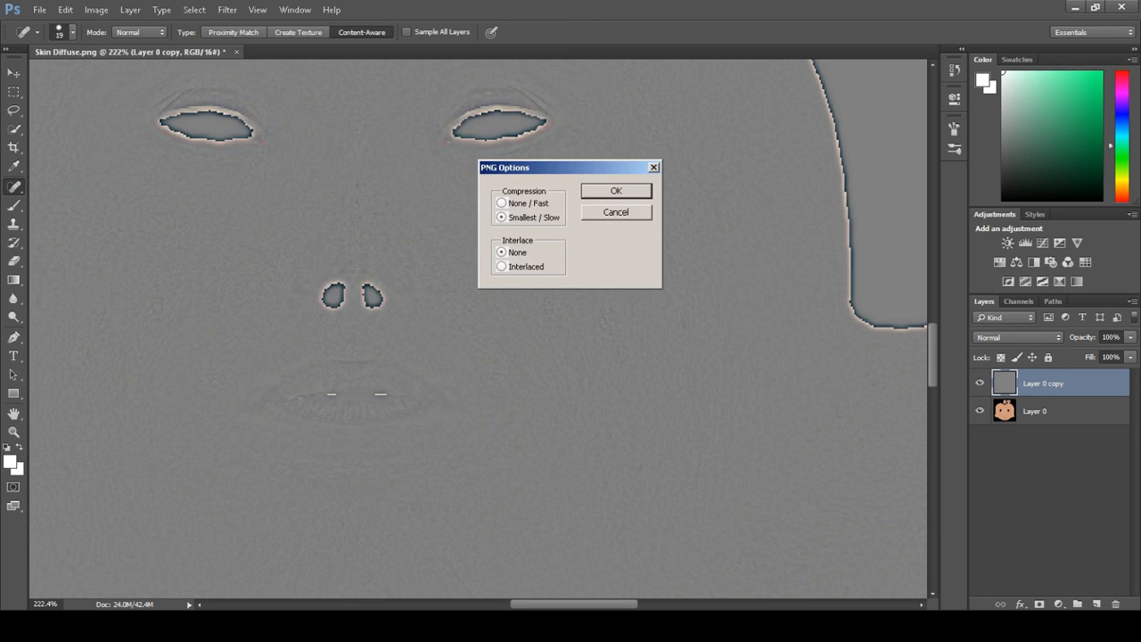
key("Return")
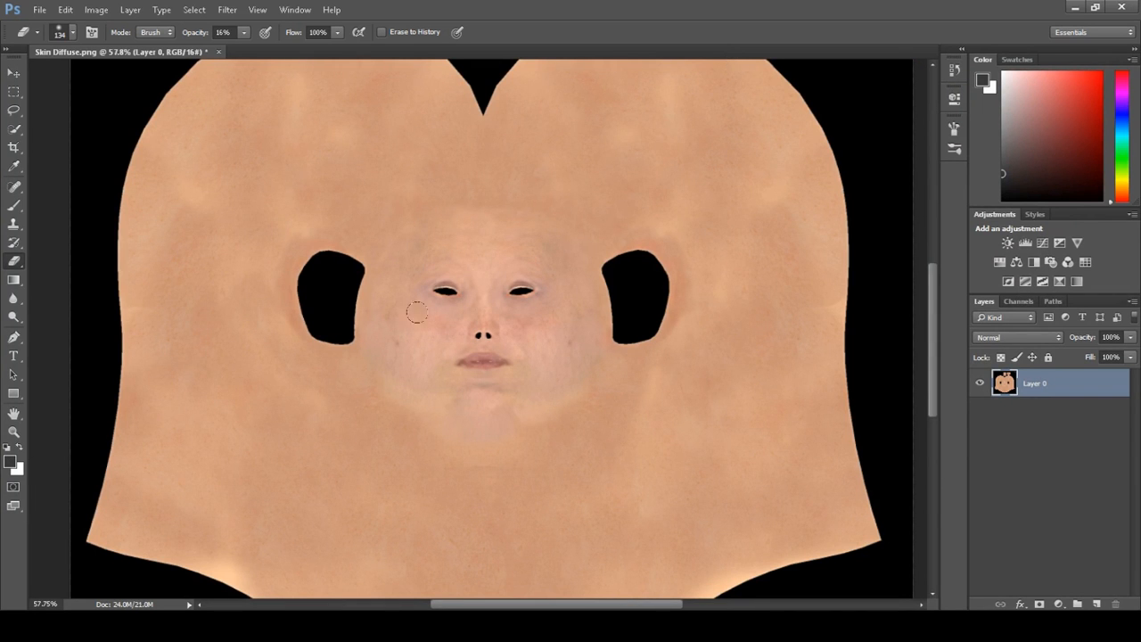
Examine the whole skin texture around the face at different zoom levels
scroll(485, 299, "up", 1)
scroll(484, 298, "down", 2)
scroll(497, 300, "down", 3, "ctrl")
scroll(495, 299, "up", 1, "ctrl")
scroll(486, 290, "up", 1)
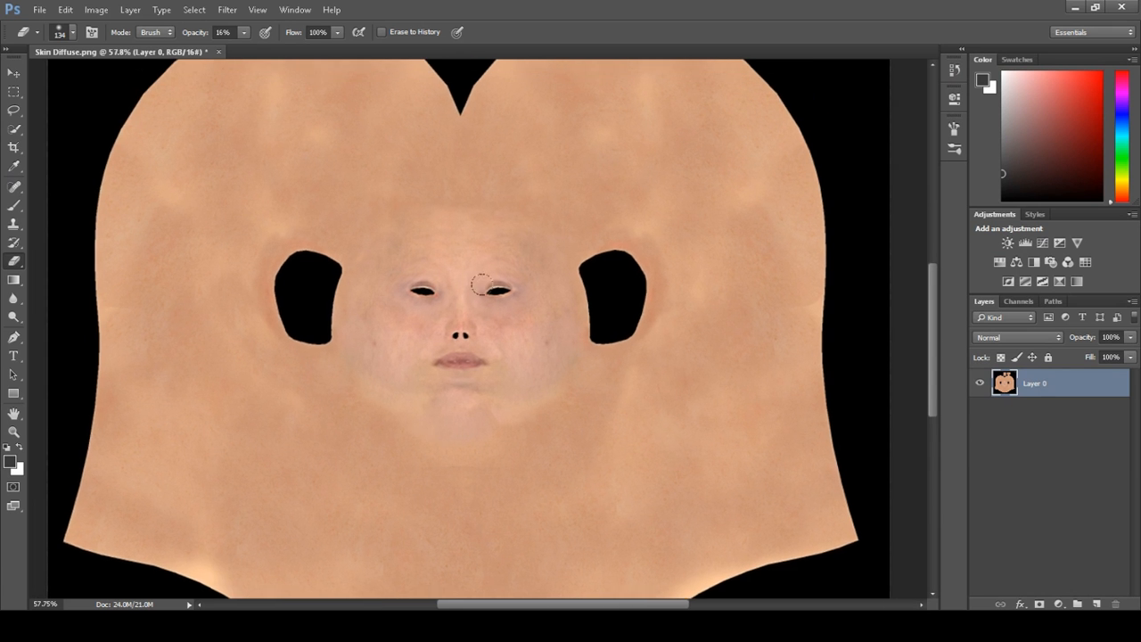
scroll(478, 283, "up", 1)
scroll(471, 278, "down", 2, "alt")
scroll(466, 337, "up", 2, "alt")
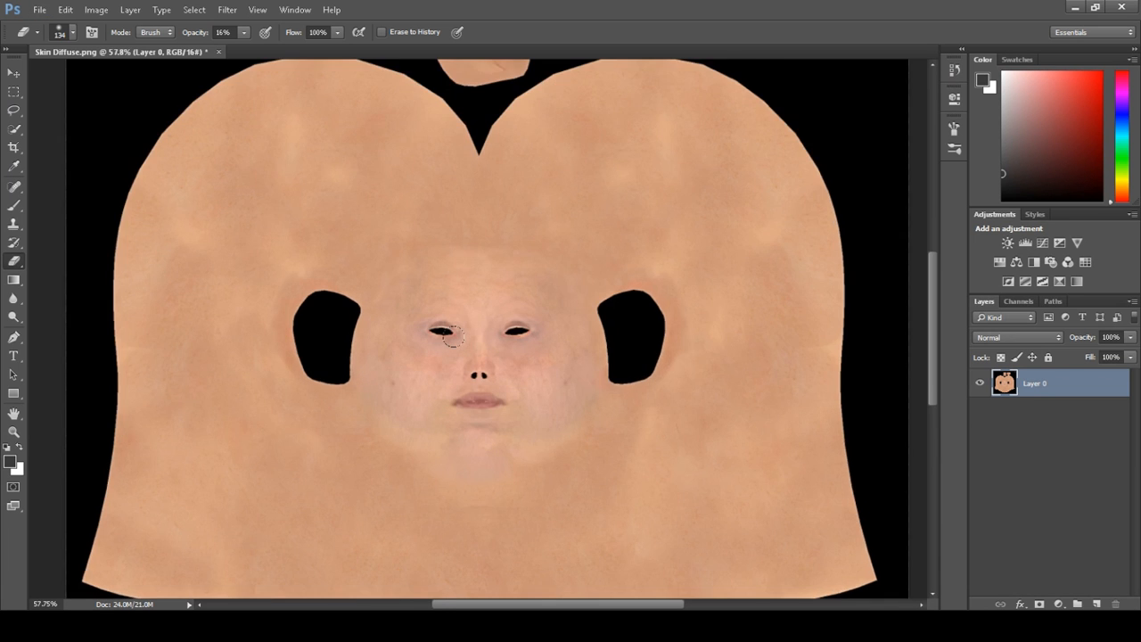
scroll(446, 307, "up", 2, "alt")
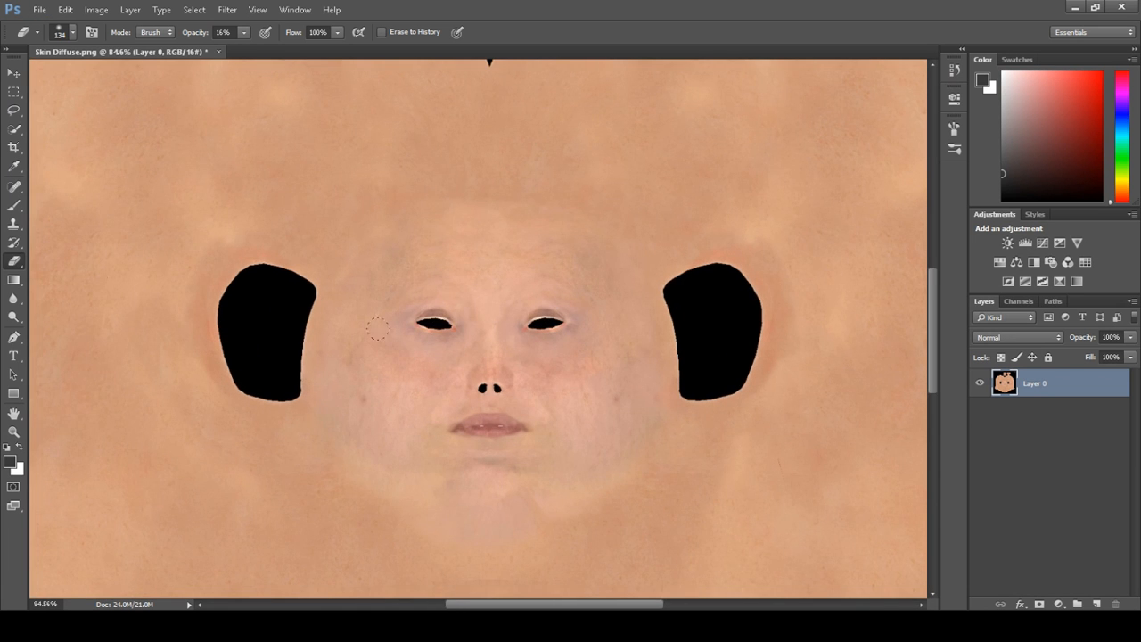
scroll(487, 283, "down", 2, "alt")
scroll(513, 295, "up", 3, "alt")
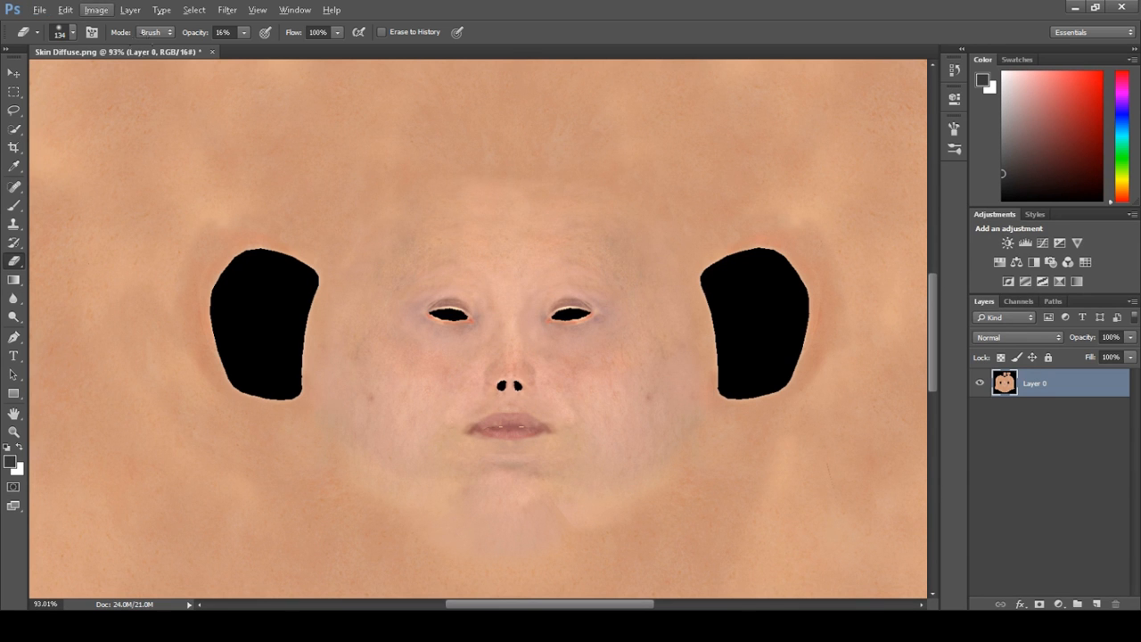
Desaturate the skin texture layer
left_click(101, 11)
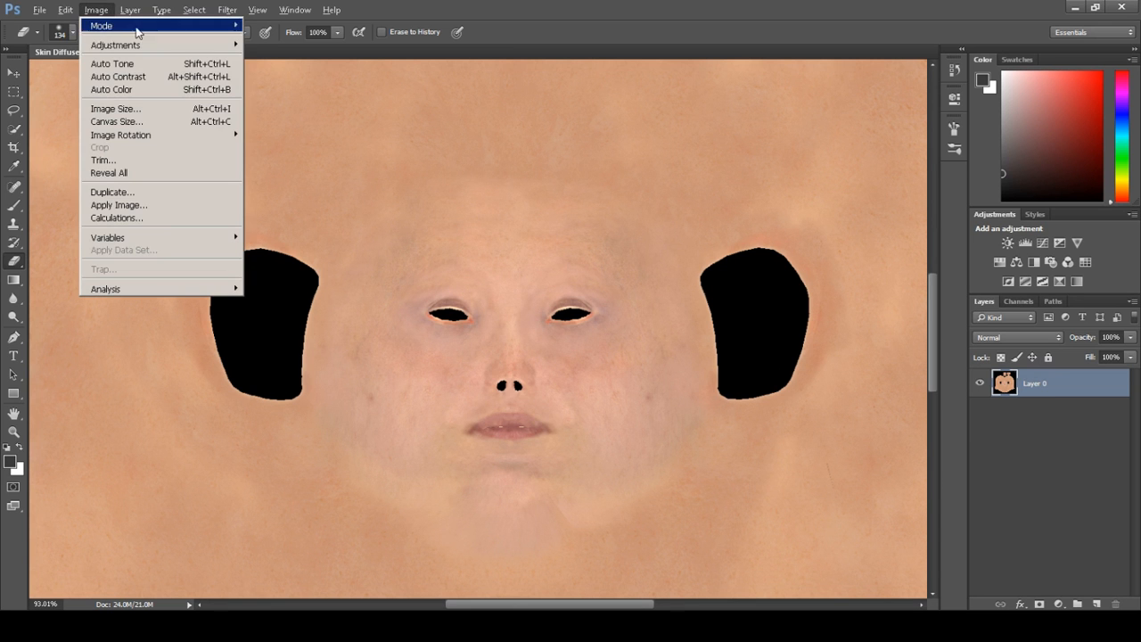
mouse_move(125, 44)
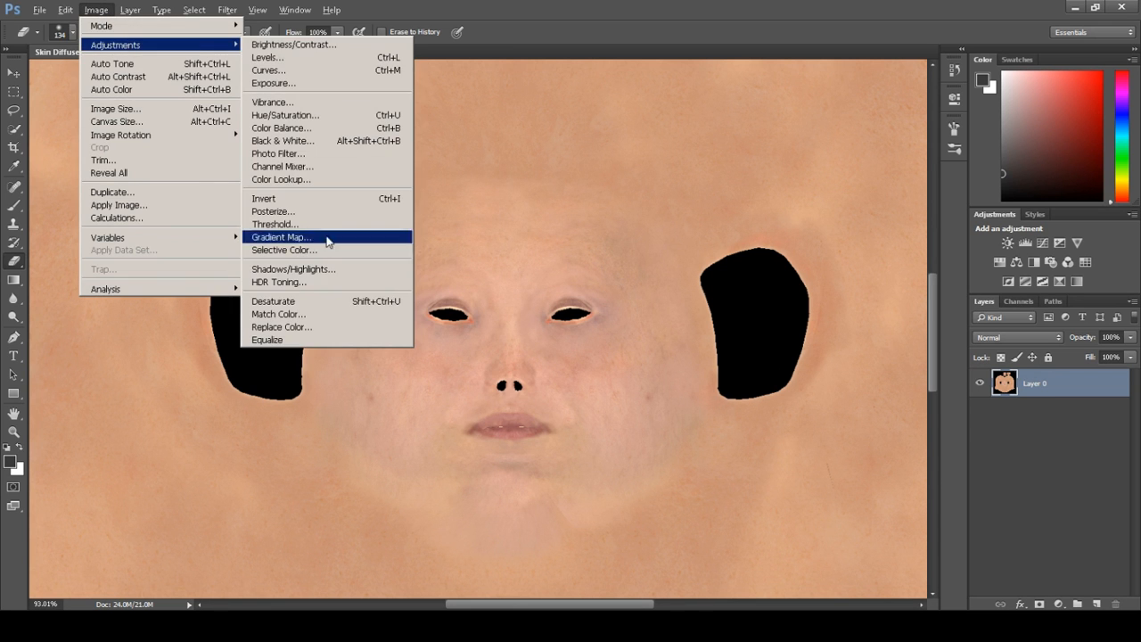
left_click(299, 303)
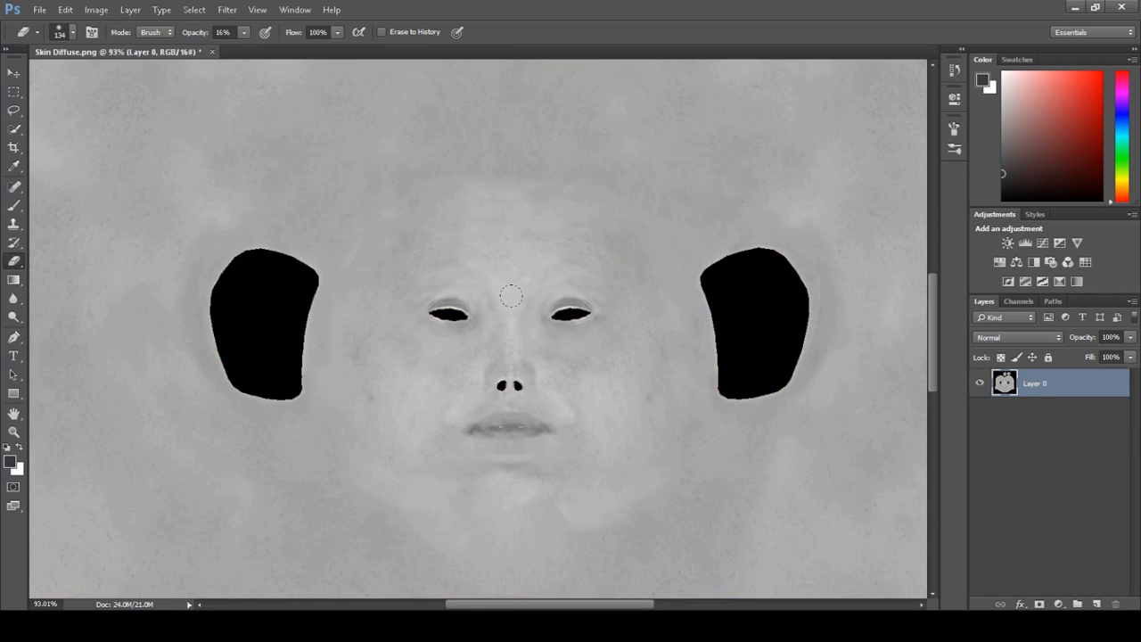
Place AO.png from the Textures folder as a new layer over the texture and commit the placement
scroll(497, 374, "up", 3, "alt")
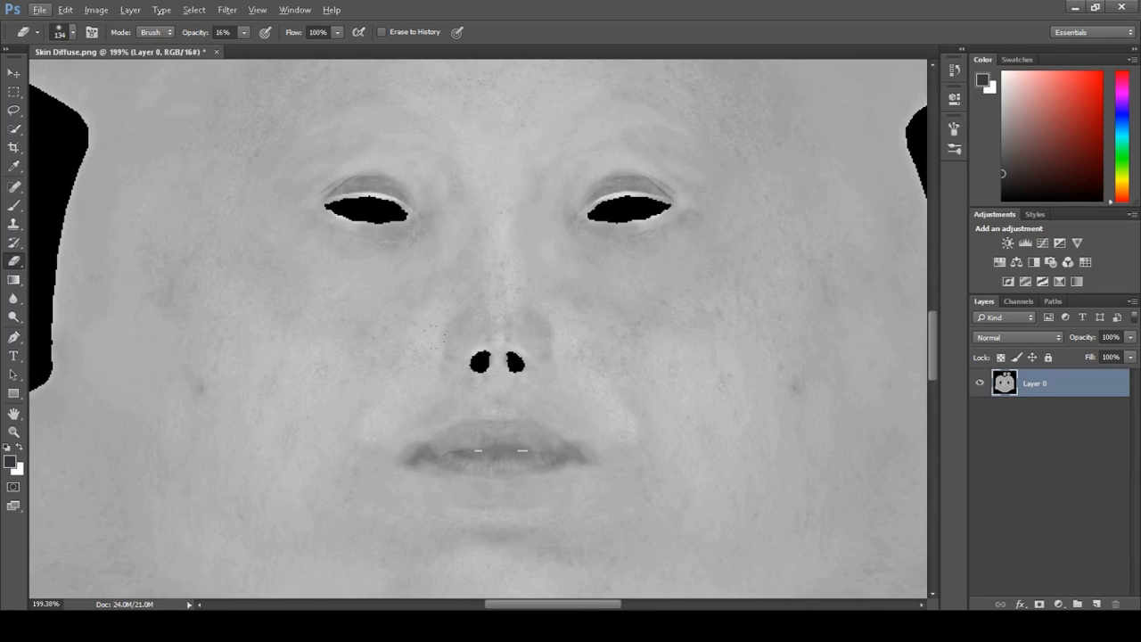
scroll(444, 301, "down", 3, "alt")
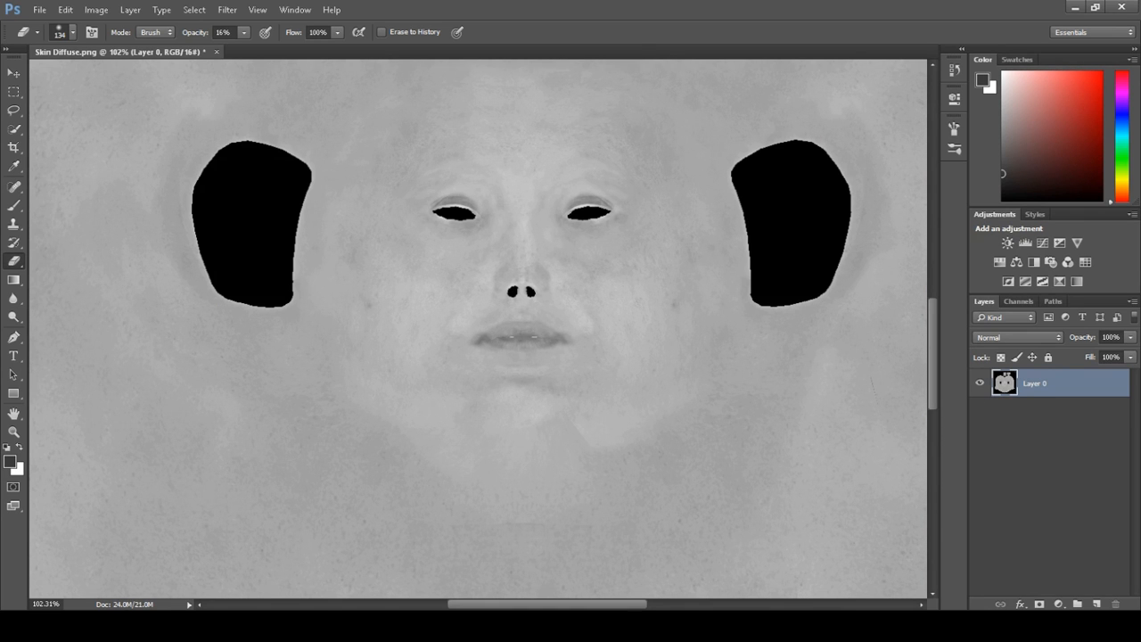
mouse_move(64, 625)
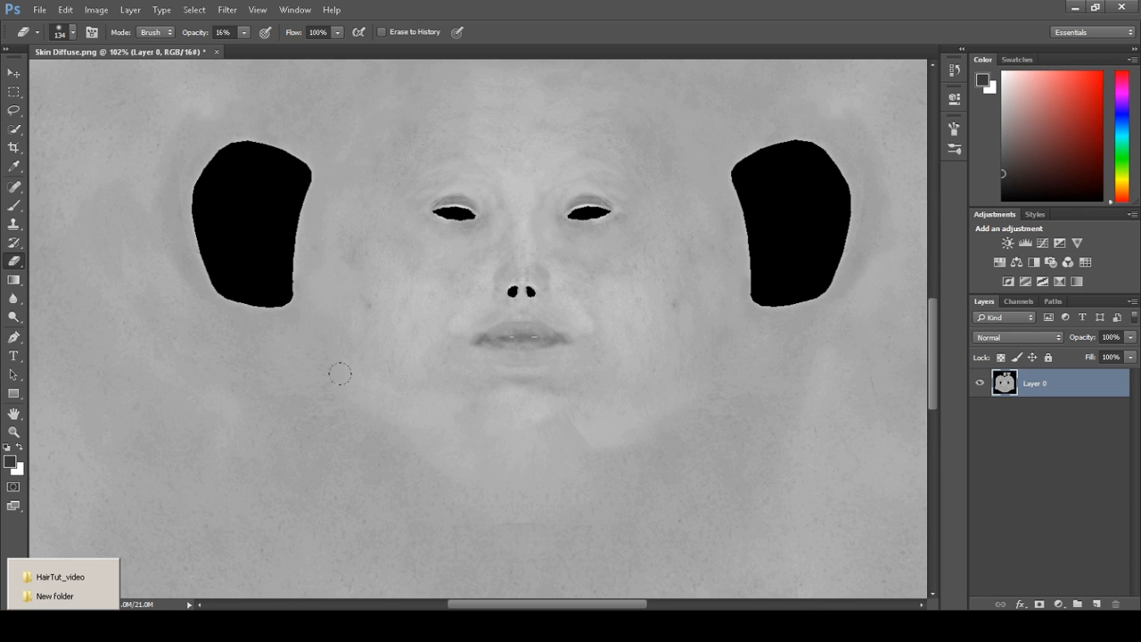
left_click(63, 626)
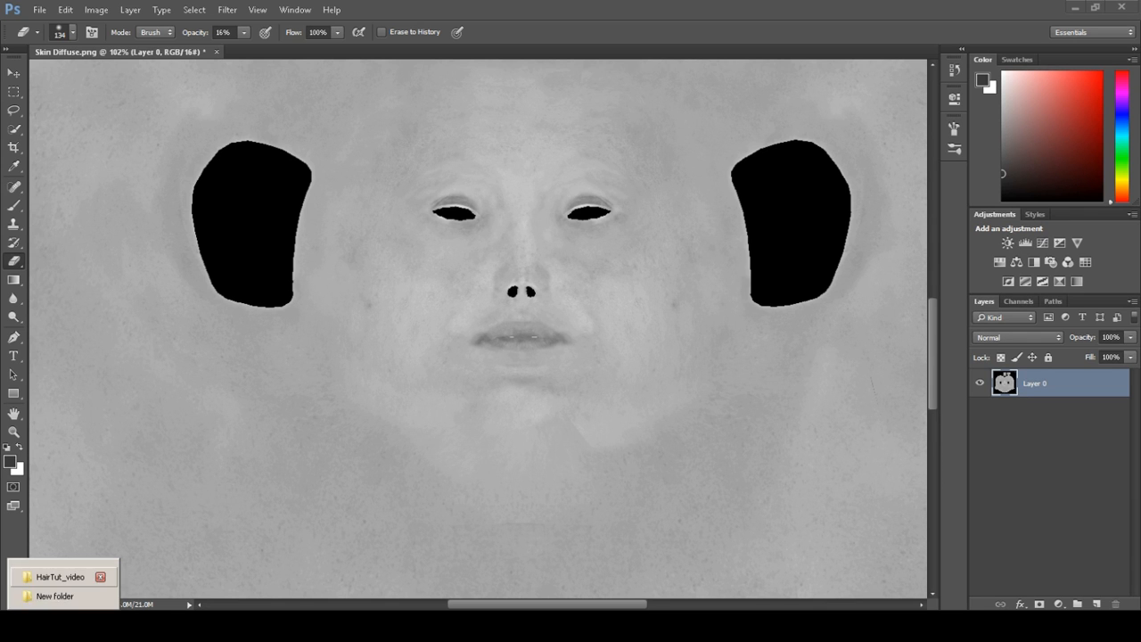
scroll(531, 280, "down", 13, "alt")
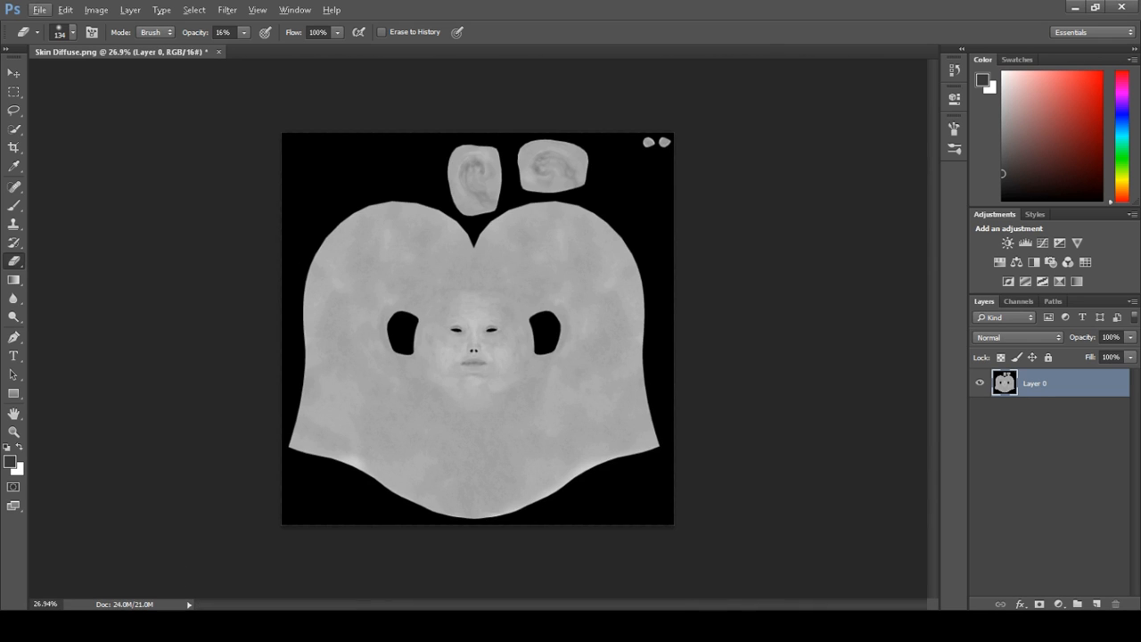
left_click(63, 626)
left_click(55, 595)
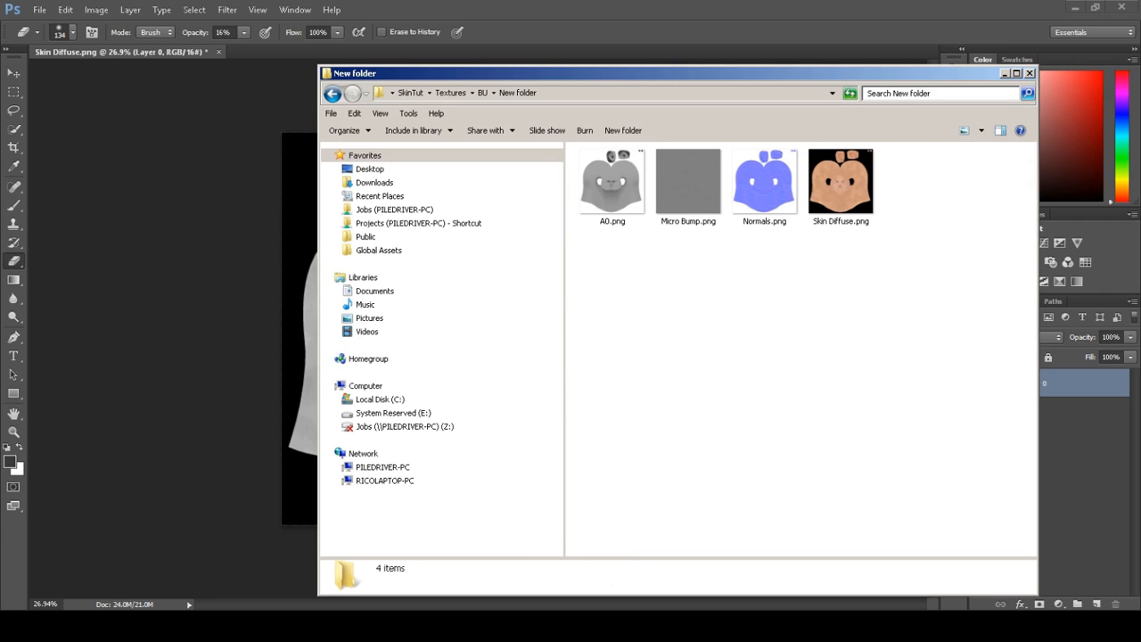
left_click(612, 185)
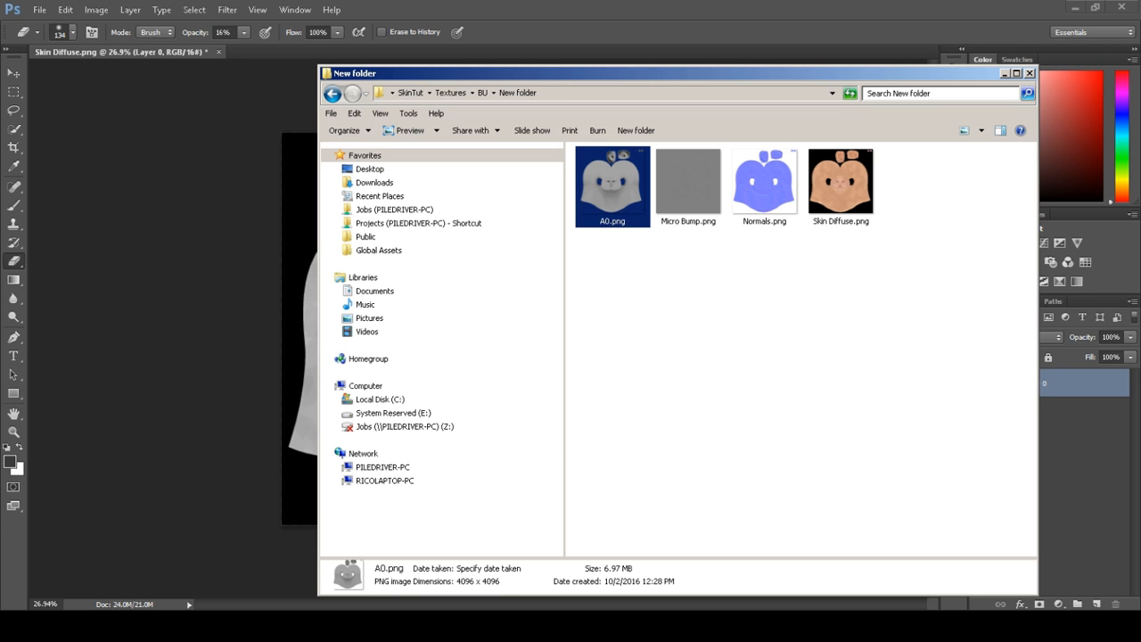
left_click_drag(613, 186, 170, 227)
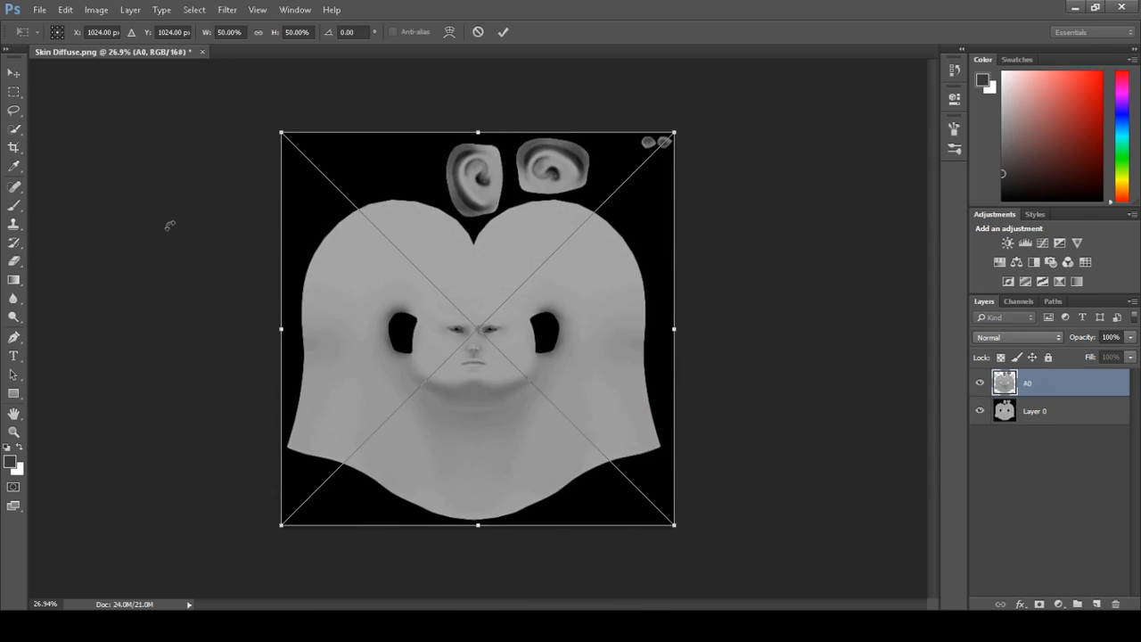
left_click(503, 32)
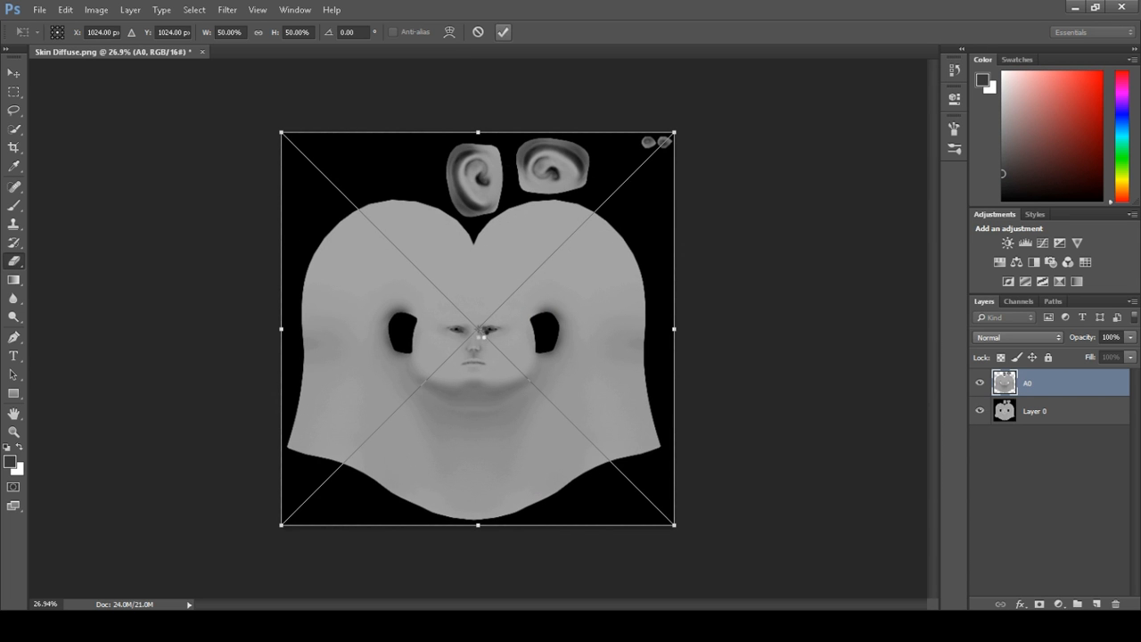
Set the AO layer's blend mode to Multiply and toggle its visibility to compare the result
scroll(491, 350, "up", 3, "alt")
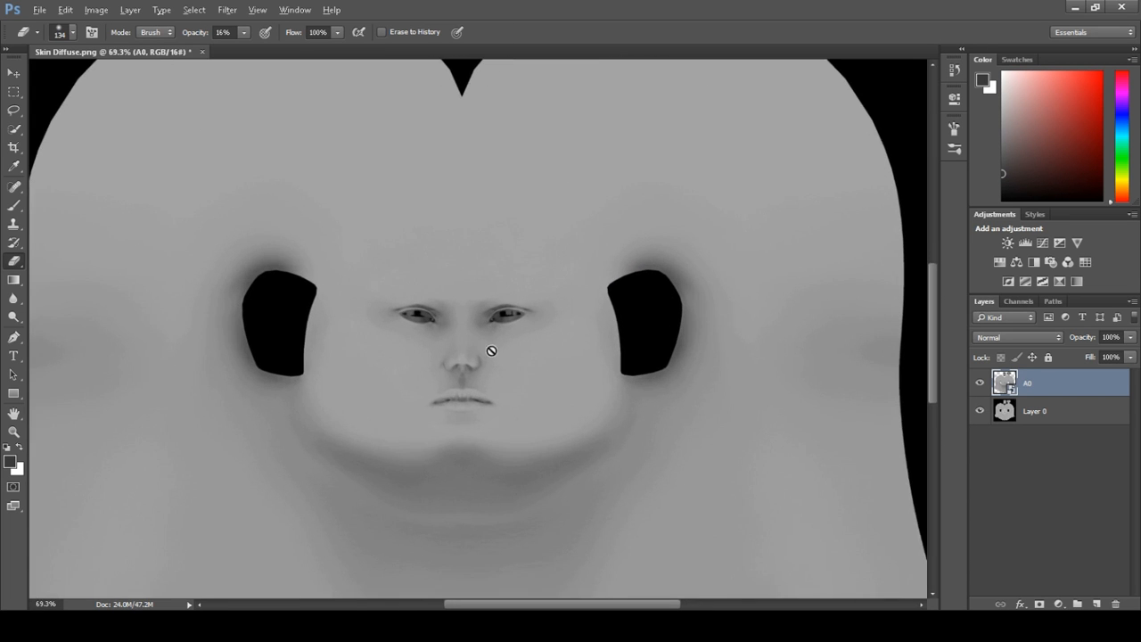
left_click(1017, 336)
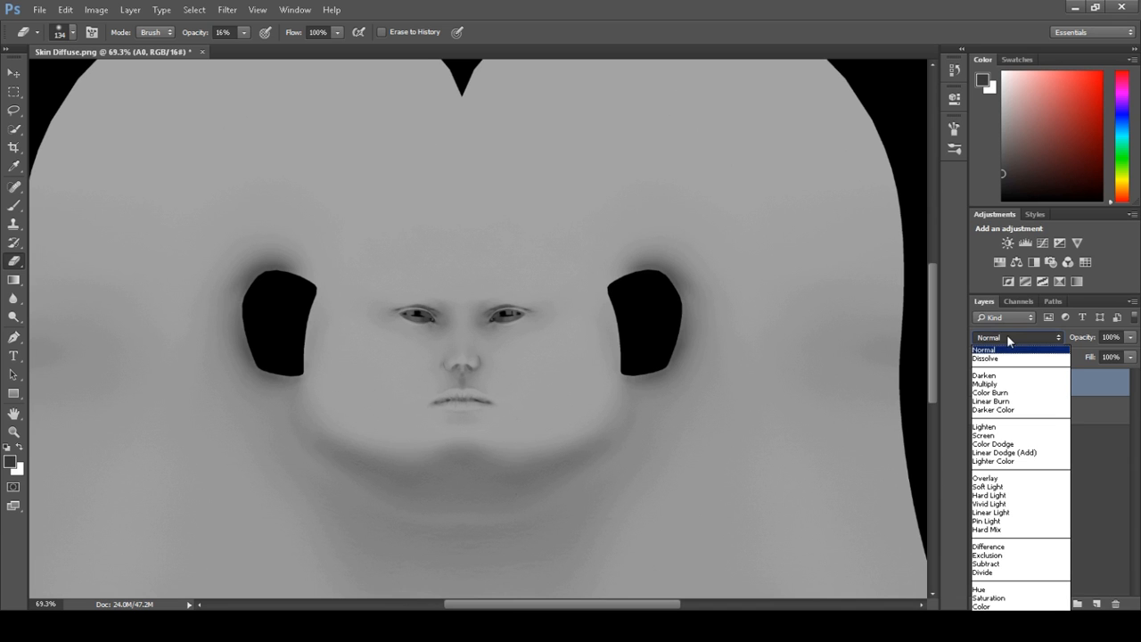
left_click(993, 384)
left_click(979, 384)
left_click(979, 384)
left_click(979, 384)
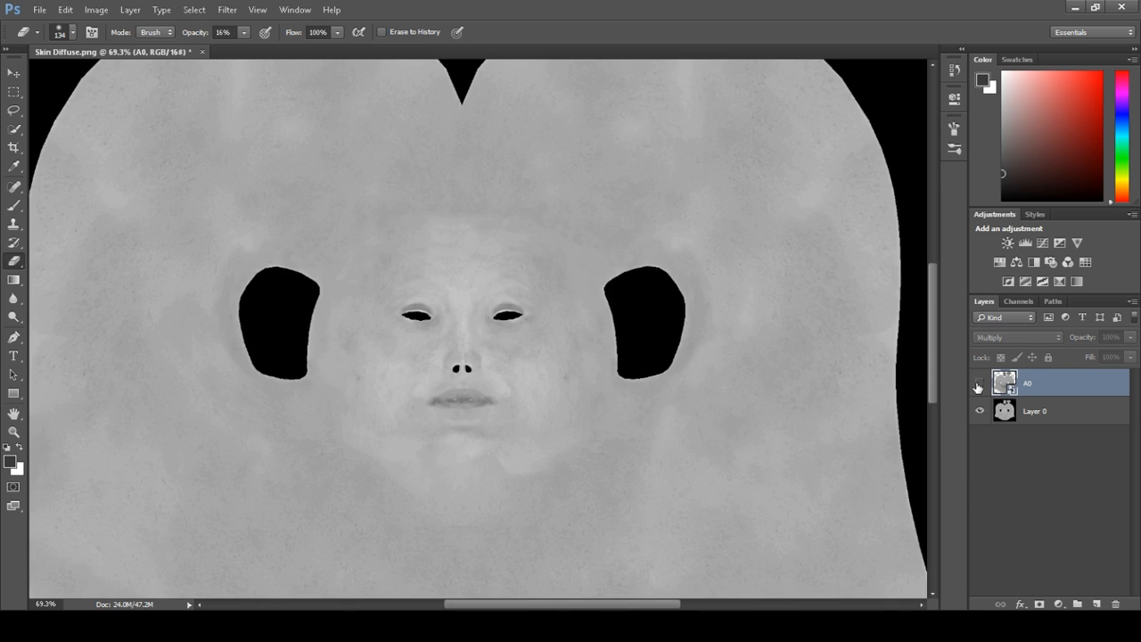
left_click(979, 385)
left_click(979, 384)
left_click(979, 384)
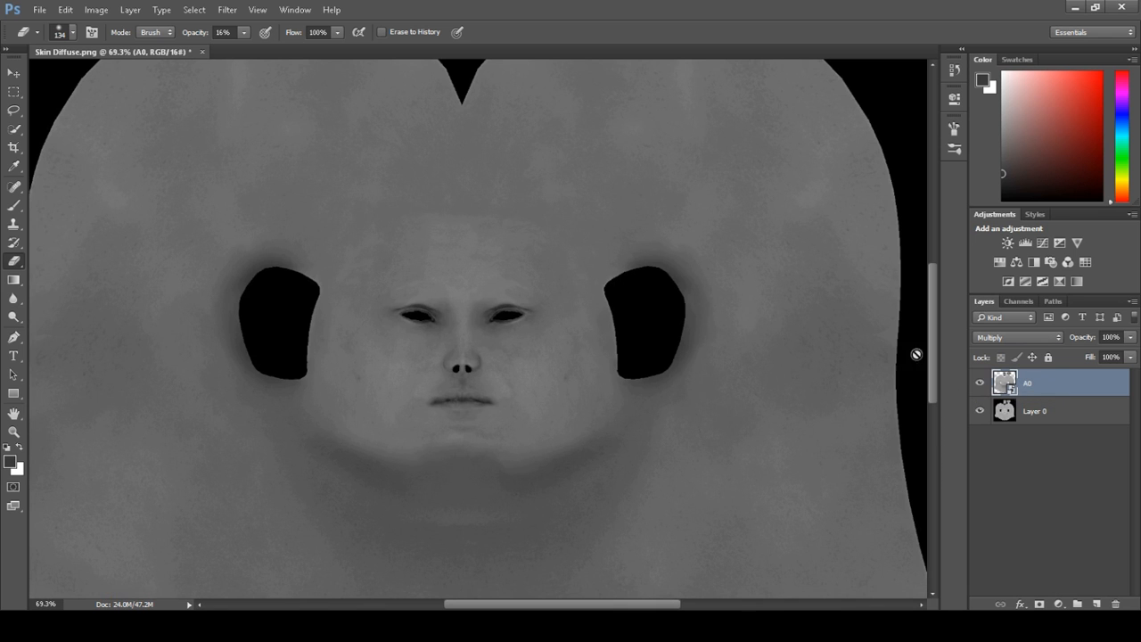
Switch to the Brush tool, sample a dark tone from the texture and set the brush opacity to 20%
right_click(1022, 389)
left_click(933, 289)
left_click(14, 205)
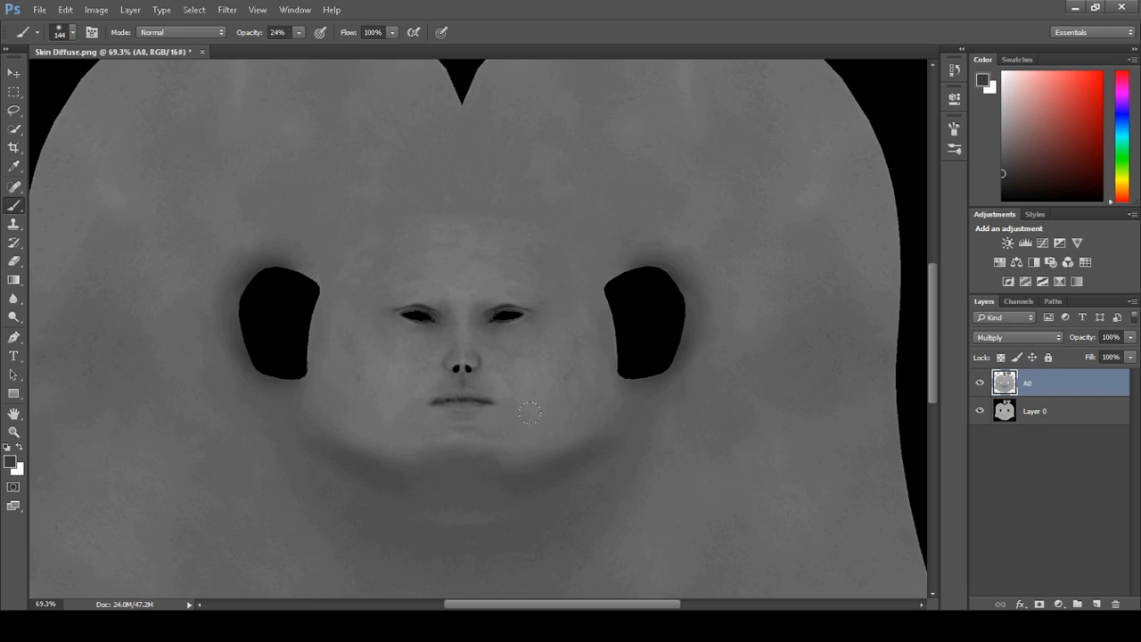
key("alt")
key("alt")
left_click(1045, 408)
left_click(1048, 385)
key("alt")
key("alt")
left_click(294, 310, "alt")
left_click(271, 306, "alt")
left_click(299, 32)
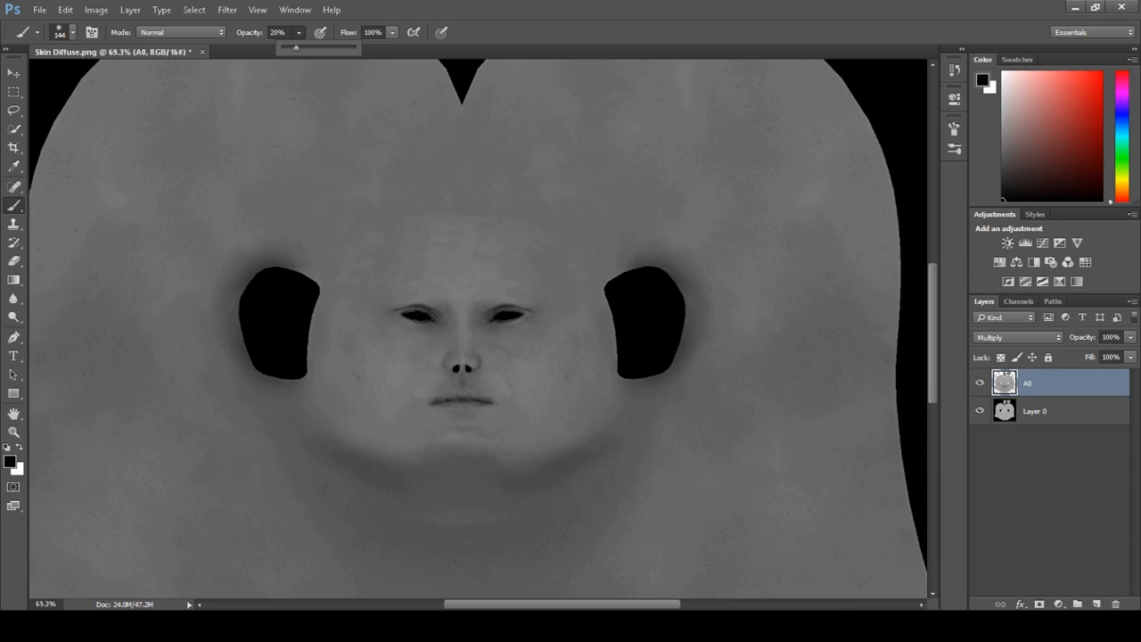
Paint soft shading on the AO layer around the nose and the inner eye corners
scroll(452, 428, "up", 5, "alt")
right_click_drag(485, 324, 419, 303, "alt")
right_click_drag(524, 316, 506, 311, "alt")
mouse_move(522, 292)
left_mouse_down()
mouse_move(412, 312)
mouse_move(445, 336)
mouse_move(546, 337)
left_mouse_up()
scroll(531, 276, "up", 5)
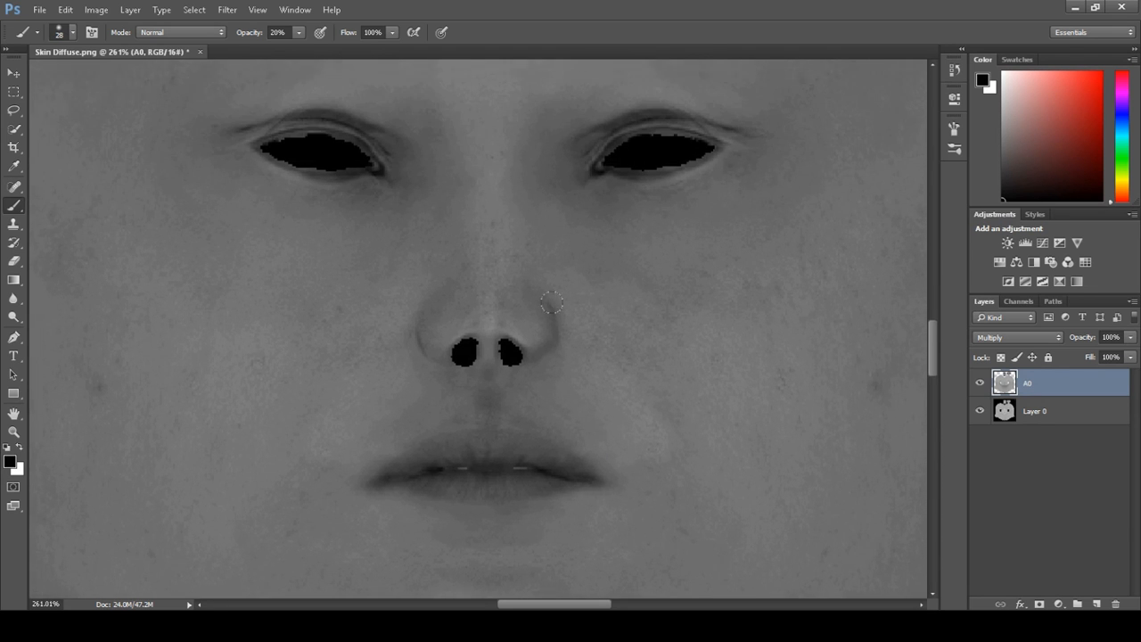
left_click_drag(231, 173, 254, 166)
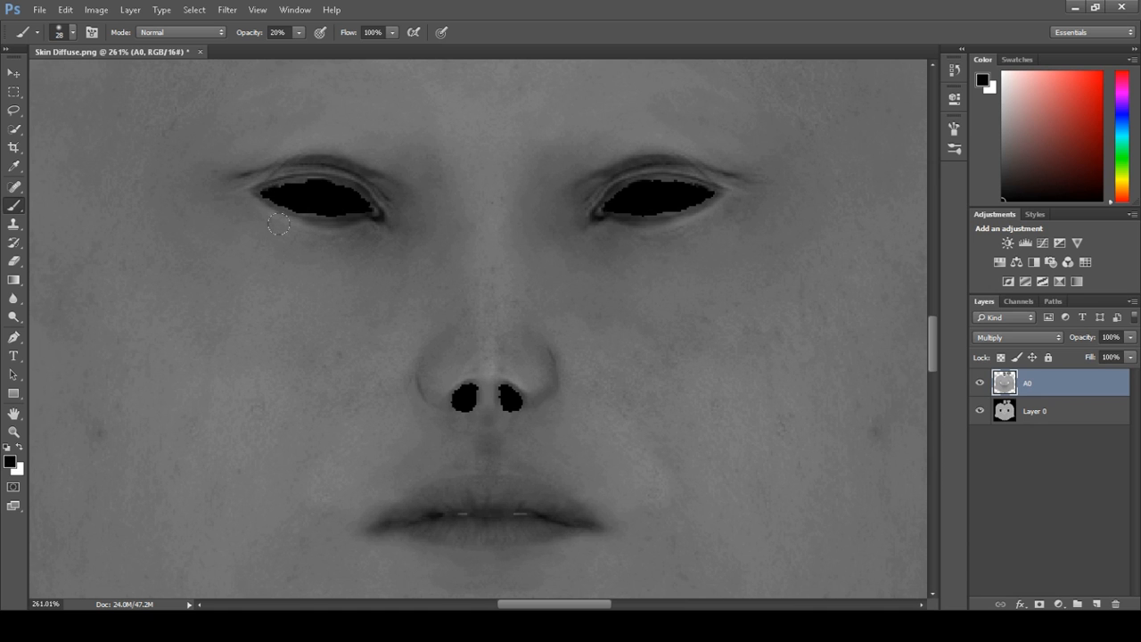
right_click_drag(255, 183, 245, 184, "alt")
left_click_drag(255, 181, 289, 174)
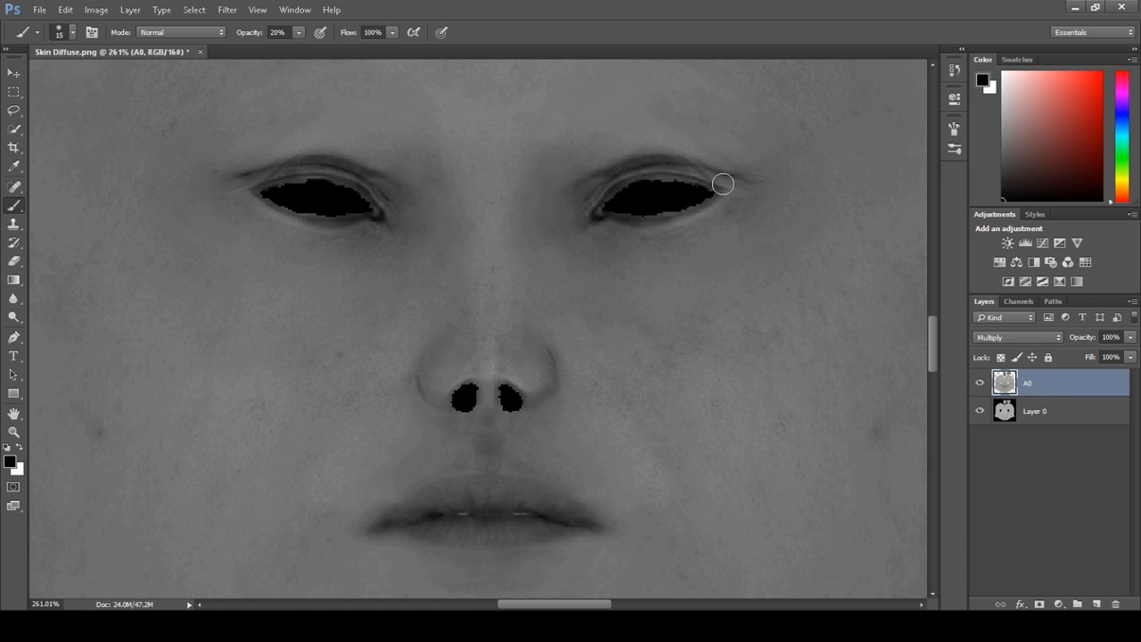
Erase parts of the AO layer's shading across the jaw and chin with the Eraser
key("e")
scroll(657, 284, "down", 3)
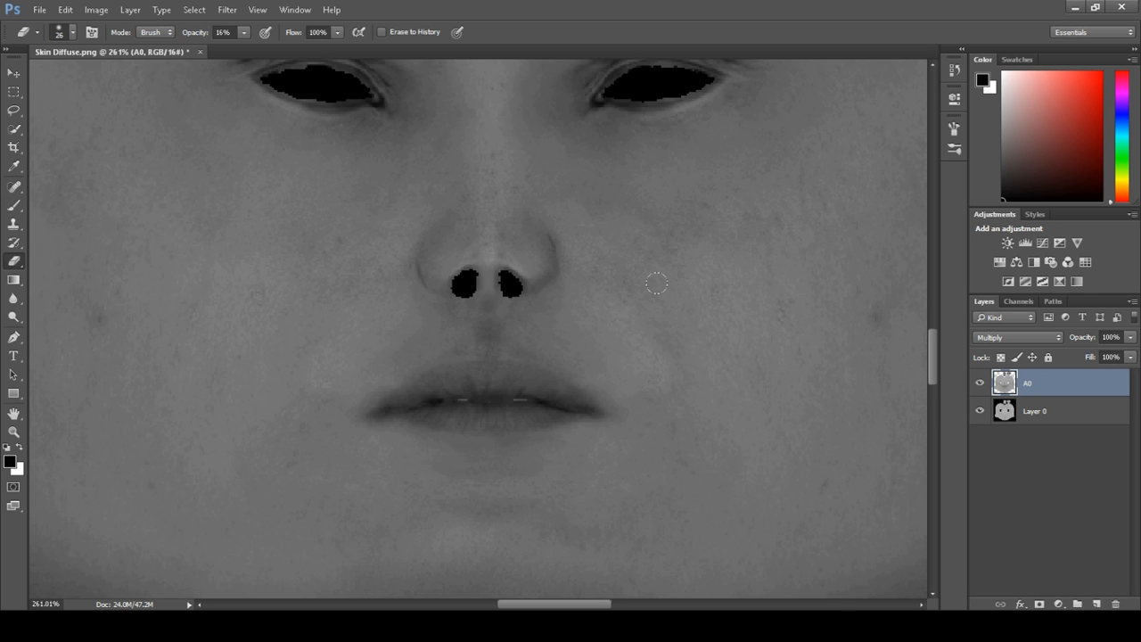
scroll(658, 285, "down", 5)
scroll(606, 334, "down", 1, "alt")
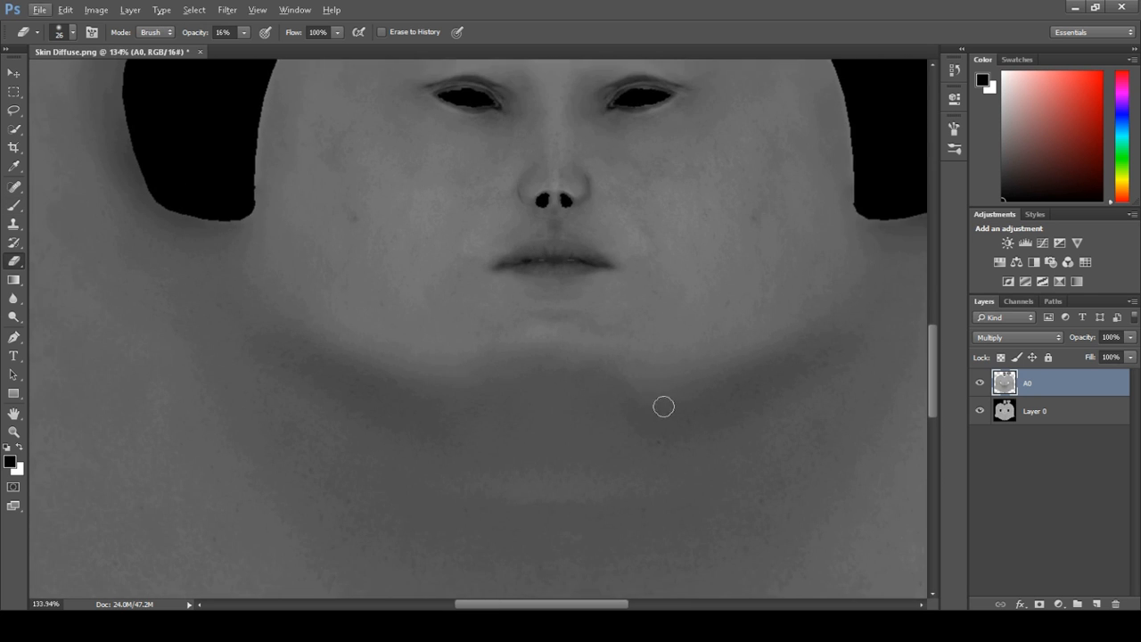
right_click_drag(476, 416, 517, 425, "alt")
right_click_drag(457, 382, 481, 383, "alt")
left_click_drag(468, 381, 621, 384)
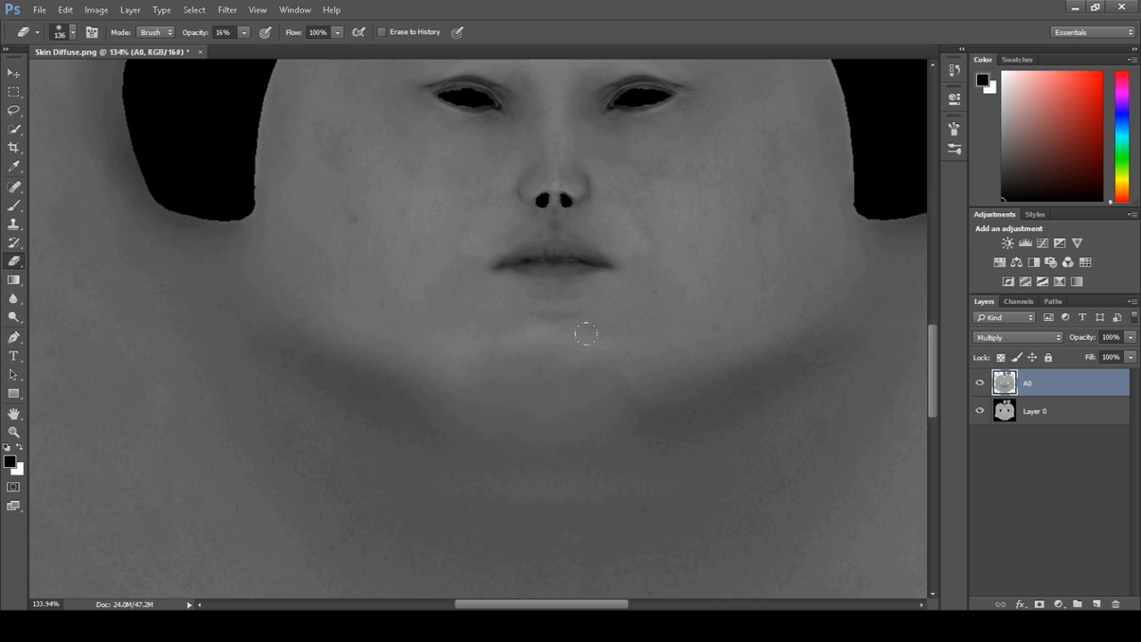
mouse_move(813, 288)
left_mouse_down()
mouse_move(716, 341)
mouse_move(574, 390)
mouse_move(370, 384)
mouse_move(241, 312)
left_mouse_up()
mouse_move(316, 444)
left_mouse_down()
mouse_move(362, 471)
mouse_move(763, 490)
left_mouse_up()
left_click(618, 342)
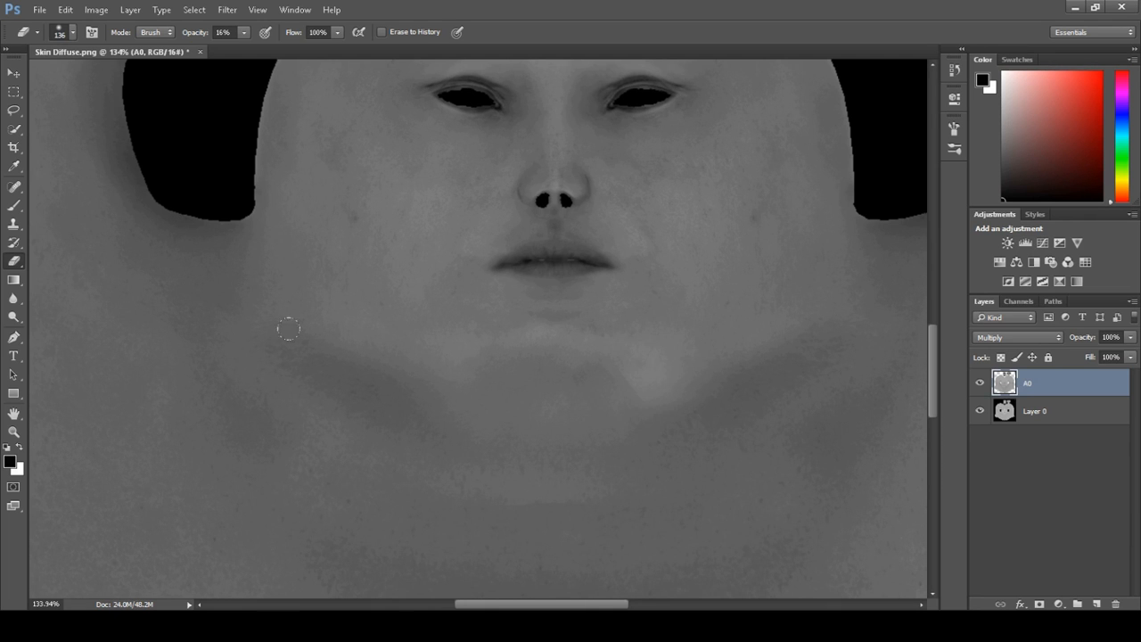
Paint more shading beside the nose on the AO layer, undoing the last stroke
scroll(524, 259, "up", 3)
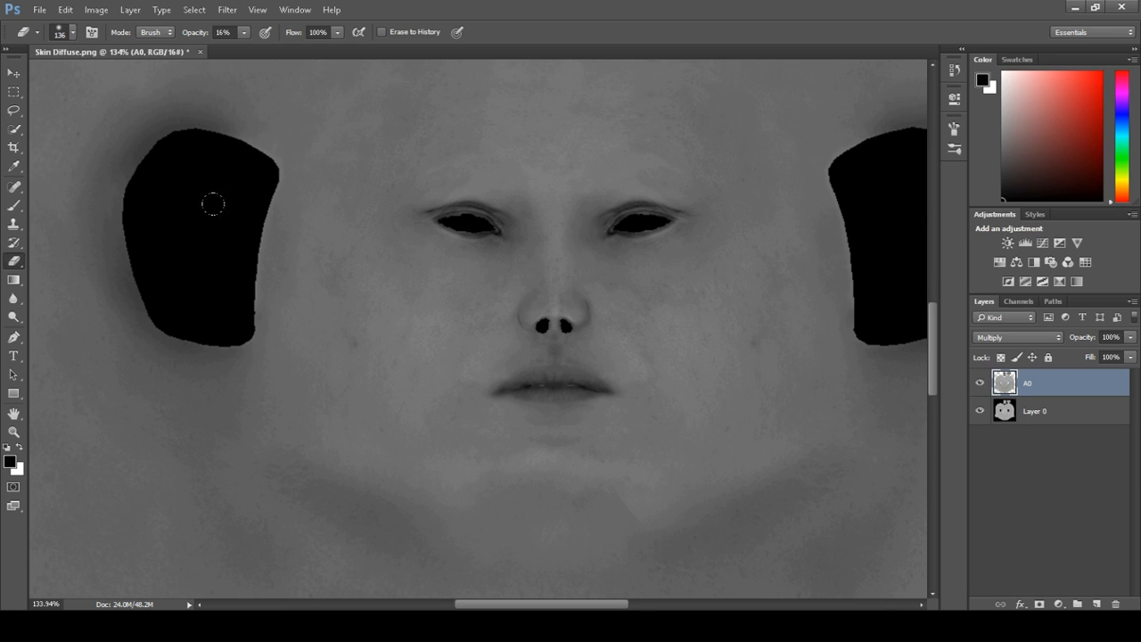
left_click(12, 205)
right_click_drag(554, 314, 582, 325, "alt")
scroll(546, 292, "up", 3)
scroll(545, 290, "down", 4)
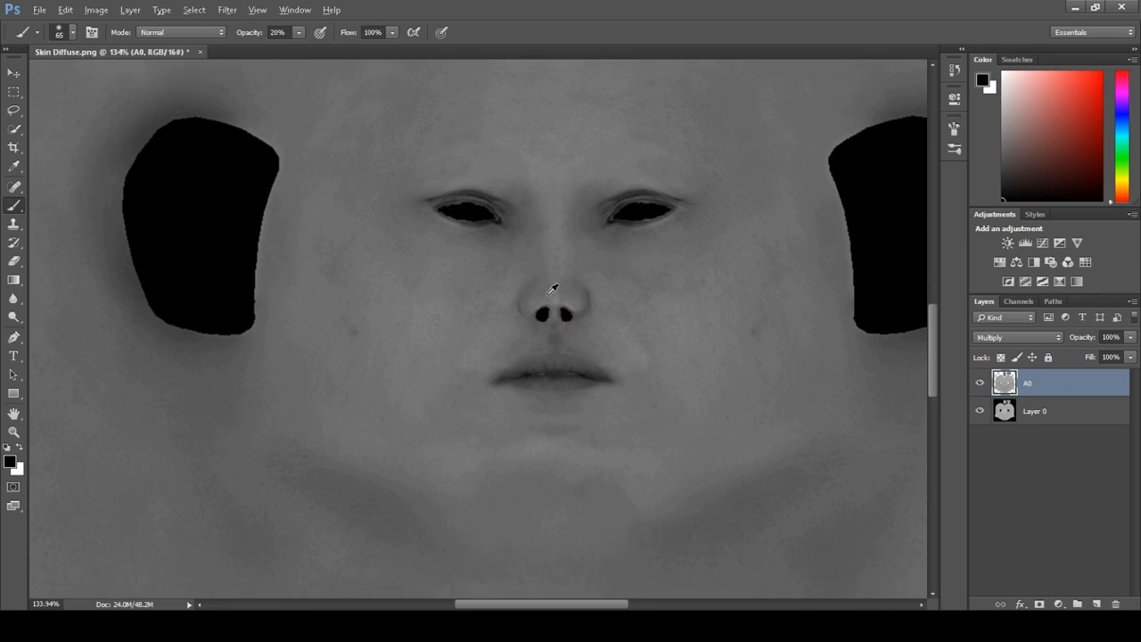
scroll(546, 289, "up", 5, "alt")
scroll(571, 300, "up", 2, "alt")
mouse_move(564, 294)
left_mouse_down()
mouse_move(546, 281)
mouse_move(564, 278)
mouse_move(612, 305)
left_mouse_up()
key("ctrl+z")
scroll(467, 264, "down", 2)
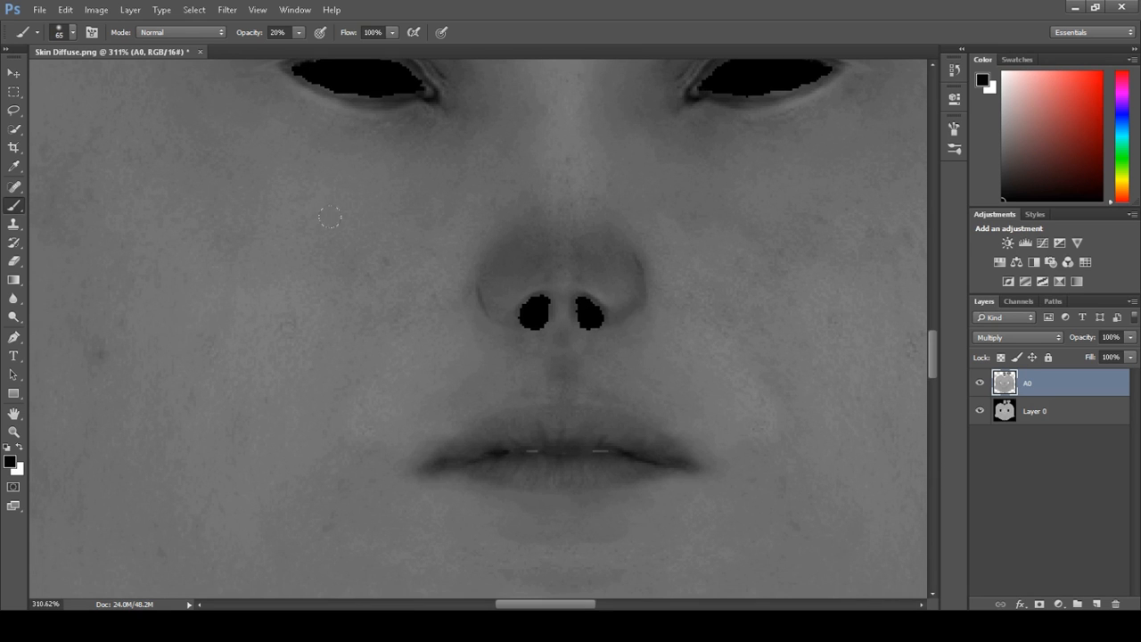
Lower the brush opacity to 17% and paint shading on both cheeks beside the nose
left_click(300, 34)
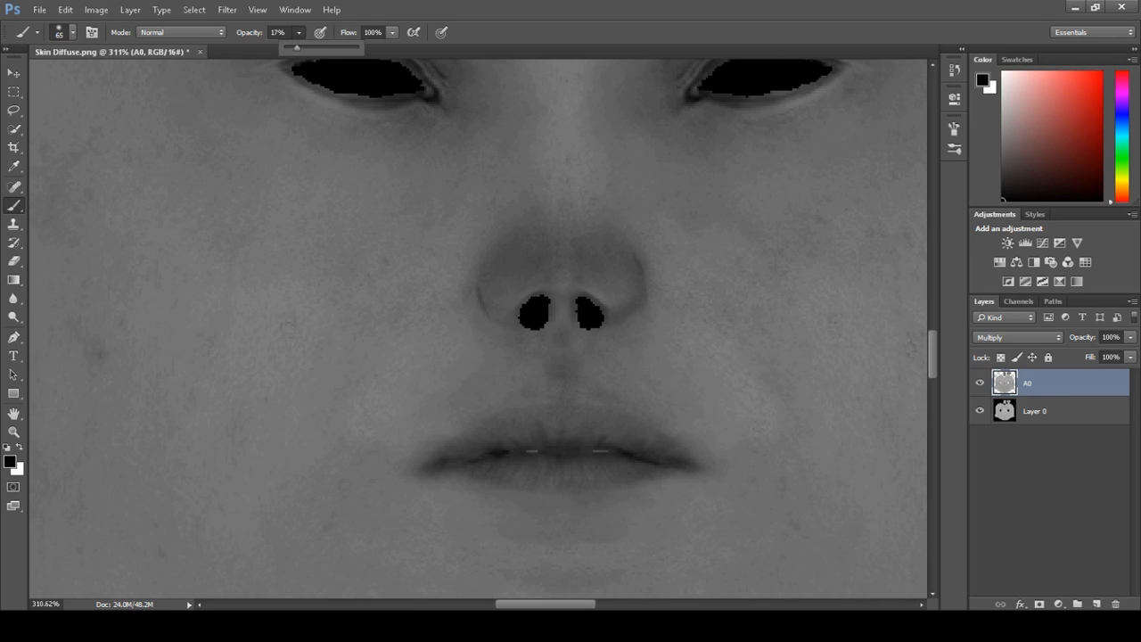
mouse_move(219, 191)
left_mouse_down()
mouse_move(233, 214)
mouse_move(301, 186)
mouse_move(249, 227)
left_mouse_up()
left_click_drag(721, 224, 857, 159)
Erase the AO shading over both ear islands with the Eraser
key("e")
scroll(450, 567, "down", 10, "alt")
scroll(444, 192, "up", 6, "alt")
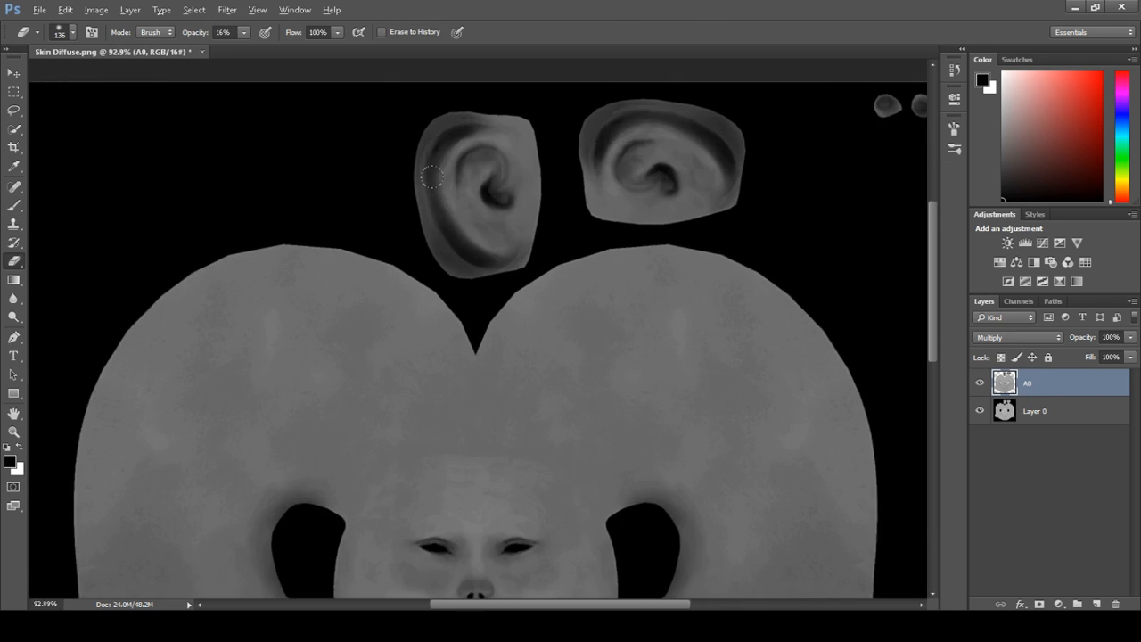
right_click_drag(485, 277, 454, 277, "alt")
mouse_move(484, 288)
left_mouse_down()
mouse_move(438, 253)
mouse_move(412, 199)
left_mouse_up()
mouse_move(460, 280)
left_mouse_down()
mouse_move(402, 115)
mouse_move(486, 72)
mouse_move(446, 56)
mouse_move(408, 183)
left_mouse_up()
mouse_move(520, 294)
left_mouse_down()
mouse_move(416, 173)
mouse_move(454, 62)
mouse_move(387, 169)
mouse_move(406, 255)
left_mouse_up()
left_click_drag(785, 197, 684, 303)
mouse_move(847, 258)
left_mouse_down()
mouse_move(821, 202)
mouse_move(700, 149)
mouse_move(604, 208)
mouse_move(623, 176)
left_mouse_up()
mouse_move(840, 238)
left_mouse_down()
mouse_move(785, 178)
mouse_move(675, 148)
mouse_move(604, 209)
mouse_move(618, 151)
mouse_move(833, 173)
mouse_move(857, 210)
left_mouse_up()
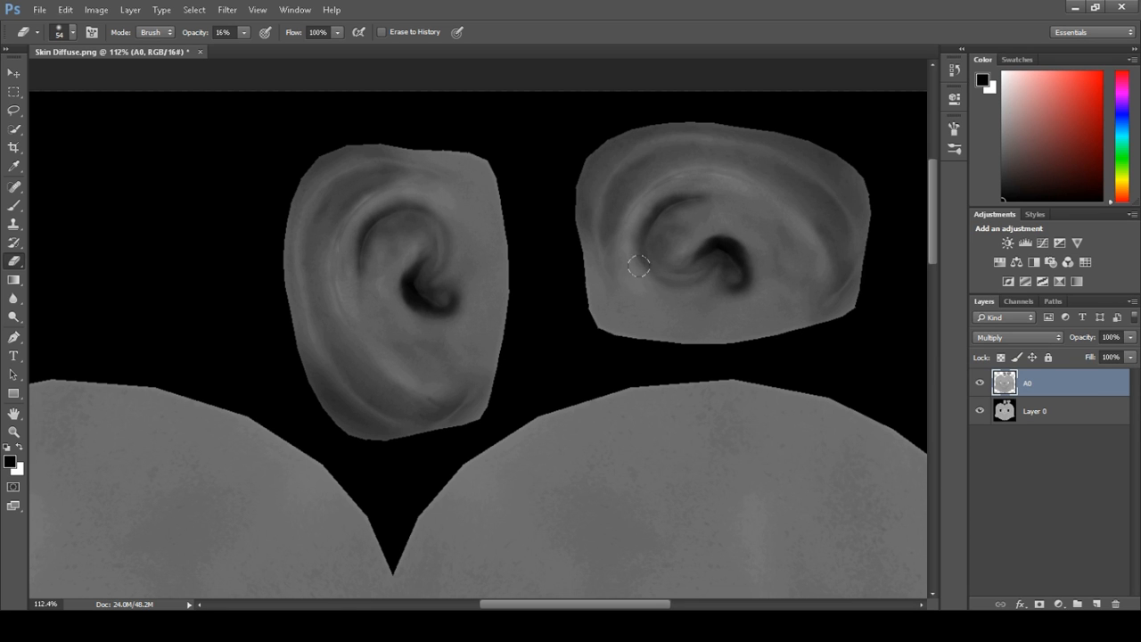
scroll(638, 268, "down", 6, "alt")
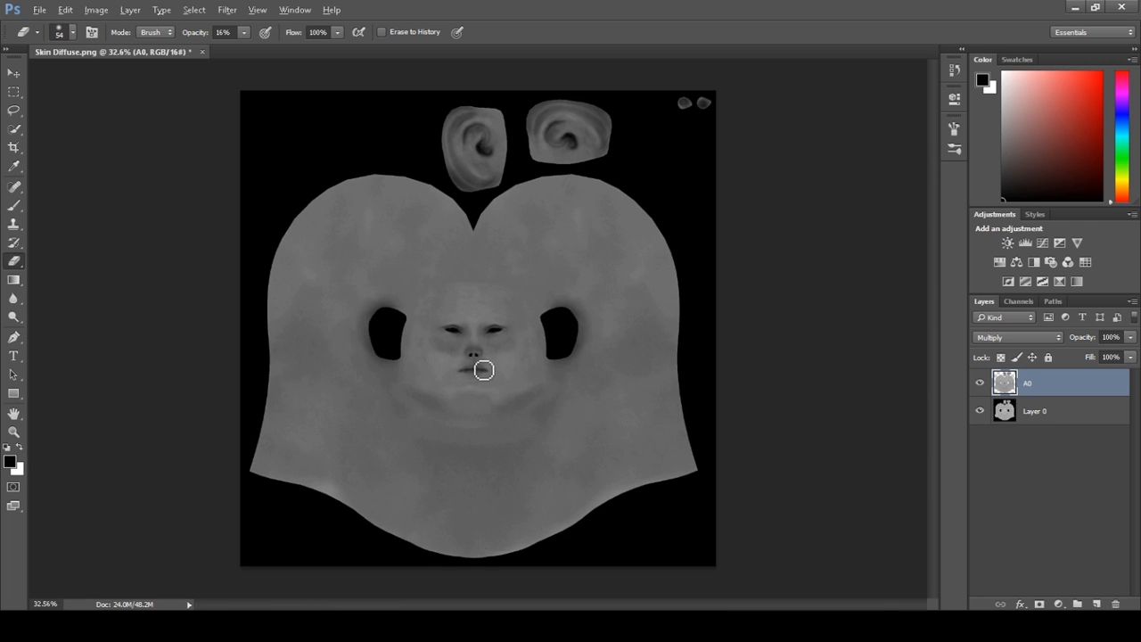
Inspect the AO layer's shading across the face and ear islands at several zoom levels
scroll(486, 363, "up", 3, "alt")
scroll(449, 331, "up", 2, "alt")
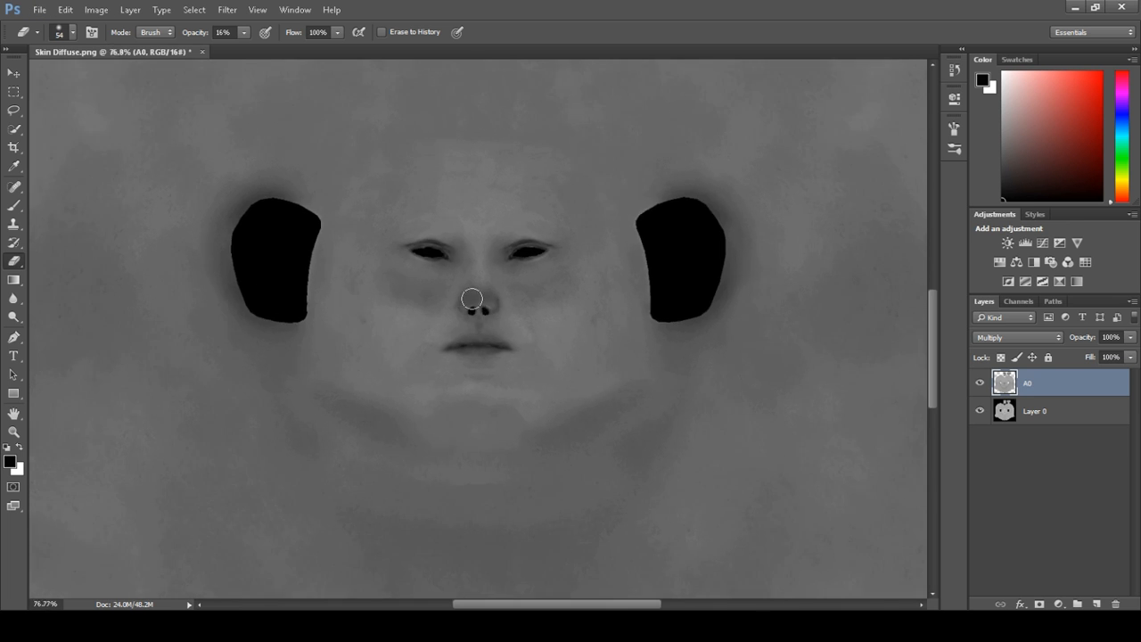
scroll(472, 299, "down", 4, "alt")
scroll(455, 303, "up", 2, "alt")
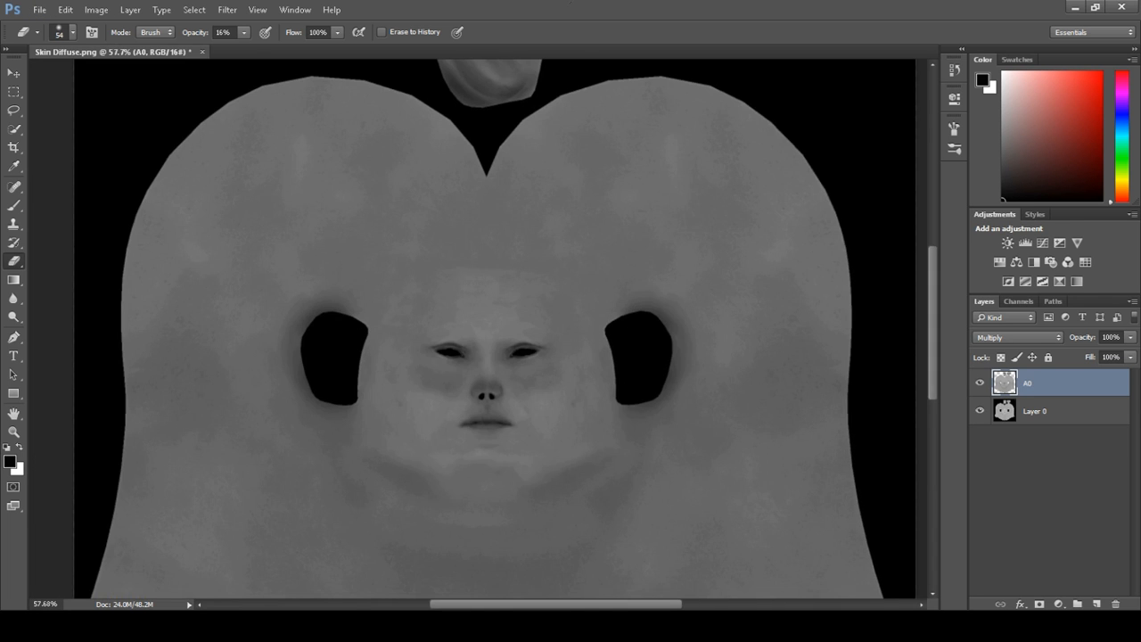
left_click(18, 207)
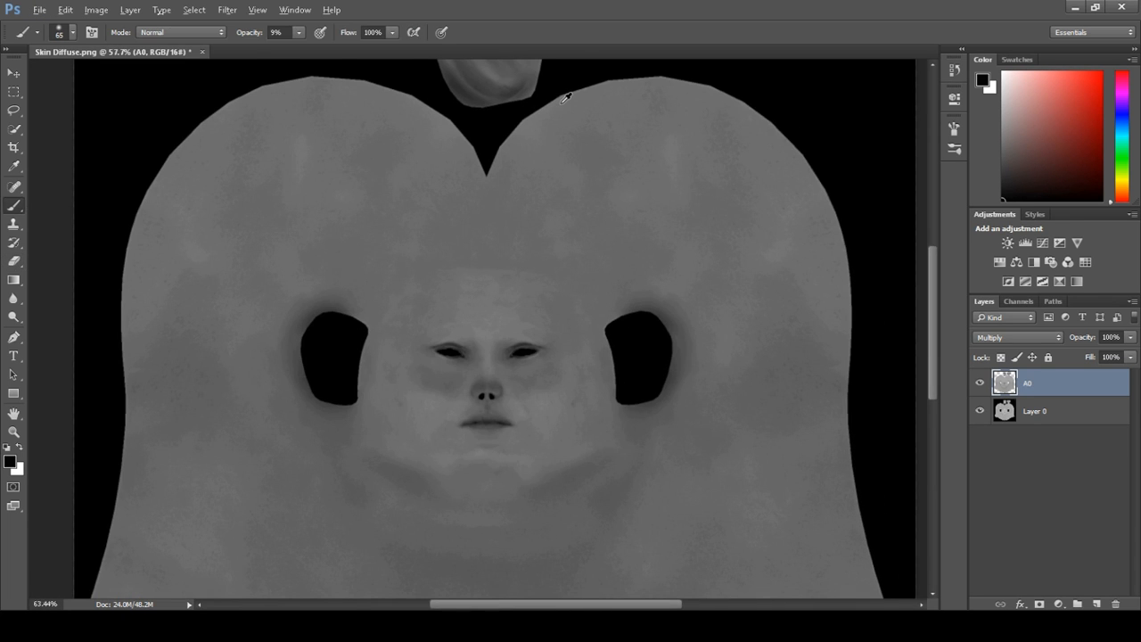
scroll(562, 96, "up", 1, "alt")
scroll(604, 247, "up", 4)
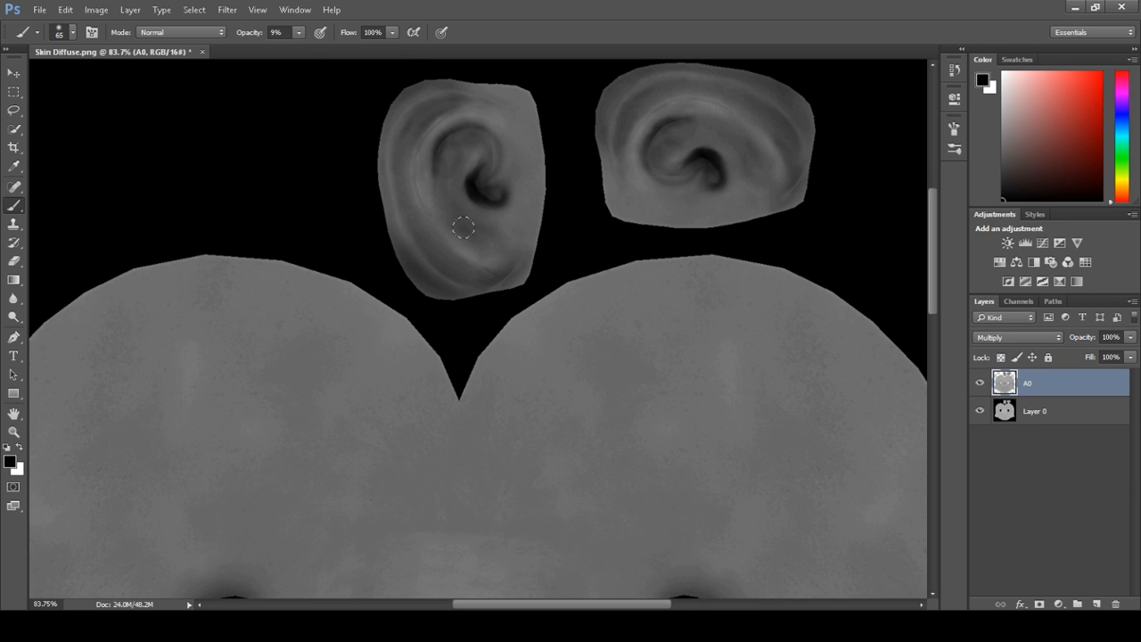
scroll(567, 282, "down", 3)
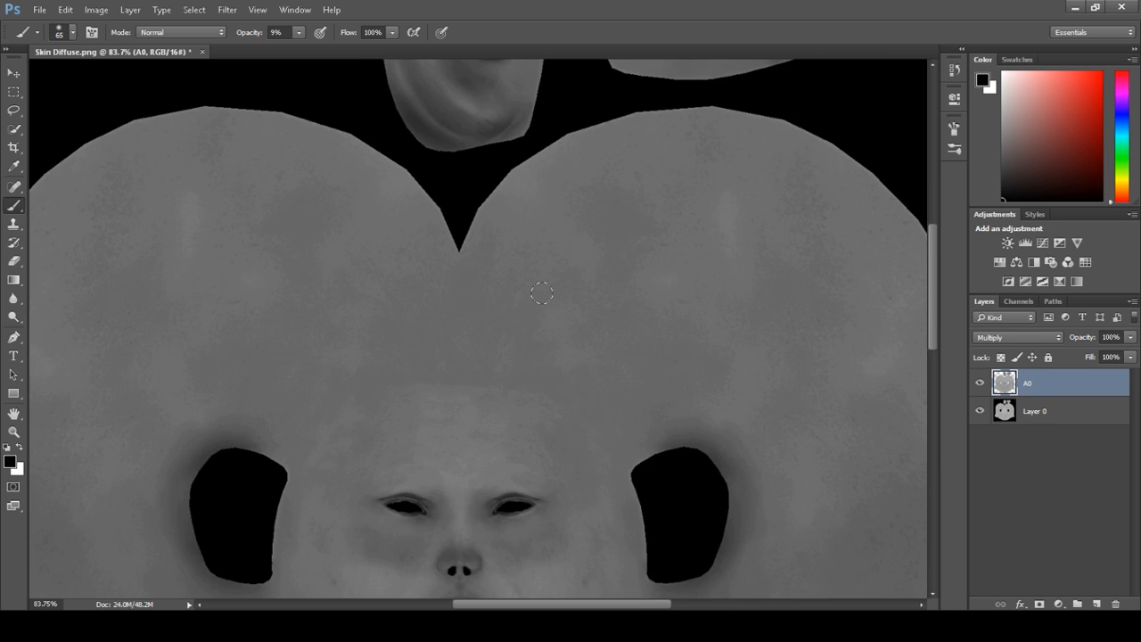
scroll(533, 283, "down", 5, "alt")
scroll(495, 360, "up", 2, "alt")
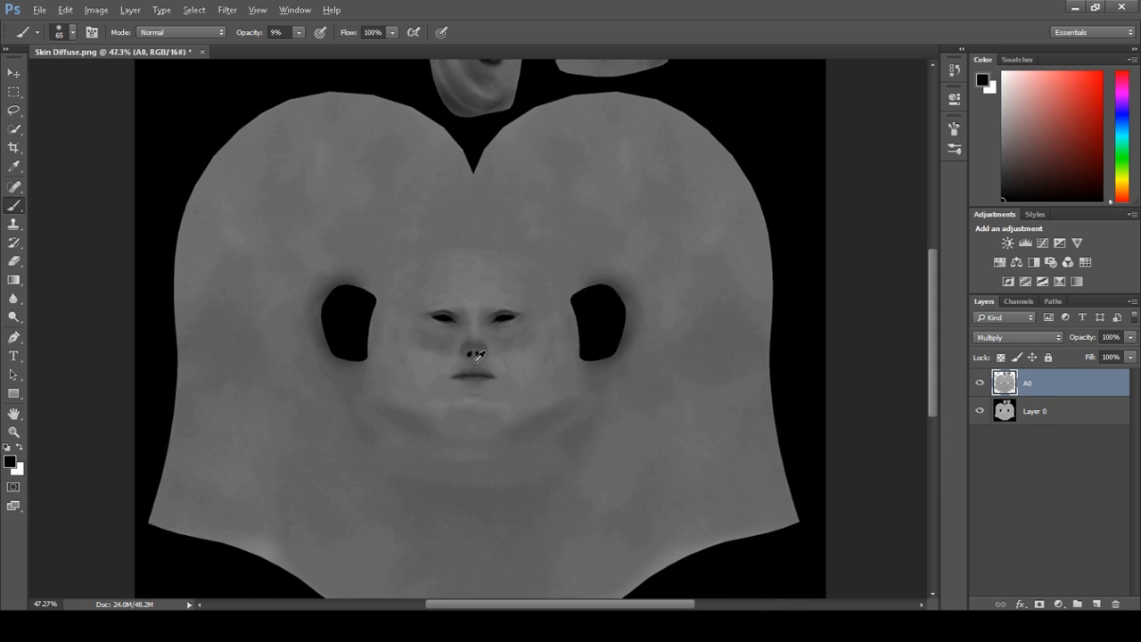
Try an Exposure adjustment layer at -0.33 exposure above the AO layer, then delete it
left_click(1059, 604)
left_click(1071, 421)
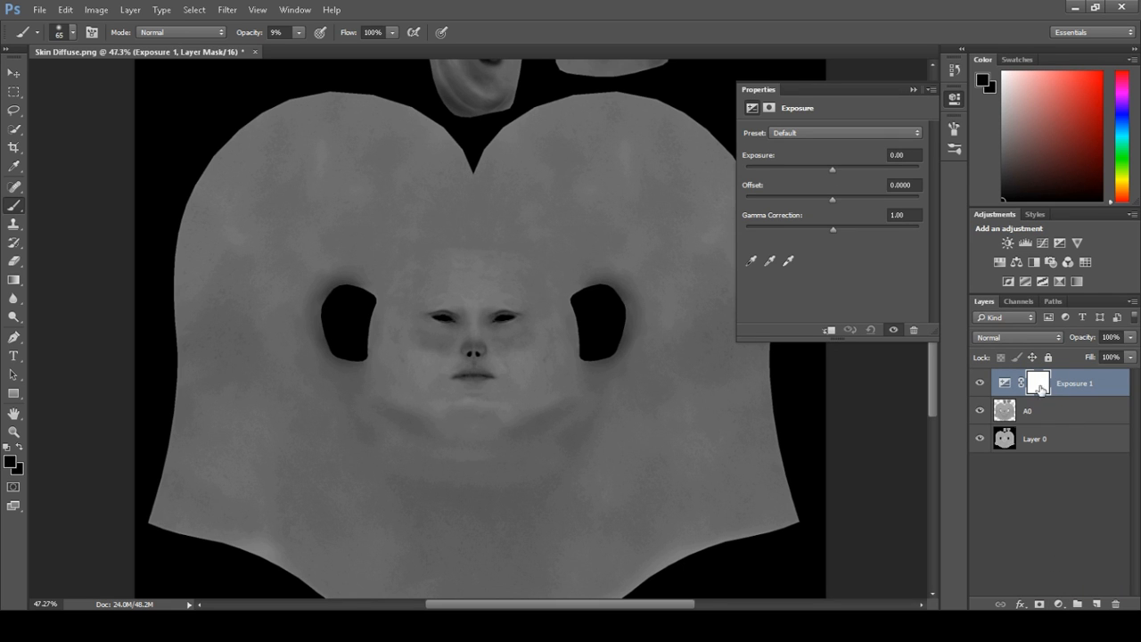
left_click_drag(834, 174, 827, 175)
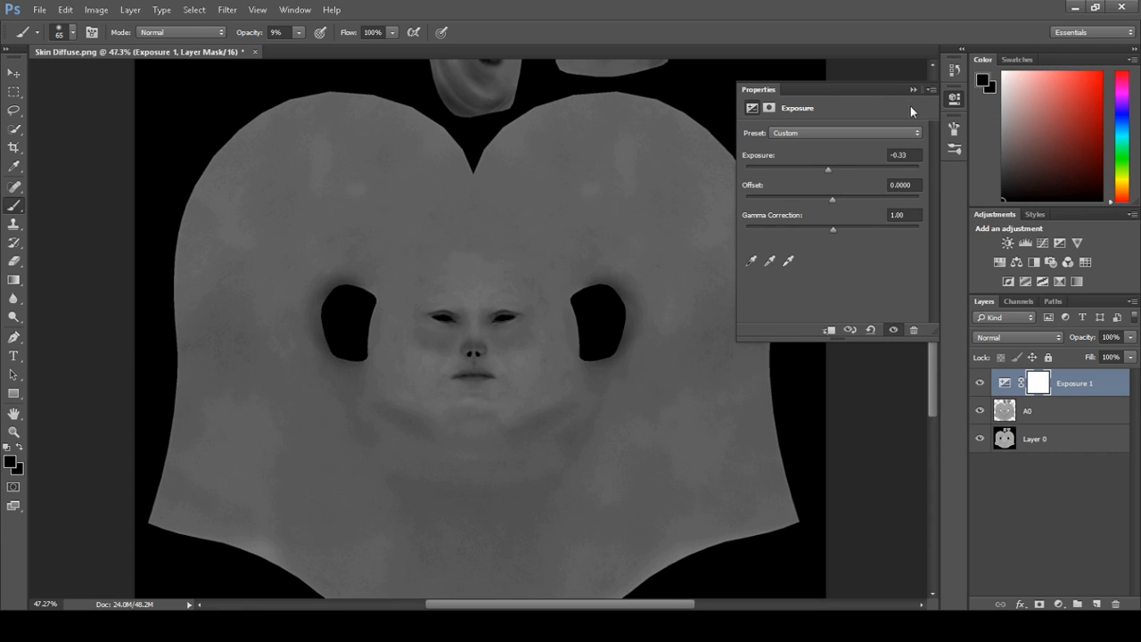
left_click(1084, 383)
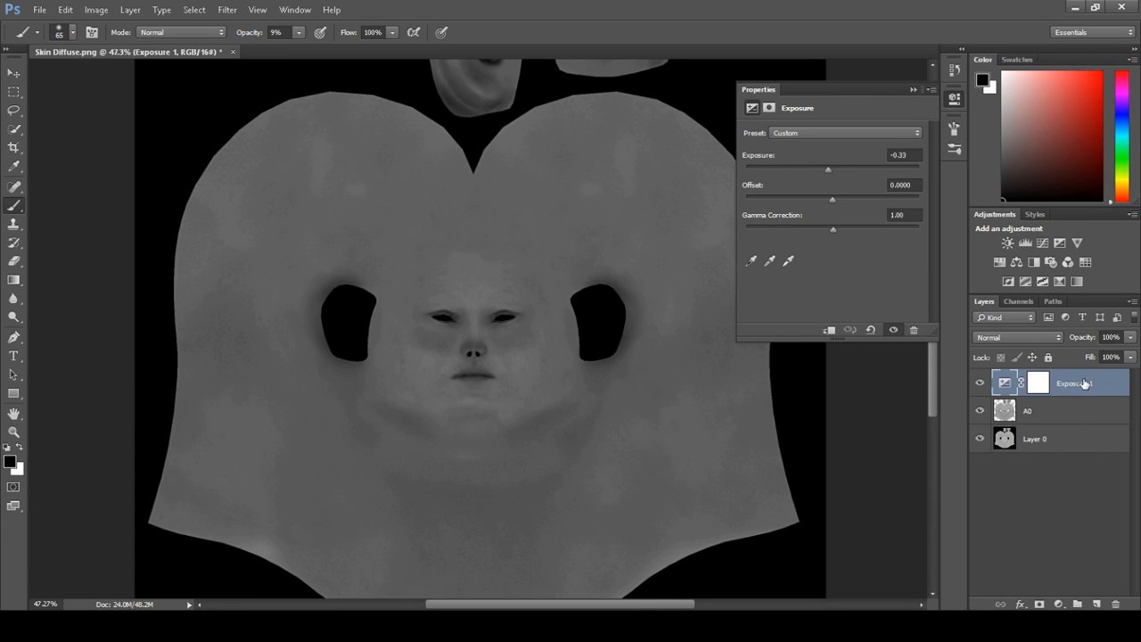
key("Delete")
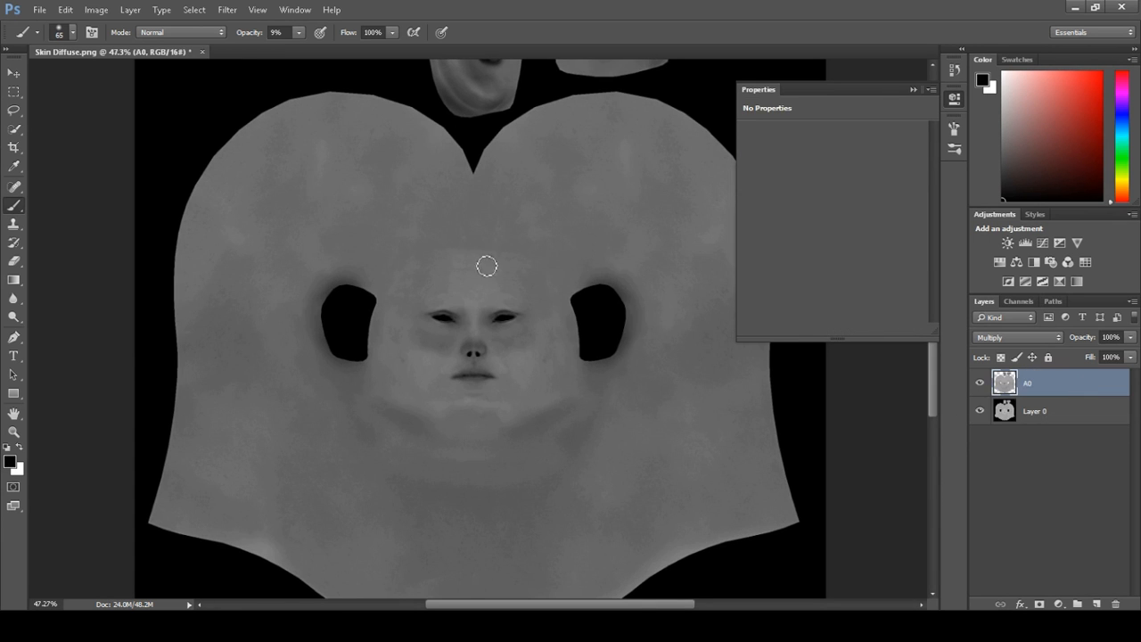
Save the document as a PNG named Skin Diffuse.png in the Textures folder
scroll(503, 277, "down", 2)
scroll(503, 275, "up", 2)
scroll(504, 266, "down", 8, "alt")
scroll(499, 275, "up", 6, "alt")
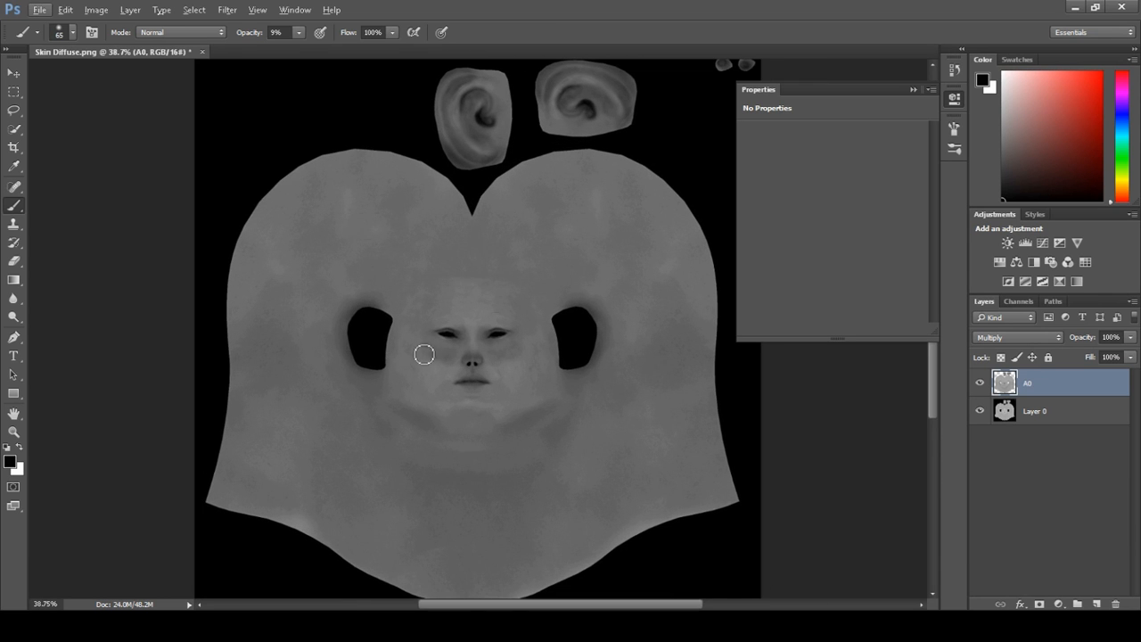
scroll(499, 274, "down", 3, "alt")
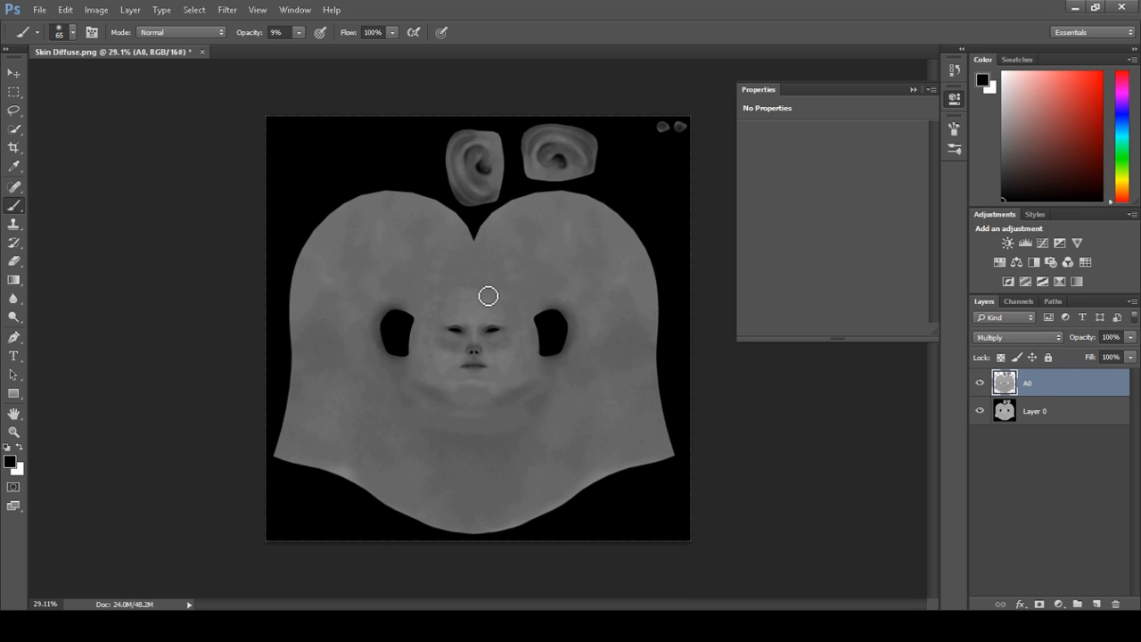
key("ctrl+shift+s")
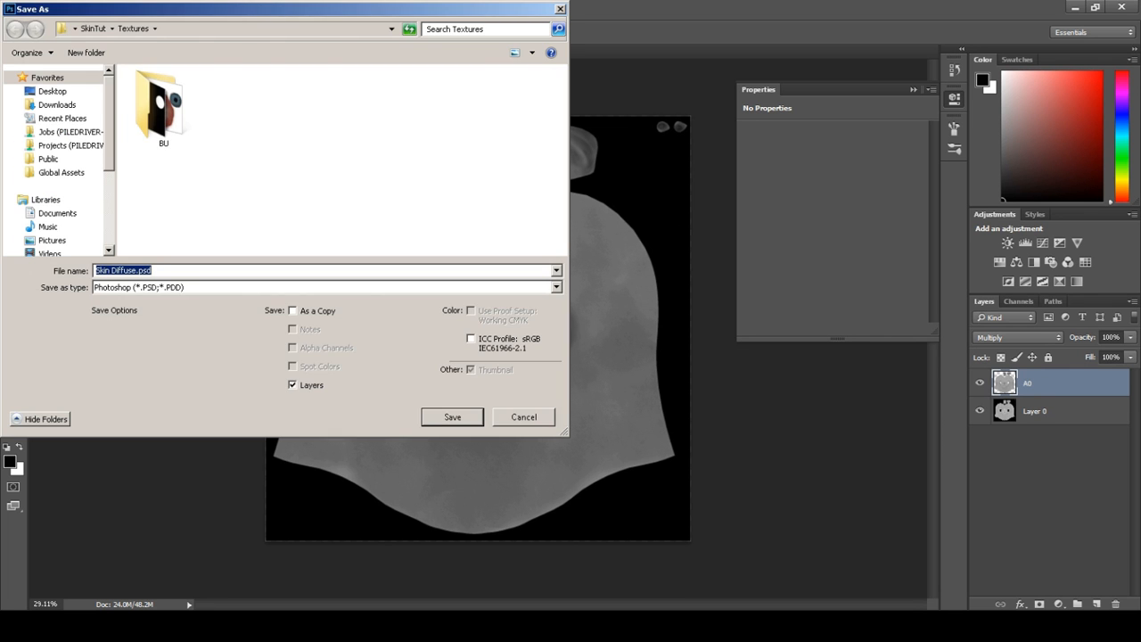
left_click(328, 287)
left_click(328, 401)
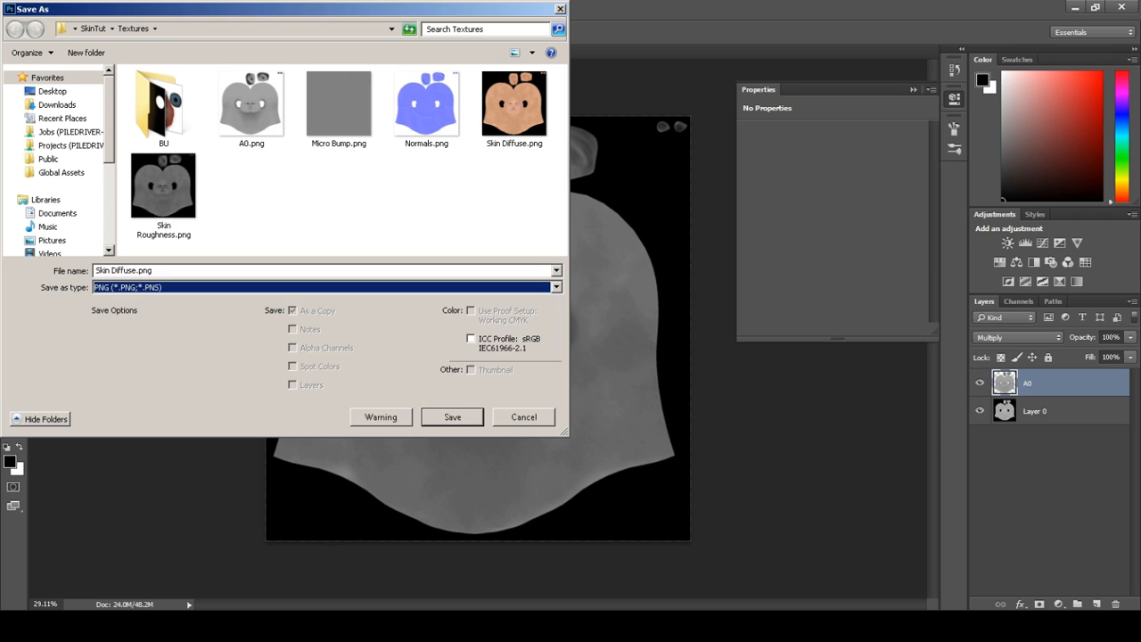
left_click(164, 187)
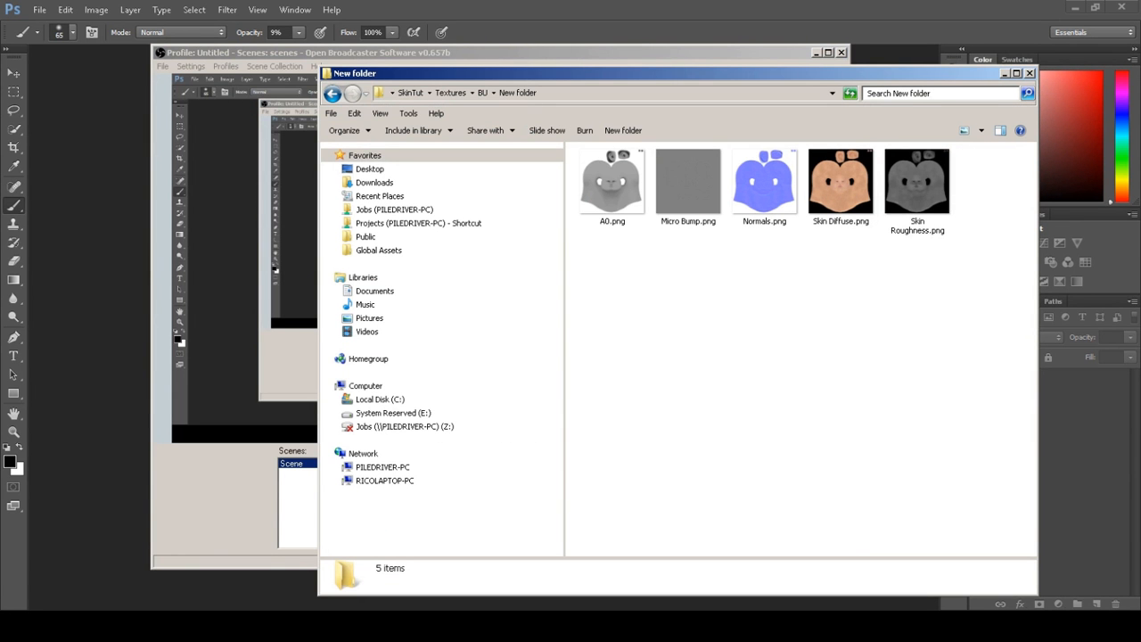
Browse the saved map PNGs in the BU backup folder in Explorer
left_click_drag(318, 330, 134, 330)
left_click_drag(535, 73, 518, 50)
left_click_drag(404, 222, 804, 161)
left_click_drag(661, 296, 813, 174)
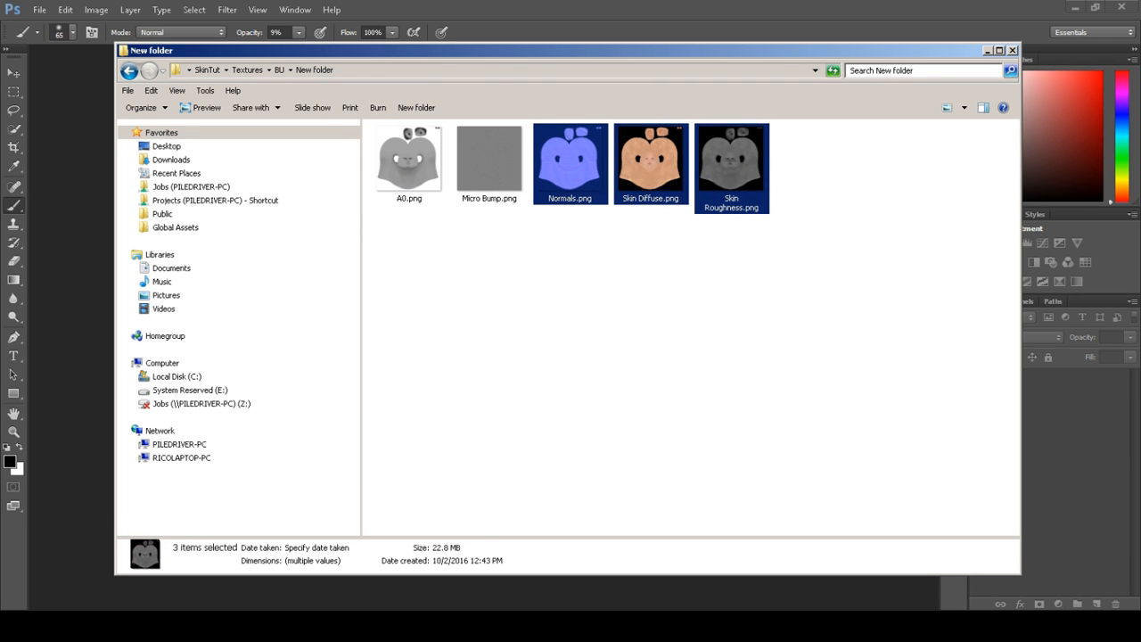
left_click(661, 277)
left_click(571, 160)
left_click(651, 161)
left_click(731, 160)
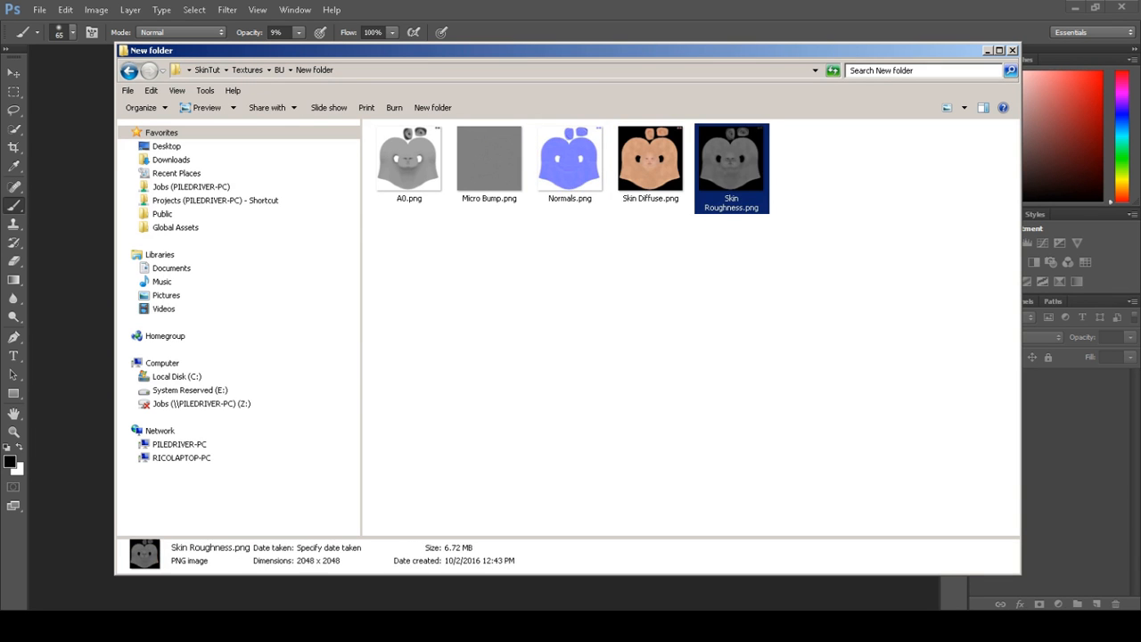
left_click_drag(858, 155, 567, 301)
left_click_drag(834, 195, 877, 161)
left_click(678, 267)
left_click_drag(387, 246, 508, 131)
left_click_drag(395, 272, 497, 133)
left_click_drag(403, 253, 506, 161)
left_click_drag(432, 274, 496, 160)
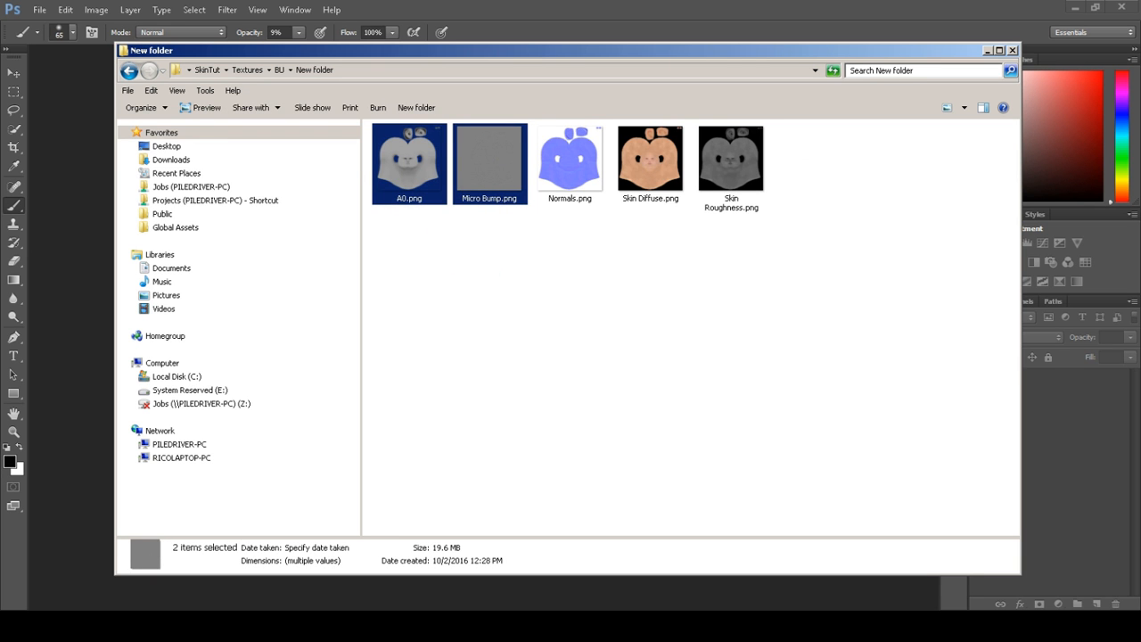
left_click(403, 249)
left_click_drag(403, 249, 775, 159)
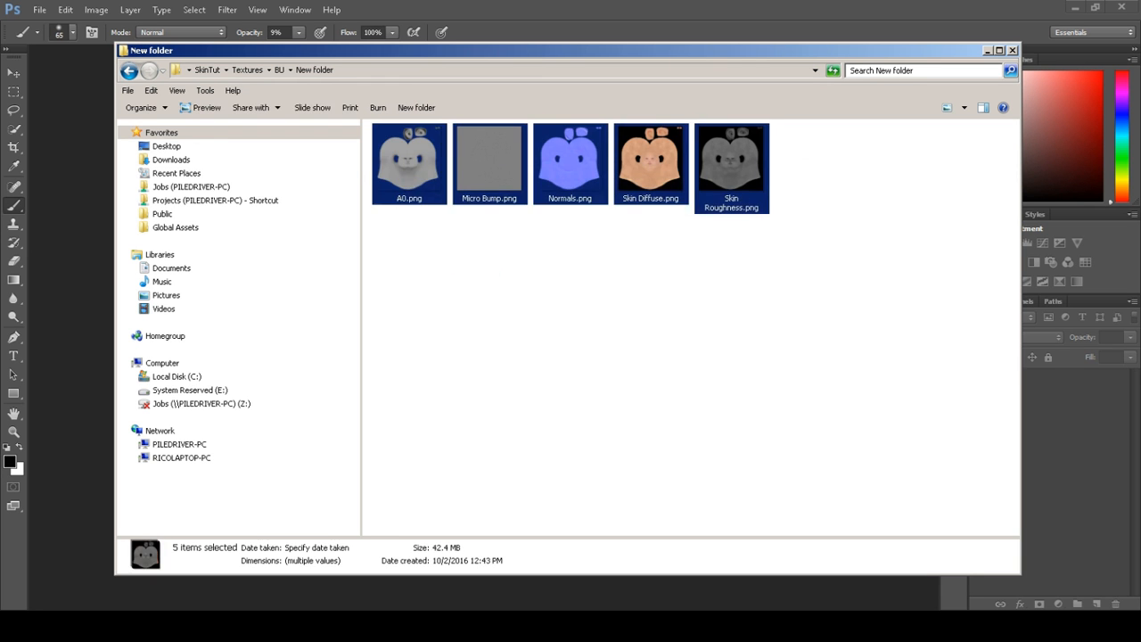
left_click(758, 254)
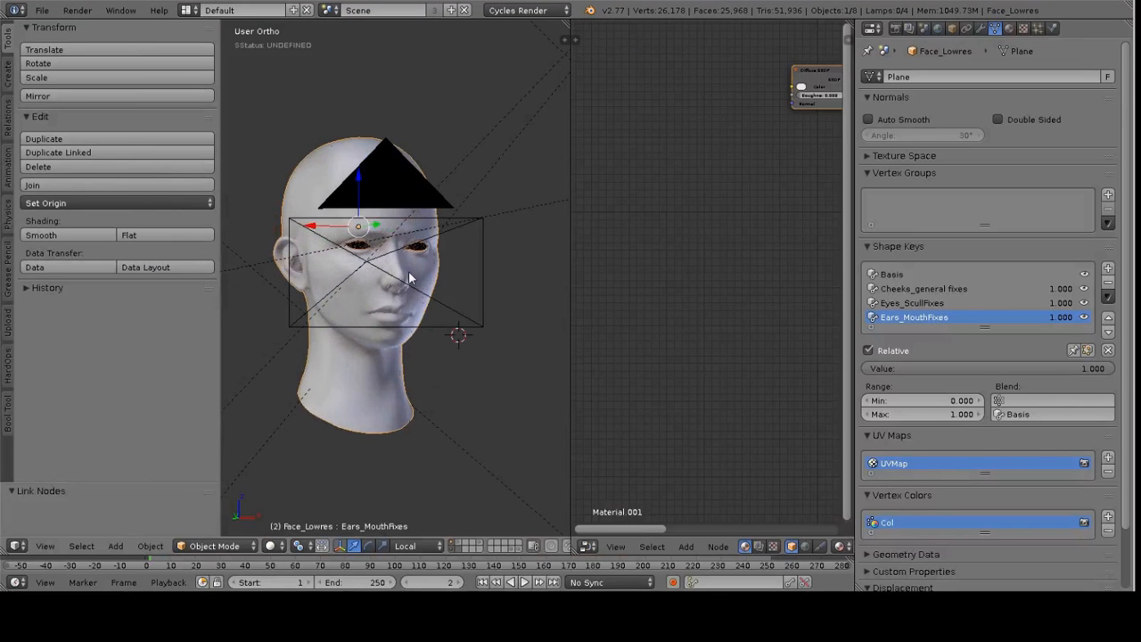
middle_click_drag(410, 277, 447, 312)
scroll(447, 315, "down", 5)
middle_click_drag(391, 279, 428, 267)
Switch to Blender and set the render engine to Cycles Render
left_click(526, 10)
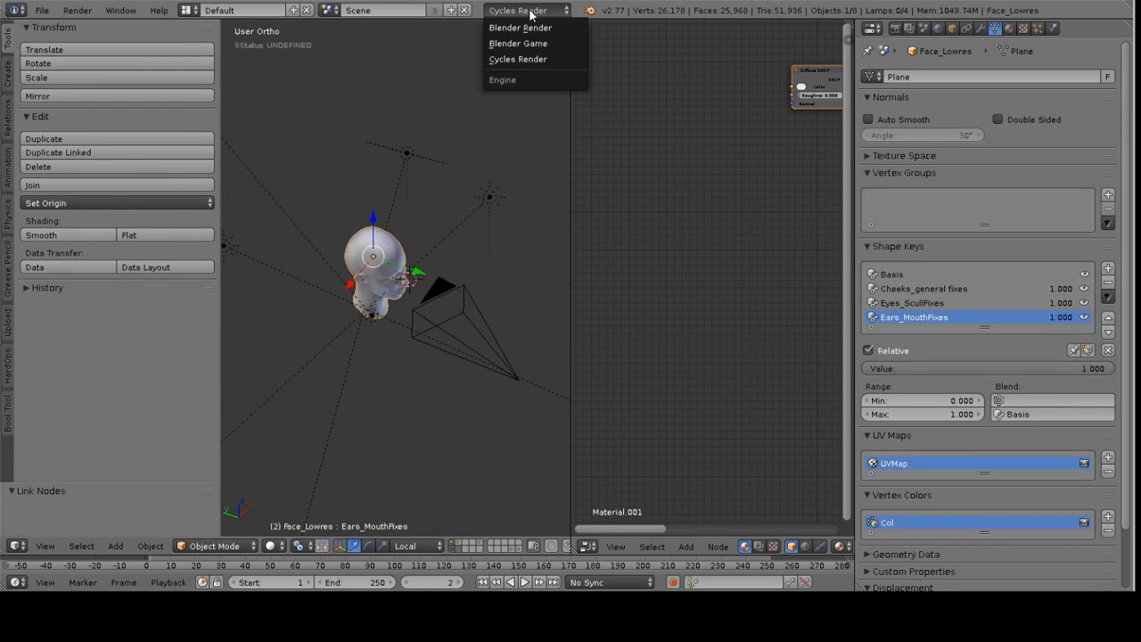
left_click(518, 59)
Inspect the scene's lamps, then select the head mesh in camera view
middle_click_drag(315, 117, 443, 348)
scroll(403, 342, "up", 3)
right_click(448, 308)
right_click(450, 324)
right_click(425, 185)
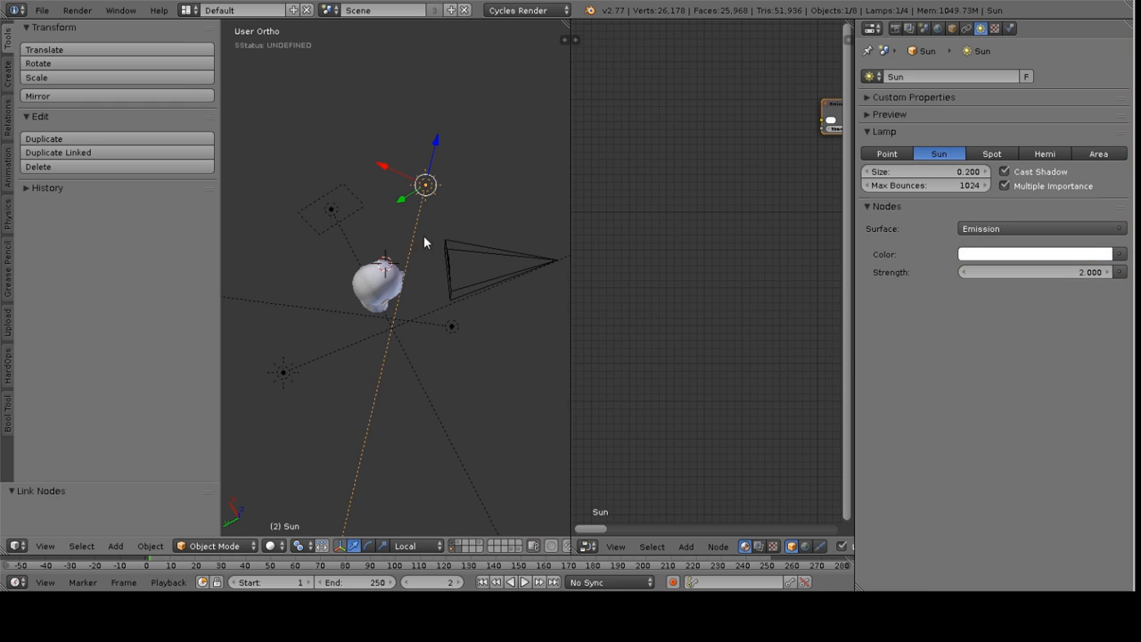
right_click(455, 332)
right_click(304, 372)
right_click(332, 210)
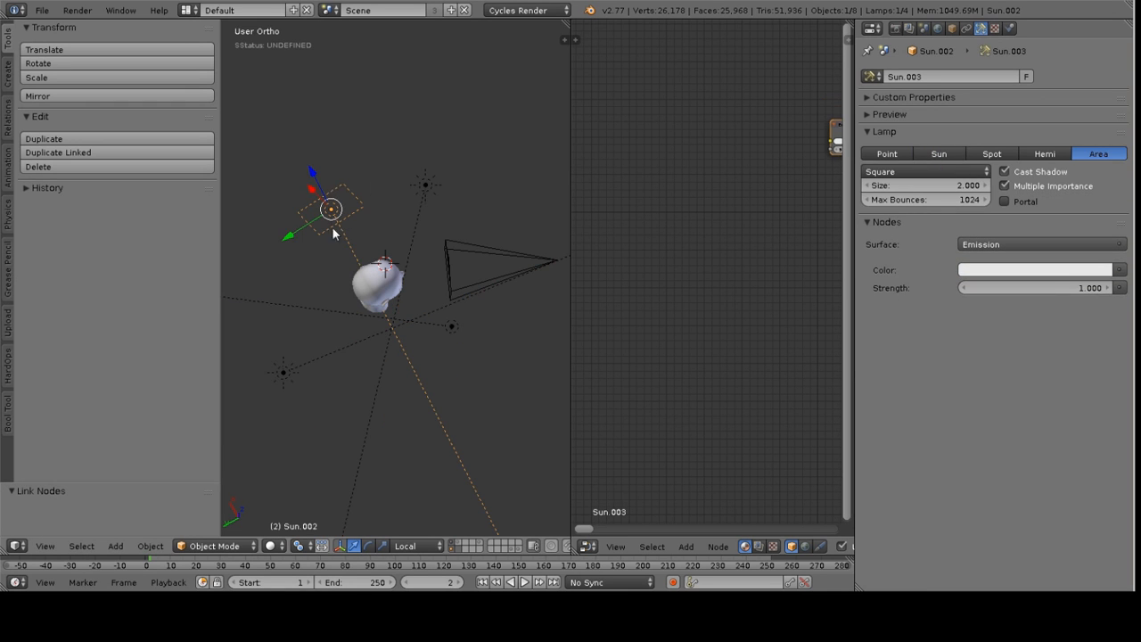
middle_click_drag(384, 284, 407, 205)
key("KP_0")
right_click(457, 326)
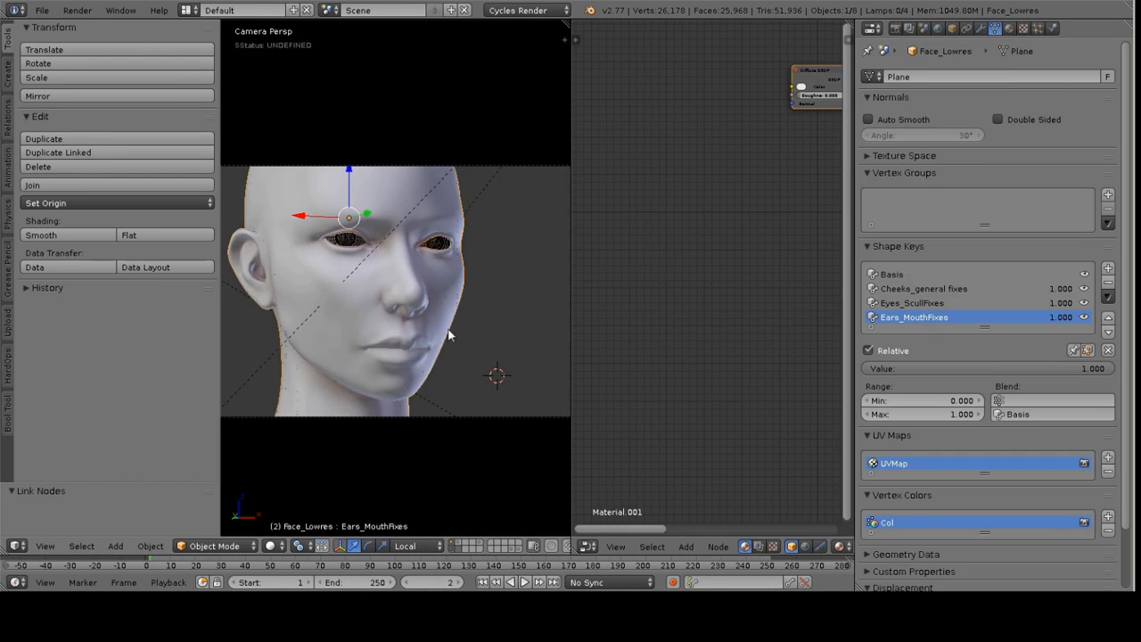
Delete the Diffuse BSDF node from the head material's node tree
scroll(475, 347, "up", 2)
scroll(472, 330, "down", 5)
key("g")
right_click(466, 296)
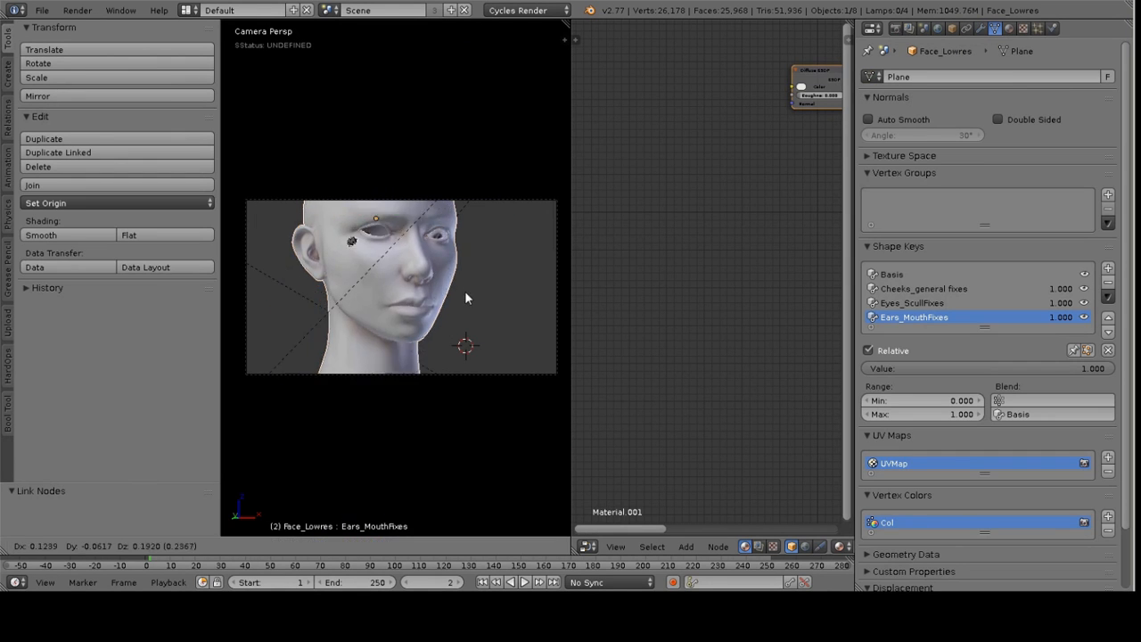
scroll(810, 168, "up", 1)
middle_click_drag(812, 169, 689, 284)
scroll(689, 285, "up", 2)
scroll(698, 240, "up", 2)
middle_click_drag(698, 240, 701, 275)
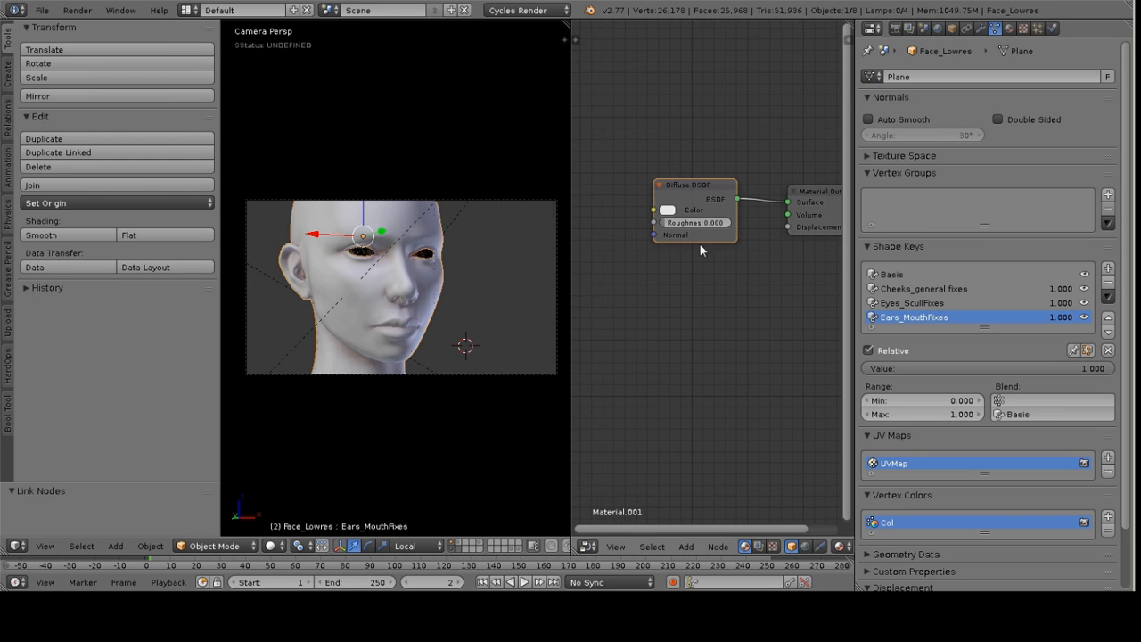
right_click(698, 208)
key("x")
Add an Image Texture node to the head material
scroll(705, 232, "down", 3)
key("shift+a")
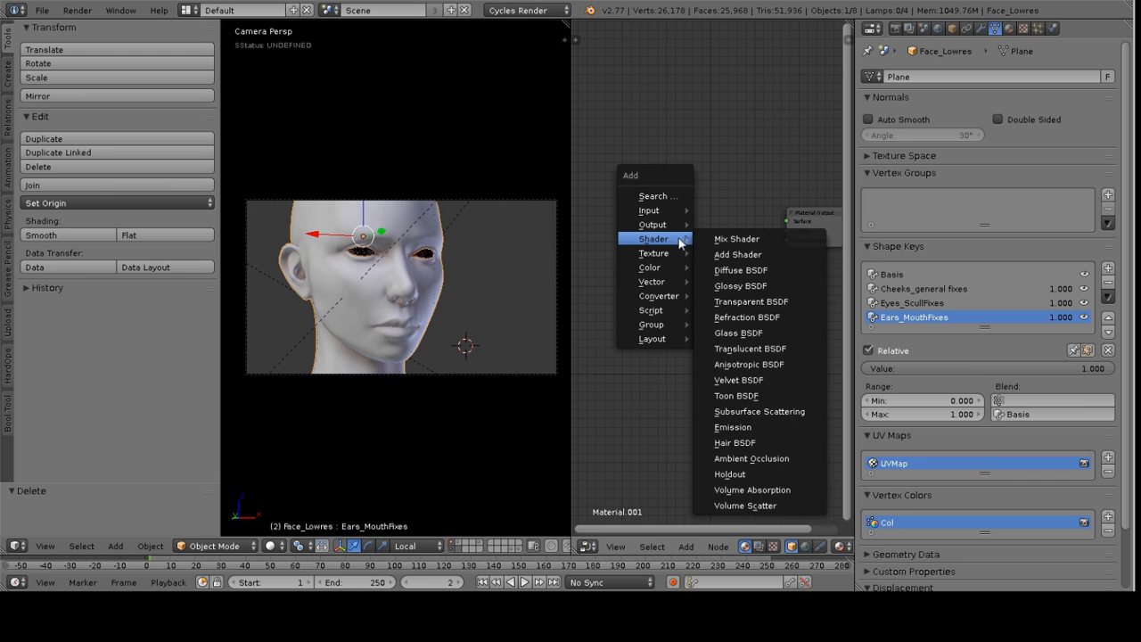
mouse_move(649, 255)
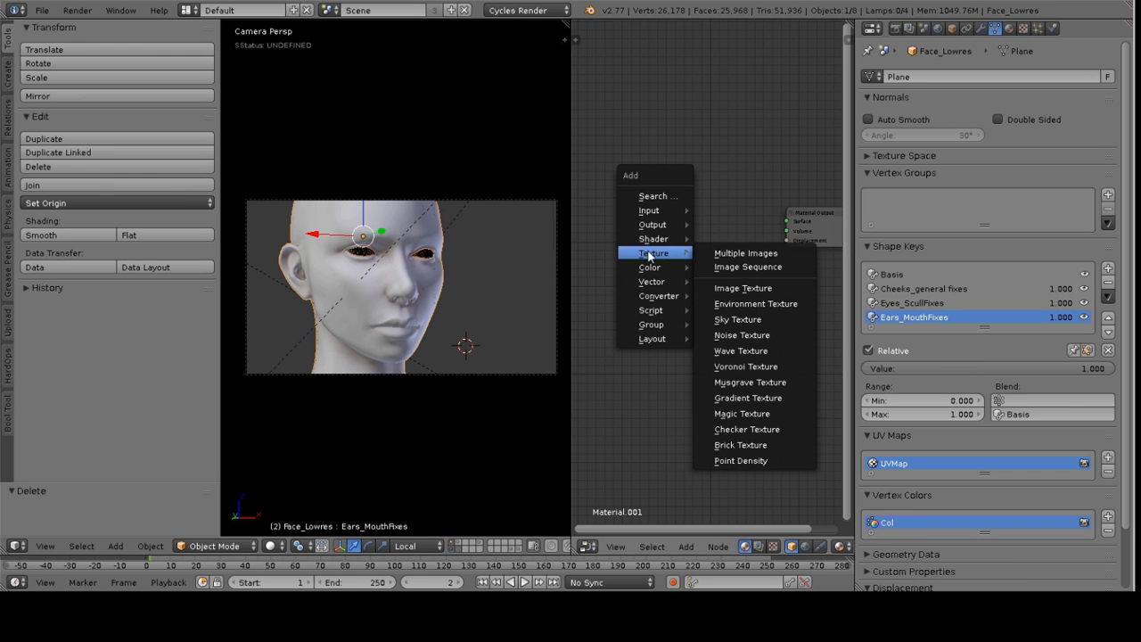
left_click(743, 288)
left_click(667, 208)
Load Skin Diffuse.png from the Textures folder into the Image Texture node
left_click(659, 205)
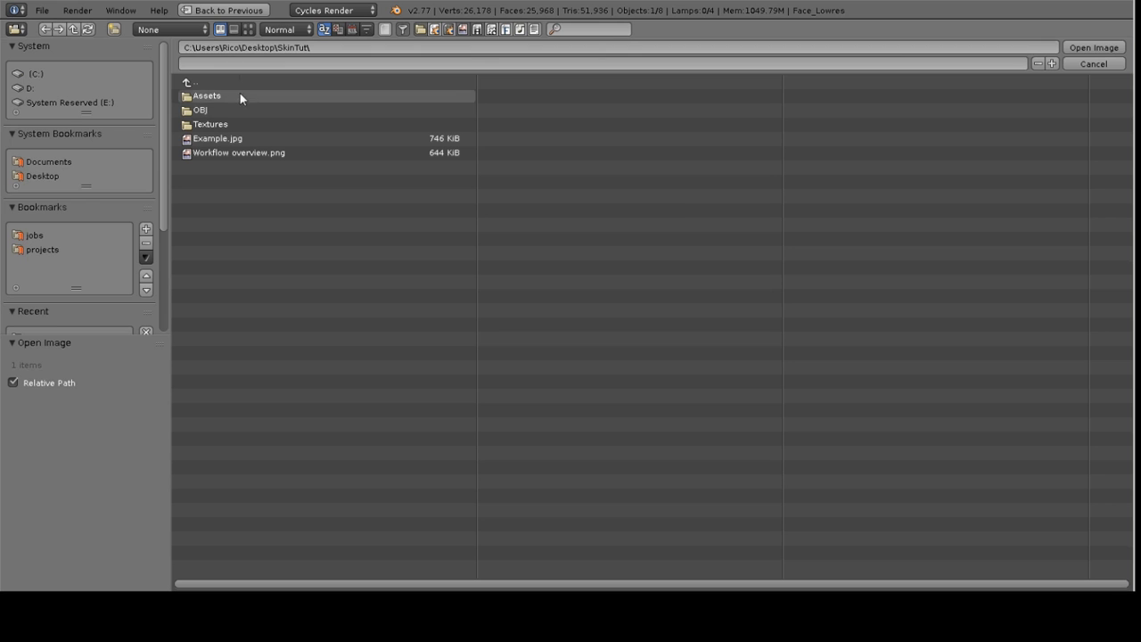
left_click(225, 119)
left_click(249, 30)
left_click(319, 259)
left_click(1094, 47)
Duplicate the Image Texture node below the original and load Normals.png into the copy
key("shift+d")
left_click(686, 305)
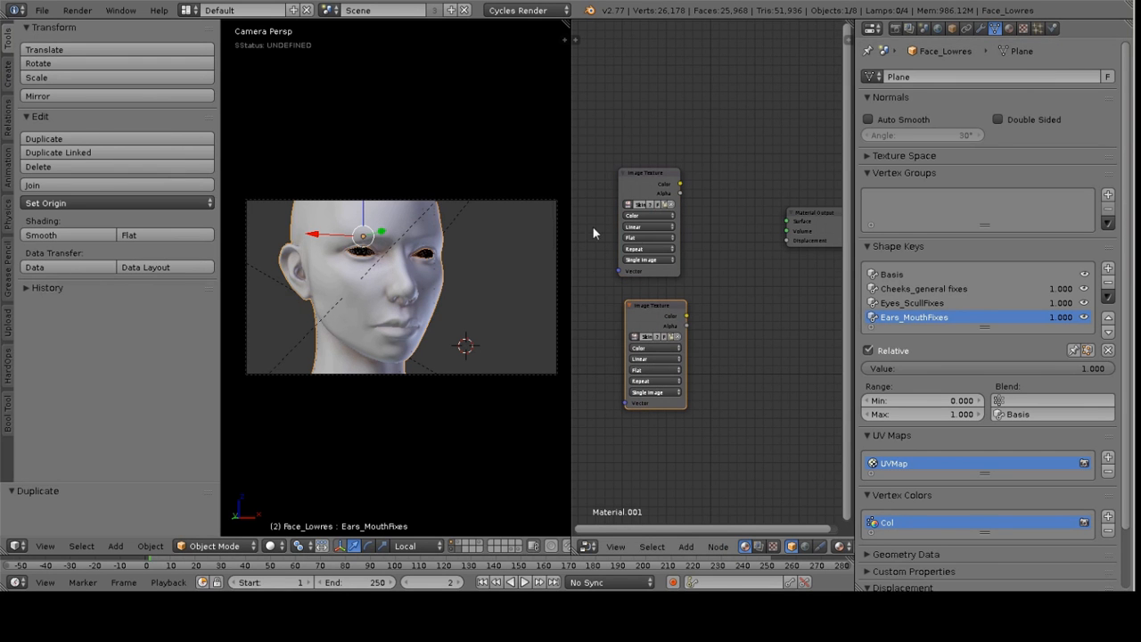
key("shift+space")
scroll(392, 312, "up", 5)
middle_click_drag(428, 329, 456, 260)
scroll(452, 263, "up", 1)
key("g")
left_click(442, 244)
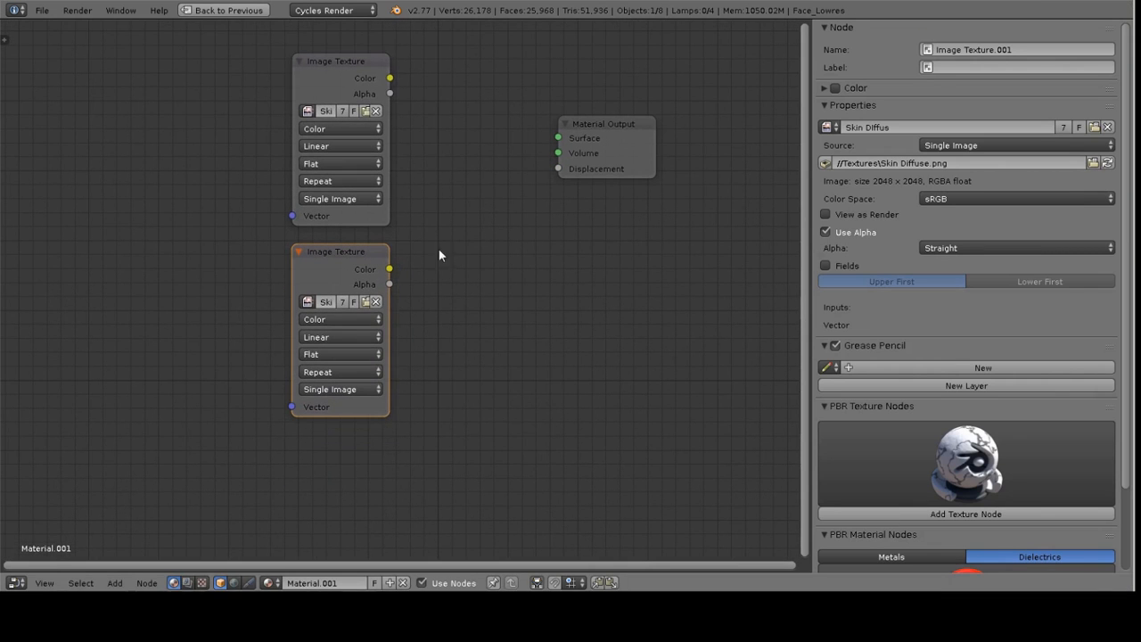
left_click(366, 302)
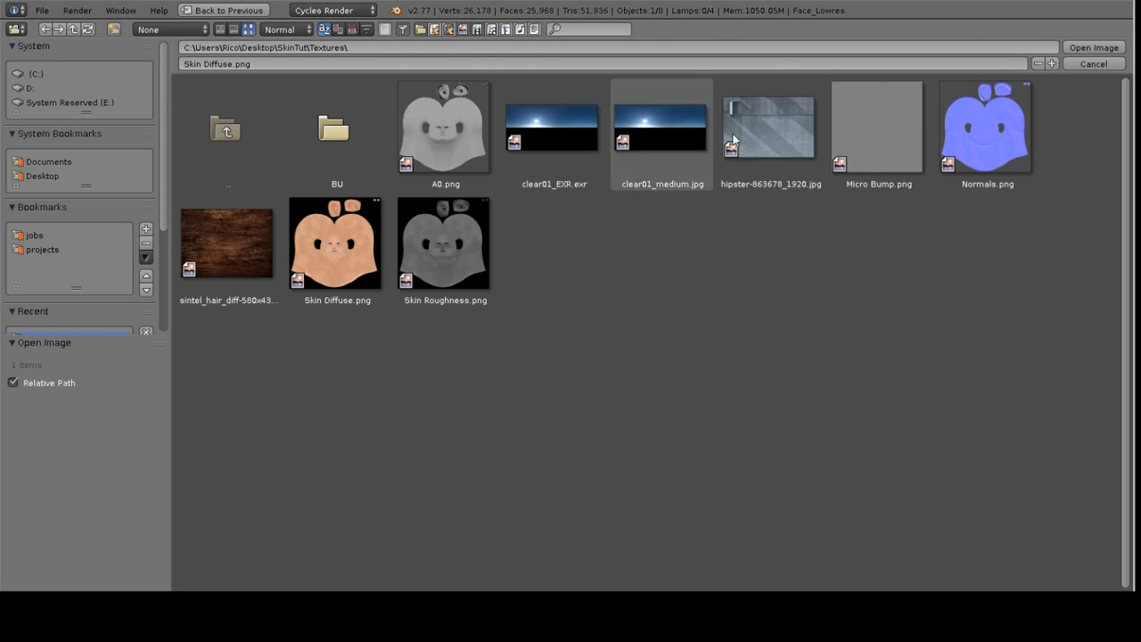
double_click(986, 134)
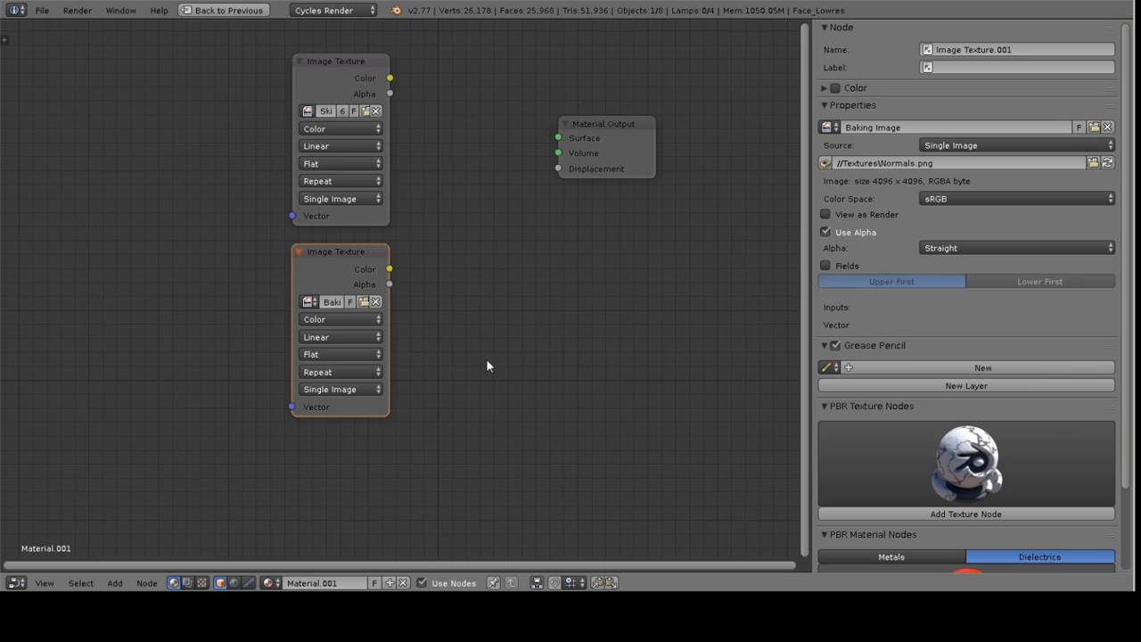
Duplicate the Image Texture node below the others and load Skin Roughness.png into the copy
middle_click_drag(432, 335, 448, 284)
key("shift+d")
left_click(440, 346)
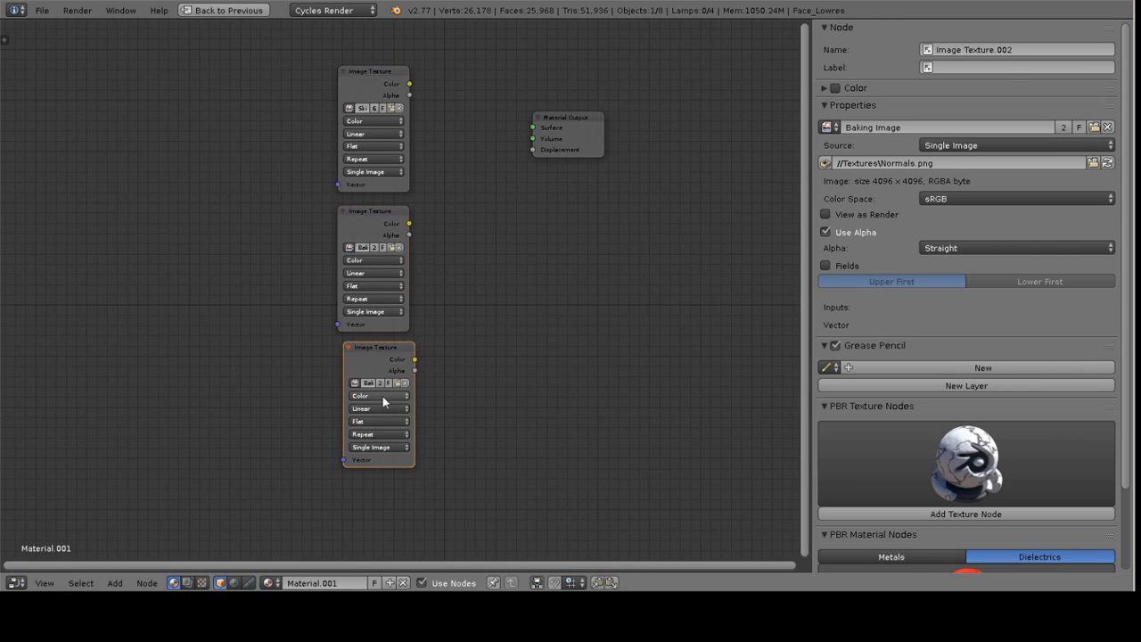
left_click(398, 383)
left_click(250, 31)
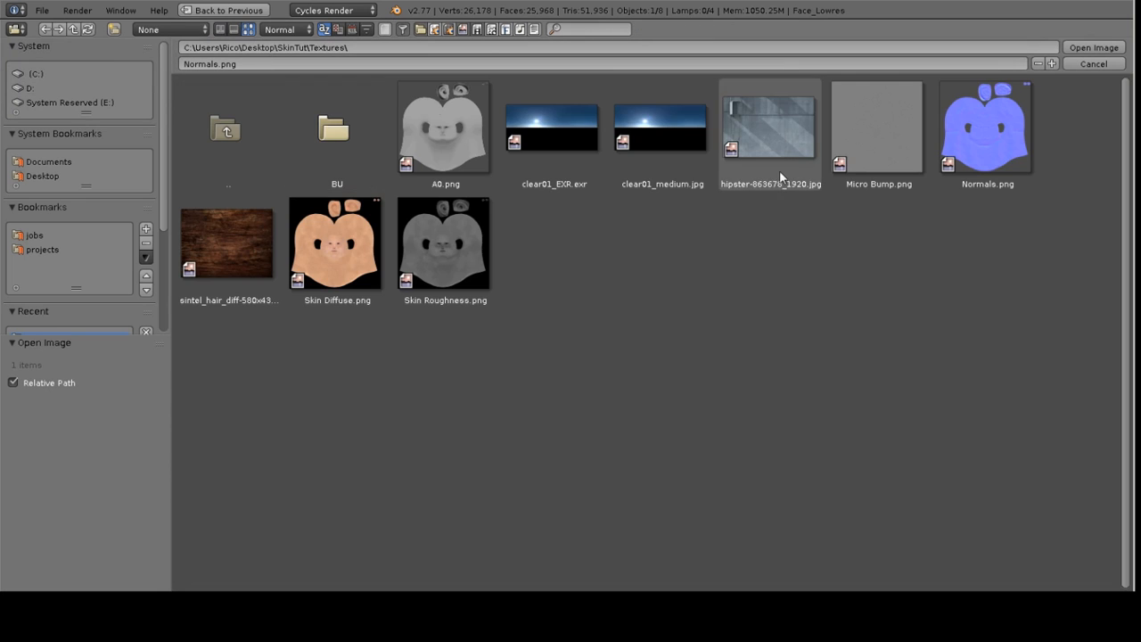
left_click(443, 242)
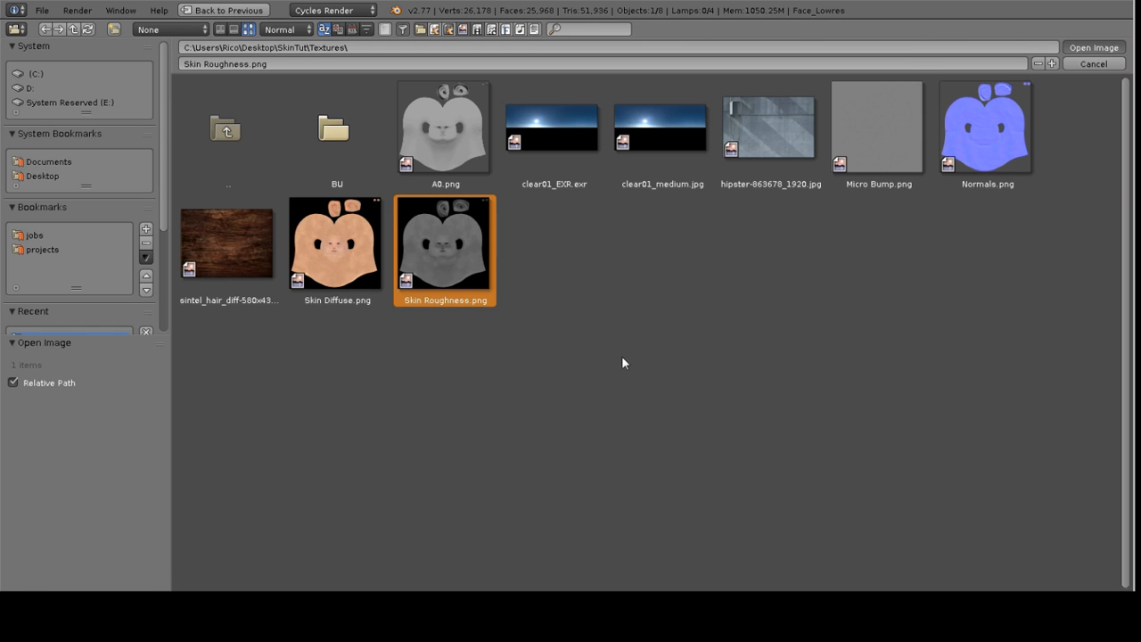
key("Return")
Duplicate another Image Texture node below and load Micro Bump.png from the Textures folder into it
middle_click_drag(461, 331, 484, 178)
key("shift+d")
left_click(483, 340)
left_click(416, 386)
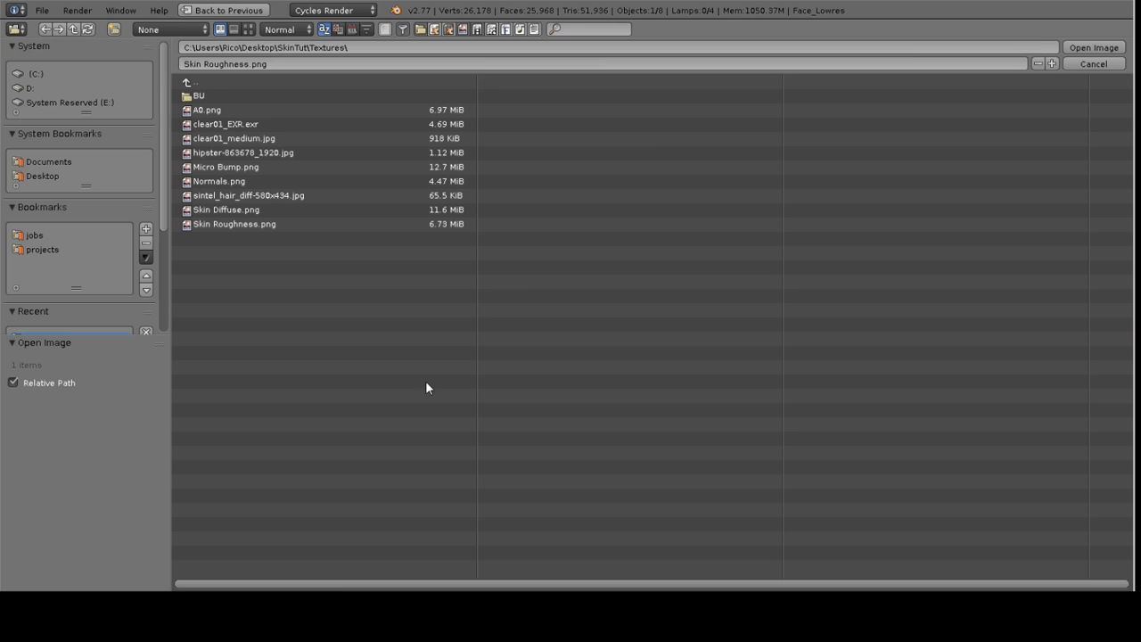
left_click(248, 30)
left_click(869, 138)
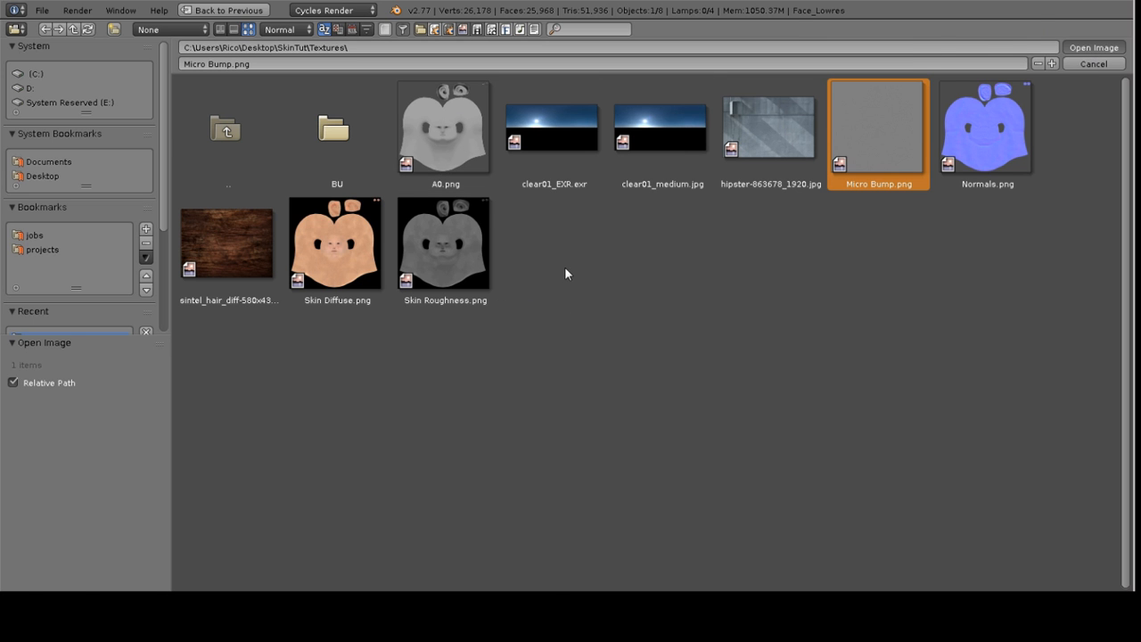
key("Return")
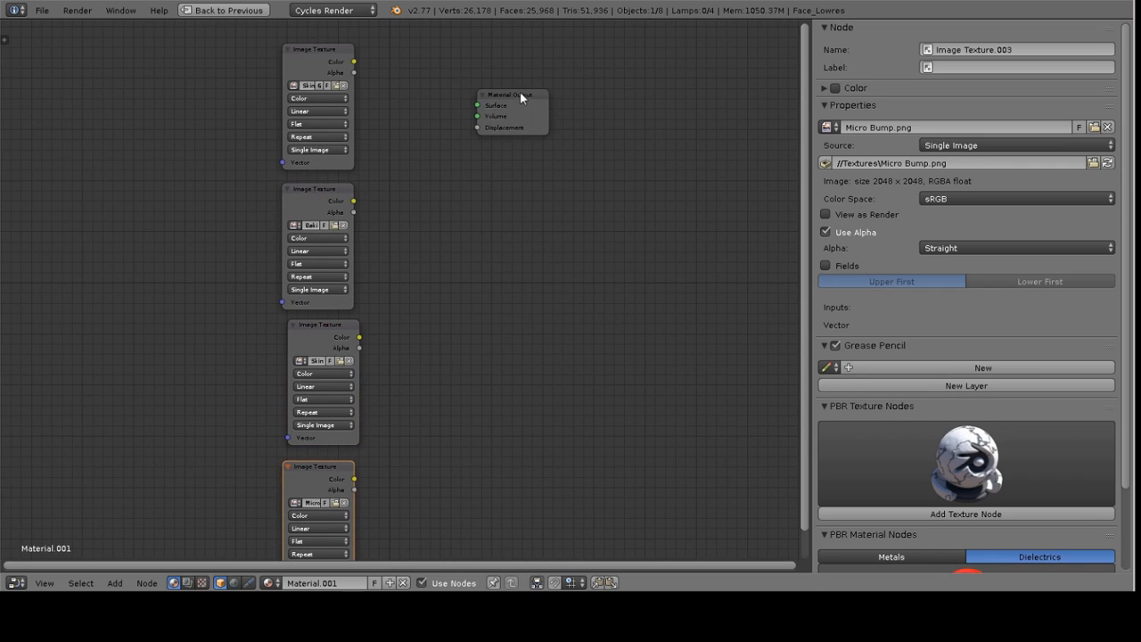
Move the Material Output node aside and add a Diffuse BSDF node between the textures and output
left_click_drag(521, 101, 675, 96)
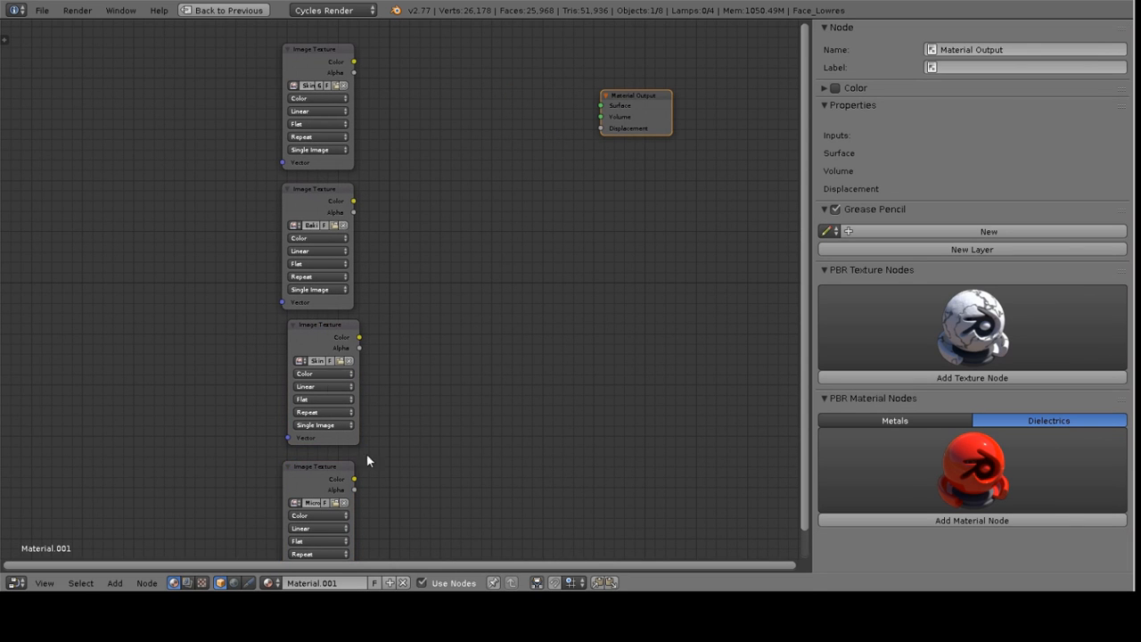
middle_click_drag(536, 255, 432, 318)
key("g")
left_click(579, 238)
key("shift+a")
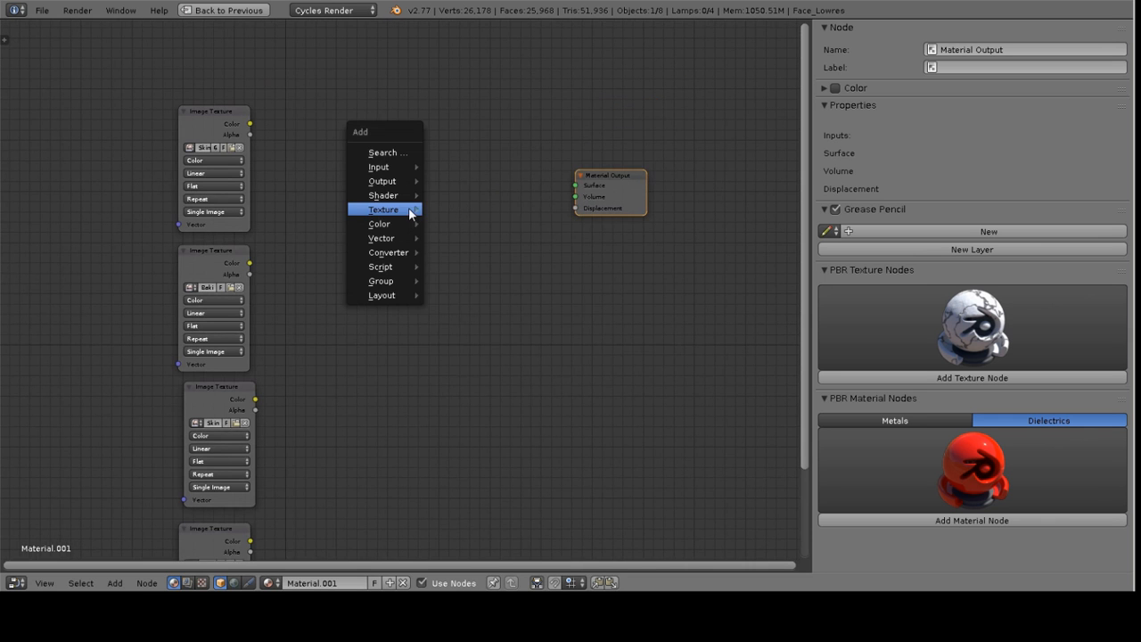
mouse_move(400, 211)
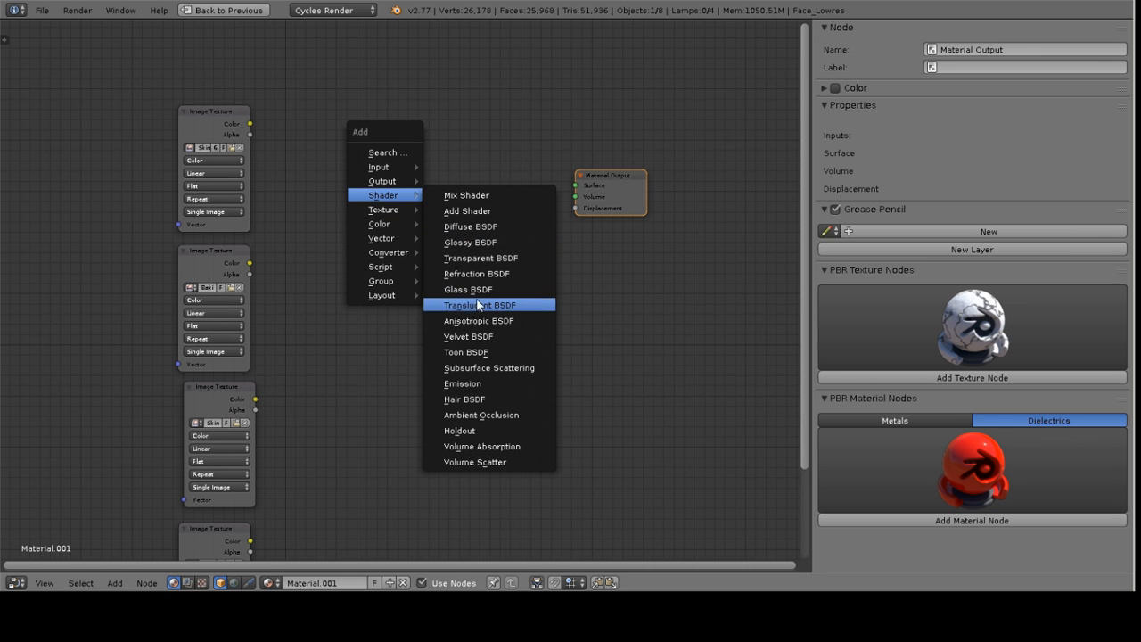
left_click(470, 226)
left_click(356, 138)
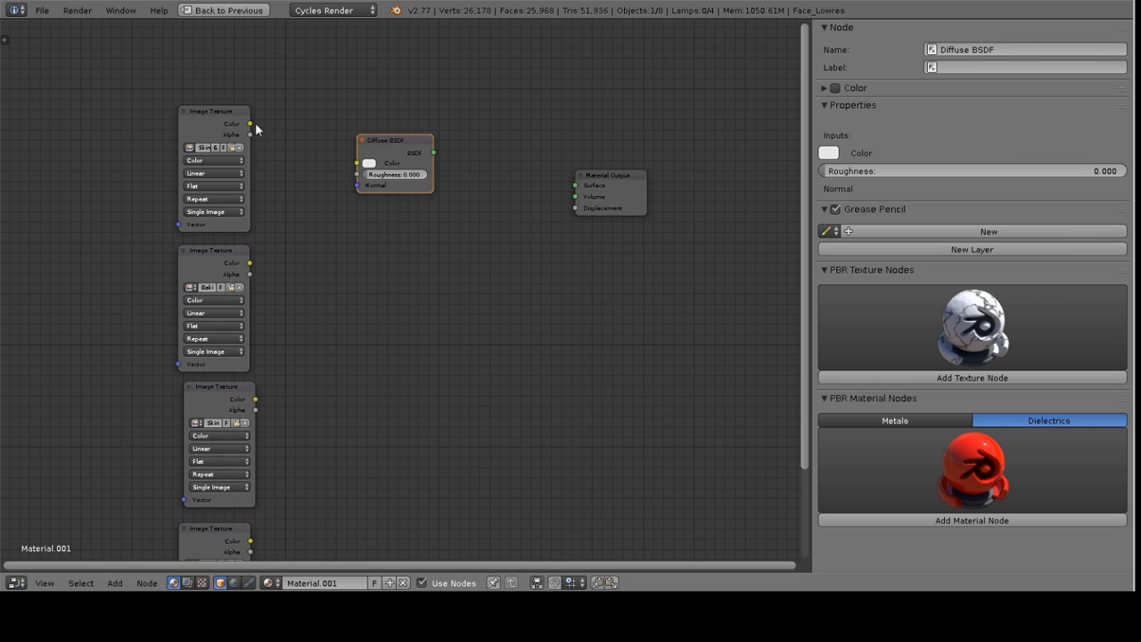
Connect the Skin Diffuse texture color to the Diffuse BSDF color and the BSDF to the output Surface
left_click_drag(252, 128, 358, 163)
key("g")
left_click(441, 160)
left_click_drag(440, 160, 576, 185)
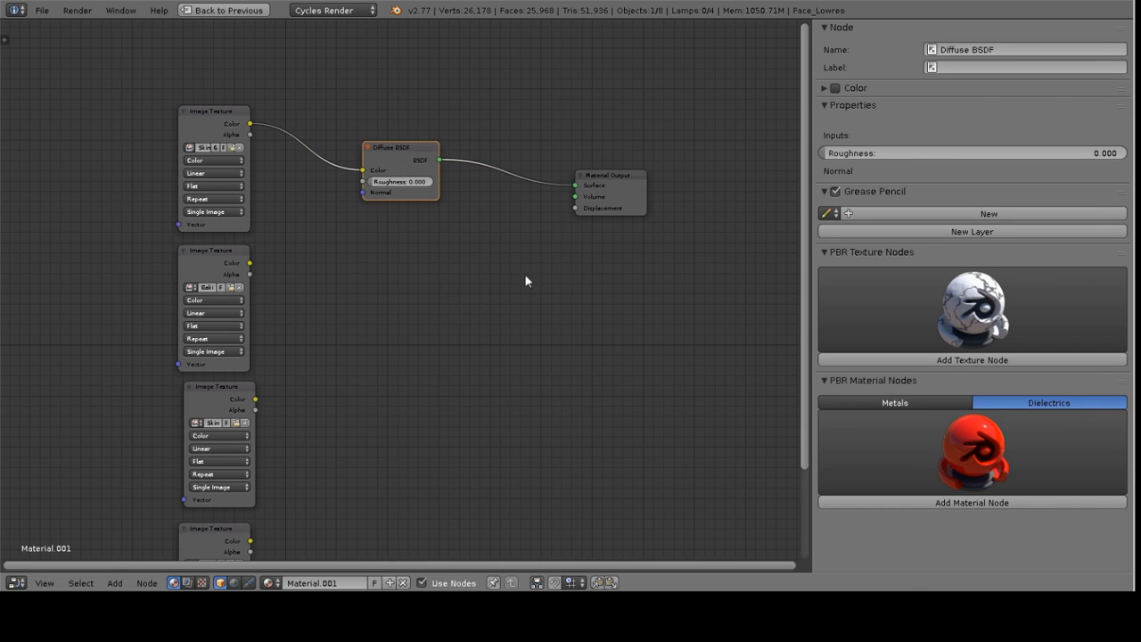
Insert a Mix Shader node on the link between the Diffuse BSDF and Material Output
middle_click_drag(402, 236, 417, 232)
key("shift+a")
mouse_move(437, 242)
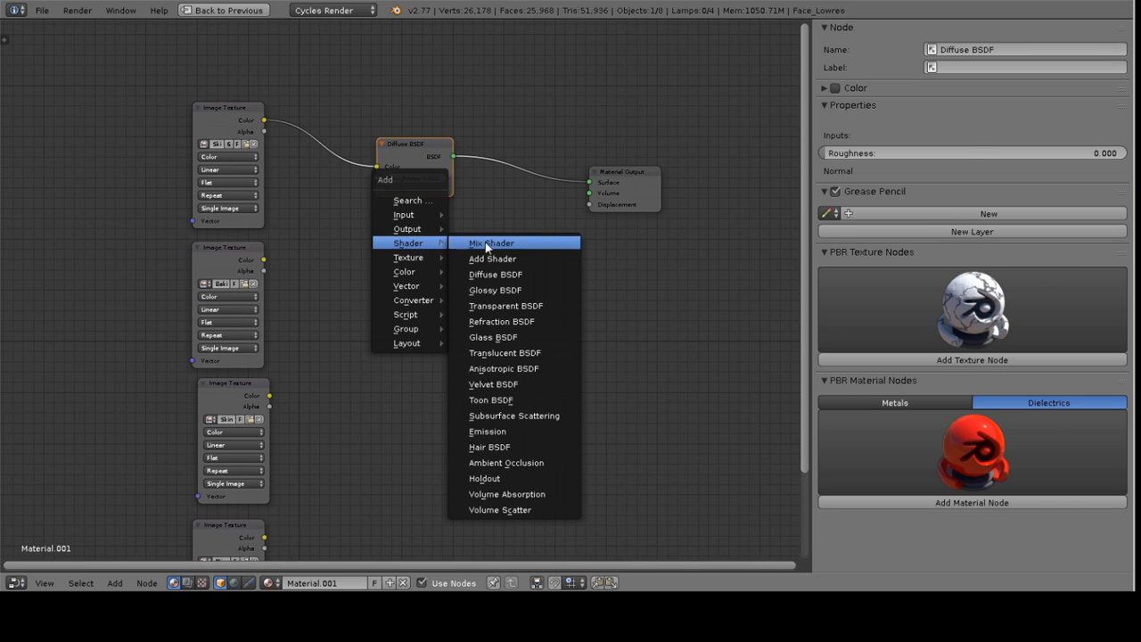
left_click(496, 242)
left_click(499, 230)
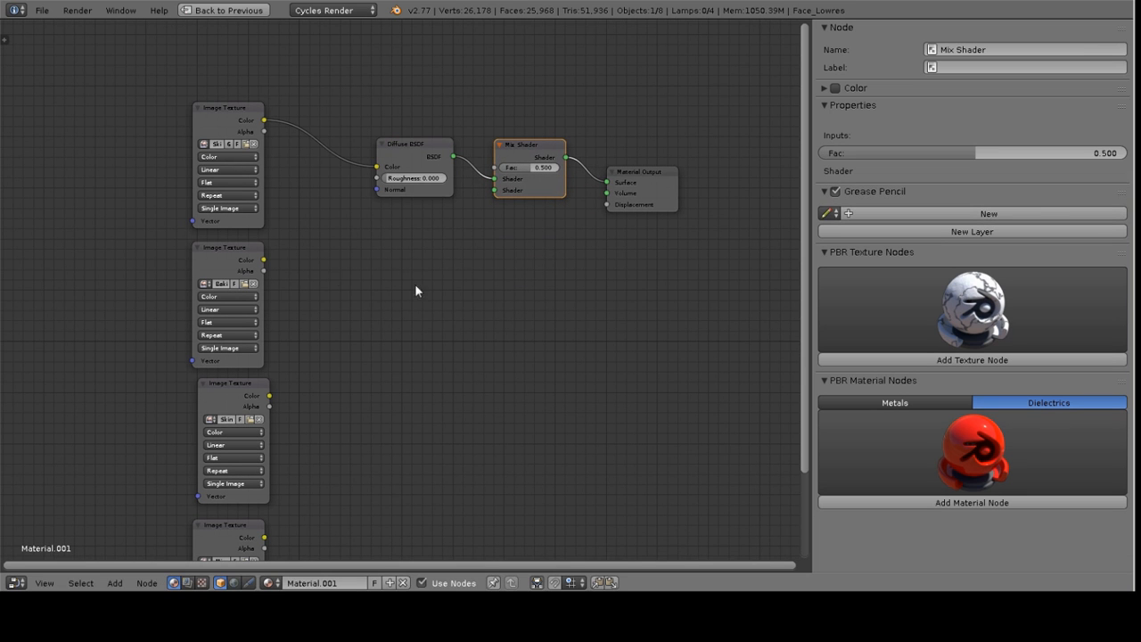
Add a Subsurface Scattering node and connect its BSSRDF output to the Mix Shader's second shader input
key("shift+a")
mouse_move(404, 283)
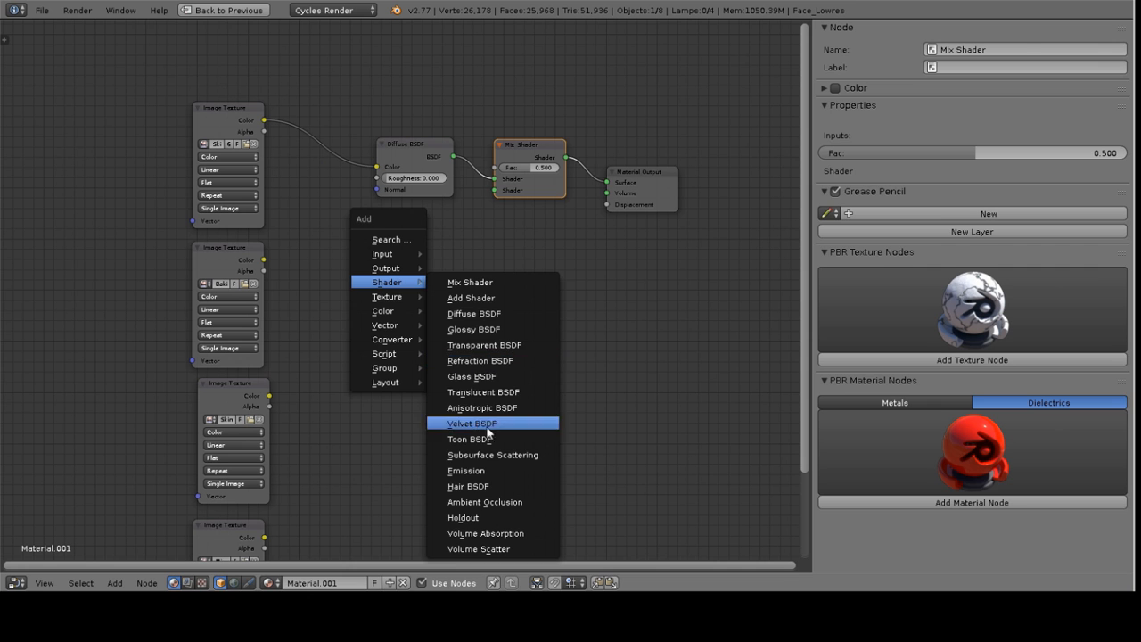
left_click(493, 455)
left_click(376, 204)
left_click_drag(453, 219, 495, 190)
middle_click_drag(335, 256, 398, 235)
left_click(300, 223)
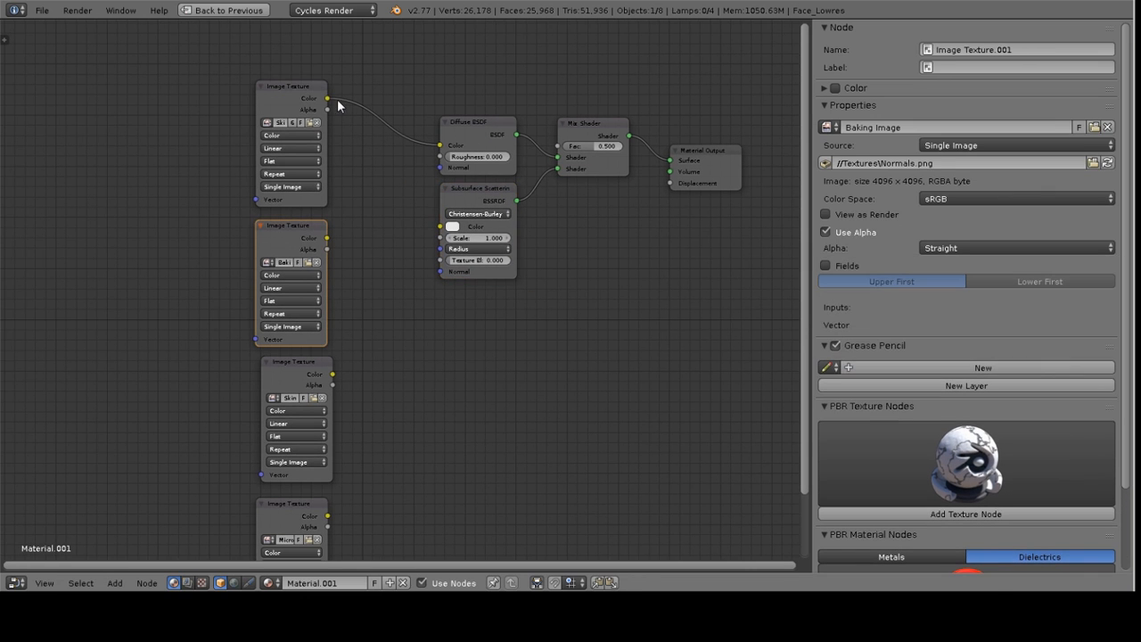
Connect the Skin Diffuse texture color to the Subsurface Scattering node's Color input
left_click_drag(328, 98, 341, 126)
left_click_drag(388, 229, 385, 160)
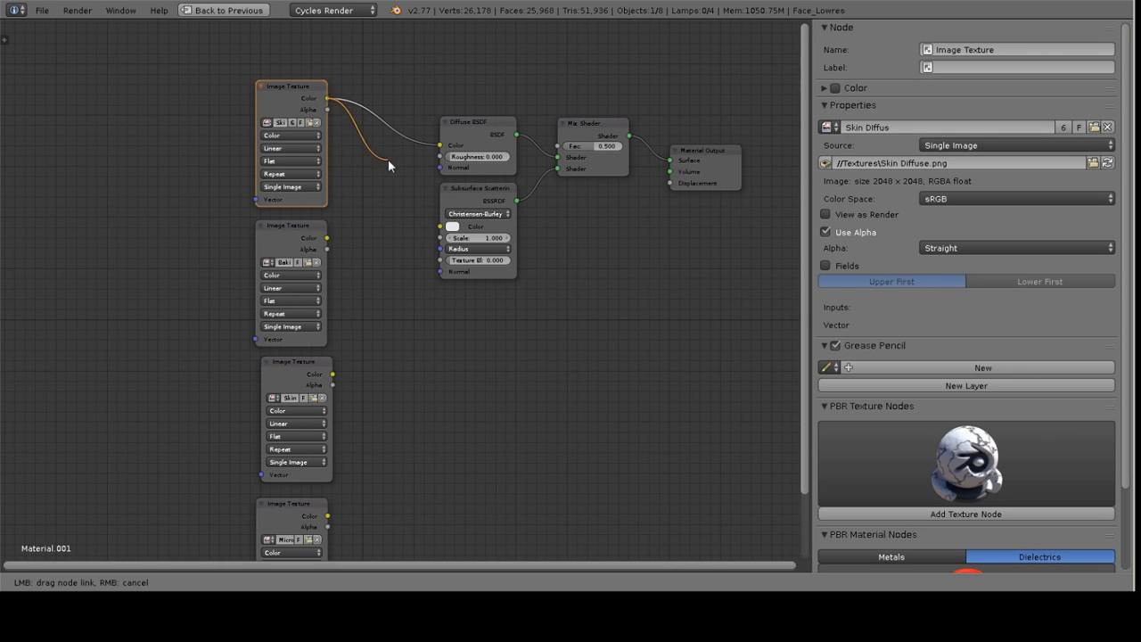
left_click_drag(387, 237, 440, 226)
middle_click_drag(290, 210, 357, 243)
left_click(360, 254)
left_click(541, 271)
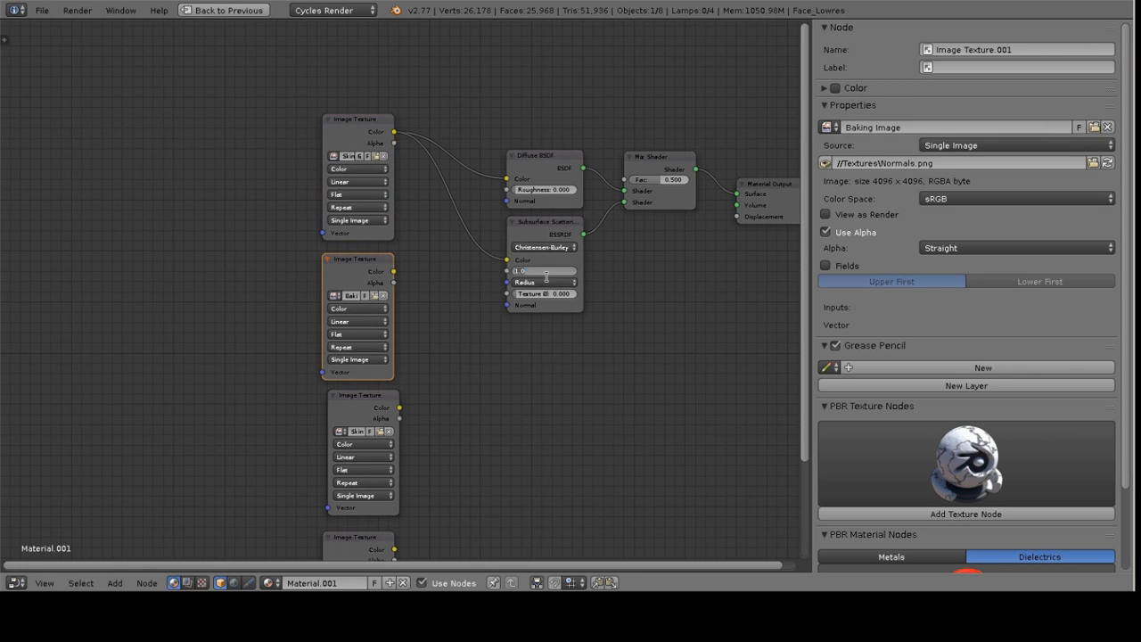
left_click(520, 403)
Examine the head model's size and shape in the maximized 3D viewport
key("ctrl+Up")
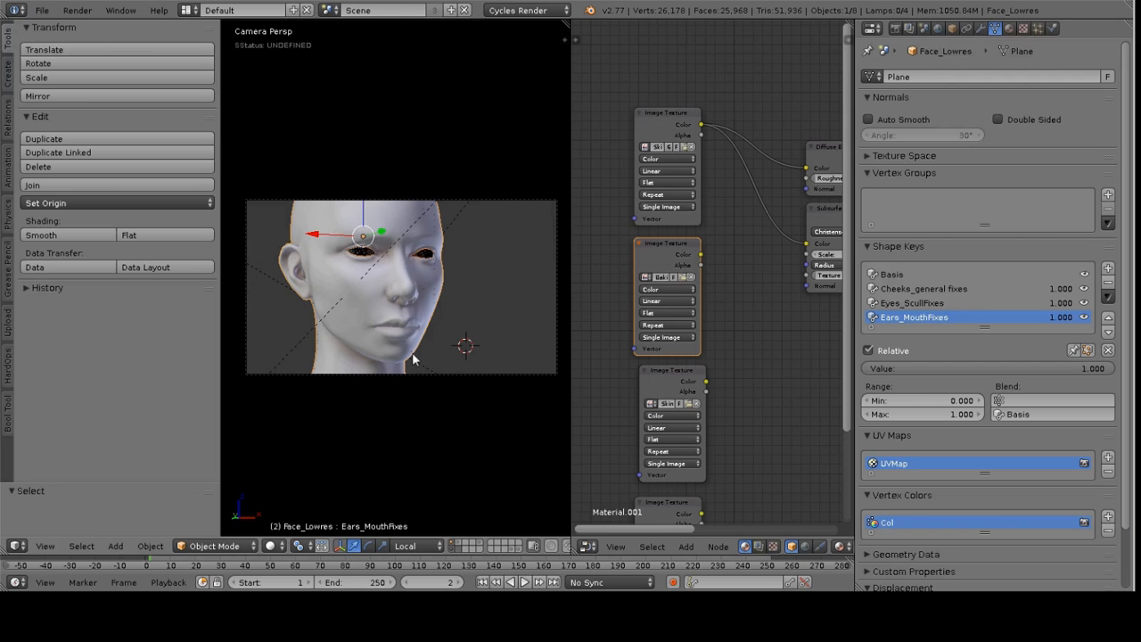
scroll(455, 266, "down", 1)
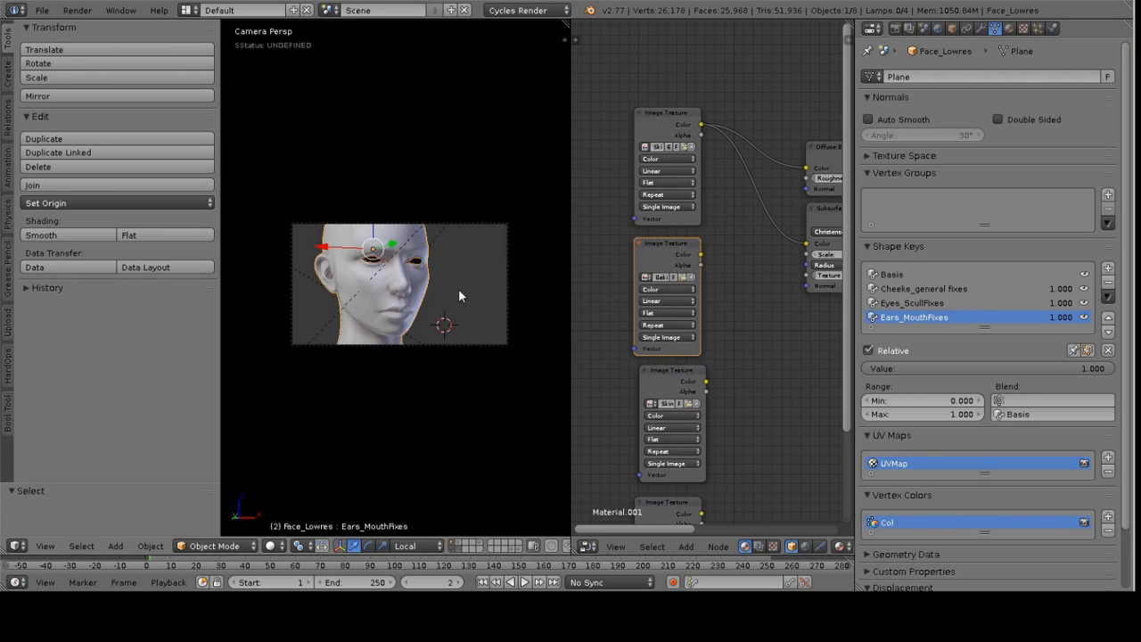
key("ctrl+Up")
middle_click_drag(668, 308, 747, 310)
scroll(713, 353, "up", 3)
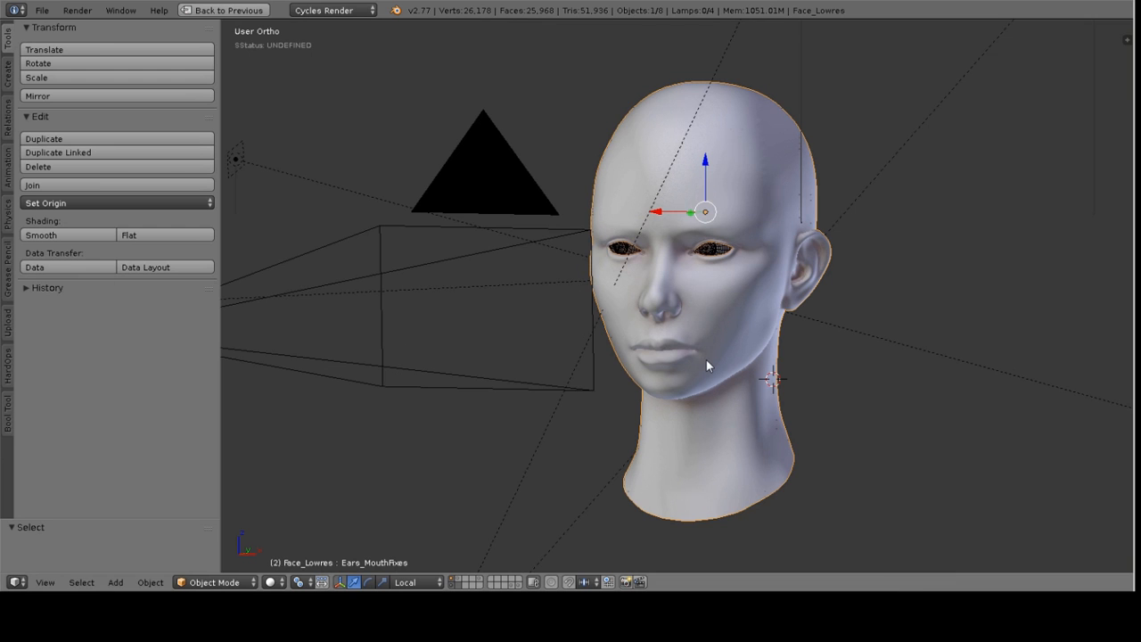
key("n")
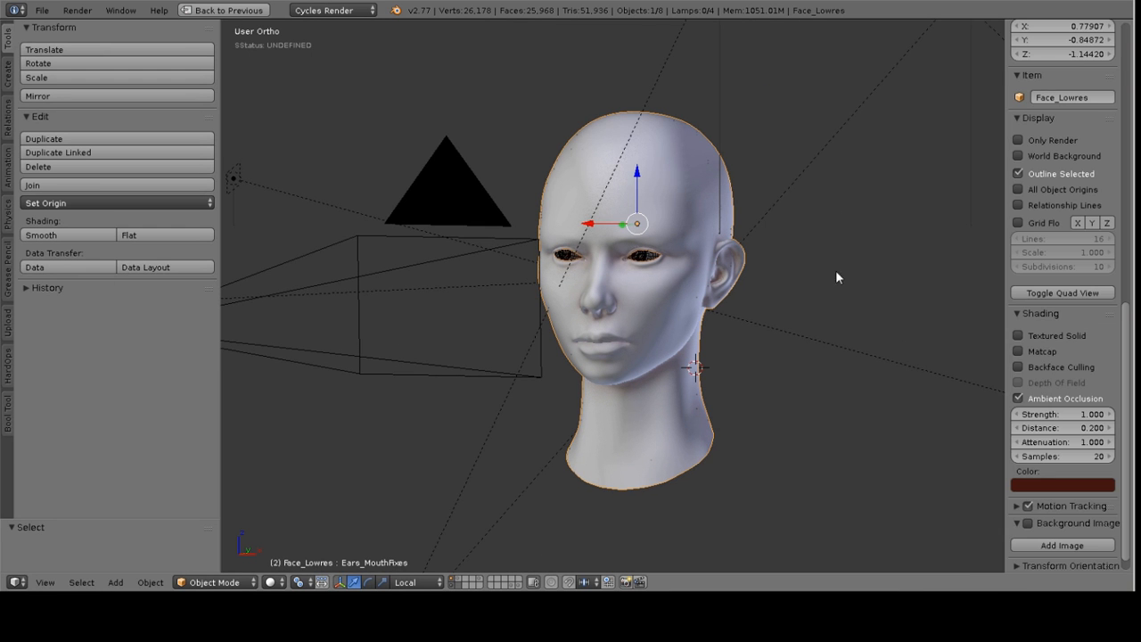
scroll(1068, 135, "up", 10)
scroll(1060, 329, "up", 4)
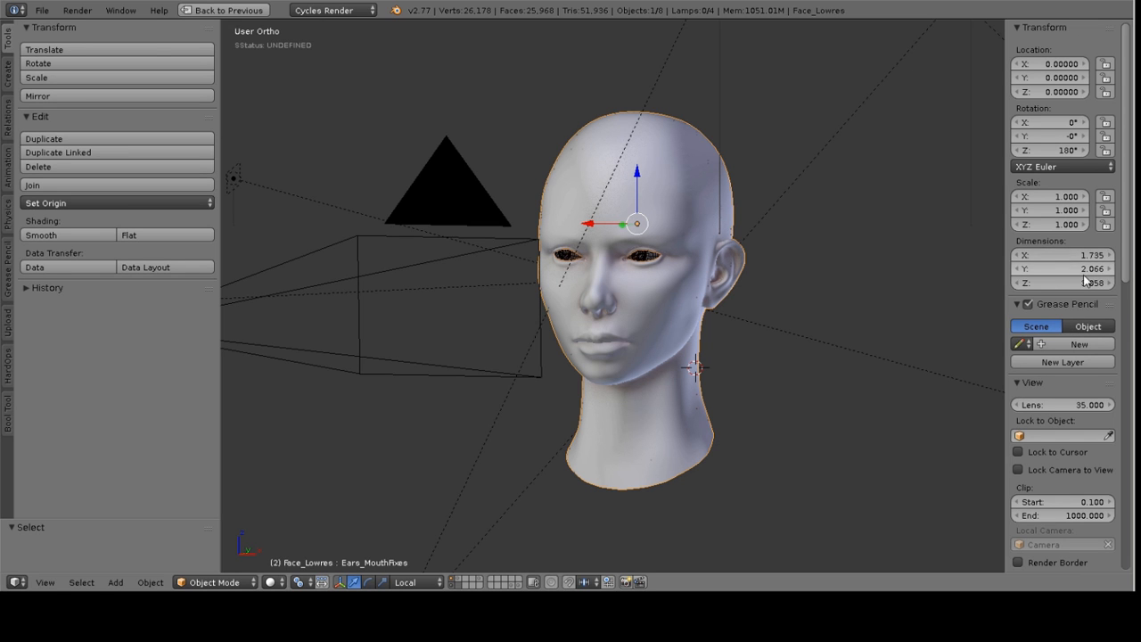
middle_click_drag(800, 274, 758, 262)
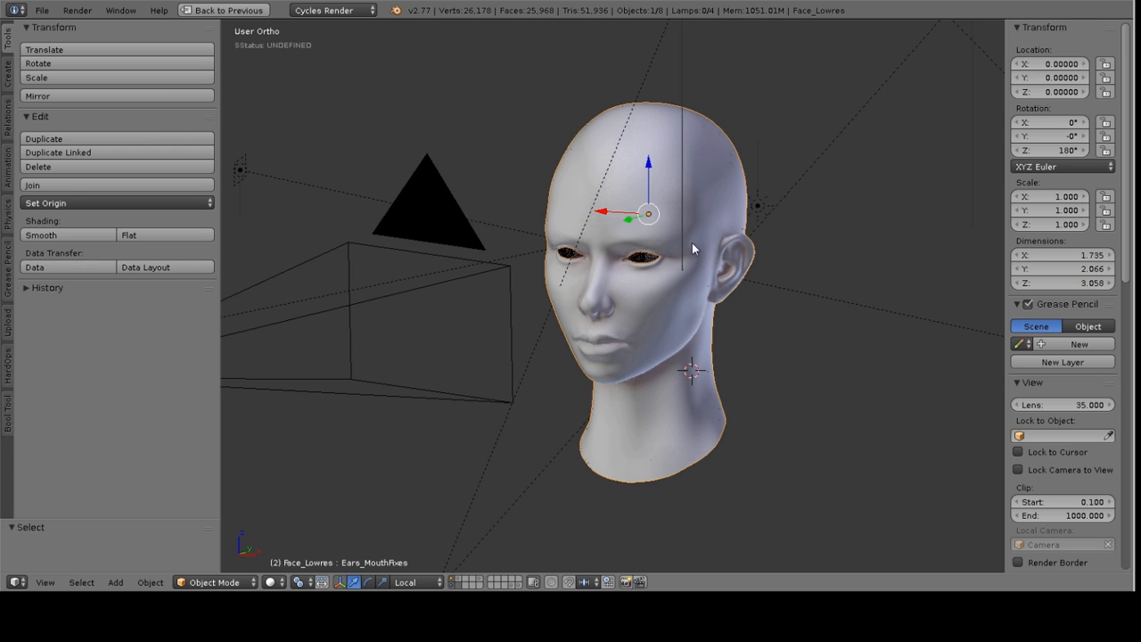
key("shift+space")
key("shift+space")
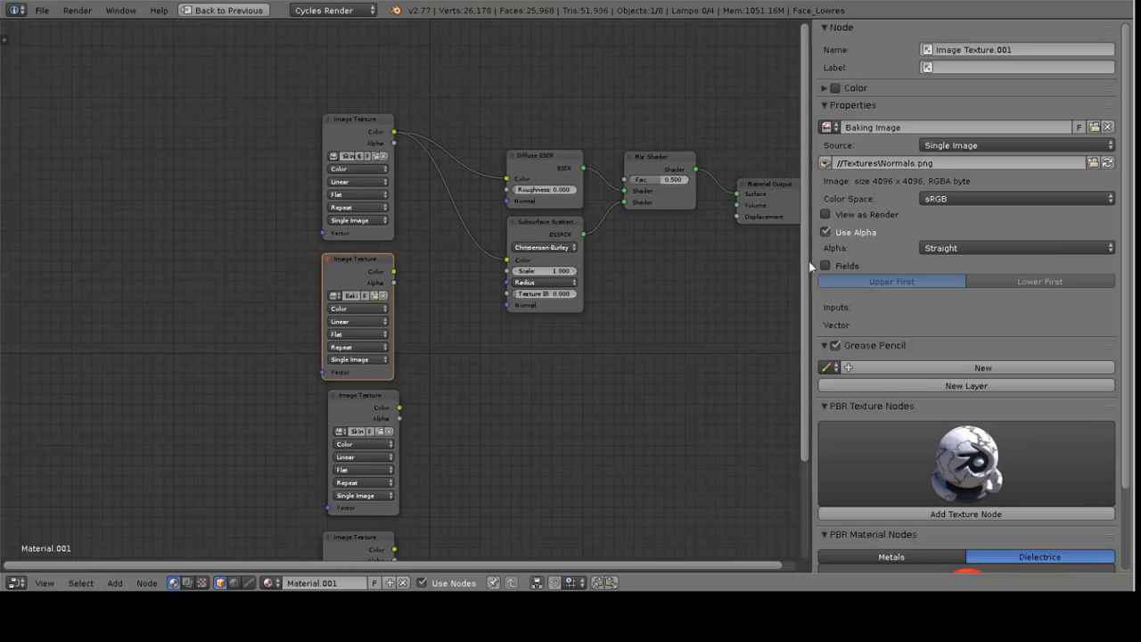
Set the Subsurface Scattering Scale to 0.1
scroll(402, 291, "up", 6)
left_click(654, 259)
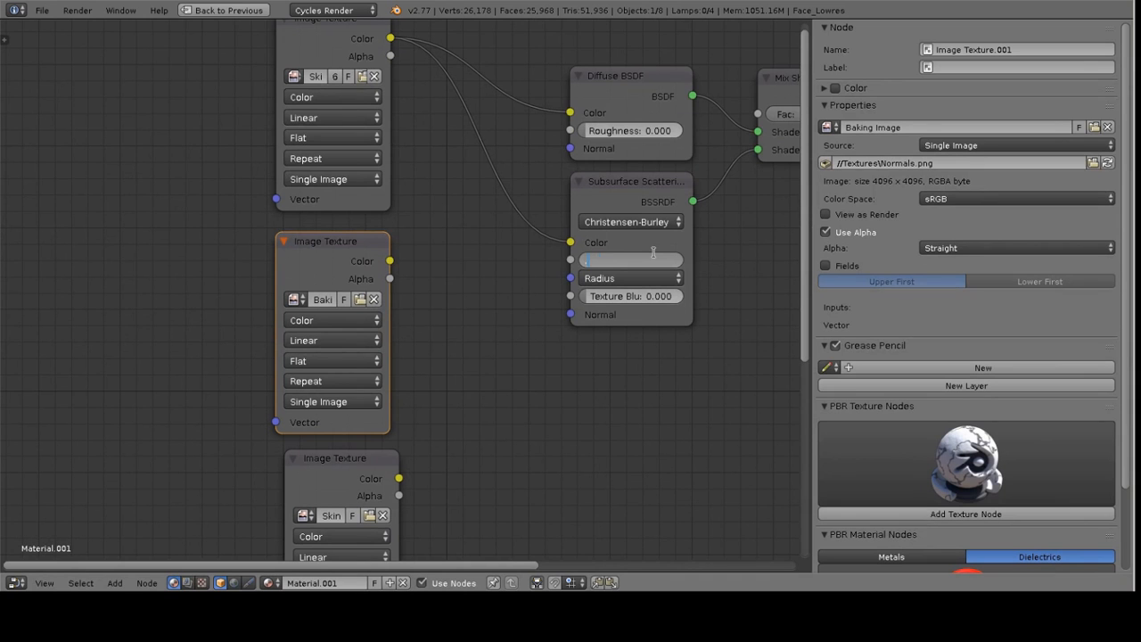
type("0.1")
key("Return")
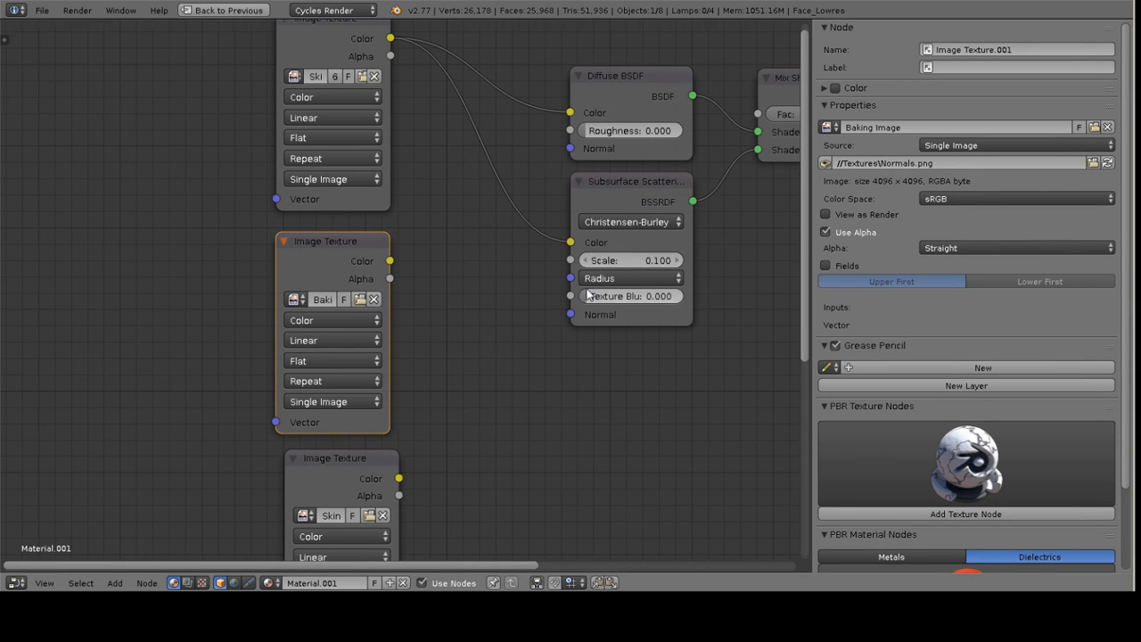
Expand the Subsurface Scattering Radius and set its second and third components to 0.2
scroll(621, 284, "down", 2)
left_click(622, 284)
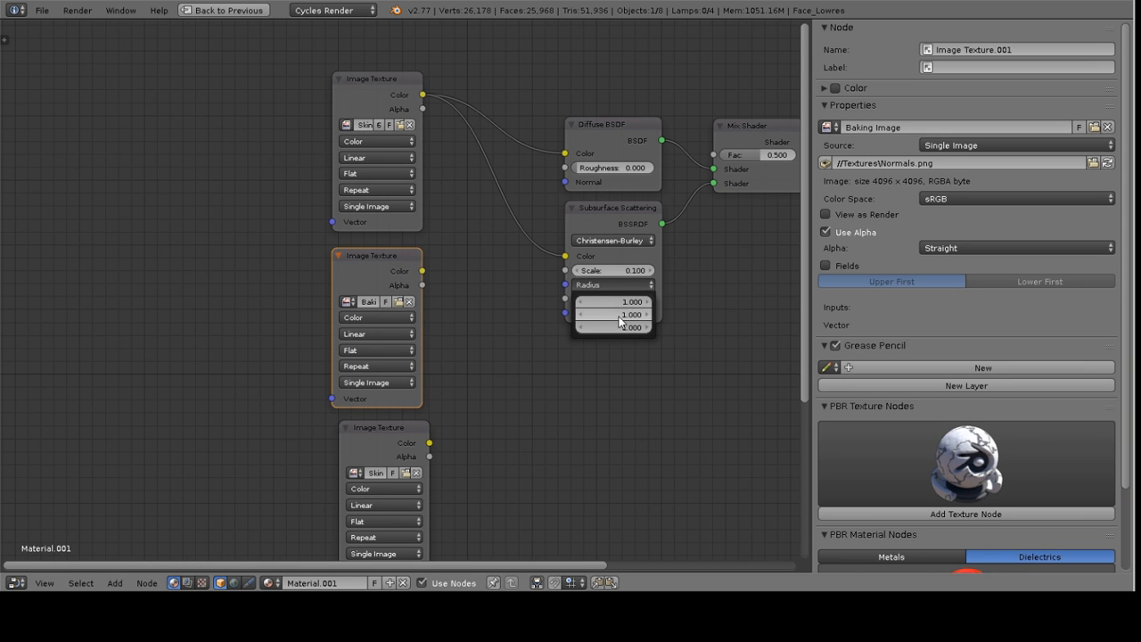
left_click(627, 314)
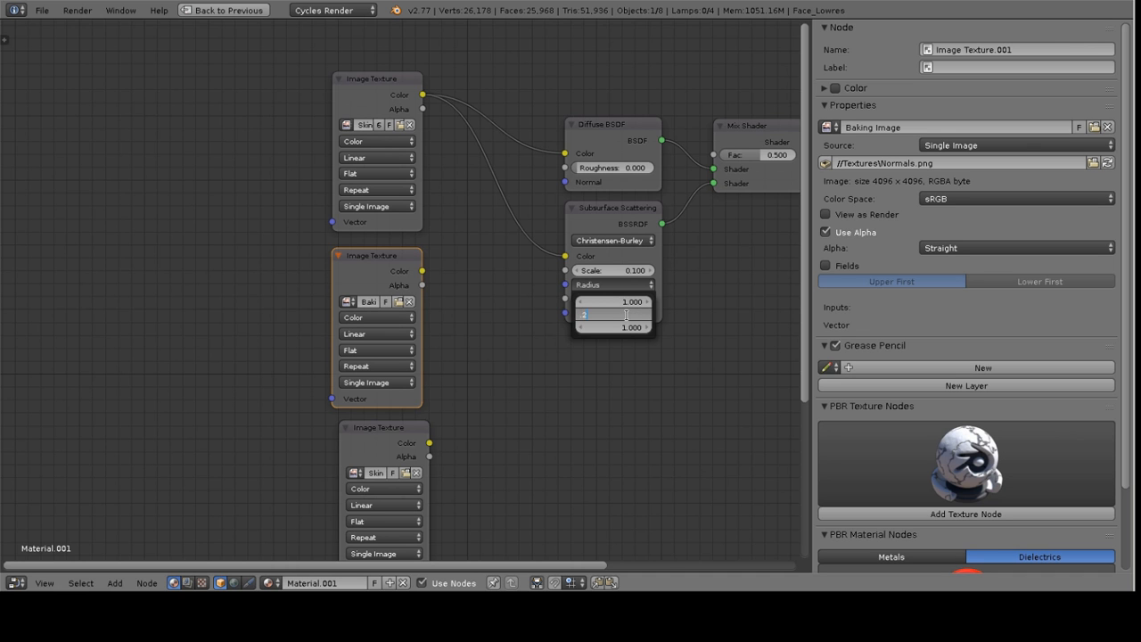
type(".2")
key("Return")
left_click(614, 327)
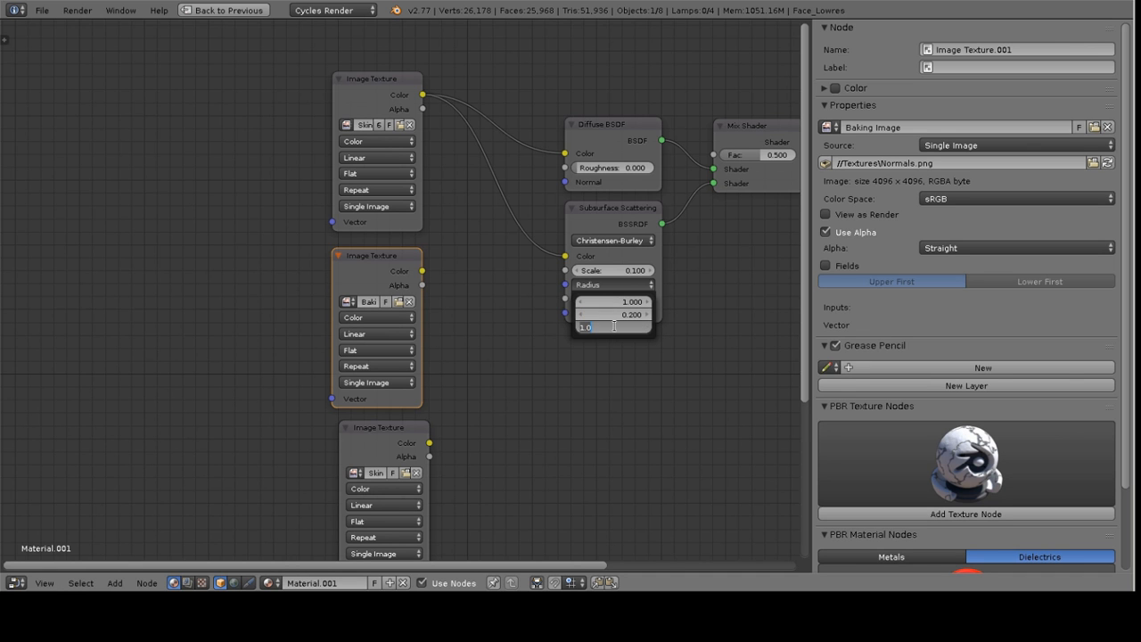
type(".2")
key("Return")
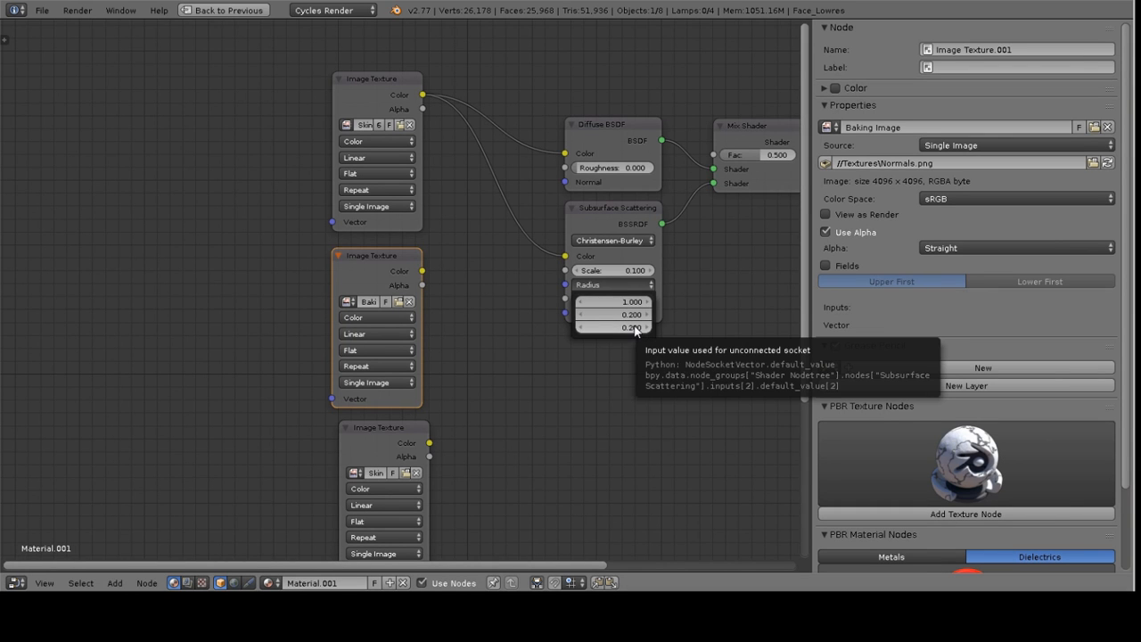
Connect the Skin Diffuse texture color to the Subsurface Scattering Radius through a new RGB Curves node
middle_click_drag(453, 280, 496, 309)
left_click_drag(429, 111, 607, 312)
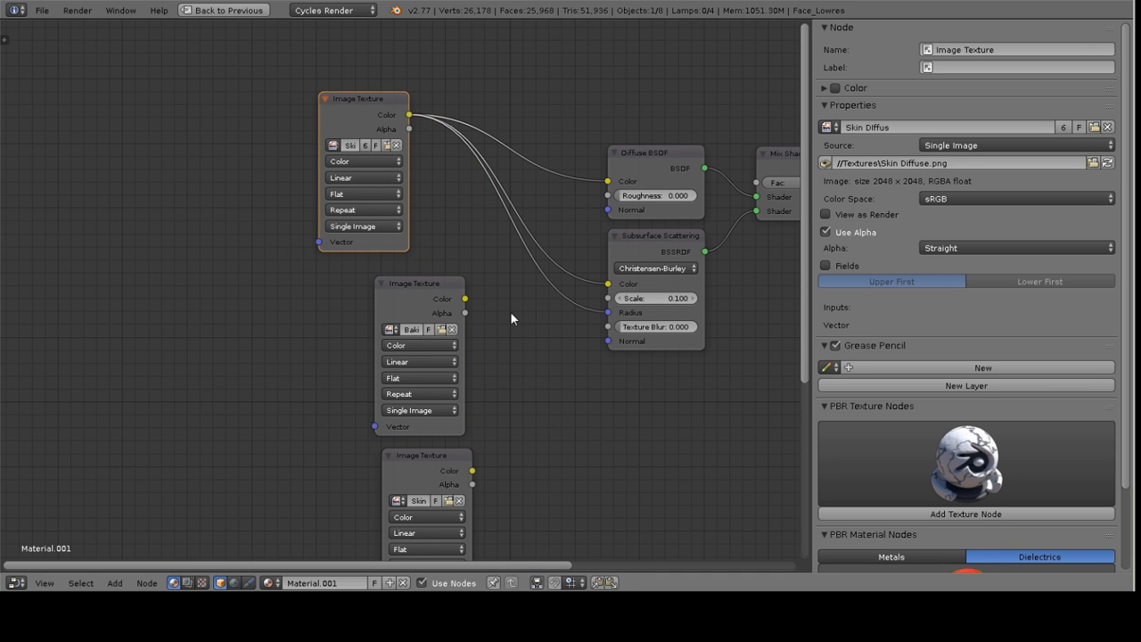
key("shift+a")
mouse_move(515, 347)
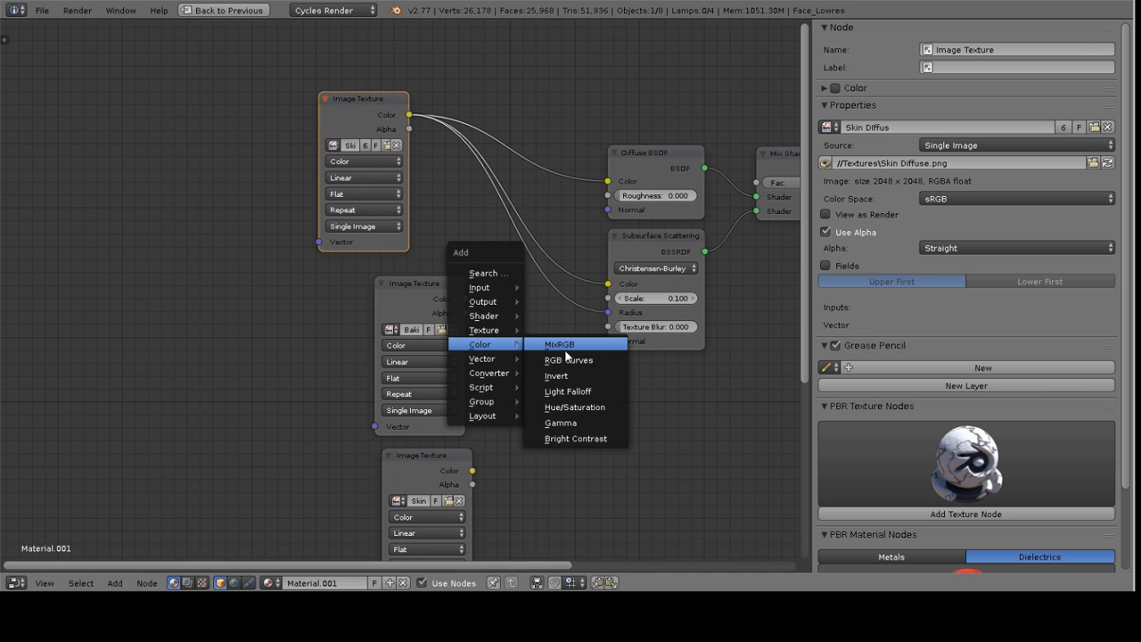
left_click(573, 363)
left_click(469, 276)
middle_click_drag(645, 326, 693, 291)
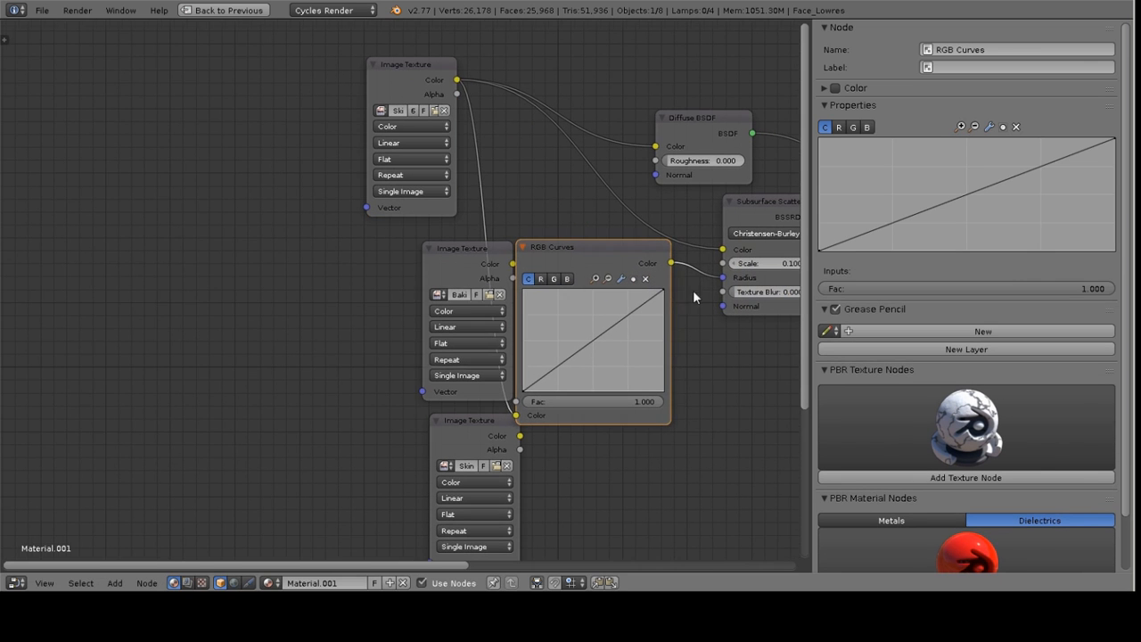
Bend the RGB Curves downward with a point at about X 0.63, Y 0.33, then collapse the node
left_click_drag(479, 247, 366, 229)
left_click(541, 279)
left_click_drag(580, 349, 612, 358)
left_click(528, 279)
middle_click_drag(645, 339, 448, 300)
left_click_drag(421, 256, 388, 249)
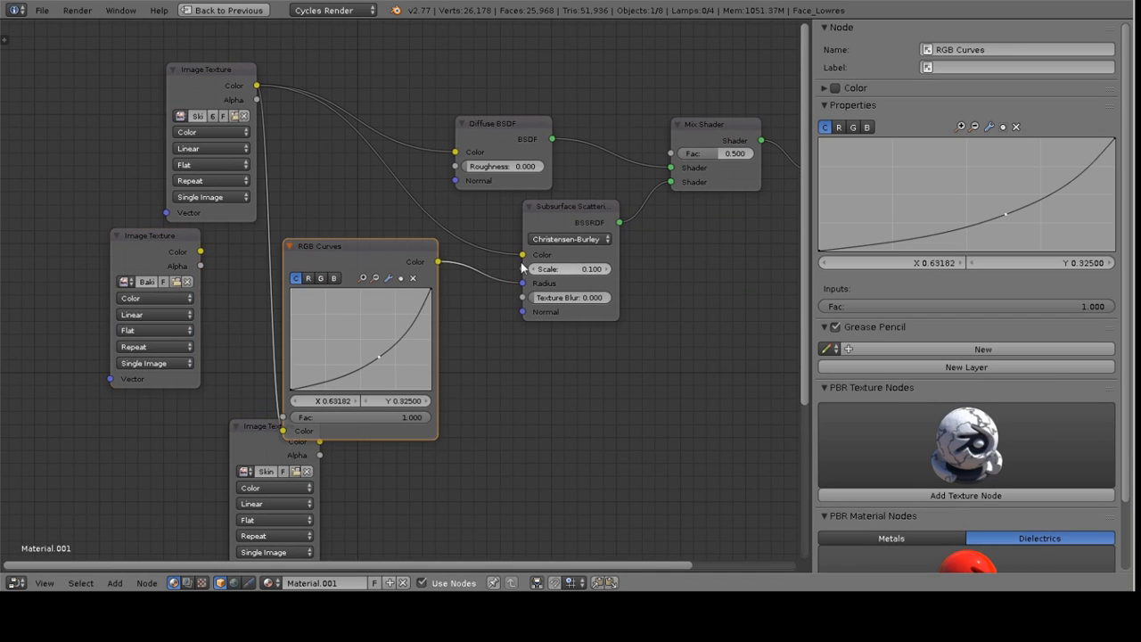
left_click(290, 247)
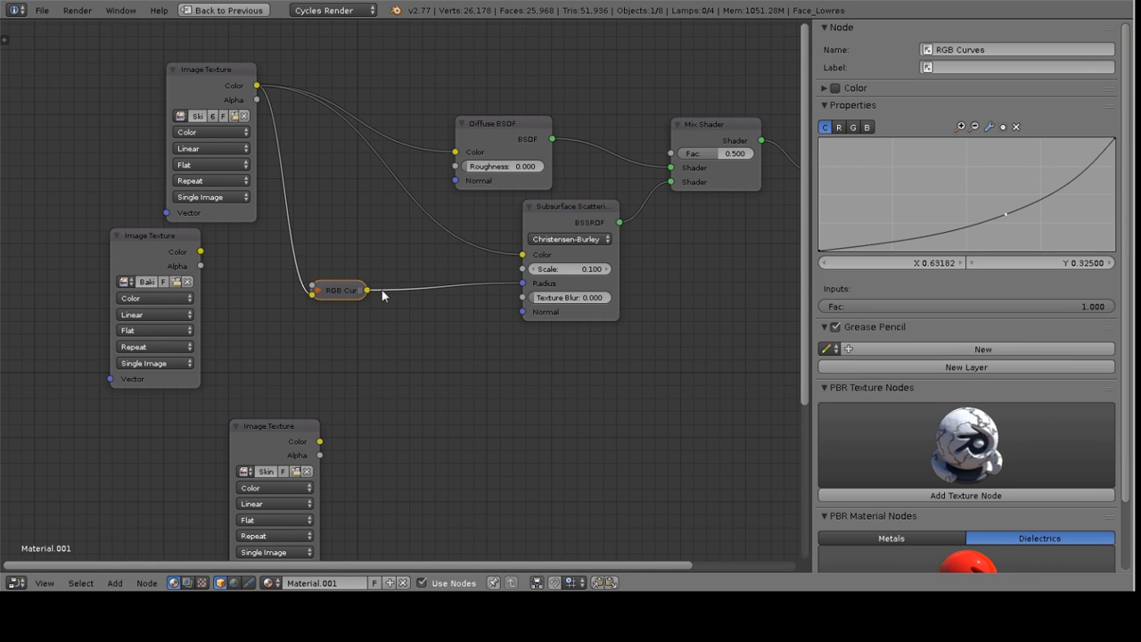
Shift the Subsurface Scattering node slightly left in the node tree
middle_click_drag(592, 274, 576, 289)
middle_click_drag(345, 175, 390, 228)
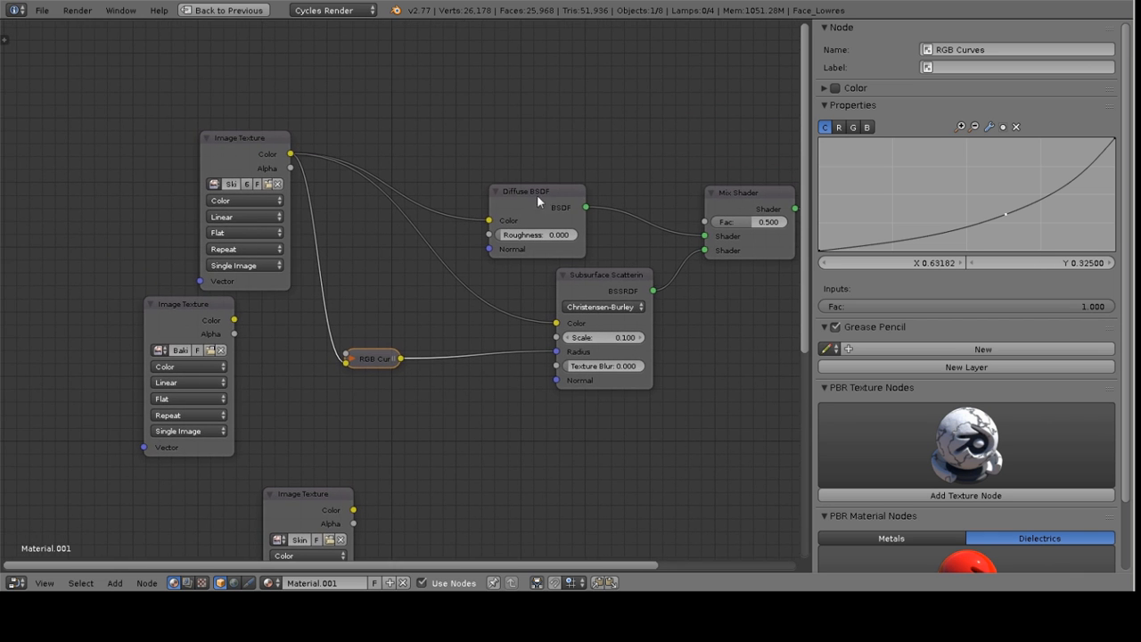
middle_click_drag(611, 250, 417, 246)
left_click_drag(406, 274, 329, 272)
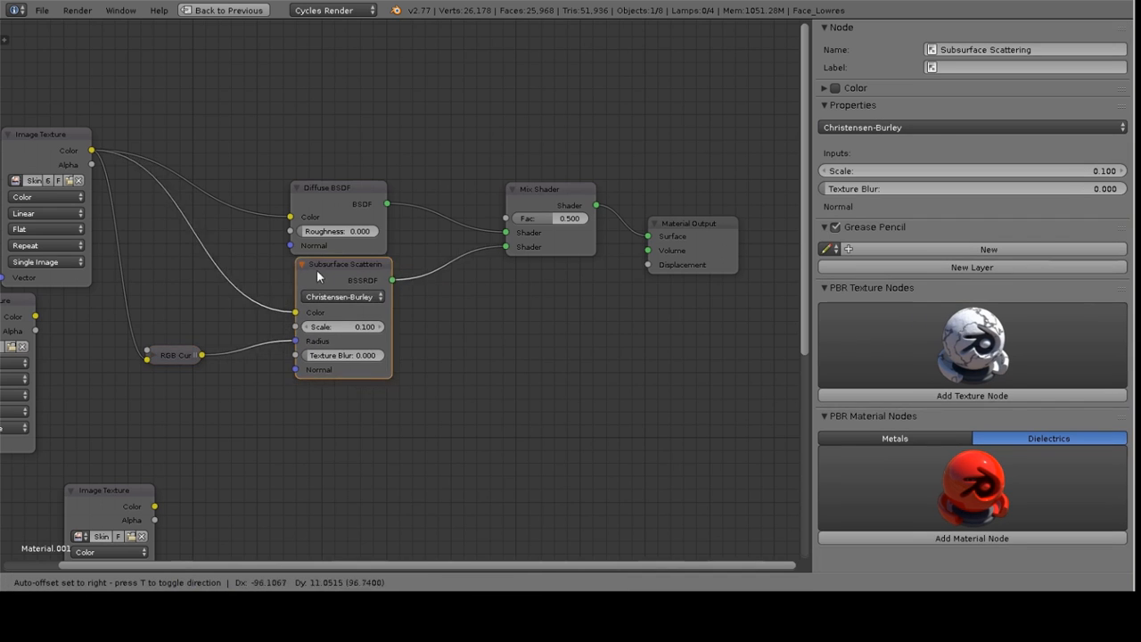
Inspect the image texture nodes below the shaders and move the Micro Bump texture node aside
scroll(329, 272, "down", 1)
middle_click_drag(223, 348, 505, 207)
left_click(427, 288)
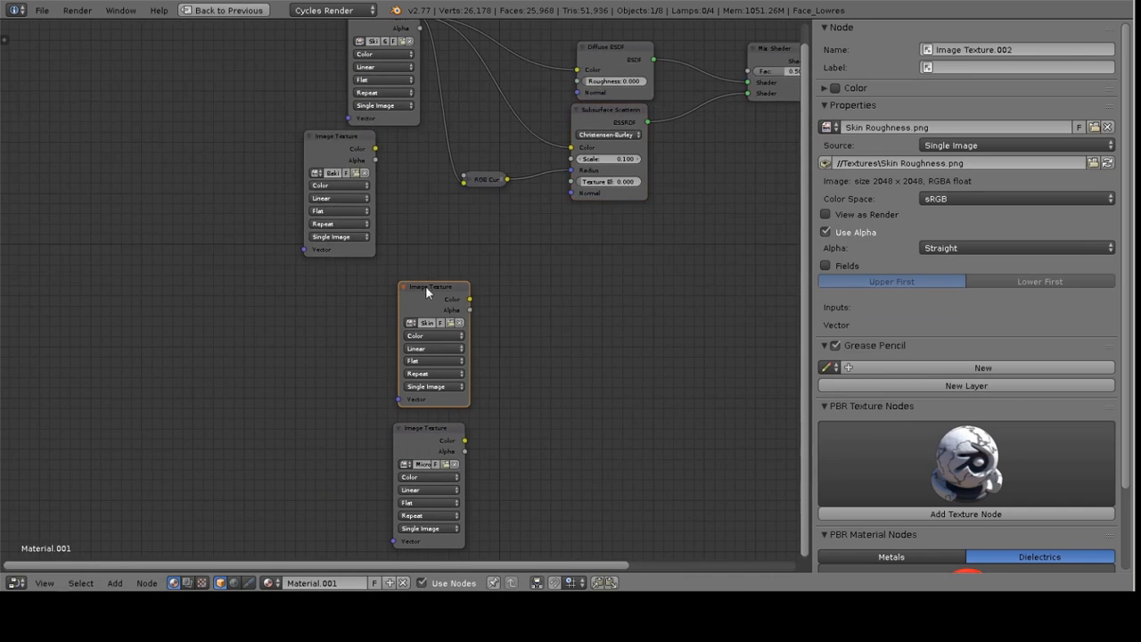
left_click(344, 137)
middle_click_drag(469, 270, 456, 152)
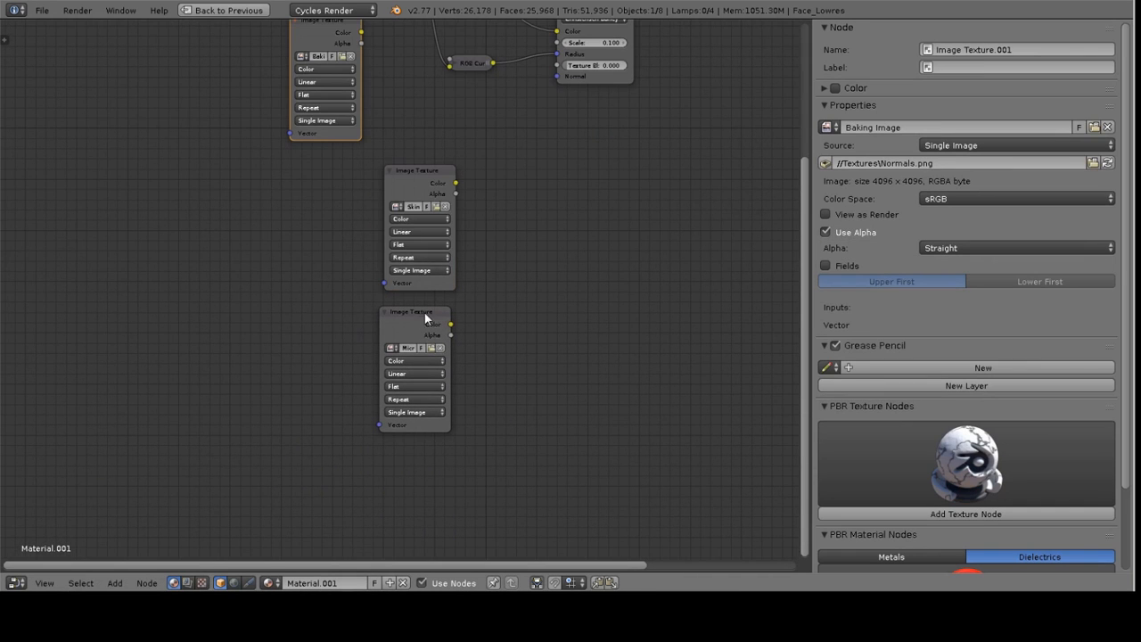
left_click(425, 203)
left_click(421, 311, "shift")
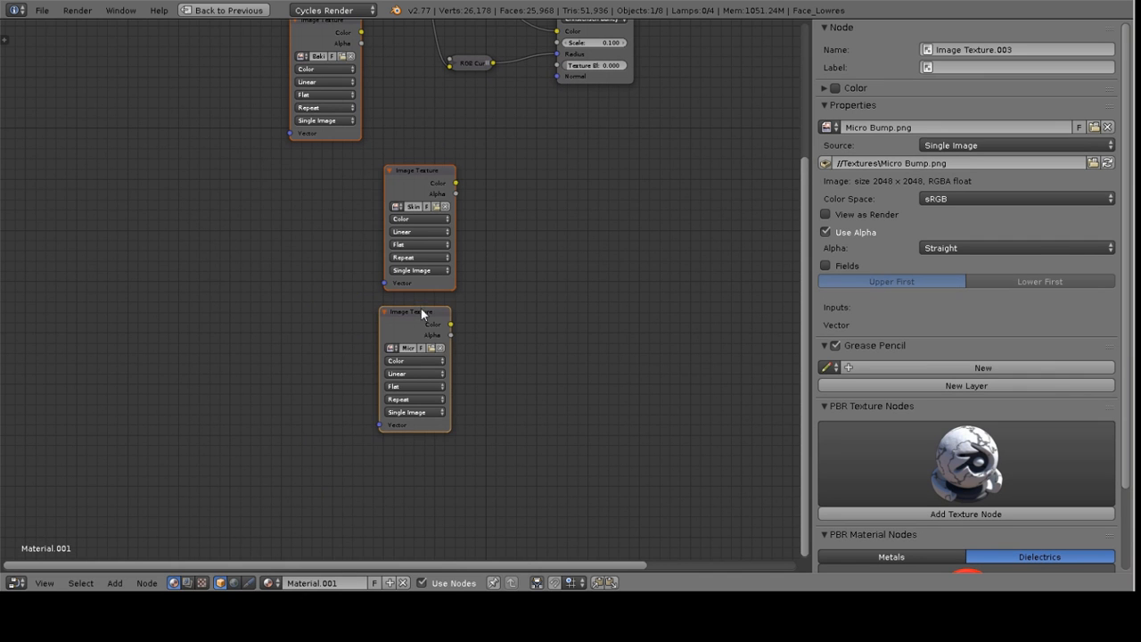
key("g")
left_click(480, 276)
Move the Normals image texture node and add a Normal Map node beside it
middle_click_drag(446, 132, 394, 226)
left_click(270, 262)
key("g")
left_click(367, 205)
key("shift+a")
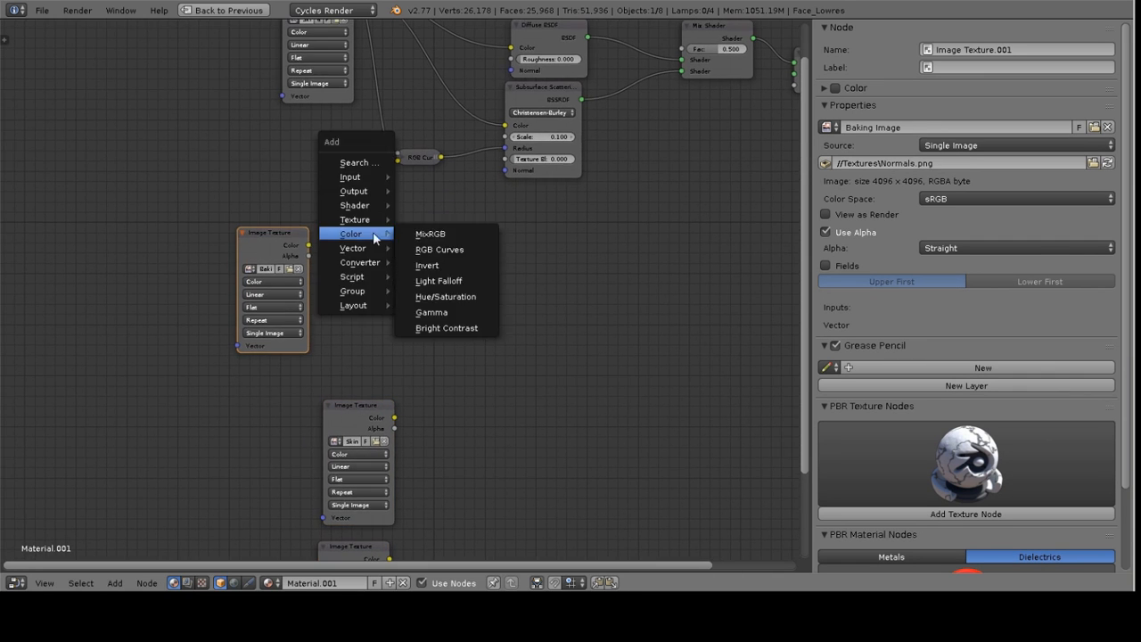
mouse_move(366, 248)
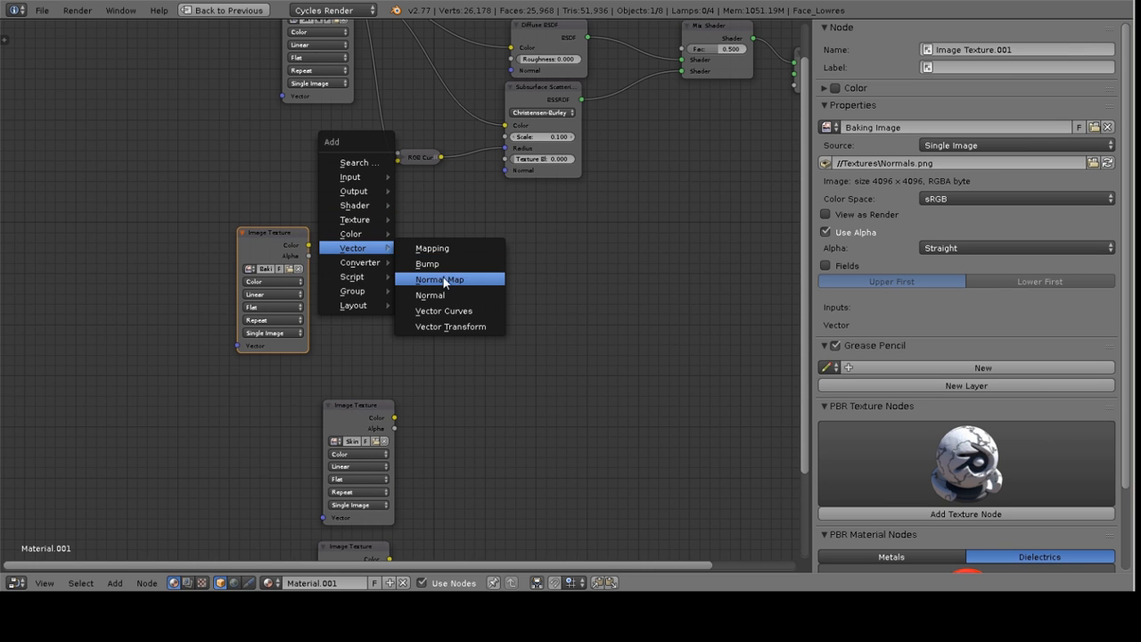
left_click(453, 279)
left_click(376, 227)
Set the Normals image texture's color space to Non-Color Data and connect its color to the Normal Map's Color input
scroll(356, 292, "up", 1)
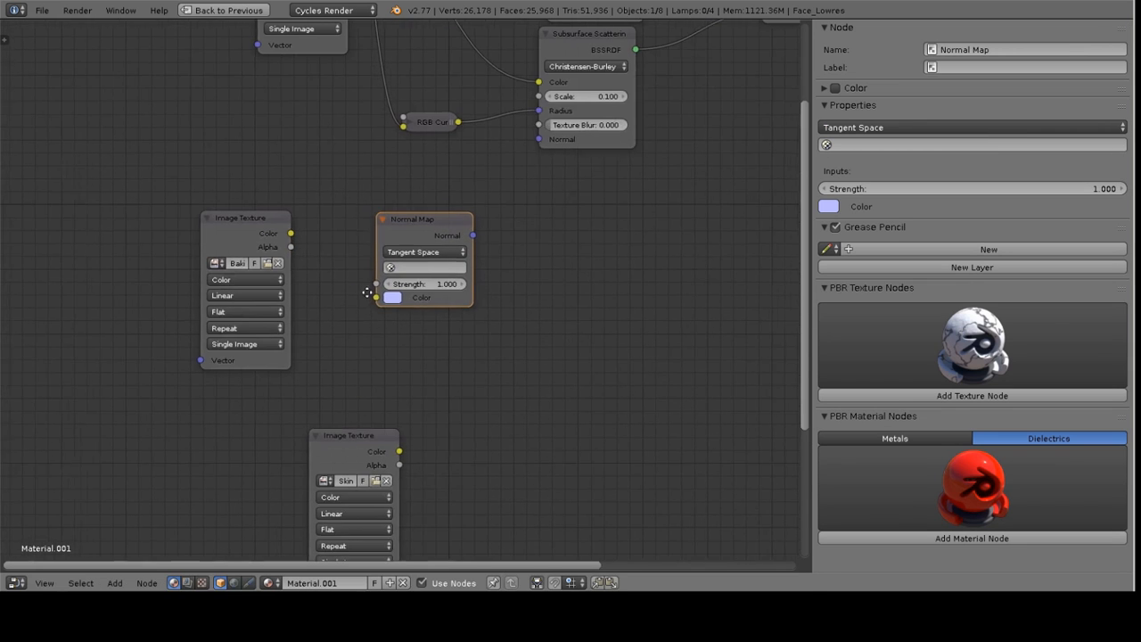
middle_click_drag(354, 293, 417, 295)
left_click_drag(257, 235, 187, 235)
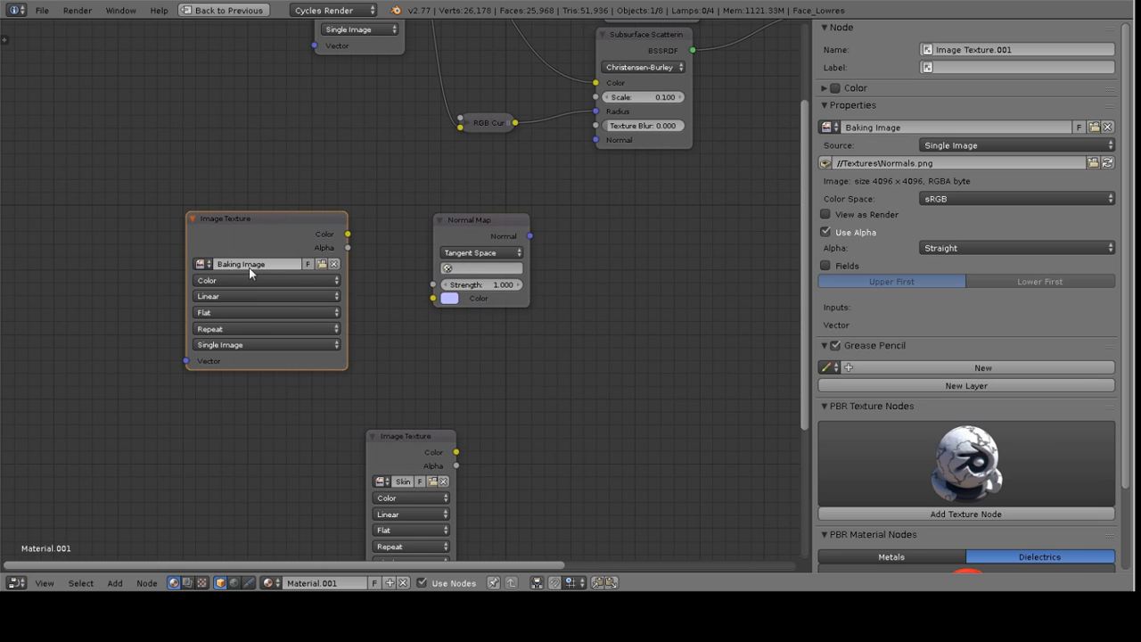
left_click(240, 280)
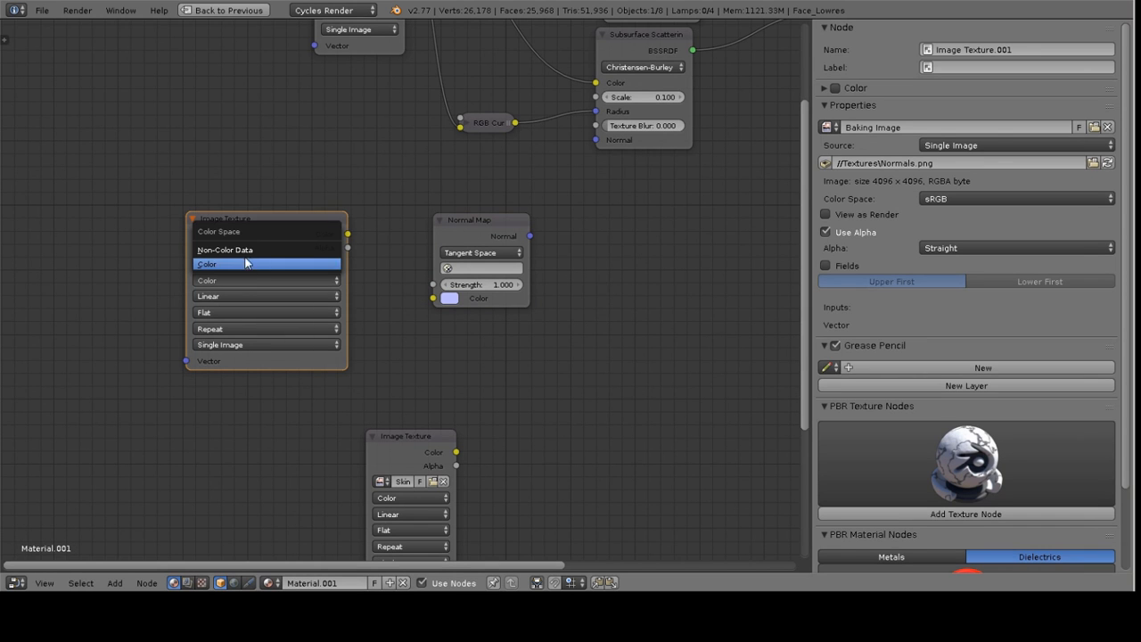
left_click(227, 252)
left_click_drag(347, 234, 400, 258)
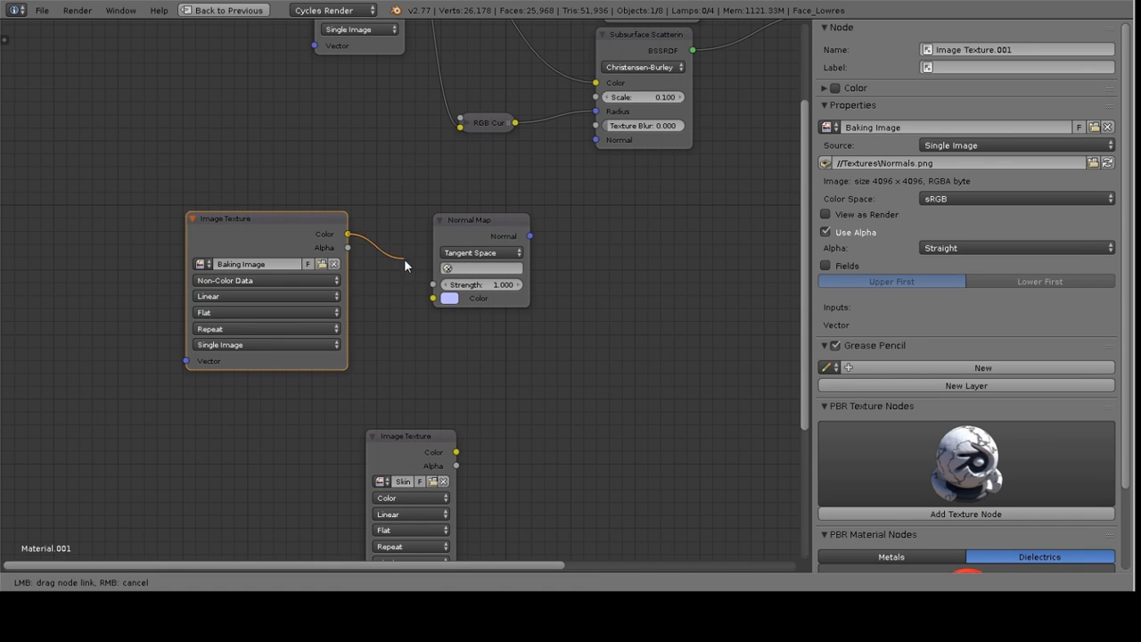
left_click_drag(414, 312, 434, 298)
Connect the Normal Map output to the Normal inputs of the Subsurface Scattering and Diffuse BSDF nodes
middle_click_drag(554, 207, 416, 345)
left_click_drag(390, 373, 456, 278)
middle_click_drag(392, 345, 382, 380)
left_click_drag(381, 409, 456, 185)
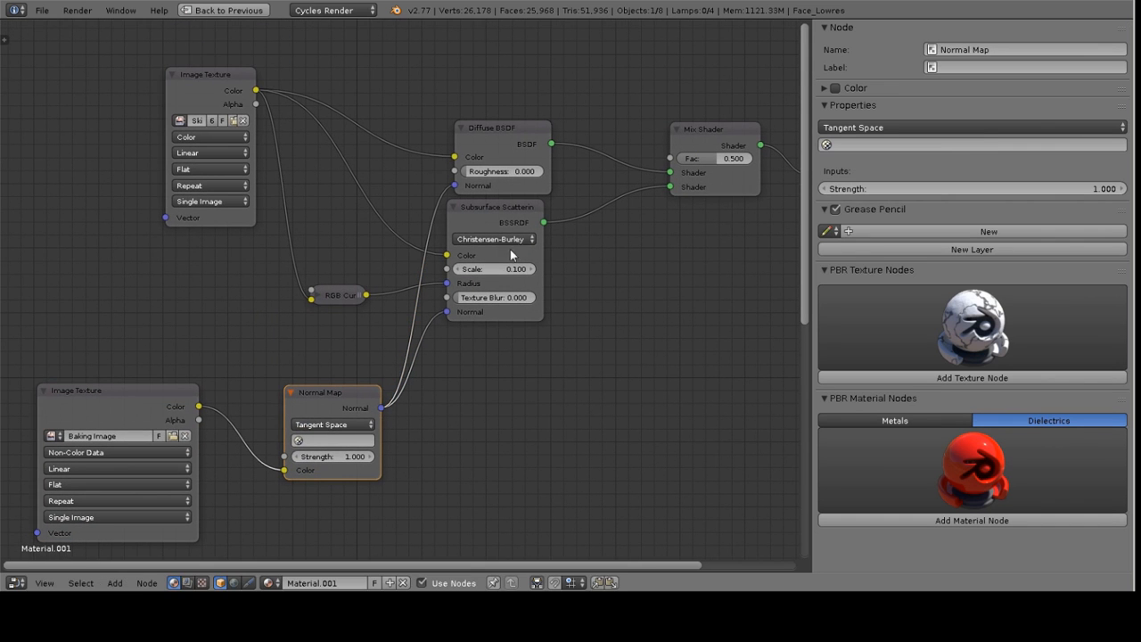
Duplicate the Mix Shader and insert the copy between the first Mix Shader and the Material Output
left_click(503, 205)
middle_click_drag(517, 212, 351, 187)
left_click(591, 114)
left_click_drag(681, 138, 874, 134)
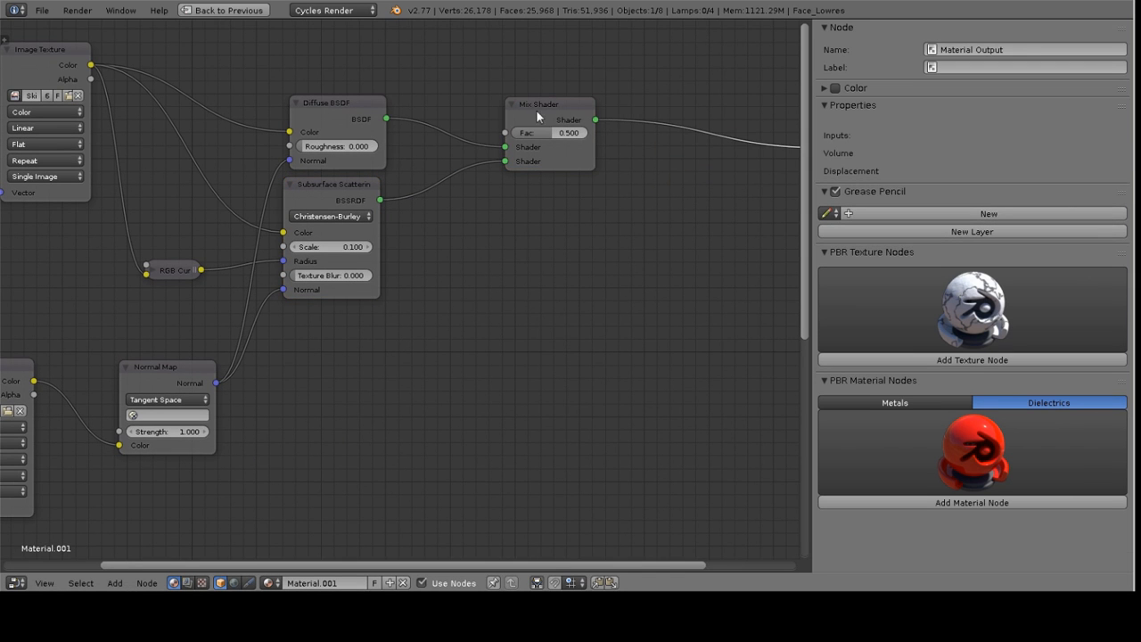
left_click(529, 121)
key("shift+d")
left_click(687, 129)
Add a Glossy BSDF node and connect it to the second shader input of the new Mix Shader
middle_click_drag(564, 217, 575, 188)
key("shift+a")
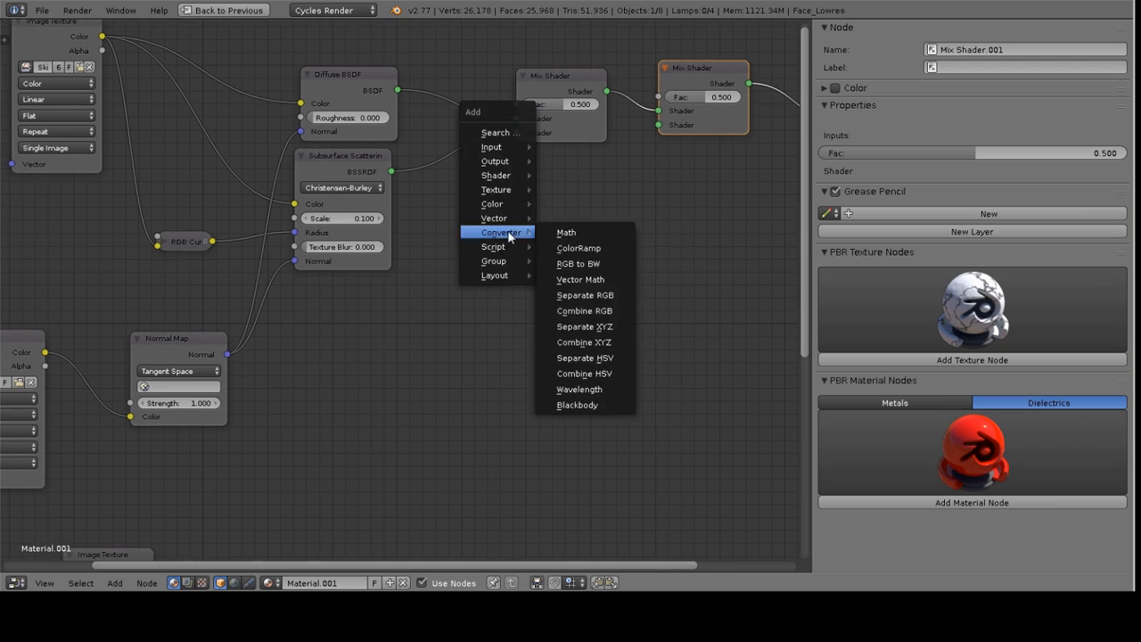
mouse_move(499, 175)
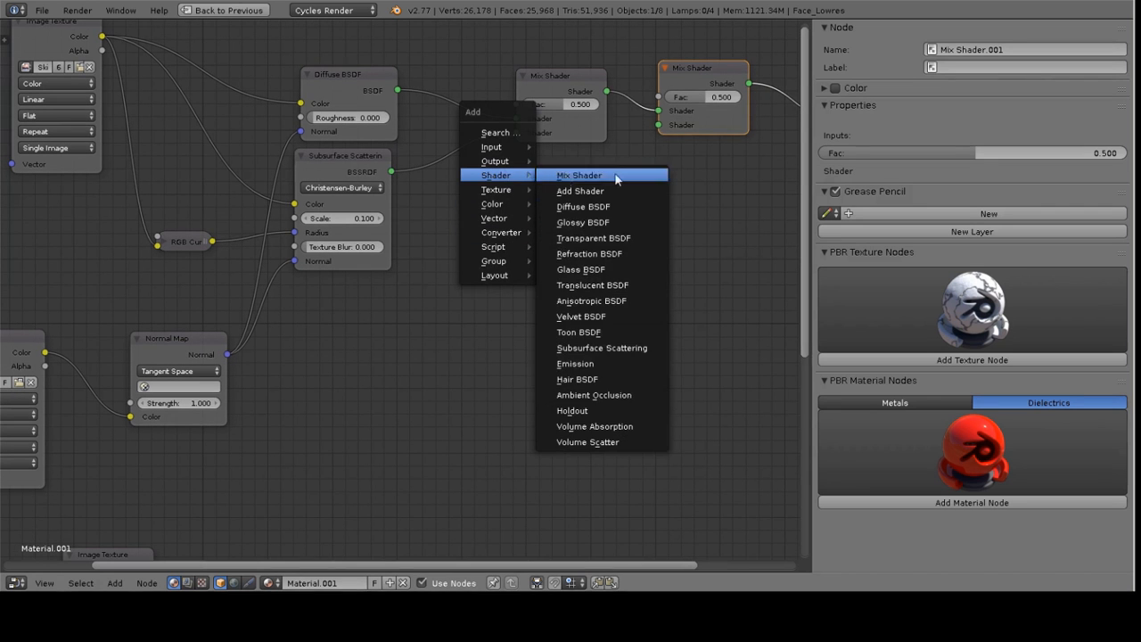
left_click(585, 223)
left_click(585, 249)
left_click_drag(585, 249, 661, 133)
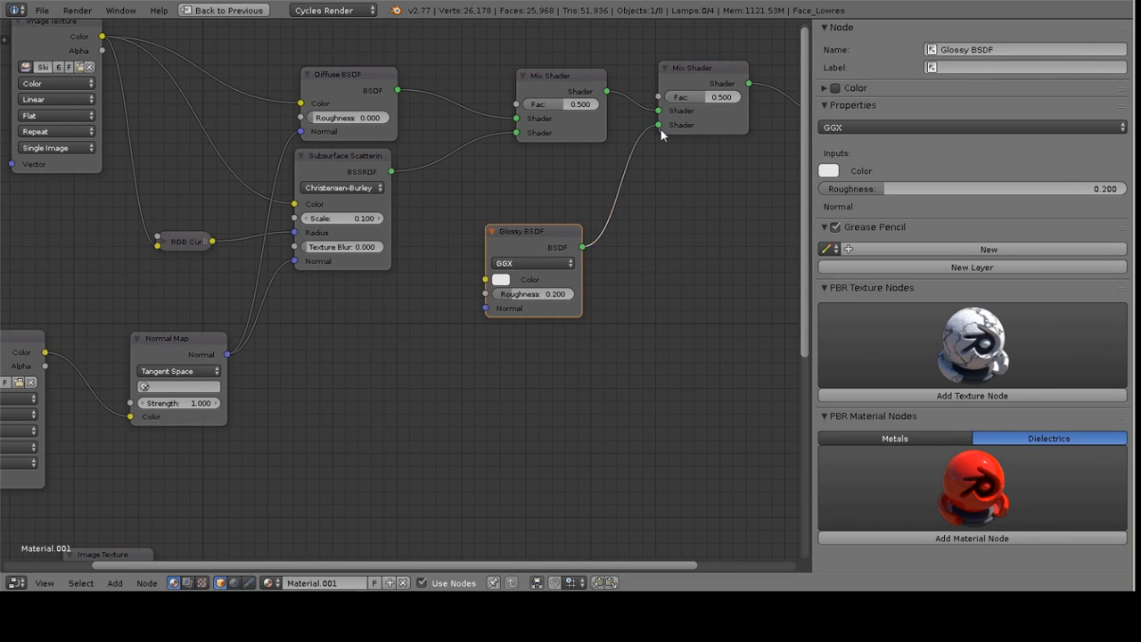
Connect the Skin Roughness texture color to the Glossy BSDF's Roughness and the Normal Map output to its Normal input
scroll(544, 254, "down", 3)
middle_click_drag(544, 253, 551, 198)
left_click_drag(254, 437, 516, 240)
left_click_drag(311, 292, 515, 250)
left_click_drag(314, 294, 517, 250)
scroll(438, 306, "up", 2)
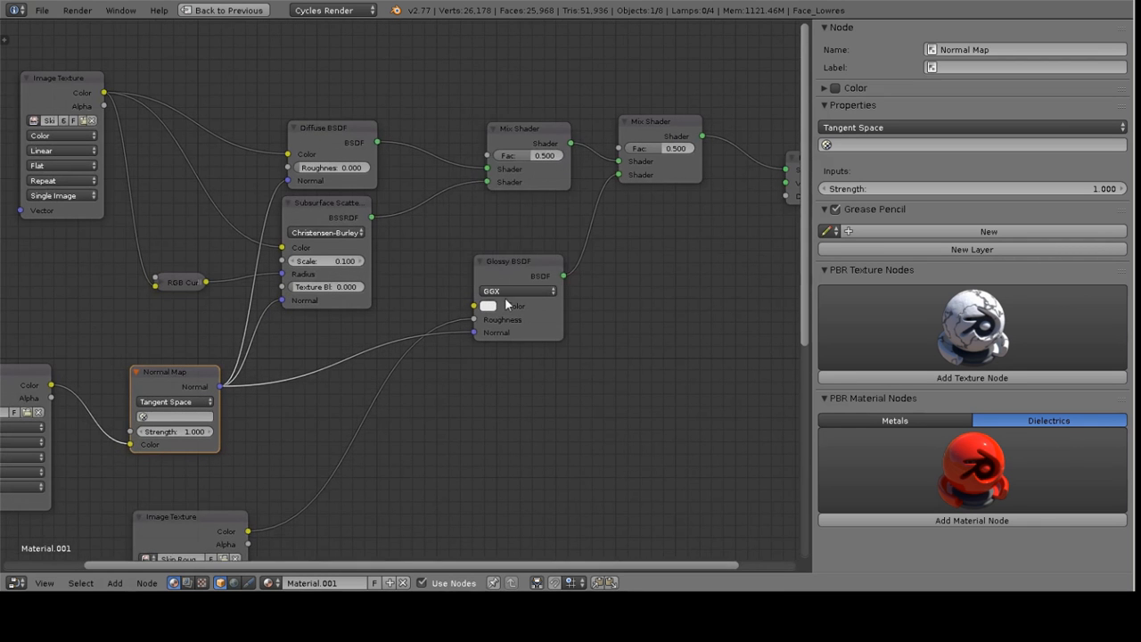
Reposition the Skin Diffuse image texture node to tidy the node layout
left_click(492, 307)
left_click_drag(583, 142, 583, 160)
middle_click_drag(593, 211, 470, 235)
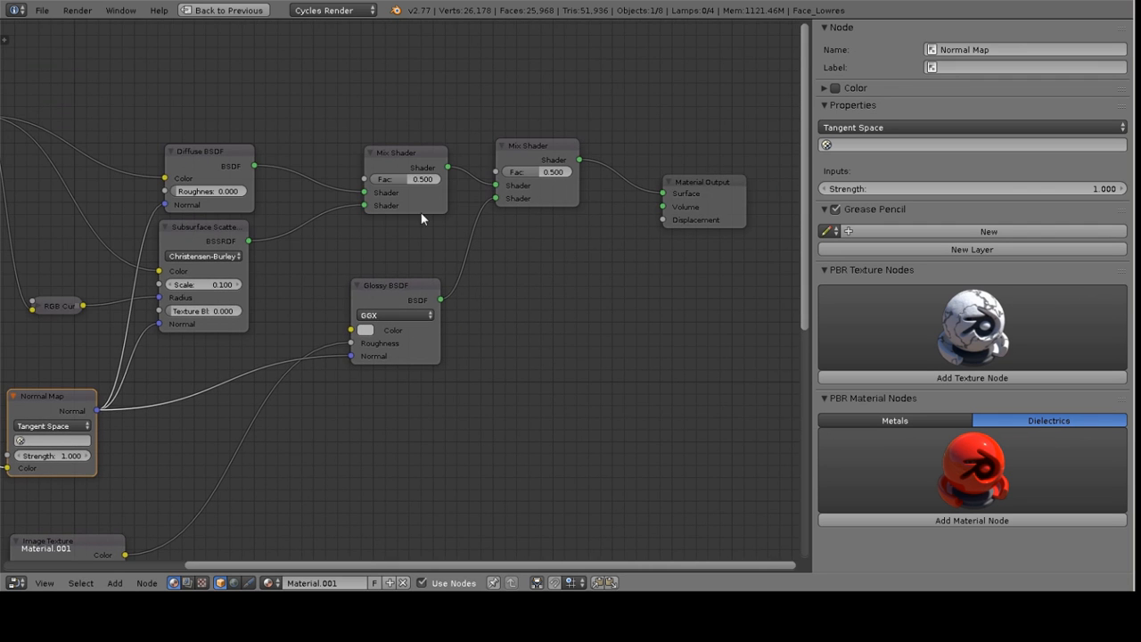
middle_click_drag(342, 395, 624, 319)
scroll(592, 254, "down", 4)
middle_click_drag(583, 229, 440, 265)
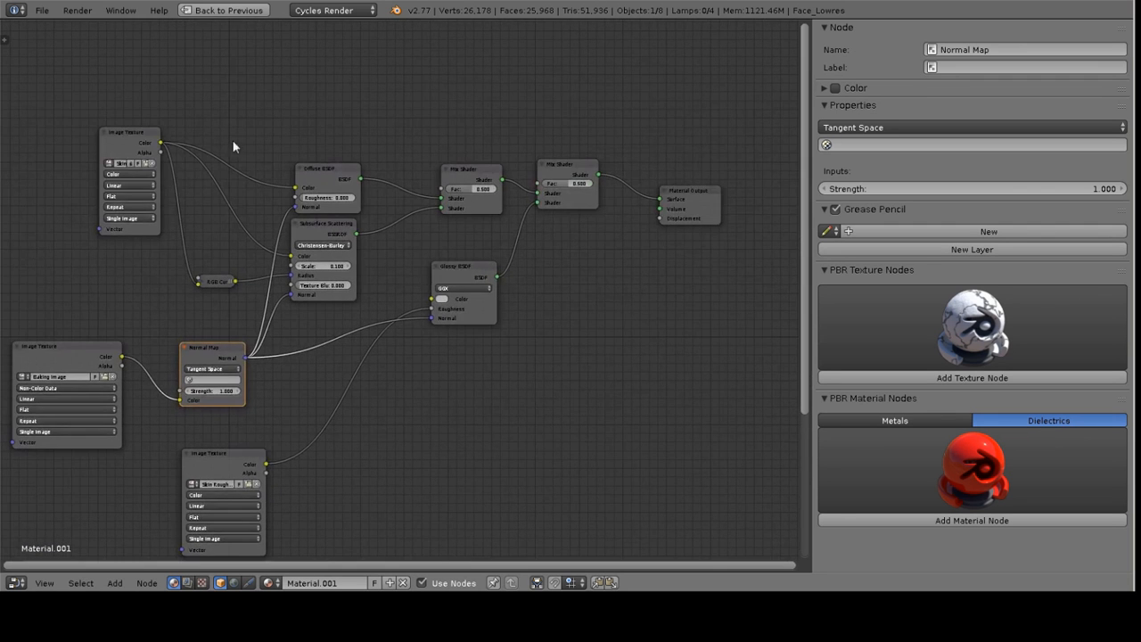
middle_click_drag(130, 165, 243, 157)
left_click_drag(259, 147, 157, 149)
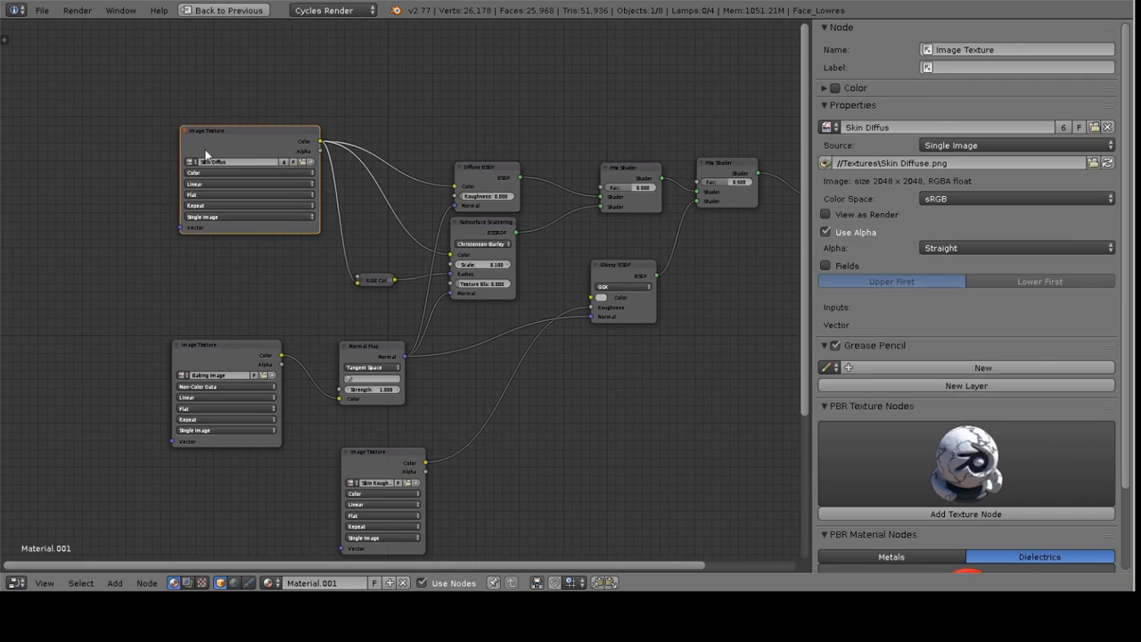
left_click_drag(245, 134, 203, 138)
Move the RGB Curves node up between the Skin Diffuse texture and the Subsurface Scattering node
left_click(477, 172)
left_click(468, 223)
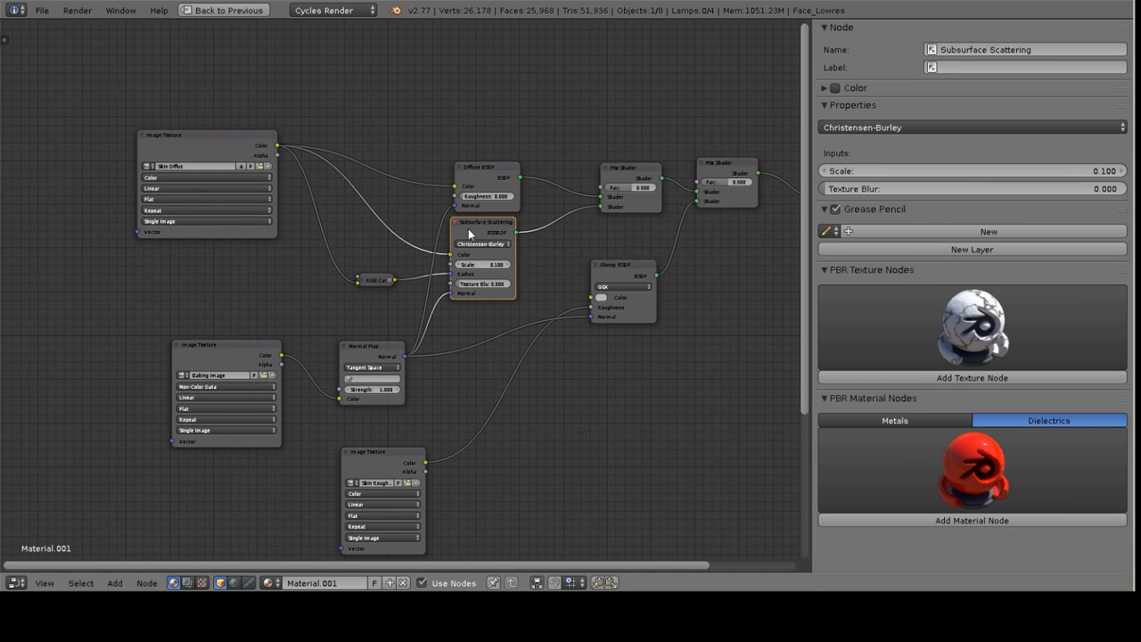
left_click(361, 281)
left_click_drag(369, 281, 365, 247)
left_click(311, 192)
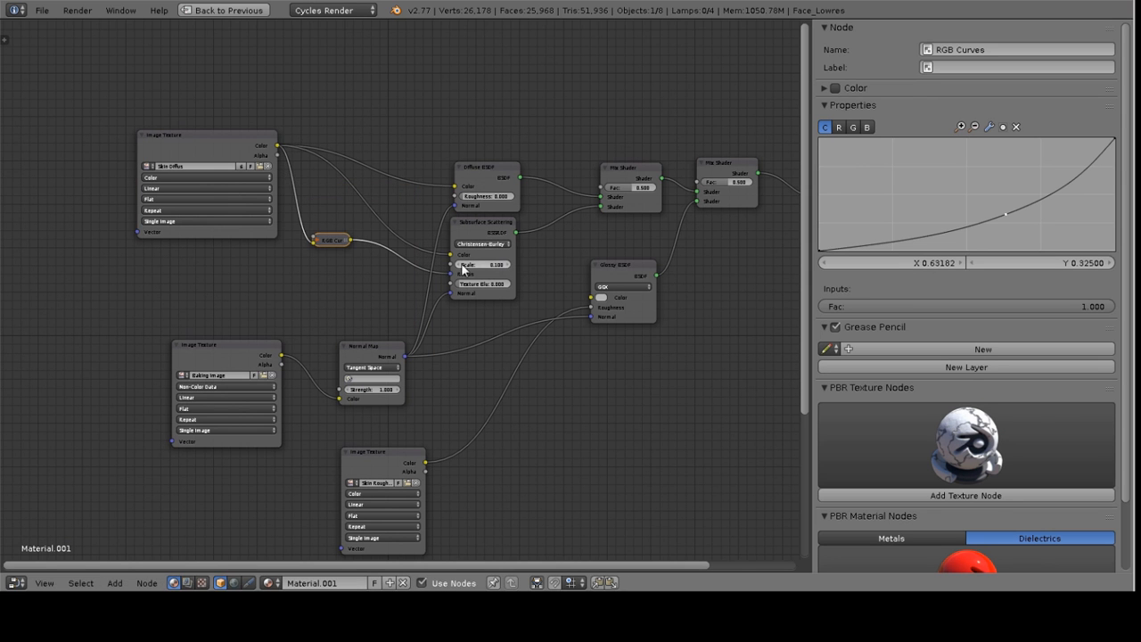
Move the Skin Roughness image texture node further left
scroll(459, 279, "up", 2)
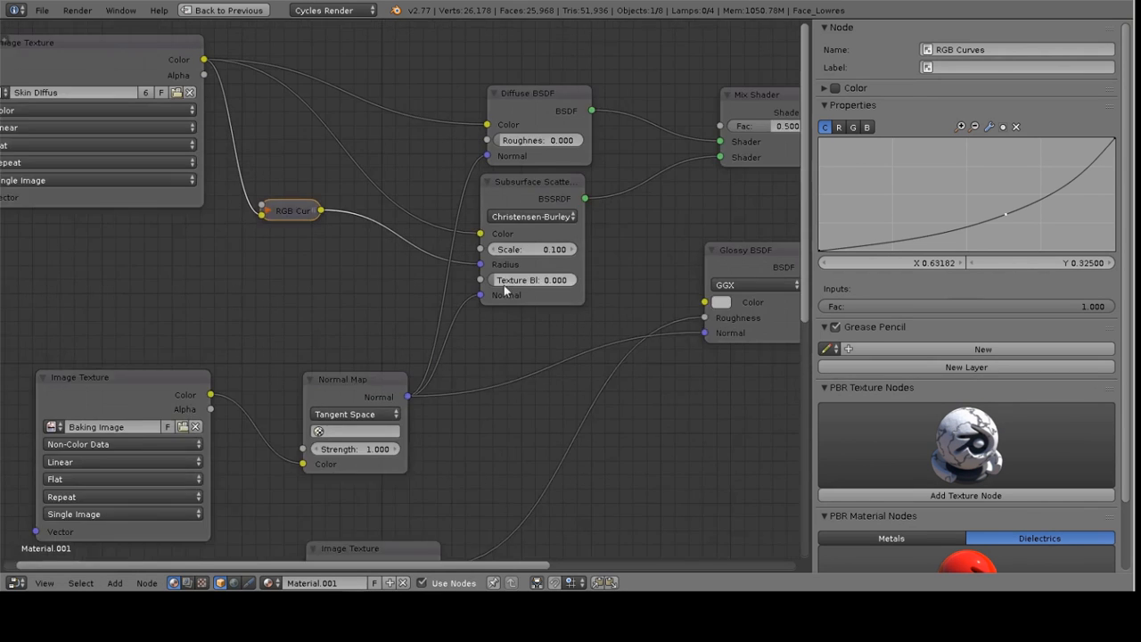
middle_click_drag(365, 479, 375, 335)
scroll(376, 335, "up", 1)
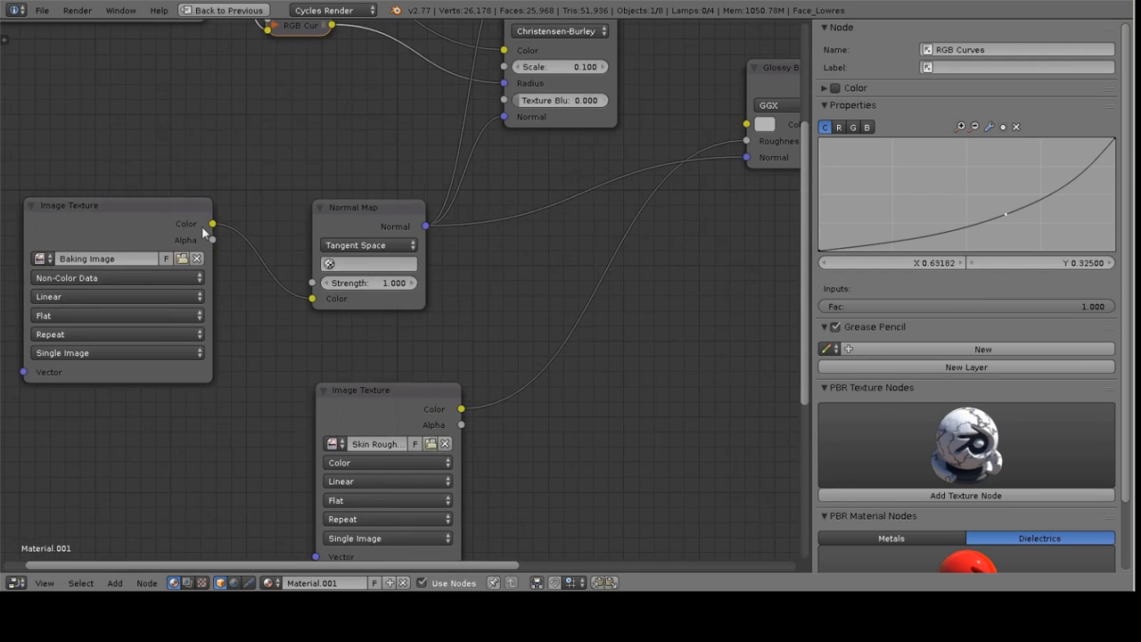
left_click(367, 245)
middle_click_drag(675, 271, 542, 337)
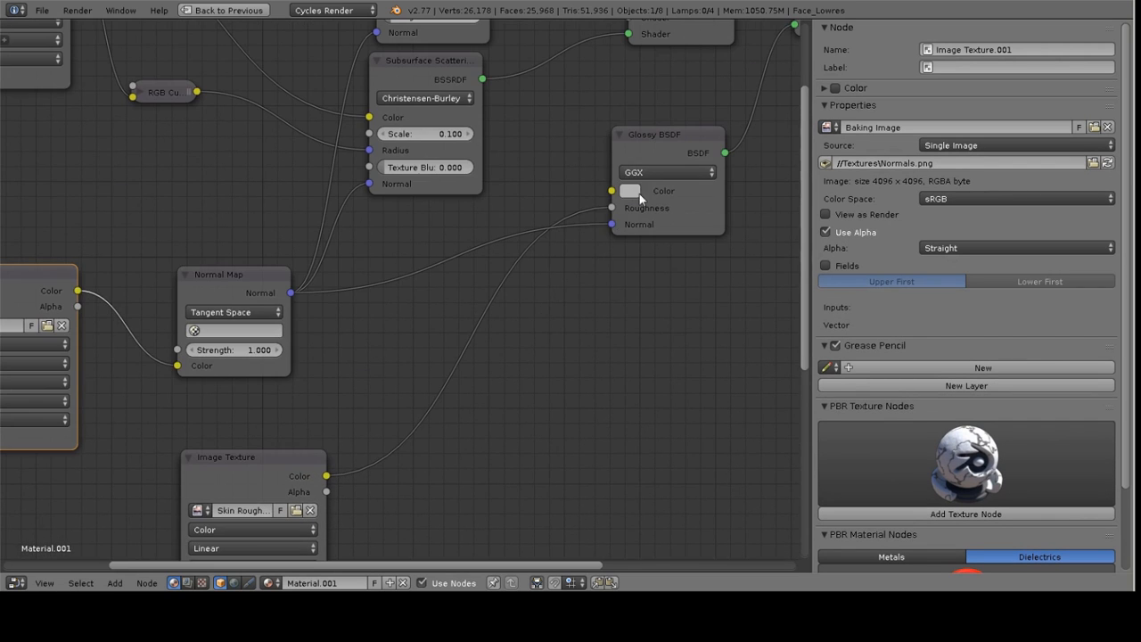
middle_click_drag(532, 190, 550, 326)
middle_click_drag(667, 298, 510, 204)
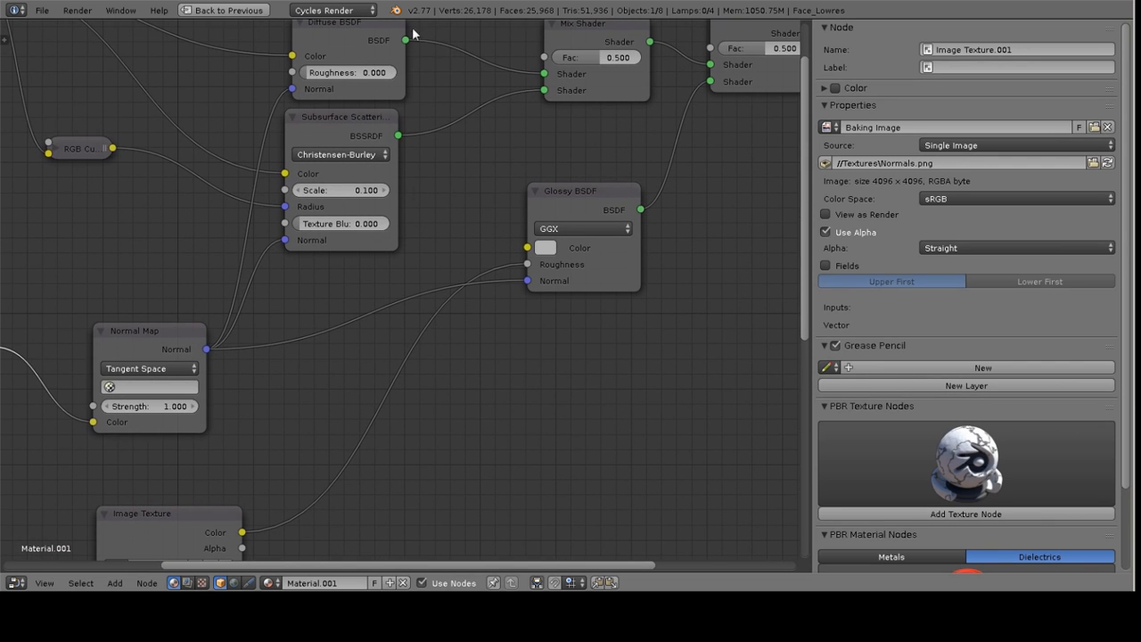
scroll(659, 227, "down", 3)
middle_click_drag(259, 454, 323, 322)
scroll(323, 322, "up", 3)
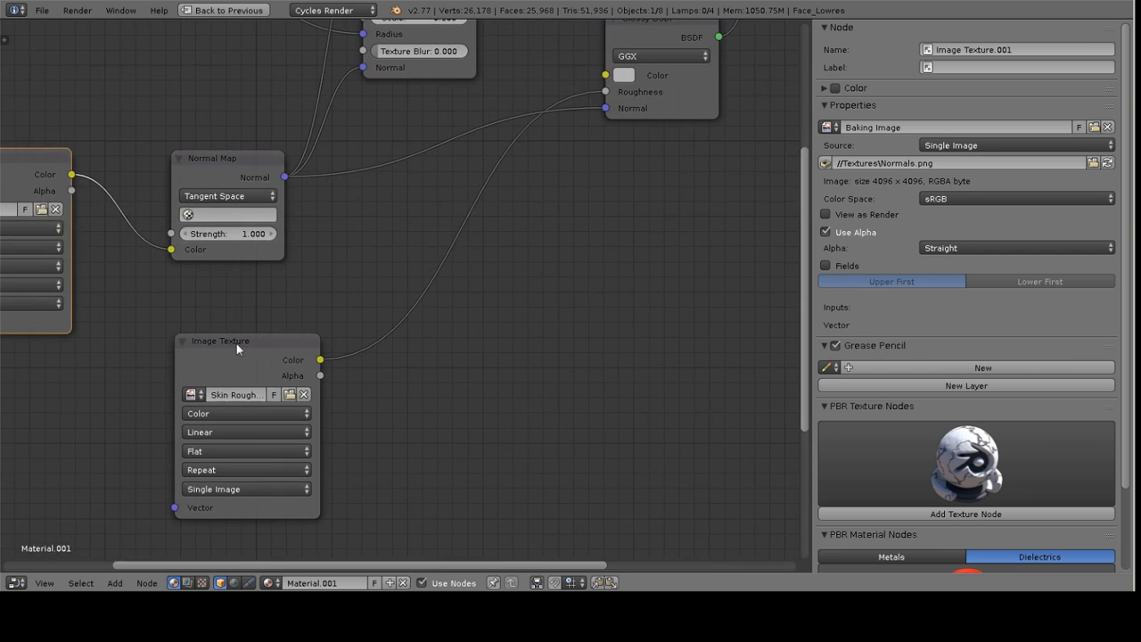
left_click_drag(174, 364, 105, 364)
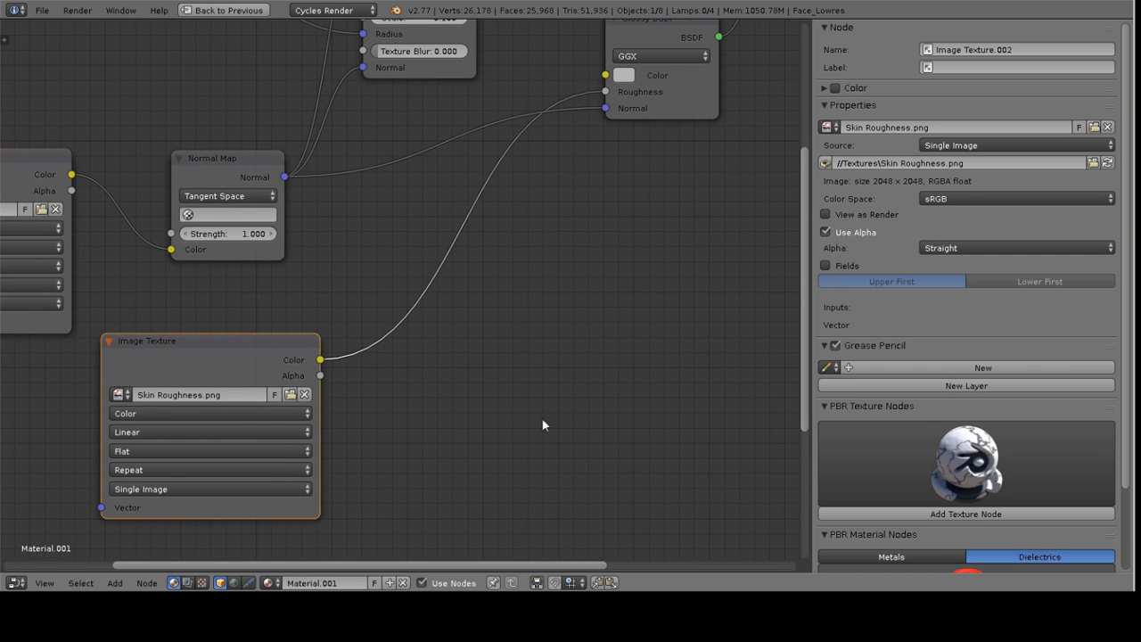
Reposition the Glossy BSDF, Material Output and second Mix Shader nodes to spread out the shader chain
middle_click_drag(647, 238, 627, 314)
left_click(596, 182)
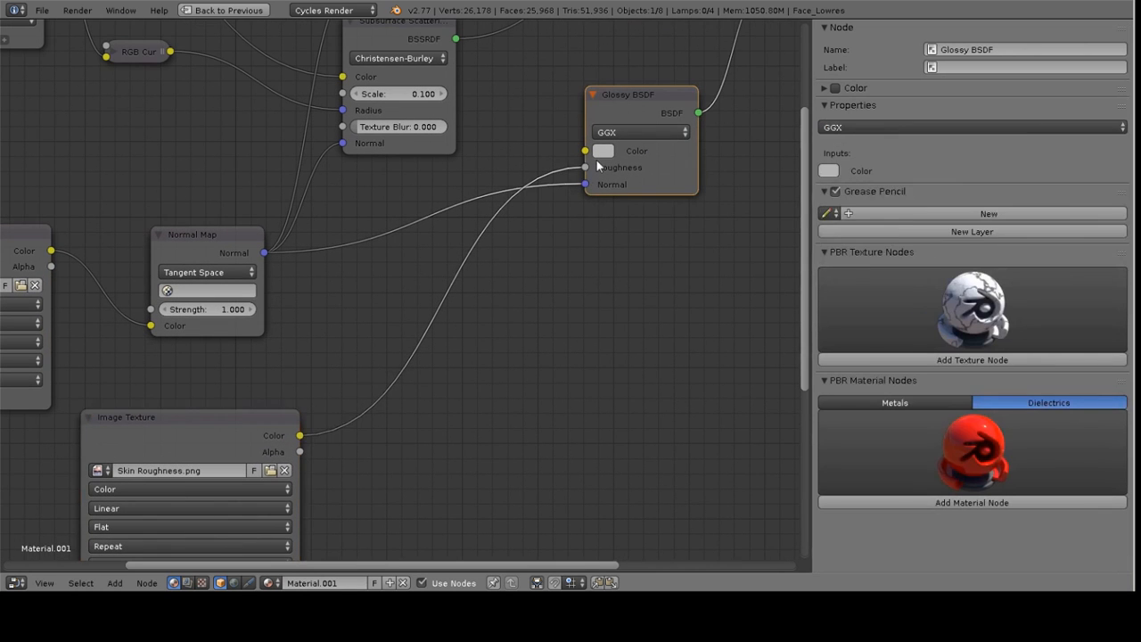
middle_click_drag(684, 56, 549, 185)
middle_click_drag(557, 283, 476, 371)
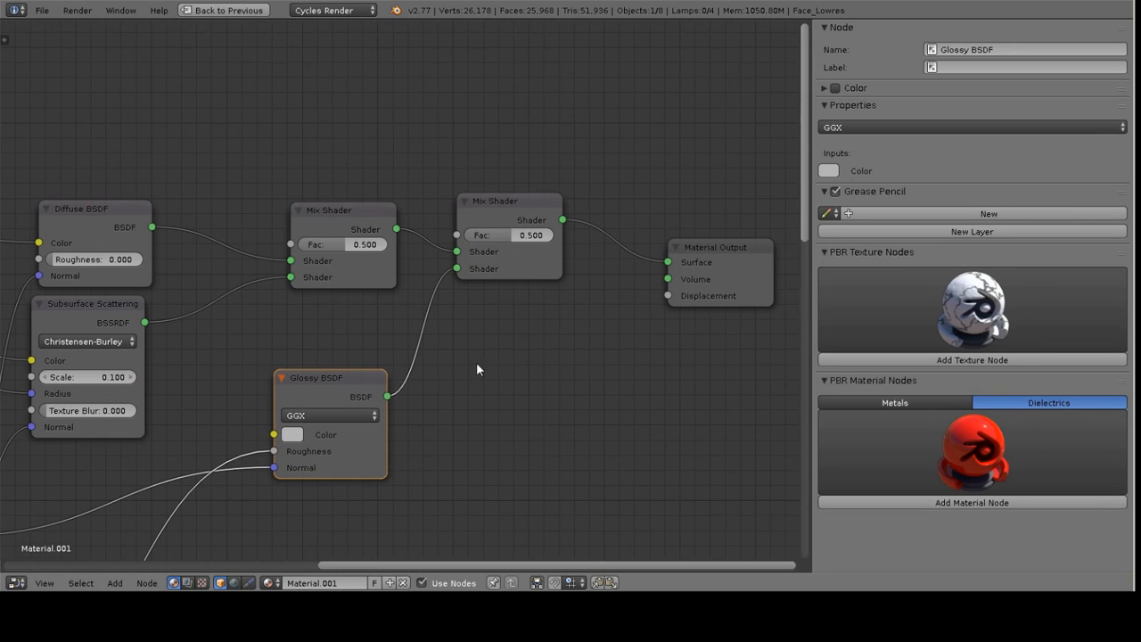
left_click_drag(387, 405, 384, 407)
right_click(704, 251)
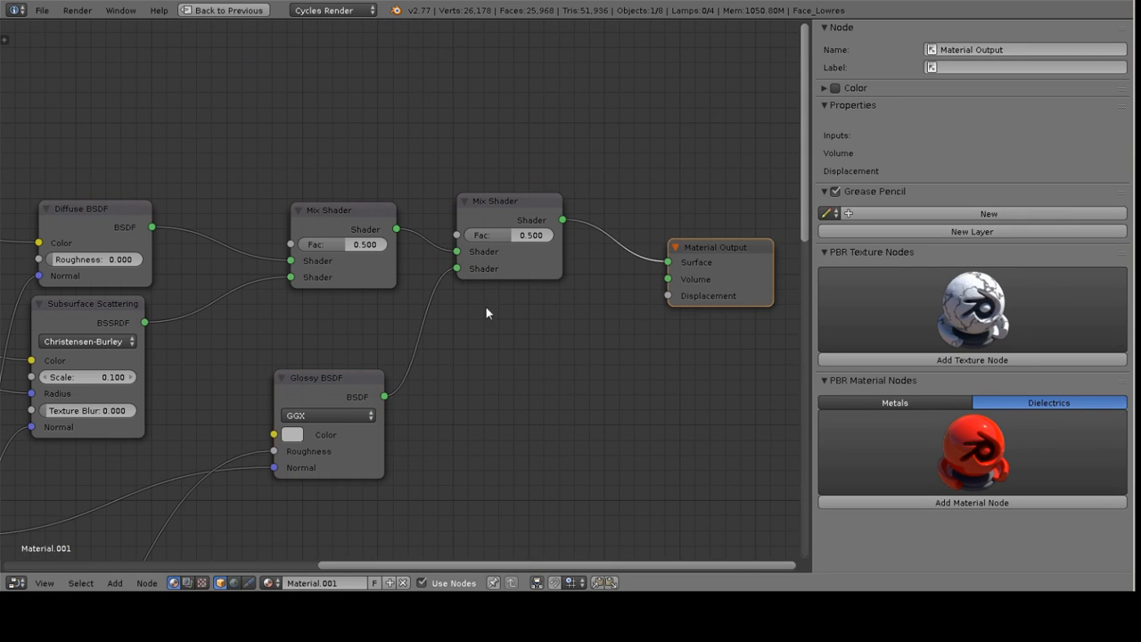
key("g")
left_click(594, 266)
right_click(505, 207)
key("g")
left_click(585, 214)
middle_click_drag(494, 266, 508, 319)
scroll(451, 247, "up", 2)
scroll(451, 230, "down", 3)
Add a Fresnel node and connect its Fac output to the second Mix Shader's Fac input
key("shift+a")
mouse_move(408, 189)
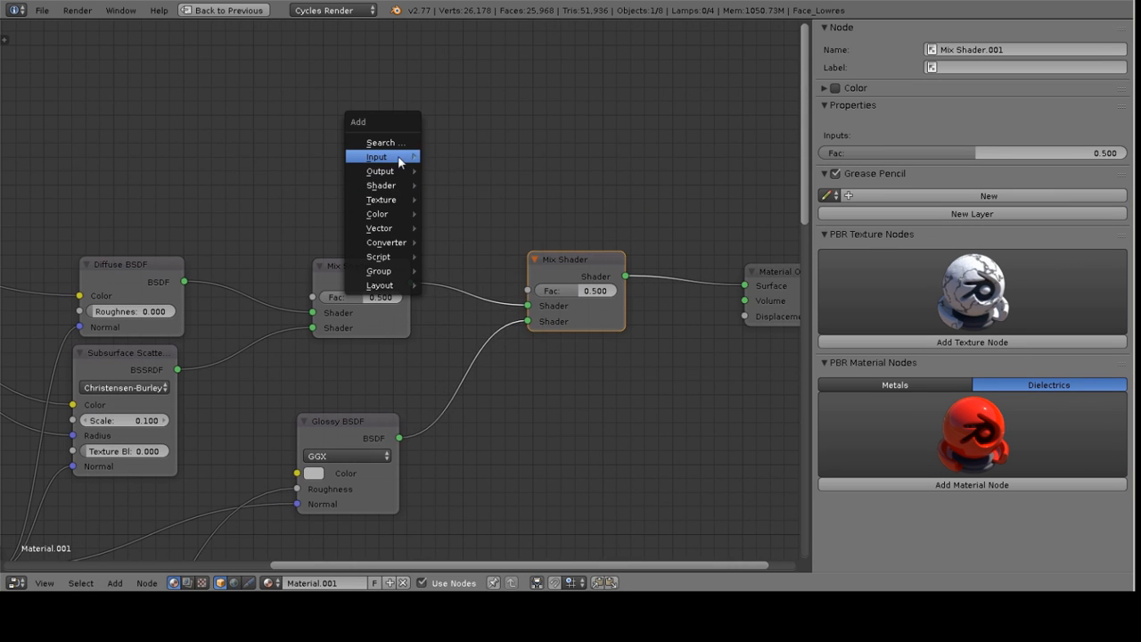
mouse_move(407, 158)
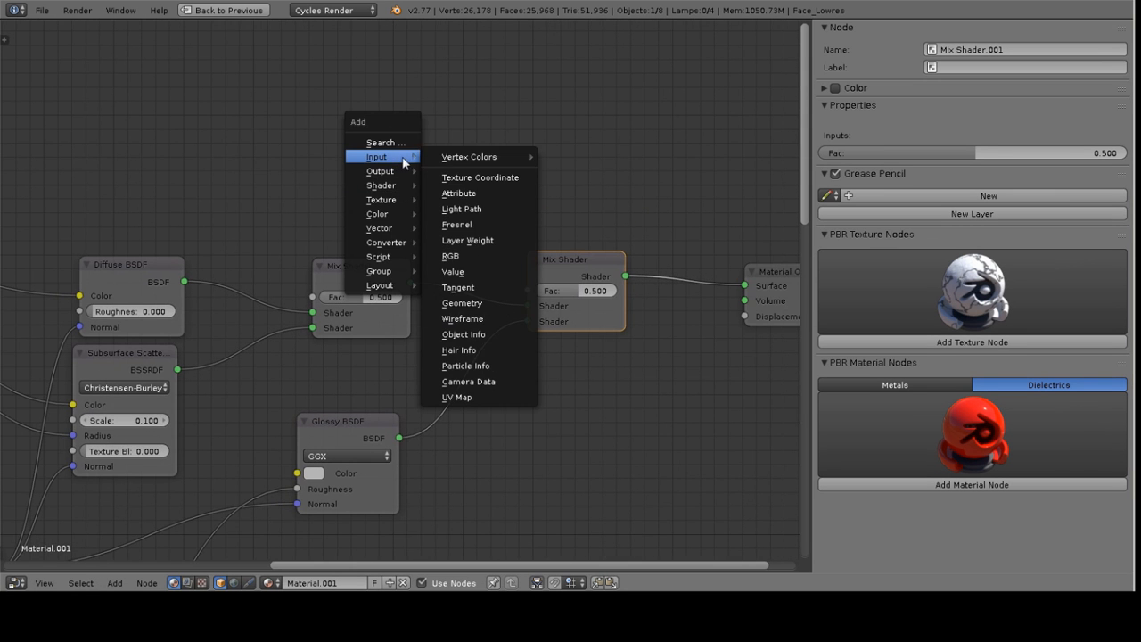
left_click(459, 225)
left_click(321, 148)
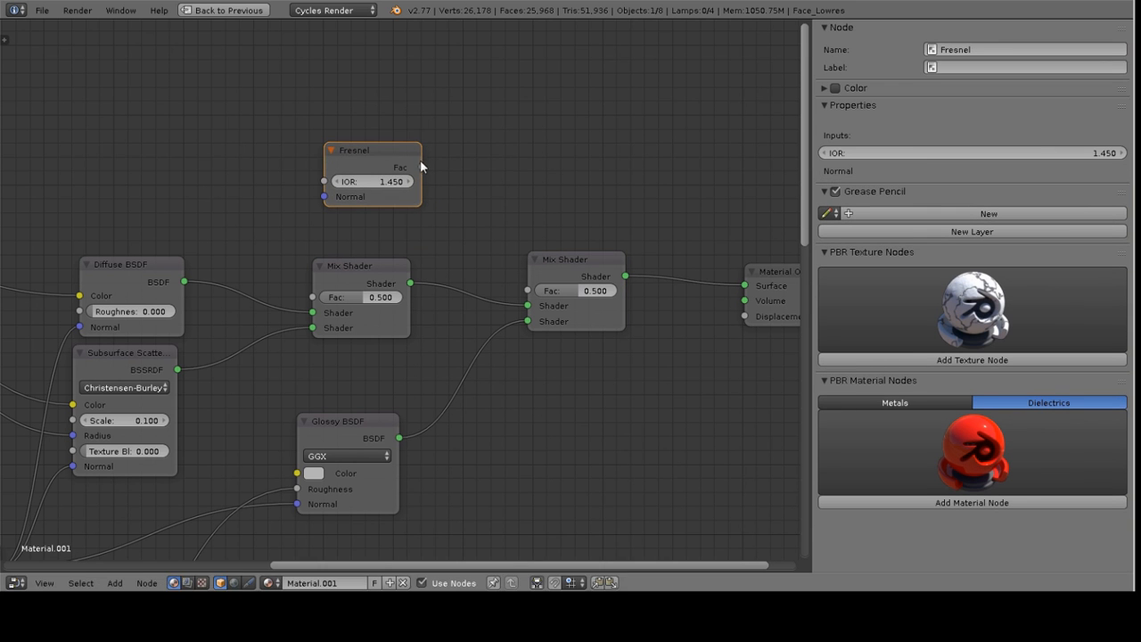
left_click_drag(423, 165, 530, 292)
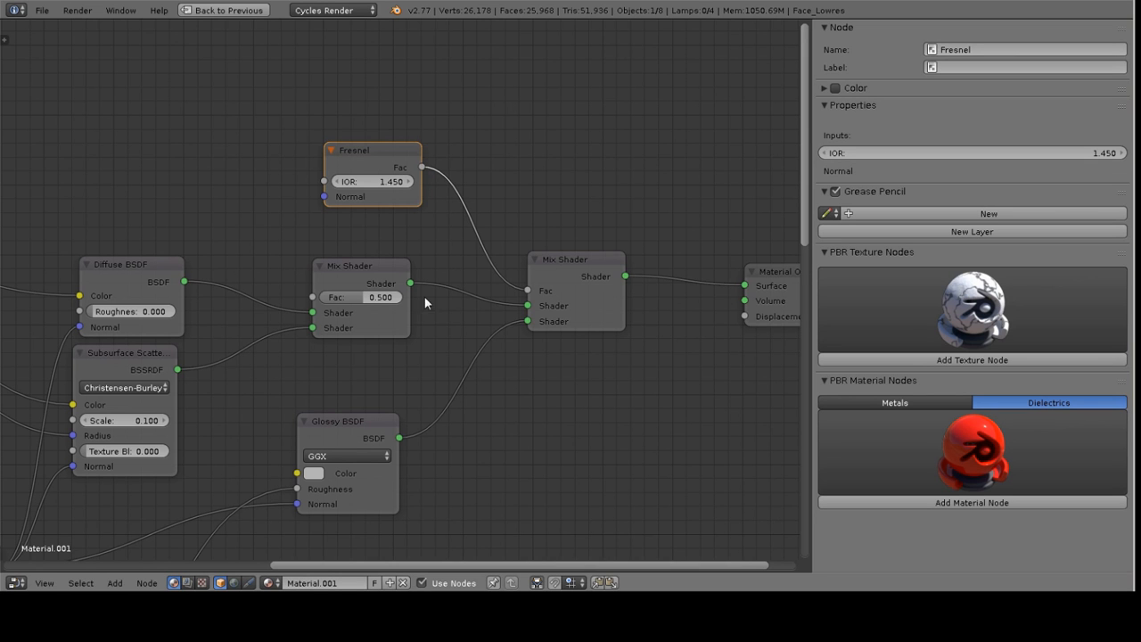
Reposition the Fresnel node and connect the Normal Map output to the Fresnel's Normal input
middle_click_drag(425, 228, 431, 251)
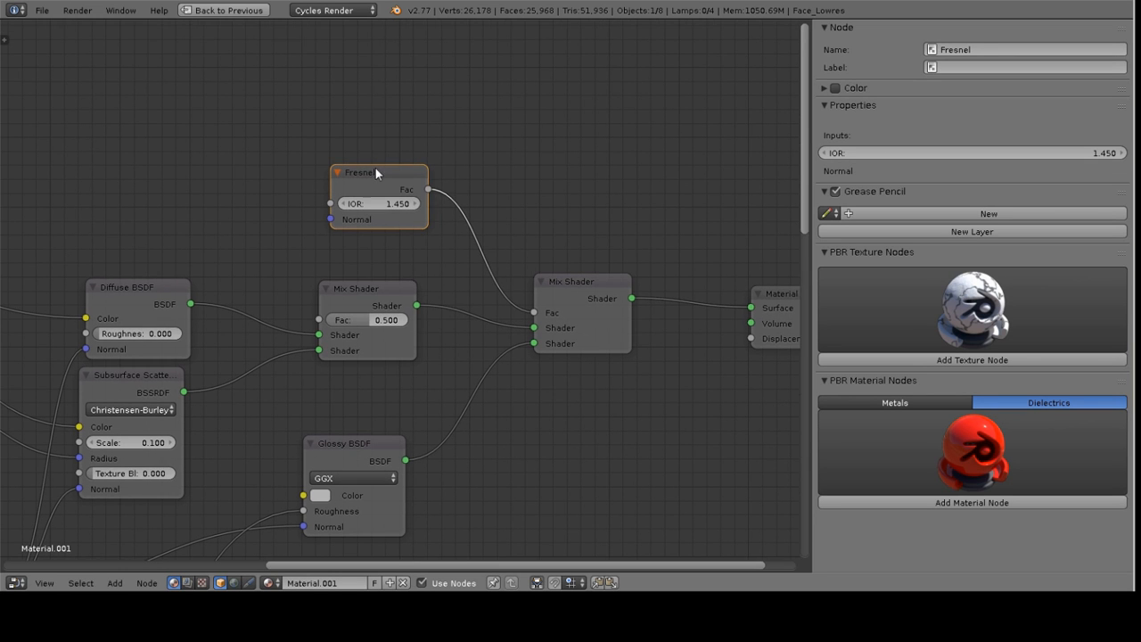
left_click_drag(386, 175, 287, 114)
key("shift+a")
key("Escape")
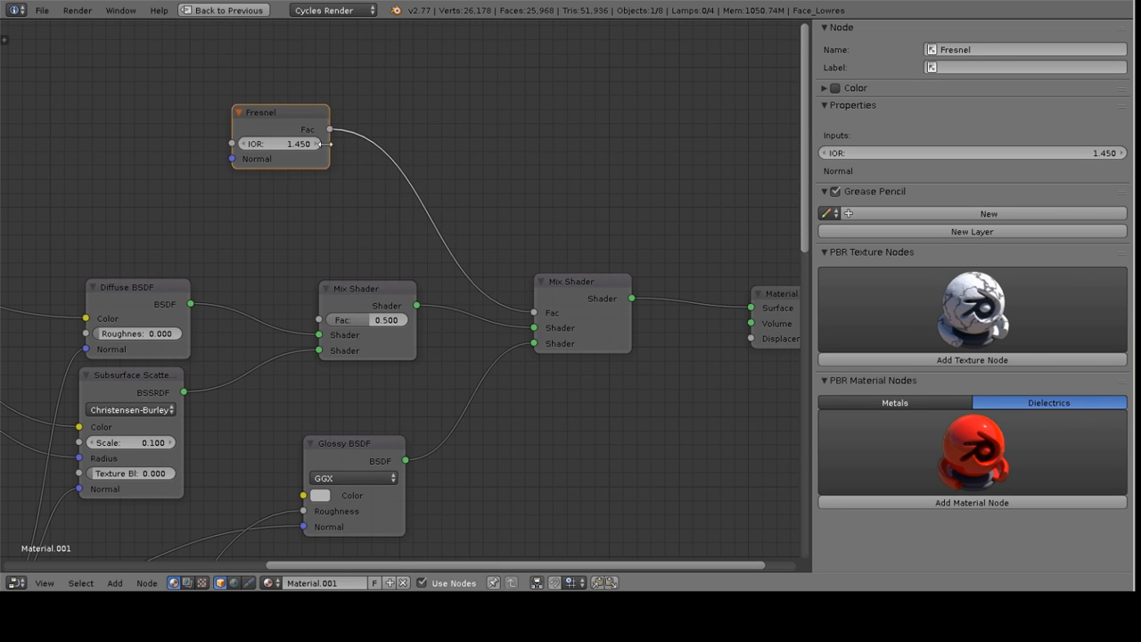
middle_click_drag(359, 147, 413, 158)
left_click_drag(354, 130, 457, 184)
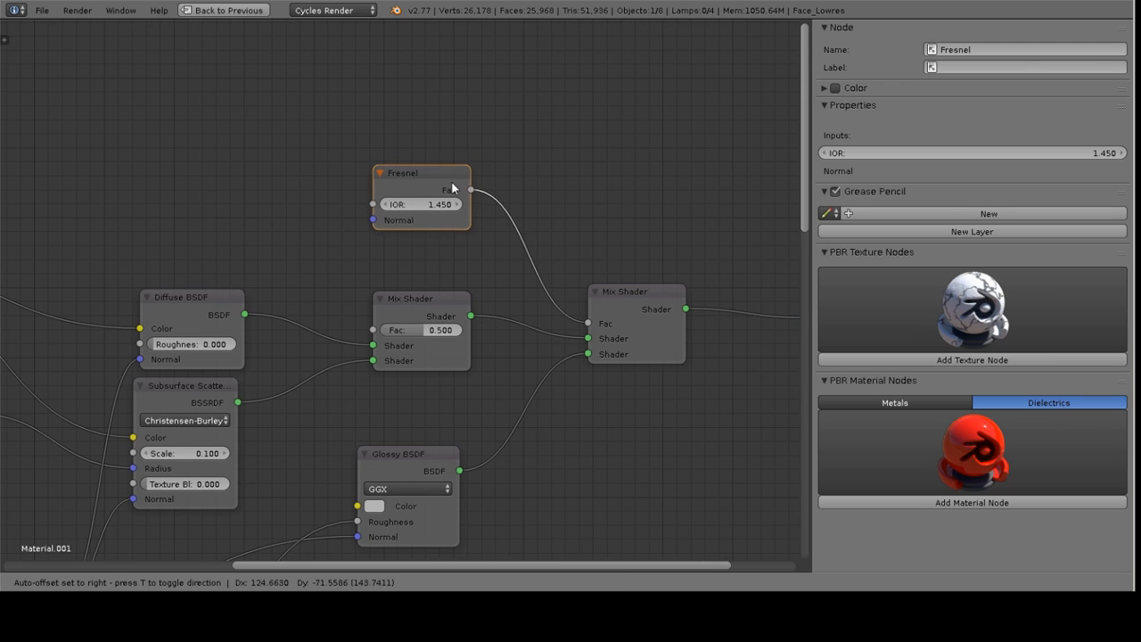
middle_click_drag(380, 301, 522, 110)
left_click_drag(202, 409, 514, 31)
middle_click_drag(514, 32, 448, 143)
left_click(448, 149)
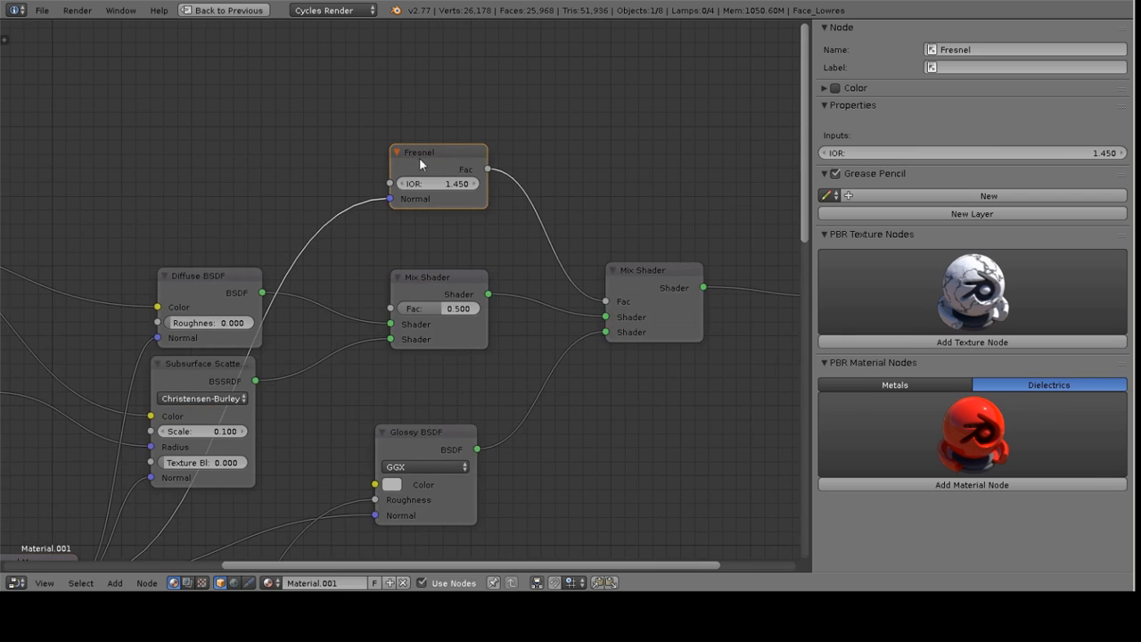
Set the Fresnel node's IOR to 1.3
left_click_drag(418, 158, 409, 166)
left_click(450, 192)
type("1.3")
key("Return")
Draw a render border around the head in camera view and render the frame
middle_click_drag(510, 277, 535, 119)
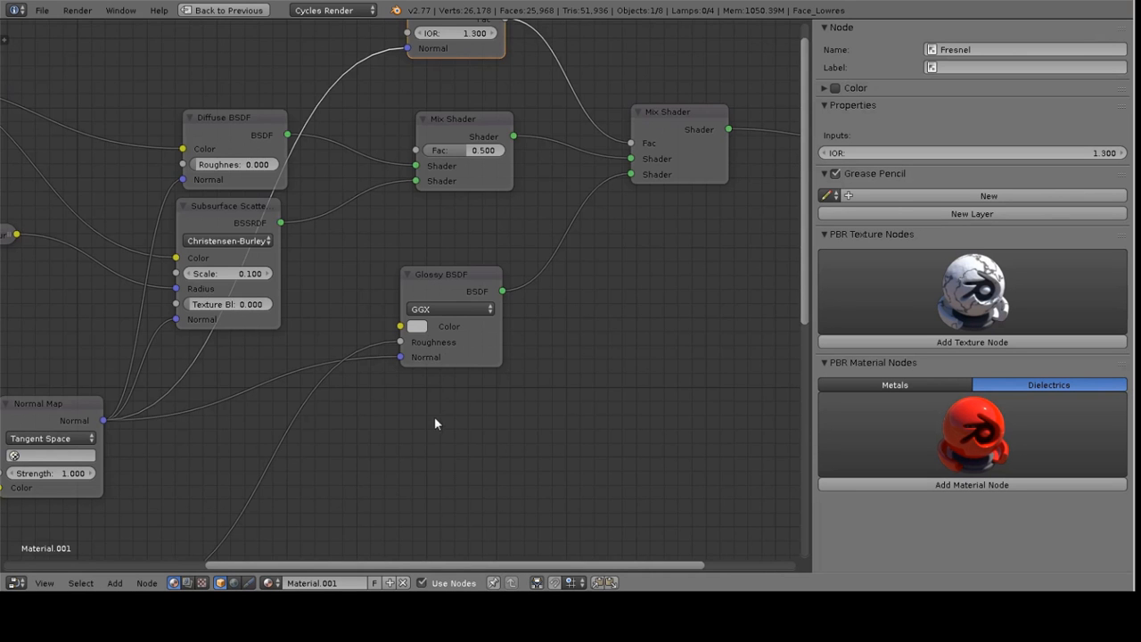
middle_click_drag(433, 408, 484, 183)
mouse_move(293, 275)
middle_mouse_down()
mouse_move(460, 289)
mouse_move(379, 325)
middle_mouse_up()
scroll(379, 326, "down", 3)
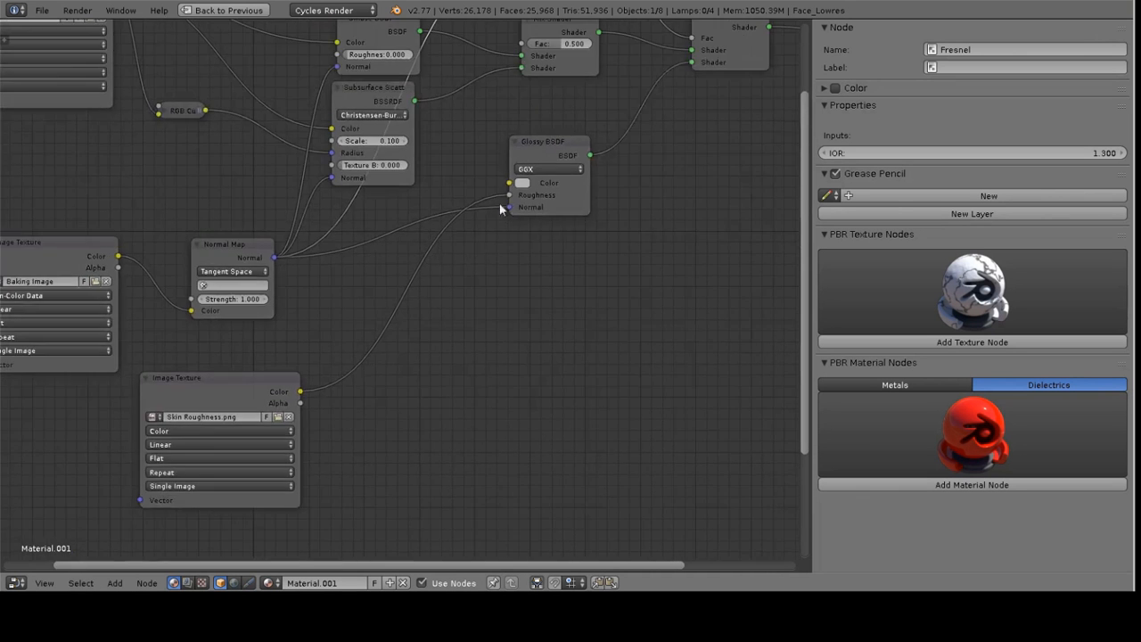
middle_click_drag(483, 230, 486, 339)
middle_click_drag(400, 345, 450, 258)
middle_click_drag(532, 239, 423, 372)
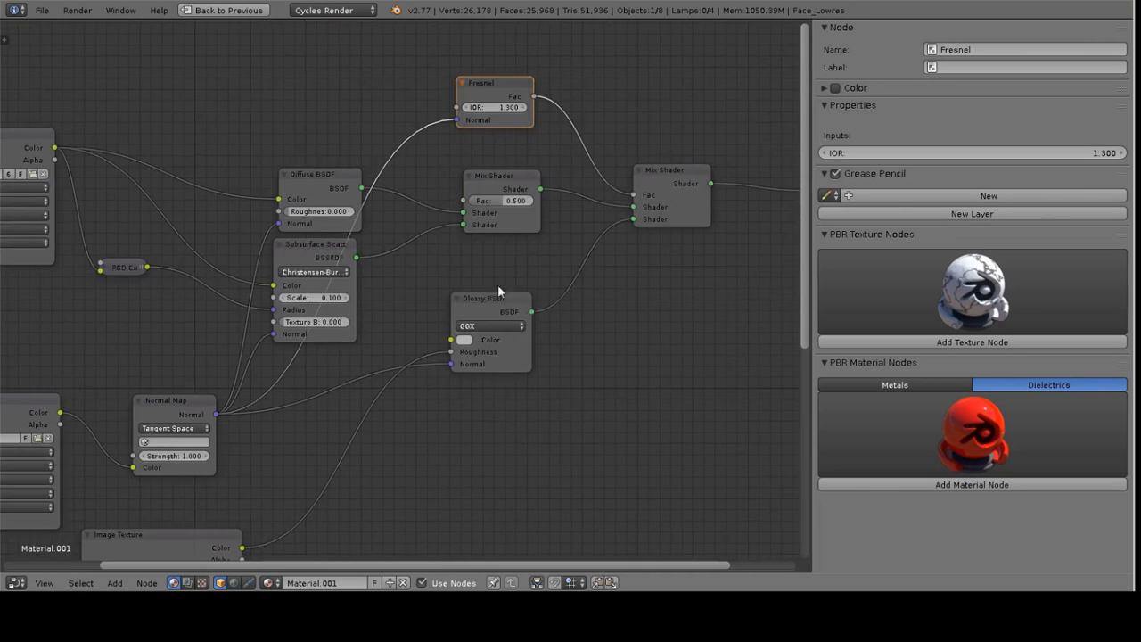
key("shift+space")
key("KP_0")
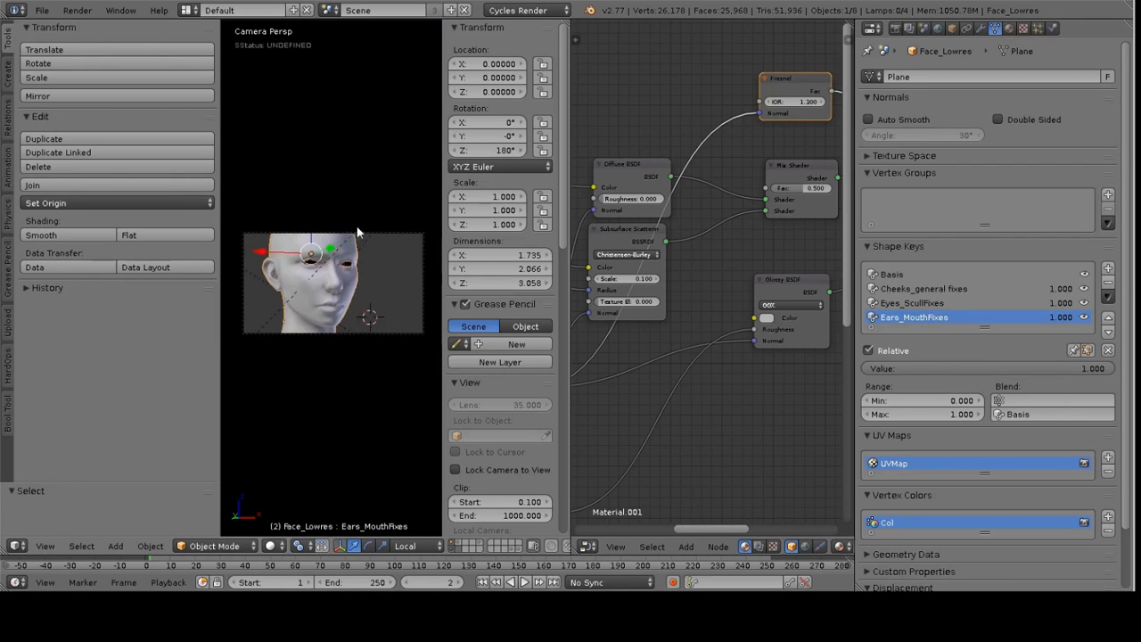
key("ctrl+b")
left_click_drag(240, 183, 390, 382)
scroll(333, 302, "up", 5)
key("shift+space")
scroll(428, 323, "down", 1)
scroll(532, 293, "down", 2)
key("KP_0")
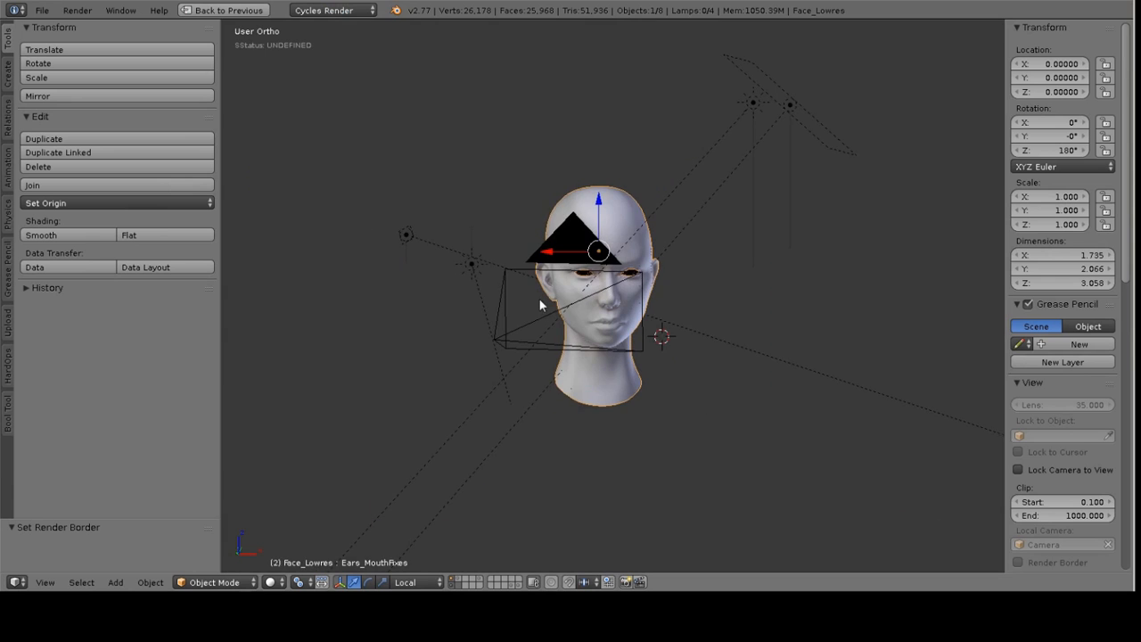
key("KP_0")
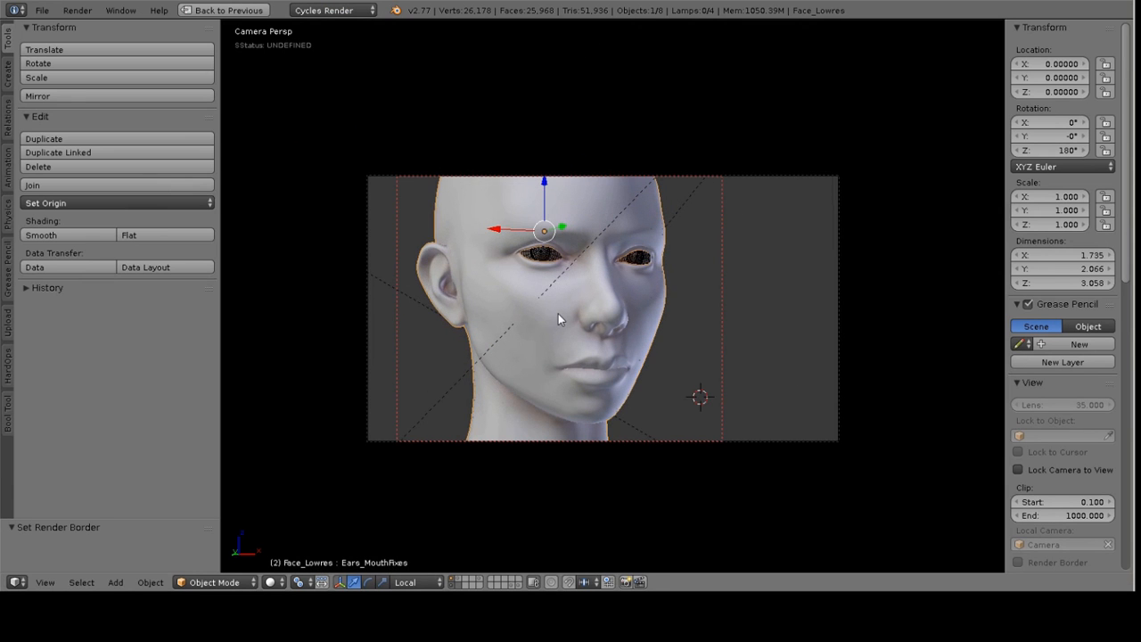
key("F12")
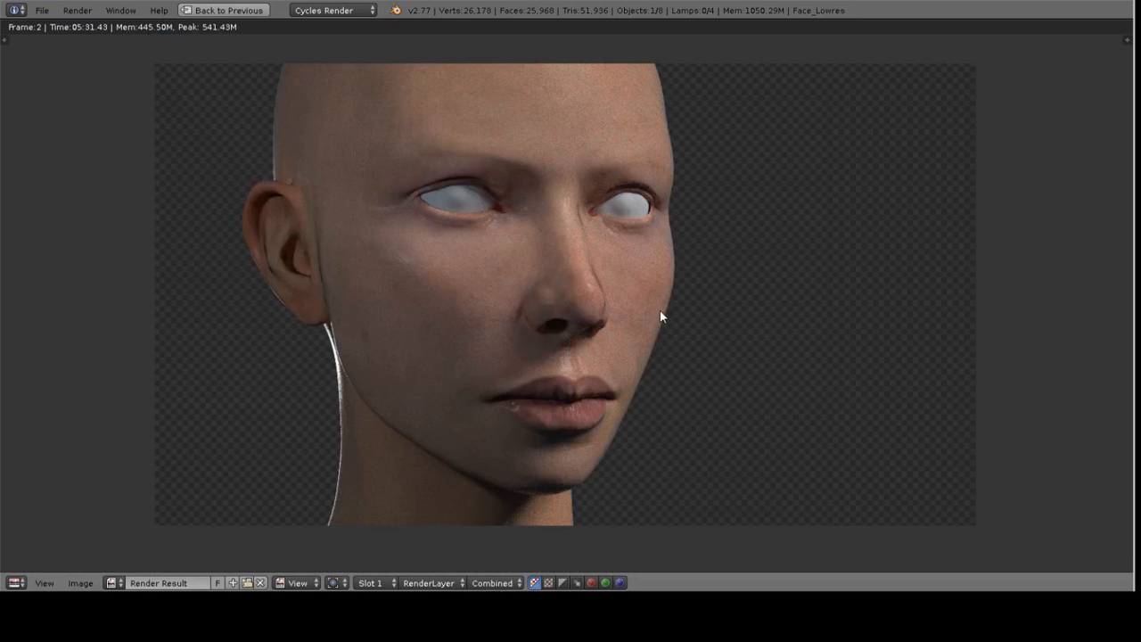
Inspect the rendered face up close around the ear, eyes, nose and lips
middle_click_drag(621, 255, 689, 221)
scroll(756, 240, "up", 4)
scroll(756, 247, "down", 3)
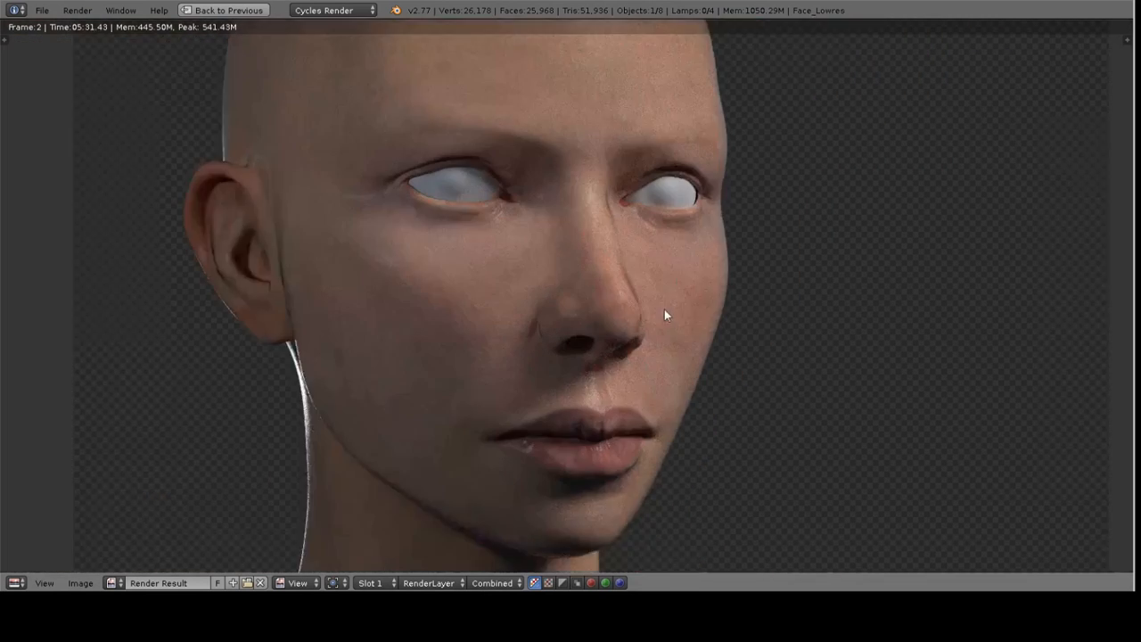
scroll(668, 311, "up", 2)
scroll(660, 329, "down", 4)
middle_click_drag(644, 351, 644, 268)
middle_click_drag(592, 298, 600, 281)
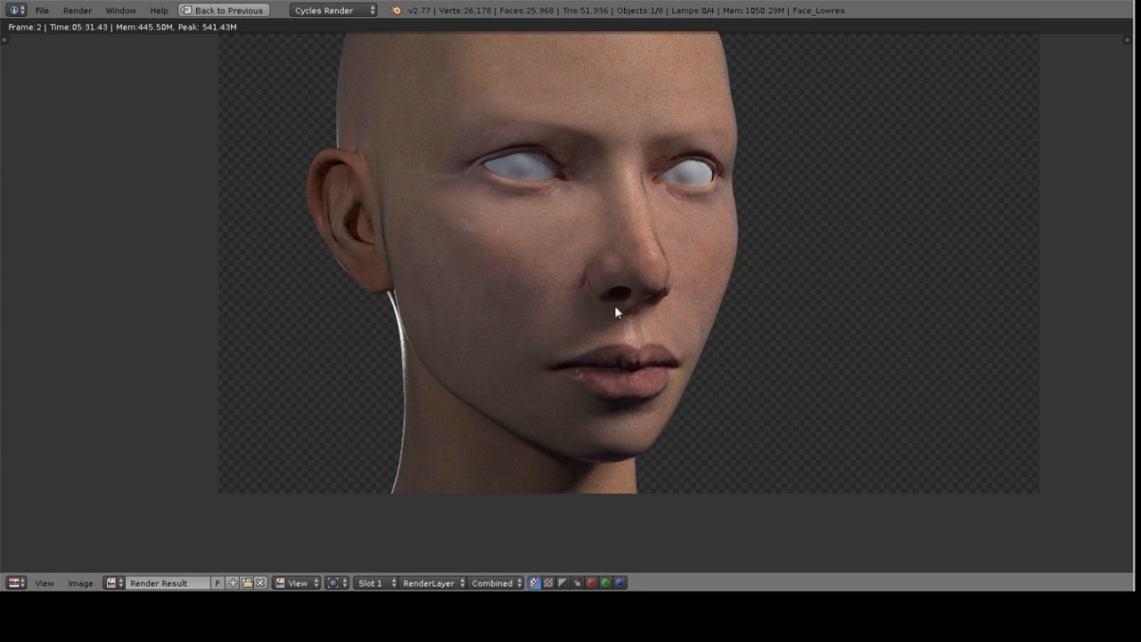
scroll(562, 303, "up", 4)
middle_click_drag(608, 349, 604, 326)
scroll(604, 326, "down", 4)
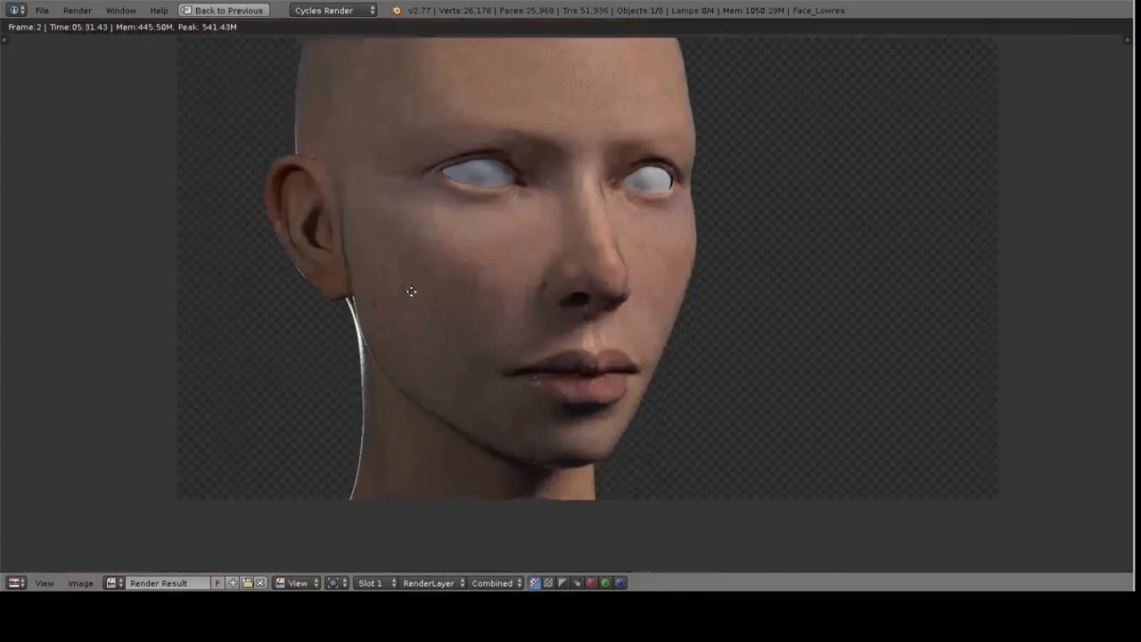
scroll(381, 218, "up", 4)
middle_click_drag(364, 147, 515, 271)
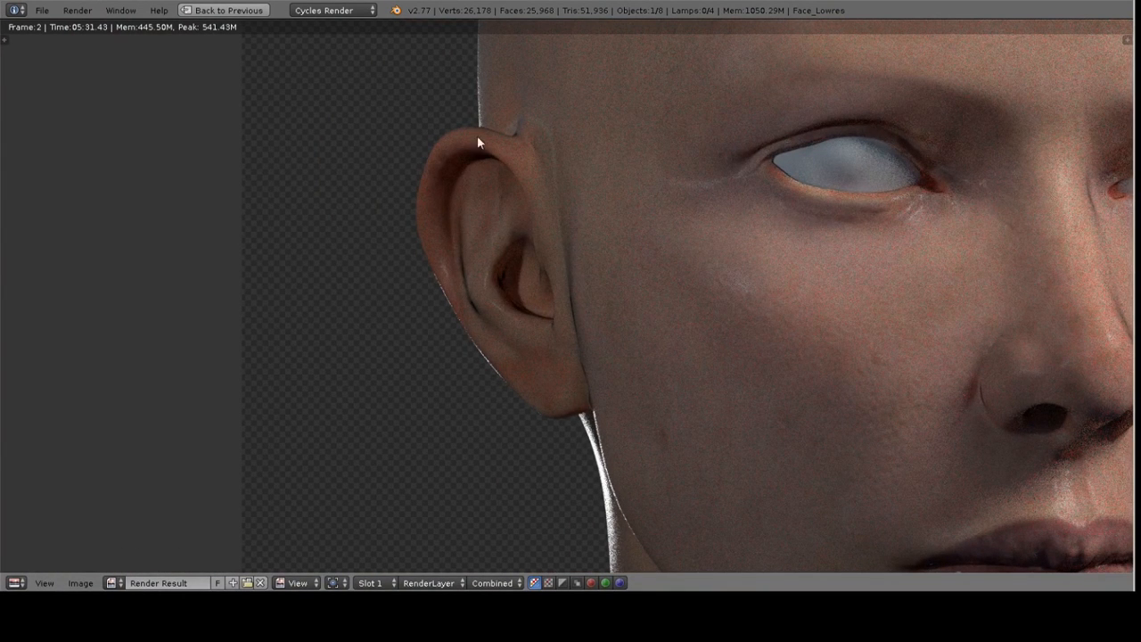
middle_click_drag(581, 195, 596, 222)
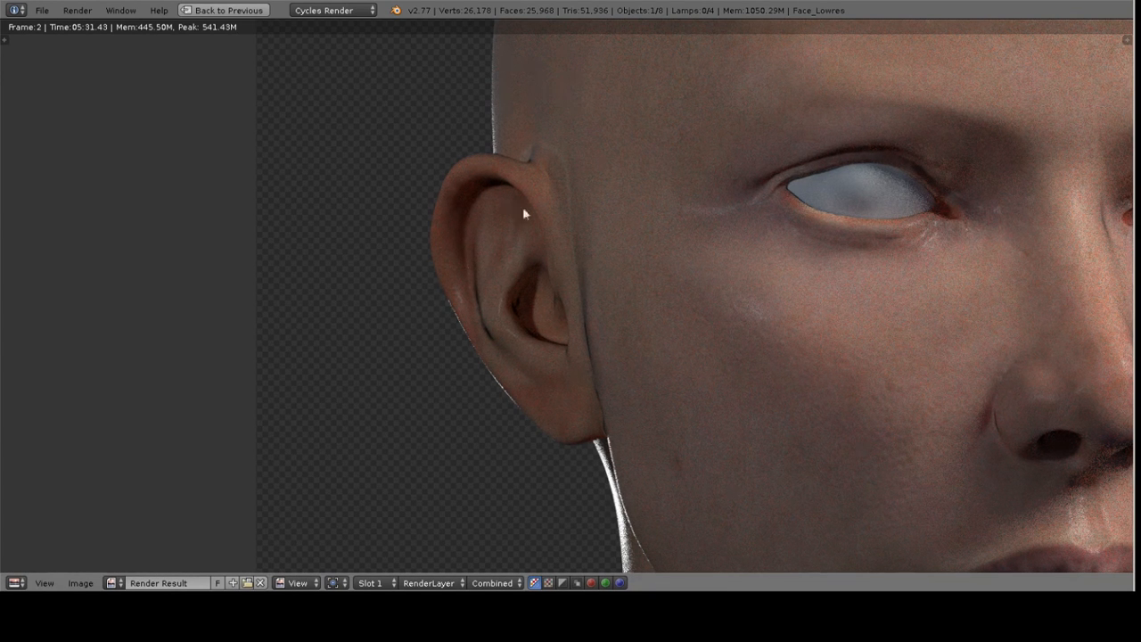
middle_click_drag(604, 349, 483, 251)
scroll(642, 298, "down", 5)
scroll(652, 351, "up", 3)
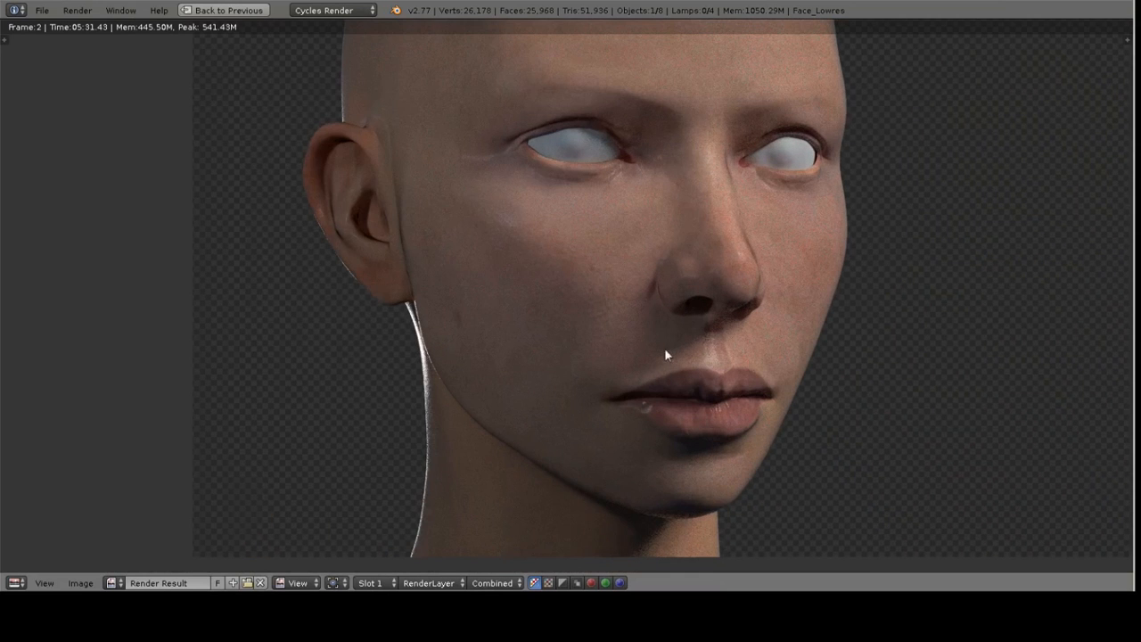
middle_click_drag(568, 318, 556, 323)
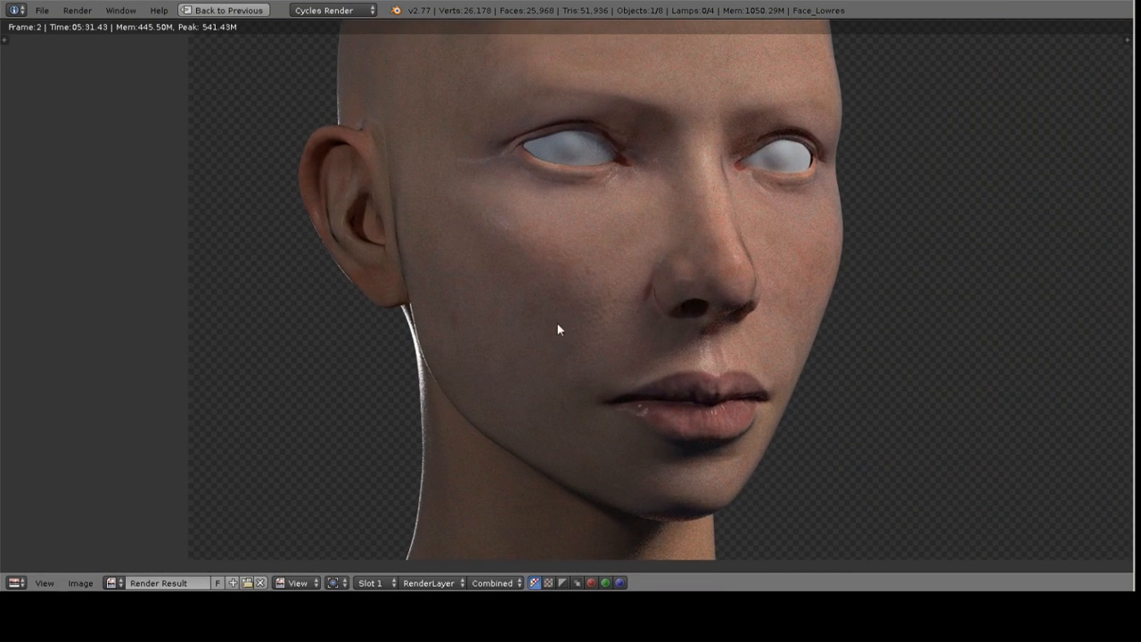
middle_click_drag(658, 287, 583, 332)
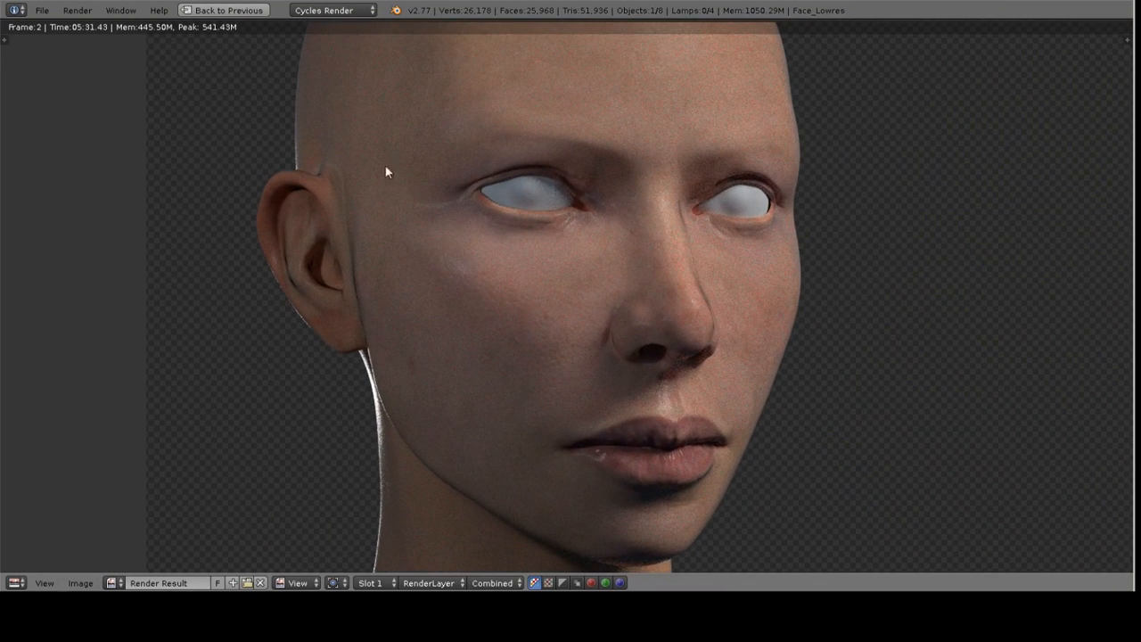
middle_click_drag(574, 260, 576, 222)
scroll(487, 293, "up", 2)
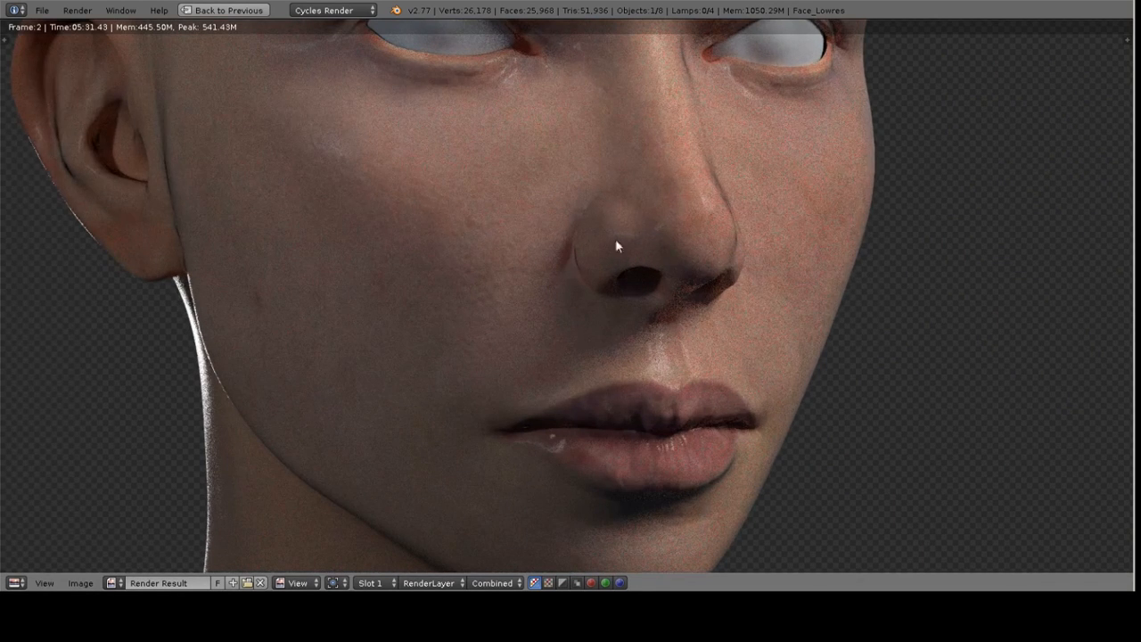
middle_click_drag(624, 285, 610, 292)
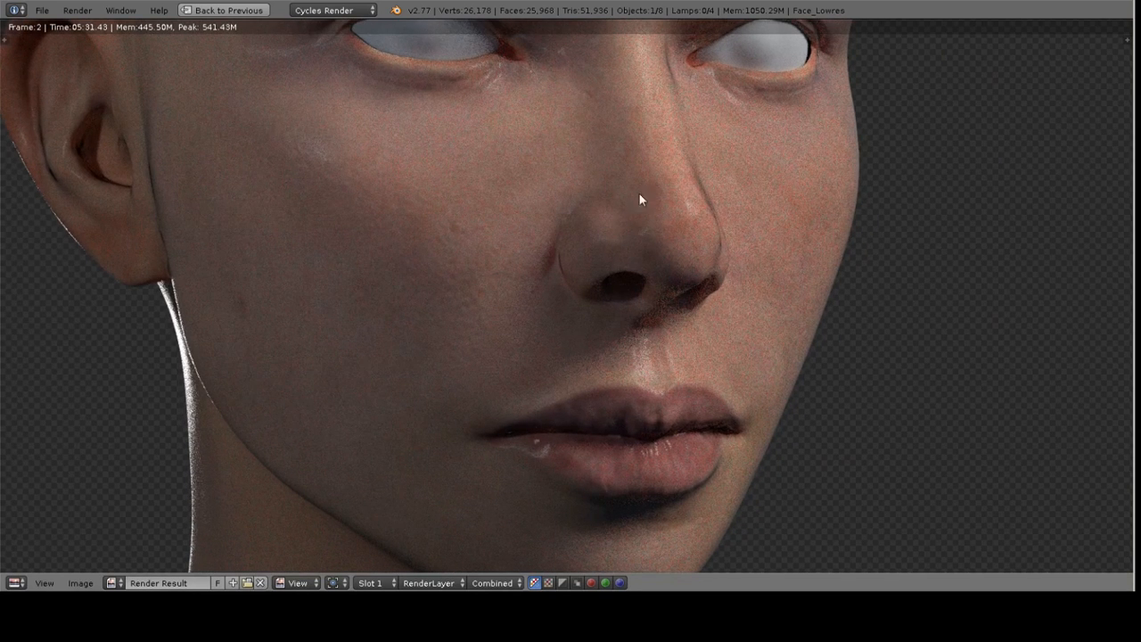
scroll(642, 200, "down", 4)
scroll(601, 256, "up", 3)
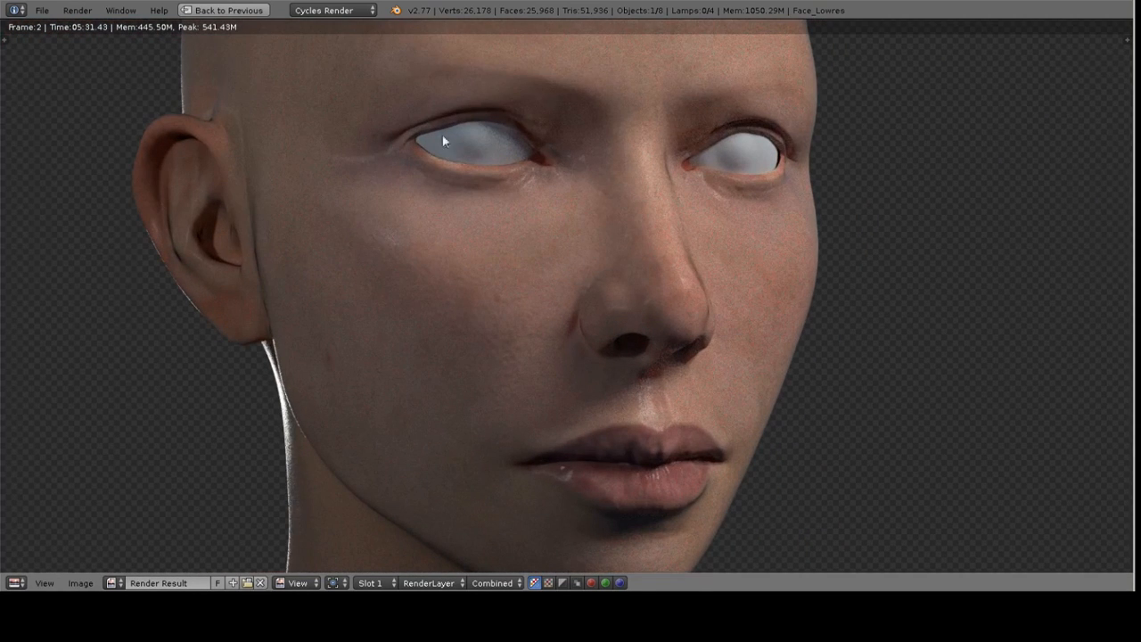
middle_click_drag(586, 165, 635, 179)
scroll(649, 245, "down", 1)
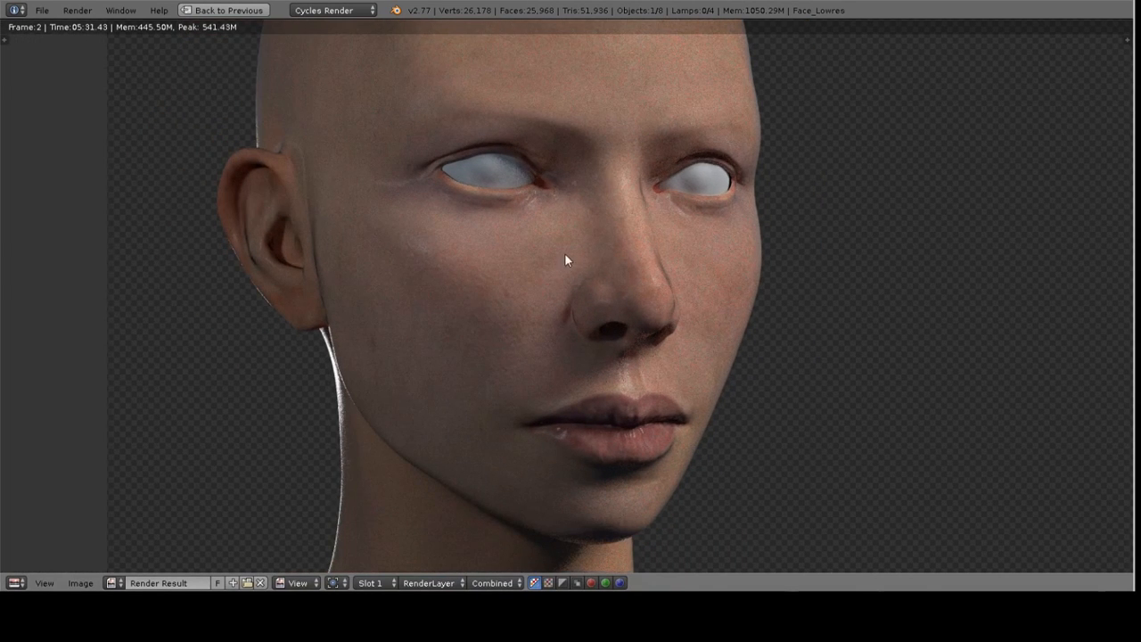
key("Escape")
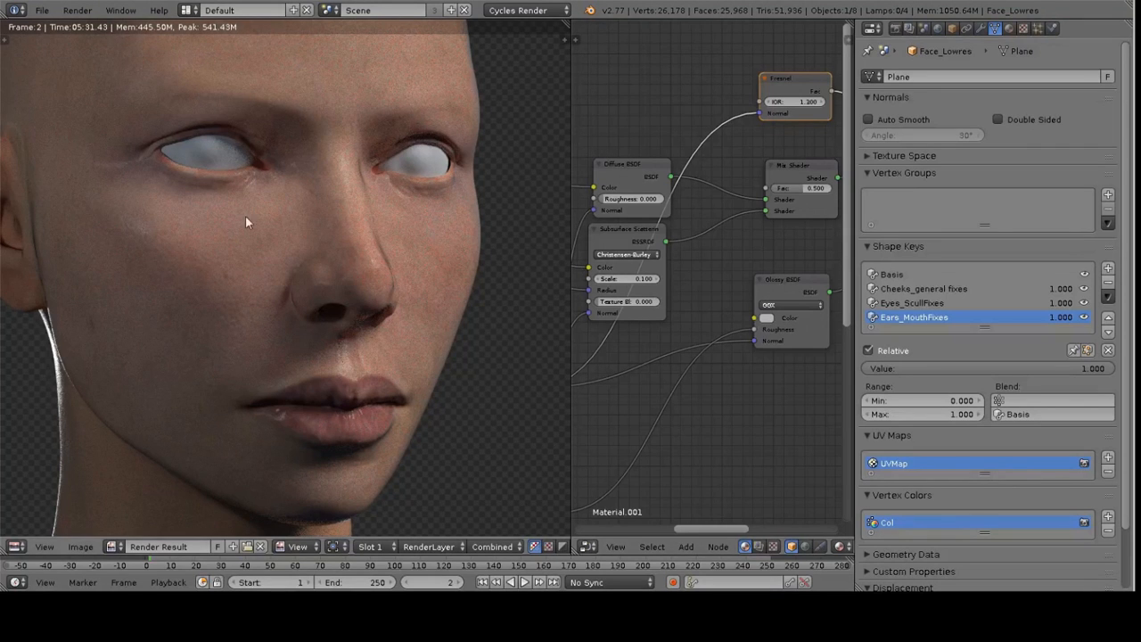
key("F11")
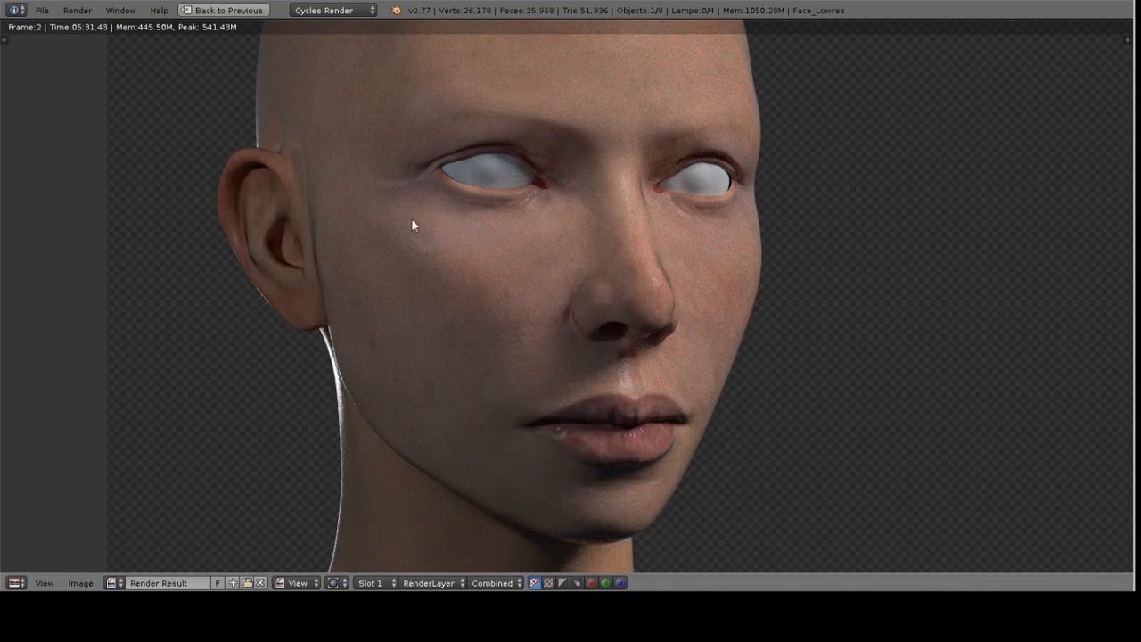
Add a Bump node to the skin material's node tree
key("ctrl+Up")
key("Home")
key("ctrl+Up")
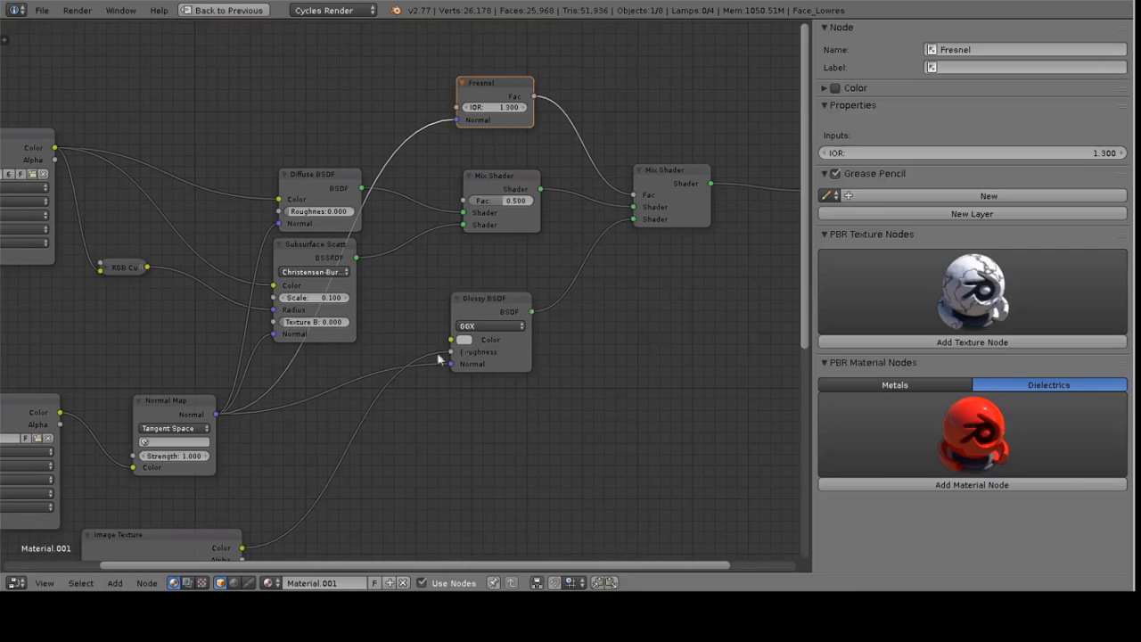
middle_click_drag(450, 348, 661, 180)
middle_click_drag(484, 267, 592, 223)
left_click_drag(498, 333, 329, 371)
left_click_drag(363, 187, 152, 186)
left_click_drag(338, 356, 193, 354)
middle_click_drag(451, 328, 435, 257)
left_click_drag(486, 114, 299, 180)
middle_click_drag(491, 268, 480, 268)
key("shift+a")
mouse_move(473, 343)
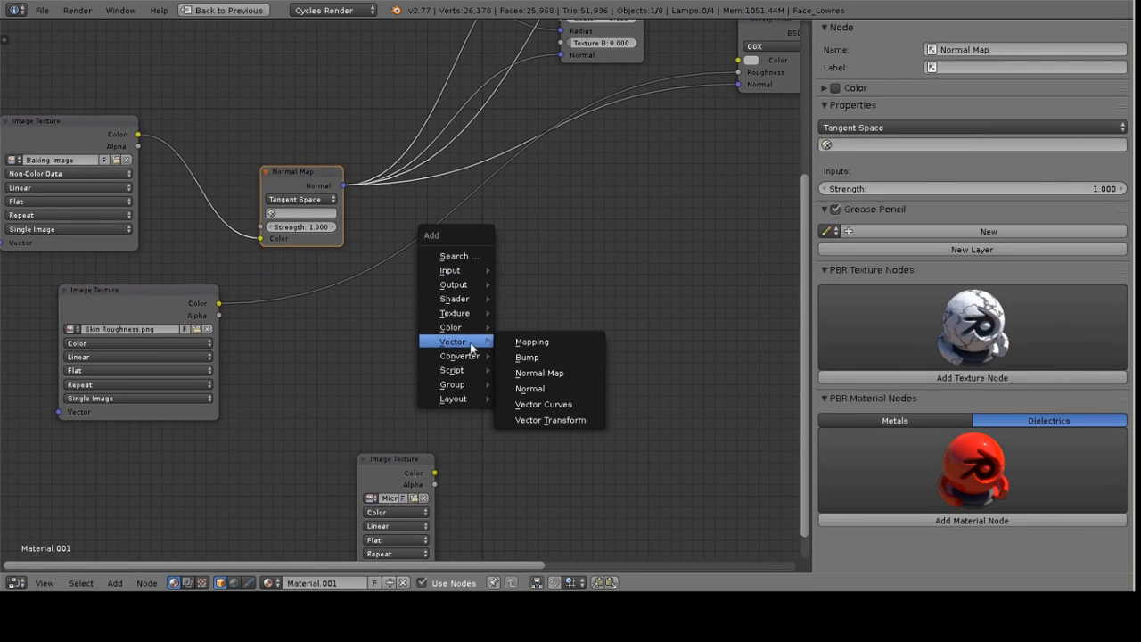
left_click(542, 359)
left_click(506, 248)
middle_click_drag(599, 254, 646, 345)
left_click_drag(629, 344, 594, 335)
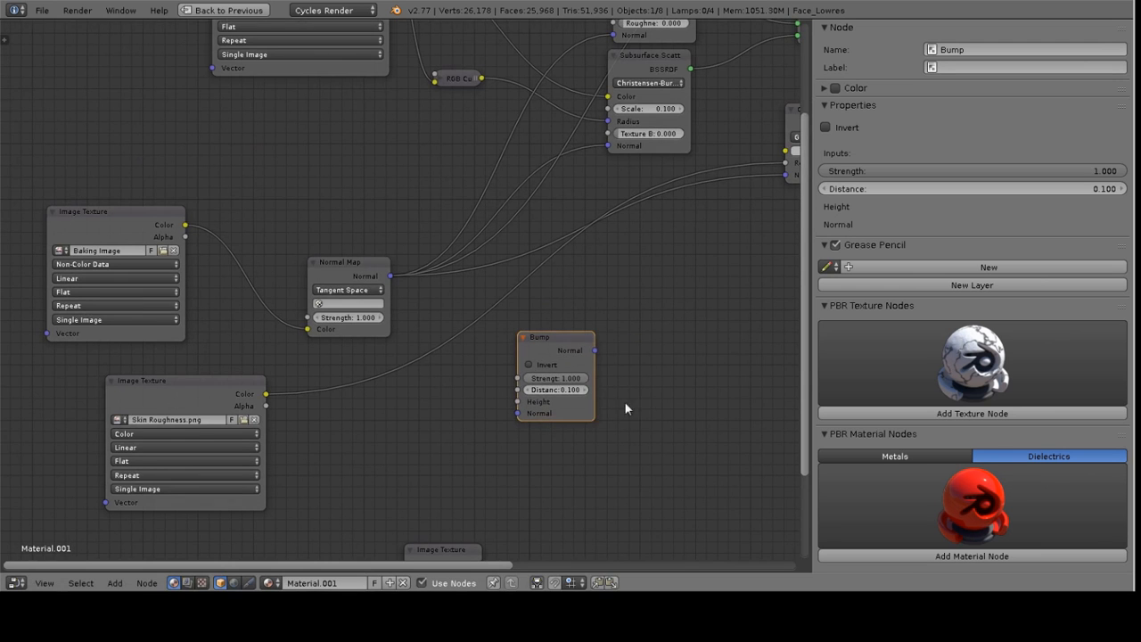
Place the Micro Bump image texture beside the Bump node and connect its Color to the Bump's Height input
middle_click_drag(593, 472, 535, 303)
left_click(389, 378)
left_click_drag(389, 381, 373, 214)
middle_click_drag(421, 241, 425, 292)
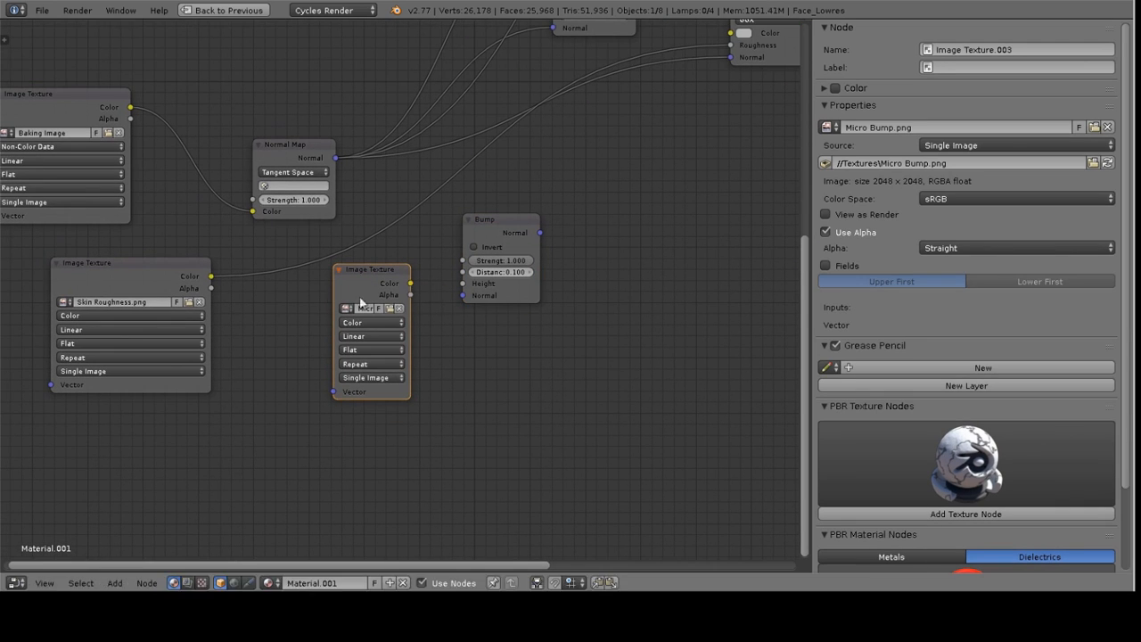
left_click_drag(336, 292, 282, 293)
left_click_drag(360, 276, 464, 285)
middle_click_drag(460, 270, 484, 307)
left_click_drag(360, 193, 485, 330)
Feed the Normal Map into the Bump node's Normal input and route the Bump output to the Glossy, Diffuse and Fresnel normals
middle_click_drag(551, 238, 454, 403)
left_click(439, 383)
left_click_drag(420, 425, 605, 284)
middle_click_drag(451, 402, 444, 427)
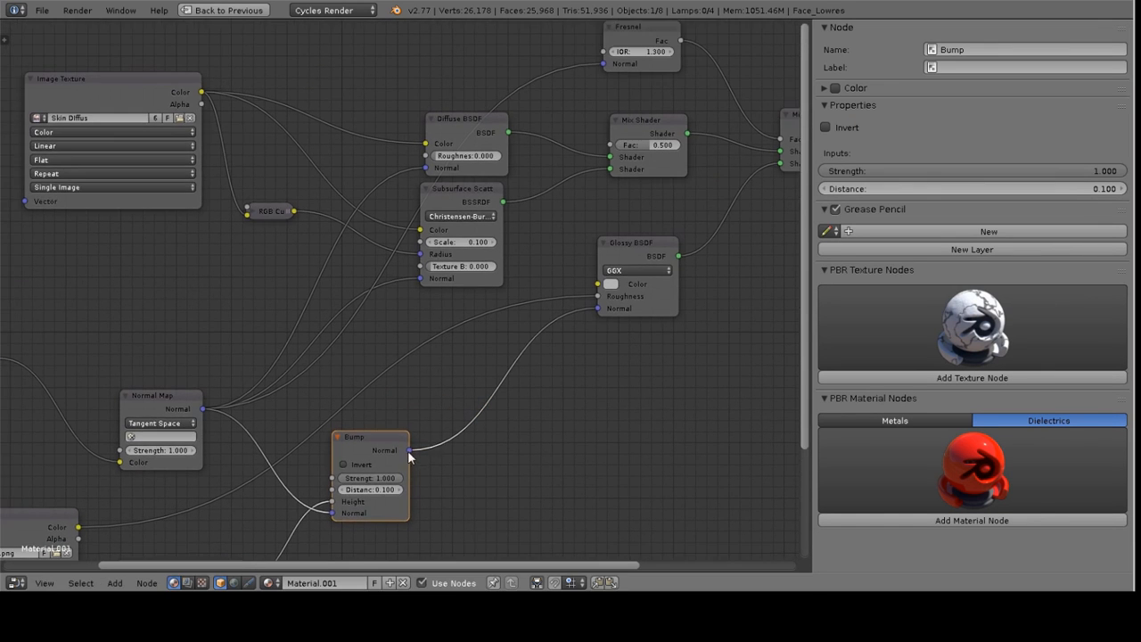
left_click_drag(408, 449, 426, 168)
left_click_drag(387, 434, 605, 87)
Connect the Bump node's Normal output to the Subsurface Scattering node's Normal input
scroll(535, 258, "down", 3)
left_click_drag(464, 374, 420, 402)
scroll(590, 268, "down", 1)
scroll(590, 267, "down", 1)
middle_click_drag(590, 268, 450, 293)
middle_click_drag(513, 267, 540, 307)
scroll(449, 343, "up", 3)
middle_click_drag(449, 343, 528, 303)
scroll(559, 276, "up", 1)
scroll(560, 275, "up", 1)
Brighten the Glossy BSDF's color slightly
left_click(558, 269)
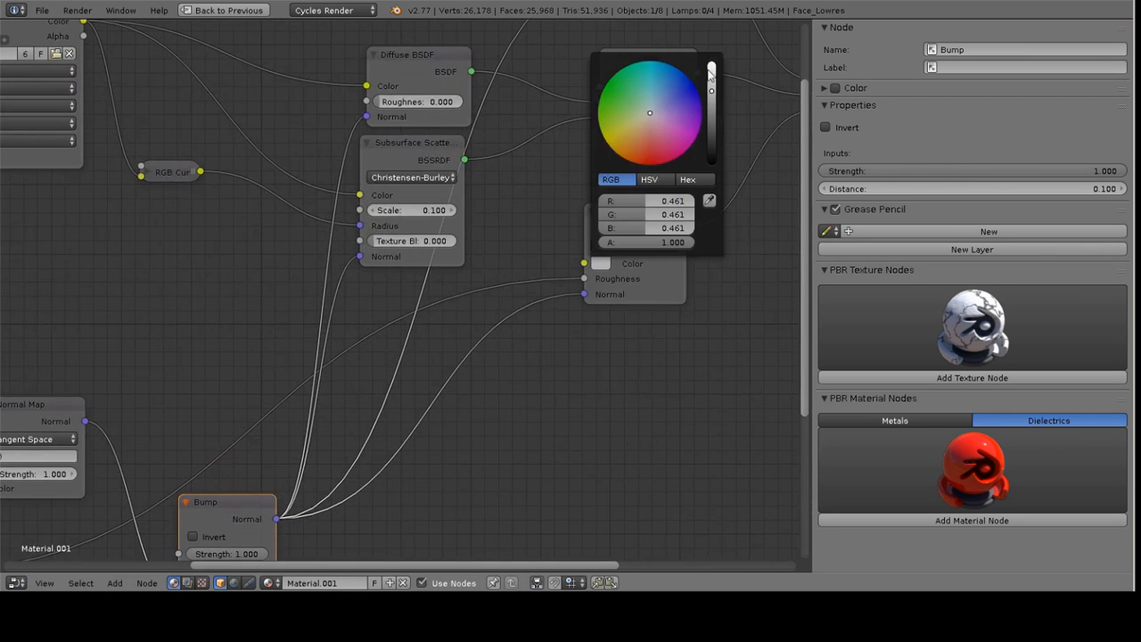
left_click_drag(715, 91, 715, 84)
scroll(432, 312, "down", 3)
Move the Skin Roughness image texture down below the Glossy BSDF node
middle_click_drag(357, 339, 501, 227)
middle_click_drag(435, 246, 387, 278)
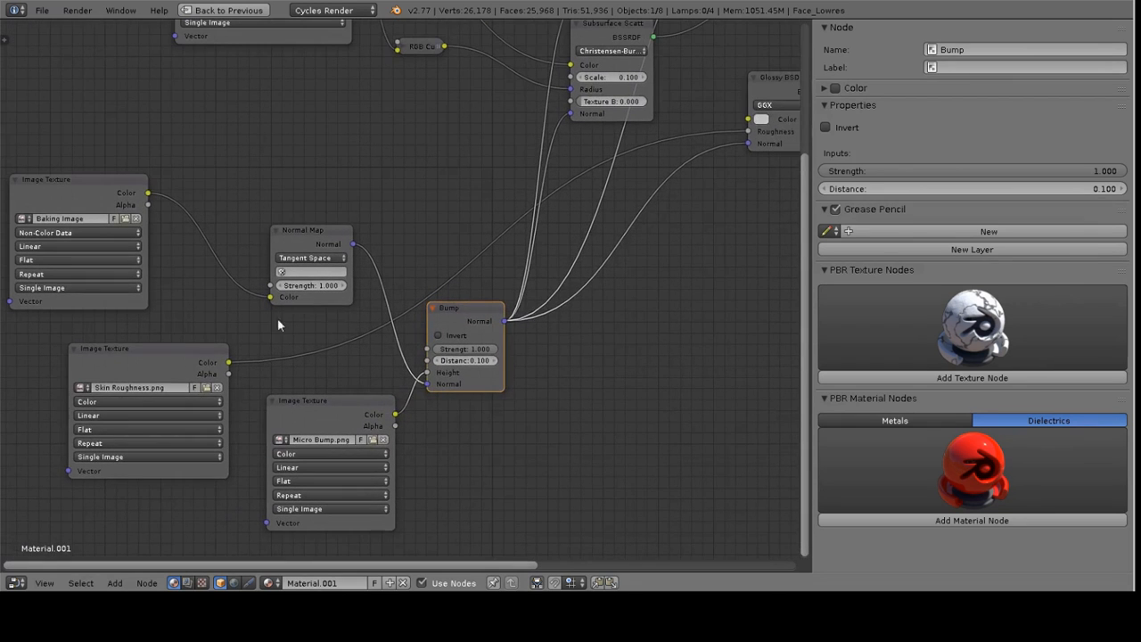
left_click_drag(166, 366, 334, 95)
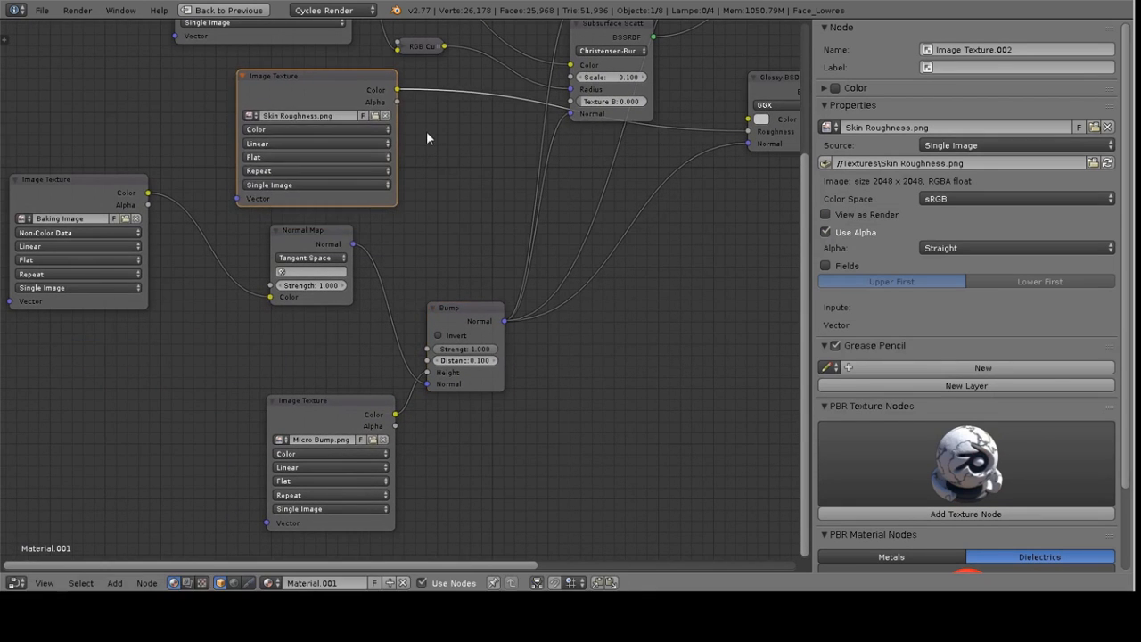
middle_click_drag(443, 90, 362, 159)
key("g")
scroll(515, 286, "down", 2)
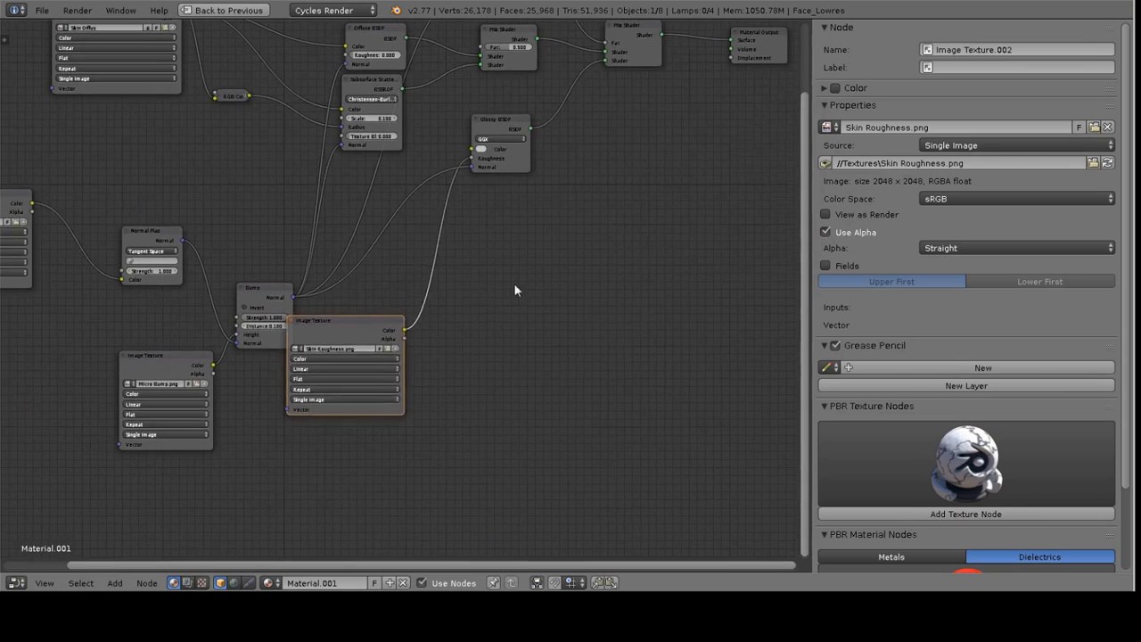
Insert an RGB Curves node between the Skin Roughness texture and the Glossy BSDF's Roughness input
left_click(449, 371)
key("shift+a")
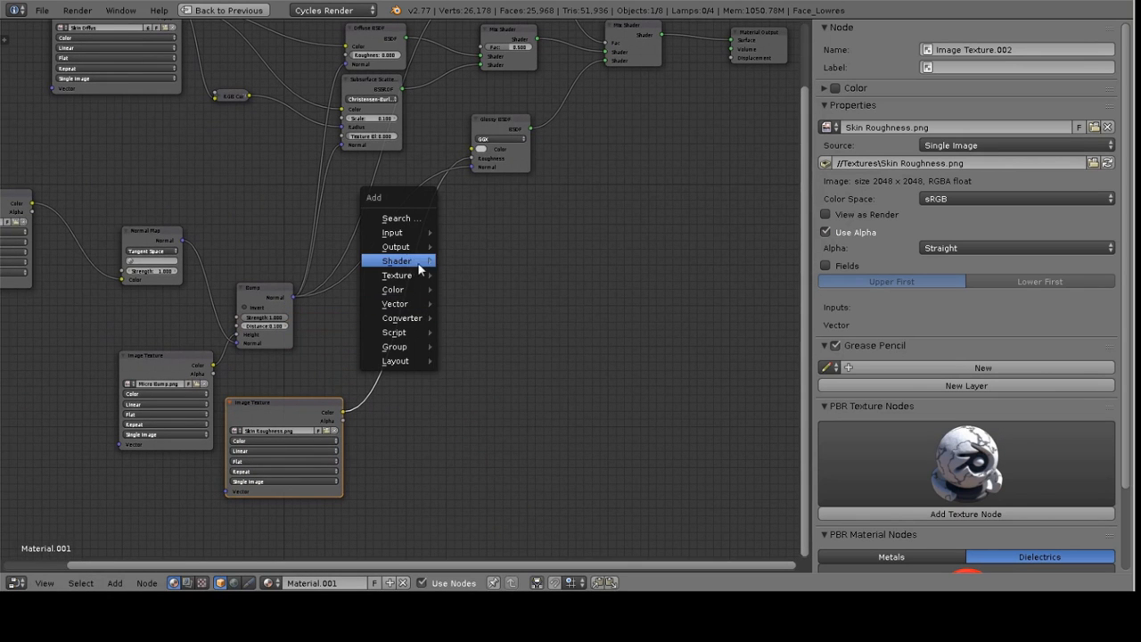
mouse_move(408, 262)
mouse_move(410, 291)
left_click(481, 305)
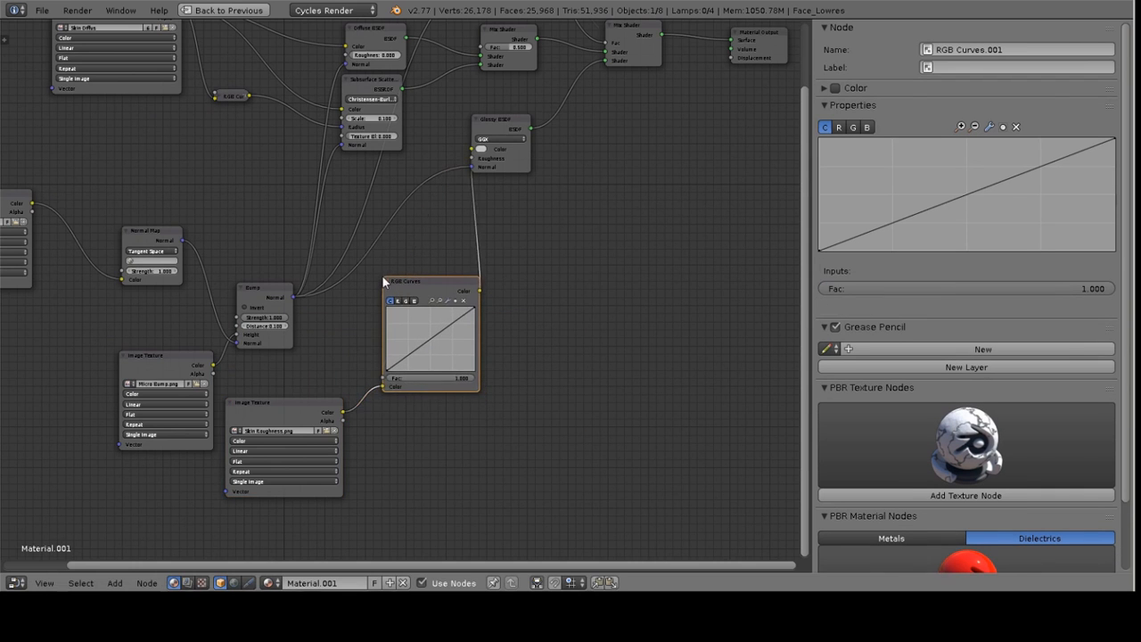
Bend the roughness RGB Curves upward by adding a point in the middle of the curve
left_click(473, 364)
scroll(473, 364, "up", 1)
scroll(469, 360, "up", 1)
left_click_drag(446, 361, 437, 353)
scroll(575, 285, "down", 5)
middle_click_drag(610, 164, 582, 282)
scroll(615, 267, "up", 1)
scroll(604, 257, "up", 1)
scroll(603, 257, "down", 1)
middle_click_drag(520, 314, 630, 221)
key("ctrl+Up")
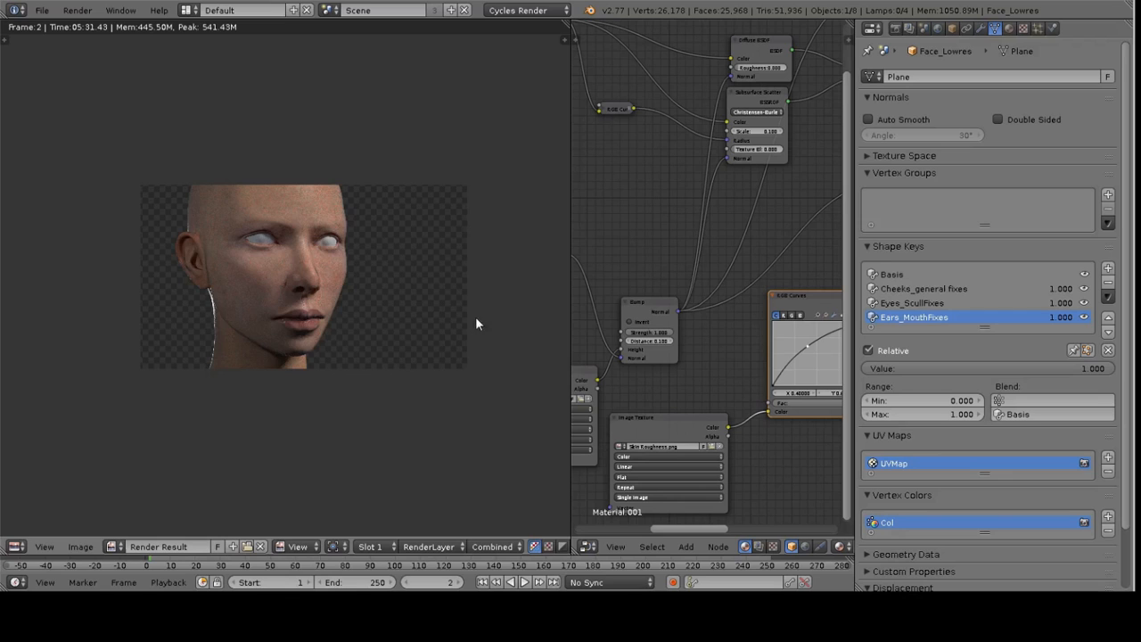
Set the Subsurface Scattering node's Scale to 0.200
scroll(351, 265, "up", 3)
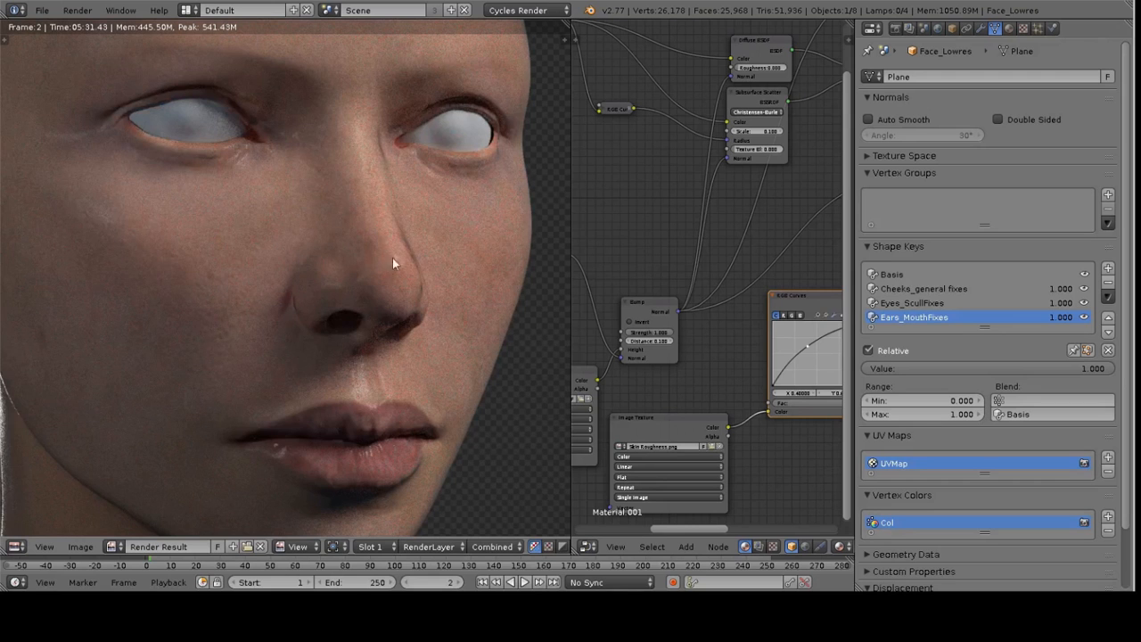
scroll(419, 280, "down", 5)
scroll(394, 269, "up", 3)
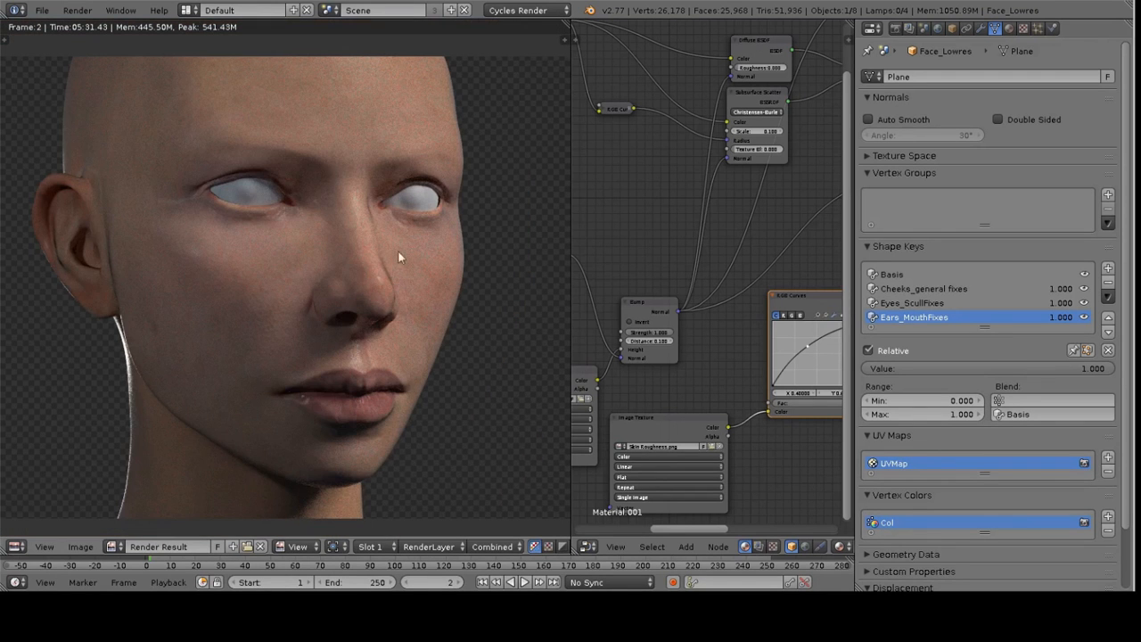
middle_click_drag(727, 228, 603, 336)
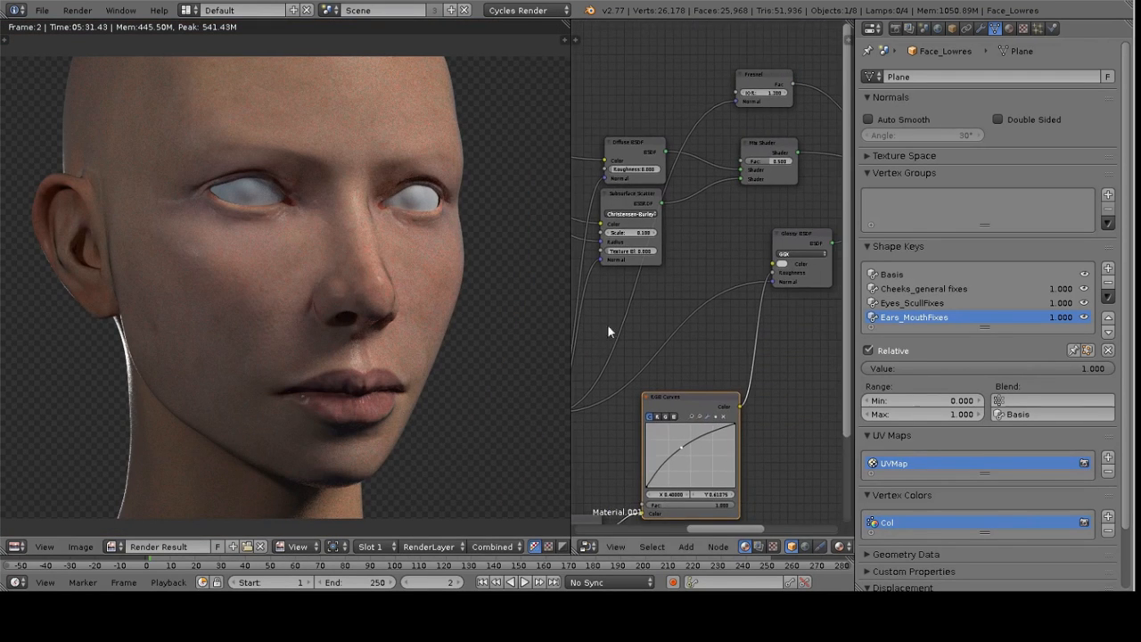
scroll(666, 256, "up", 3)
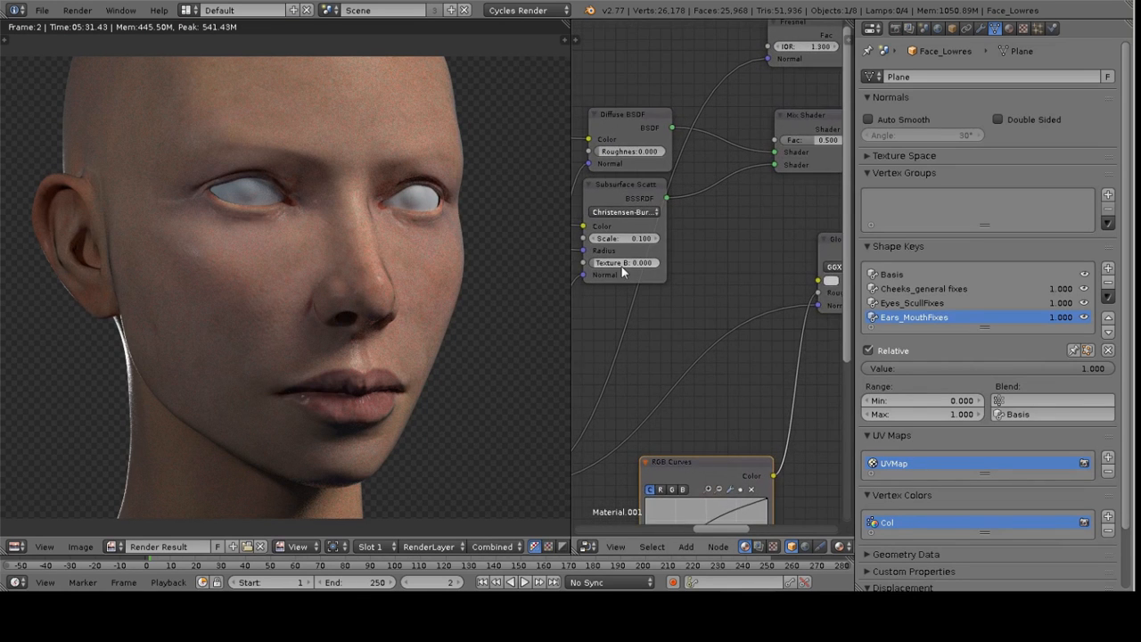
left_click(703, 256)
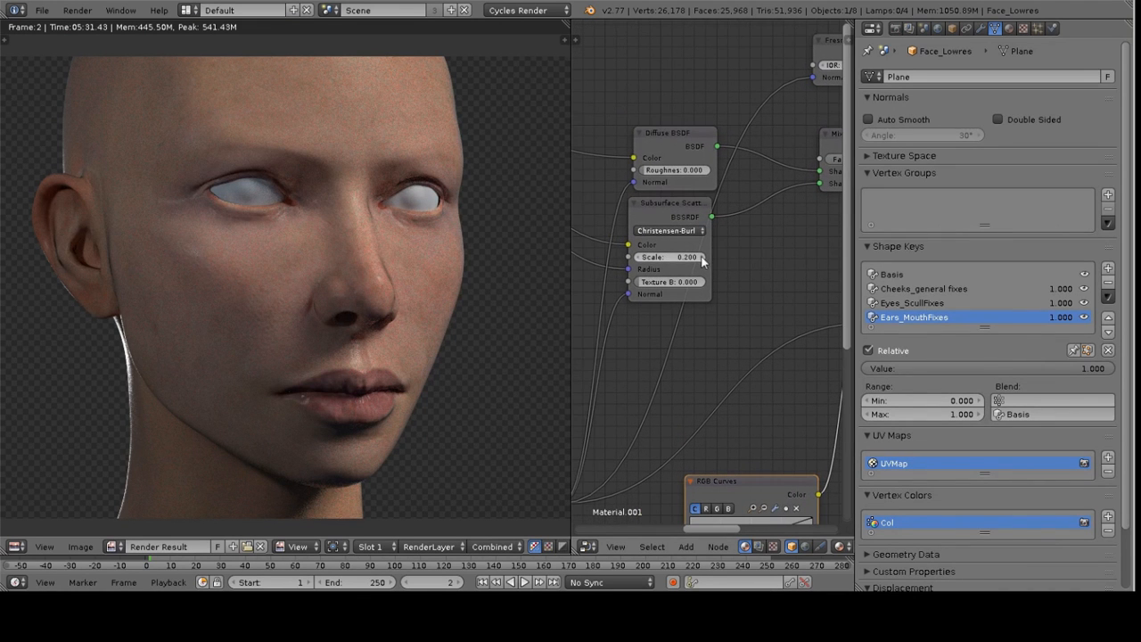
scroll(705, 254, "up", 2)
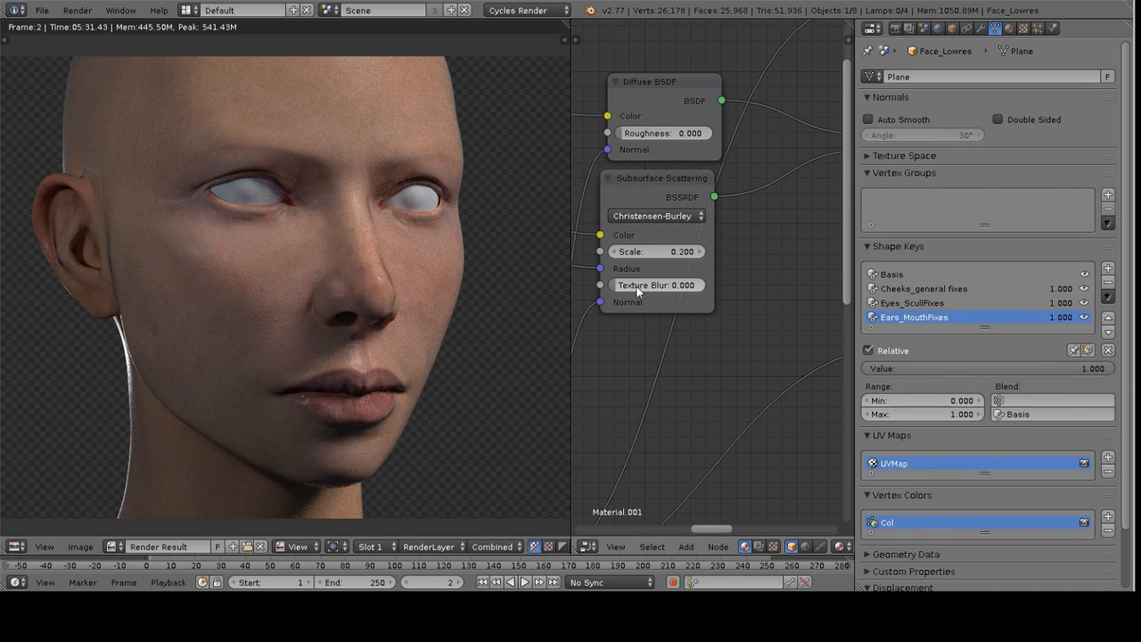
scroll(628, 284, "down", 4)
middle_click_drag(628, 268, 675, 271)
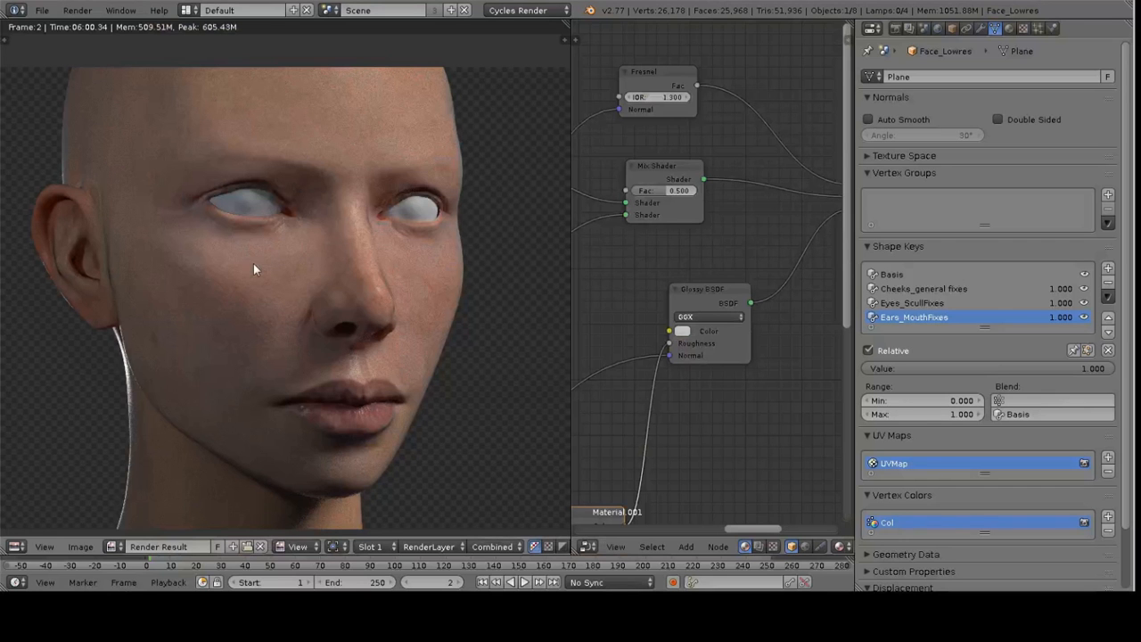
Inspect the rendered face up close to judge the skin shading
middle_click_drag(298, 270, 326, 275)
key("shift+space")
middle_click_drag(567, 305, 461, 297)
scroll(504, 321, "up", 3)
middle_click_drag(390, 269, 459, 274)
middle_click_drag(502, 232, 526, 247)
scroll(544, 289, "up", 1)
middle_click_drag(583, 420, 546, 224)
middle_click_drag(538, 306, 626, 240)
middle_click_drag(569, 174, 611, 331)
scroll(687, 258, "down", 2)
middle_click_drag(703, 159, 647, 261)
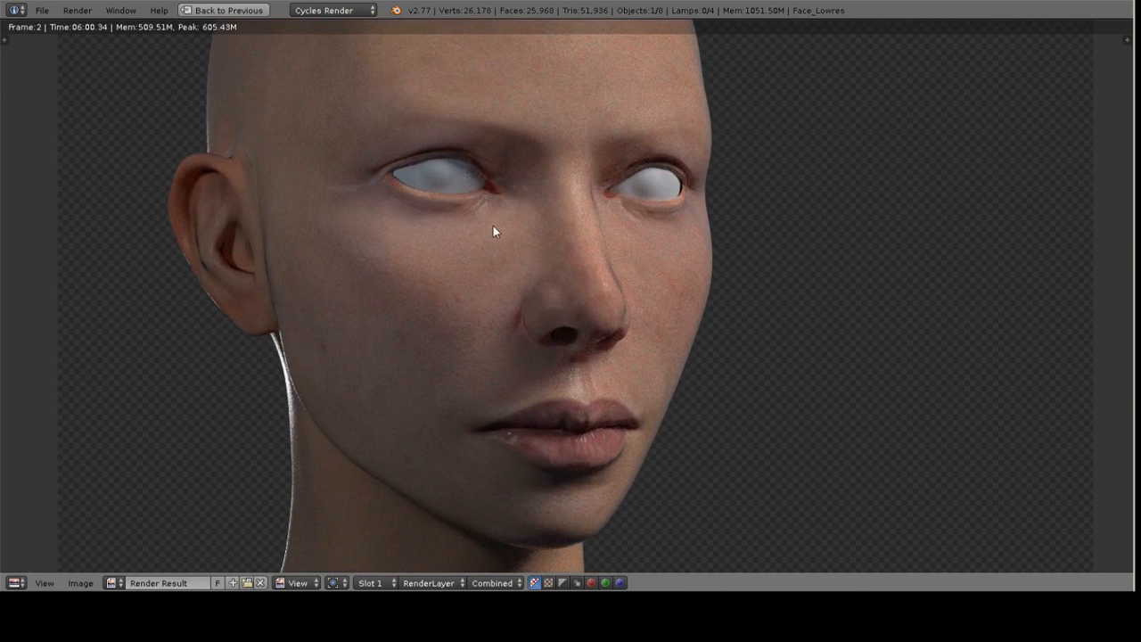
Reshape the roughness RGB Curves into a gentle S-curve
key("Escape")
key("shift+space")
middle_click_drag(466, 336, 637, 206)
middle_click_drag(469, 304, 637, 148)
scroll(401, 290, "up", 2)
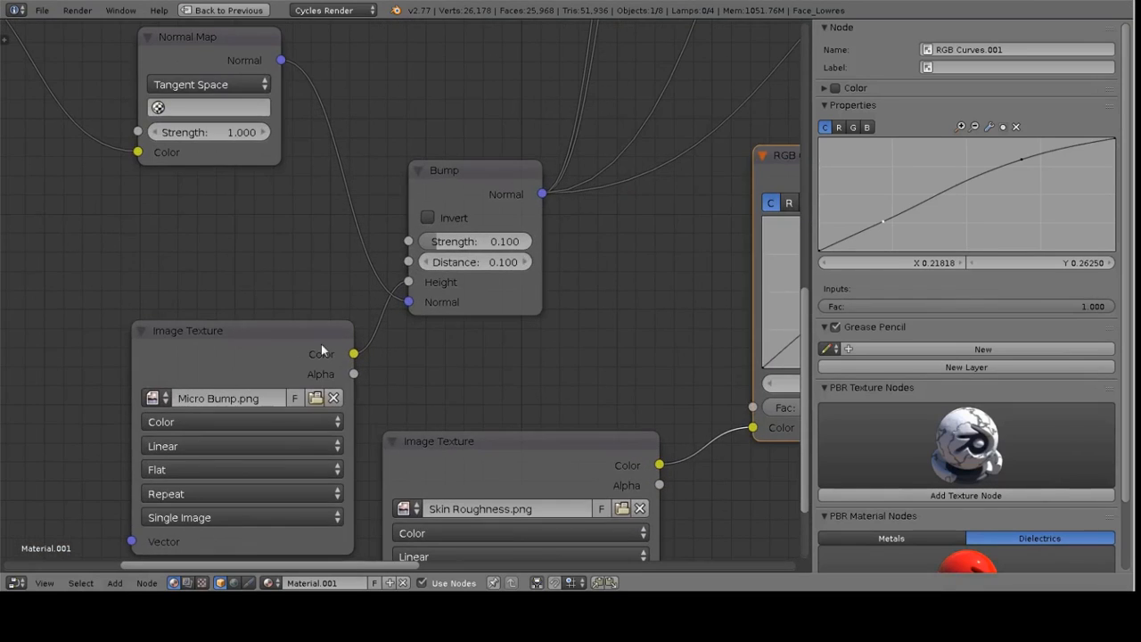
Set the Bump node's Strength to 0.1
left_click_drag(455, 243, 557, 242)
left_click(499, 243)
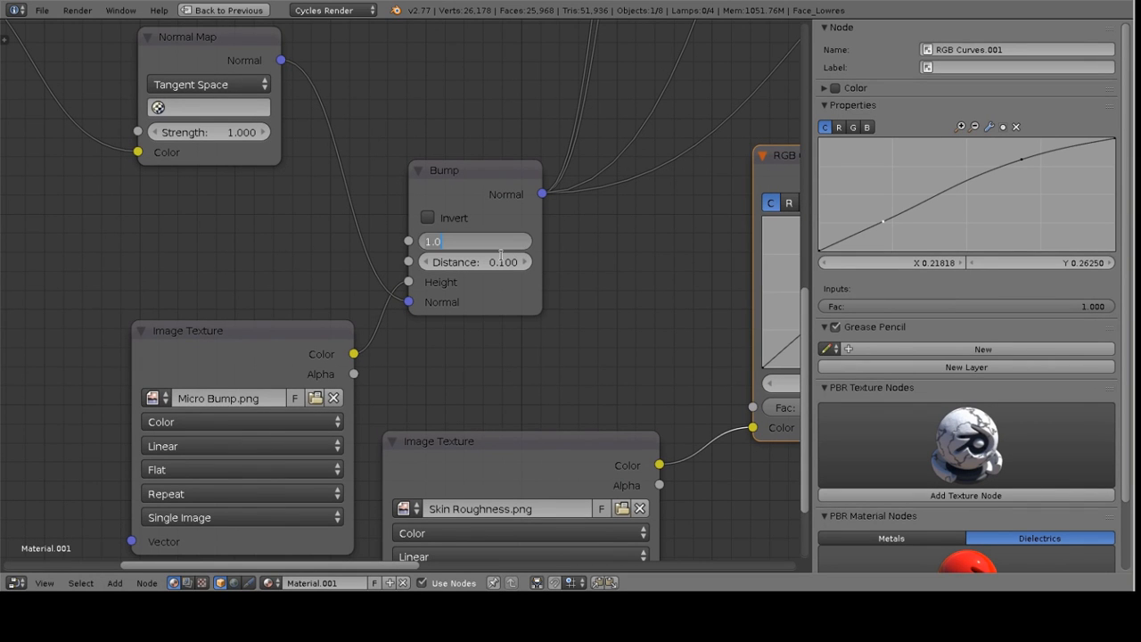
type(".1")
key("Return")
Examine the render closely around the eyes, nose, lips and ear to check the bump detail
scroll(504, 259, "down", 2)
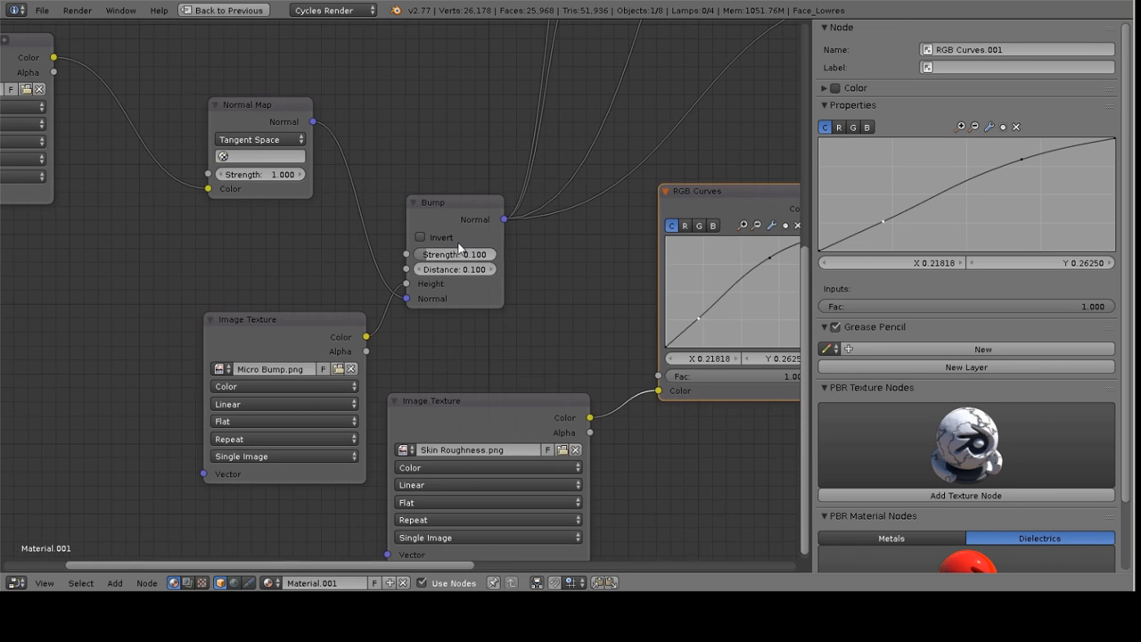
key("ctrl+Up")
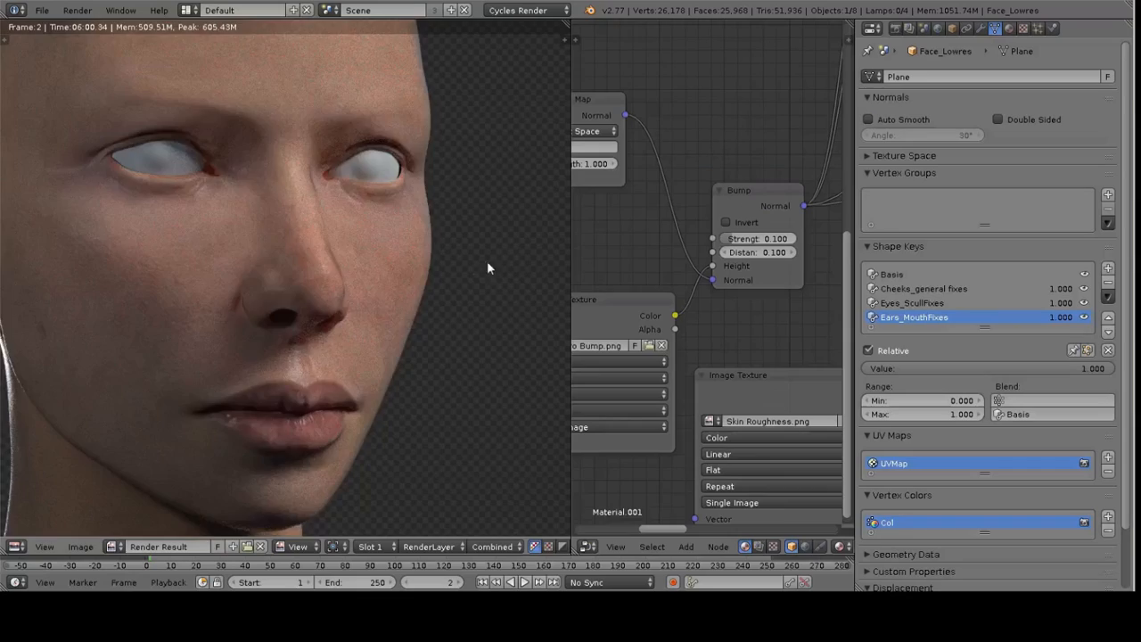
scroll(179, 300, "up", 5)
scroll(146, 293, "down", 5)
middle_click_drag(145, 278, 210, 278)
middle_click_drag(320, 250, 242, 314)
scroll(373, 333, "up", 3)
scroll(372, 335, "up", 2)
middle_click_drag(216, 217, 374, 321)
scroll(212, 188, "up", 5)
middle_click_drag(211, 187, 357, 317)
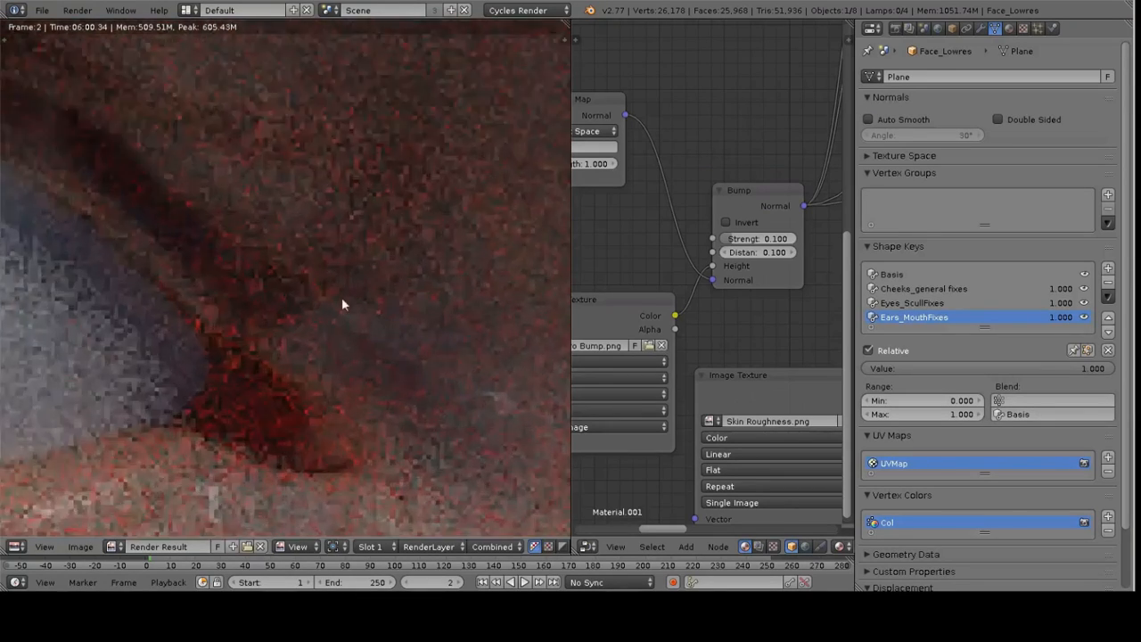
scroll(355, 312, "down", 6)
middle_click_drag(341, 272, 335, 258)
scroll(249, 176, "up", 2)
middle_click_drag(250, 175, 235, 242)
scroll(243, 251, "down", 5)
middle_click_drag(348, 313, 391, 266)
scroll(350, 265, "down", 2)
middle_click_drag(265, 266, 408, 328)
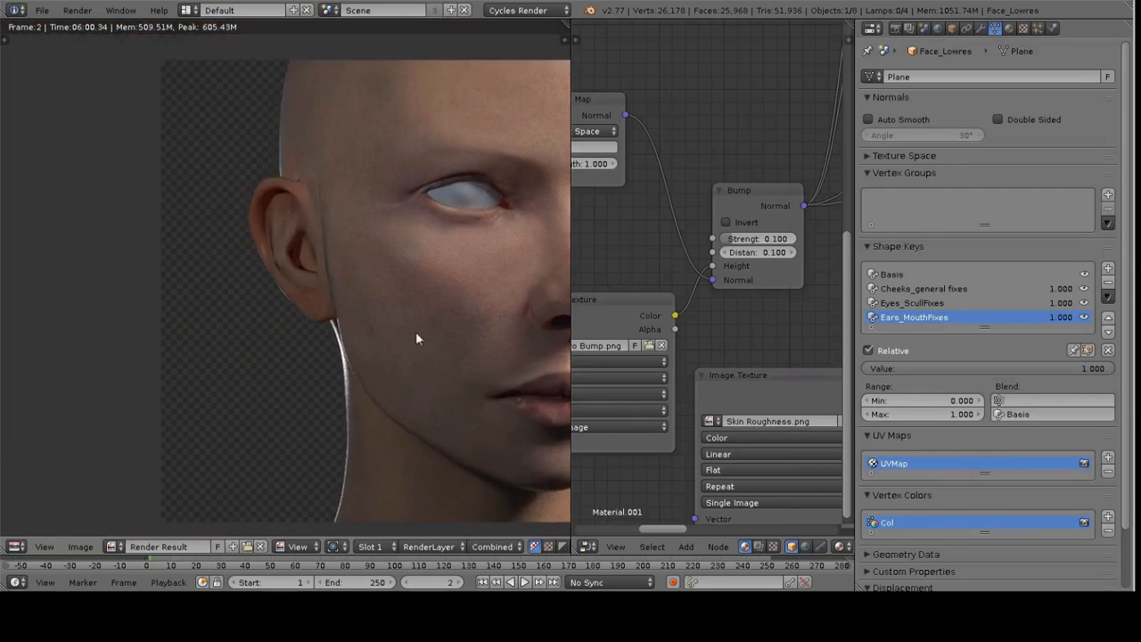
scroll(343, 217, "up", 6)
middle_click_drag(349, 198, 314, 275)
key("shift+space")
scroll(379, 275, "down", 5)
middle_click_drag(486, 280, 599, 280)
scroll(535, 308, "up", 2)
scroll(507, 308, "up", 1)
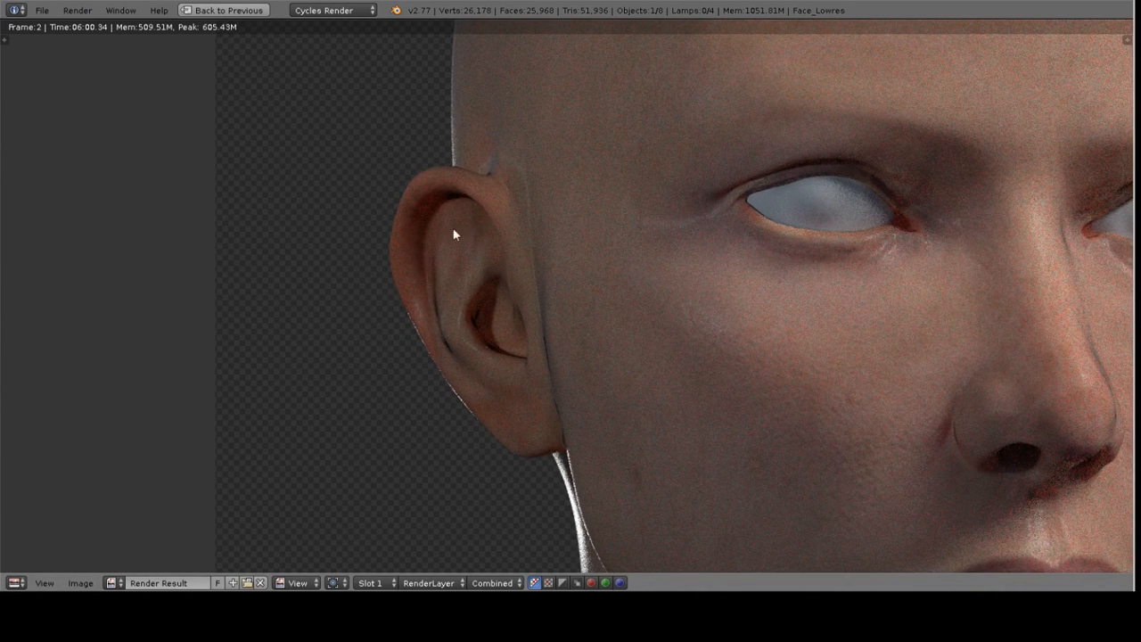
scroll(493, 219, "down", 2)
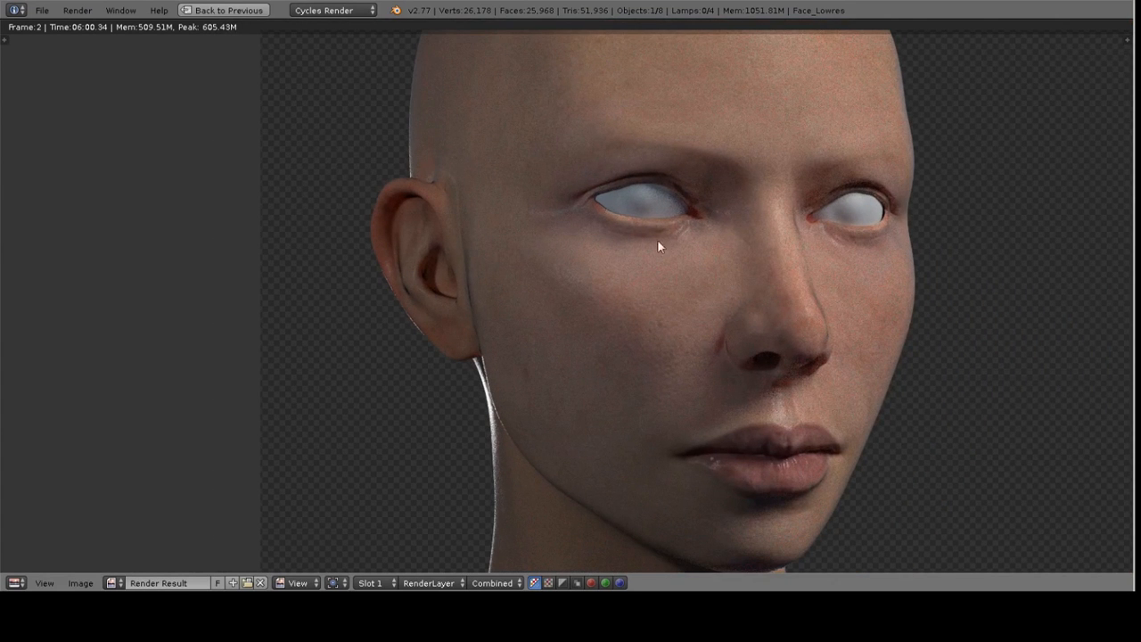
middle_click_drag(583, 303, 430, 286)
key("Escape")
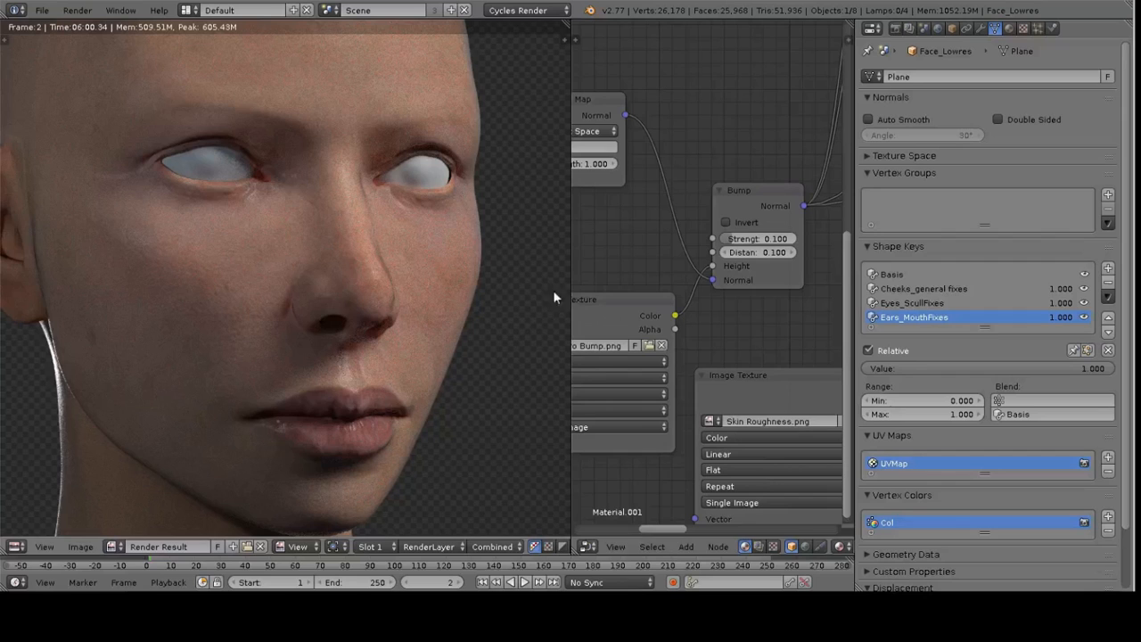
Reposition the Skin Diffuse image texture node to make room beside it
key("ctrl+Up")
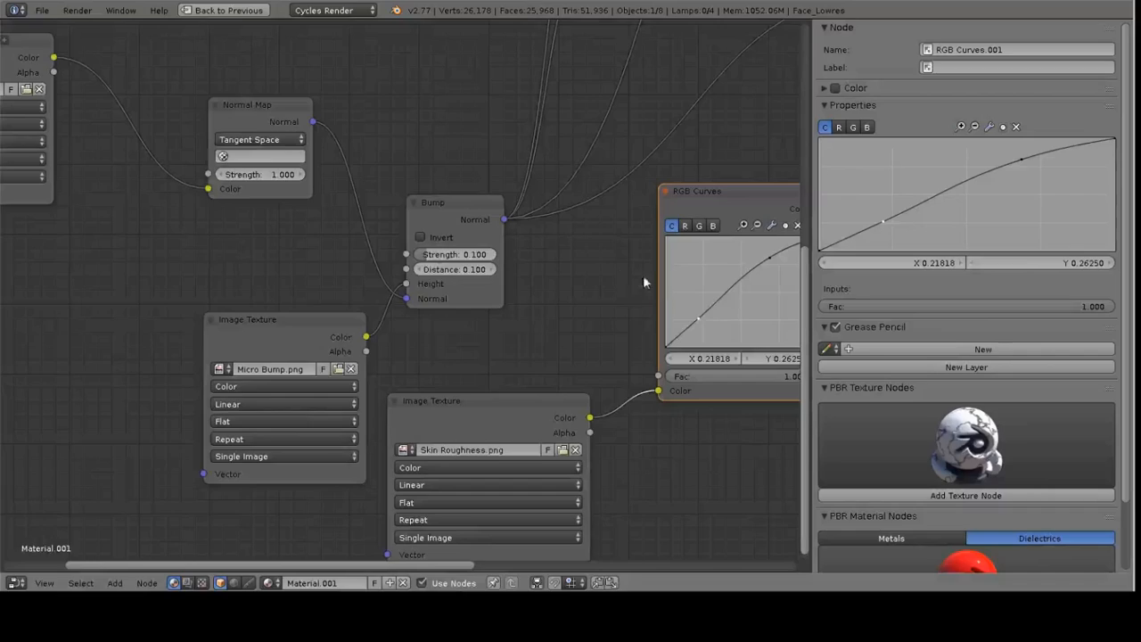
key("Home")
middle_click_drag(559, 327, 562, 276)
scroll(470, 385, "up", 4)
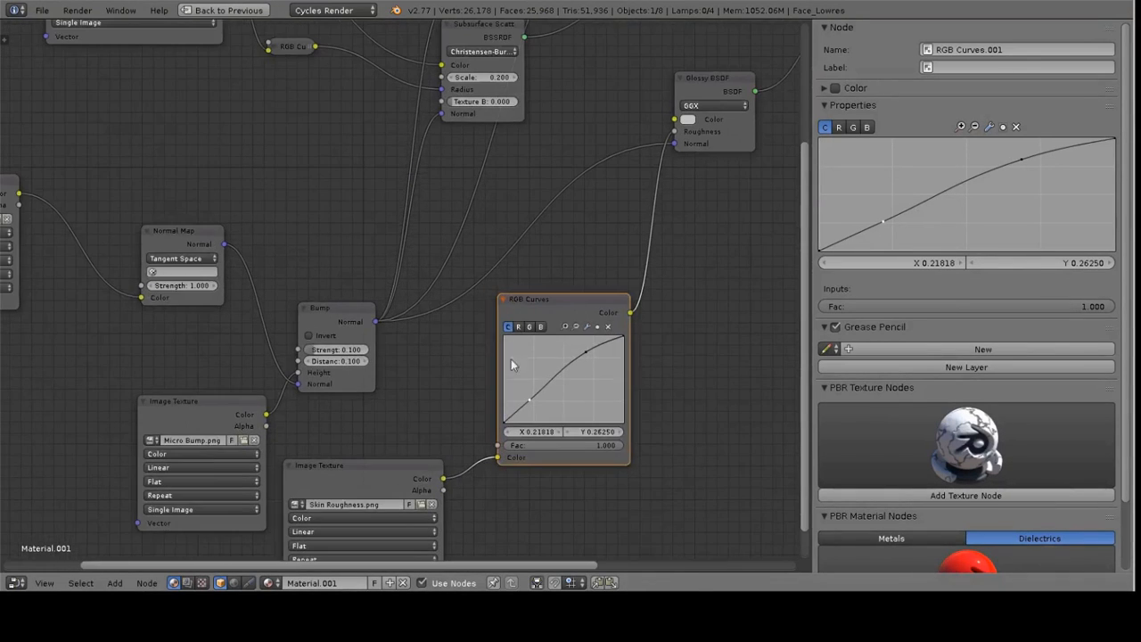
middle_click_drag(474, 439, 435, 342)
middle_click_drag(507, 165, 570, 439)
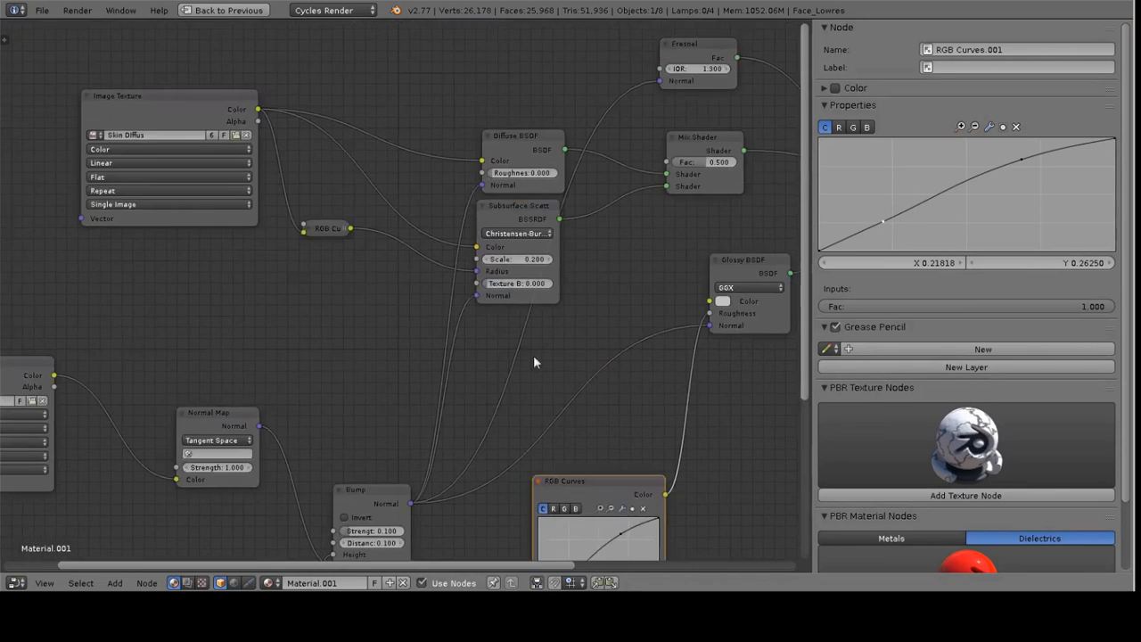
middle_click_drag(346, 194, 463, 324)
right_click(293, 231)
key("g")
left_click(385, 231)
Insert an RGB Curves node between the Skin Diffuse texture and the Diffuse BSDF color, and brighten its curve
key("shift+a")
mouse_move(335, 226)
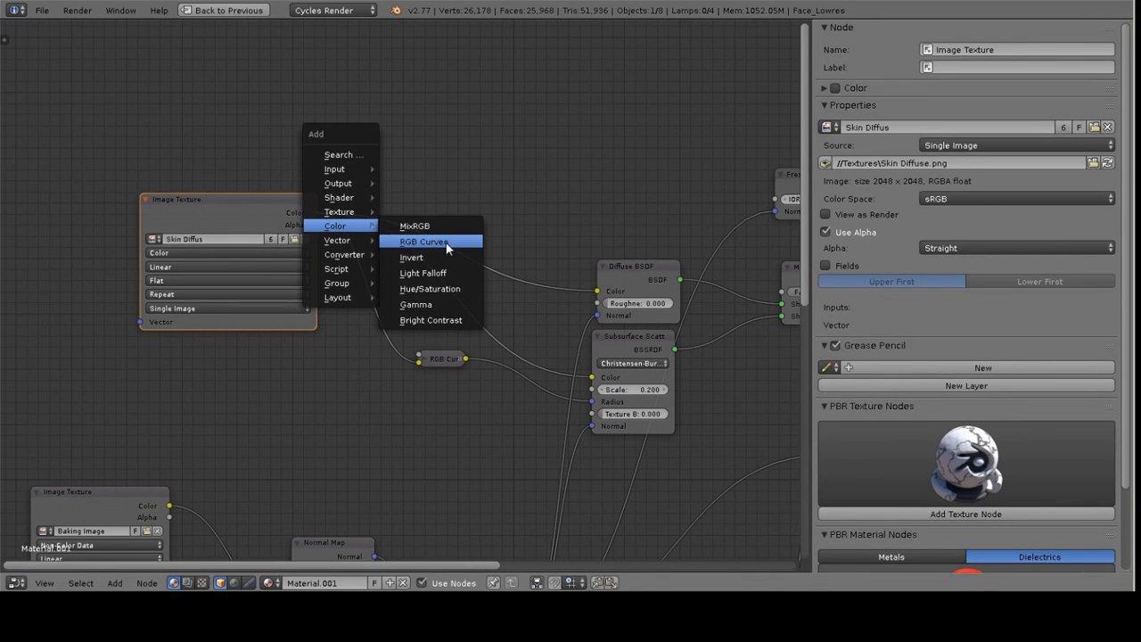
left_click(437, 242)
left_click(501, 209)
mouse_move(501, 209)
left_mouse_down()
mouse_move(469, 190)
mouse_move(481, 211)
left_mouse_up()
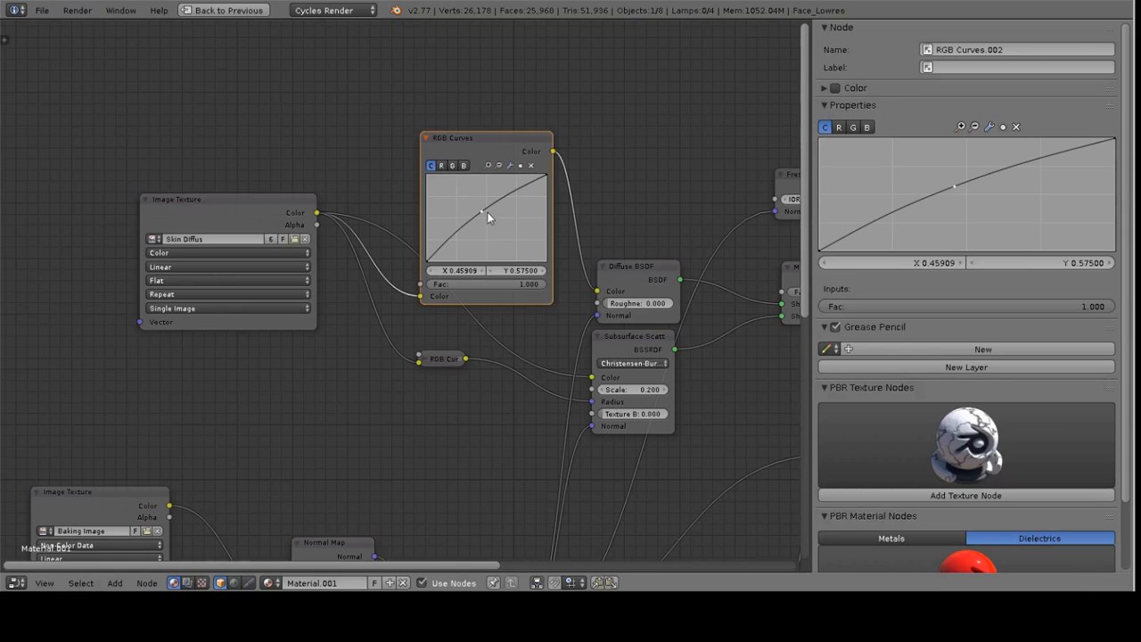
left_click_drag(487, 220, 510, 189)
Collapse the new RGB Curves node and review the whole skin node tree
scroll(516, 214, "down", 2)
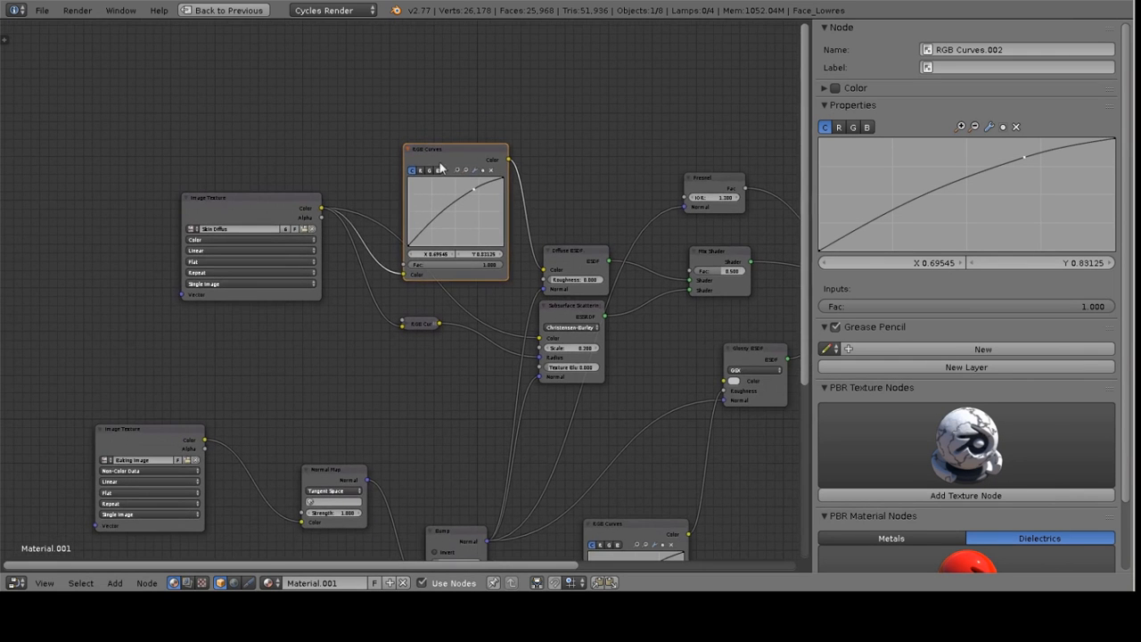
left_click(409, 149)
scroll(532, 206, "right", 5, "ctrl")
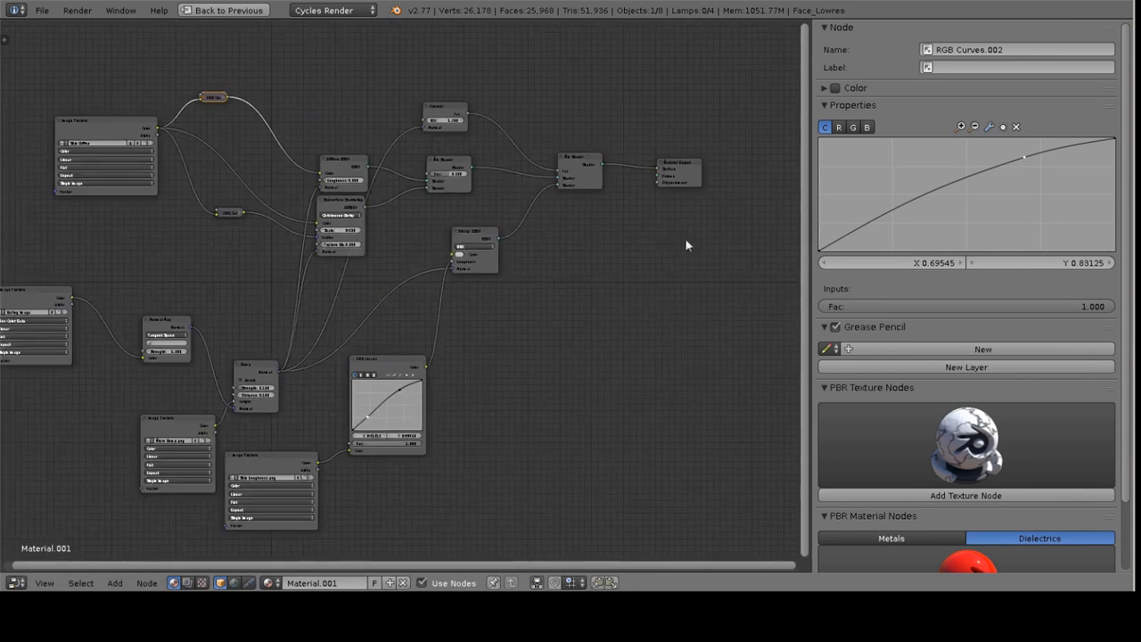
middle_click_drag(394, 233, 598, 258)
middle_click_drag(426, 277, 573, 270)
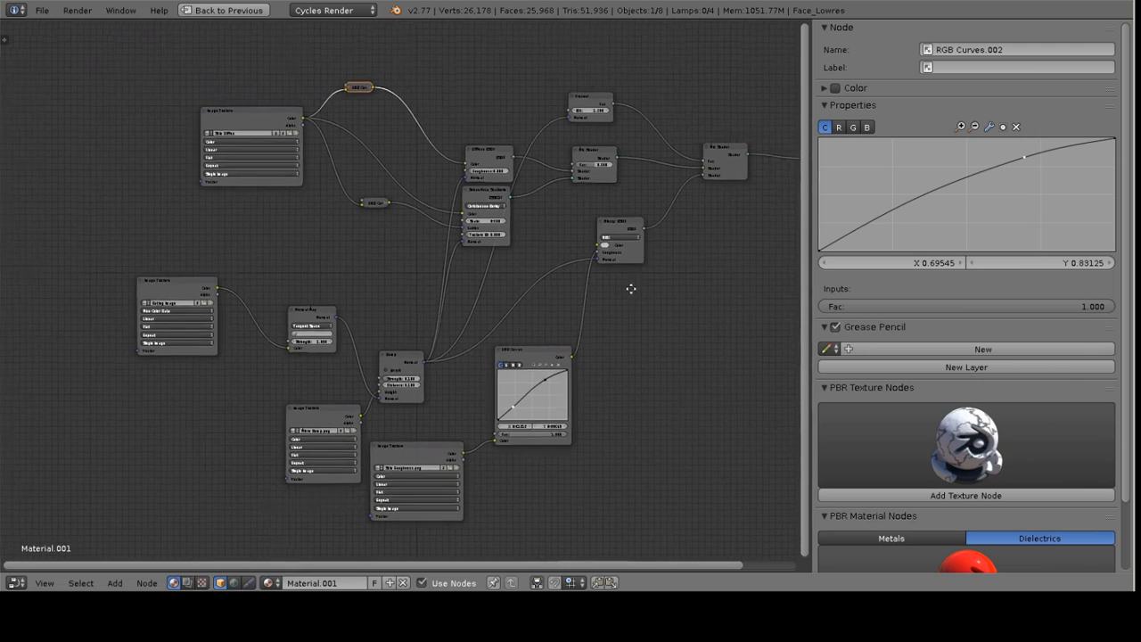
middle_click_drag(662, 280, 537, 292)
middle_click_drag(392, 277, 468, 270)
scroll(462, 280, "up", 2)
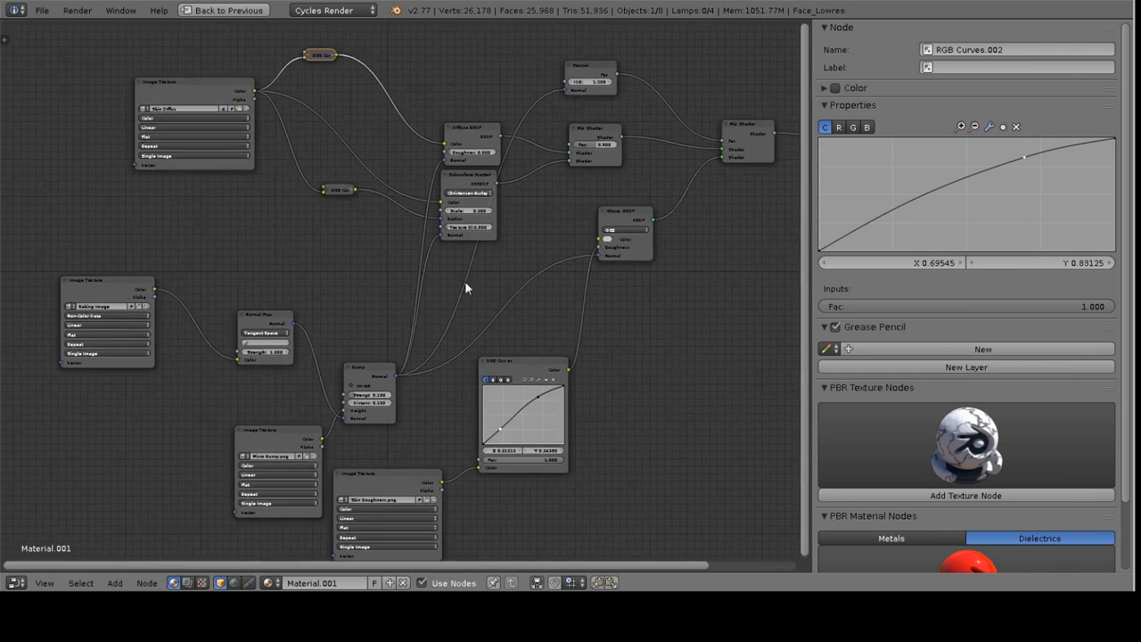
middle_click_drag(538, 253, 489, 257)
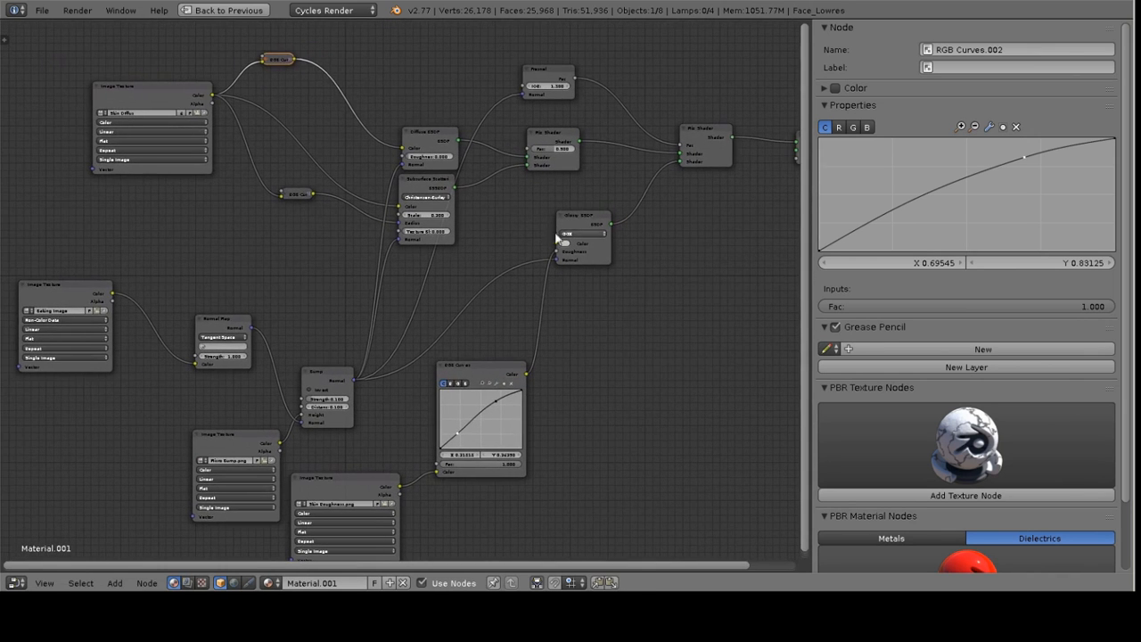
middle_click_drag(589, 294, 546, 287)
middle_click_drag(301, 285, 390, 255)
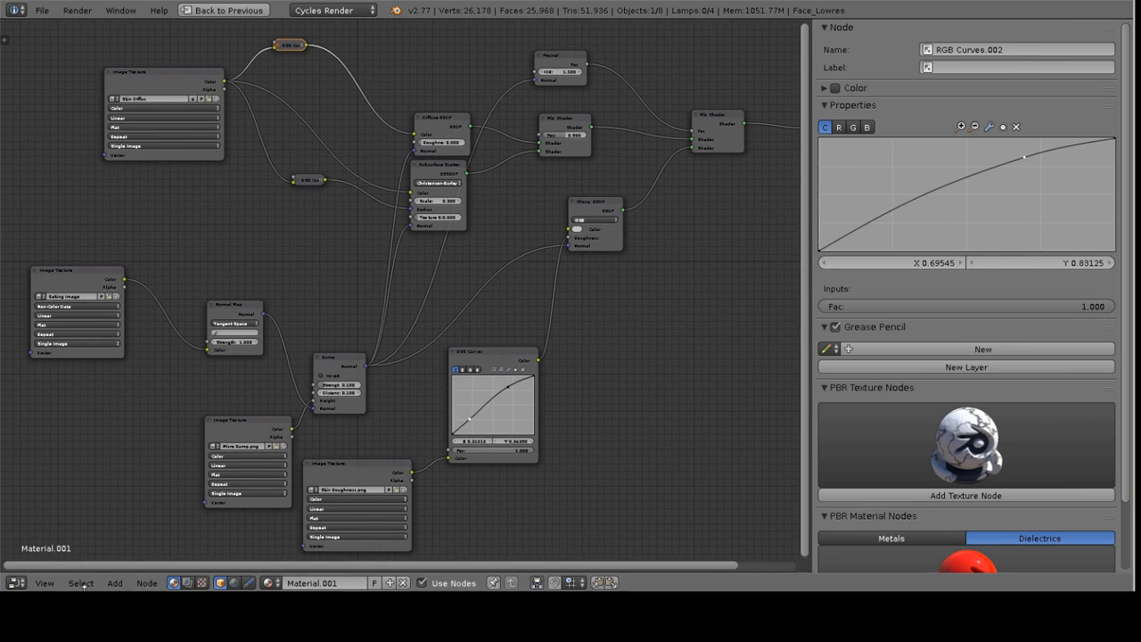
left_click(105, 613)
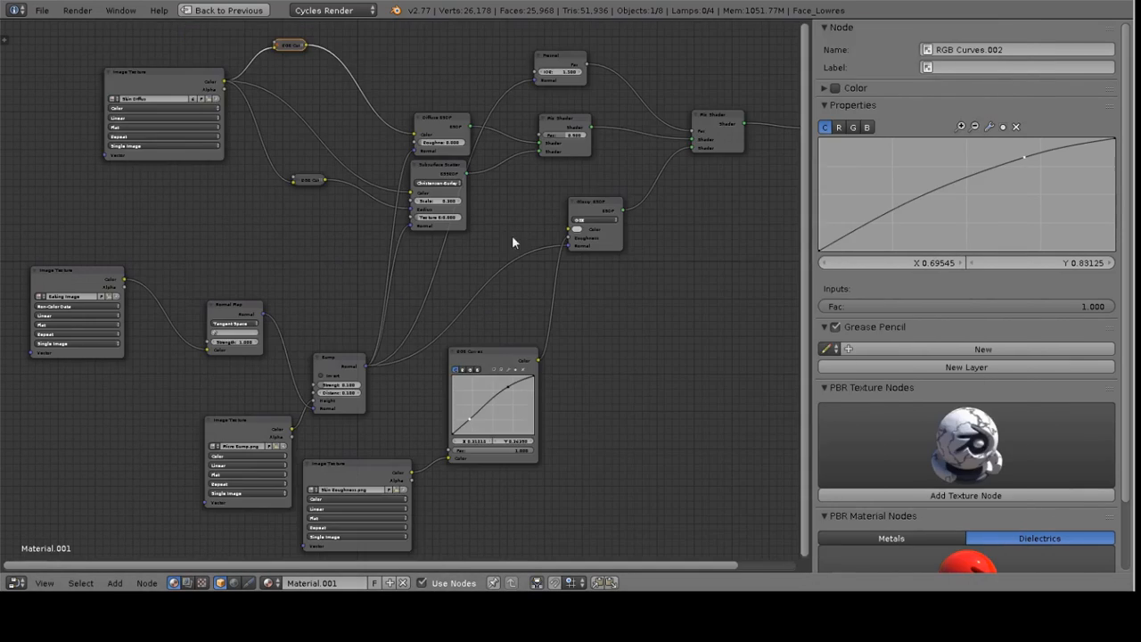
middle_click_drag(574, 206, 553, 224)
middle_click_drag(626, 197, 665, 131)
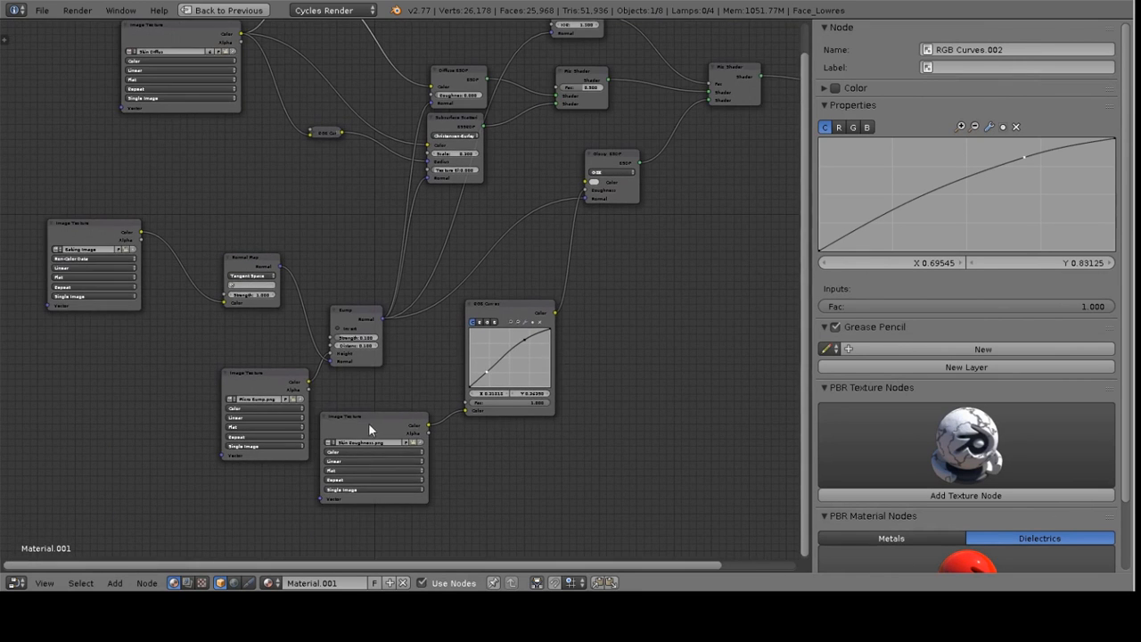
middle_click_drag(254, 356, 298, 387)
middle_click_drag(214, 239, 248, 372)
scroll(232, 295, "up", 4)
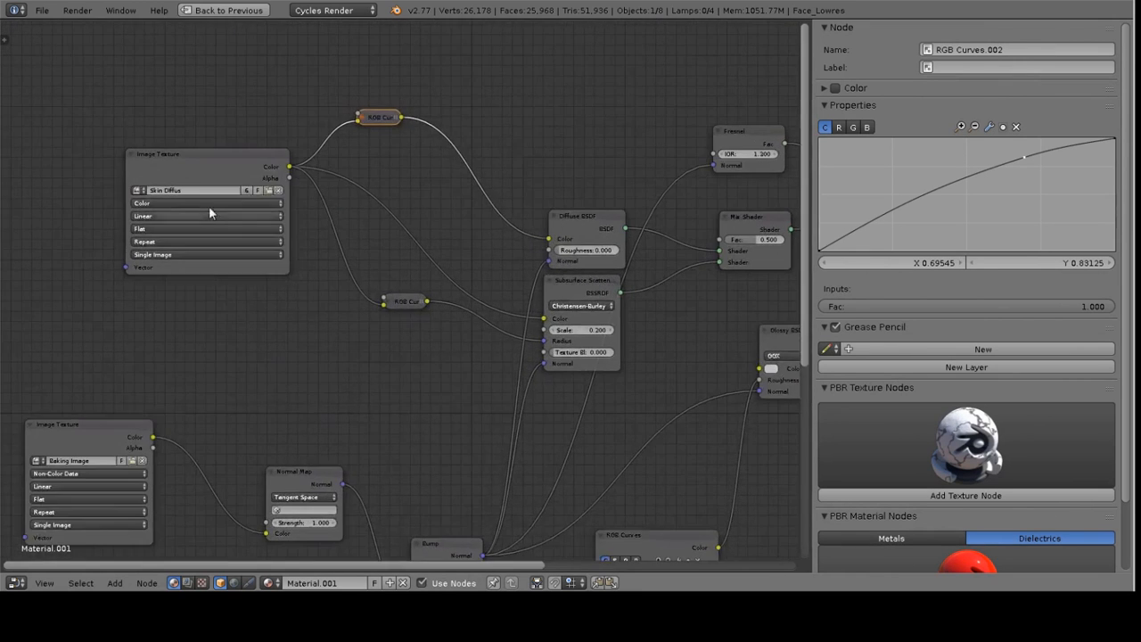
scroll(464, 363, "down", 2)
scroll(465, 364, "down", 1)
middle_click_drag(502, 376, 347, 273)
middle_click_drag(517, 279, 465, 286)
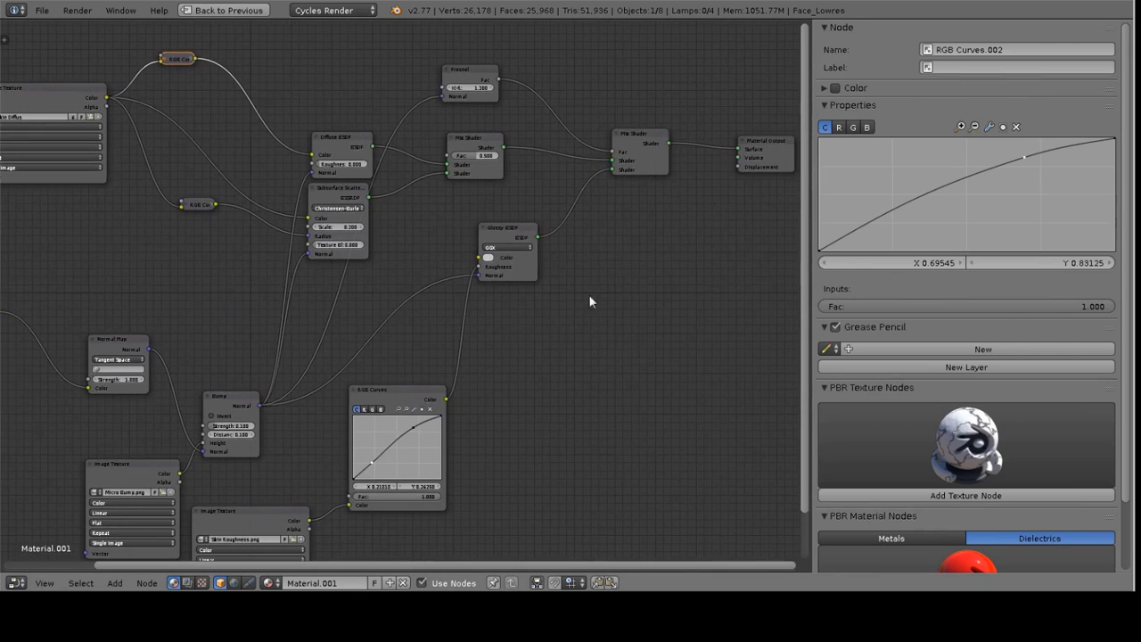
middle_click_drag(446, 198, 519, 193)
scroll(487, 169, "down", 1)
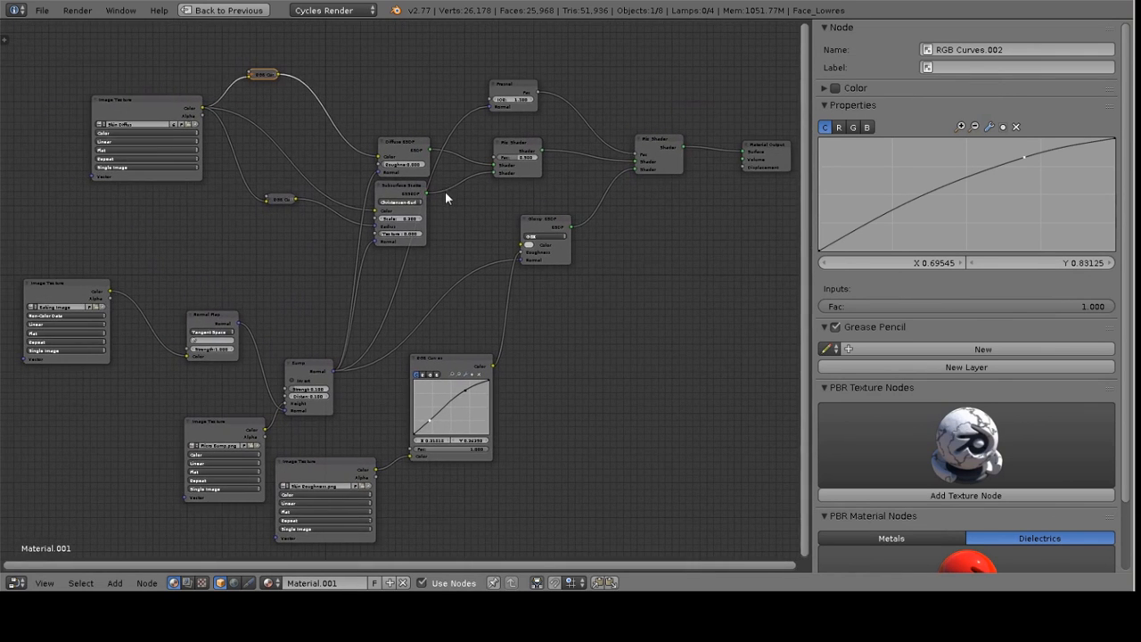